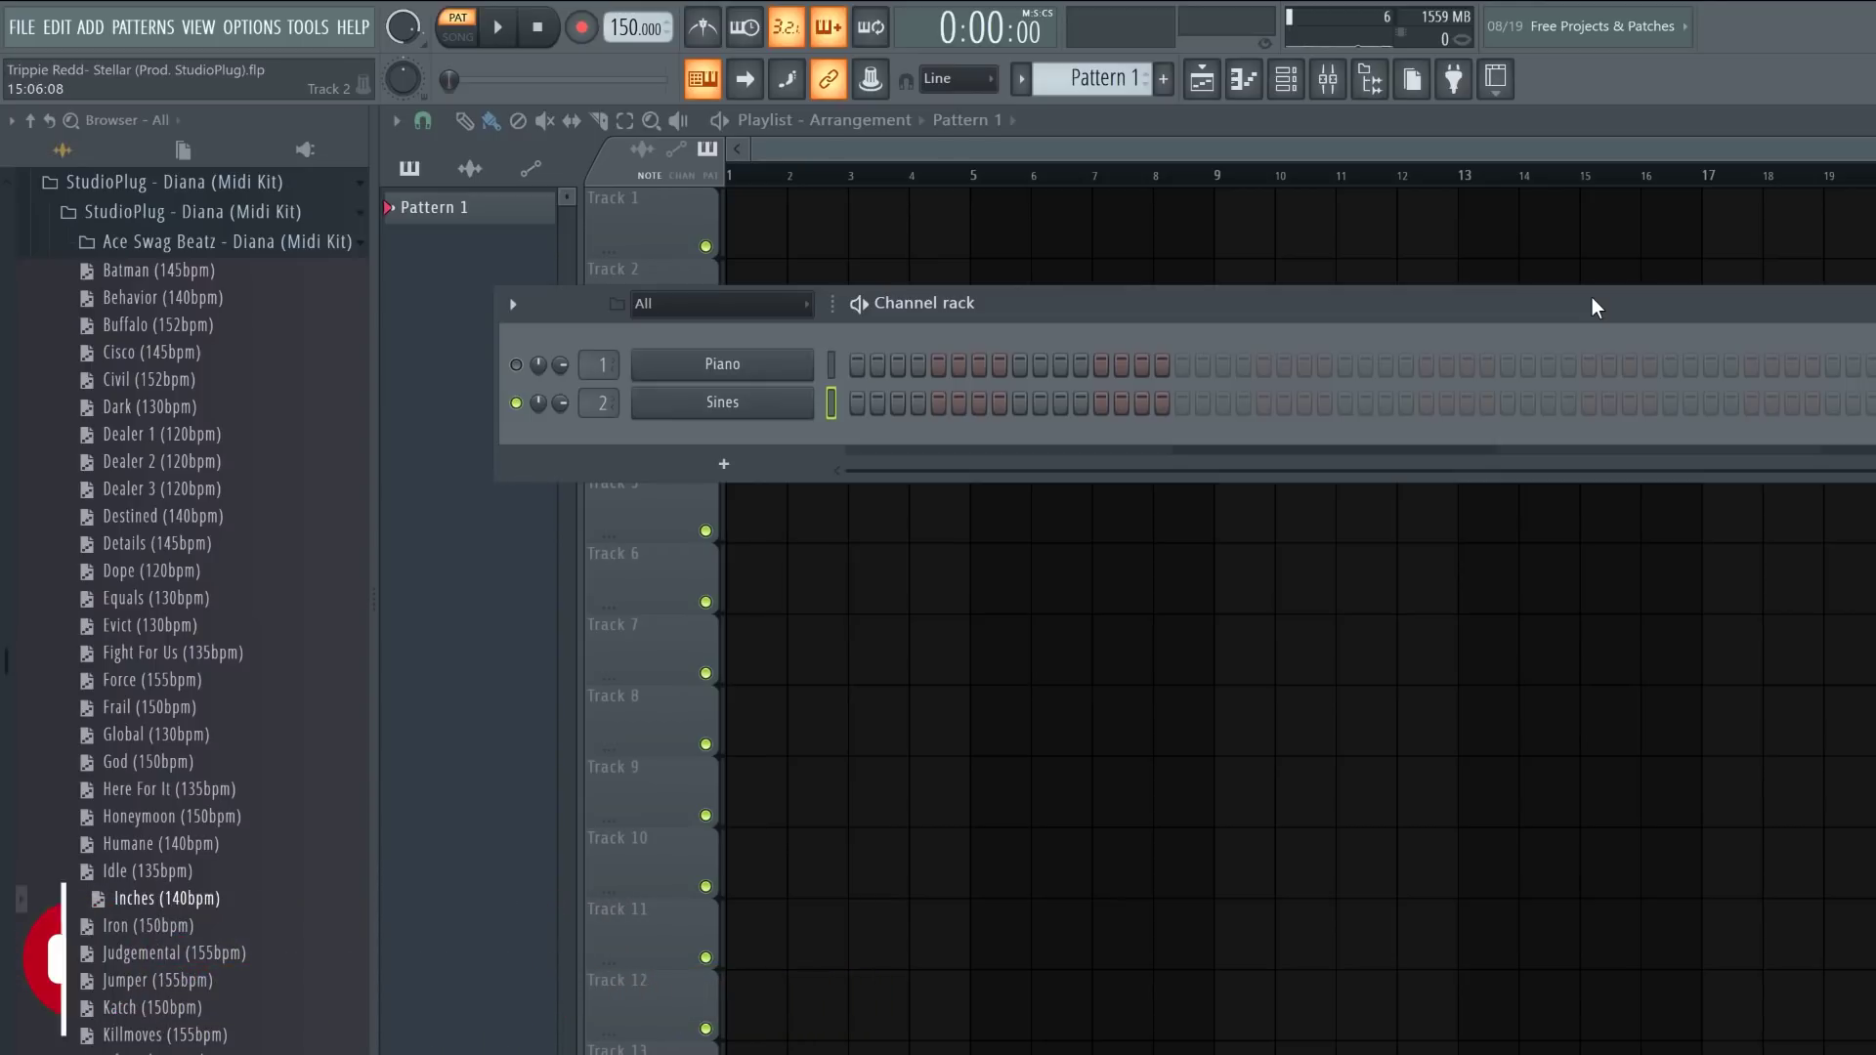
# Step: Enable the Piano channel and load the Inches (140bpm) MIDI file into both the Sines and Piano channels
pyautogui.rightClick(516, 365)
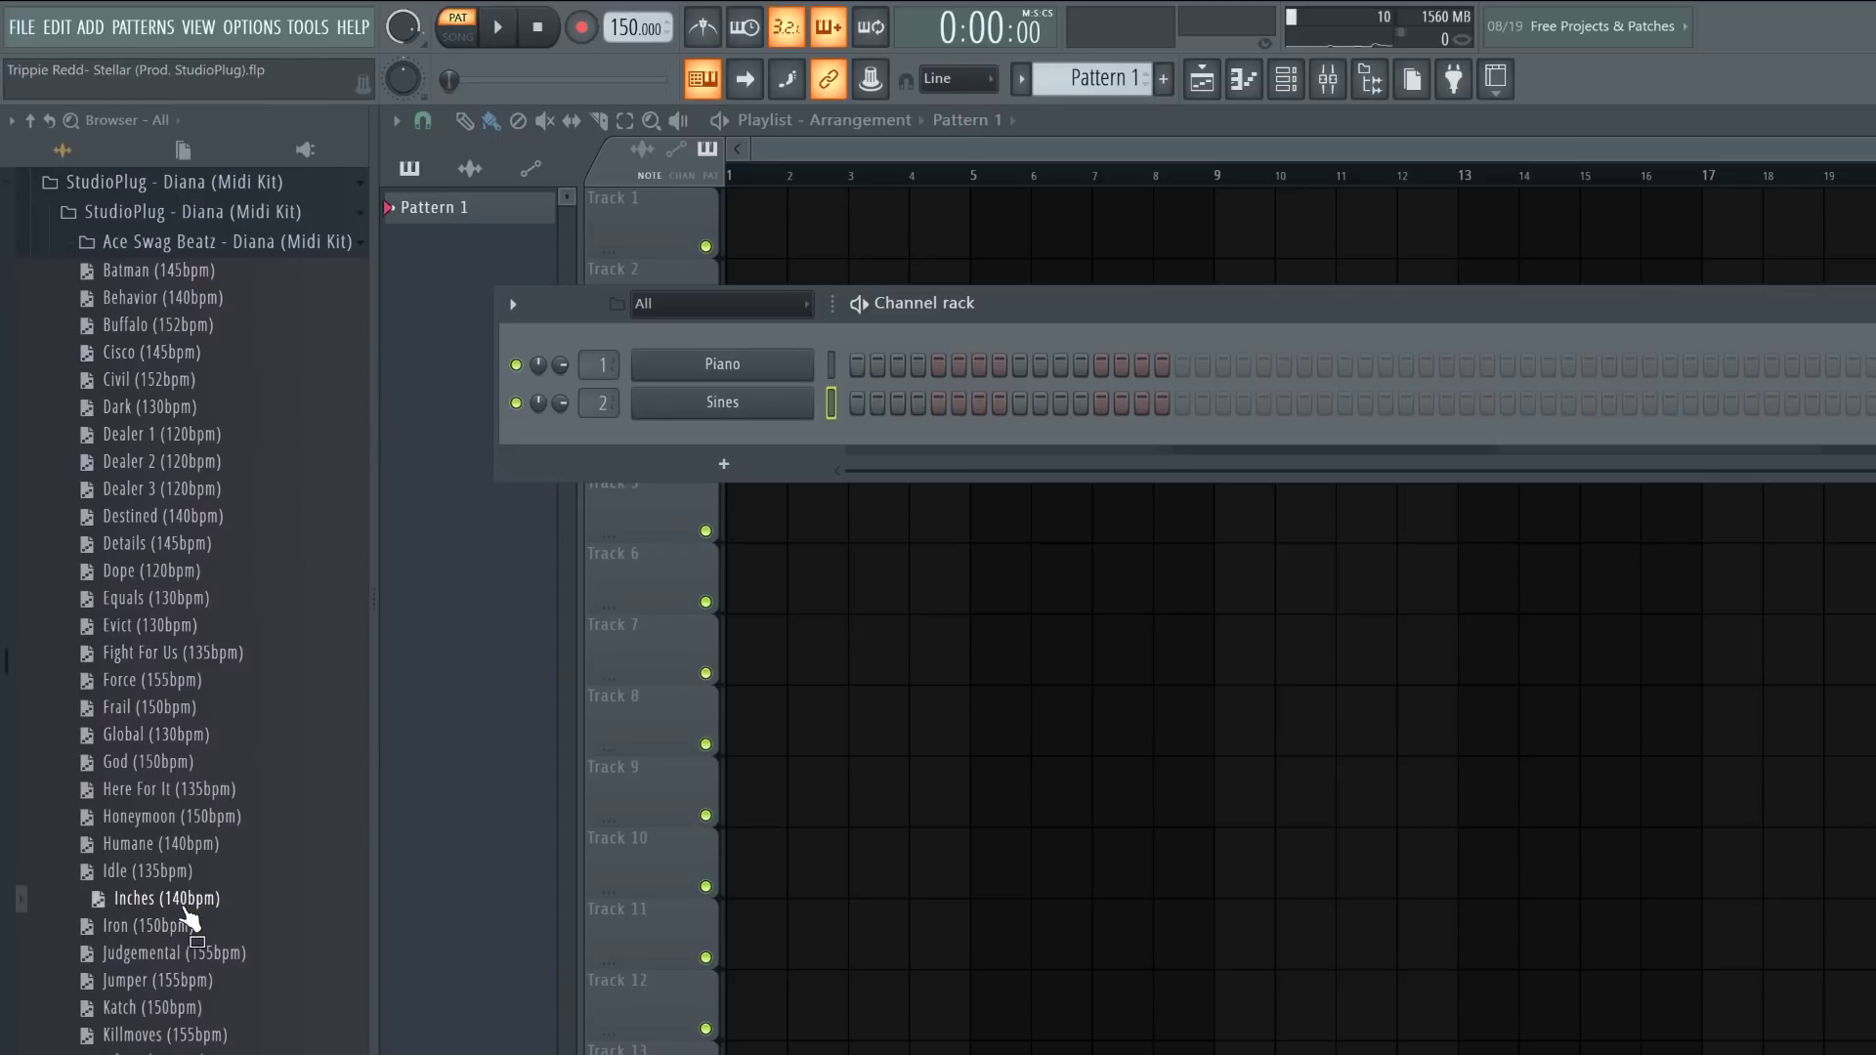
pyautogui.moveTo(665, 435); pyautogui.dragTo(694, 414)
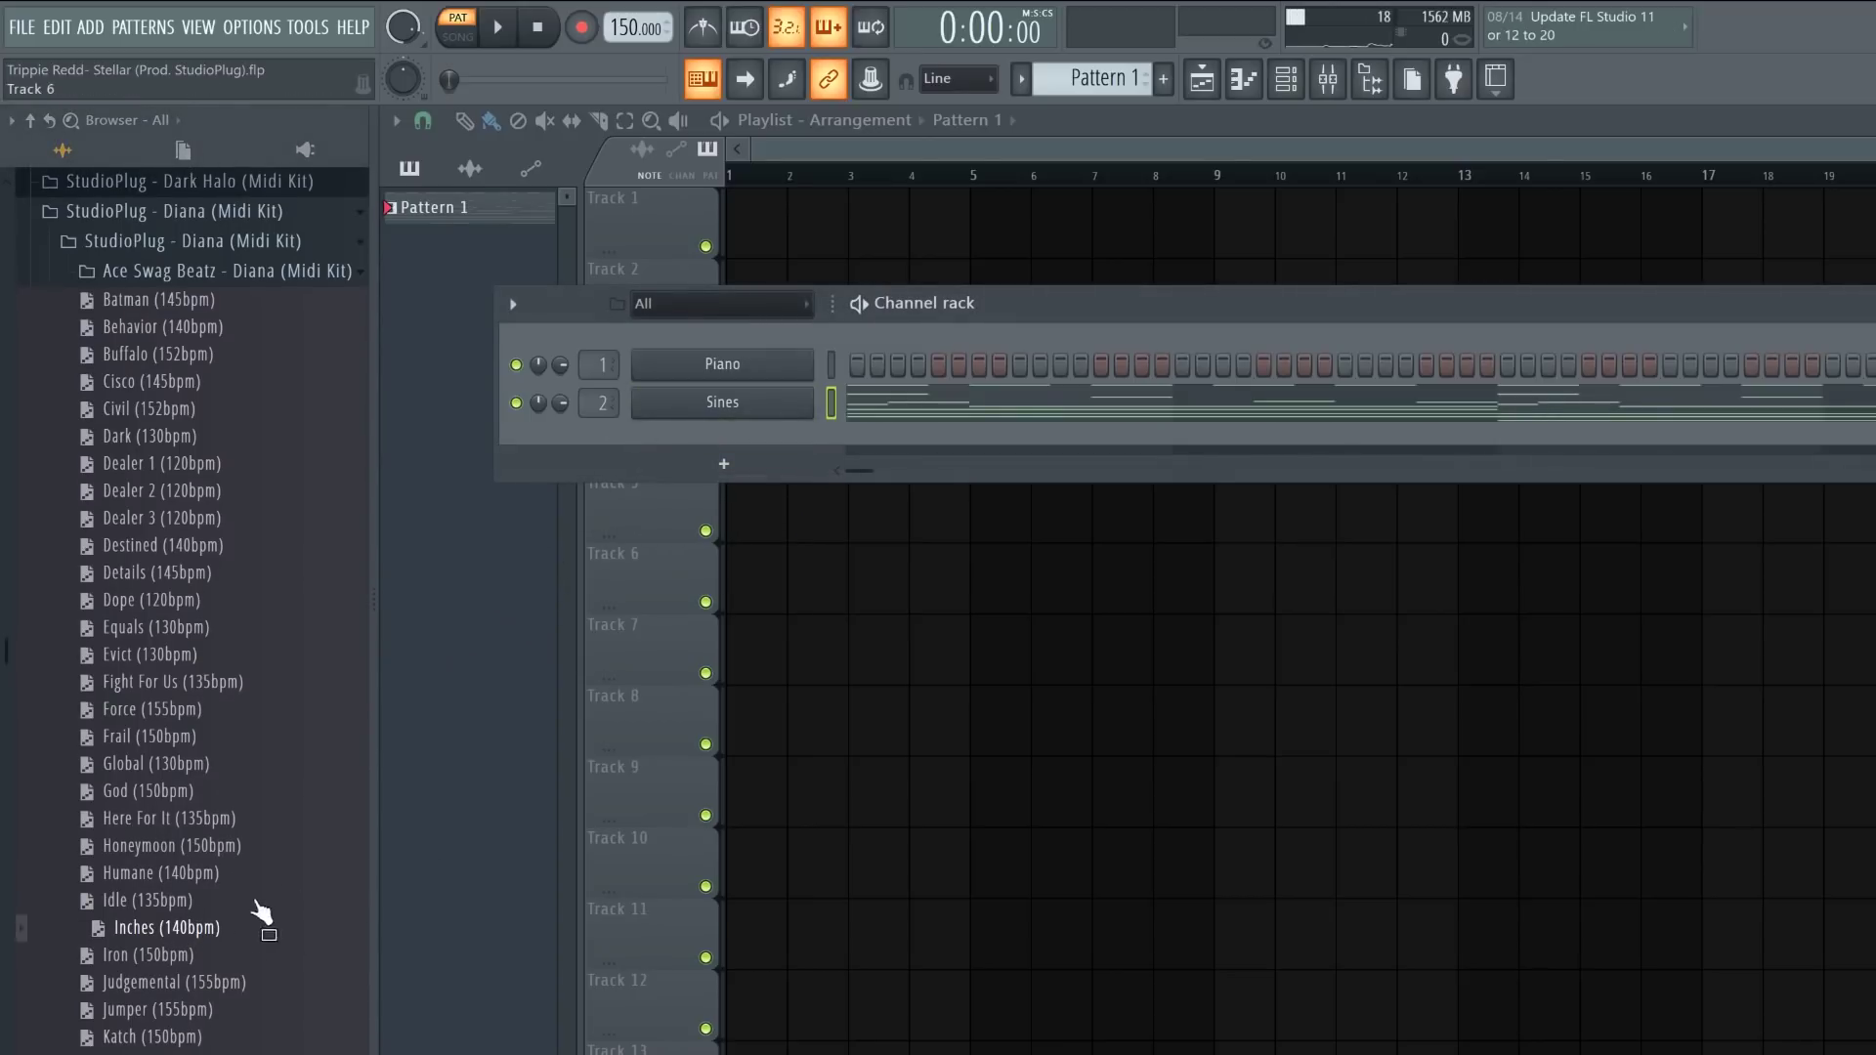
pyautogui.moveTo(707, 385); pyautogui.dragTo(716, 379)
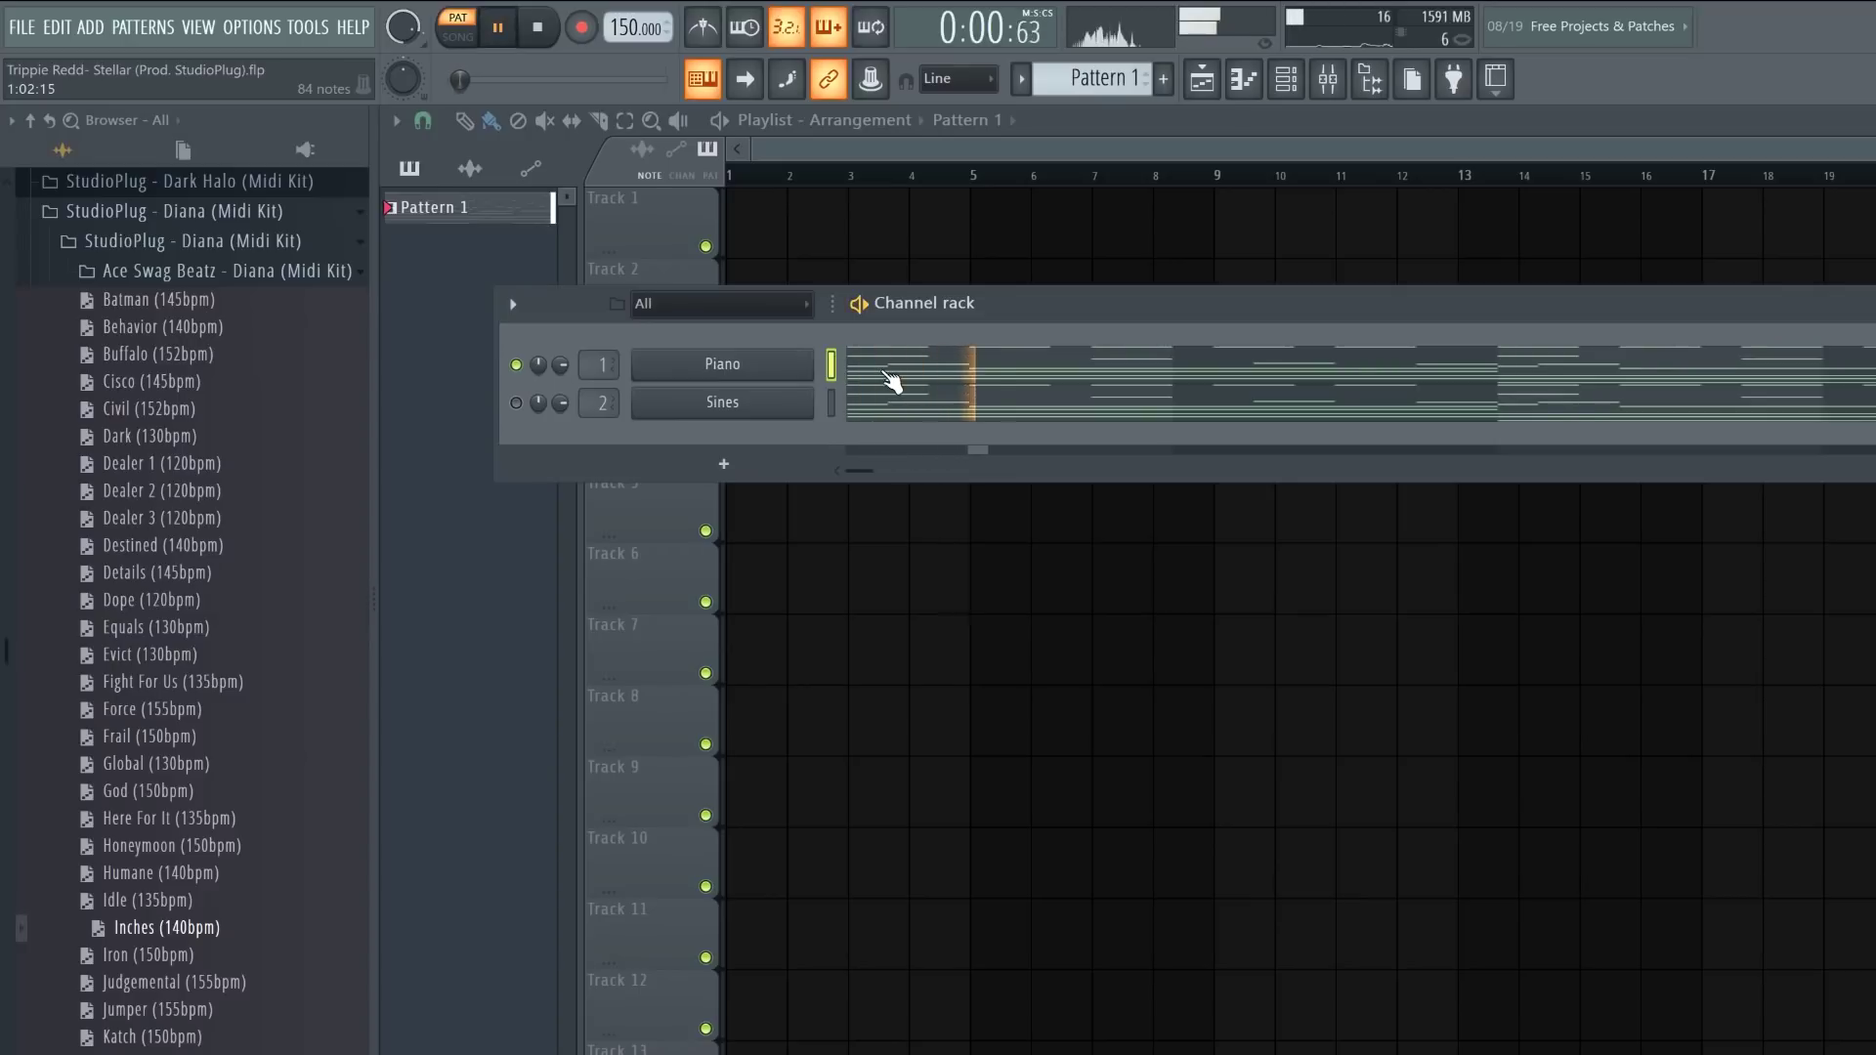
# Step: Play back the Piano channel's melody from its piano roll, and audition the Sines channel on its own
pyautogui.click(887, 383)
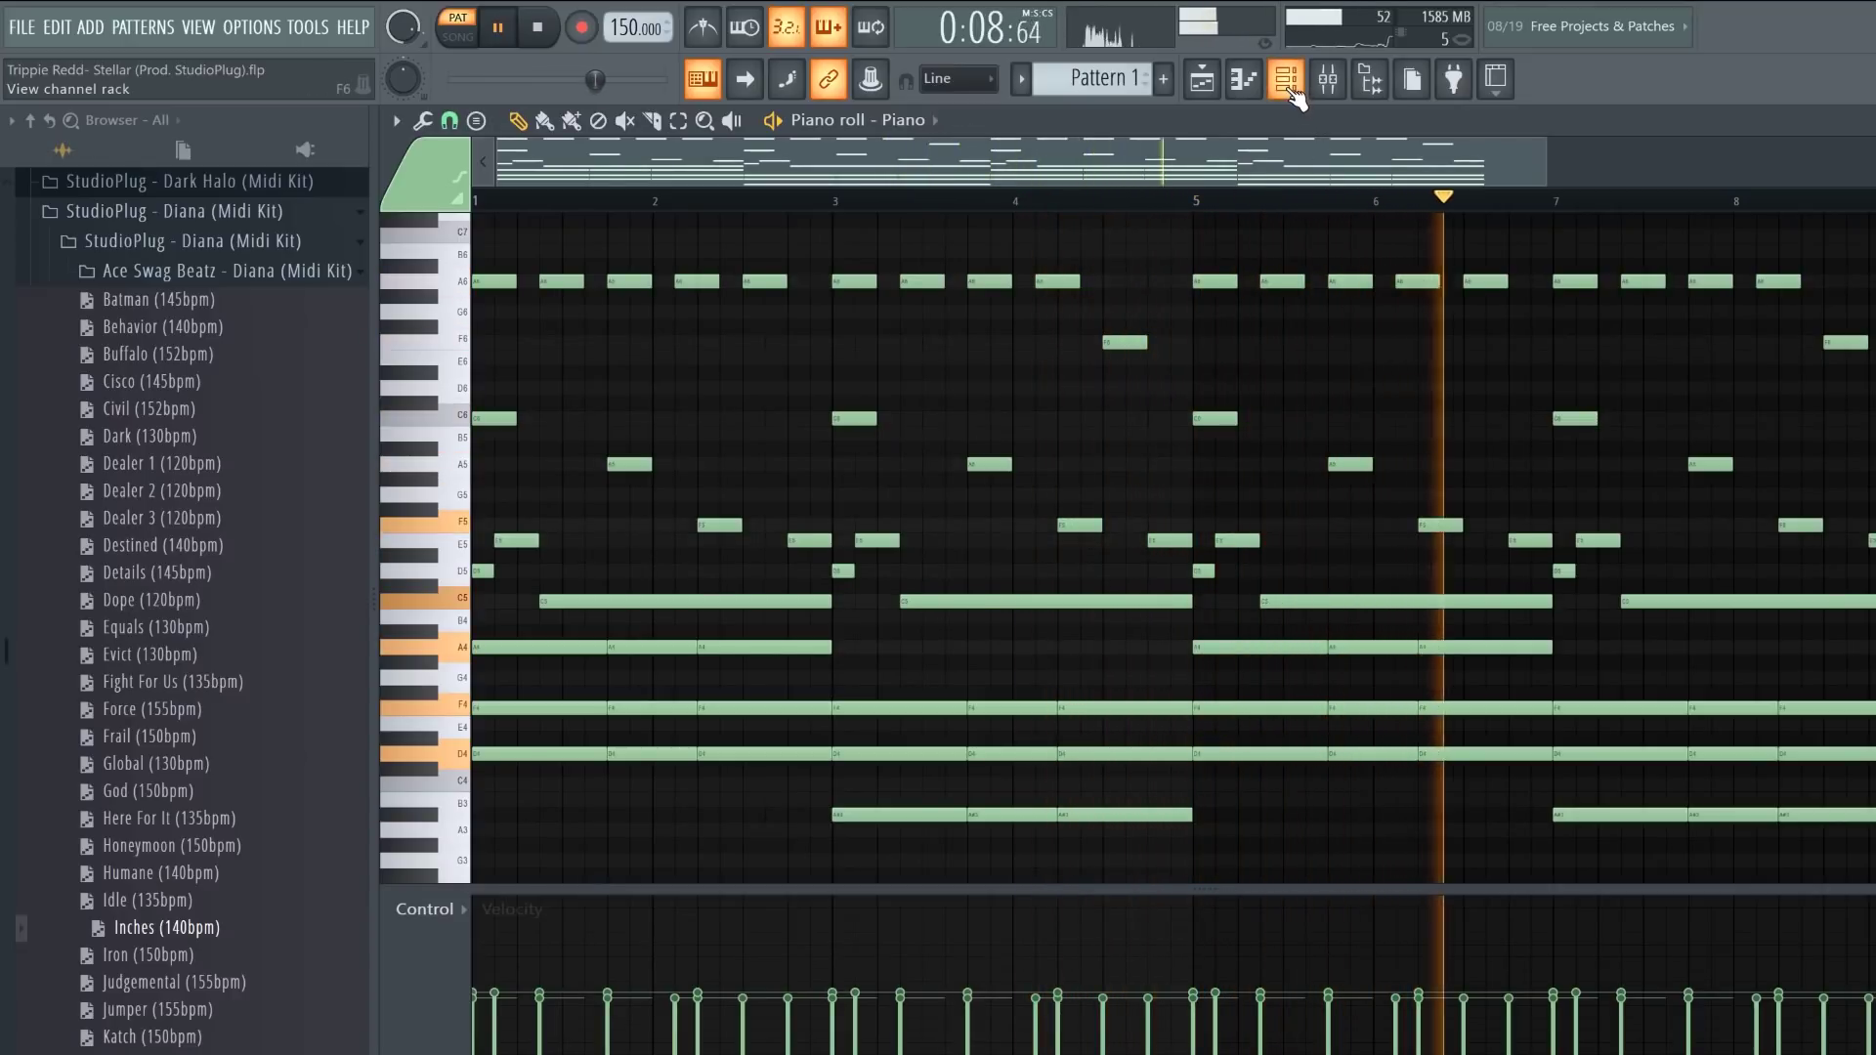
pyautogui.click(1288, 82)
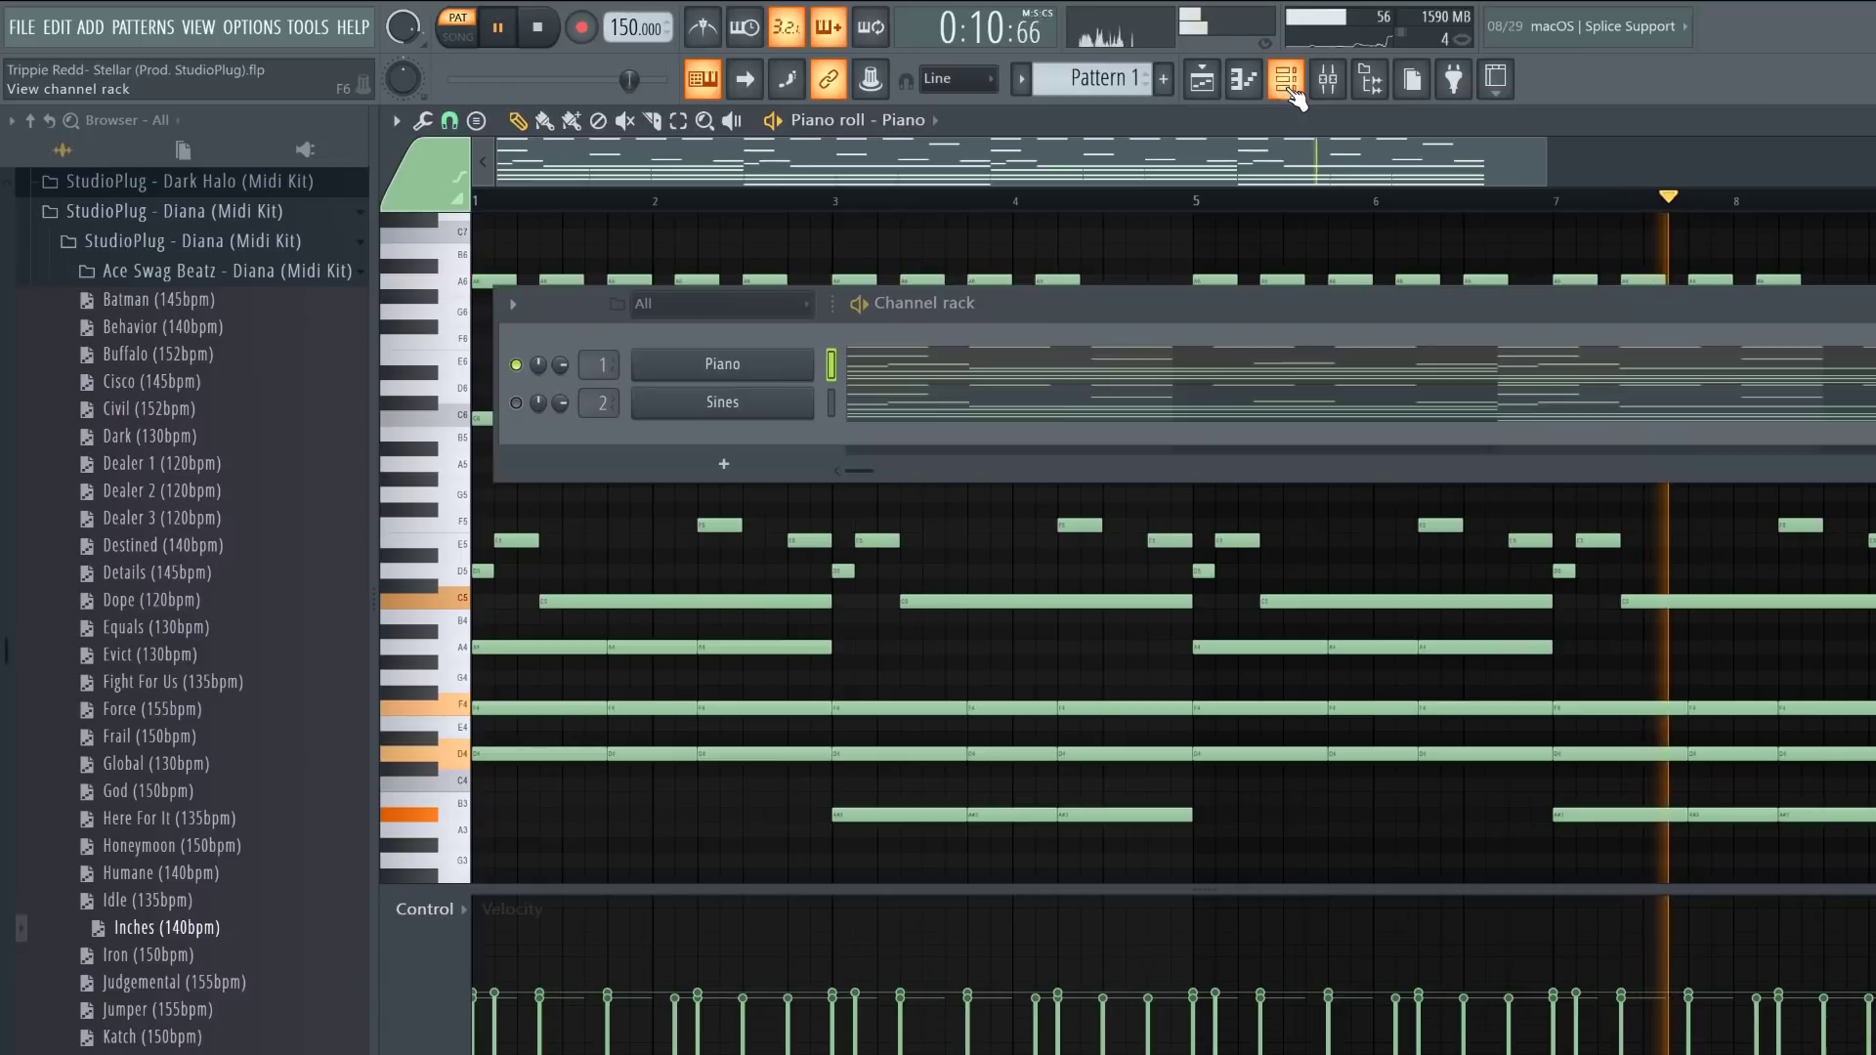
pyautogui.press('space')
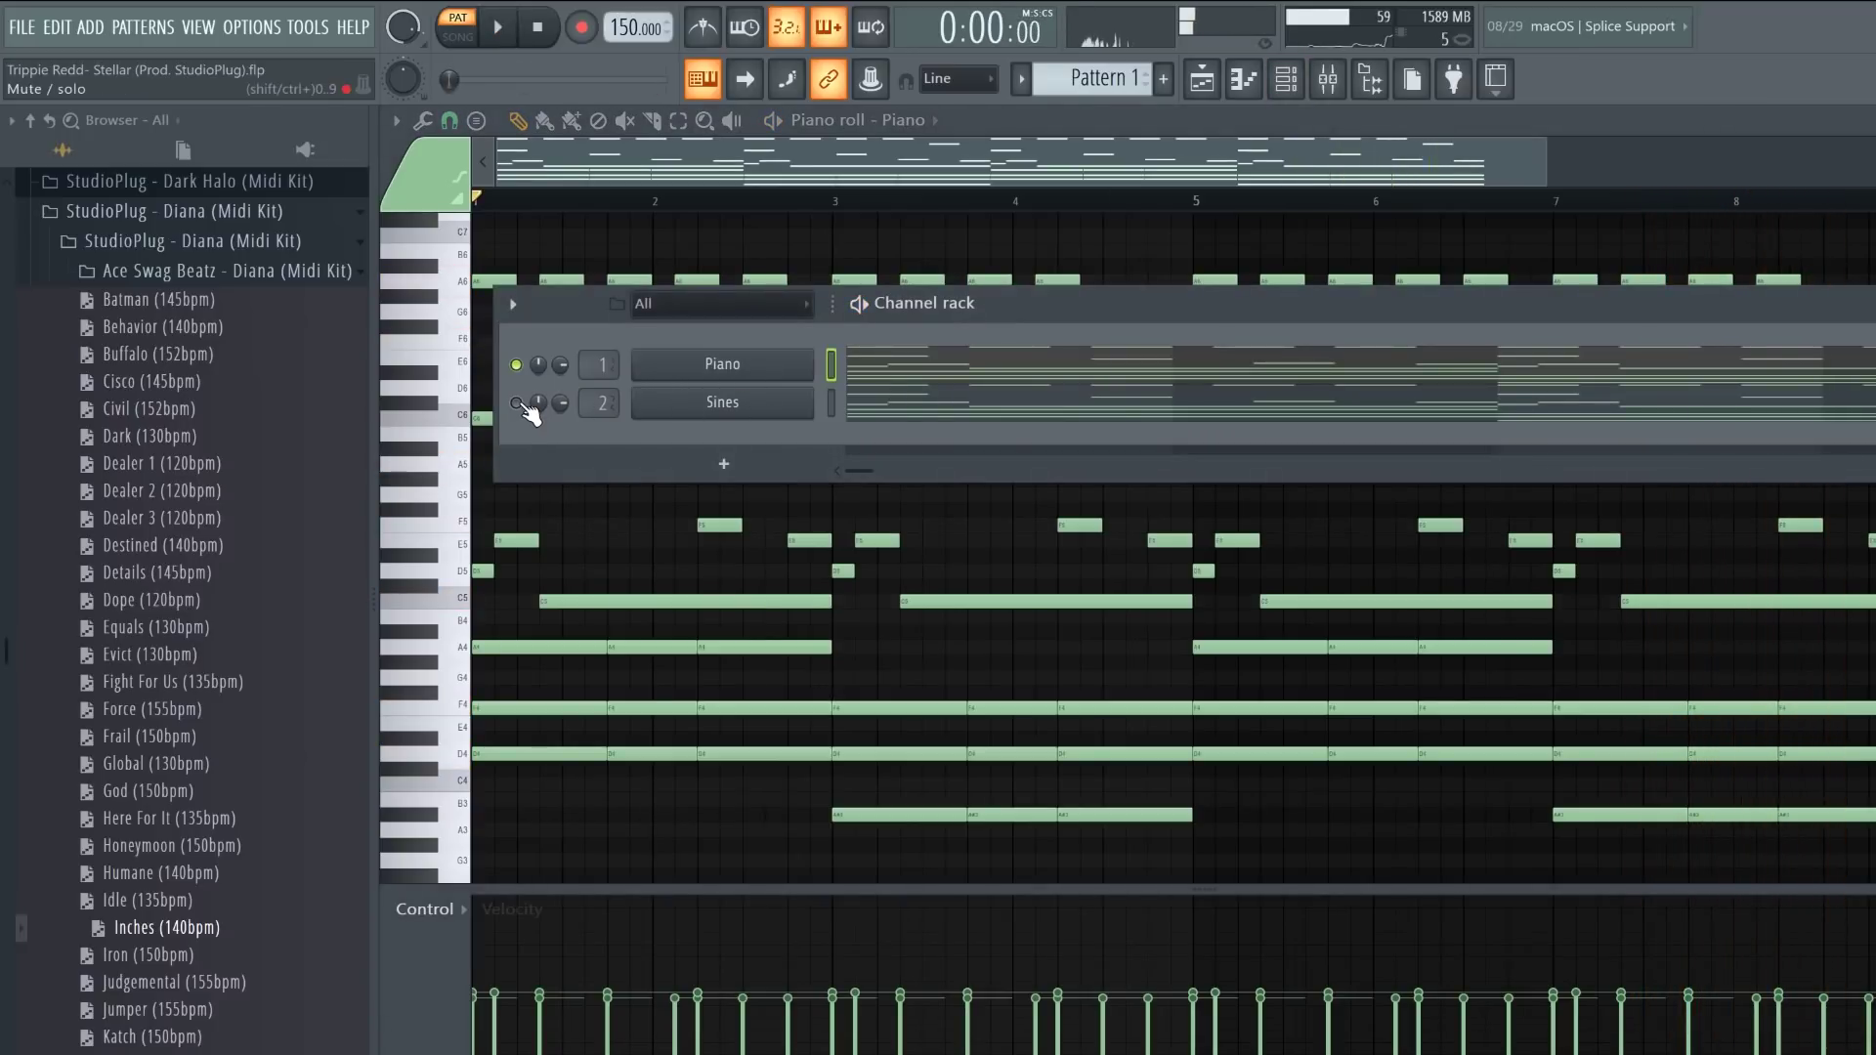
pyautogui.press('space')
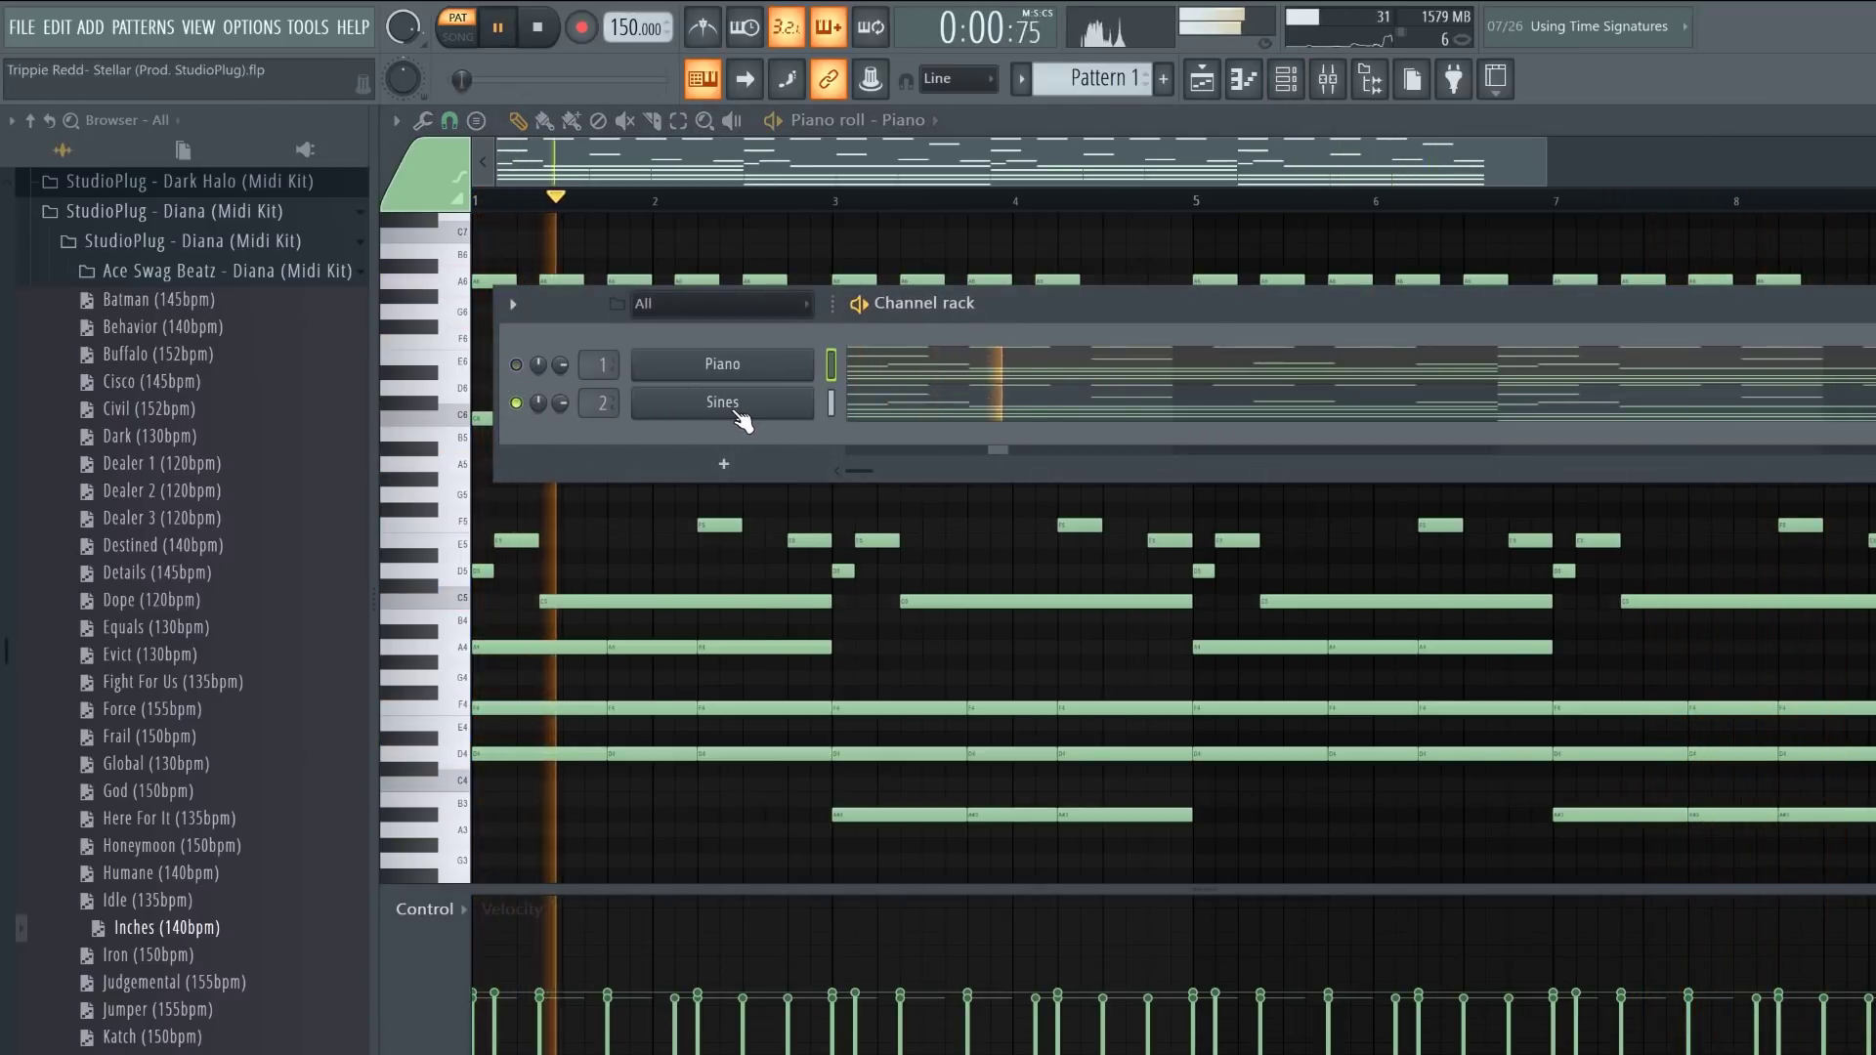
pyautogui.press('space')
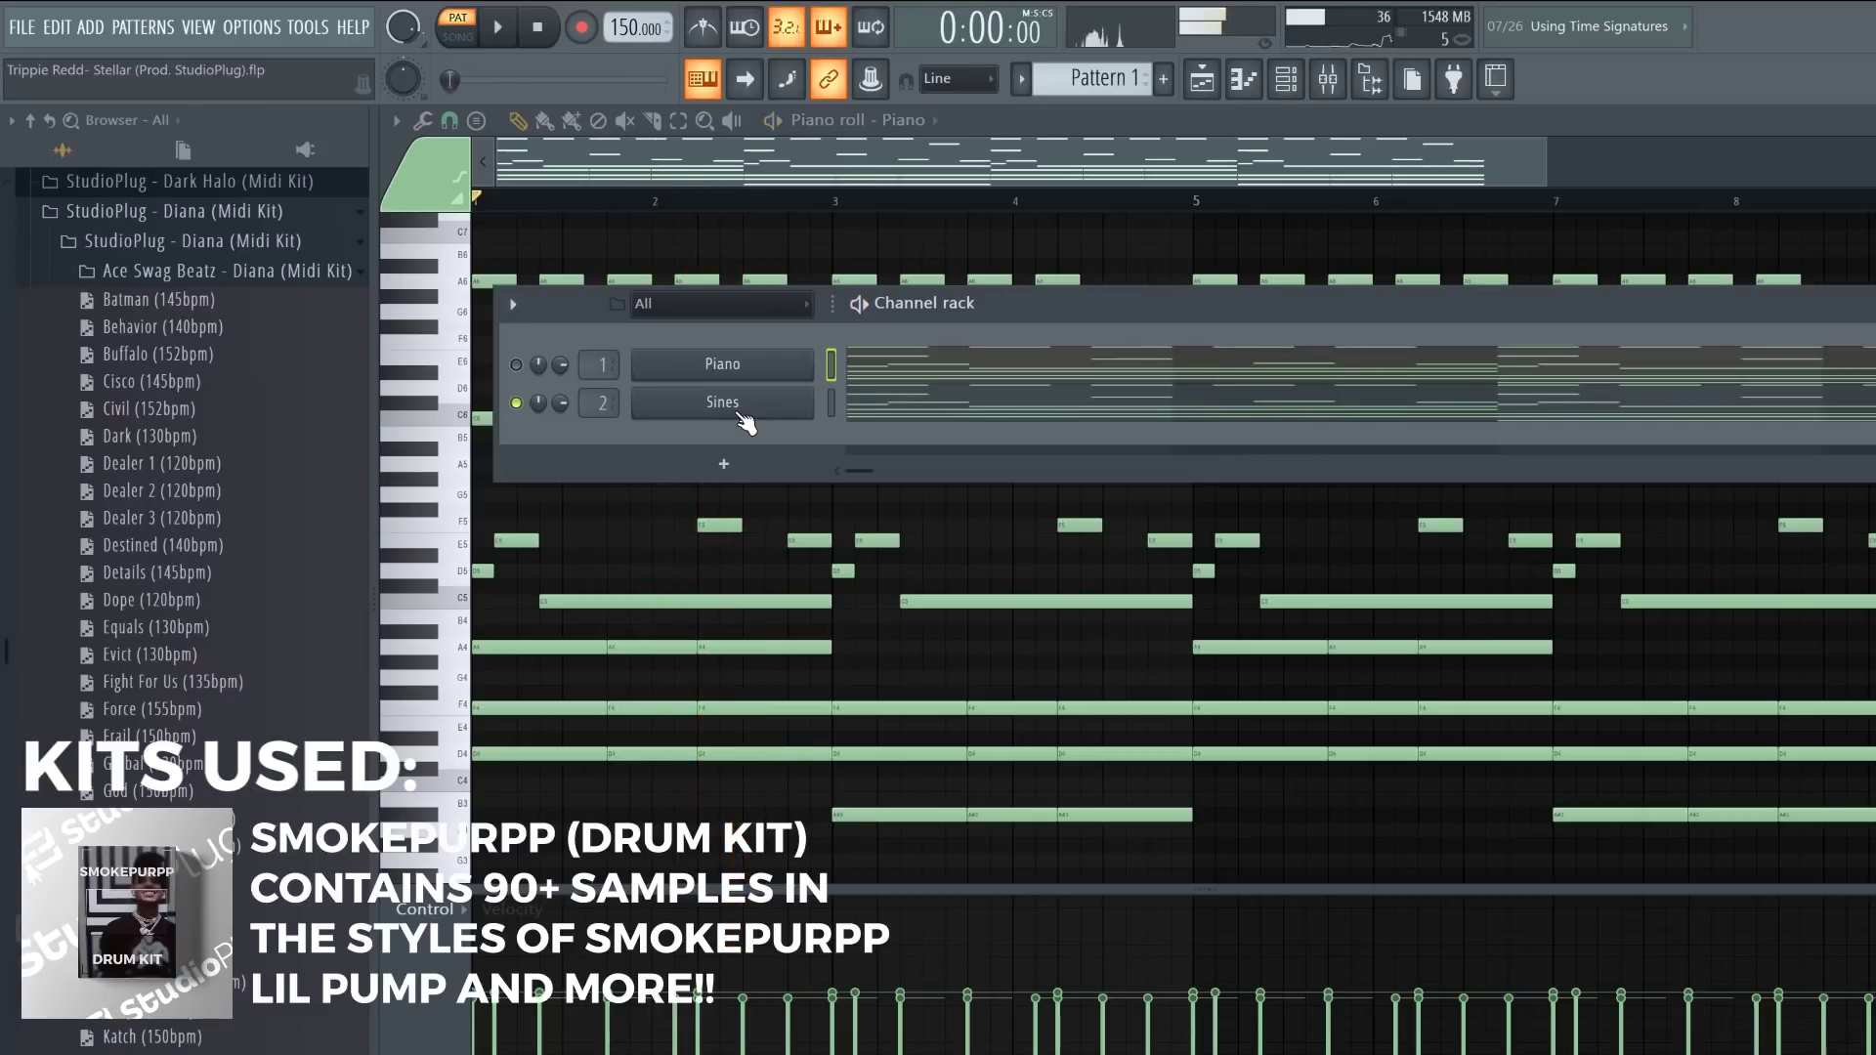
# Step: Add a Spring Verb to the empty common effects slot of the Sines channel's JX03 - Soft Sines patch and play the result
pyautogui.click(723, 403)
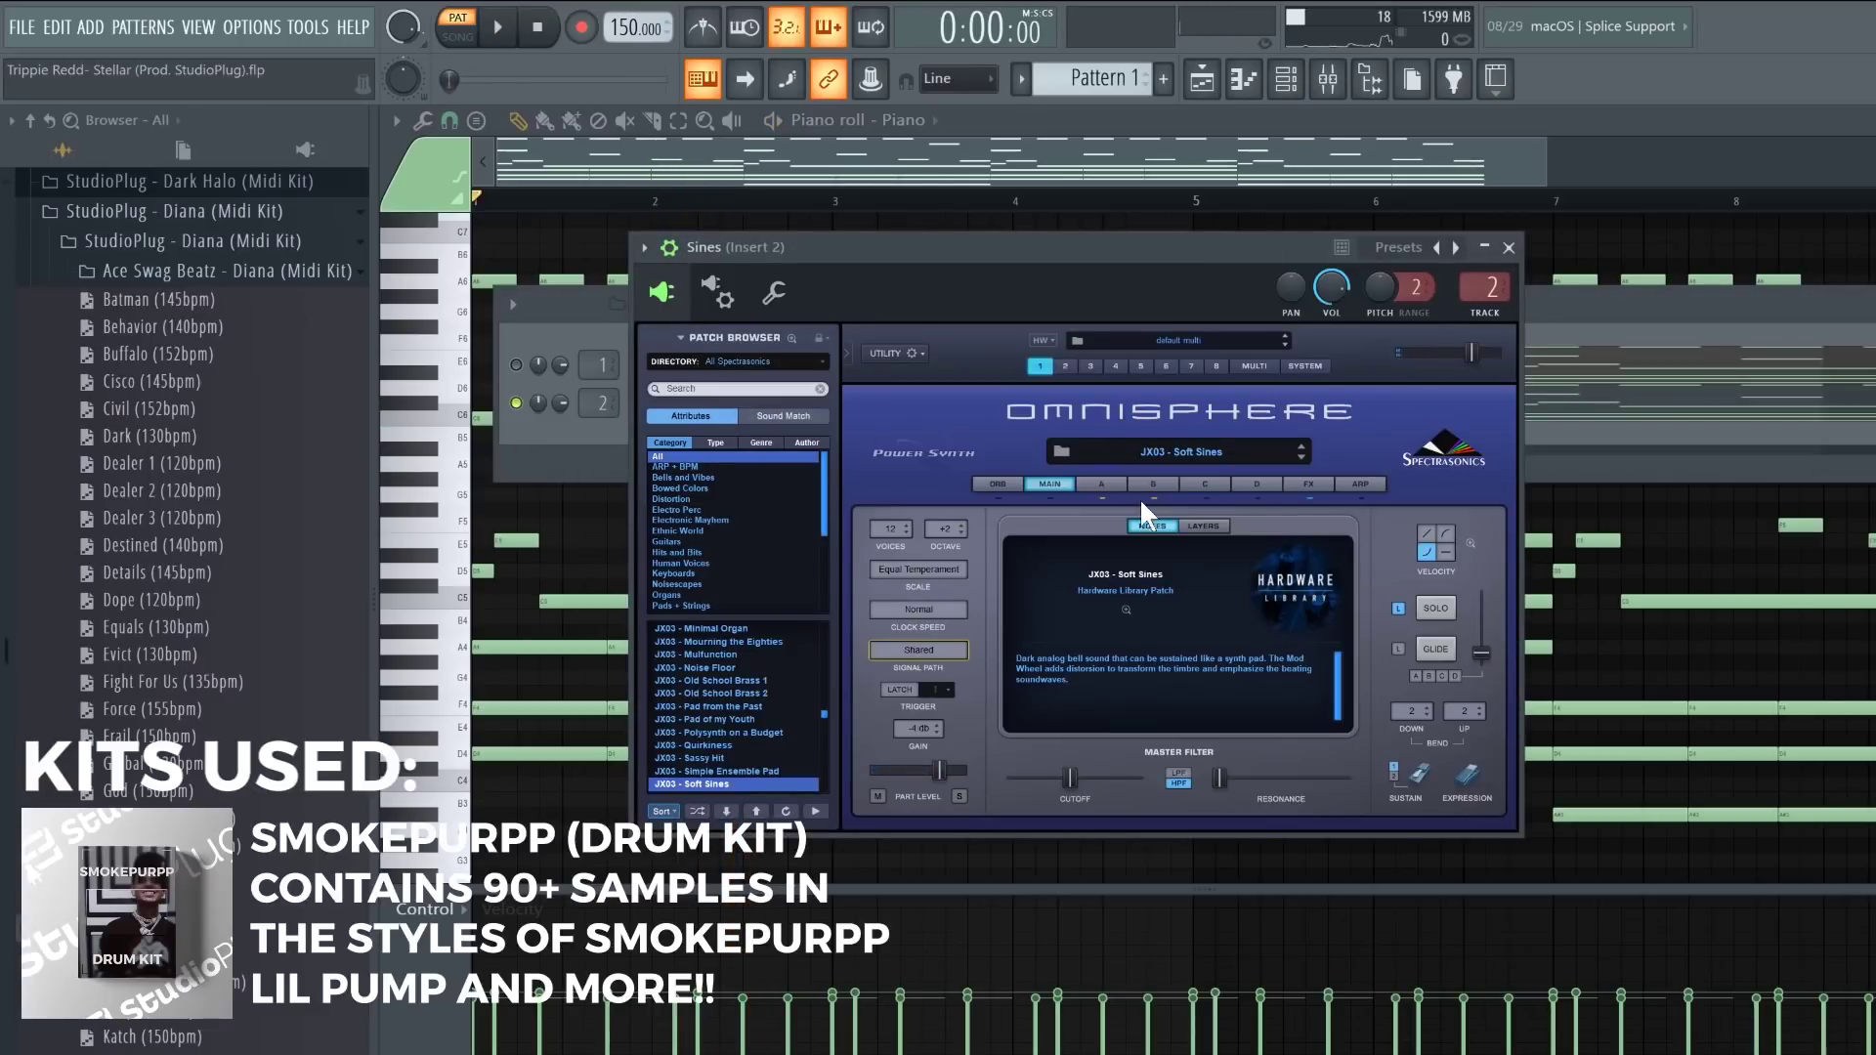
pyautogui.click(1104, 485)
pyautogui.click(1205, 482)
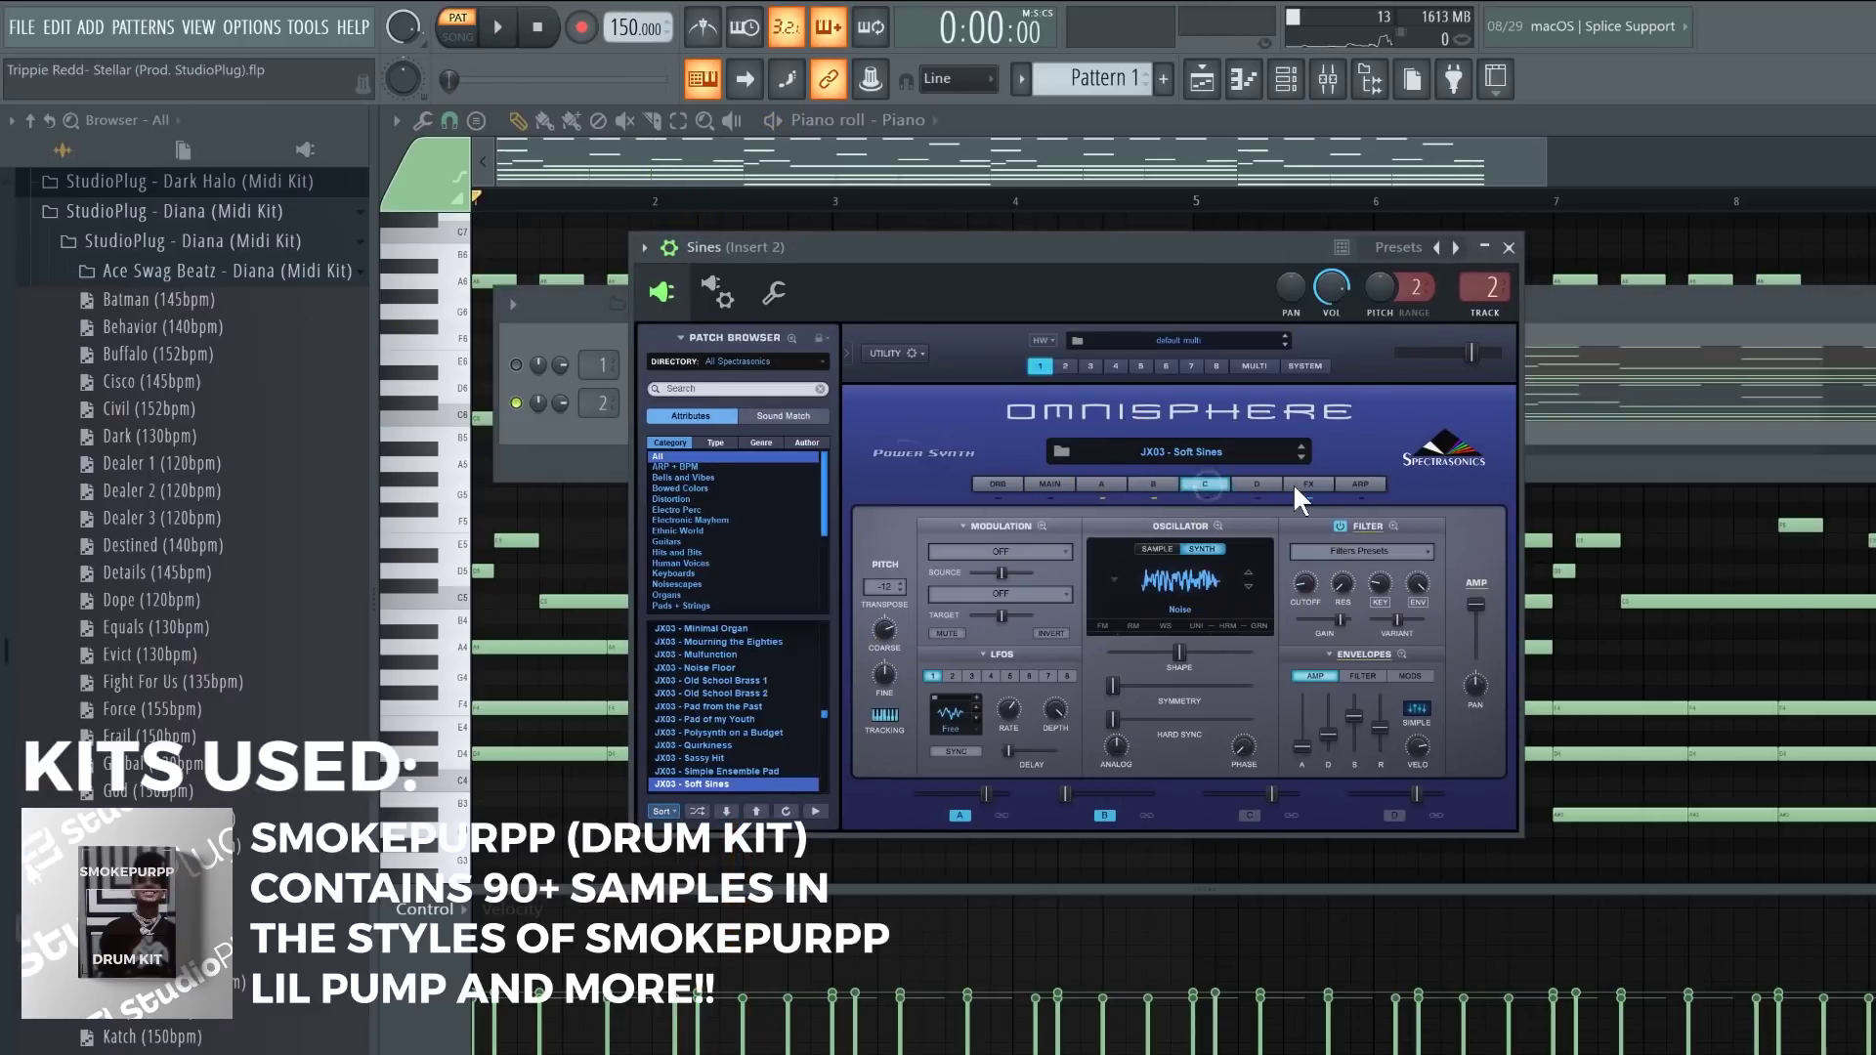
pyautogui.click(1266, 483)
pyautogui.click(1321, 484)
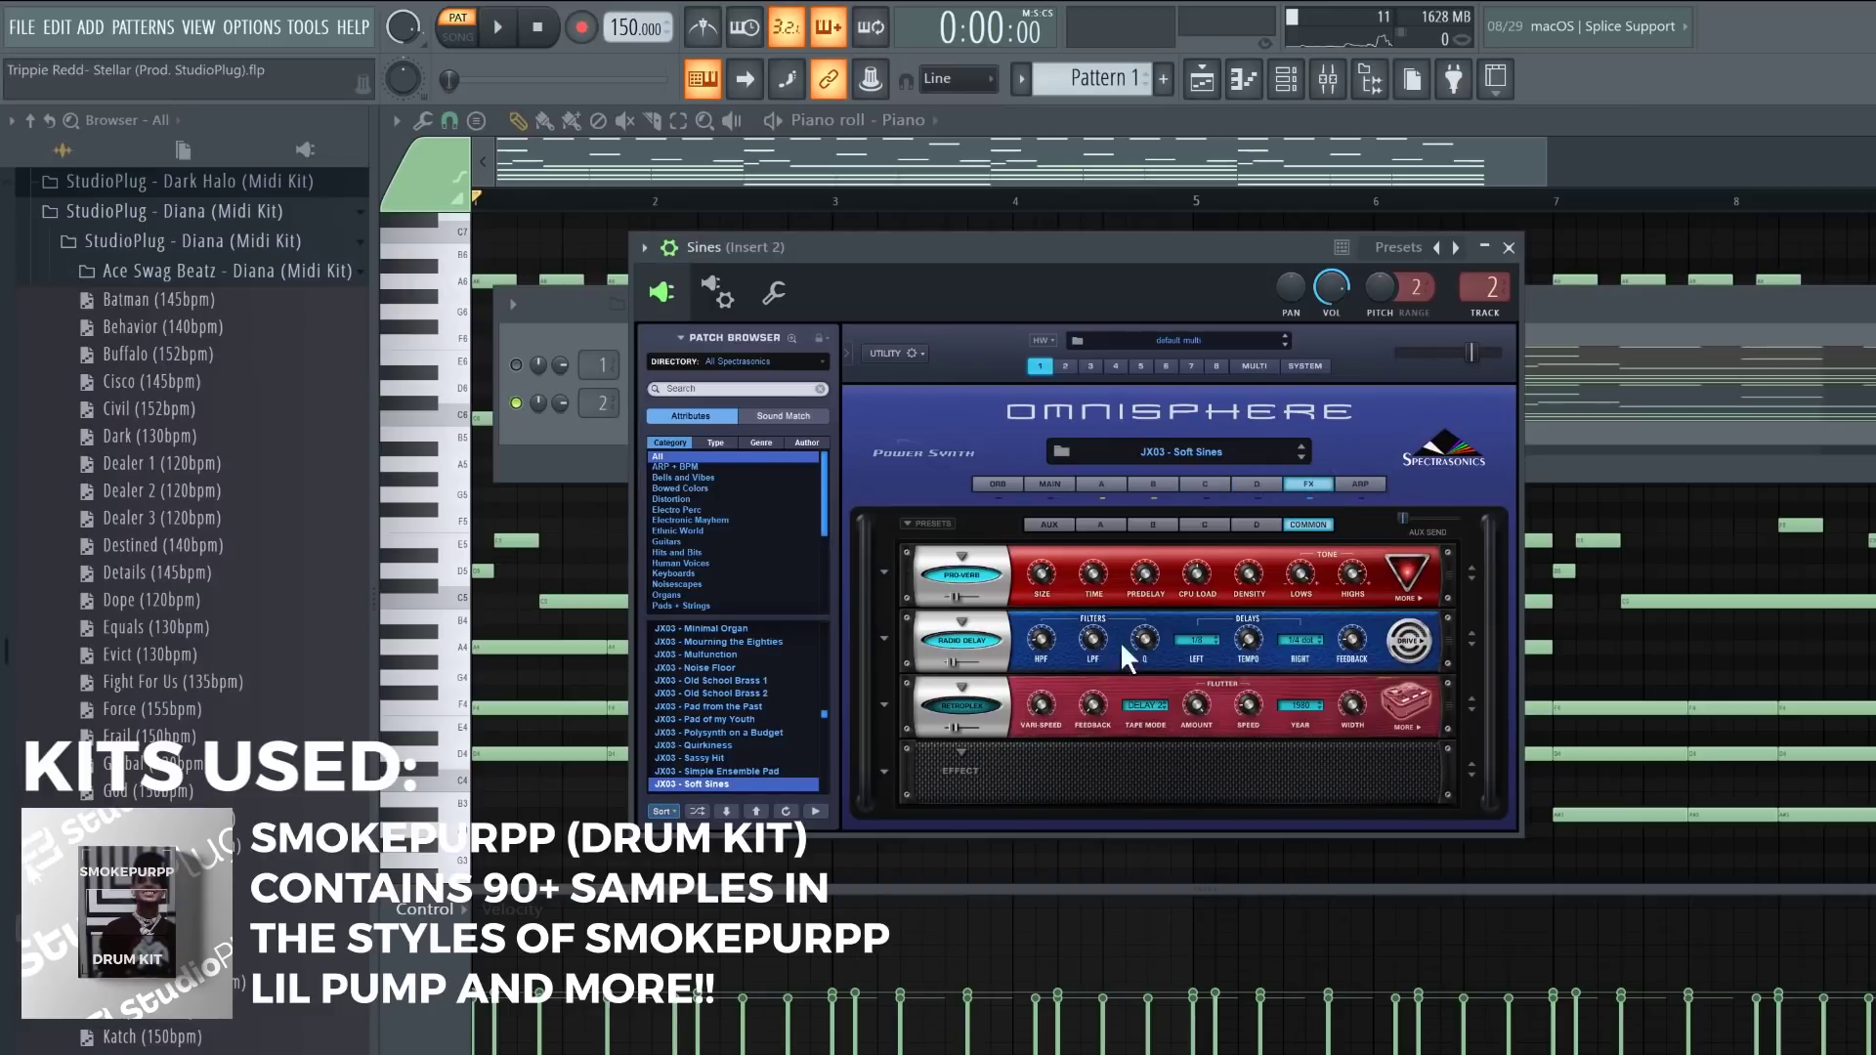
pyautogui.click(959, 752)
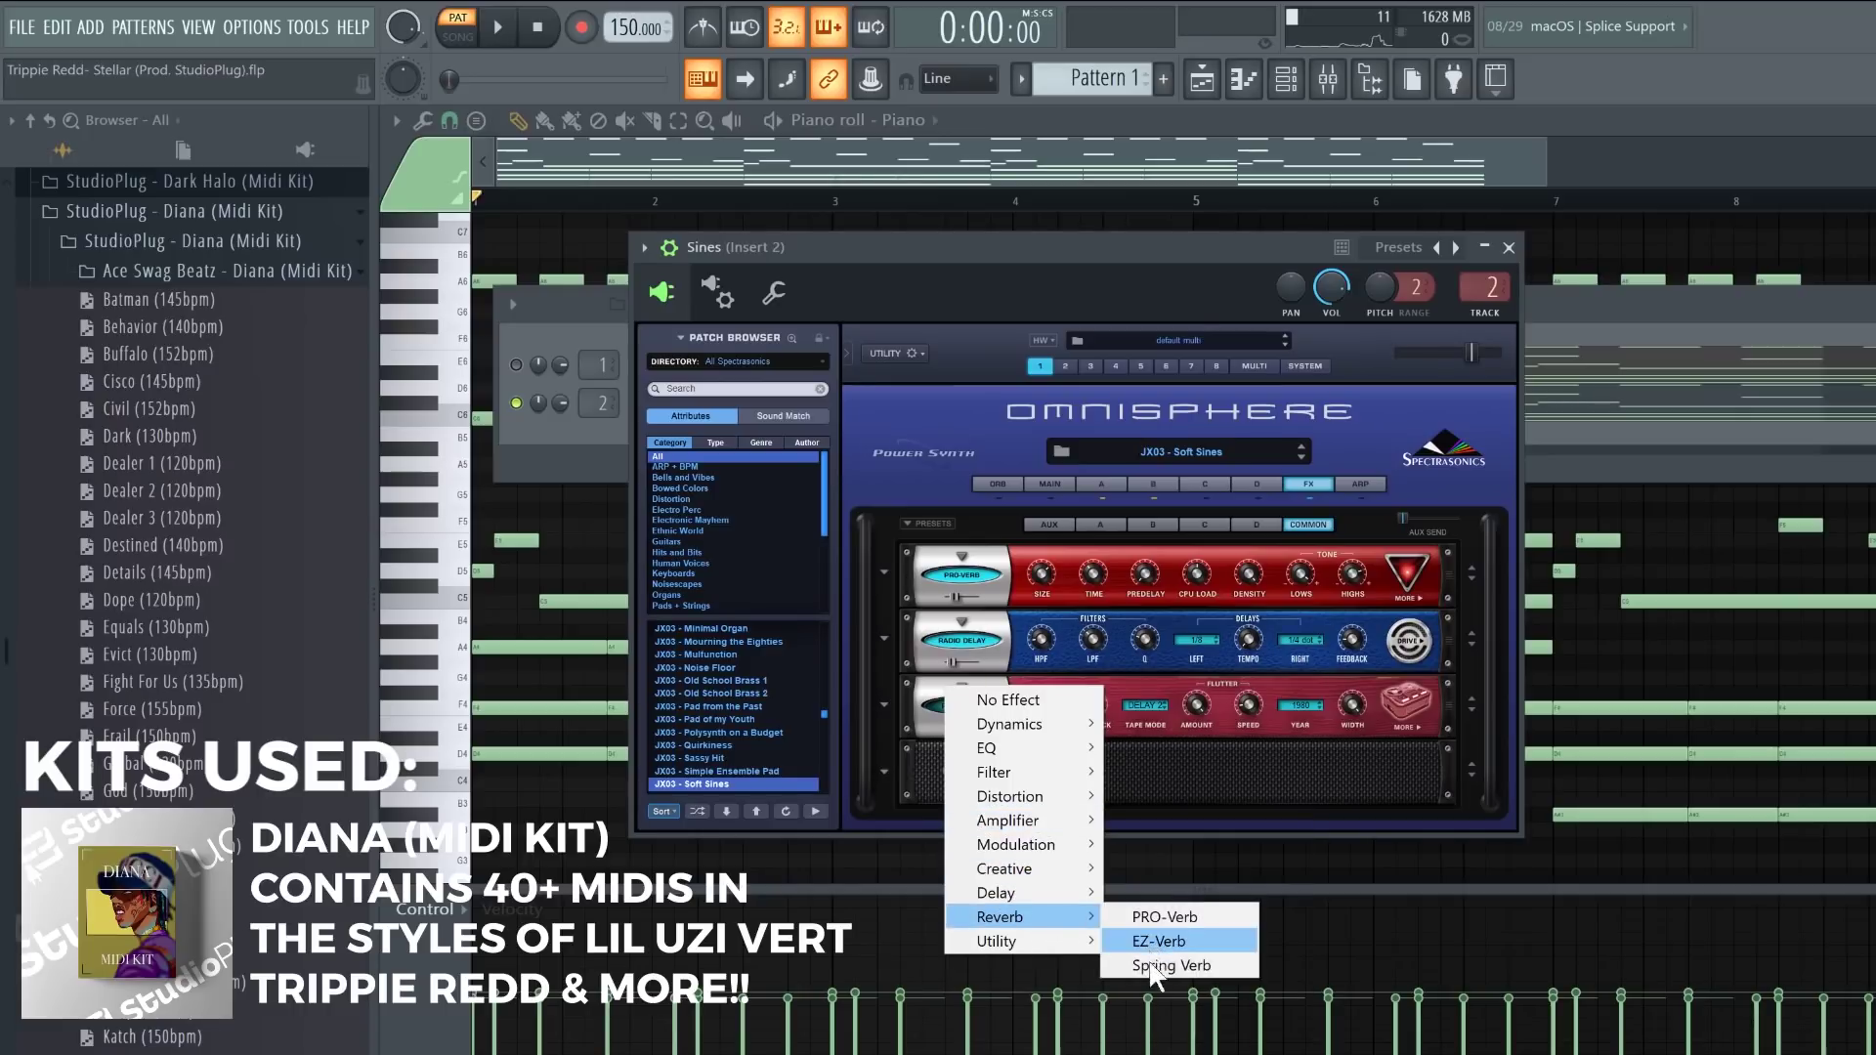
pyautogui.click(1154, 966)
pyautogui.press('space')
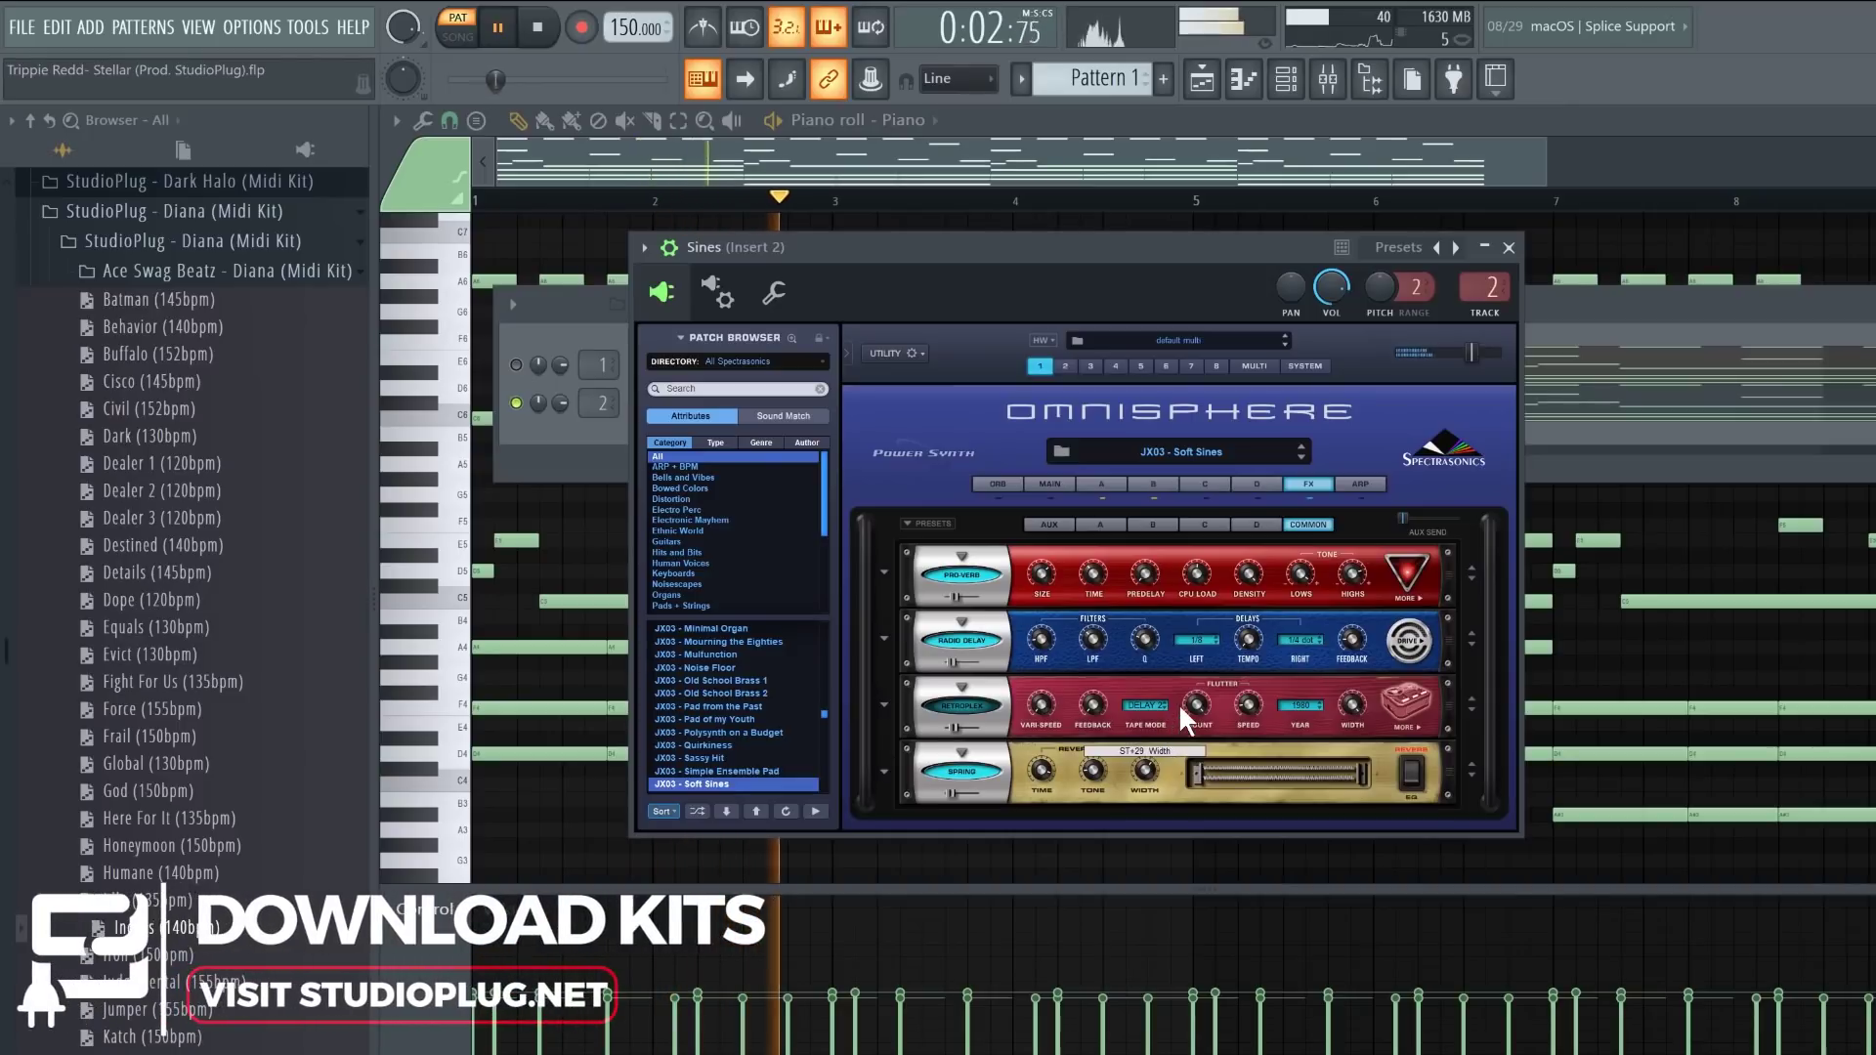
pyautogui.moveTo(1047, 775)
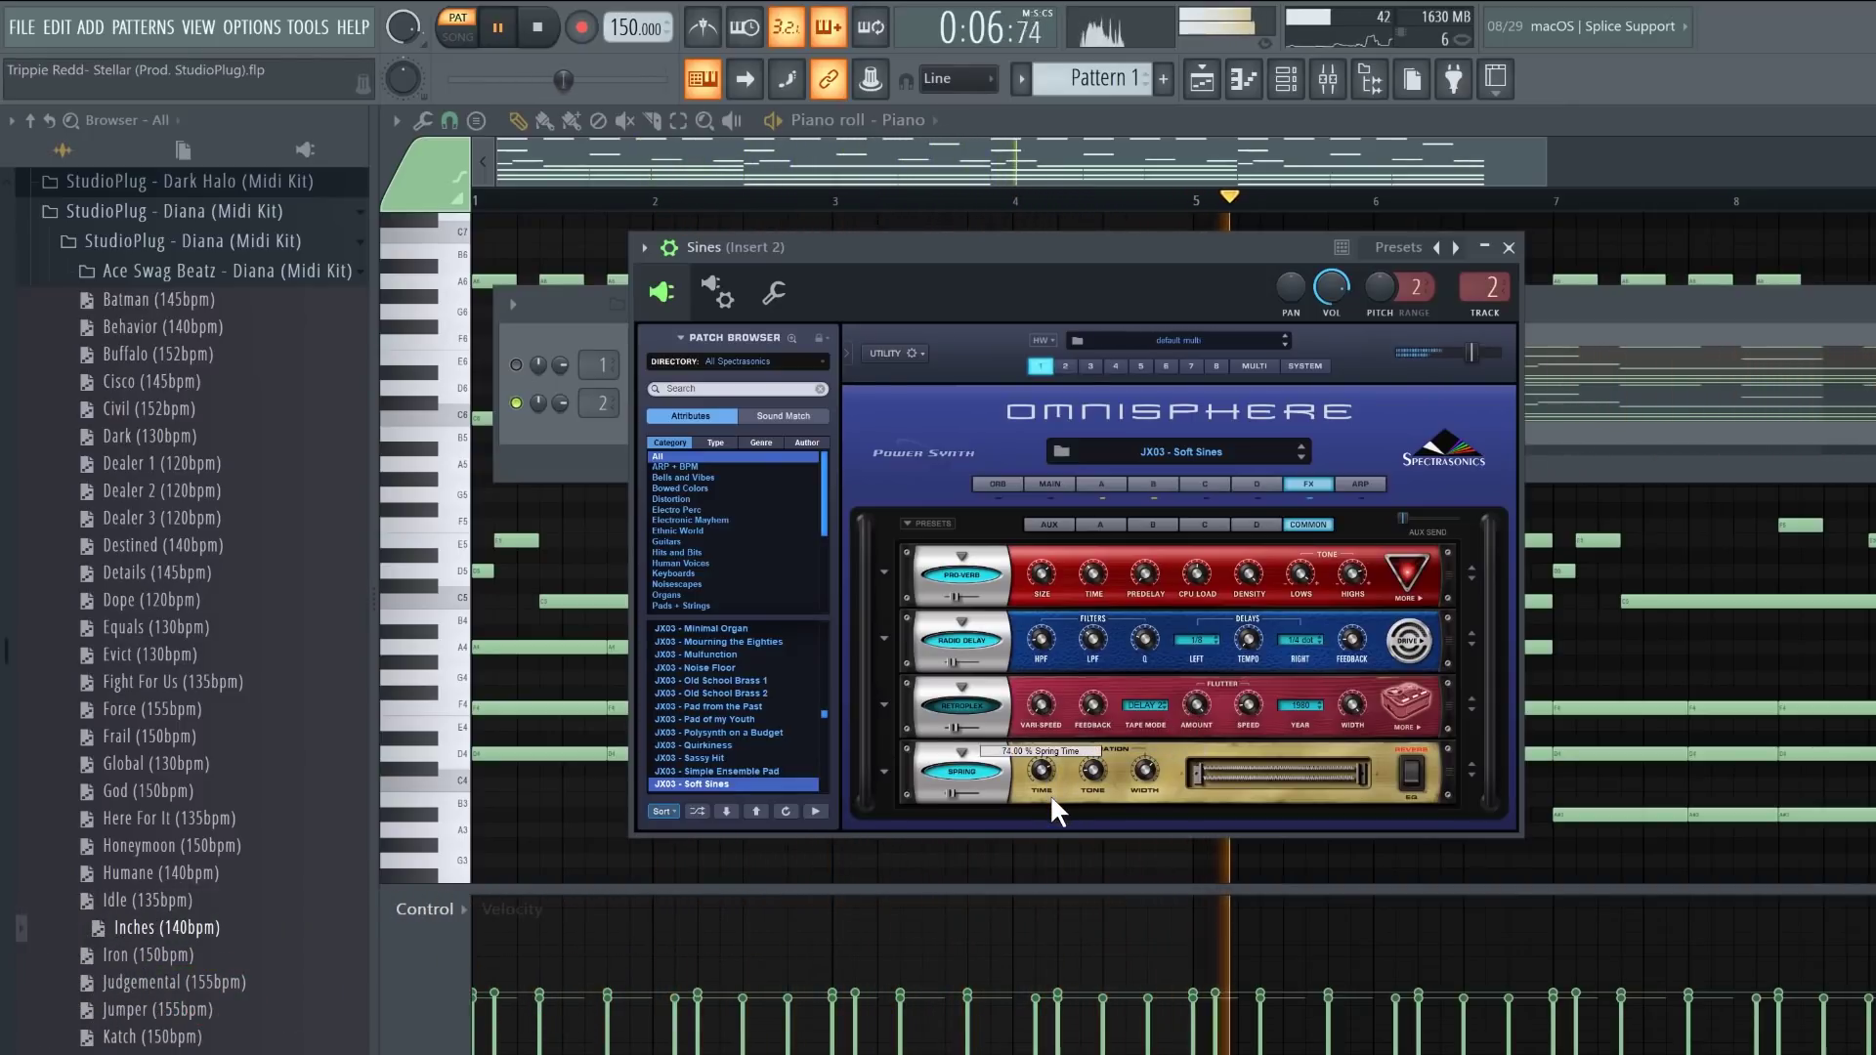
# Step: Stop playback and add a 3x Osc instrument channel to the channel rack
pyautogui.click(578, 322)
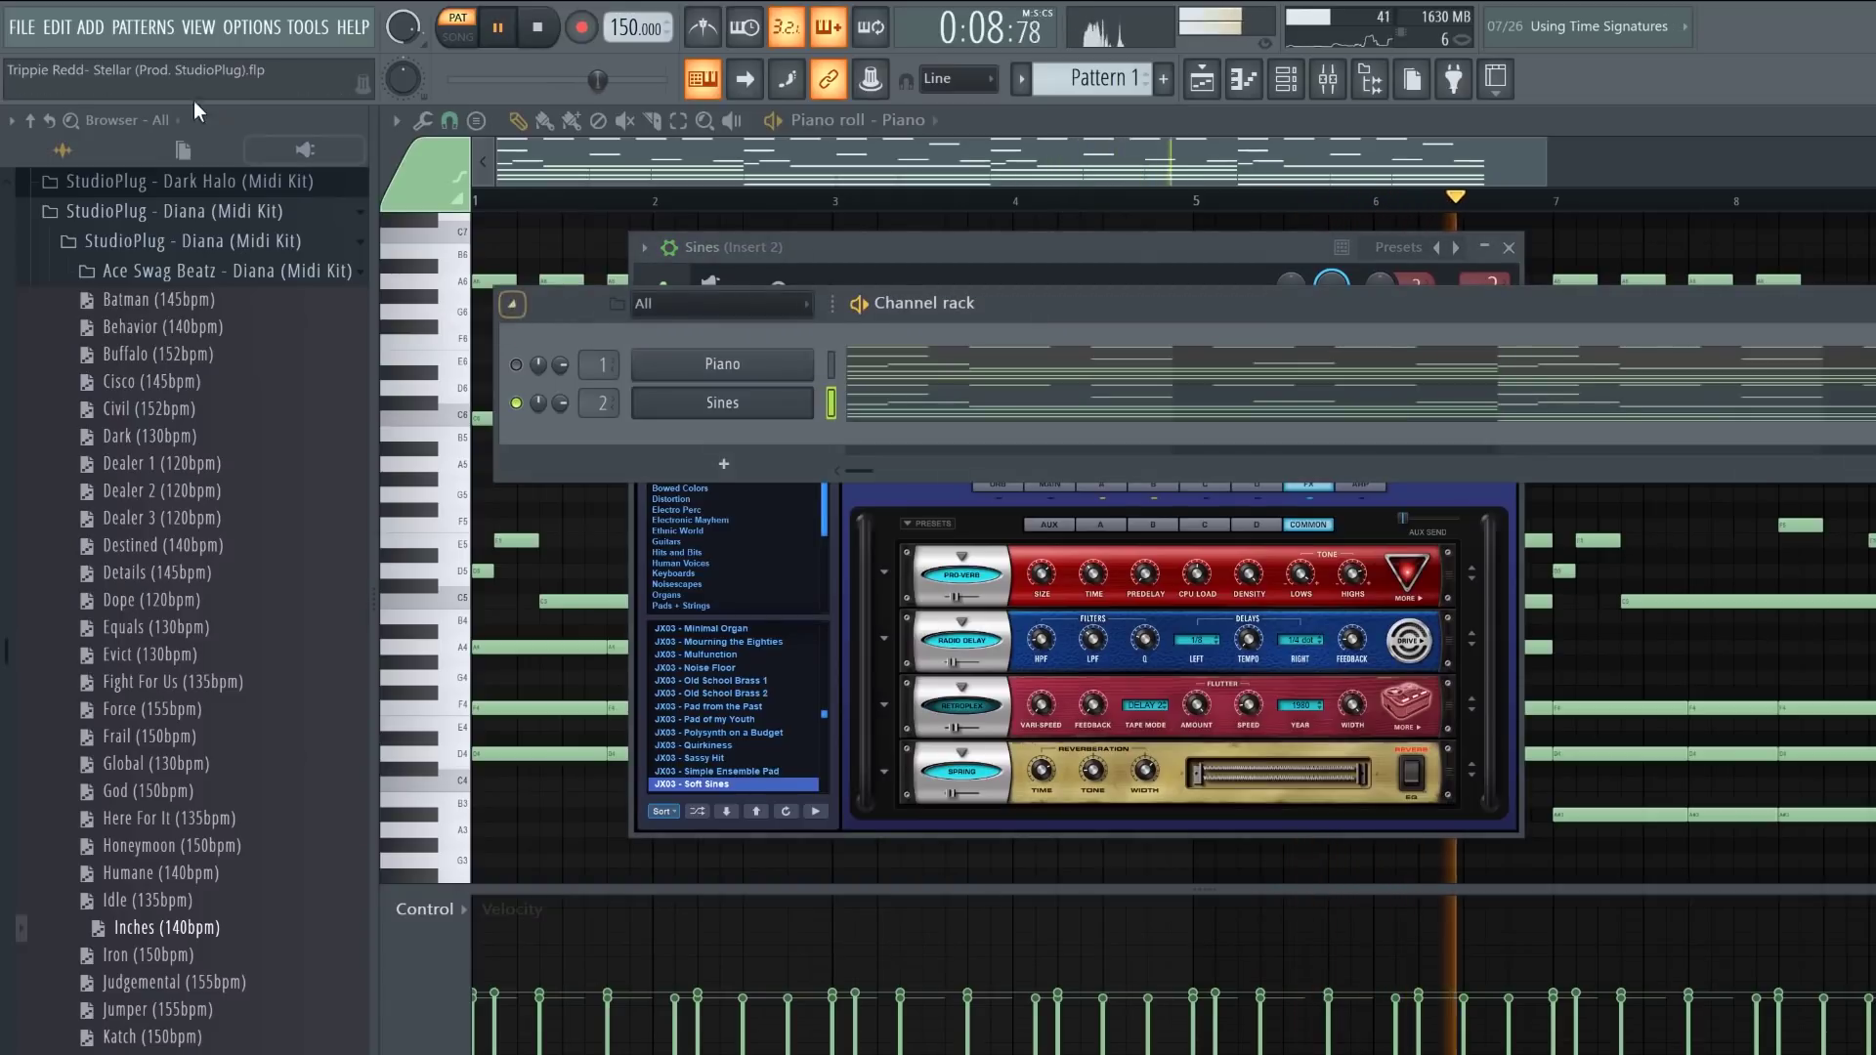
pyautogui.press('space')
pyautogui.click(102, 36)
pyautogui.press('3')
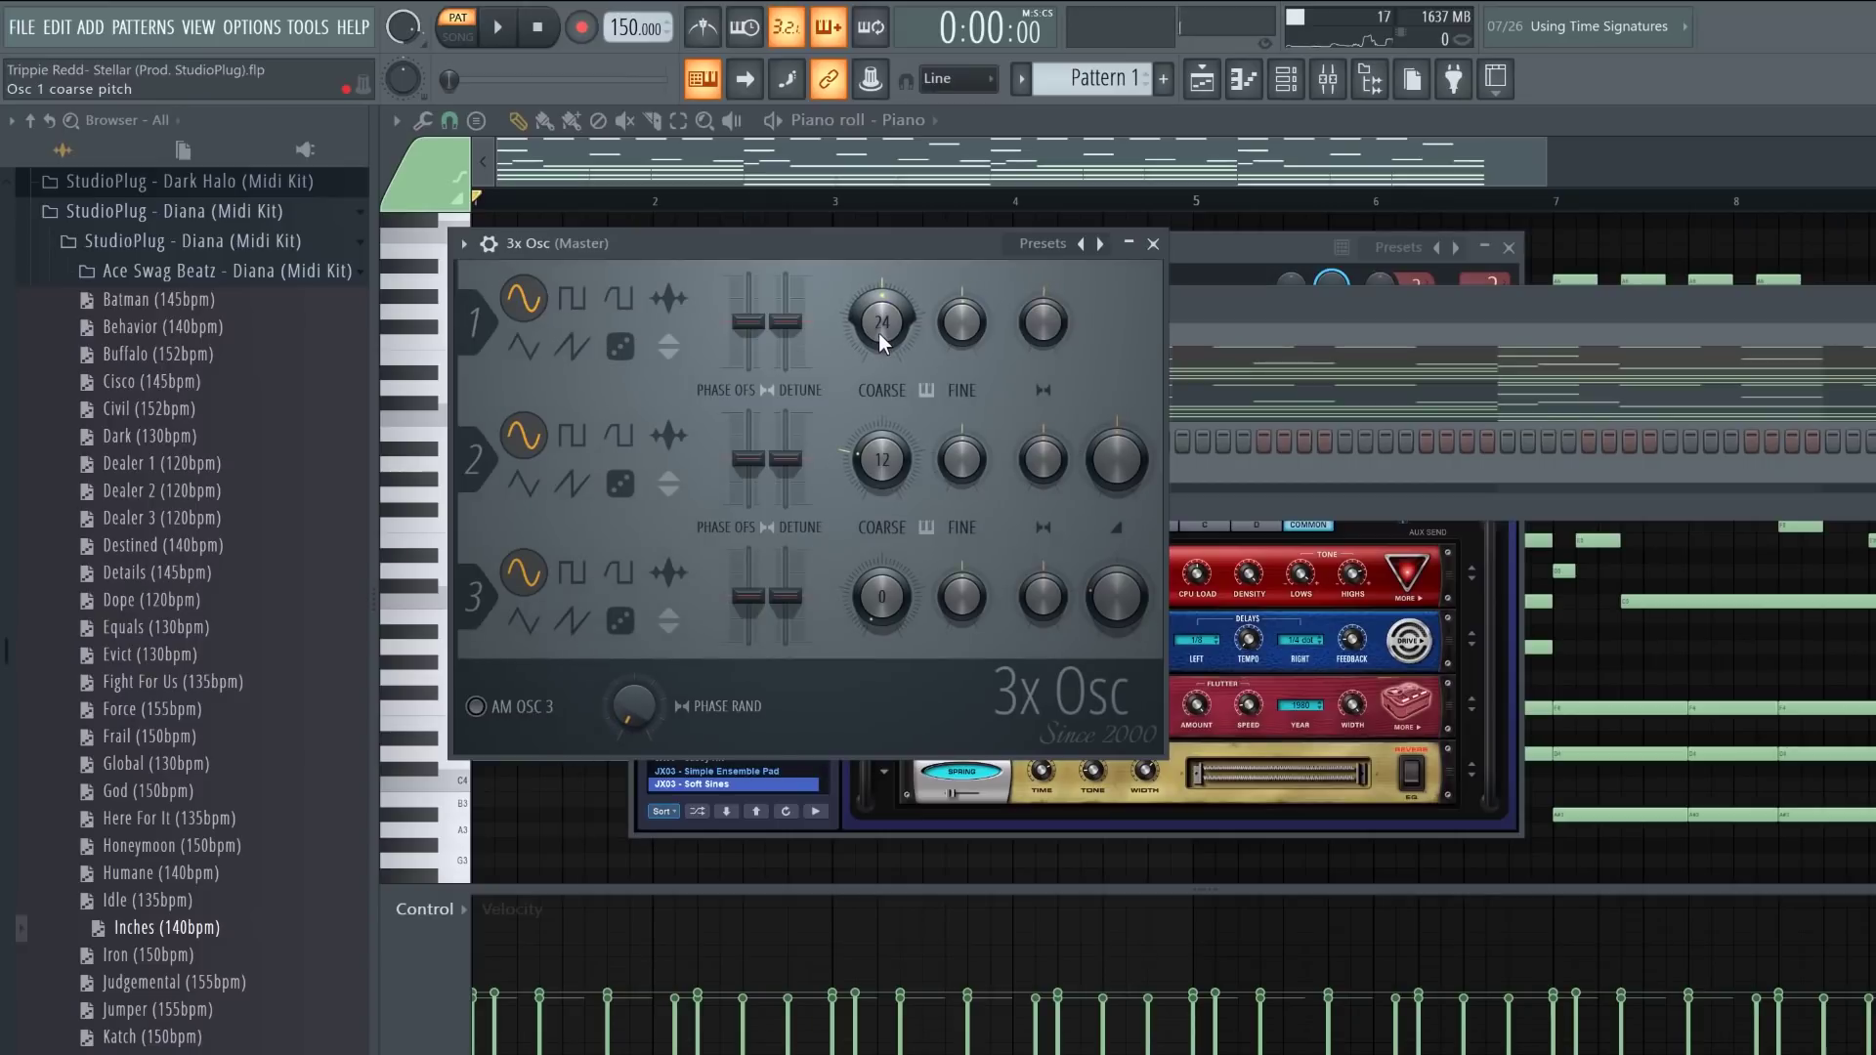
# Step: Set the project tempo to 180 BPM and open the 3x Osc channel's piano roll
pyautogui.rightClick(612, 35)
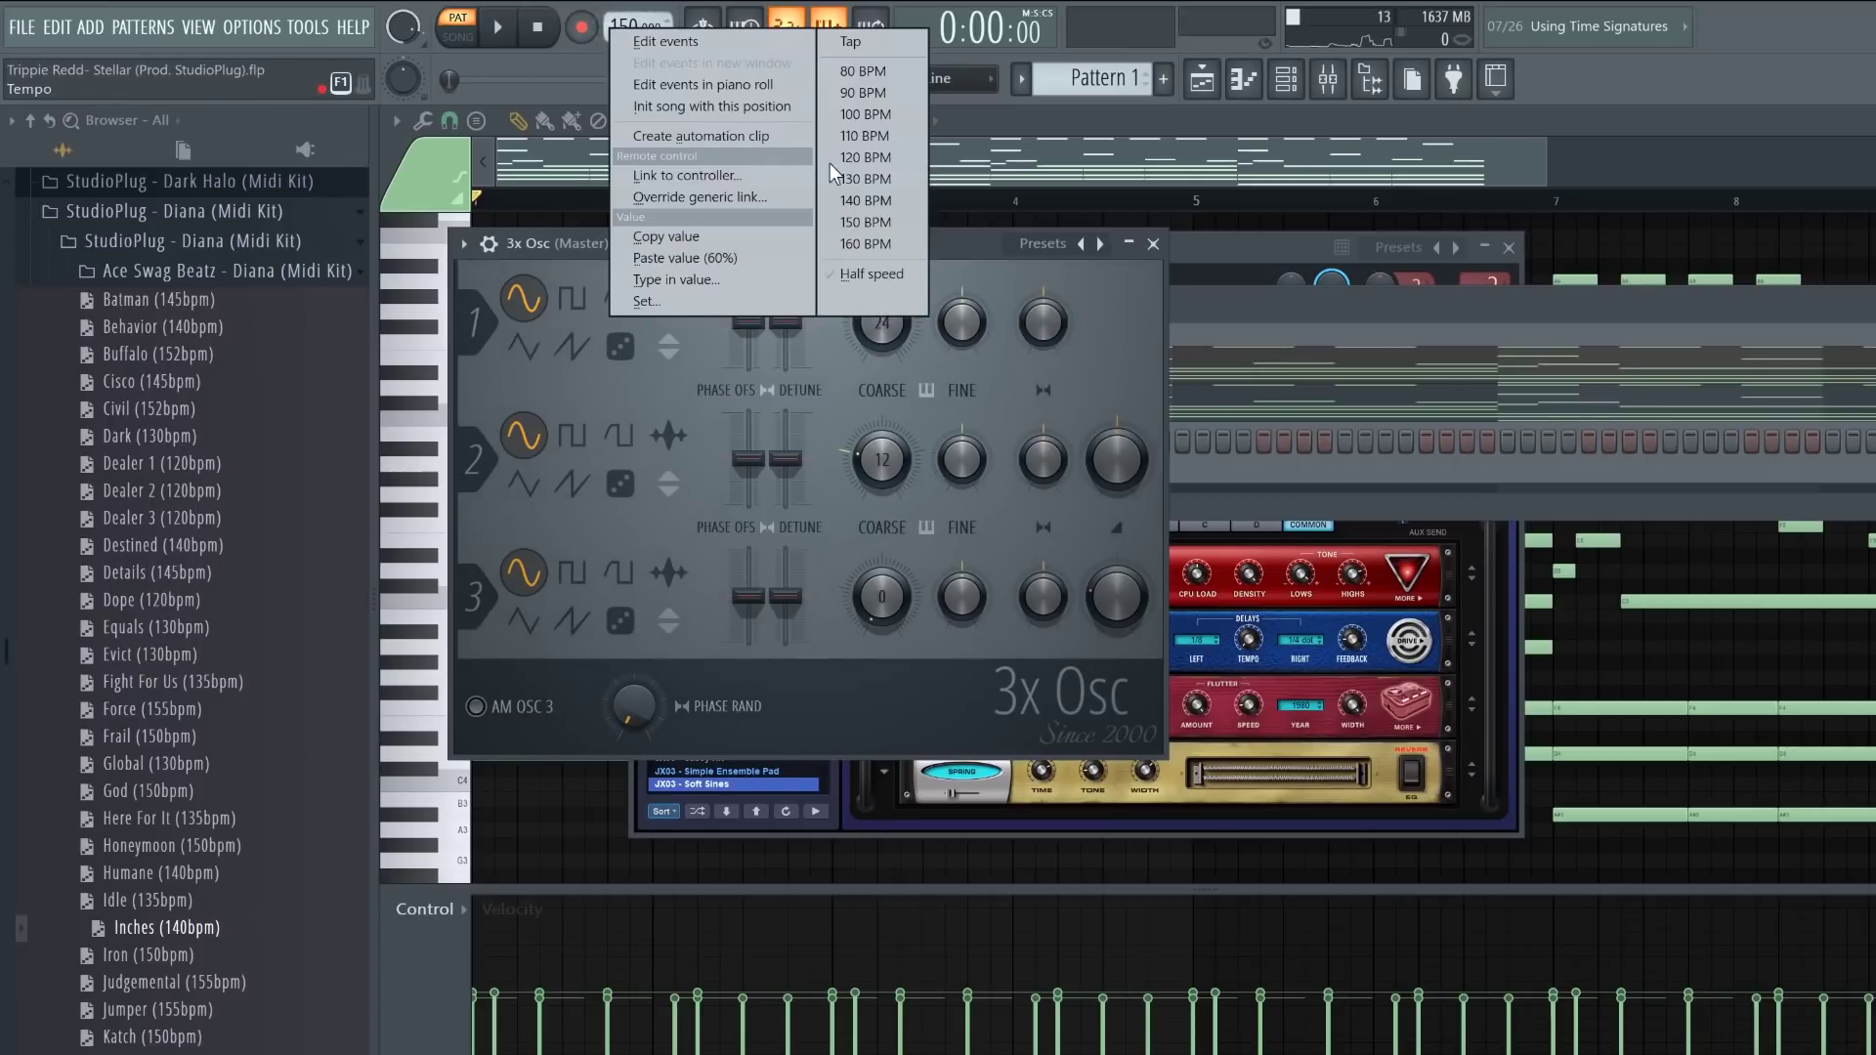
pyautogui.click(867, 180)
pyautogui.press('space')
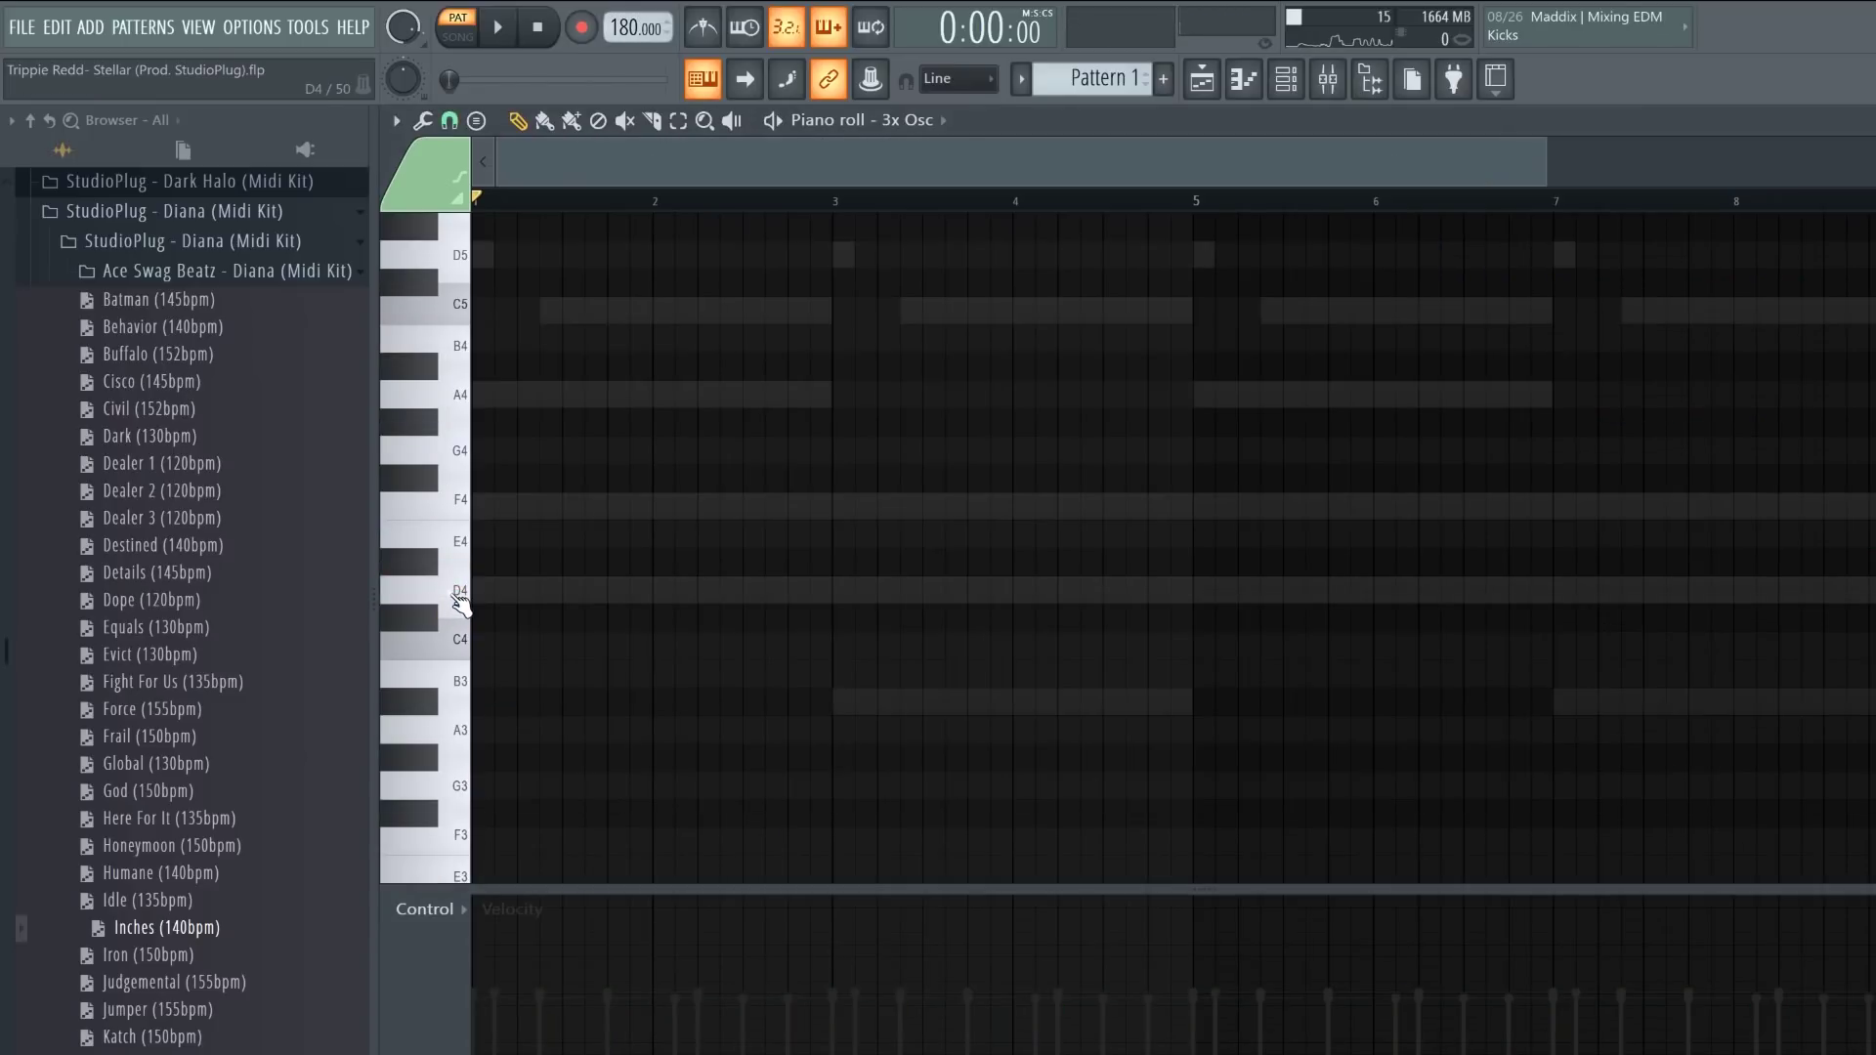
# Step: Audition bass pitches such as D4, A#3 and D5 on the 3x Osc keyboard against the melody
pyautogui.click(459, 601)
pyautogui.scroll(-3, 521, 608)
pyautogui.scroll(-1, 522, 608)
pyautogui.click(436, 565)
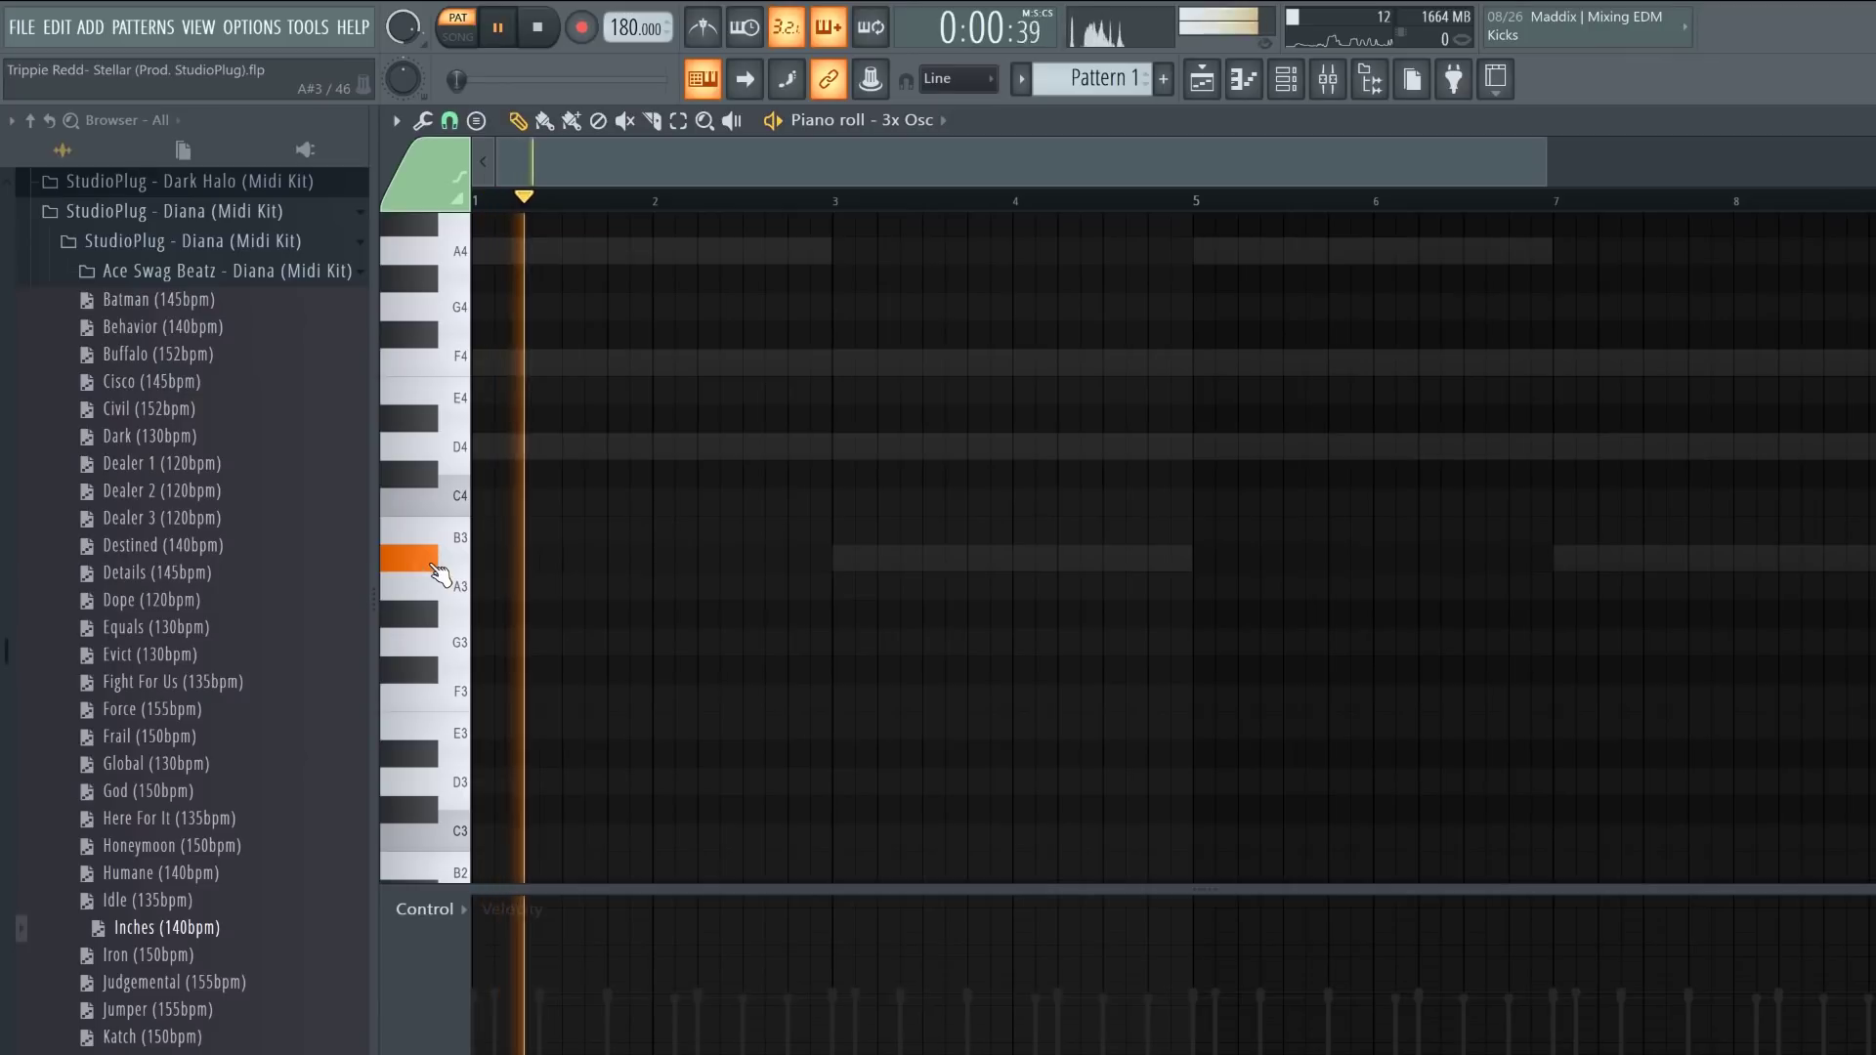
pyautogui.click(438, 478)
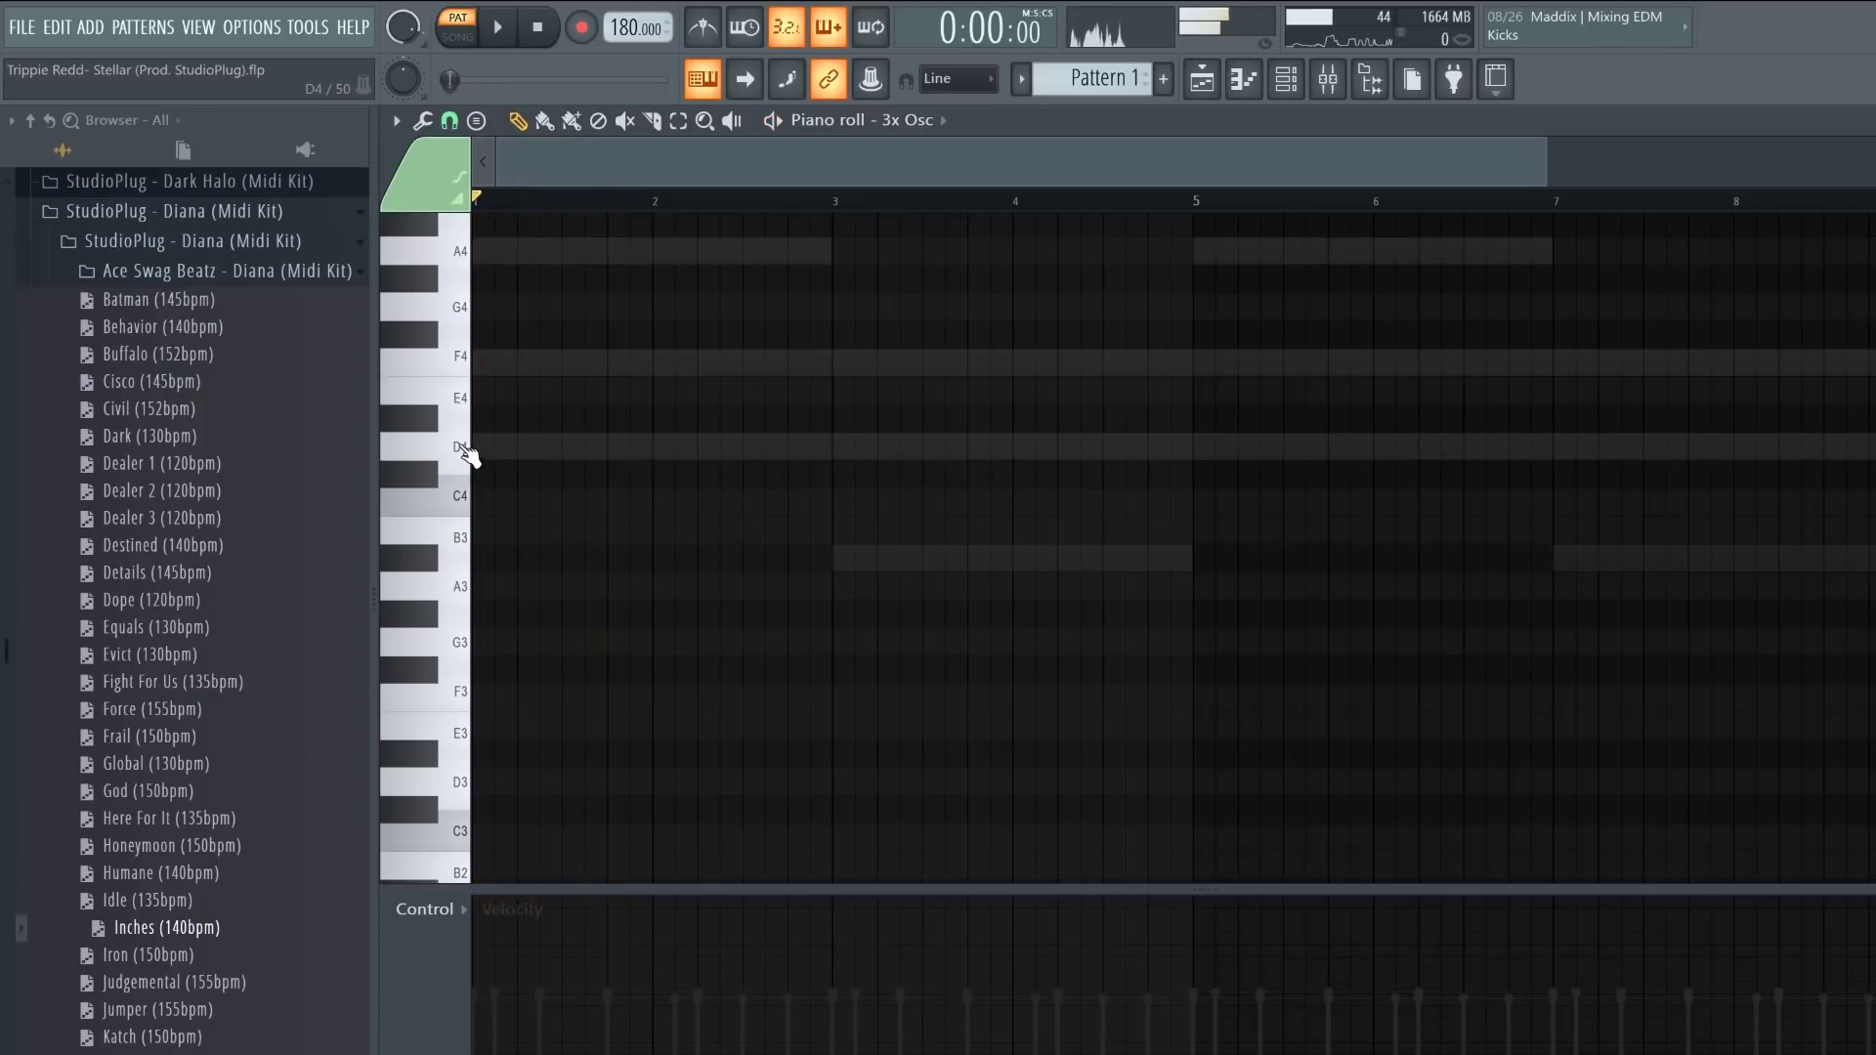
pyautogui.scroll(5, 467, 453)
pyautogui.click(467, 400)
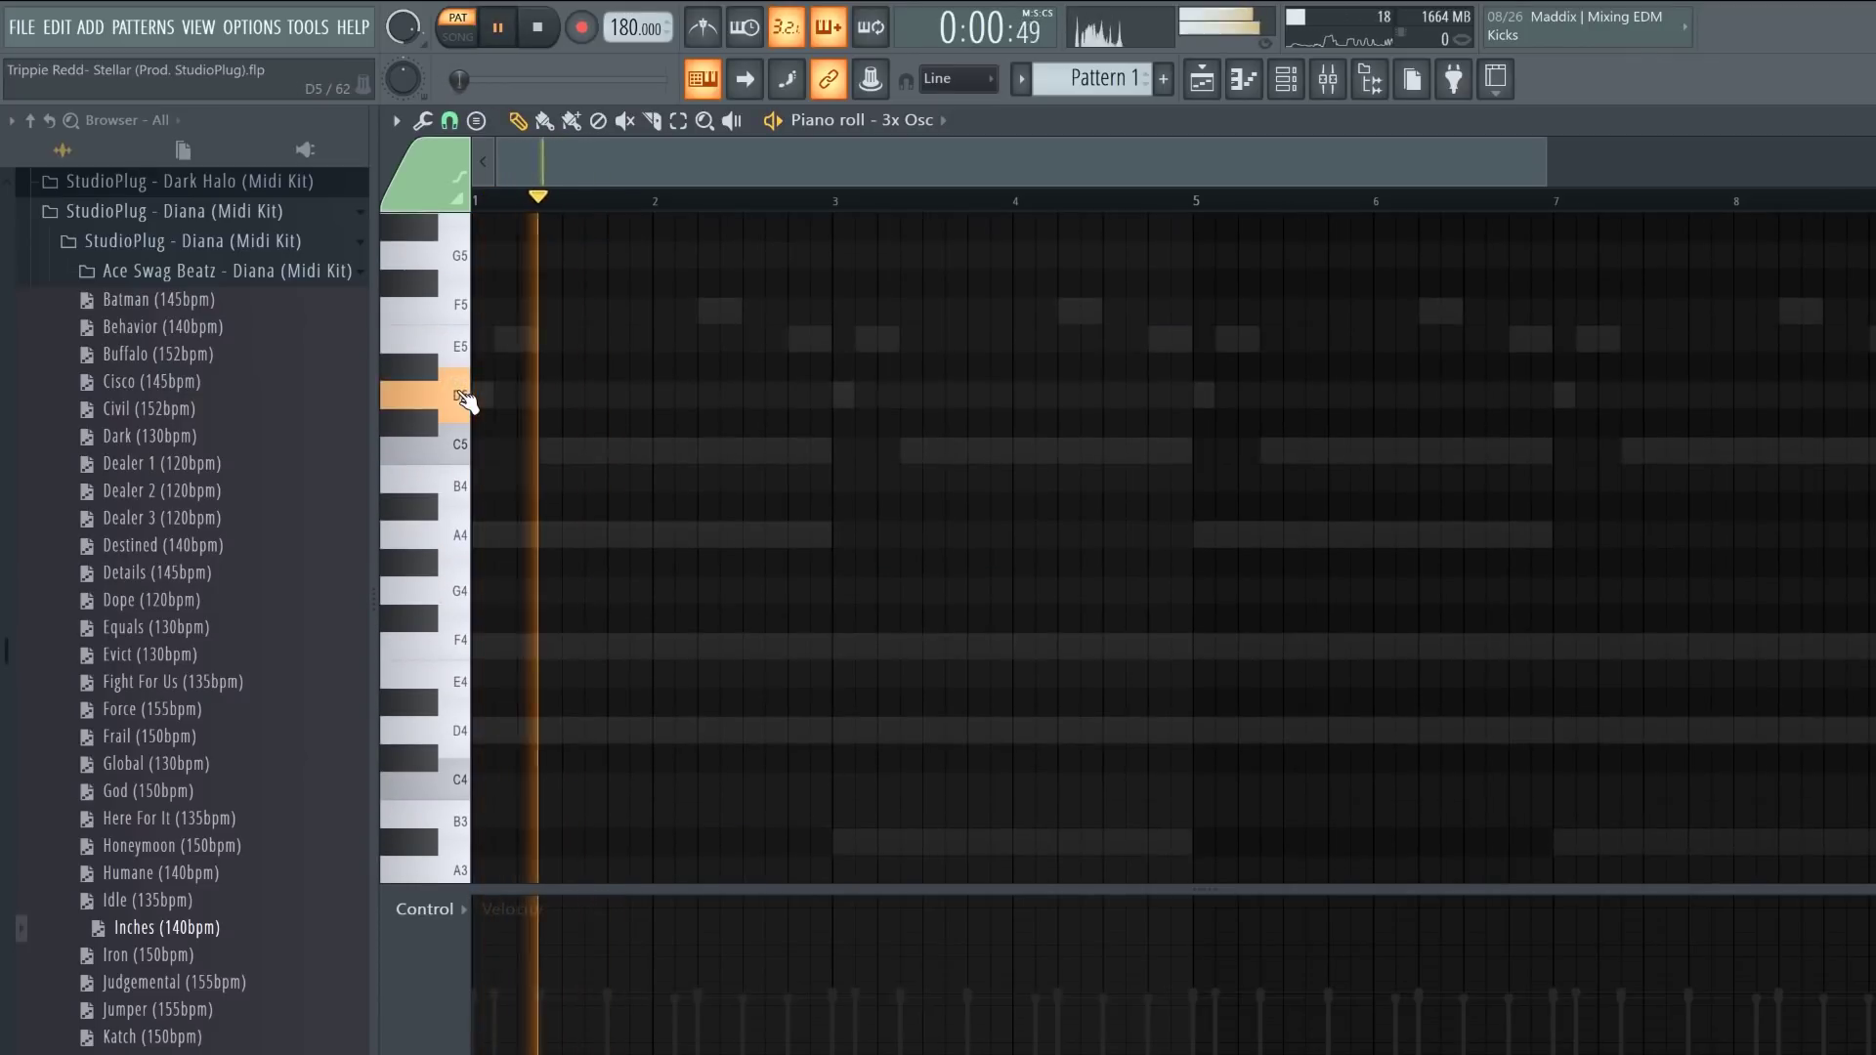
# Step: Place two short D5 notes in bar 1, one at the start and one on the last beat
pyautogui.click(482, 395)
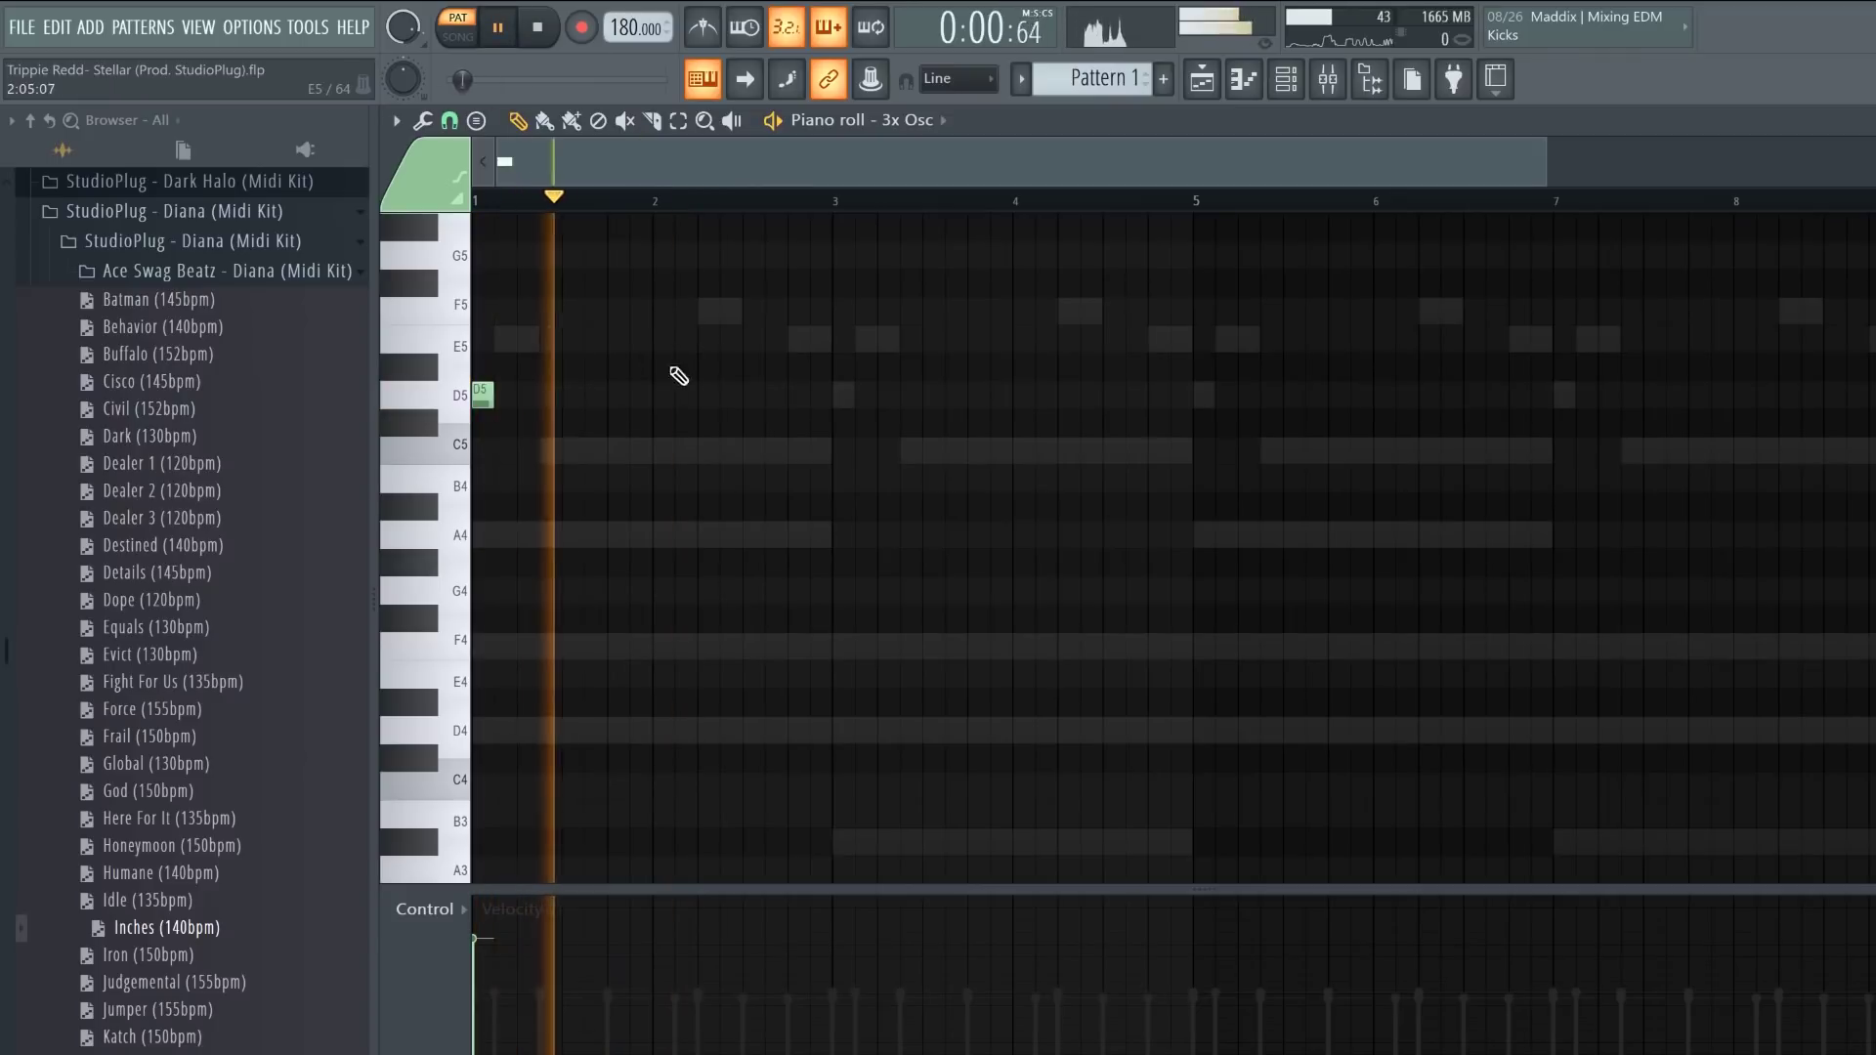
pyautogui.click(588, 401)
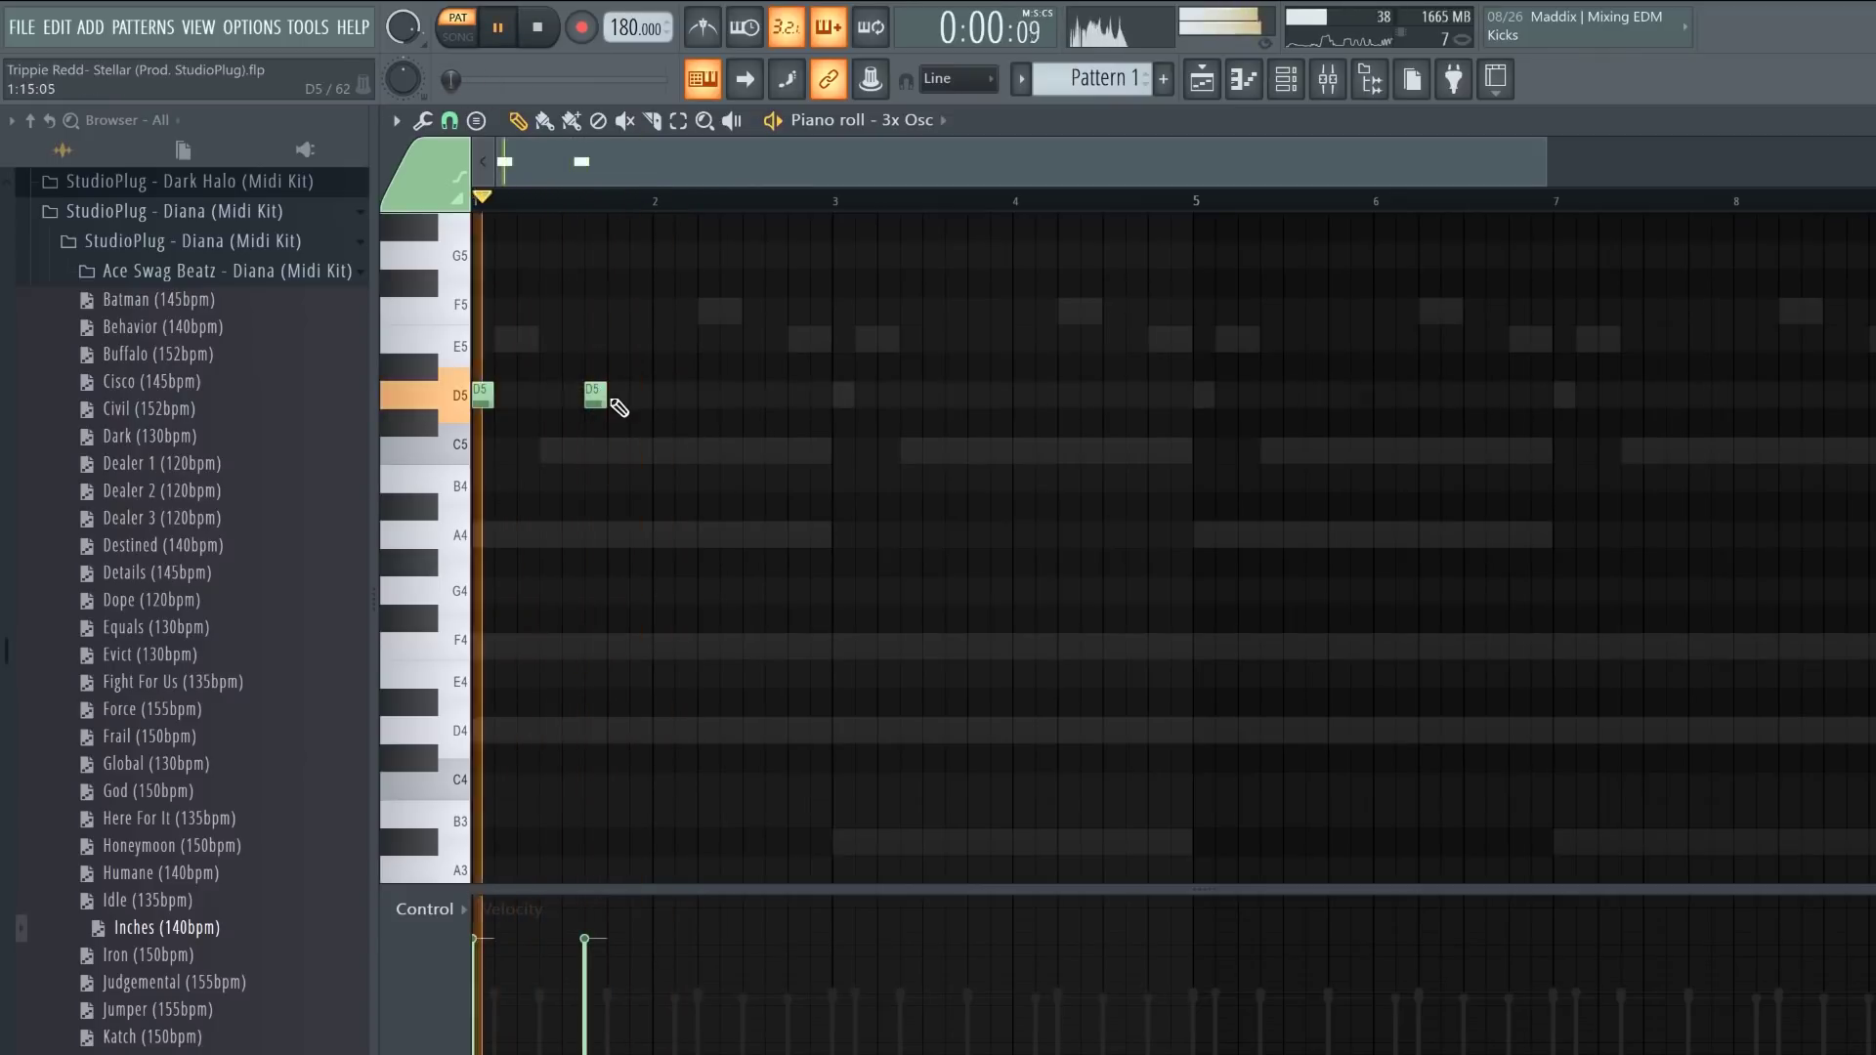
pyautogui.moveTo(596, 396); pyautogui.dragTo(606, 396)
pyautogui.press('space')
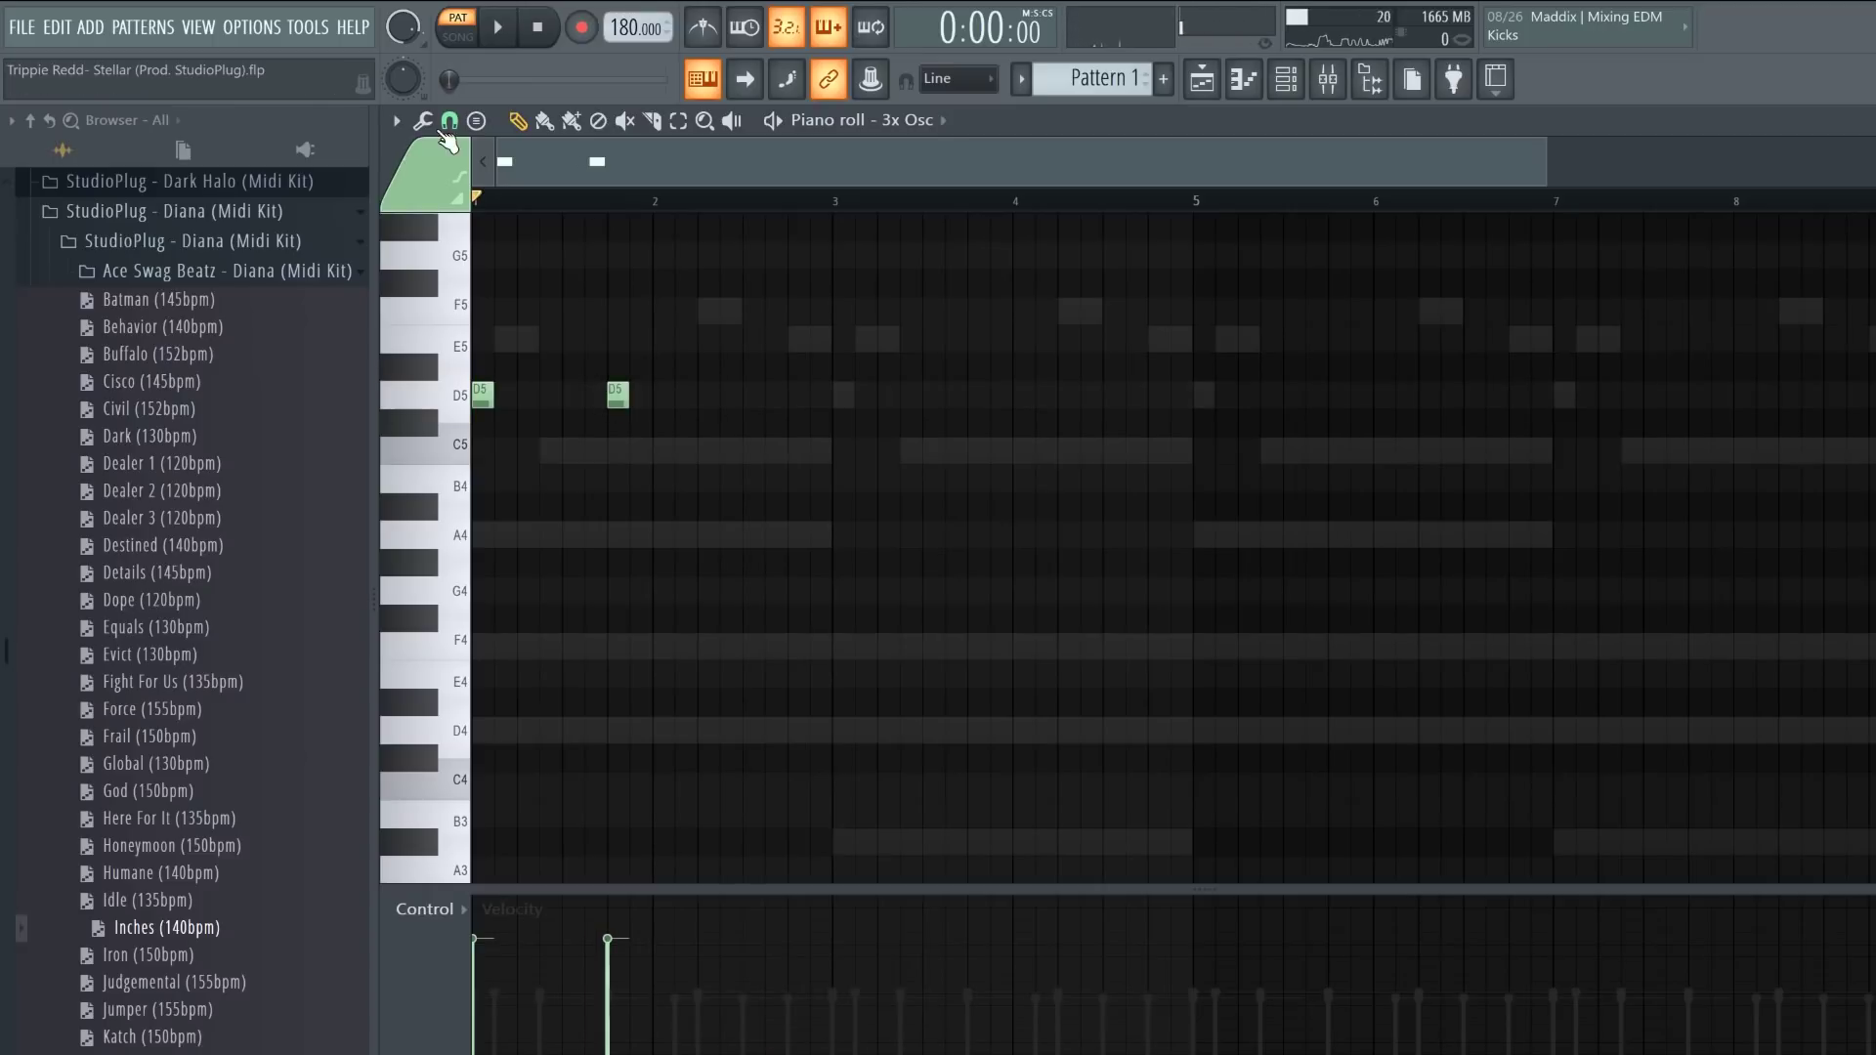
# Step: Choose a snap setting, and add two D5 notes in bar 2 followed by an E5 at its end
pyautogui.click(448, 121)
pyautogui.click(473, 425)
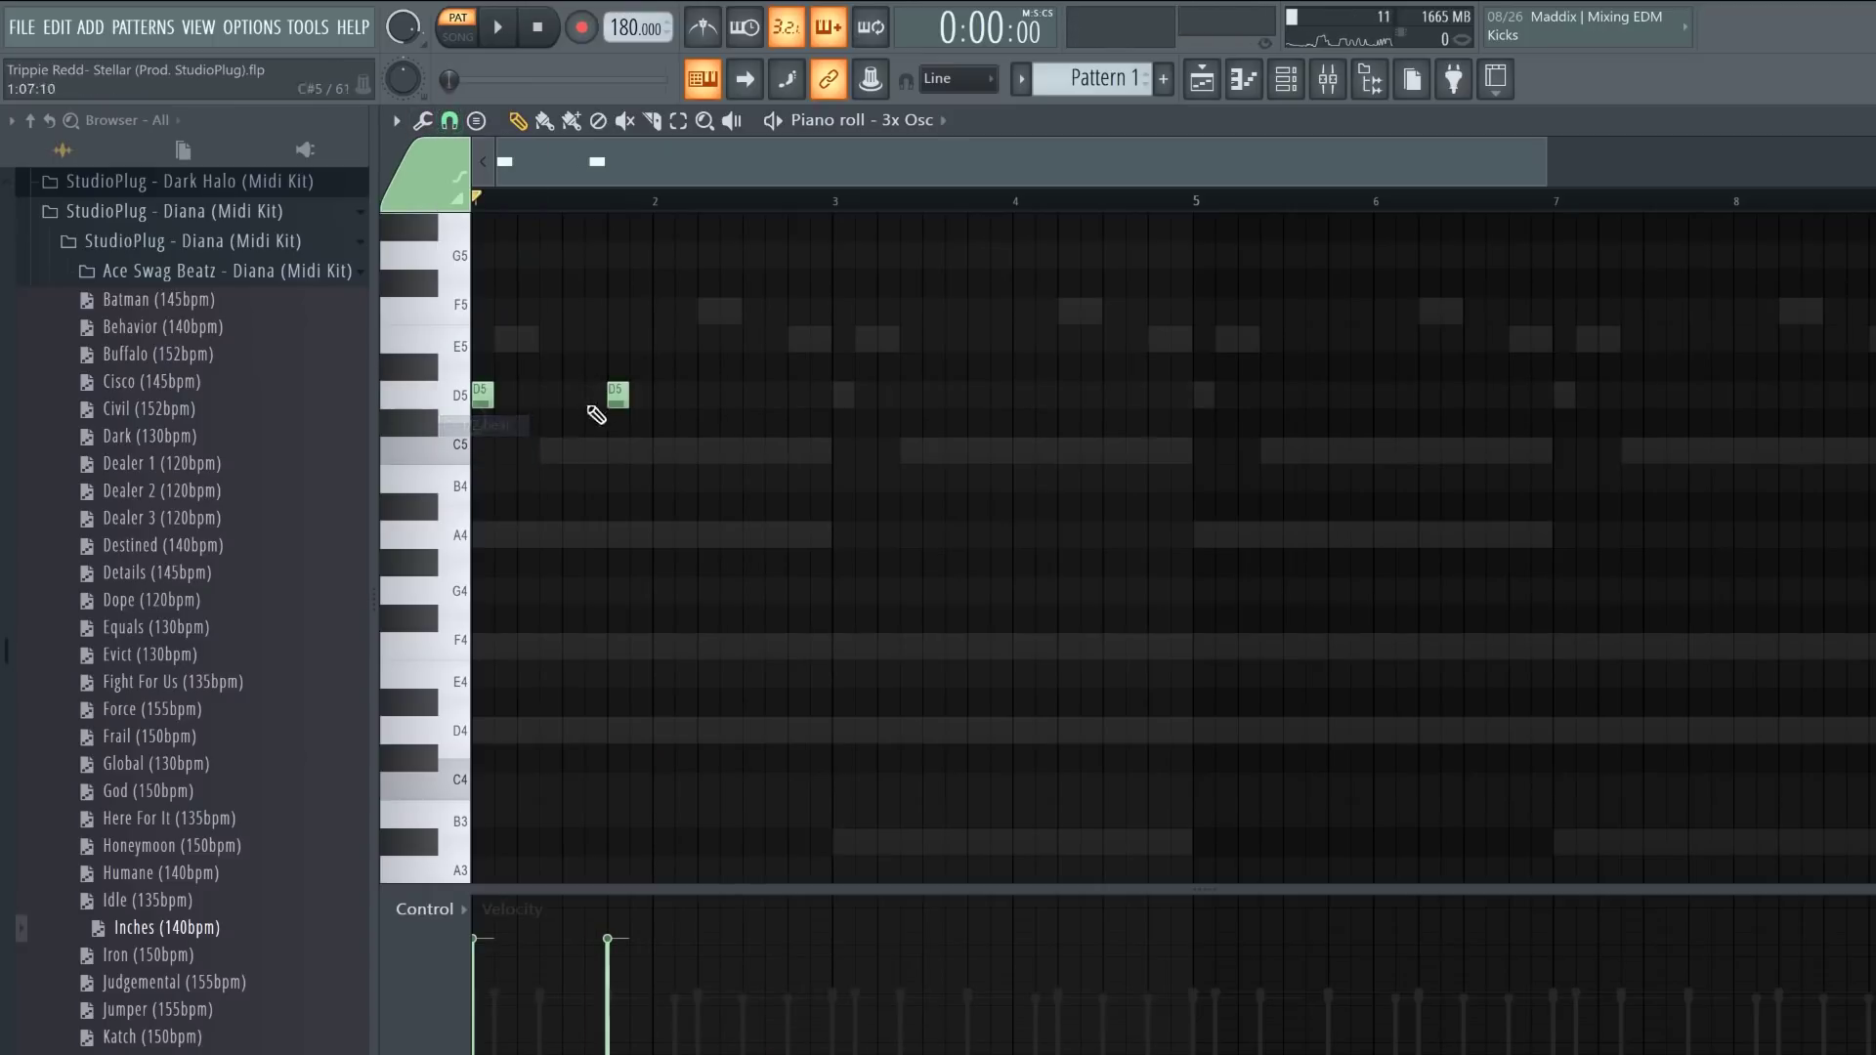
pyautogui.press('space')
pyautogui.click(707, 395)
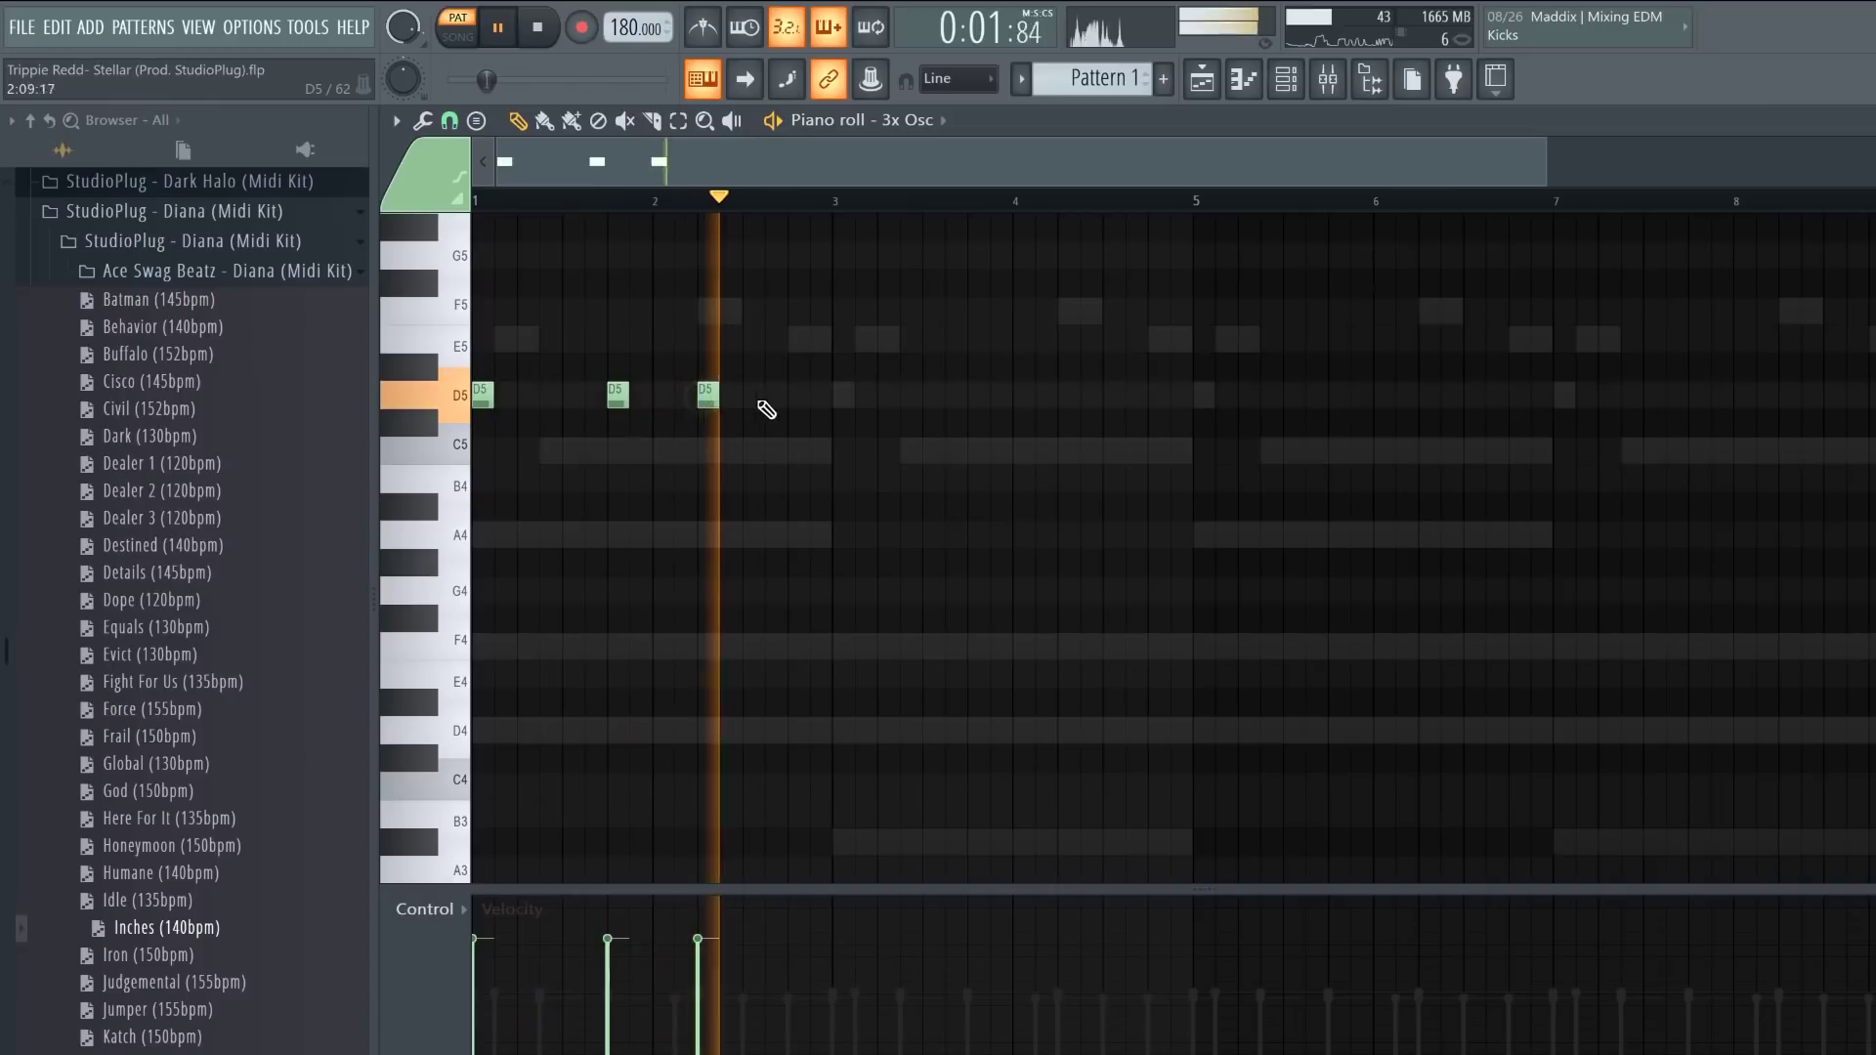
pyautogui.click(776, 395)
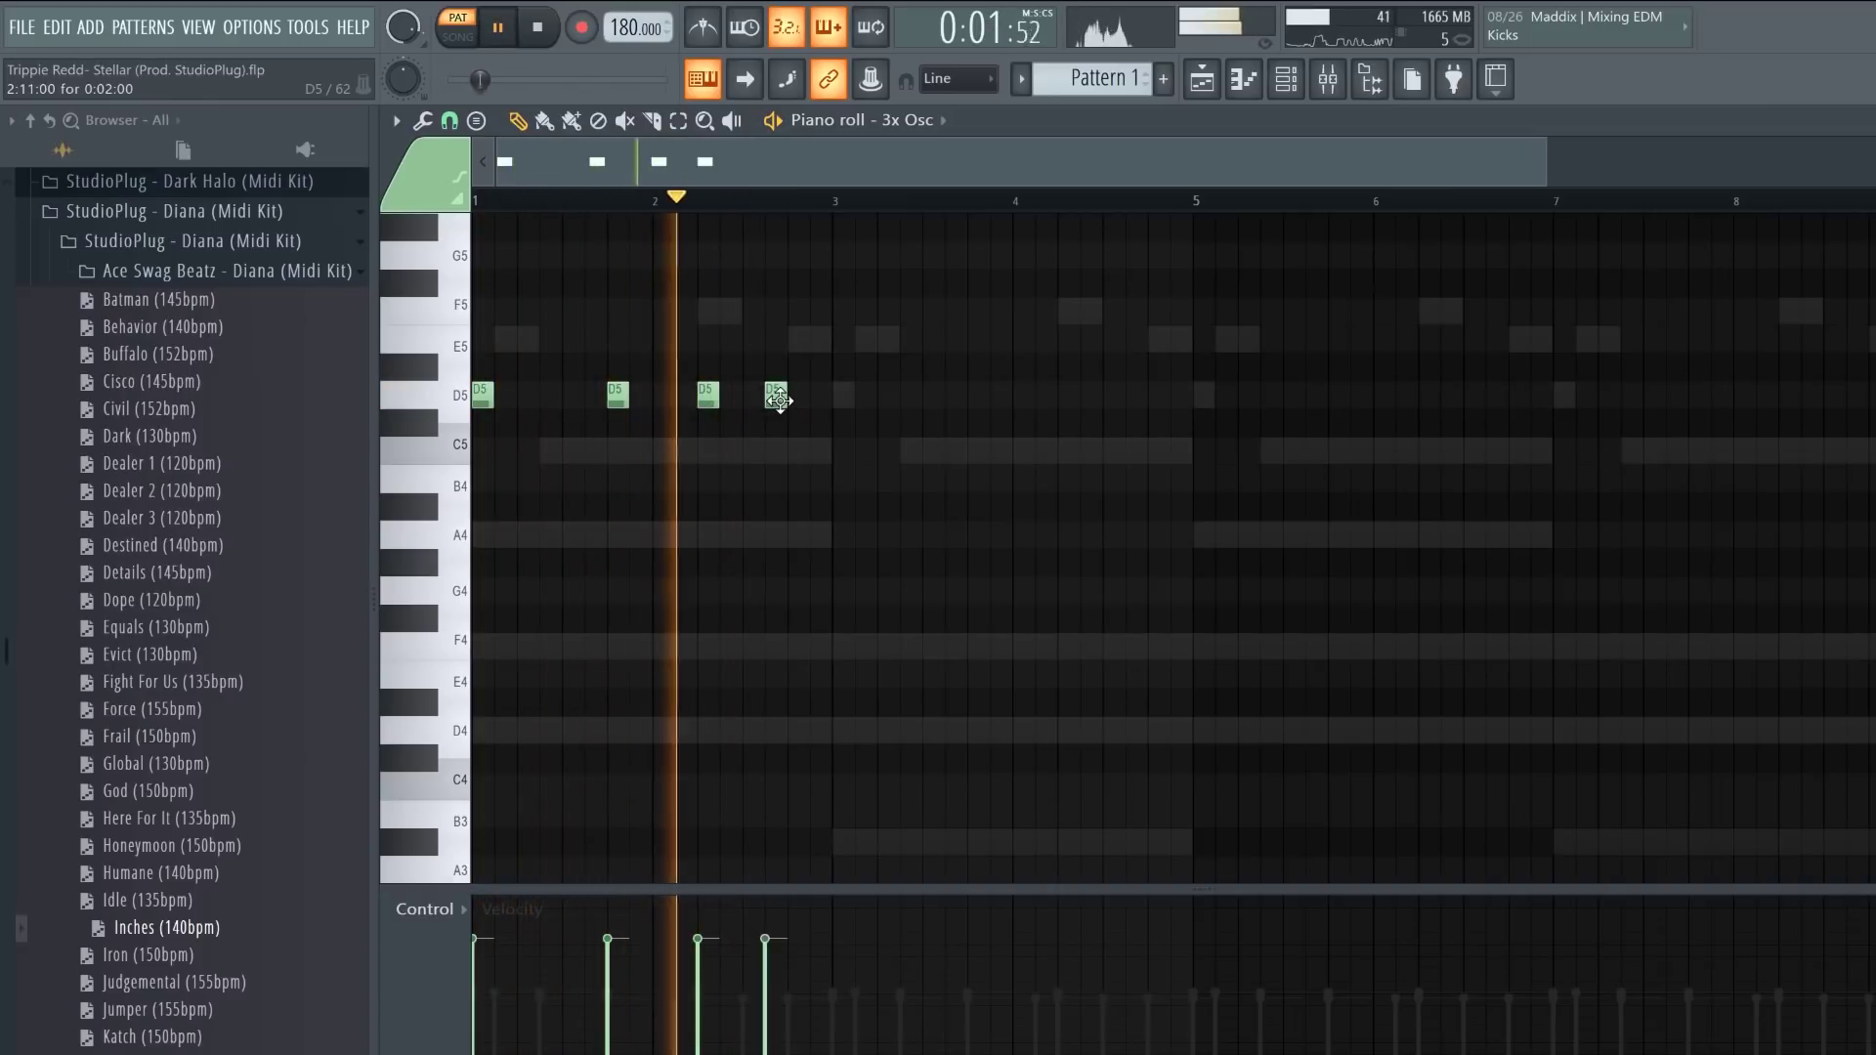
pyautogui.press('space')
pyautogui.click(813, 339)
pyautogui.press('space')
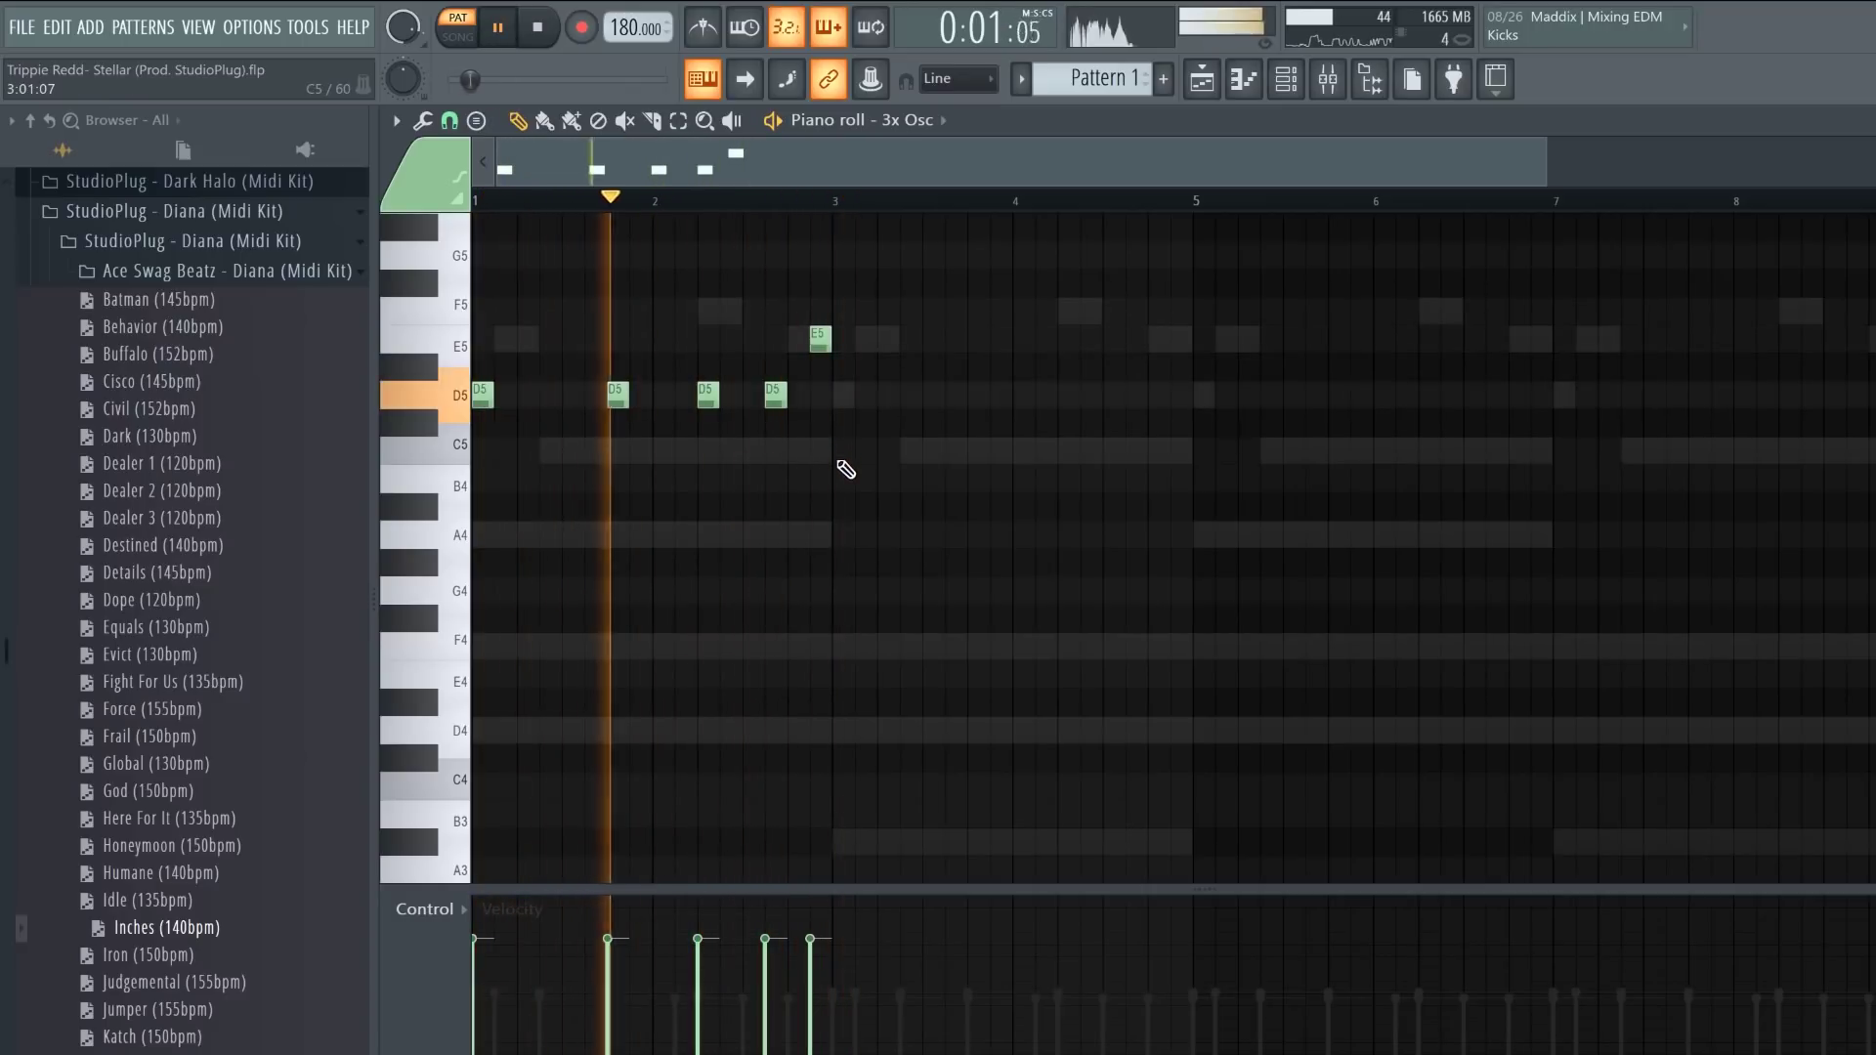
# Step: Place short C5 notes across bars 3 and 4, deleting the surplus last one at the end of bar 4
pyautogui.click(836, 456)
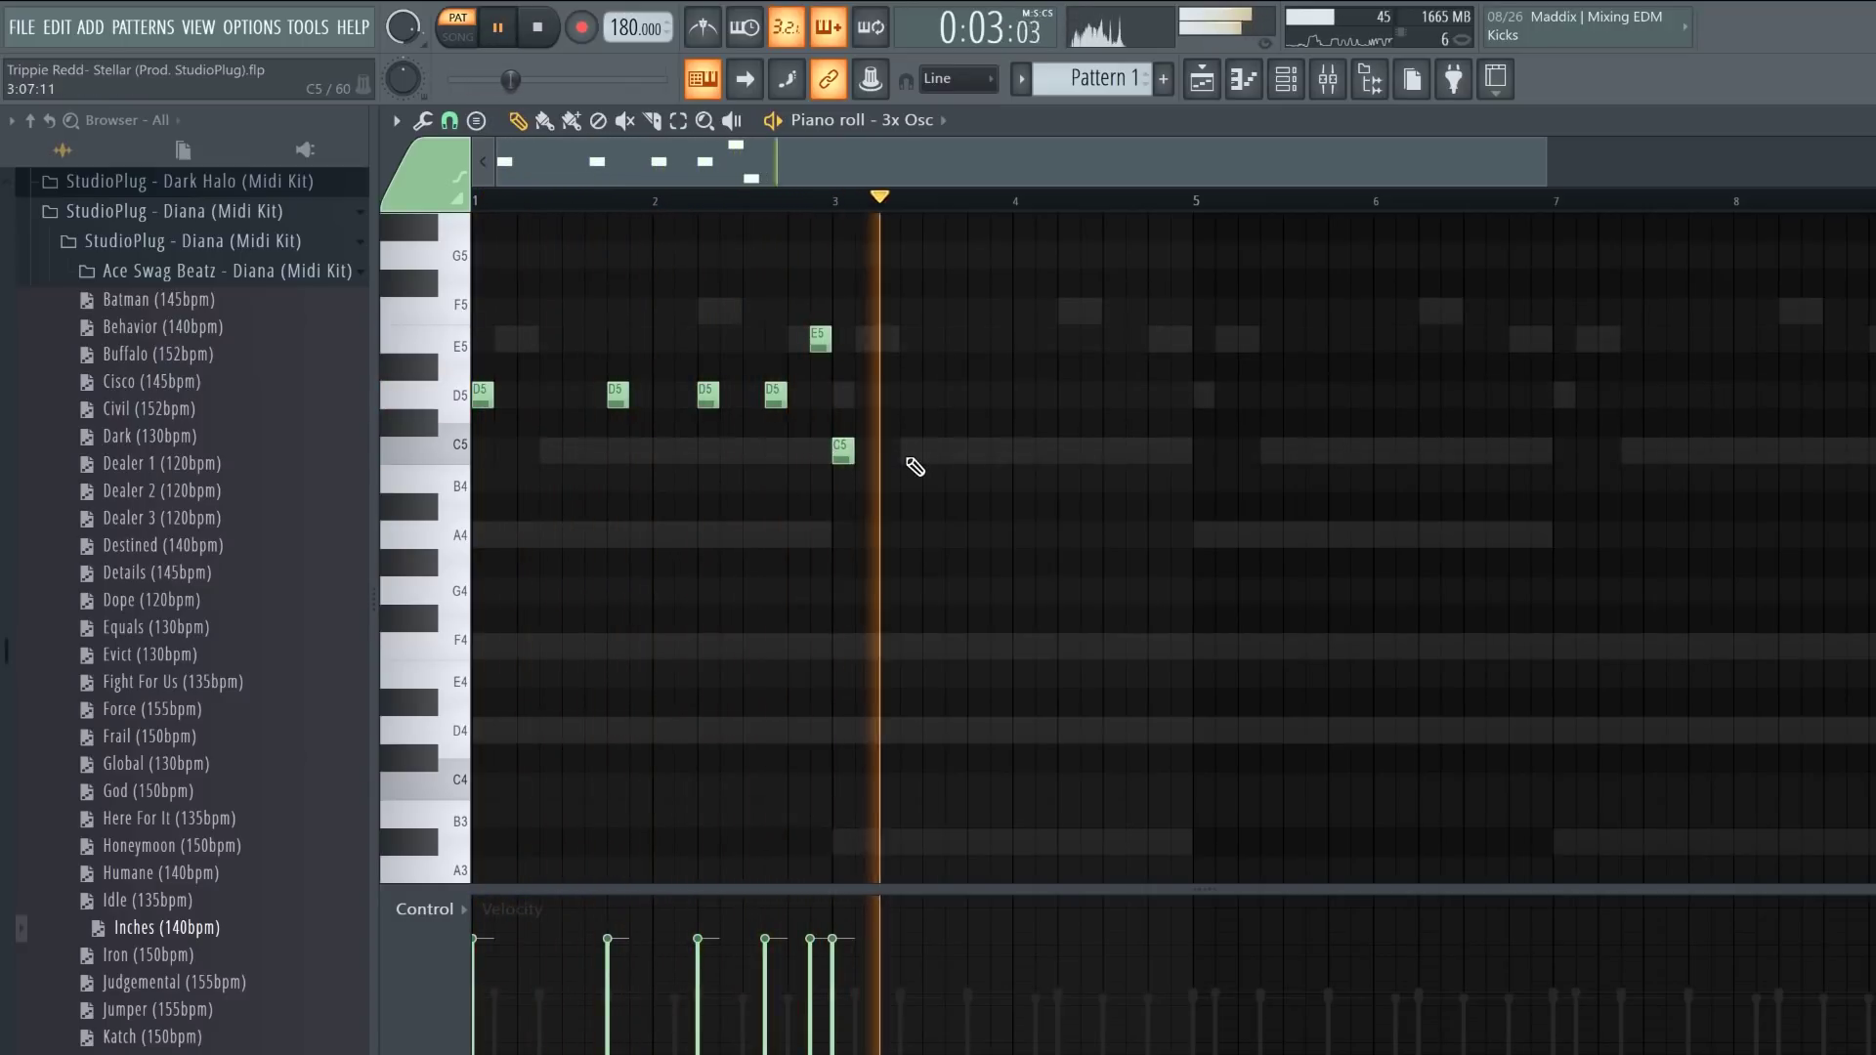
pyautogui.click(973, 455)
pyautogui.click(1055, 456)
pyautogui.click(1149, 455)
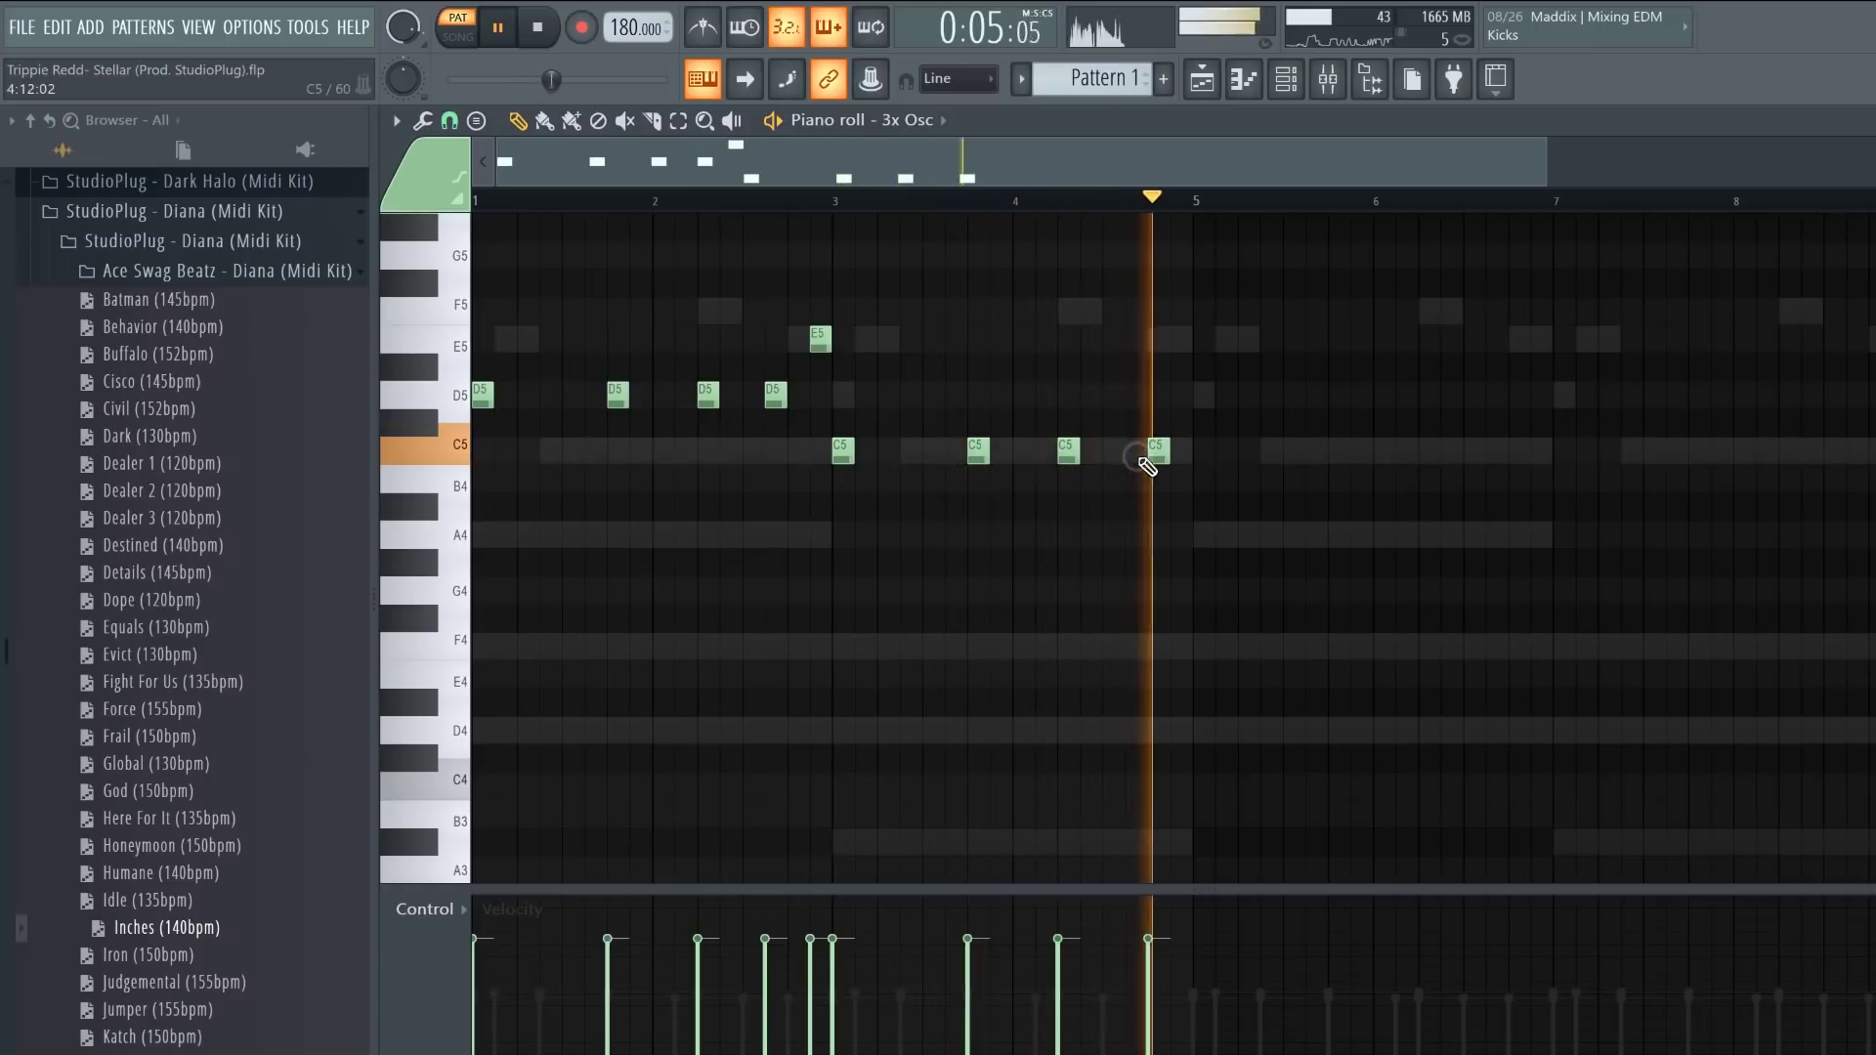
pyautogui.click(1127, 455)
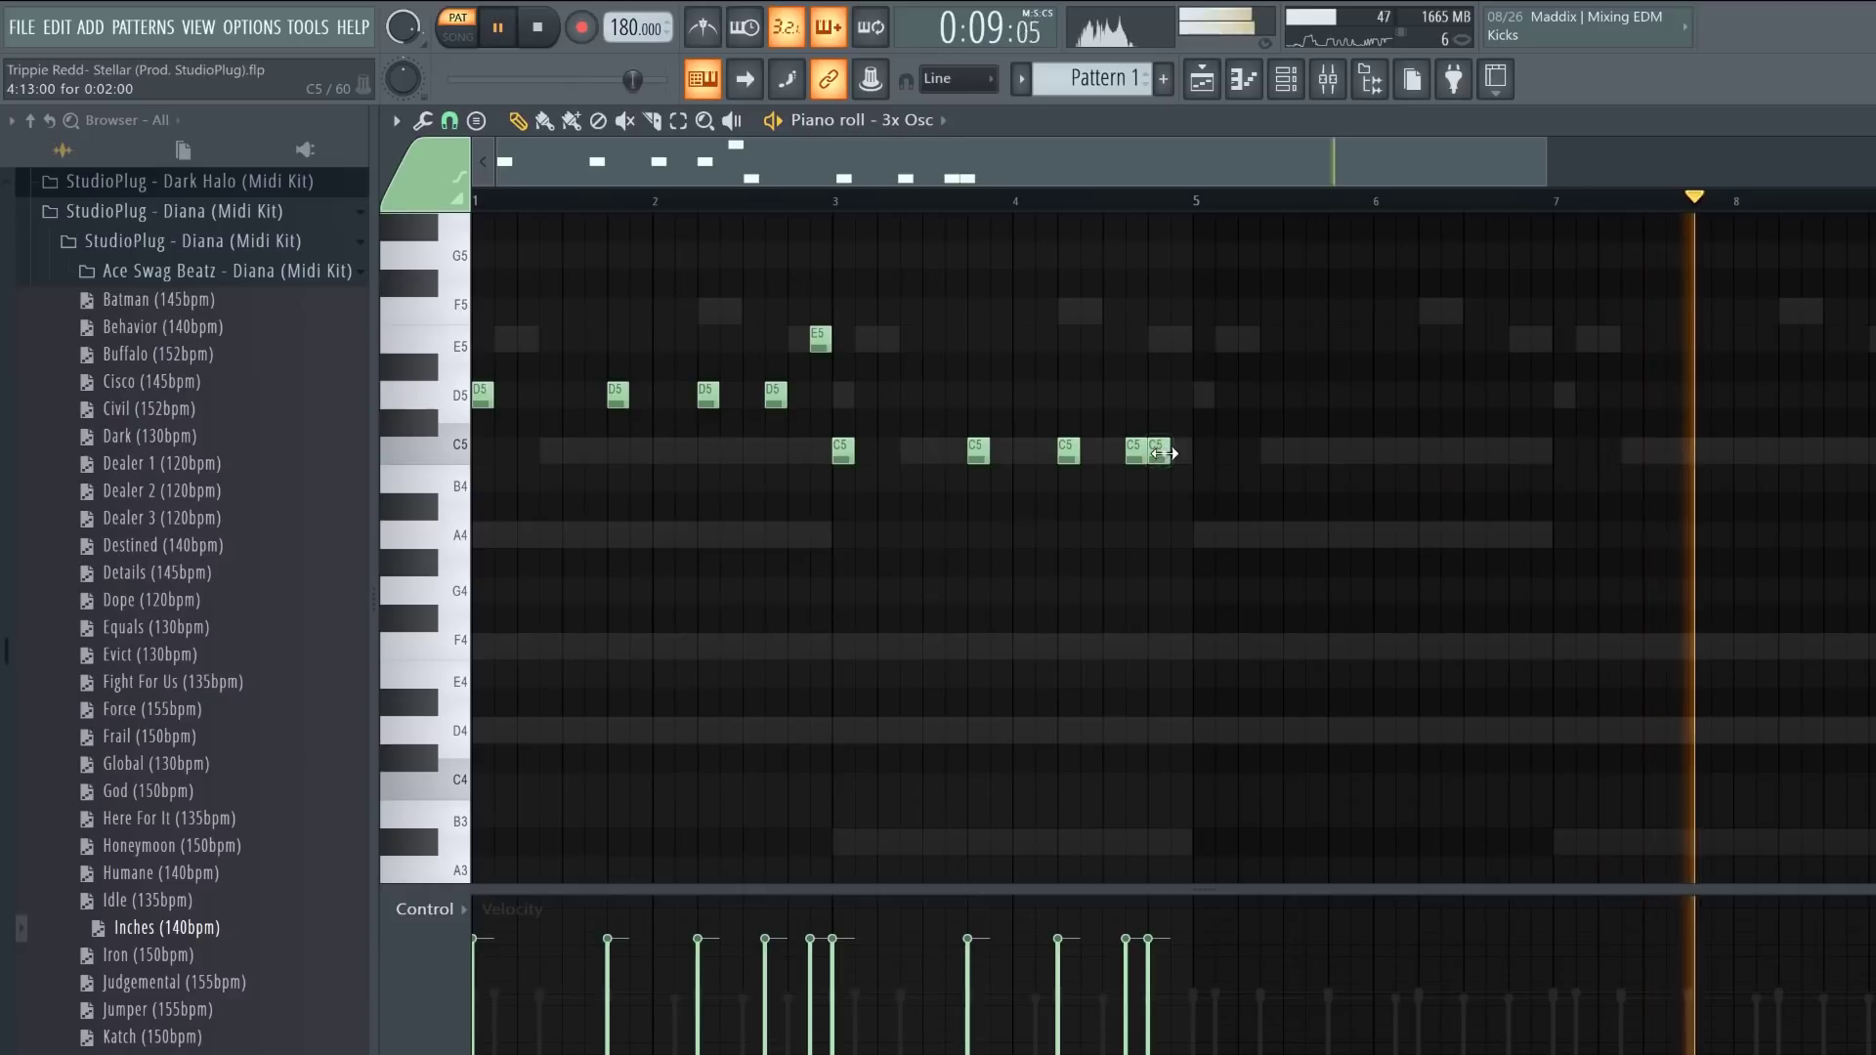
pyautogui.rightClick(1171, 454)
pyautogui.rightClick(1171, 454)
# Step: Return to the 3x Osc piano roll and duplicate the four-bar note pattern into bars 5 to 8
pyautogui.click(914, 119)
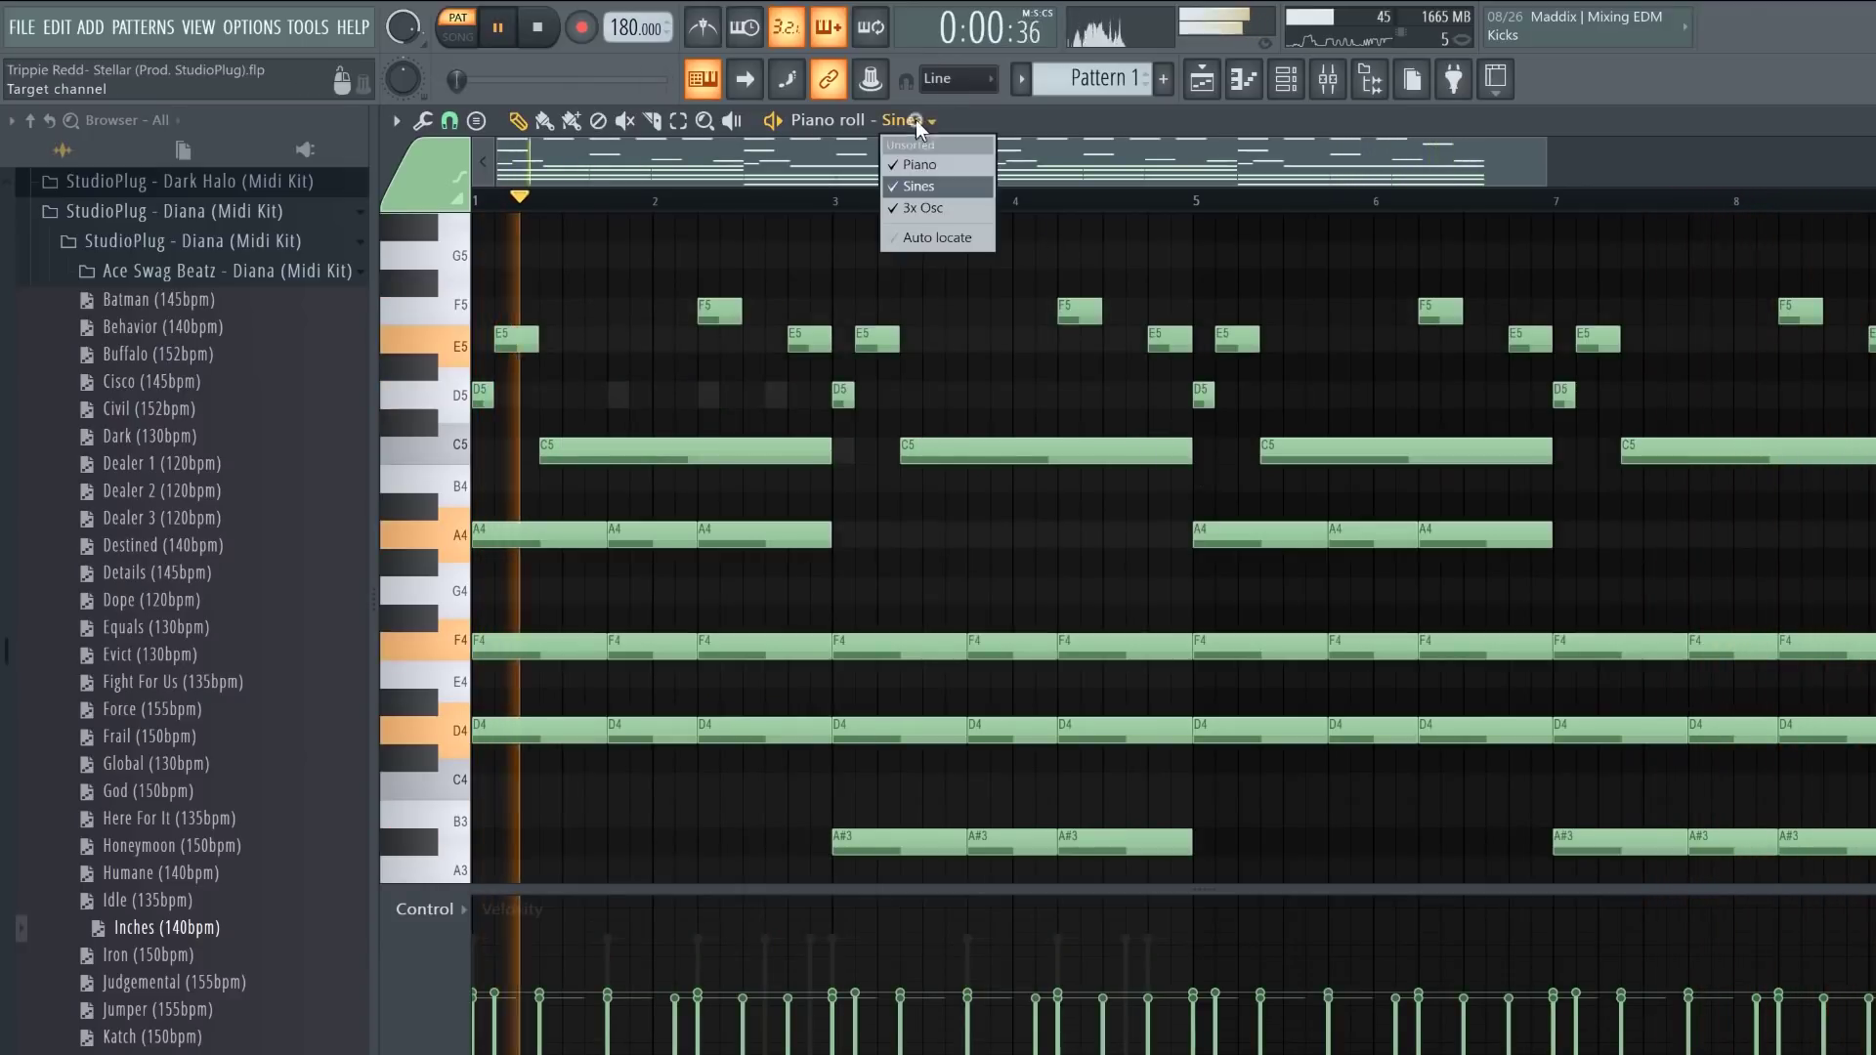
pyautogui.click(924, 209)
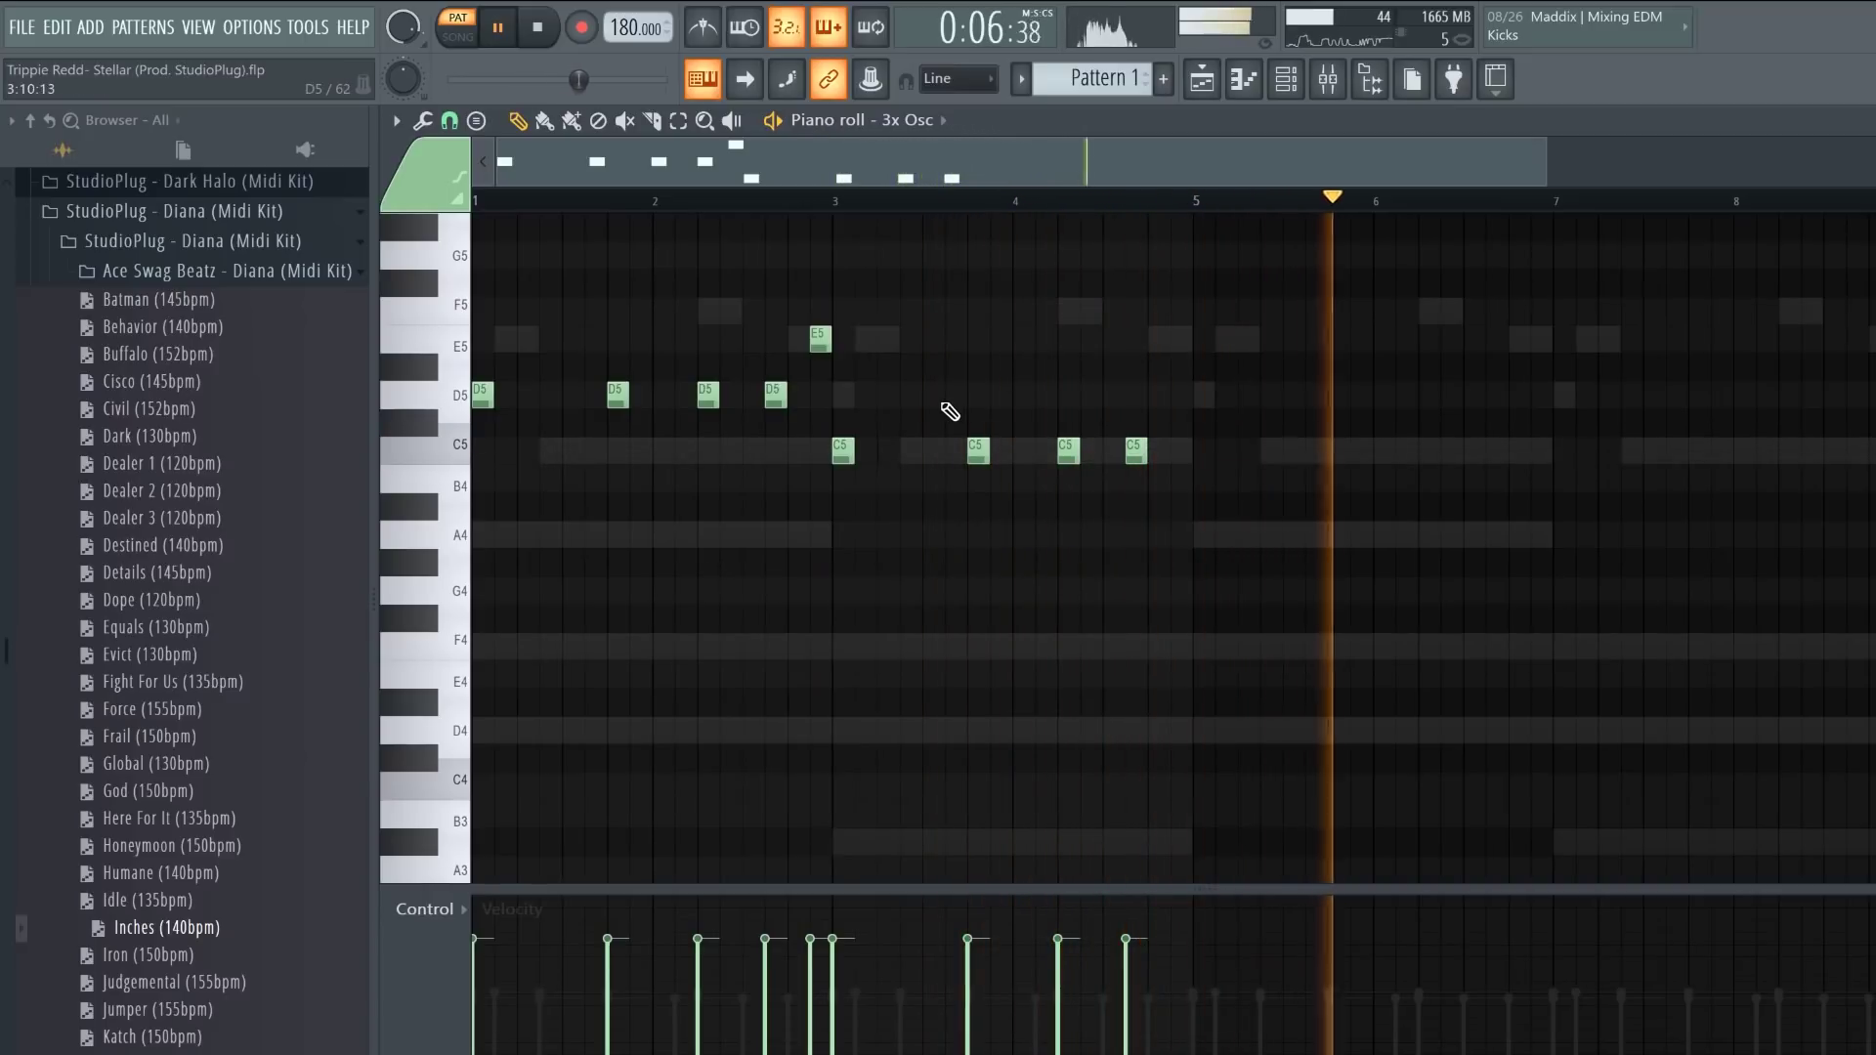
pyautogui.hotkey('ctrl', 'a')
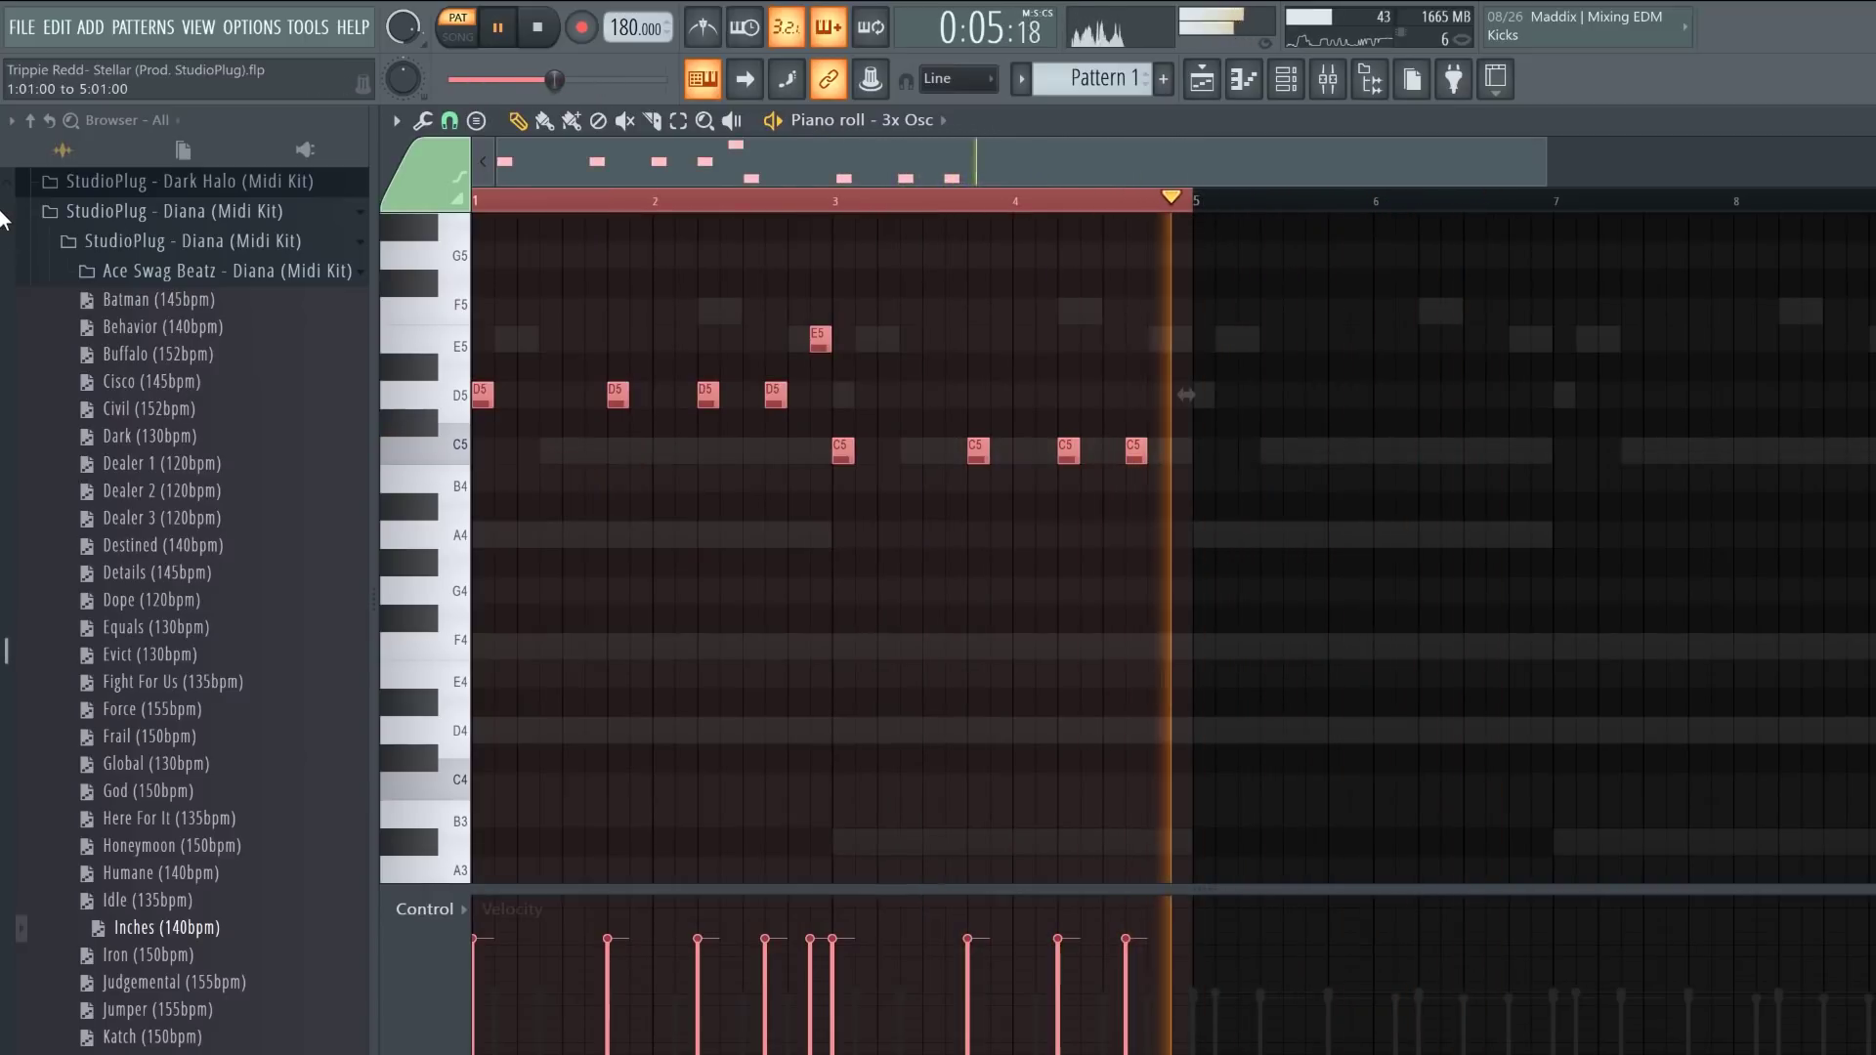
pyautogui.hotkey('ctrl', 'b')
pyautogui.hotkey('ctrl', 'd')
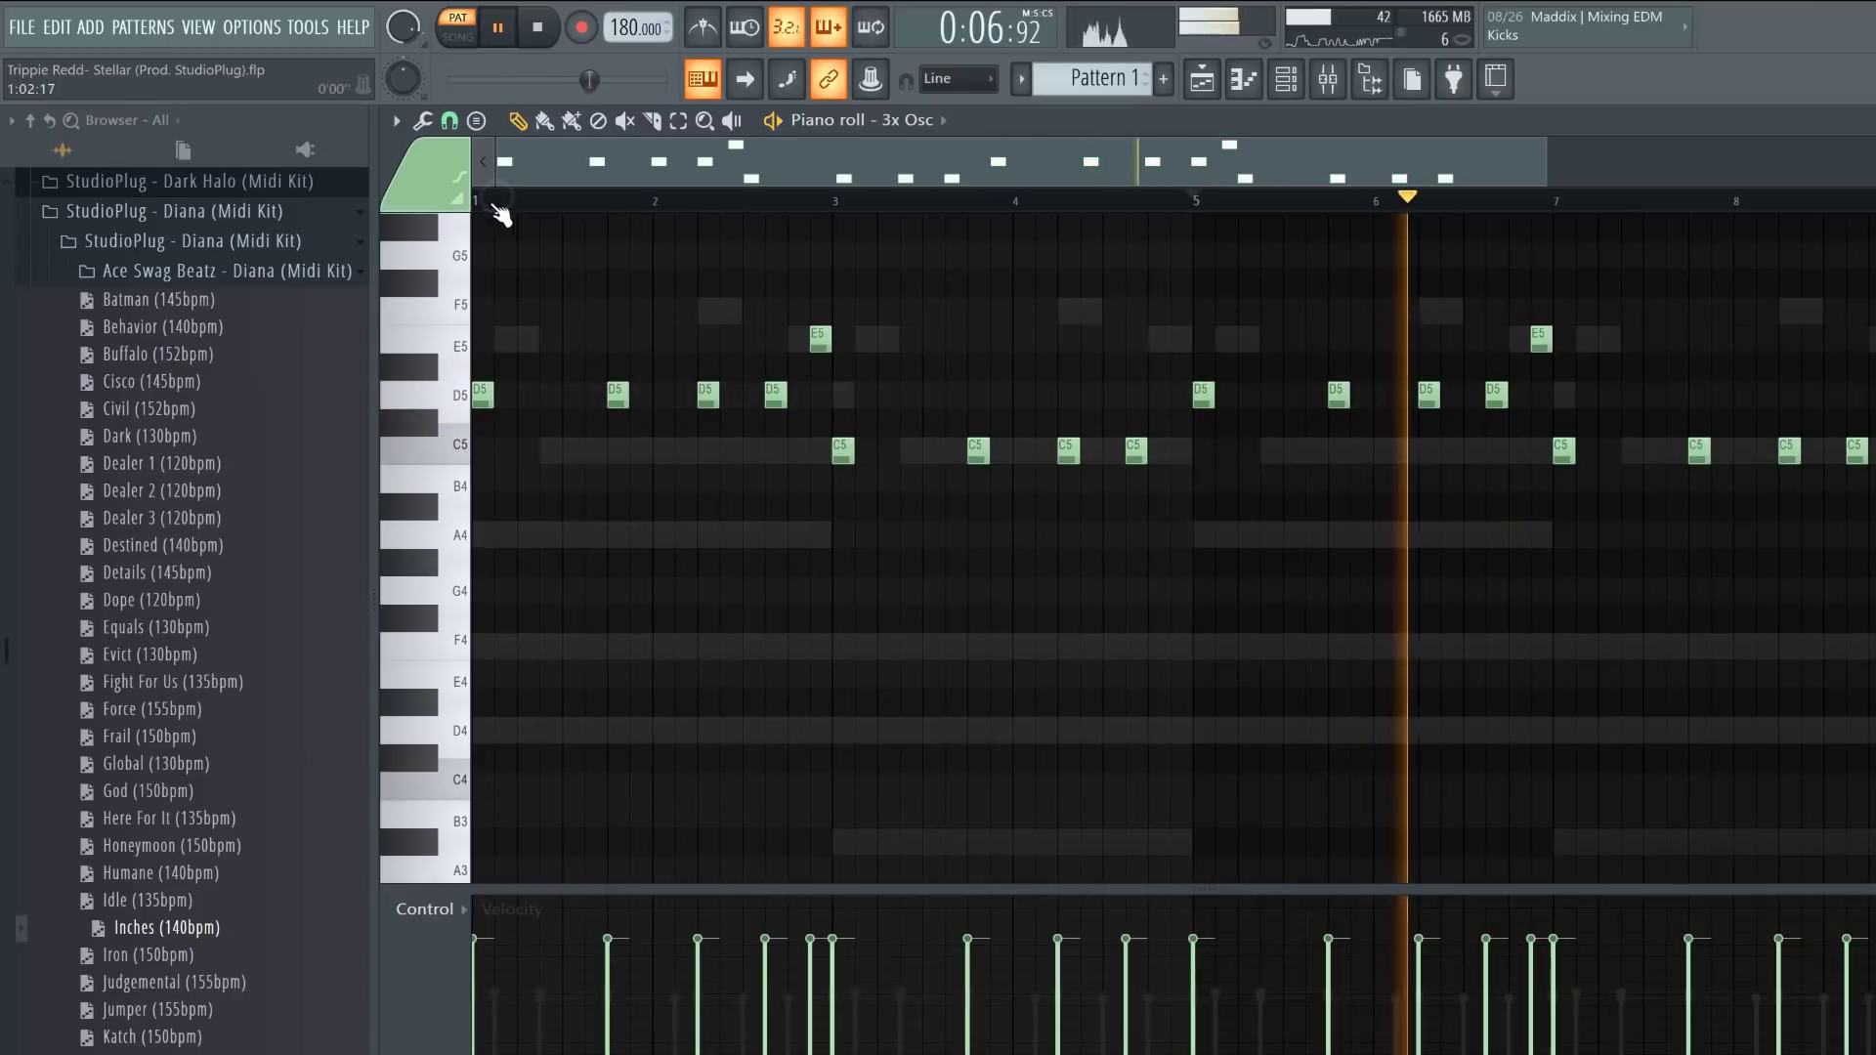
# Step: Add a short C5 note directly after the first C5 in bar 8 of the 3x Osc pattern
pyautogui.scroll(3, 989, 373)
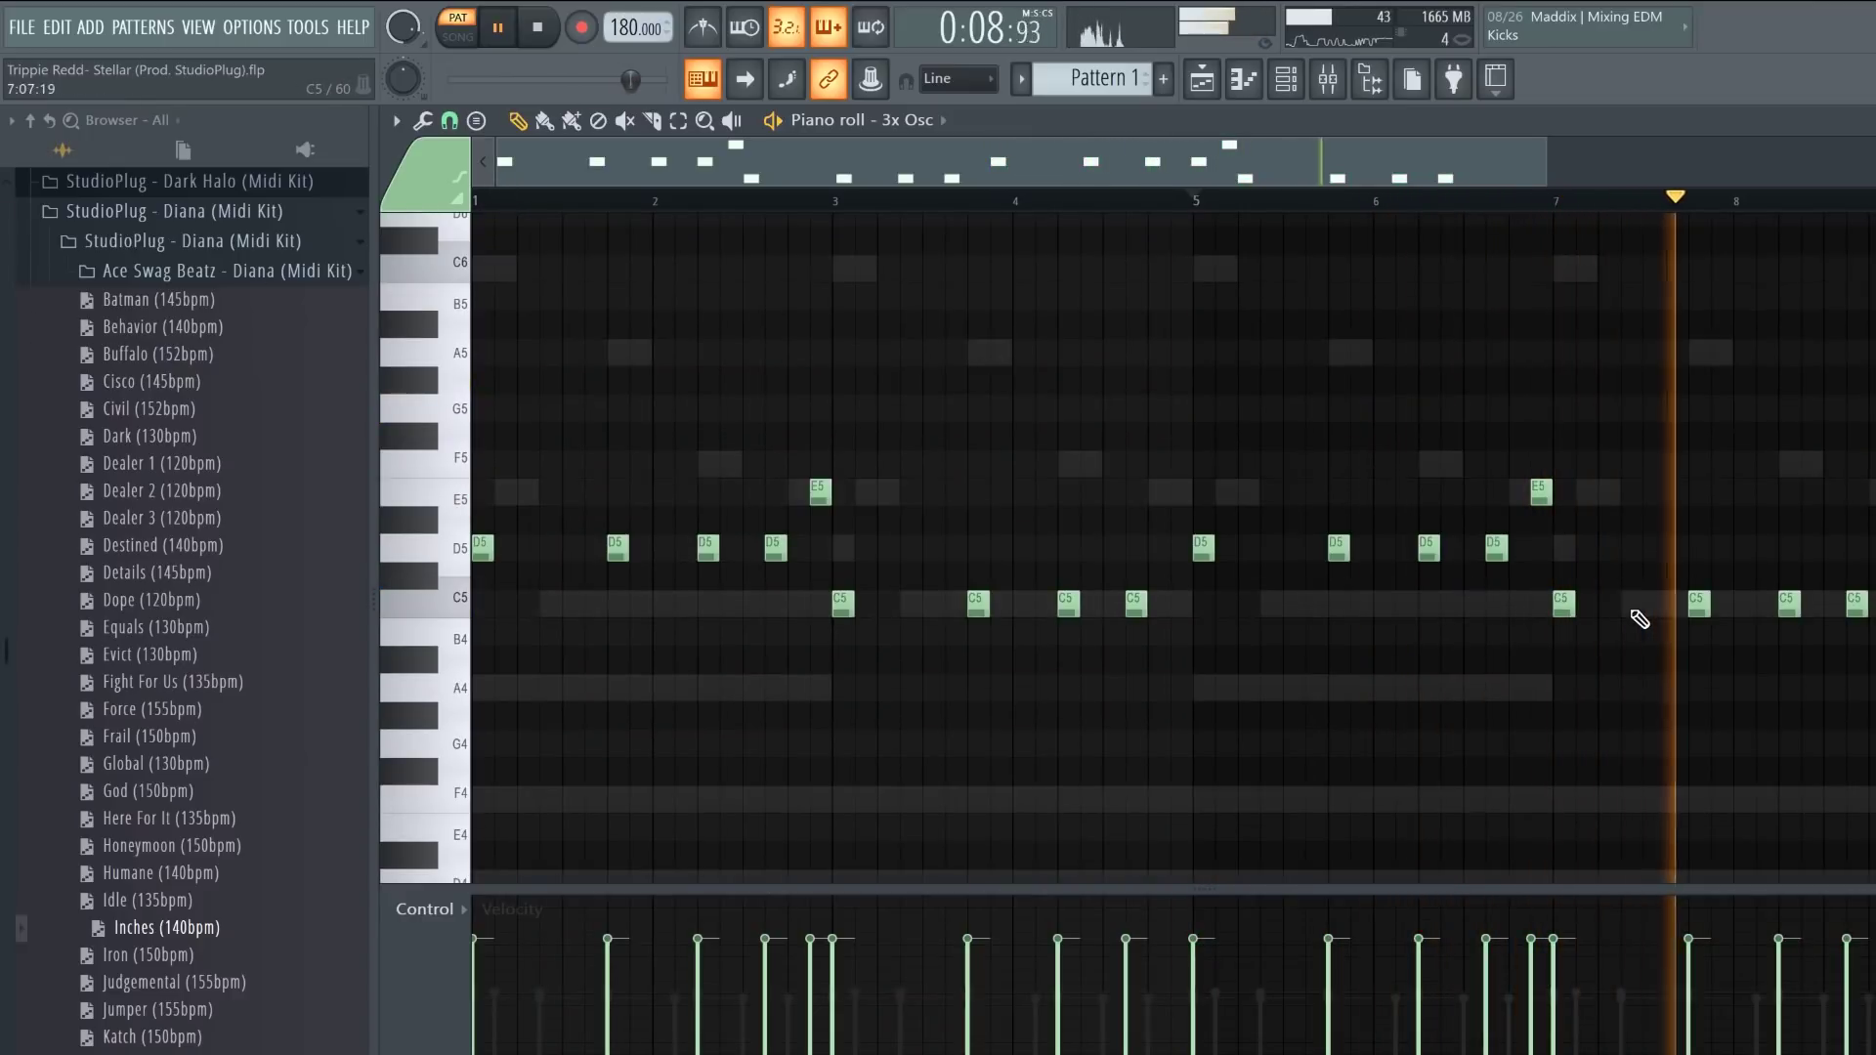
pyautogui.click(1809, 602)
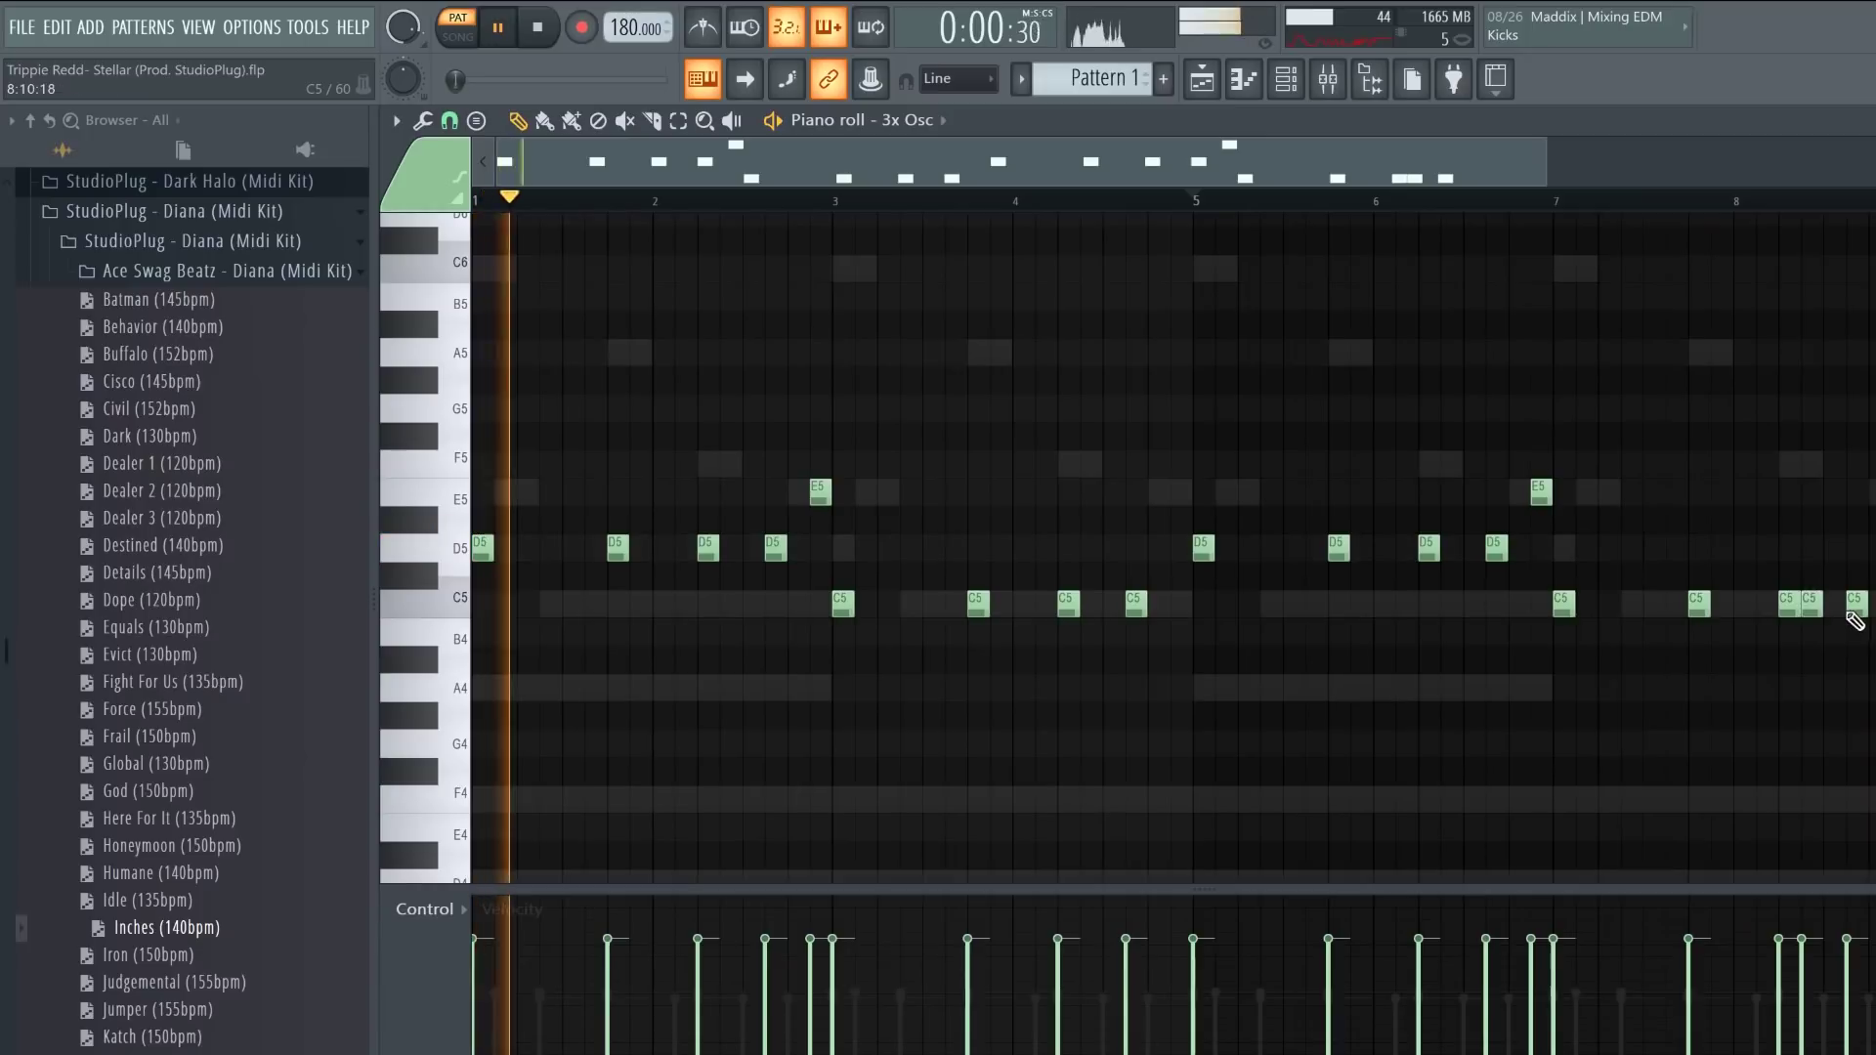
pyautogui.click(1563, 199)
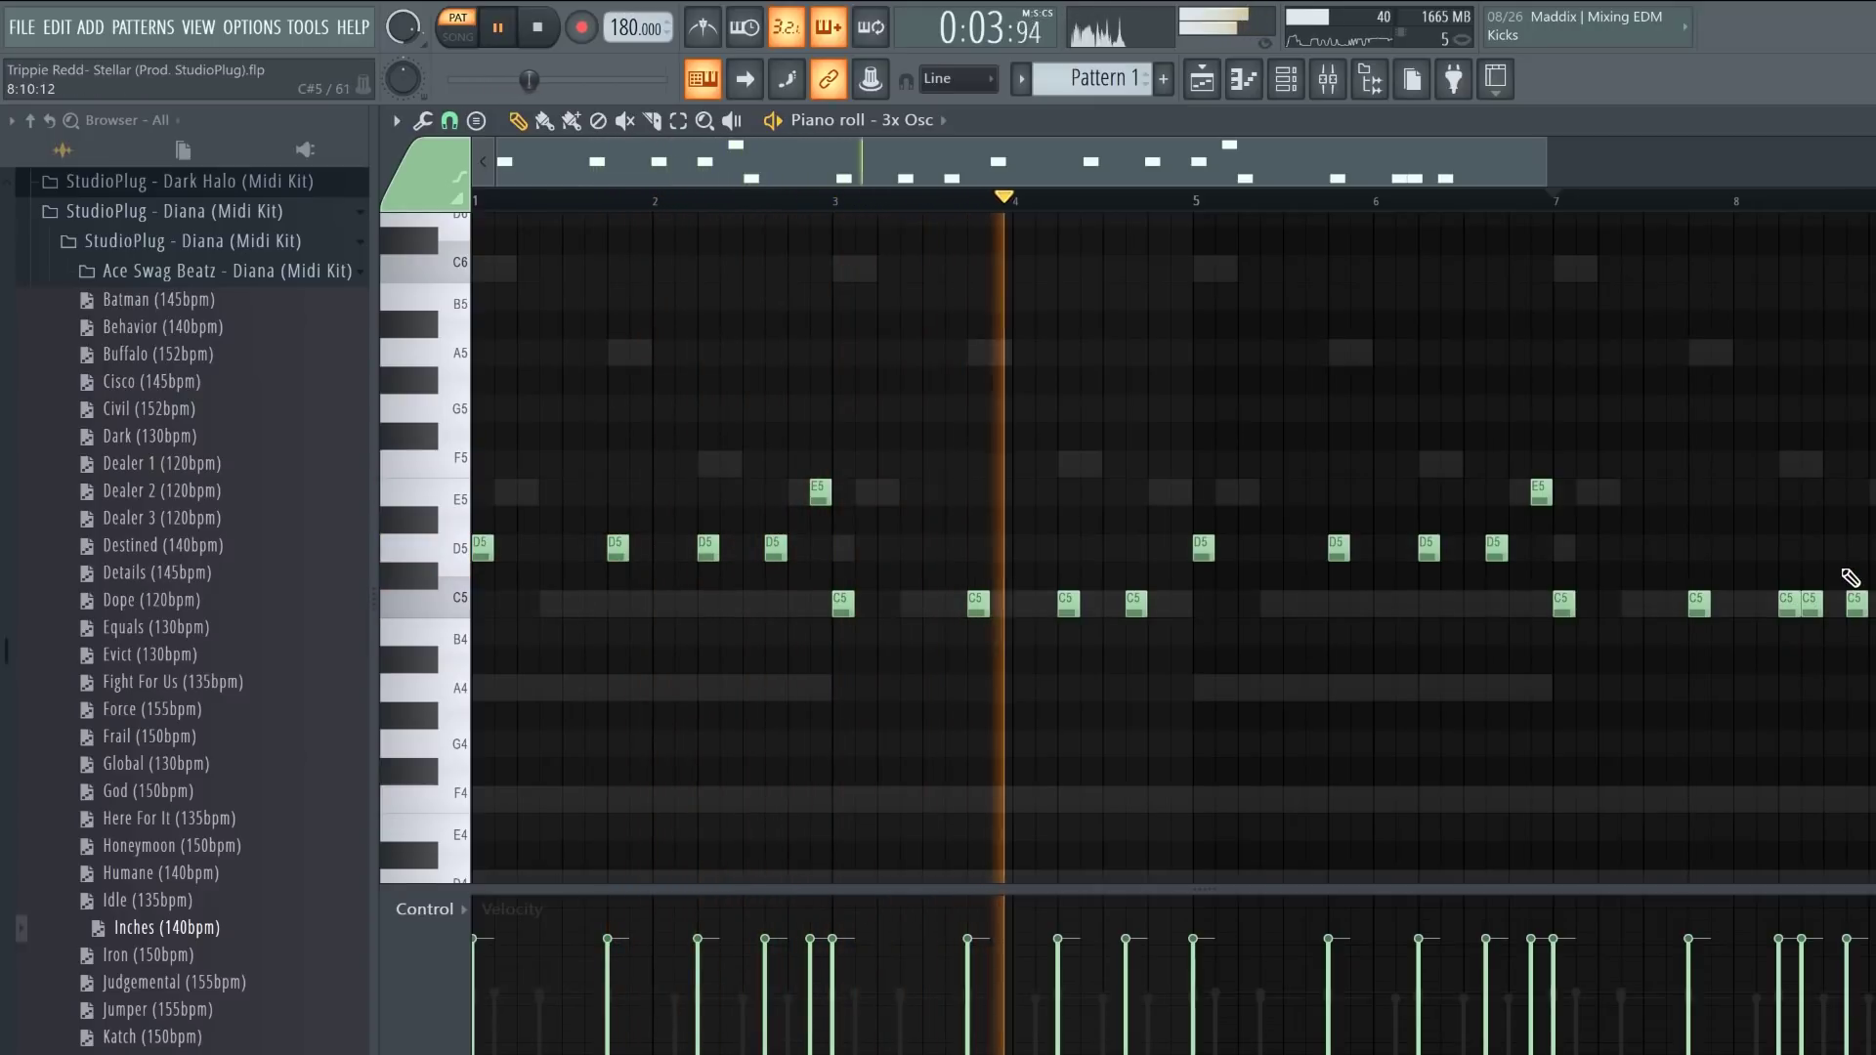
# Step: Apply legato so the 3x Osc notes extend to each other, and transpose the whole pattern down one octave
pyautogui.hotkey('ctrl', 'l')
pyautogui.press('Return')
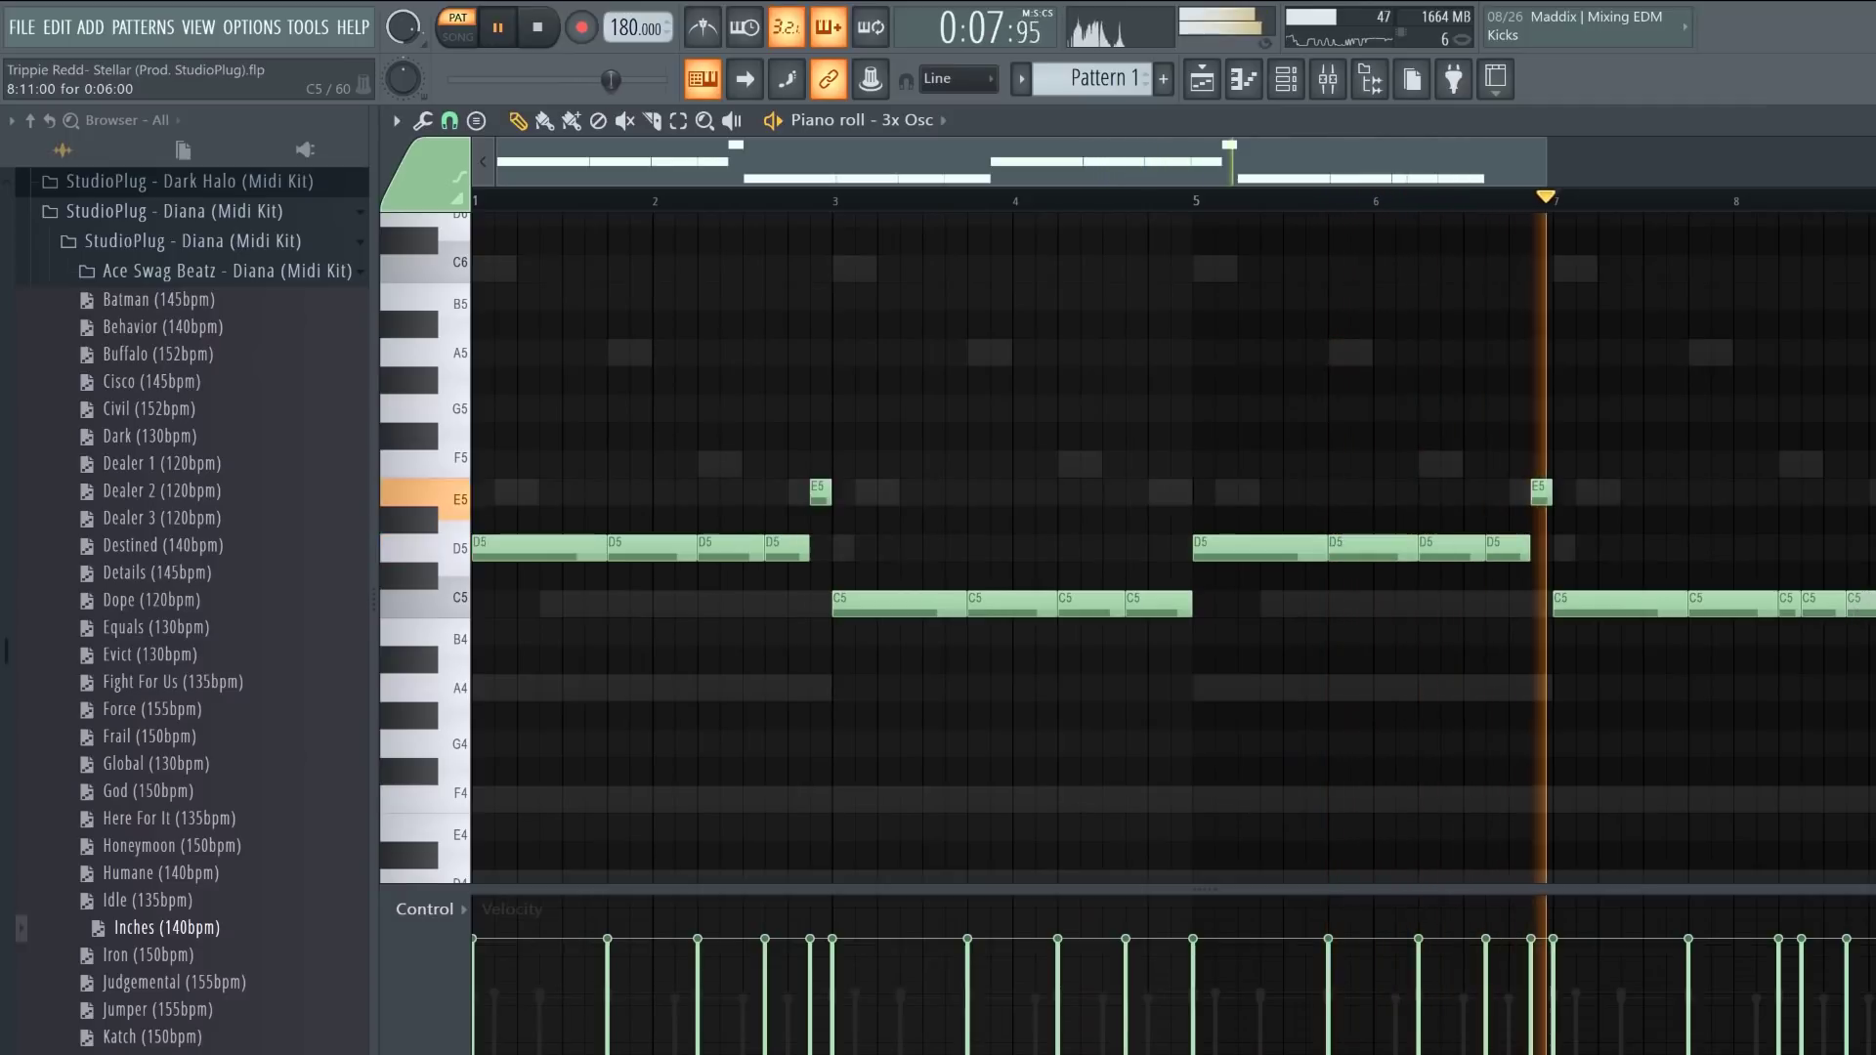
pyautogui.hotkey('ctrl', 'Down')
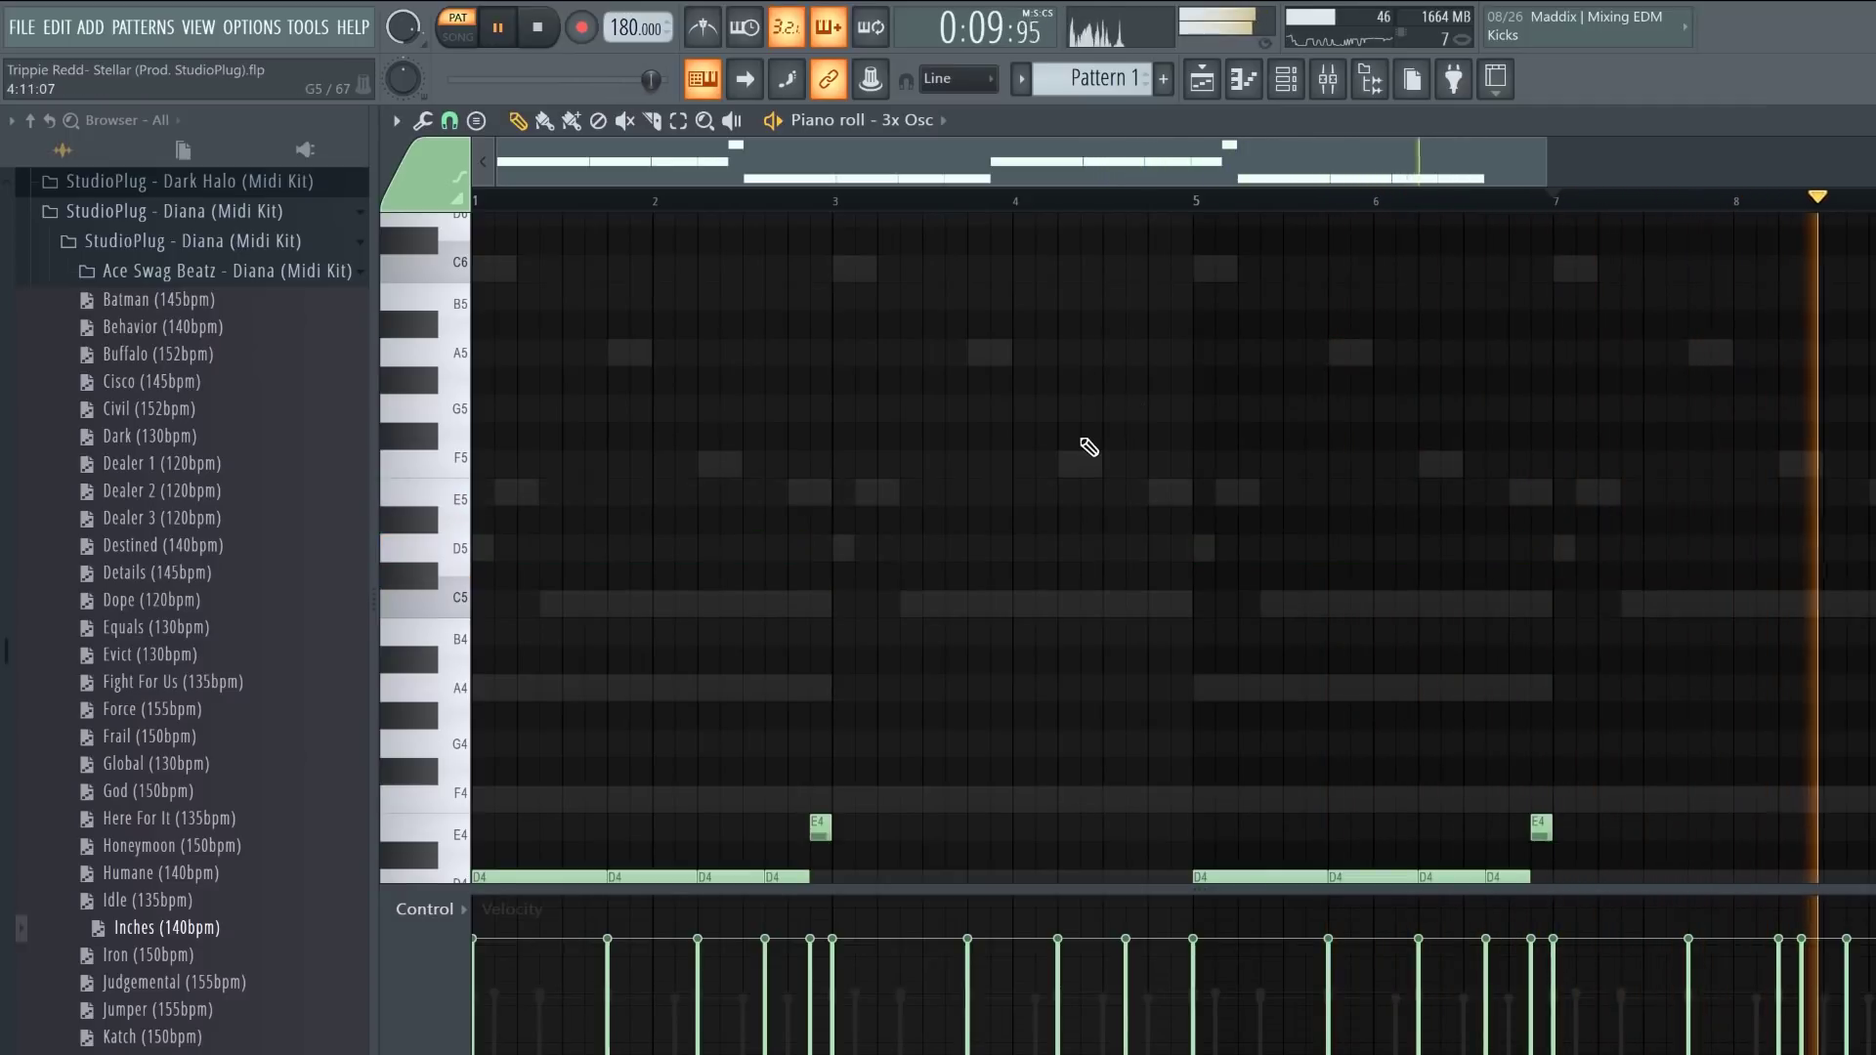
pyautogui.scroll(4, 1173, 427)
# Step: Save the project and set the tempo to 150 BPM, muting the 3x Osc channel while the pattern plays
pyautogui.click(1286, 78)
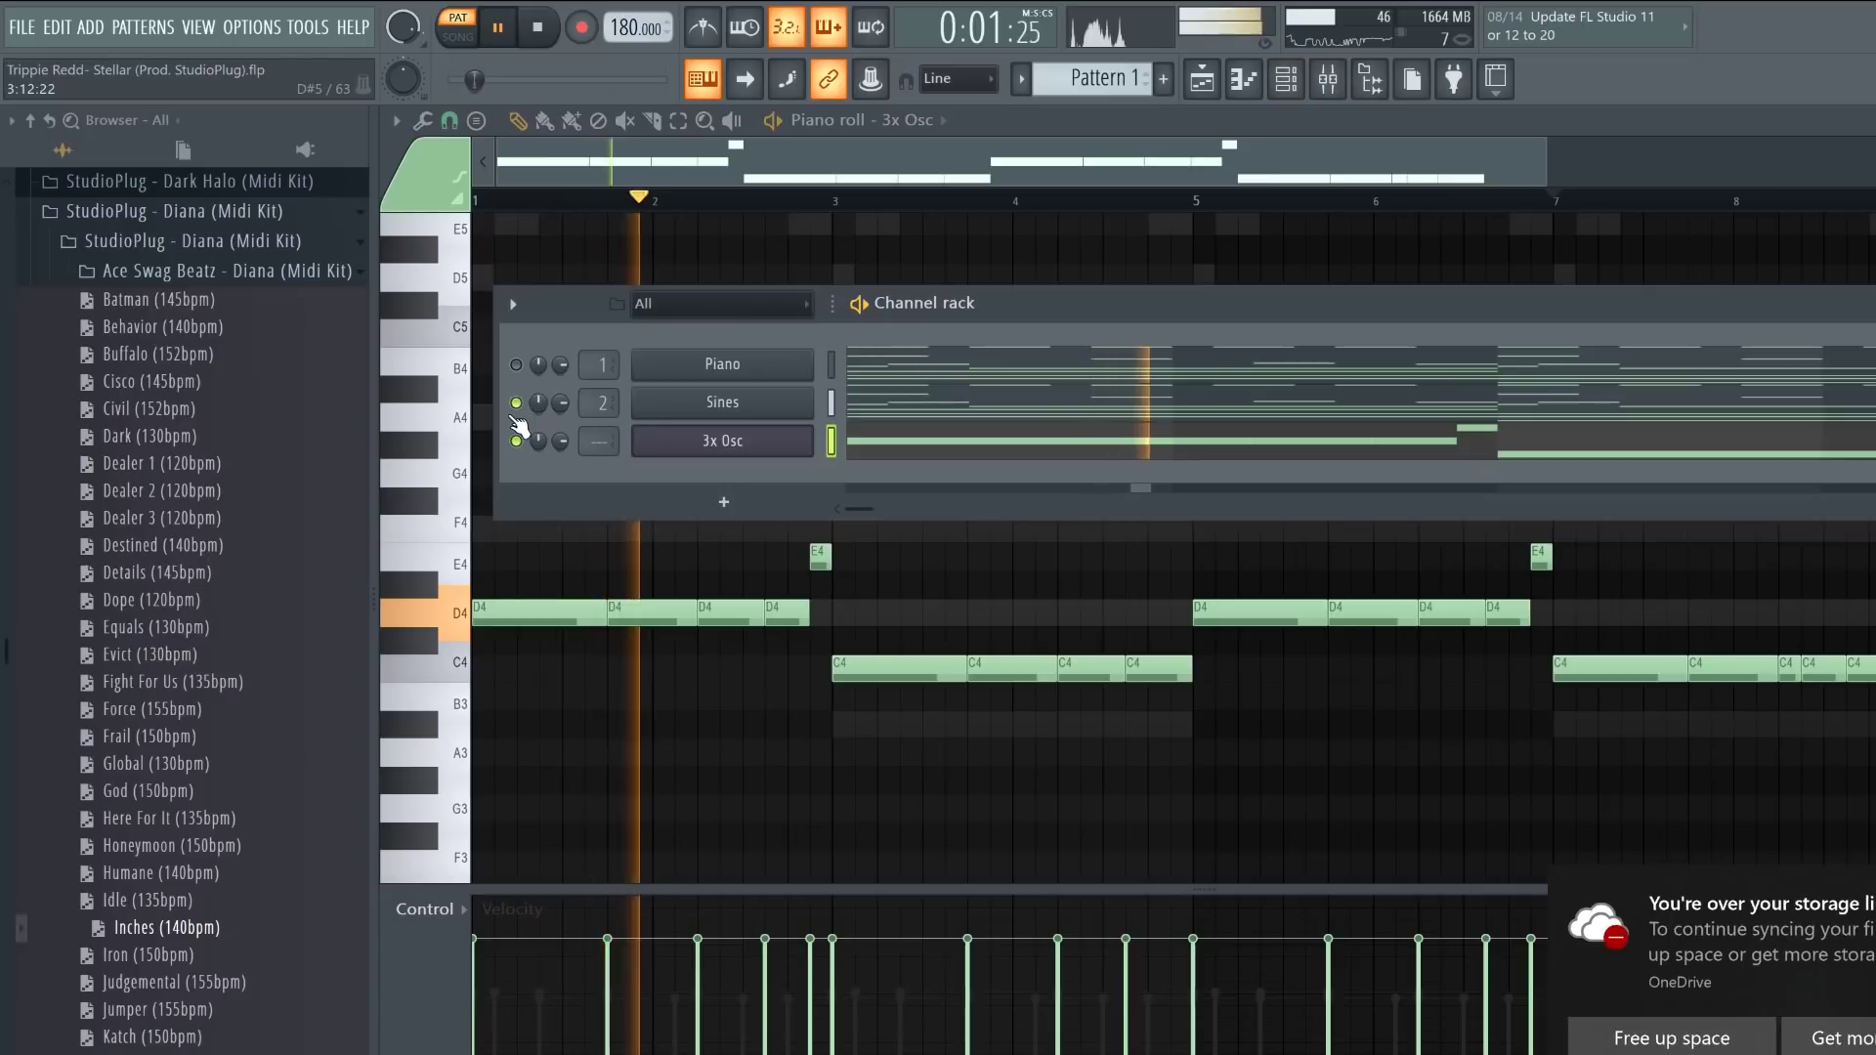
pyautogui.hotkey('ctrl', 's')
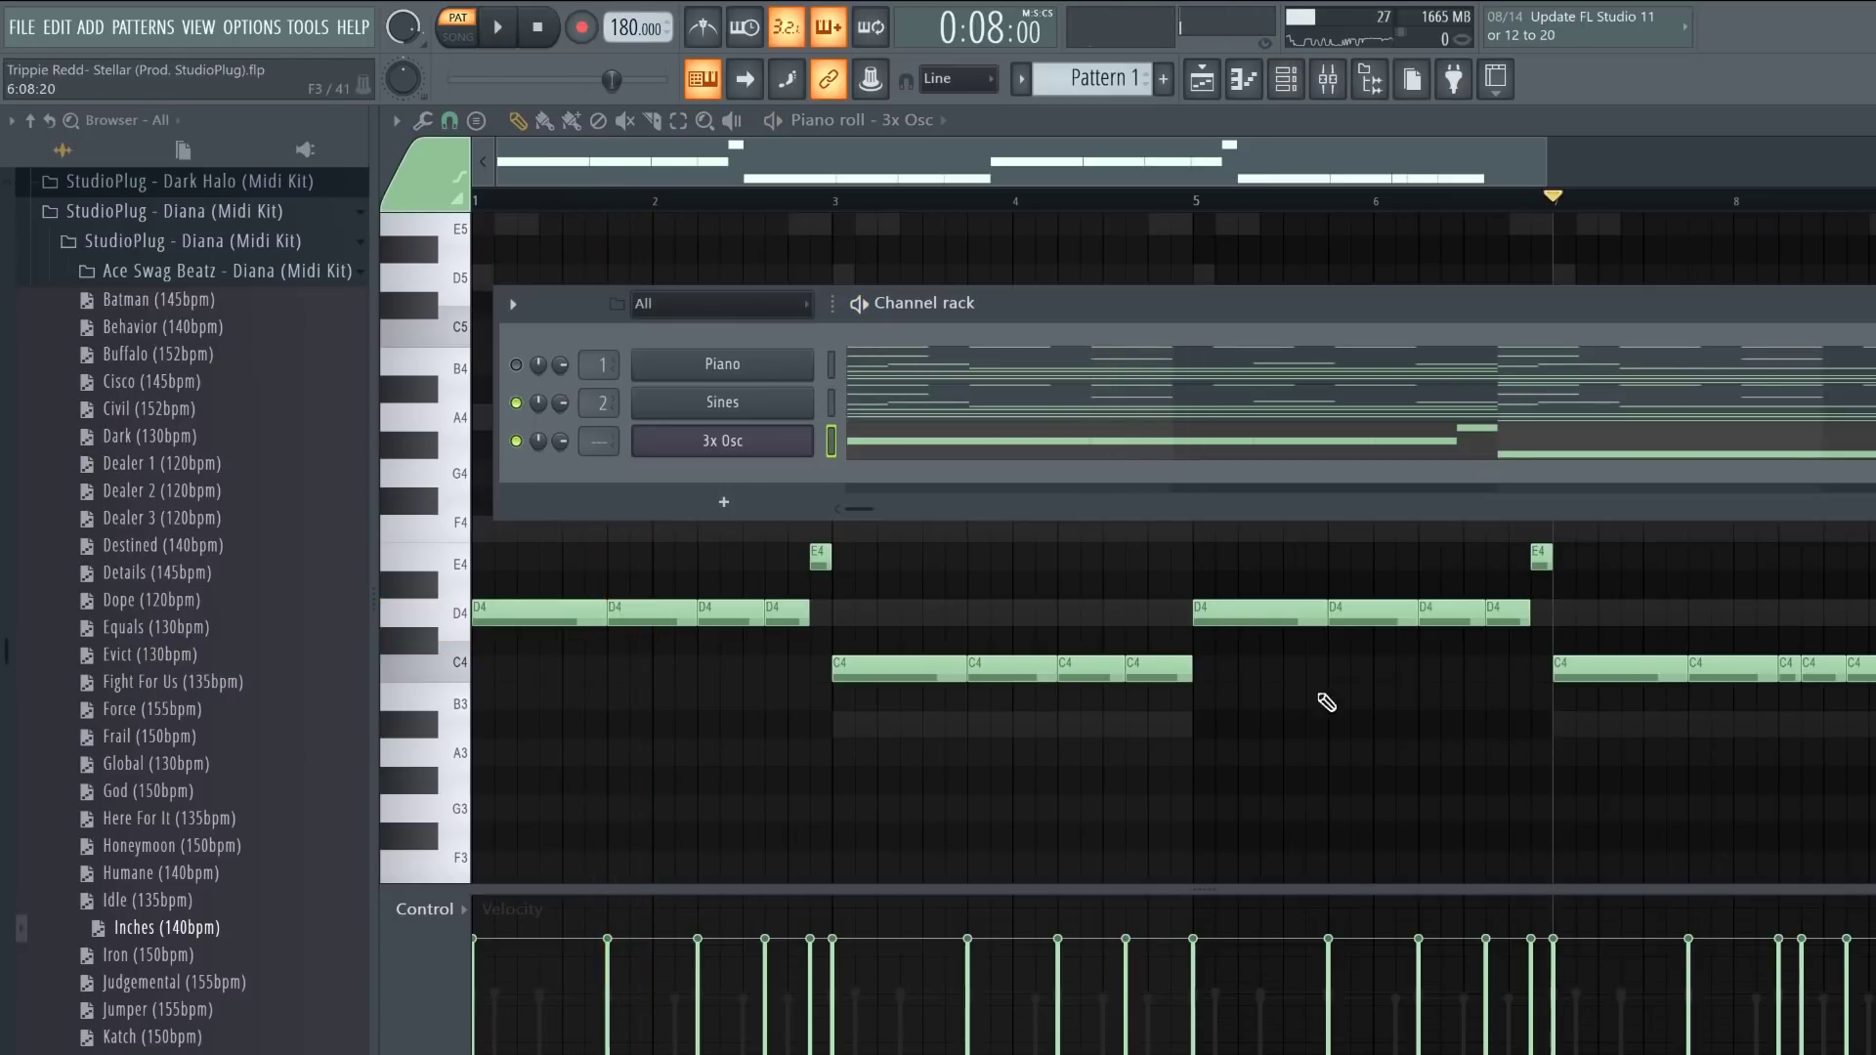
pyautogui.click(516, 441)
pyautogui.press('space')
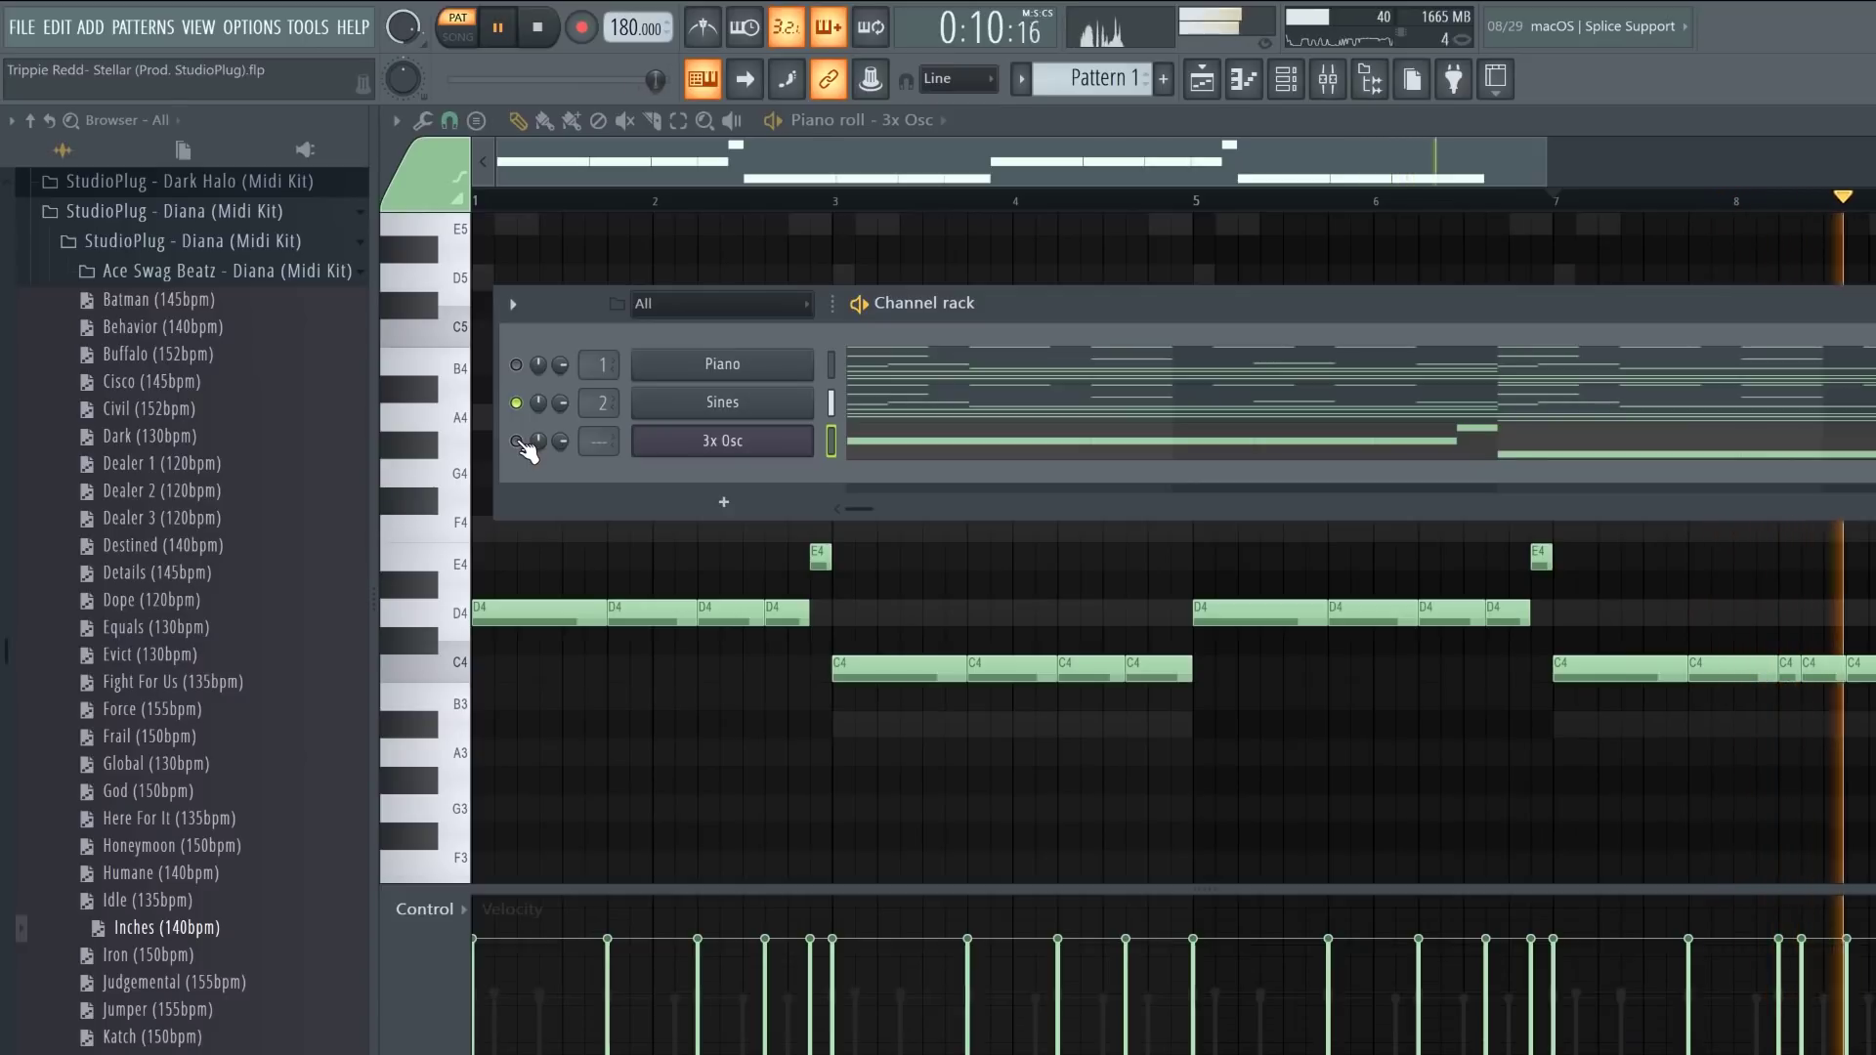
pyautogui.moveTo(636, 28); pyautogui.dragTo(636, 116)
pyautogui.click(516, 441)
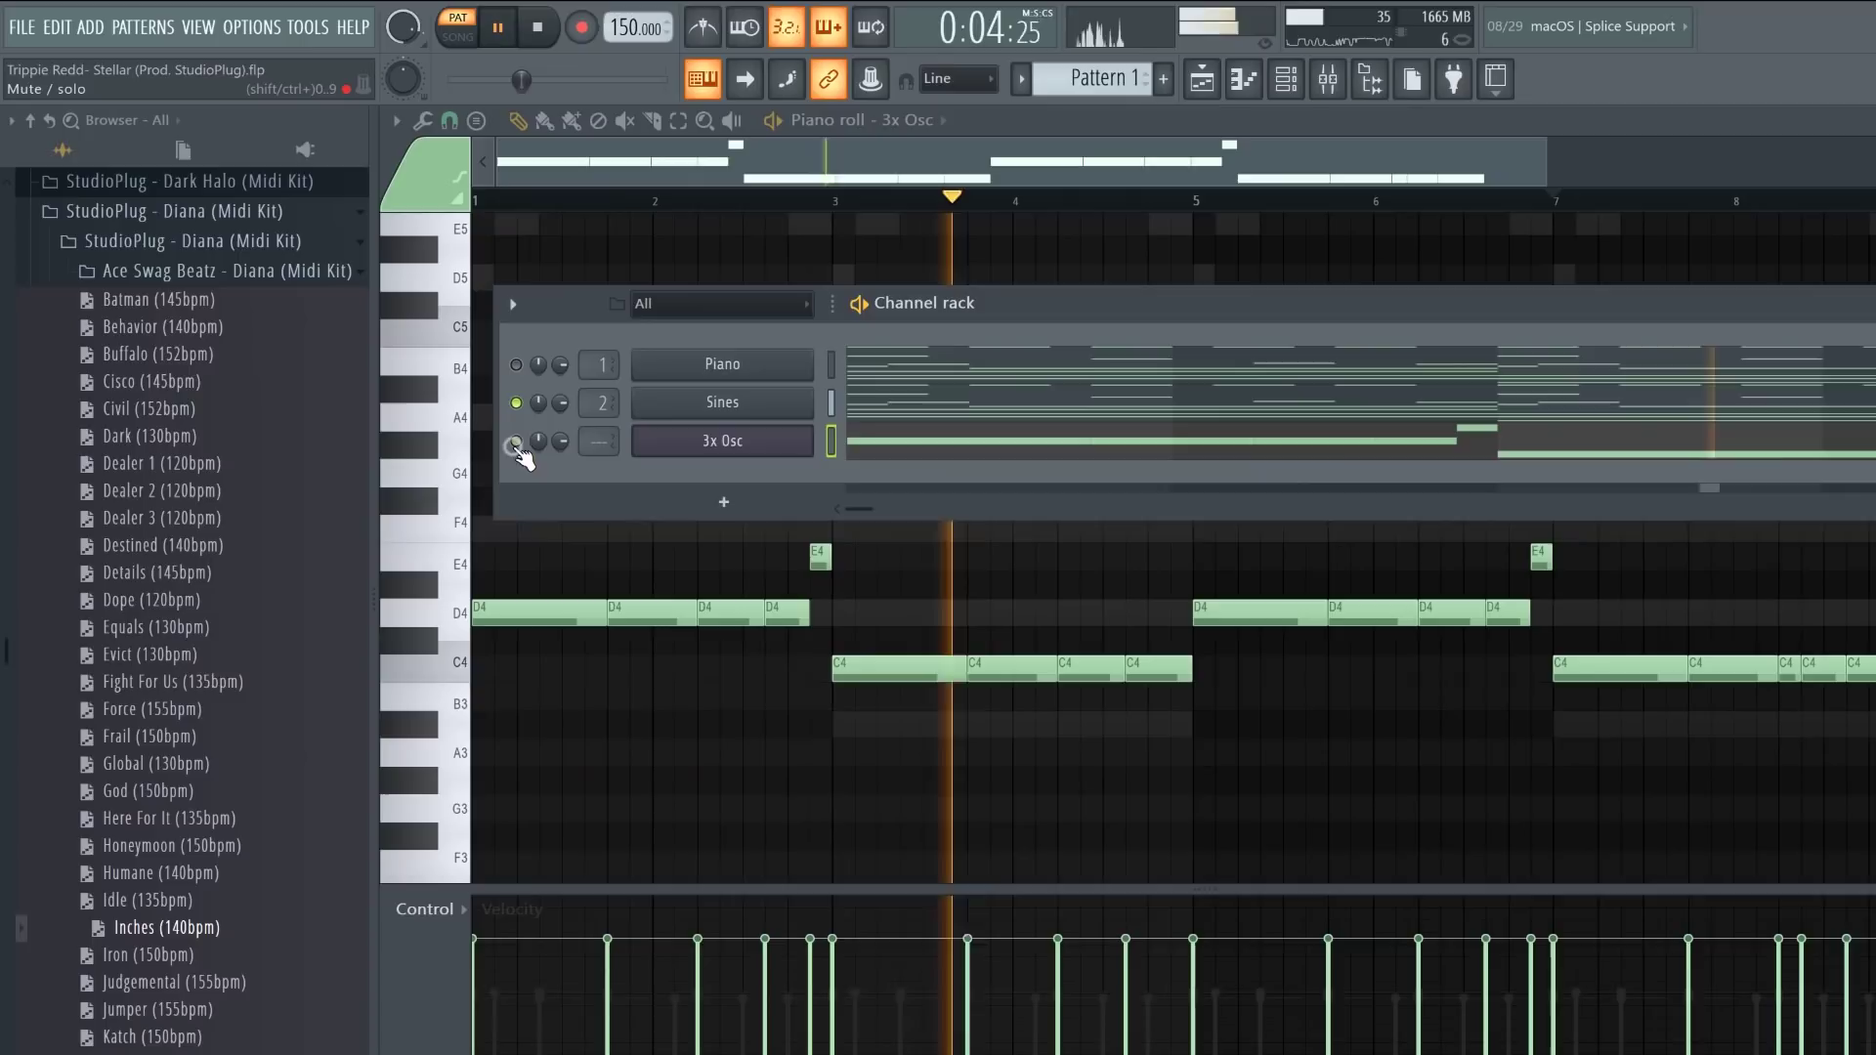
# Step: Route the 3x Osc to mixer track 4 and raise its notes by one octave in the piano roll
pyautogui.click(681, 442)
pyautogui.click(1118, 309)
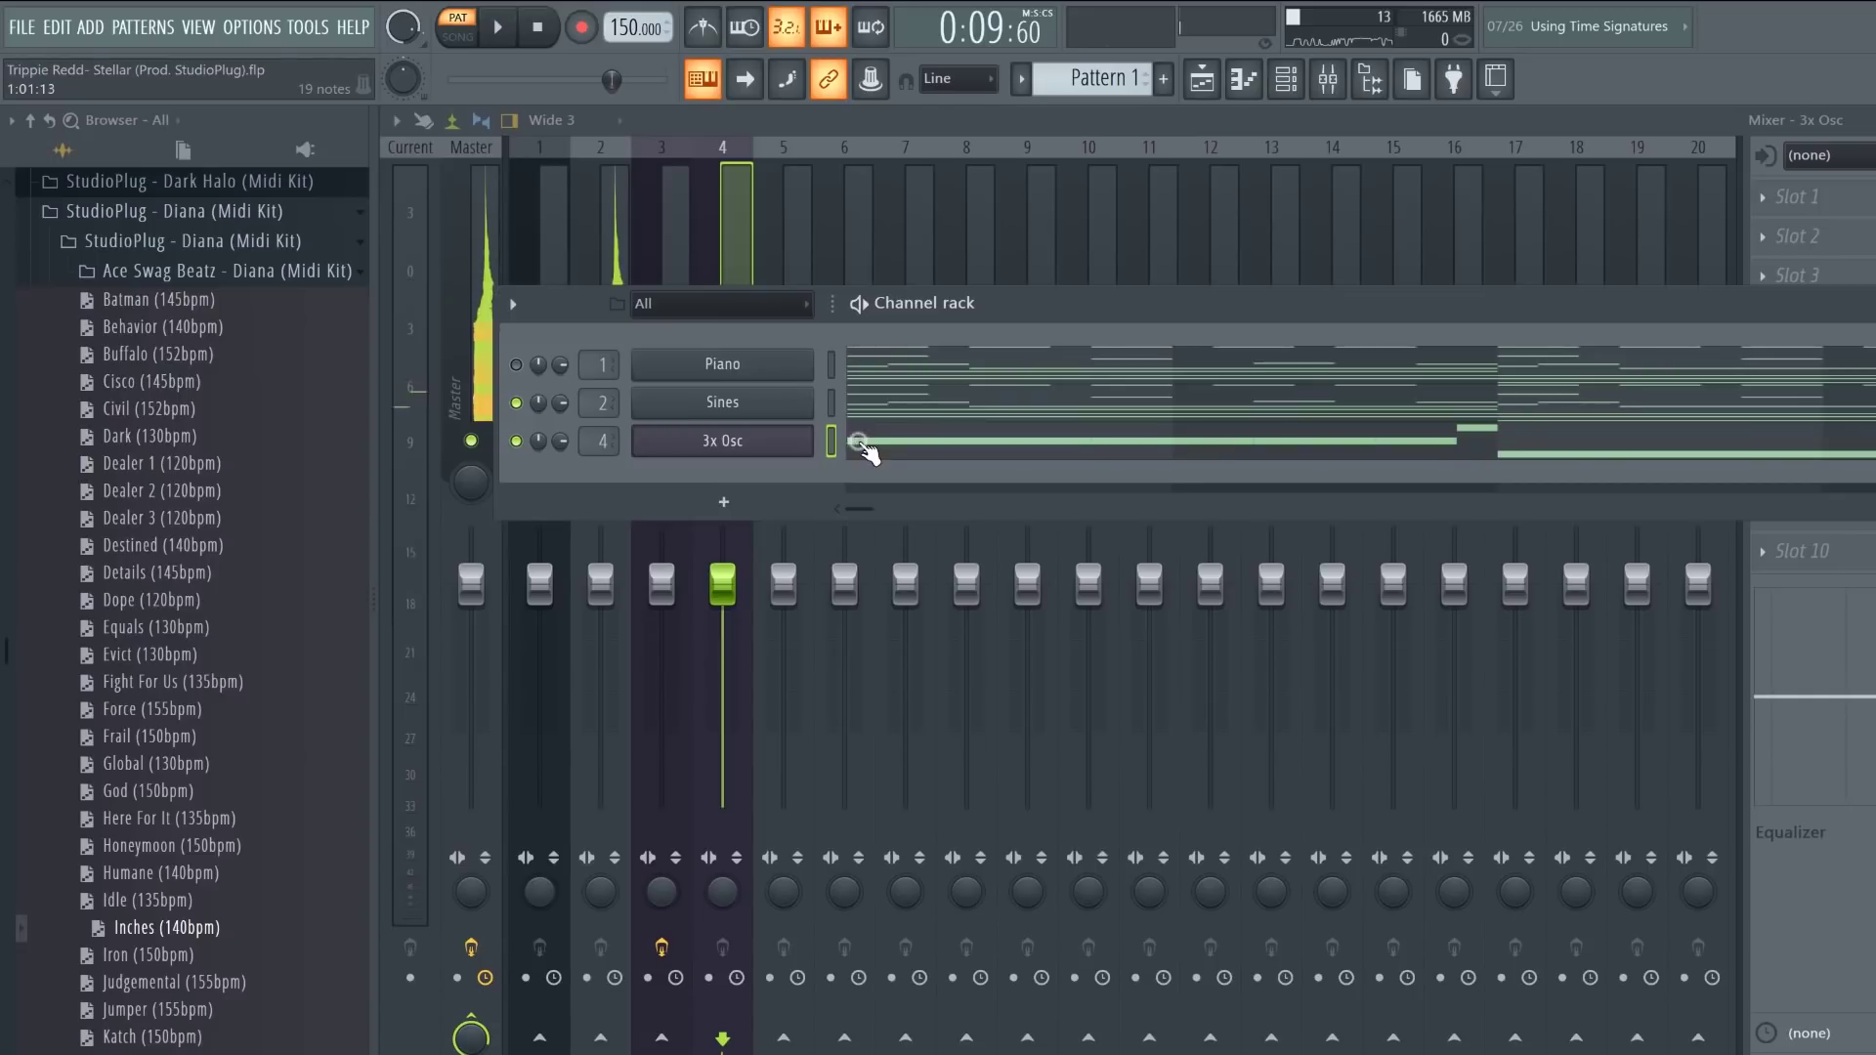
pyautogui.click(867, 450)
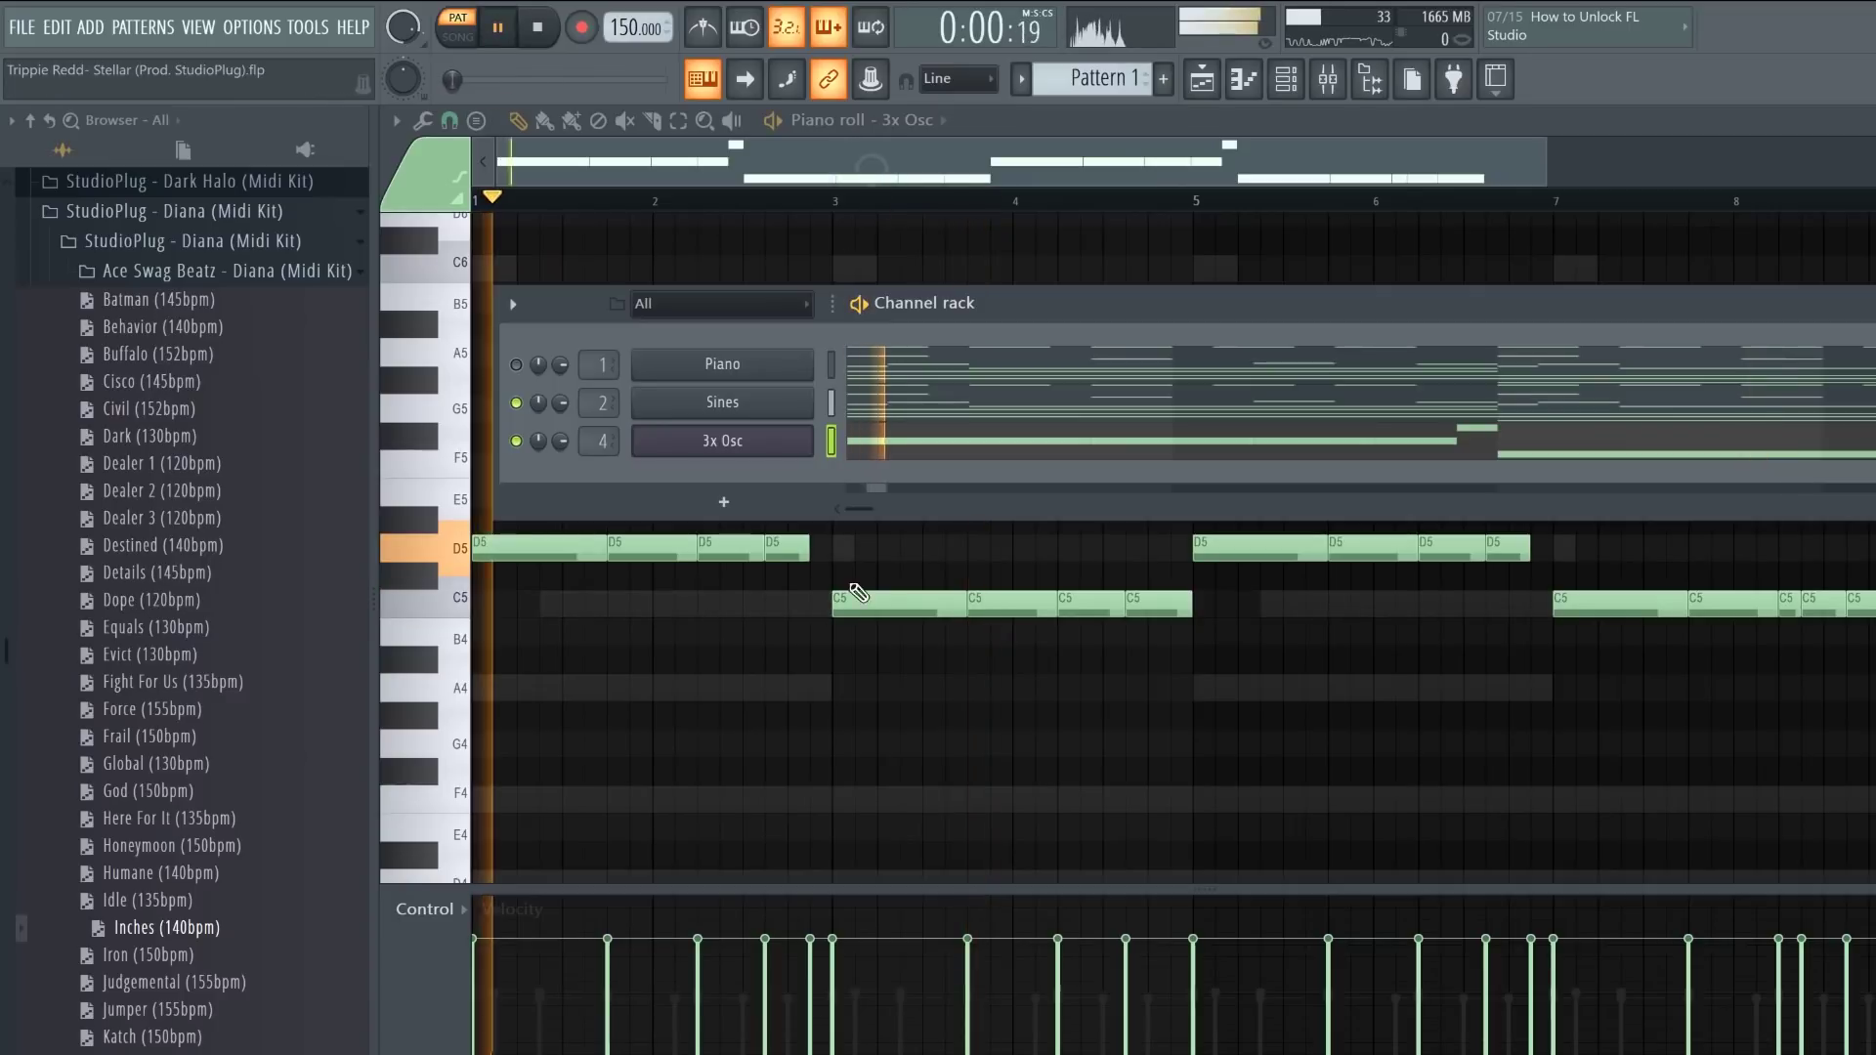
# Step: Try the C5 notes in bars 3 and 4 one semitone lower, at B4
pyautogui.click(829, 613)
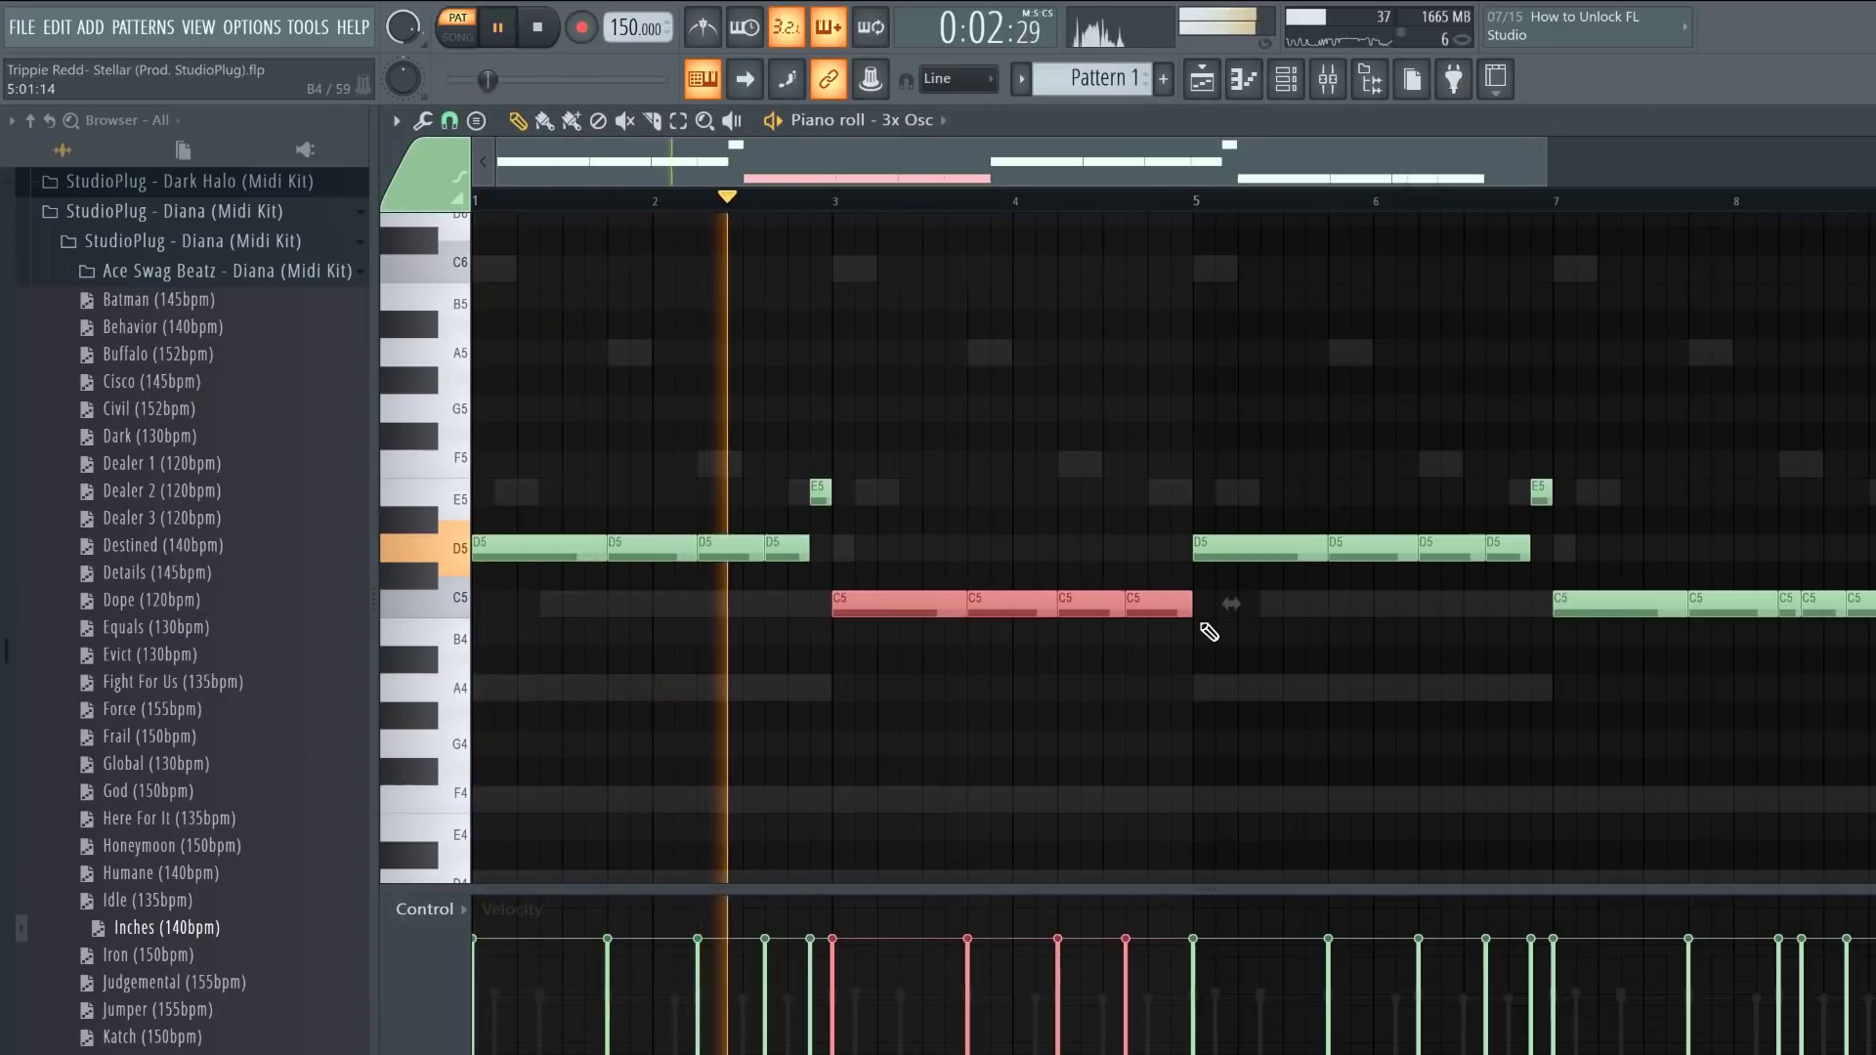
pyautogui.press('Down')
pyautogui.press('space')
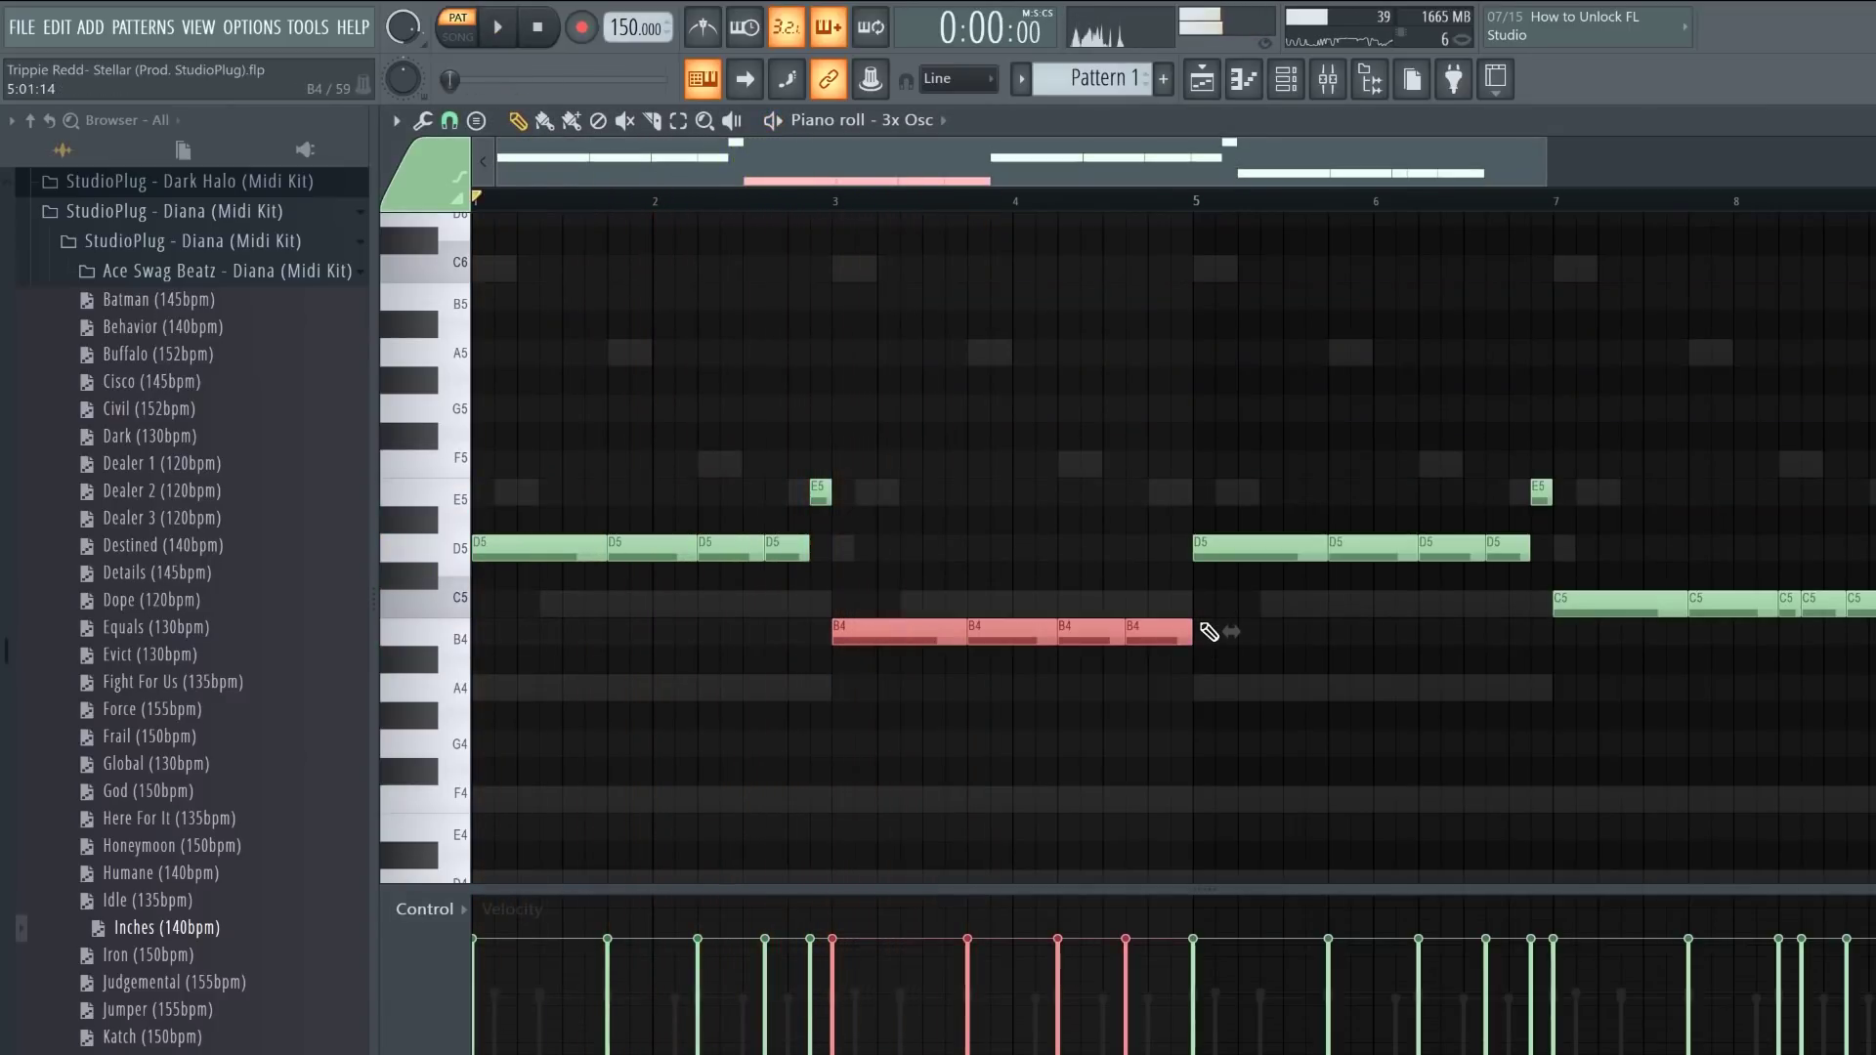
pyautogui.press('Up')
# Step: Try the whole 3x Osc pattern one octave higher and play it back
pyautogui.hotkey('ctrl', 'd')
pyautogui.hotkey('ctrl', 'Up')
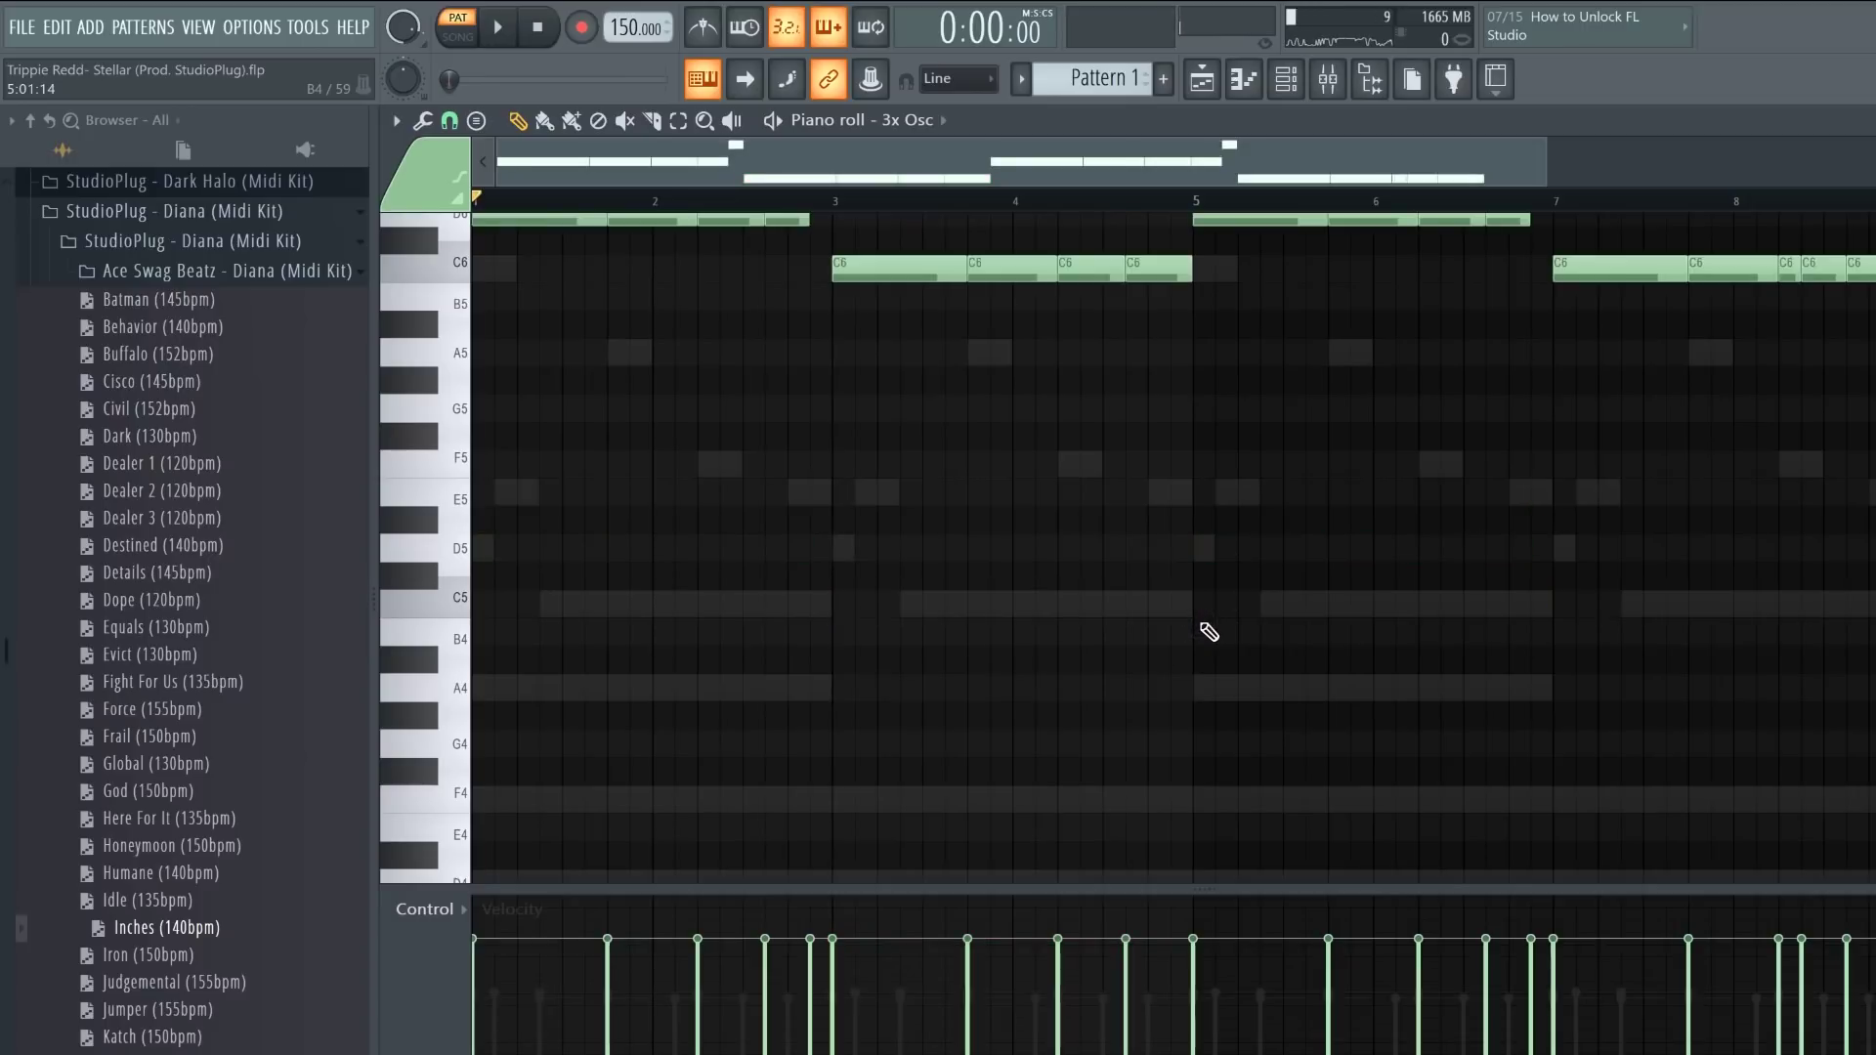
pyautogui.press('space')
pyautogui.scroll(3, 1209, 633)
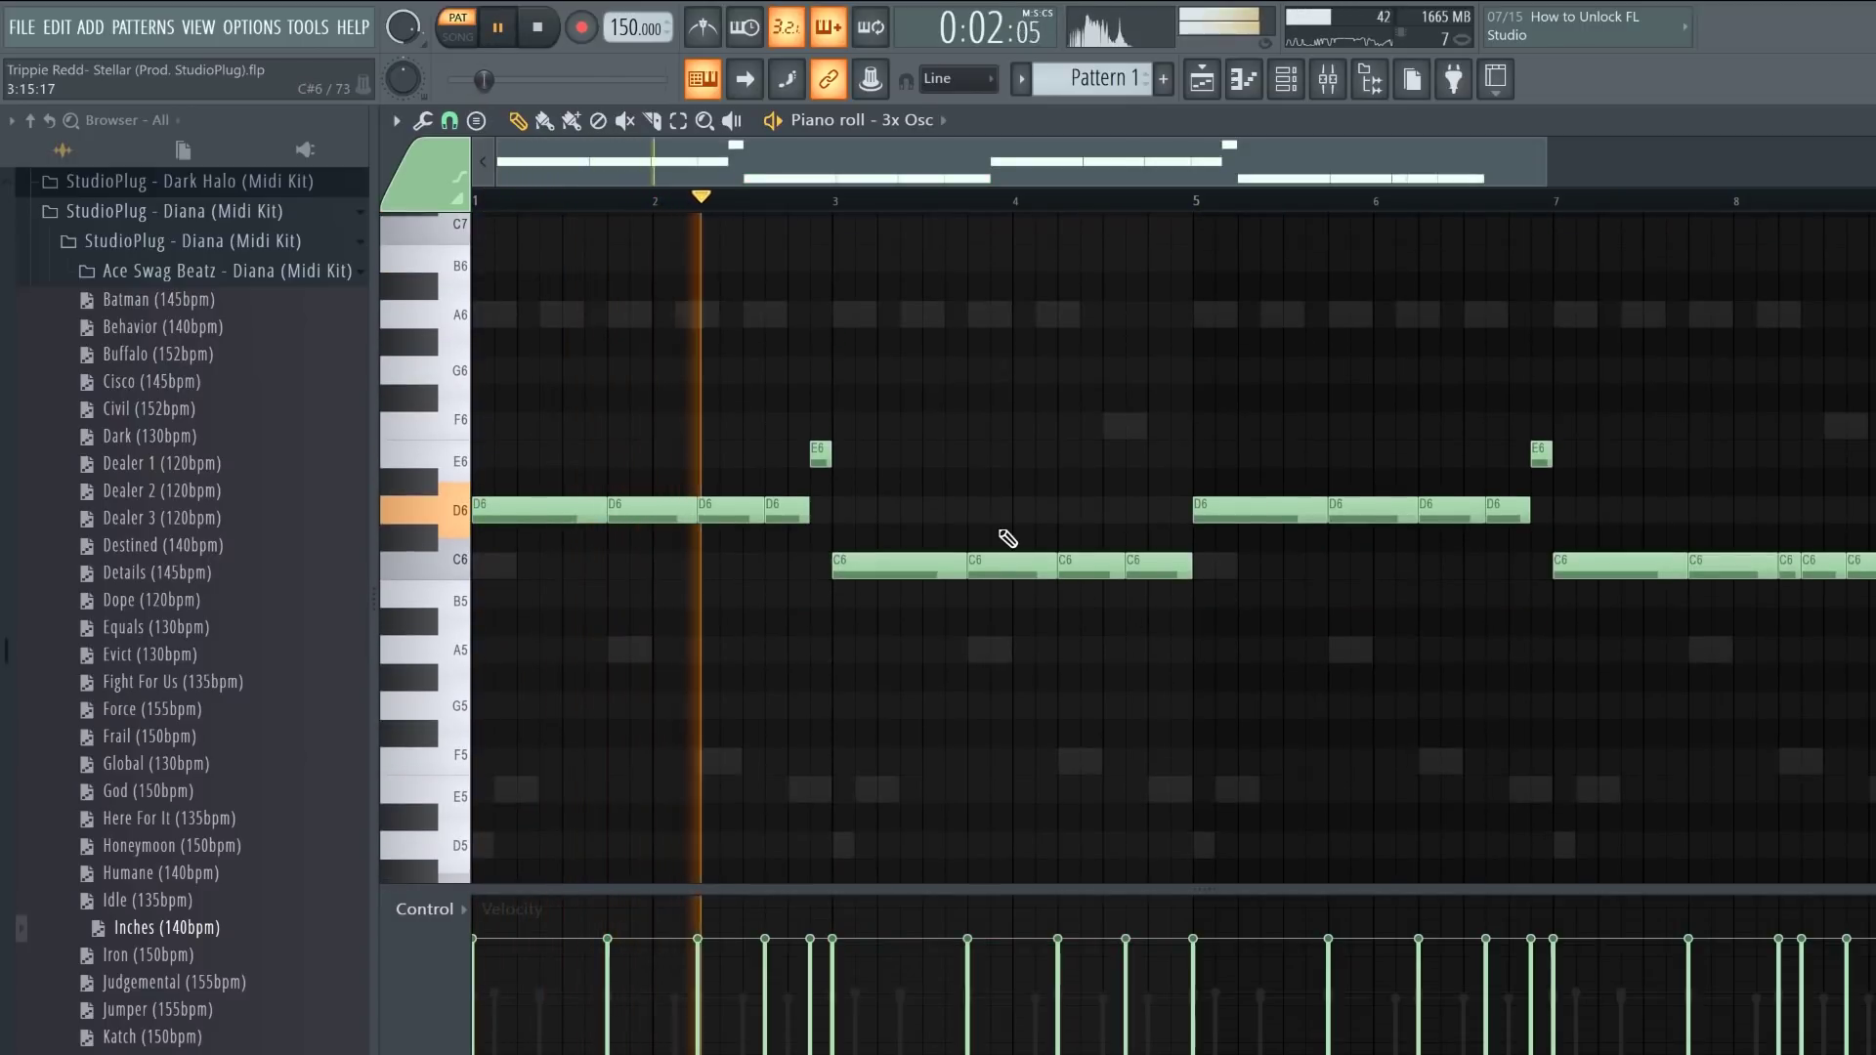
pyautogui.press('space')
pyautogui.press('space')
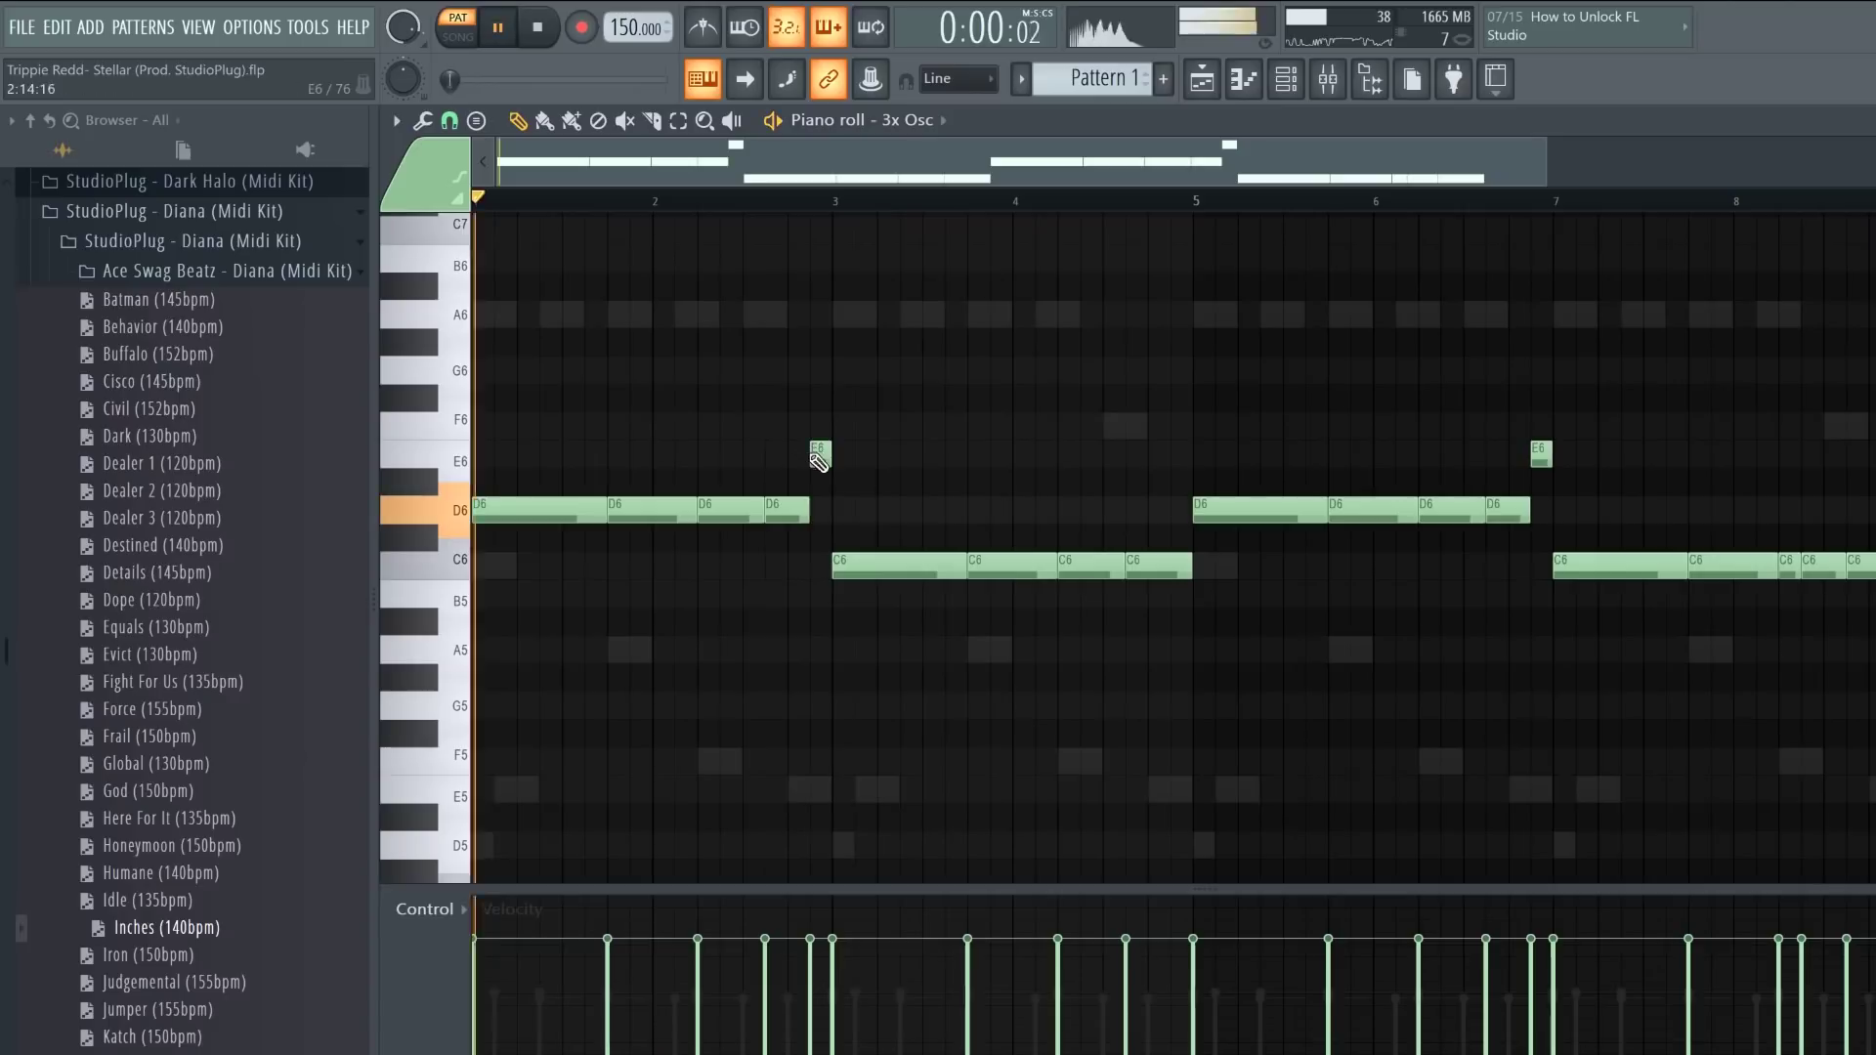
# Step: Raise the short E6 note at the end of bar 2 to F6 and play the pattern
pyautogui.moveTo(814, 454); pyautogui.dragTo(810, 422)
pyautogui.press('space')
pyautogui.press('space')
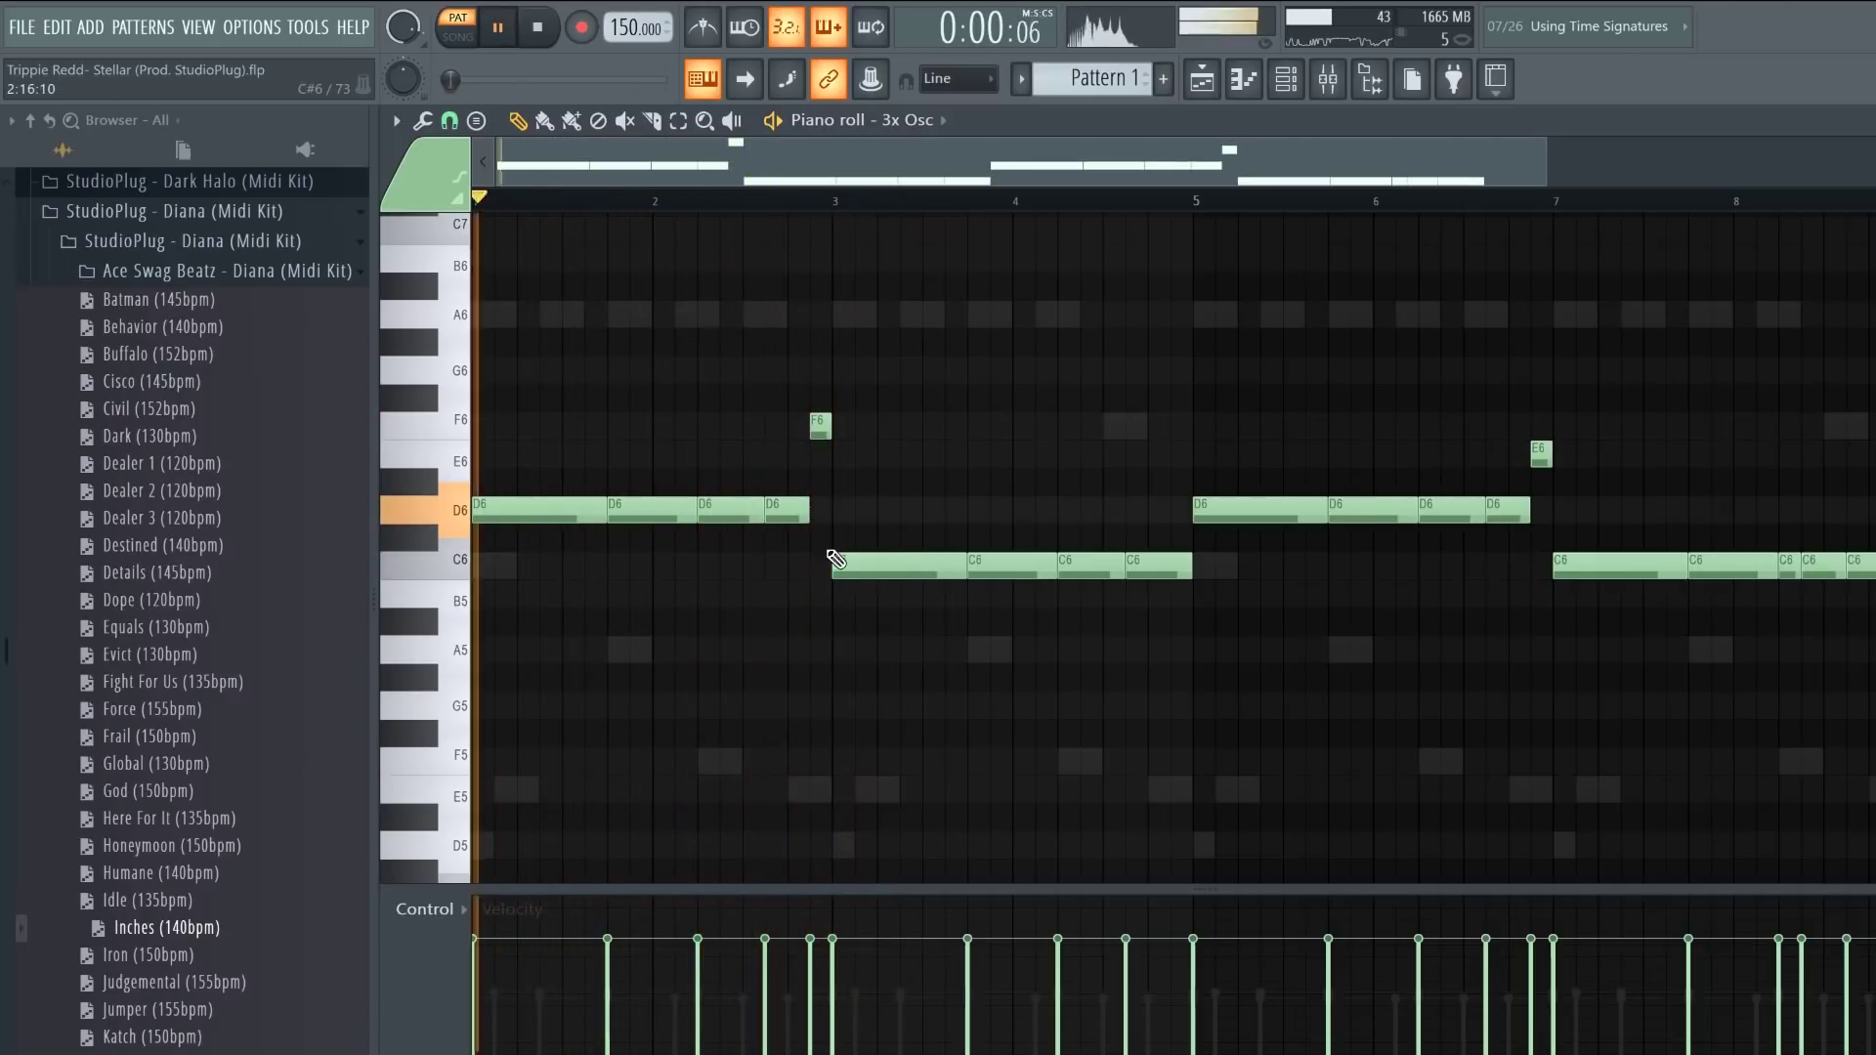
# Step: Transpose the whole pattern down two octaves and lower the notes in bars 3 and 4 to A#3
pyautogui.press('space')
pyautogui.scroll(-5, 836, 569)
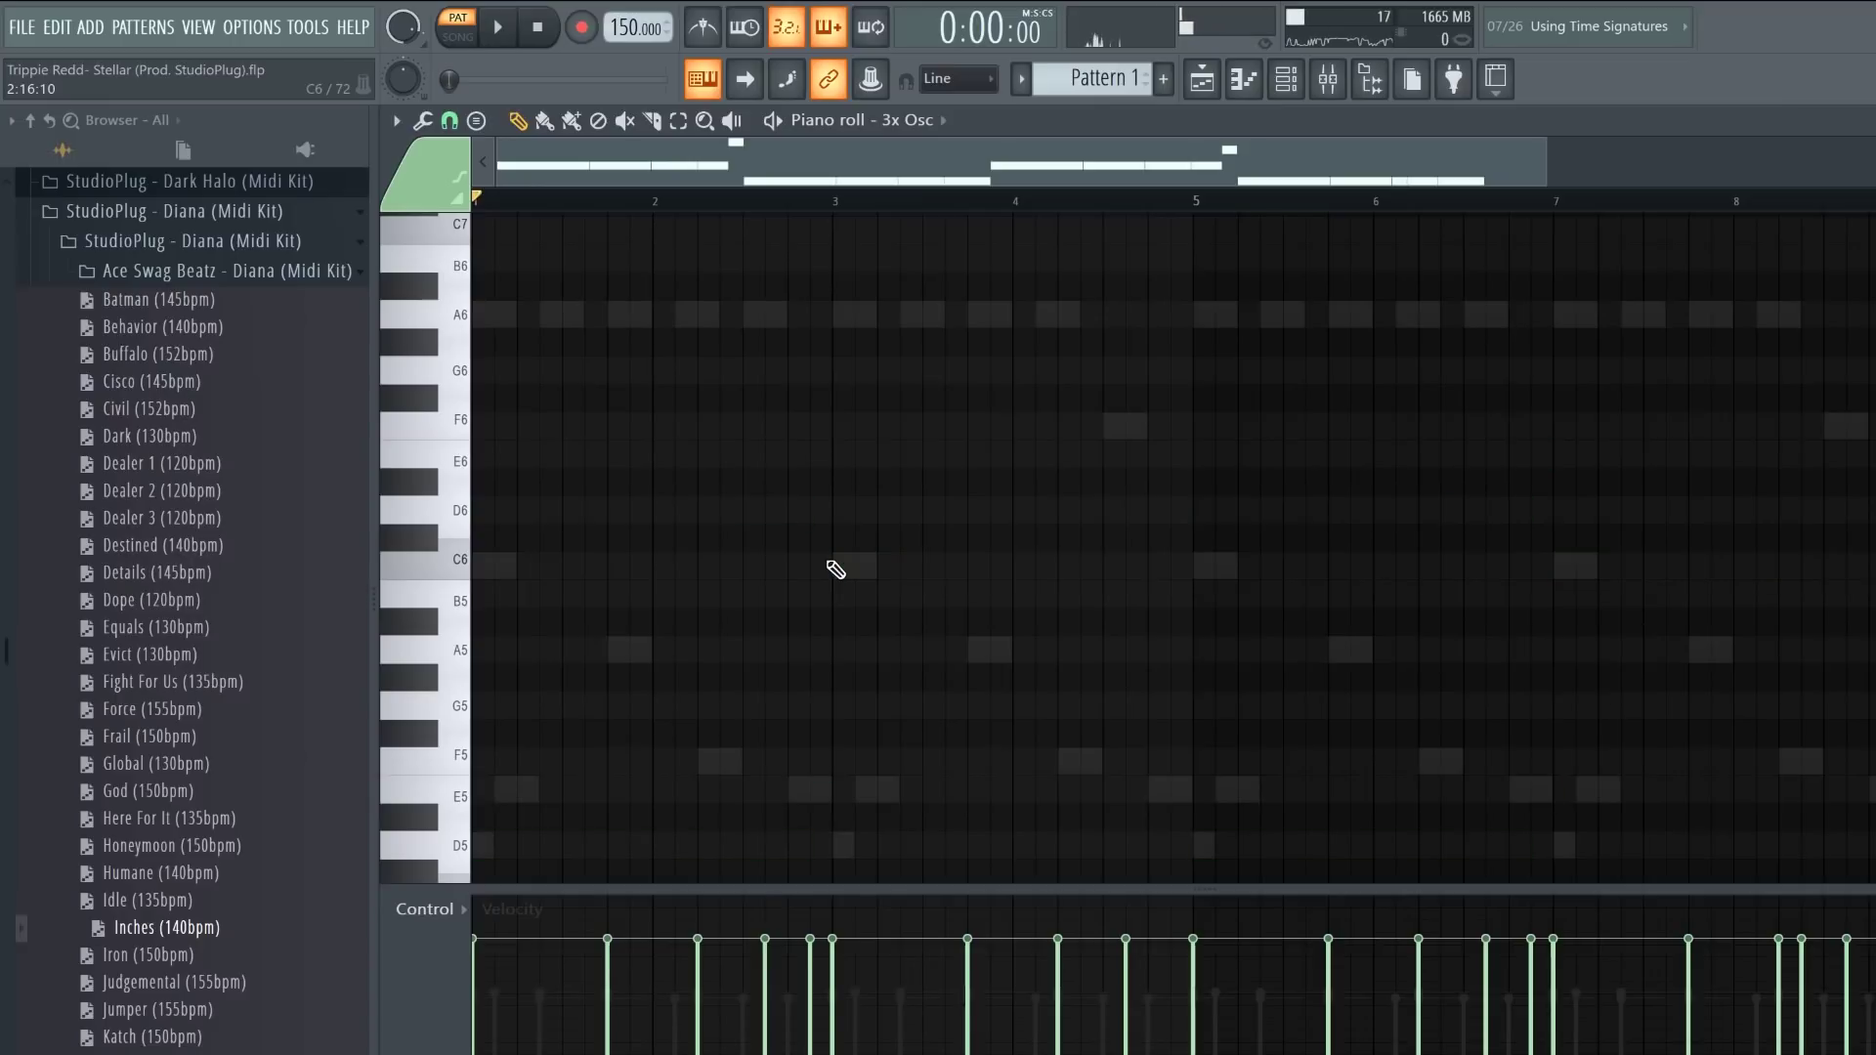
pyautogui.scroll(-4, 836, 569)
pyautogui.moveTo(809, 557); pyautogui.dragTo(1241, 635)
pyautogui.moveTo(1175, 572); pyautogui.dragTo(1176, 625)
pyautogui.press('space')
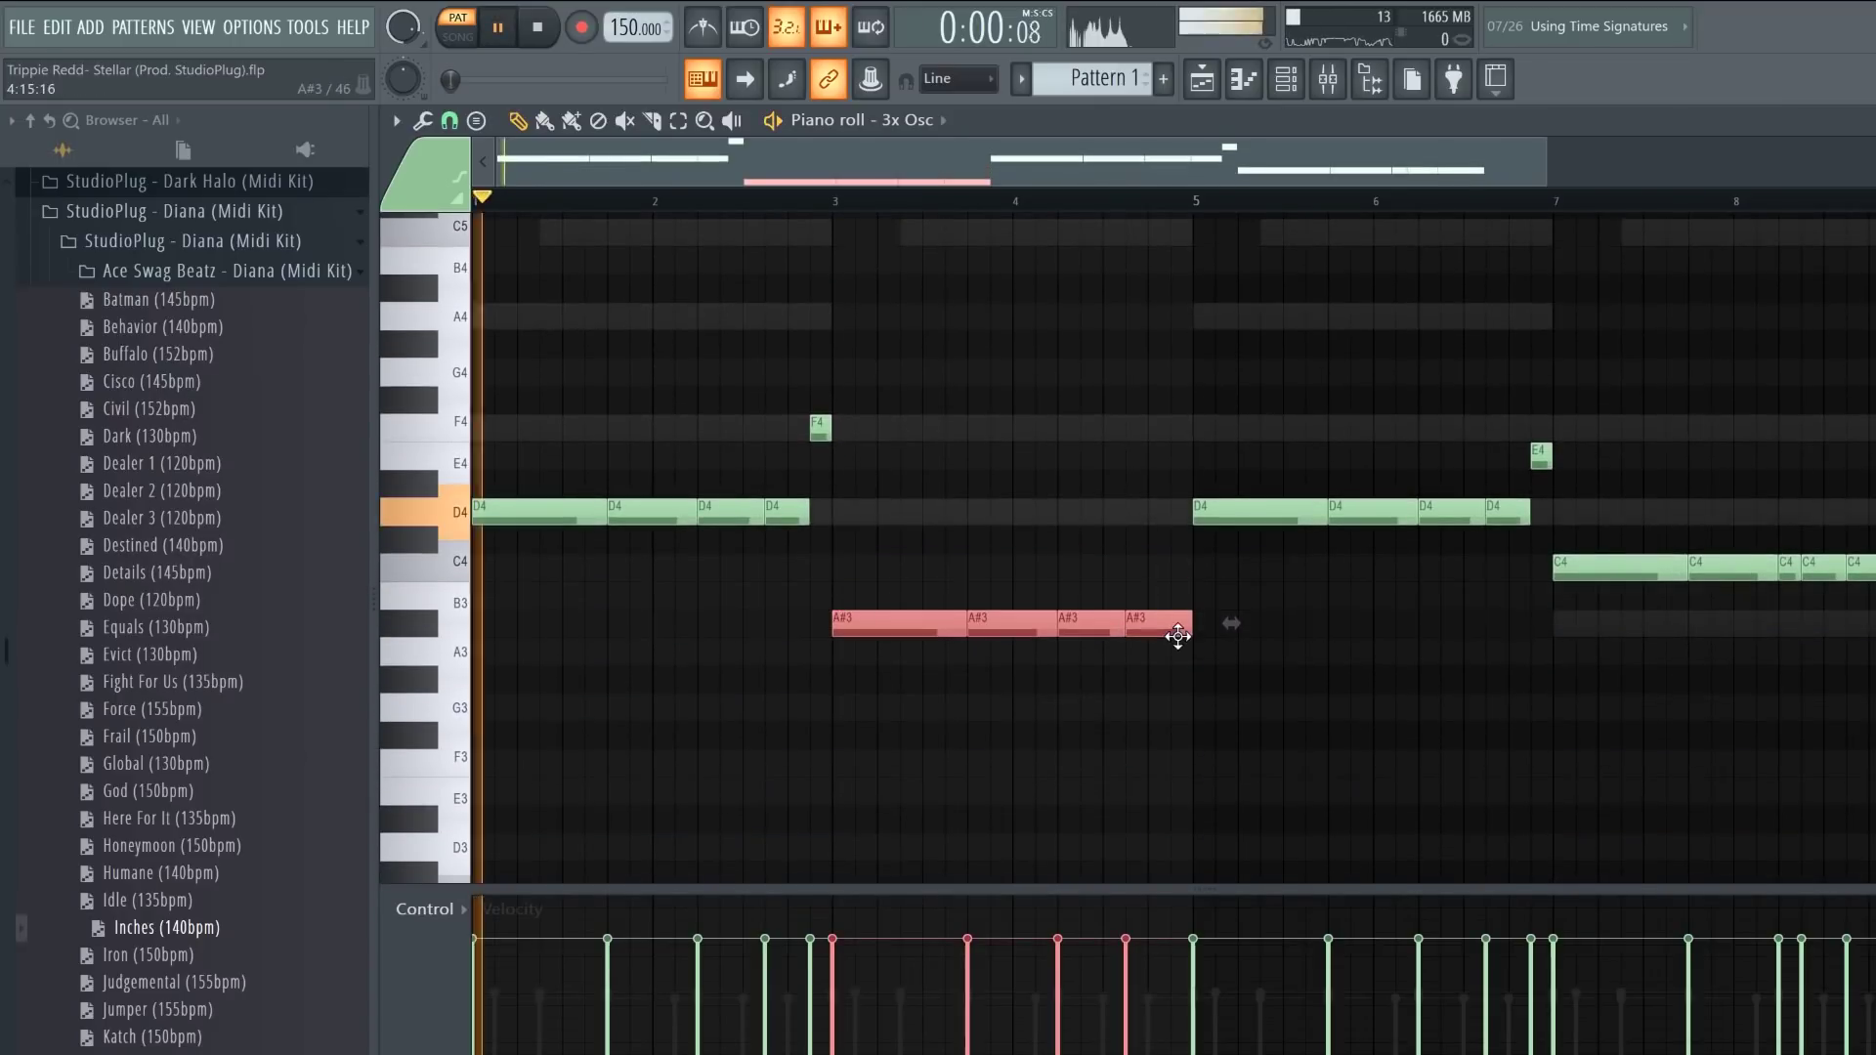
# Step: Try the edited 3x Osc pattern one octave up during playback, starting from the deselected notes
pyautogui.hotkey('ctrl', 'd')
pyautogui.hotkey('ctrl', 'Up')
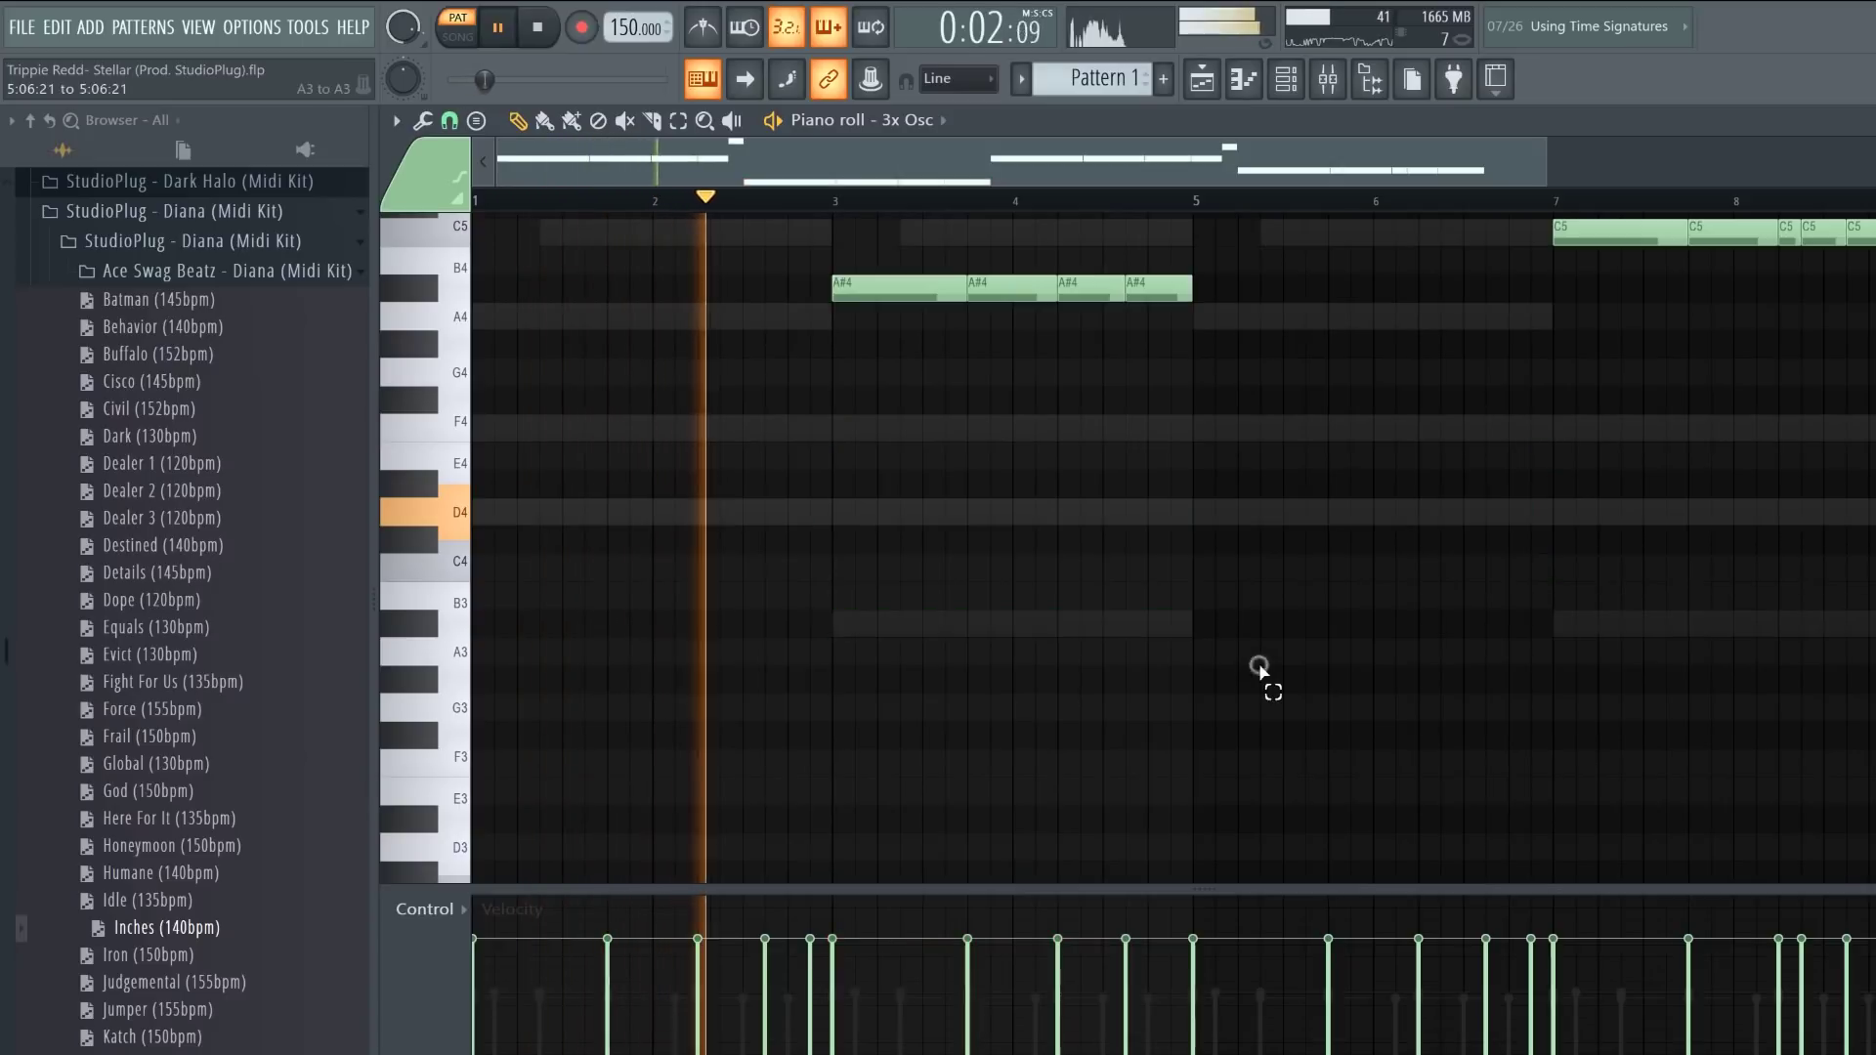
pyautogui.hotkey('ctrl', 'Down')
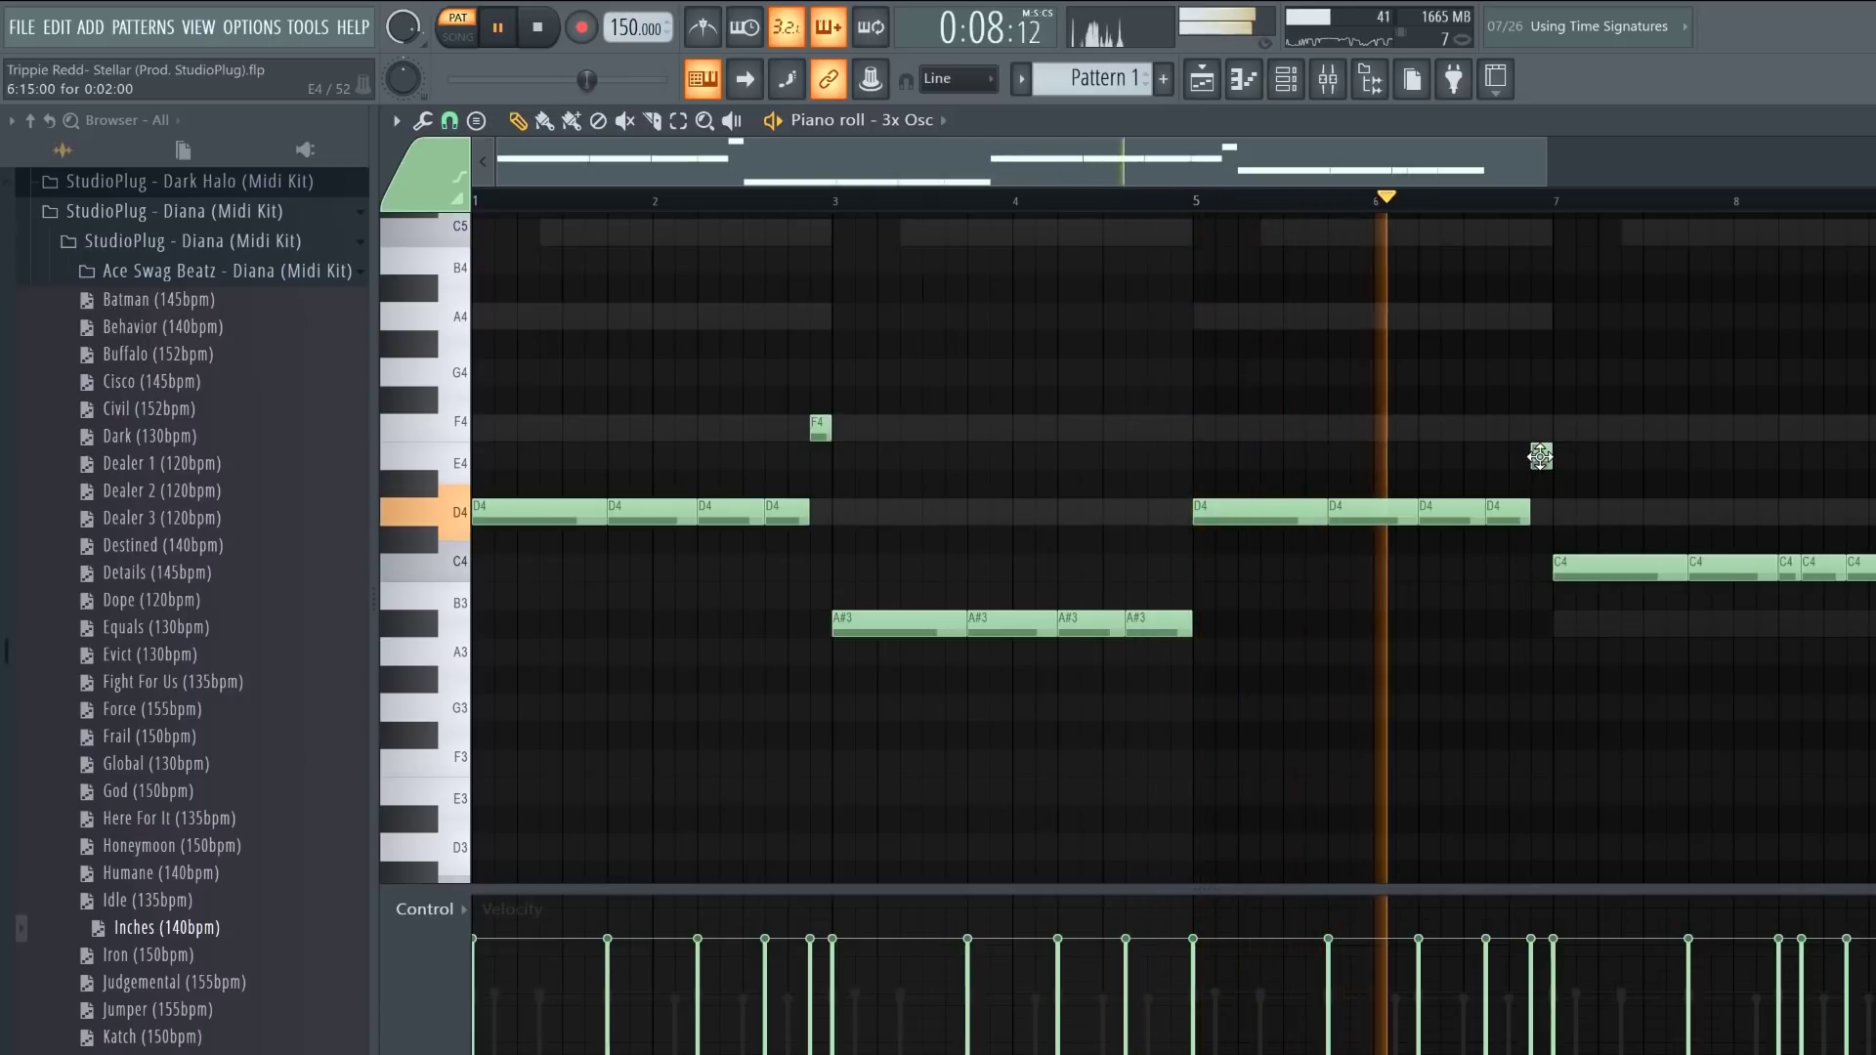
# Step: Raise the short note at the end of bar 6 to F4 and lower the notes in bars 7 and 8 to A#3
pyautogui.moveTo(1540, 454); pyautogui.dragTo(1540, 425)
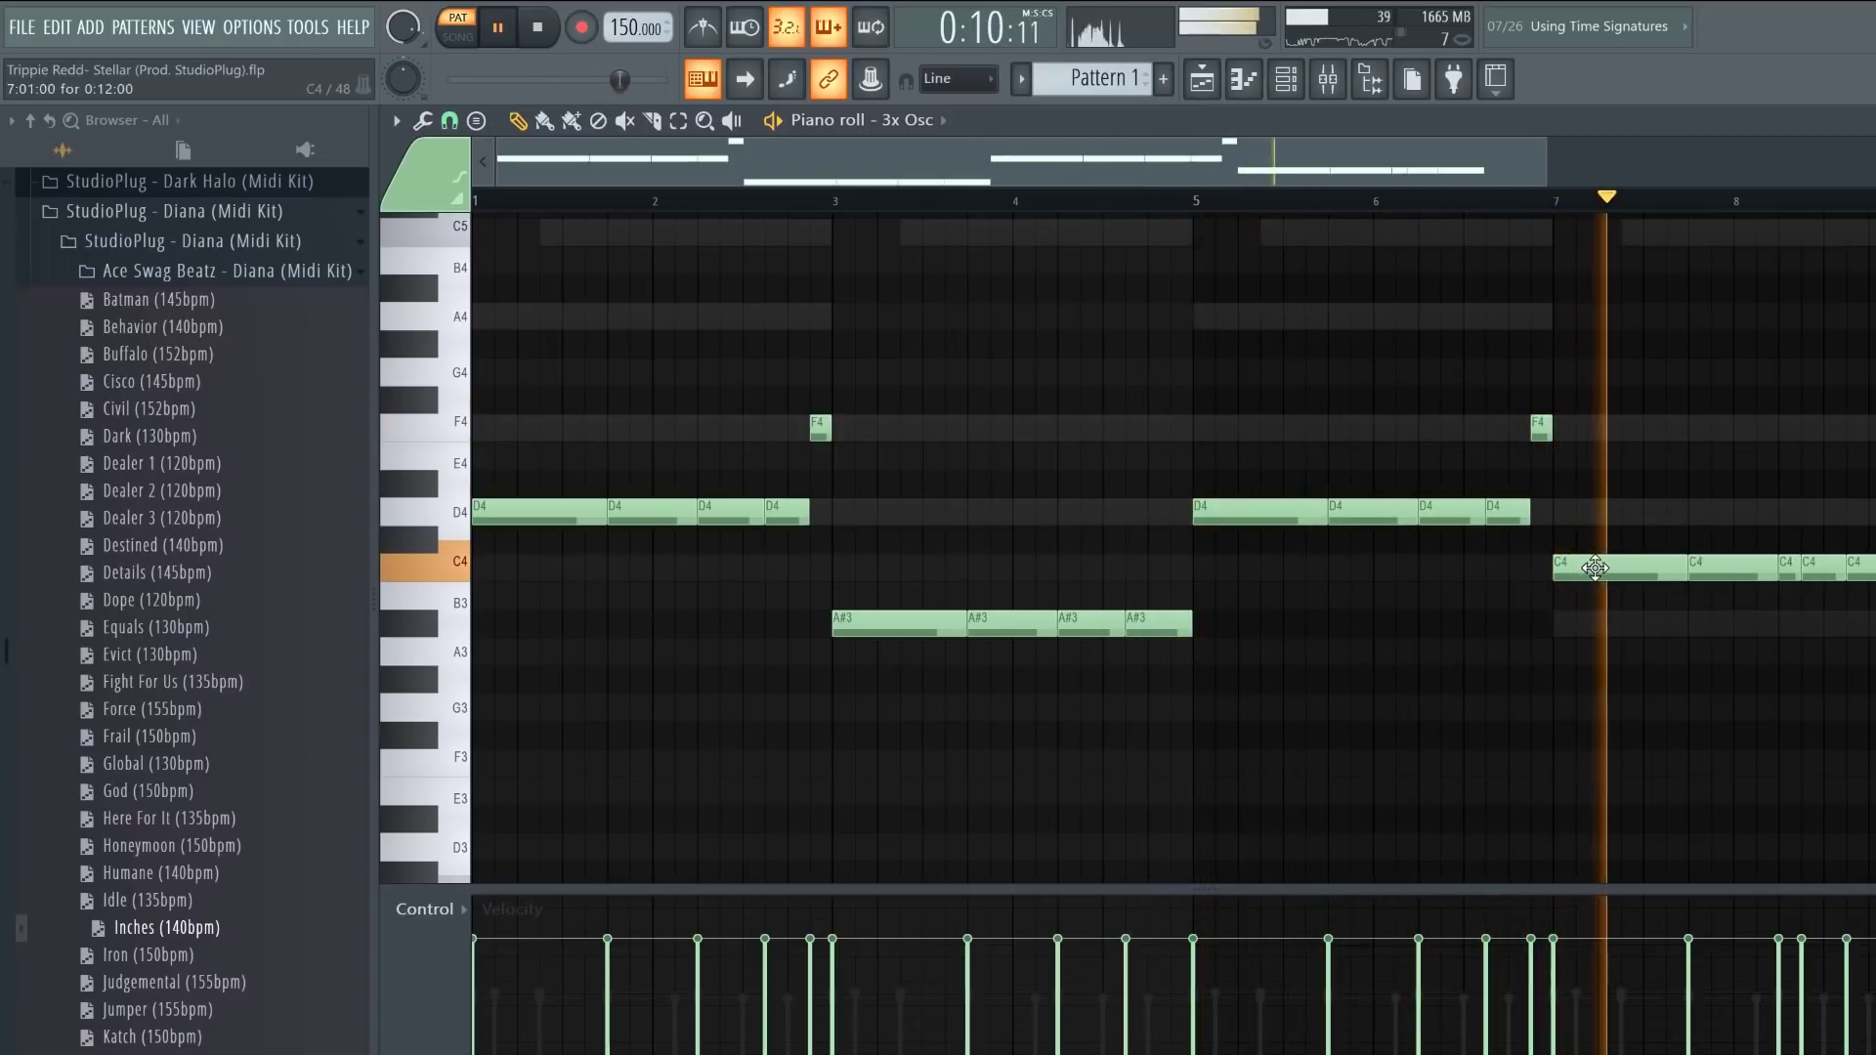
pyautogui.moveTo(1596, 564); pyautogui.dragTo(1875, 622)
pyautogui.hotkey('shift', 'Down')
pyautogui.hotkey('shift', 'Down')
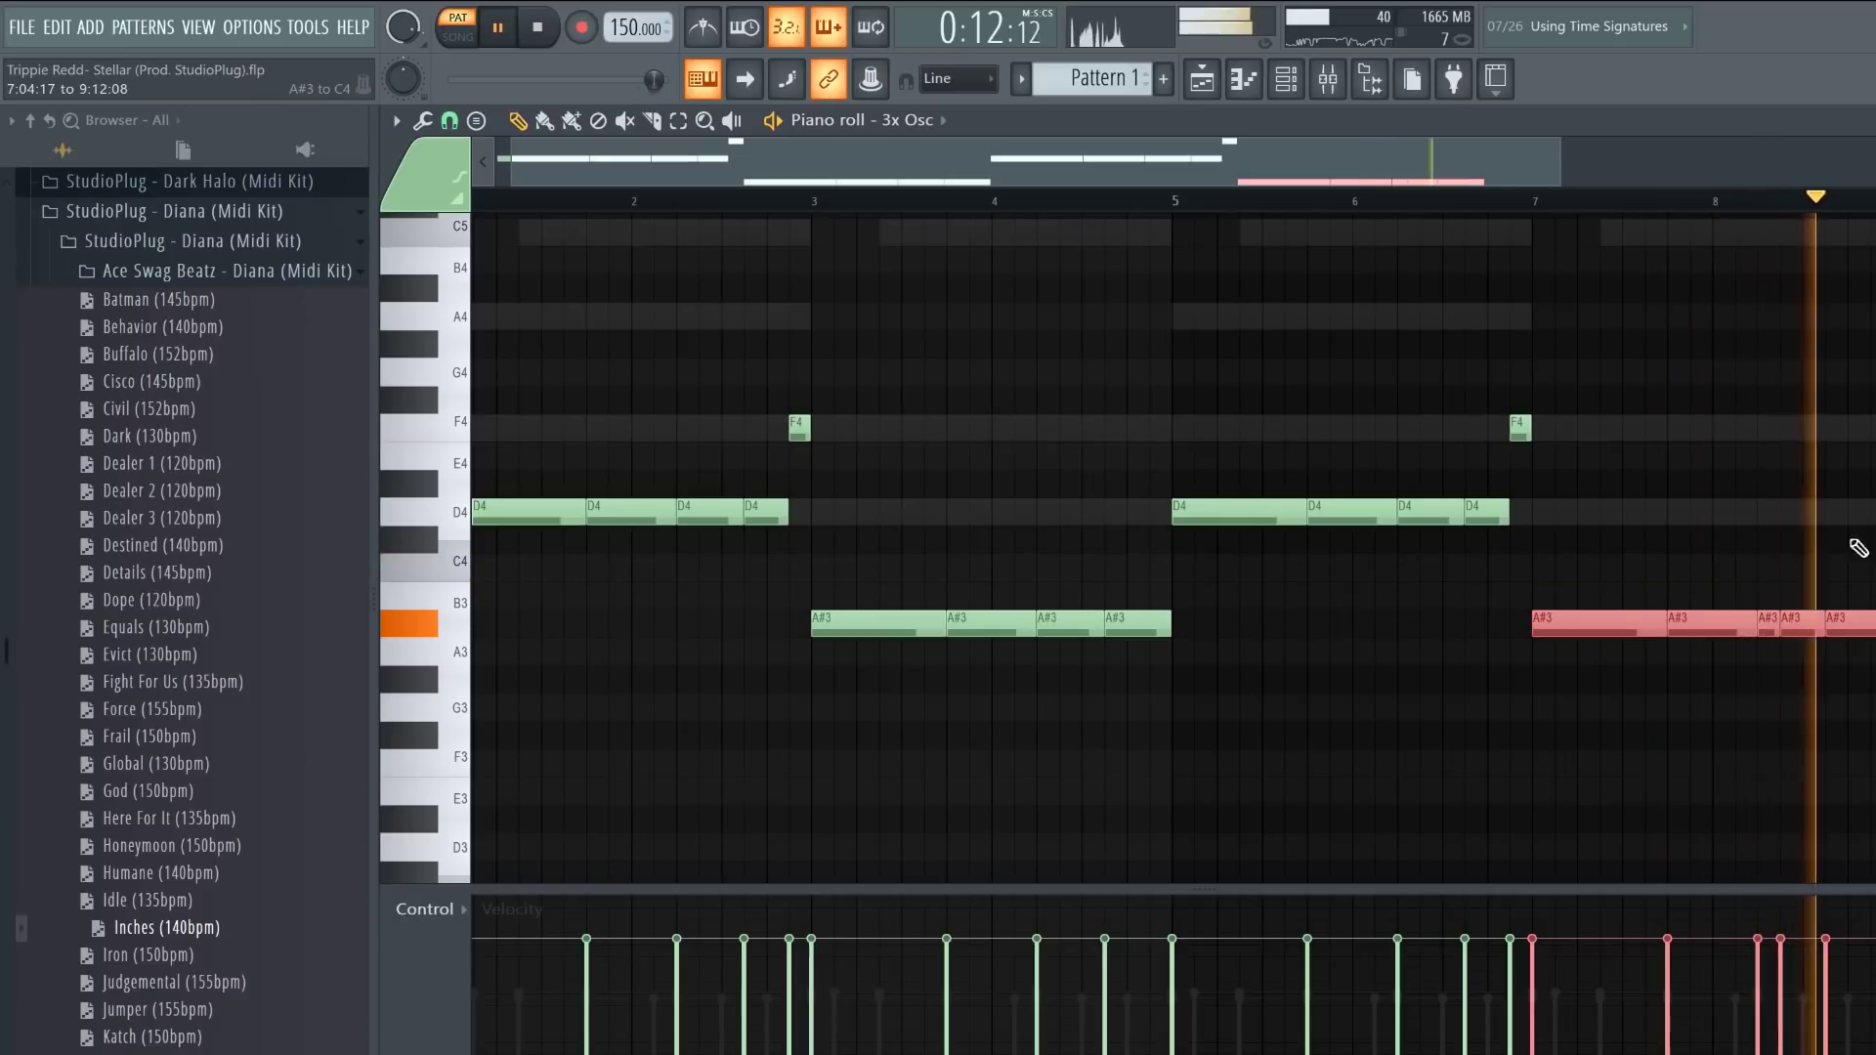
pyautogui.keyDown('ctrl'); pyautogui.click(1825, 515); pyautogui.keyUp('ctrl')
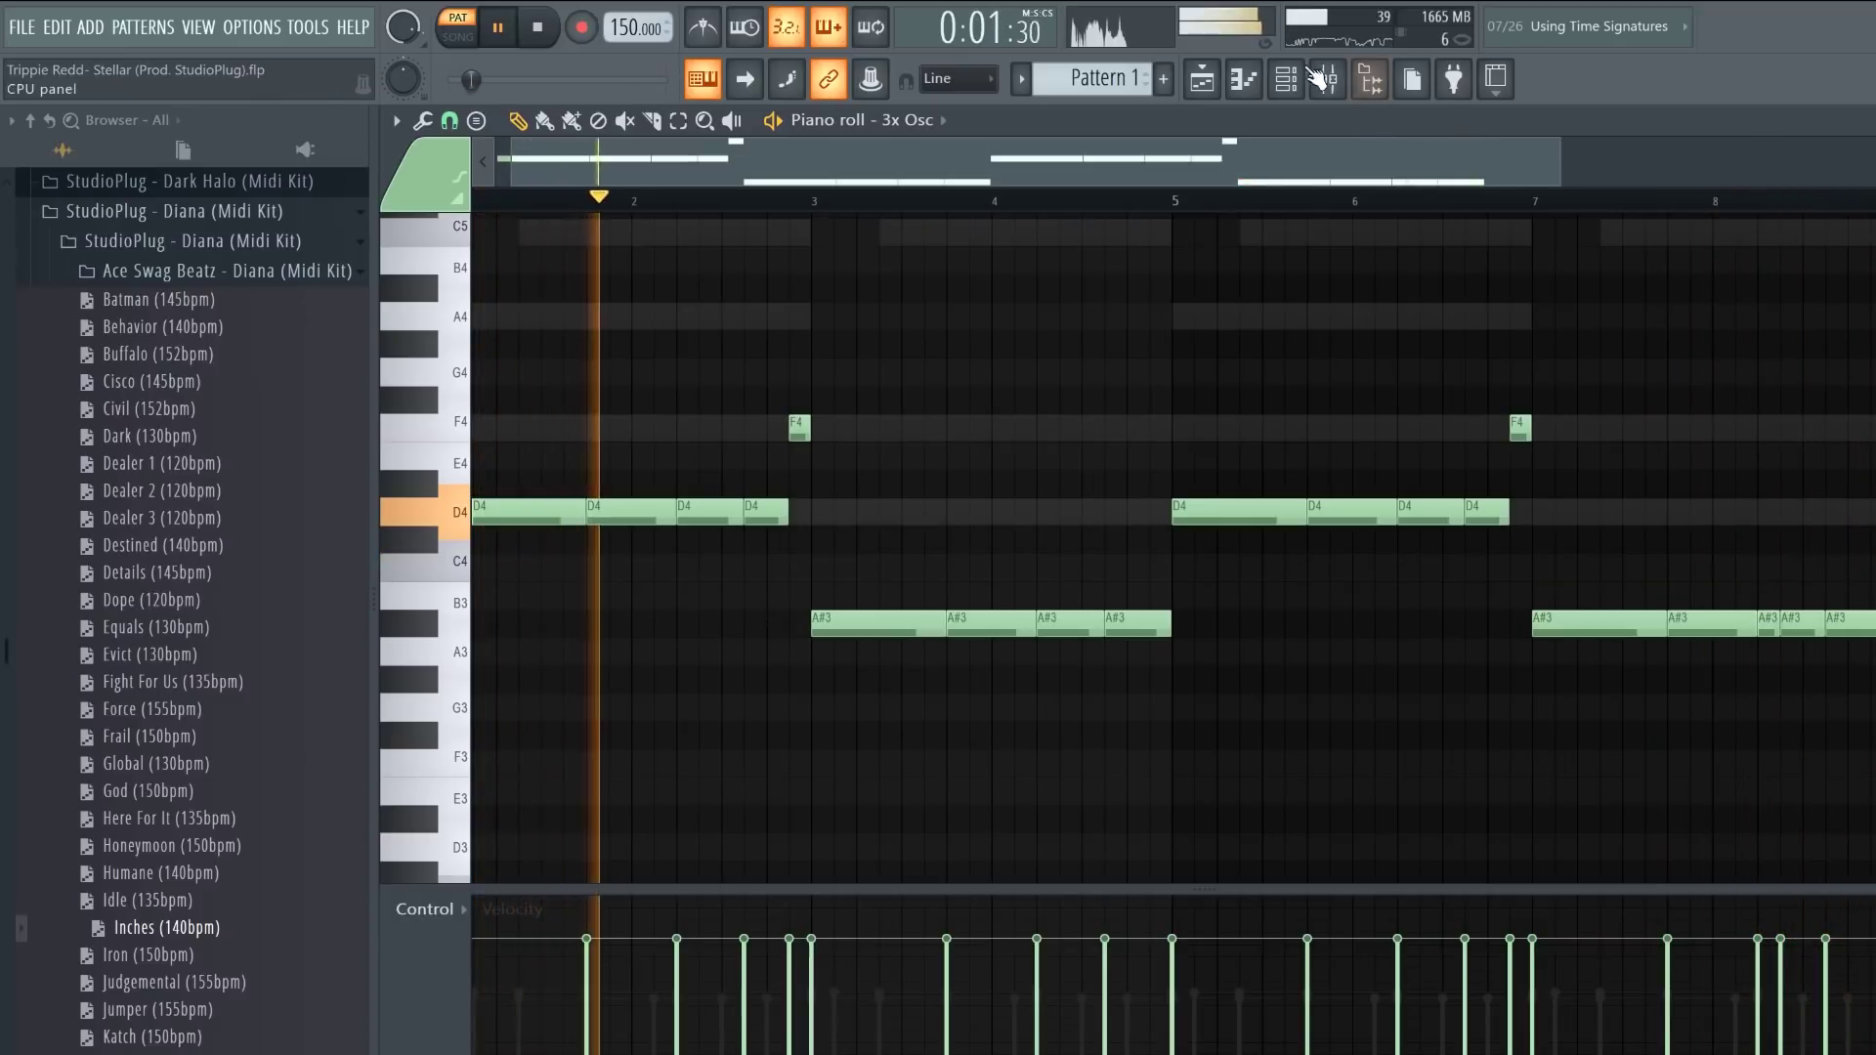
# Step: Route the 3x Osc to mixer track 2 and load Fruity Fast Dist into its first effect slot
pyautogui.press('F6')
pyautogui.press('F9')
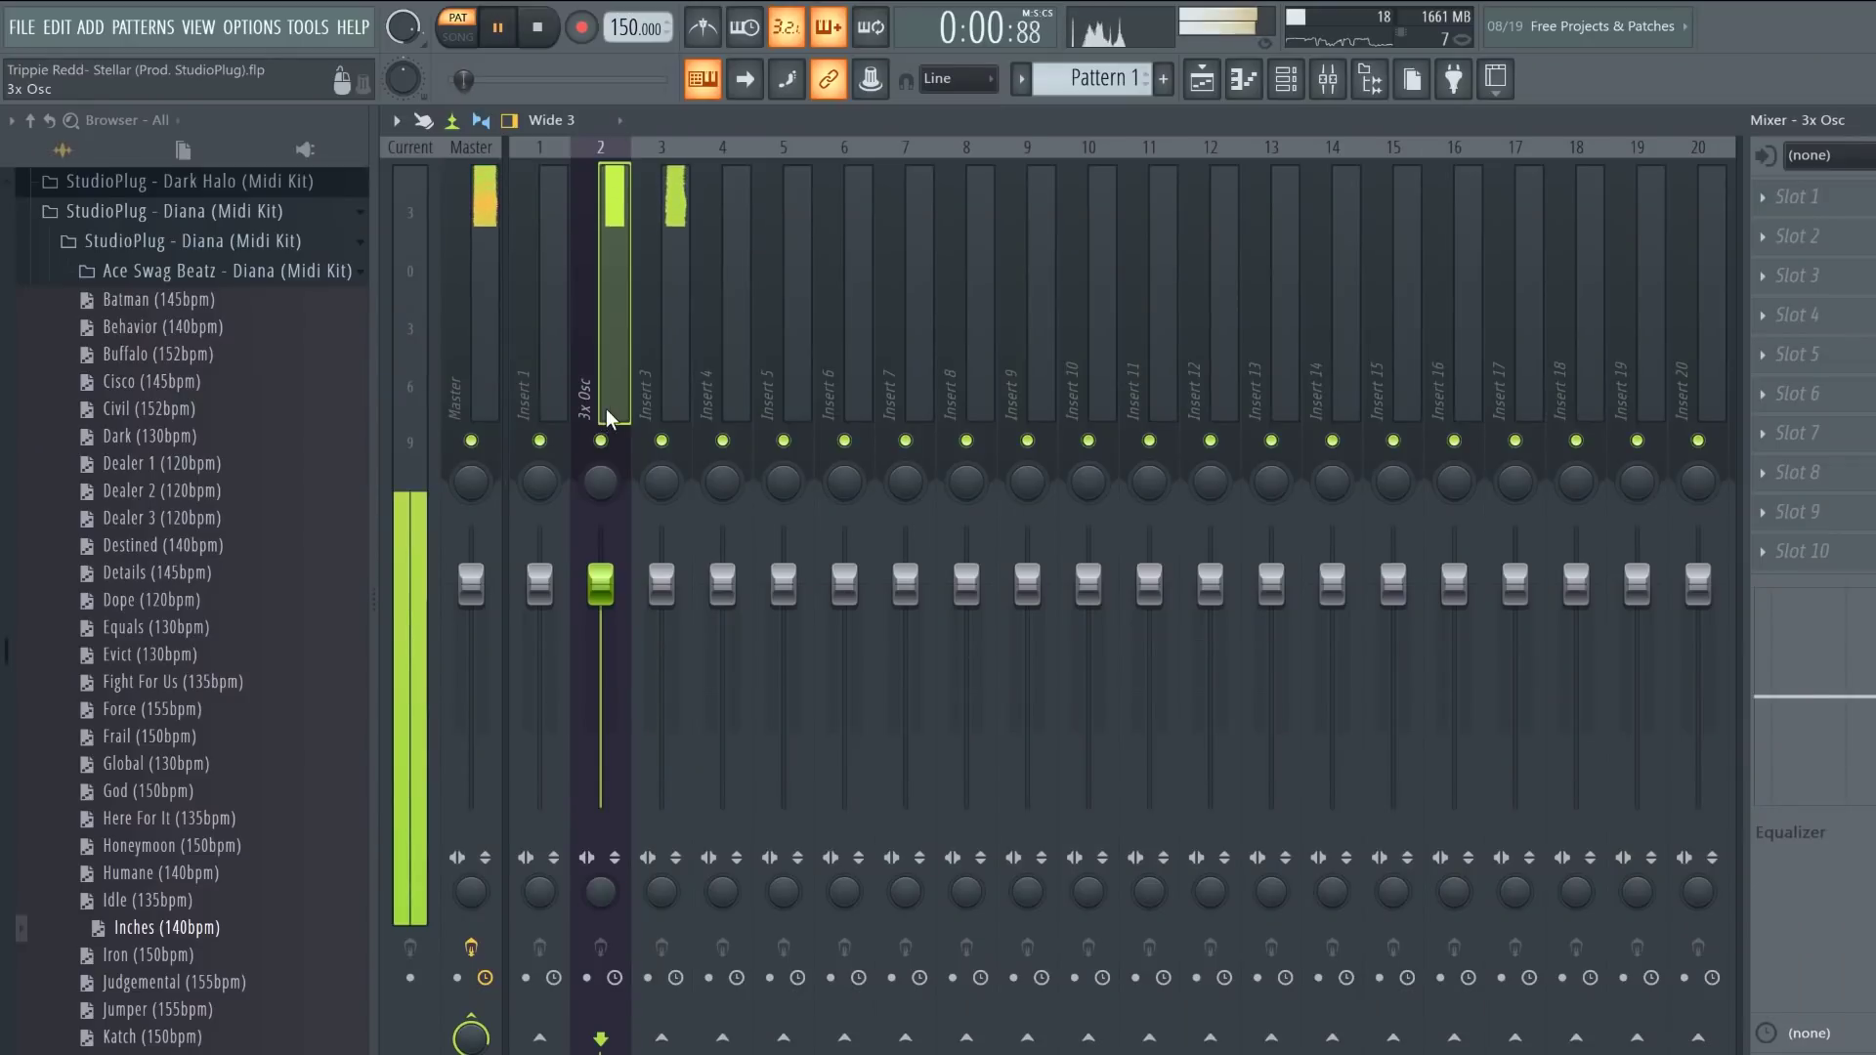
pyautogui.click(1813, 209)
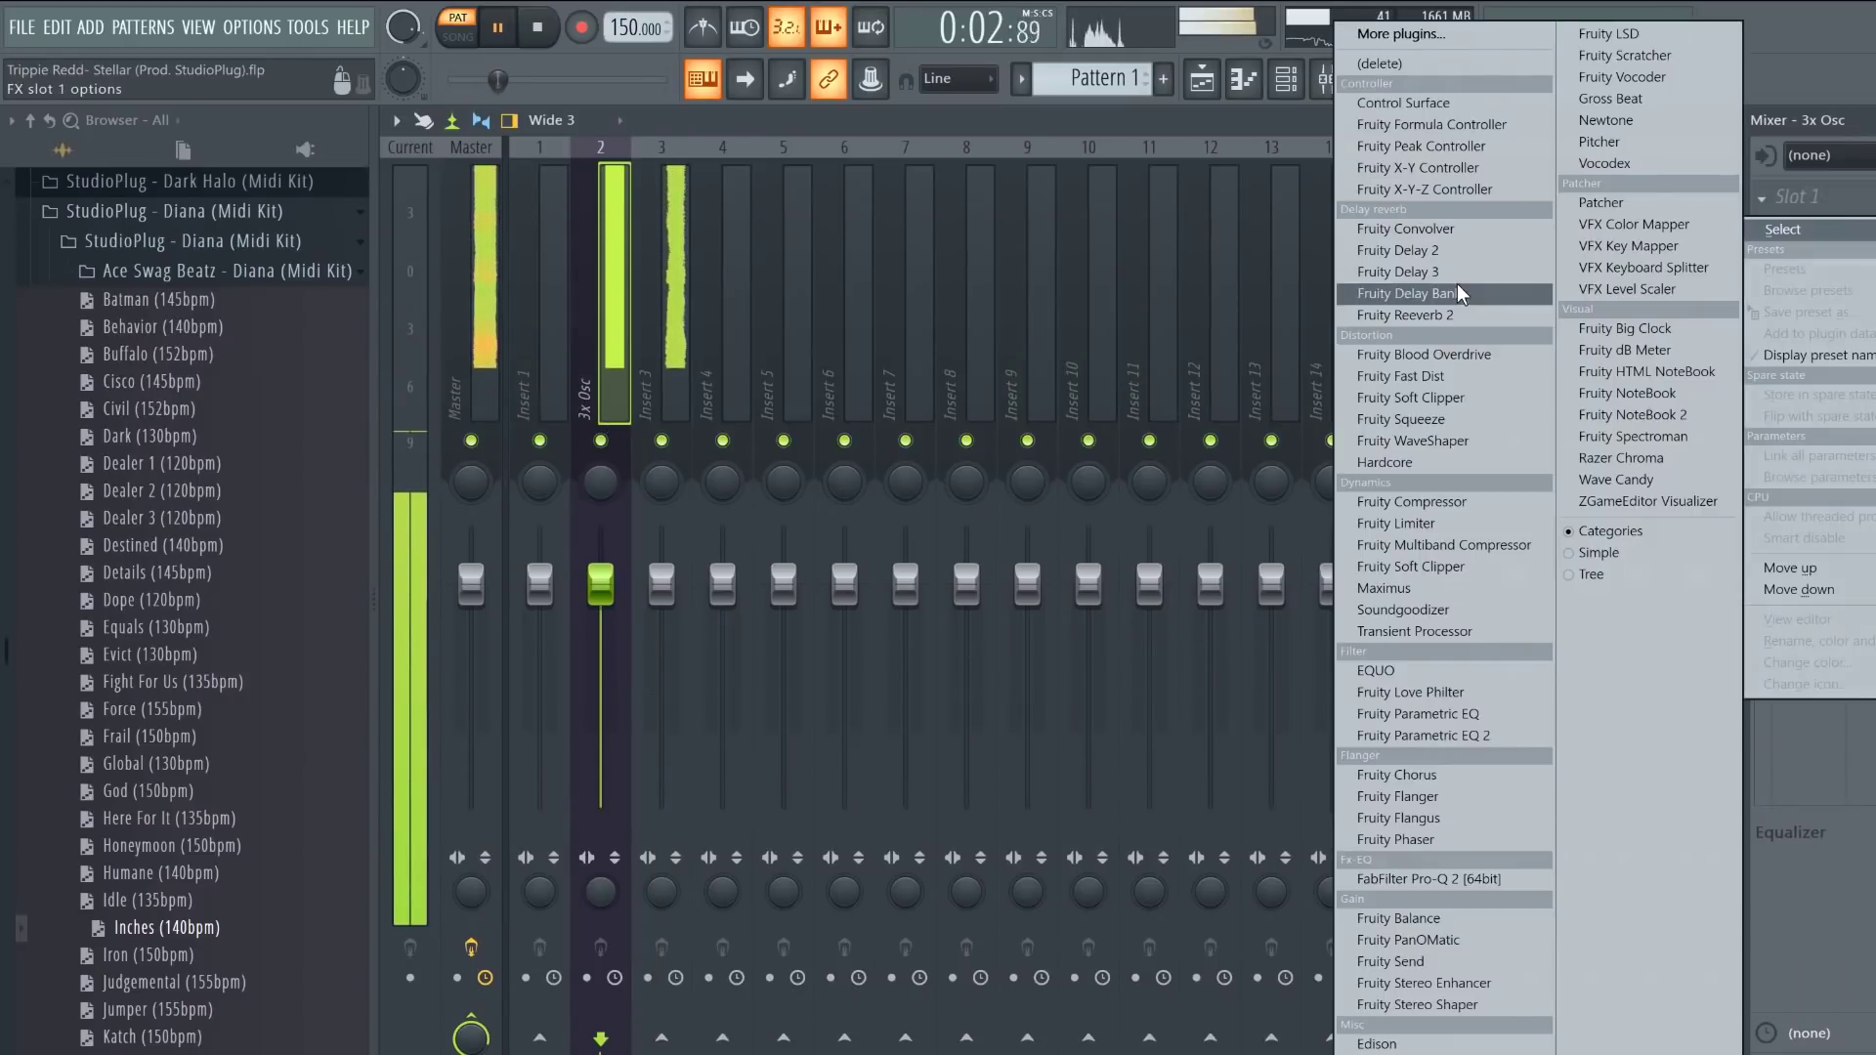
pyautogui.click(1412, 372)
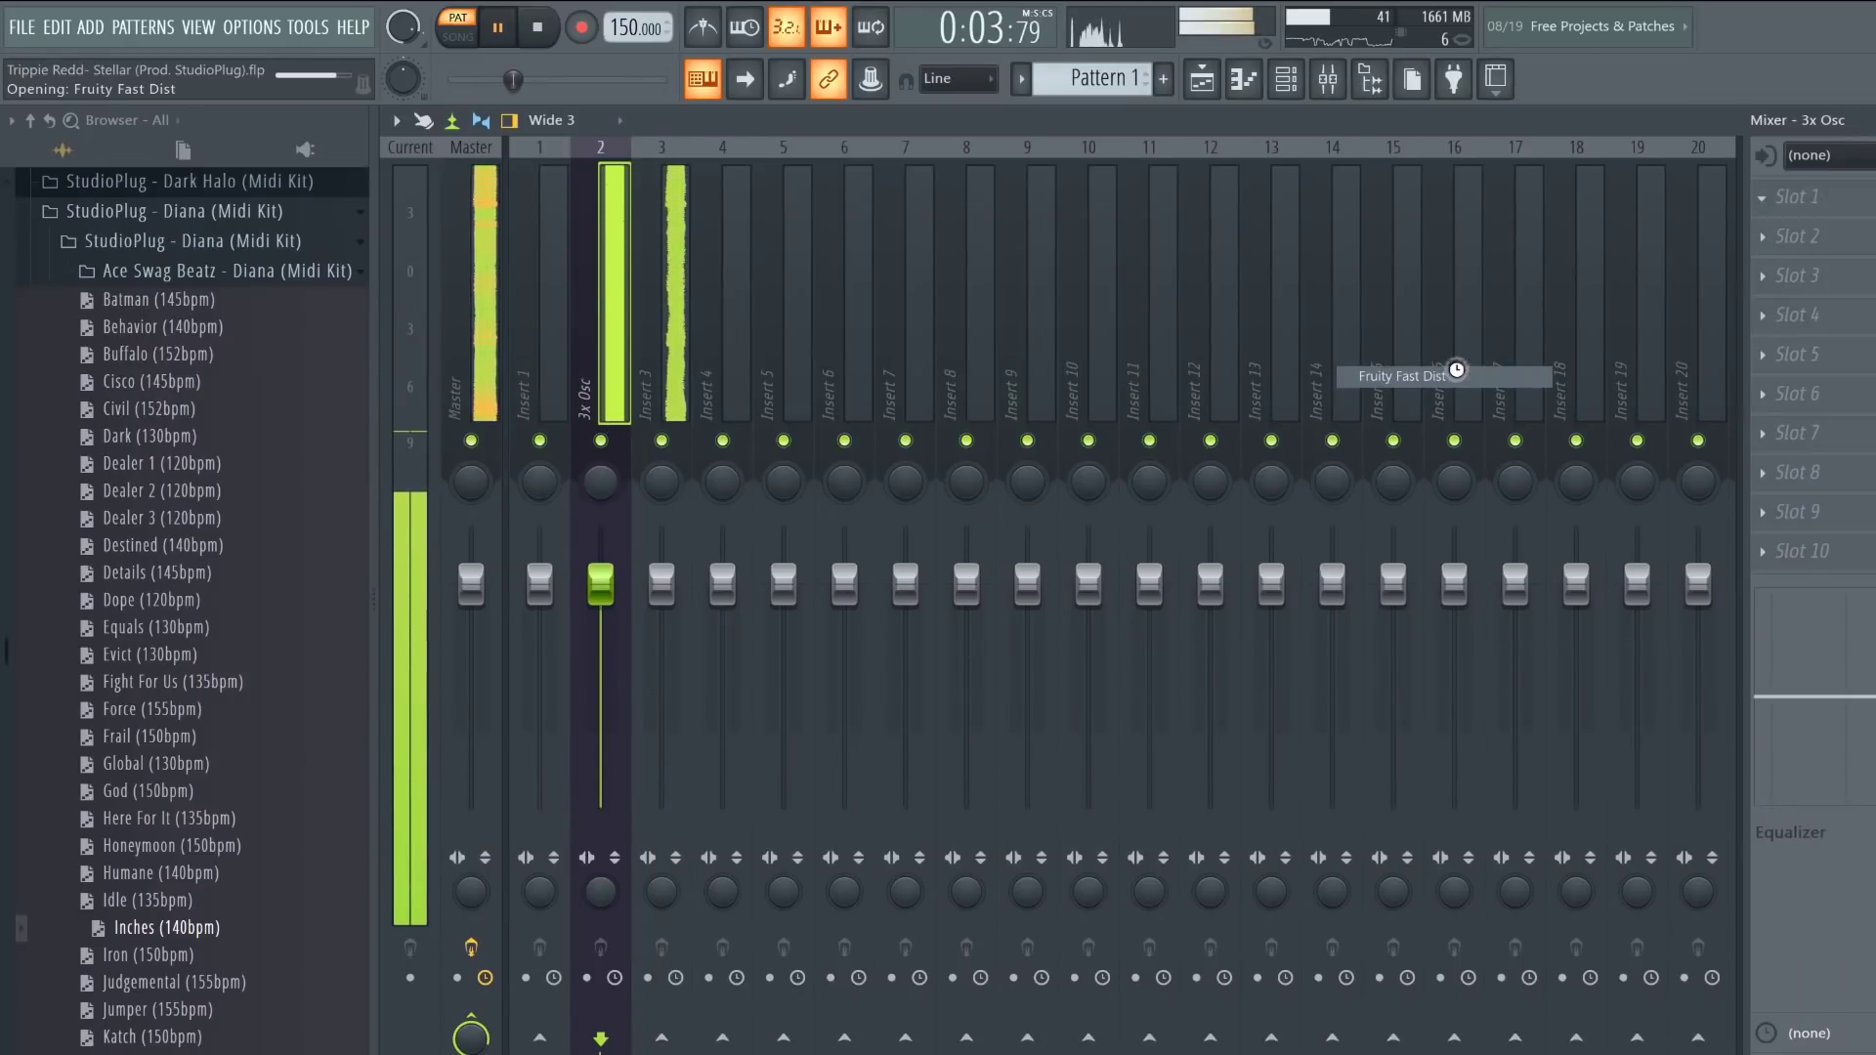
# Step: Lower the 3x Osc mixer track to about -11.9 dB with Insert 3 muted, and bring Insert 3 back at about -17.1 dB
pyautogui.click(614, 342)
pyautogui.click(662, 440)
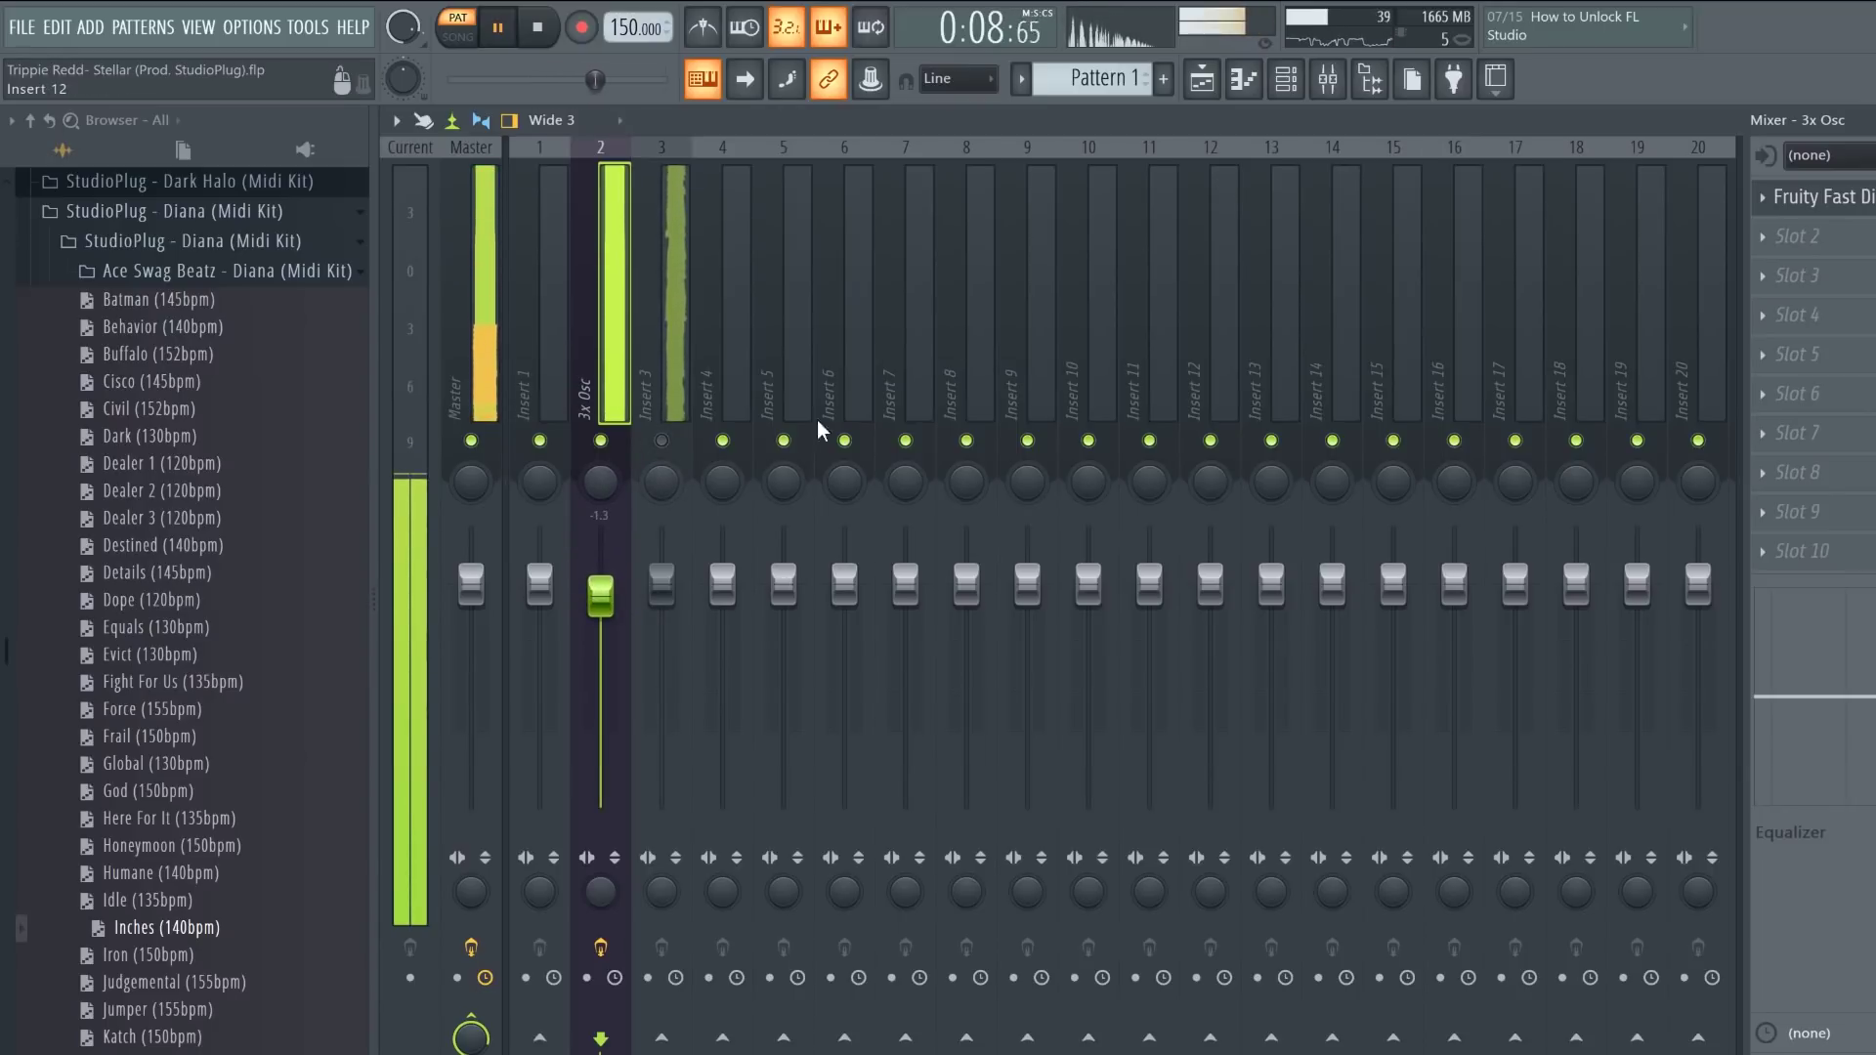
pyautogui.moveTo(601, 616); pyautogui.dragTo(600, 667)
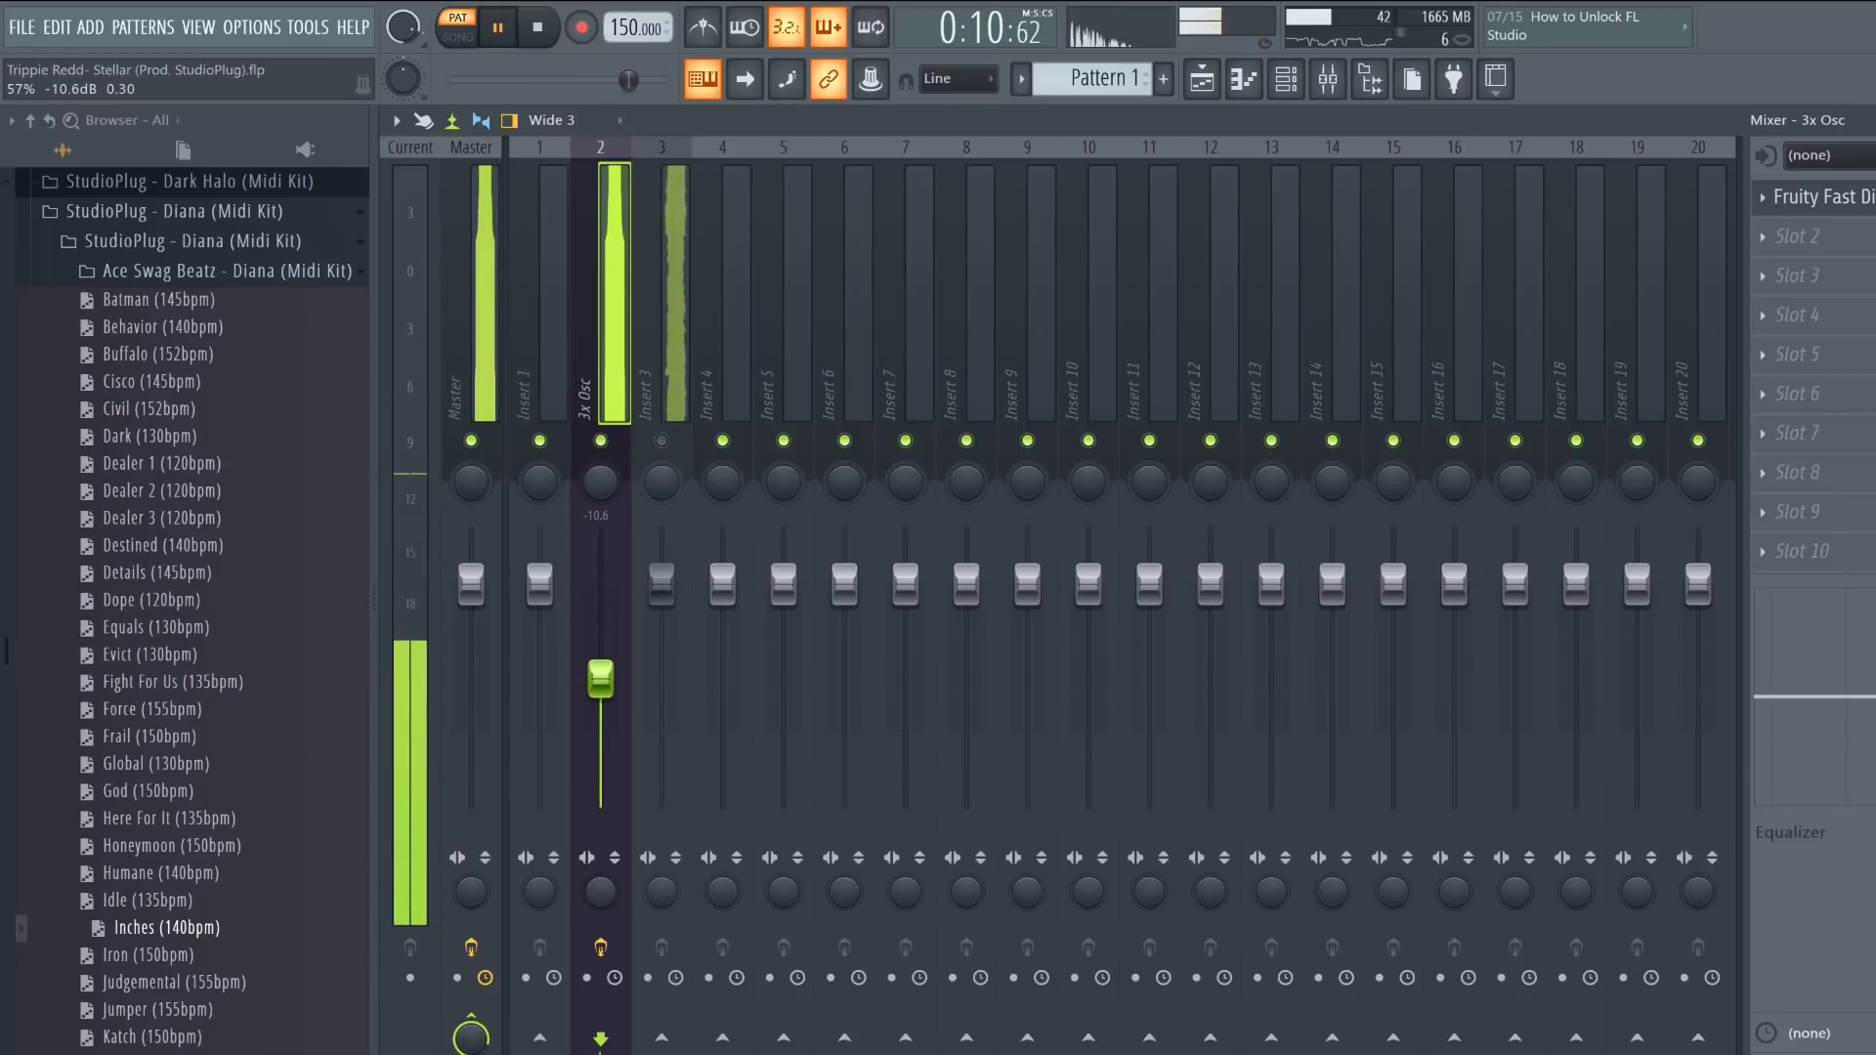
pyautogui.click(662, 441)
pyautogui.moveTo(662, 585); pyautogui.dragTo(662, 708)
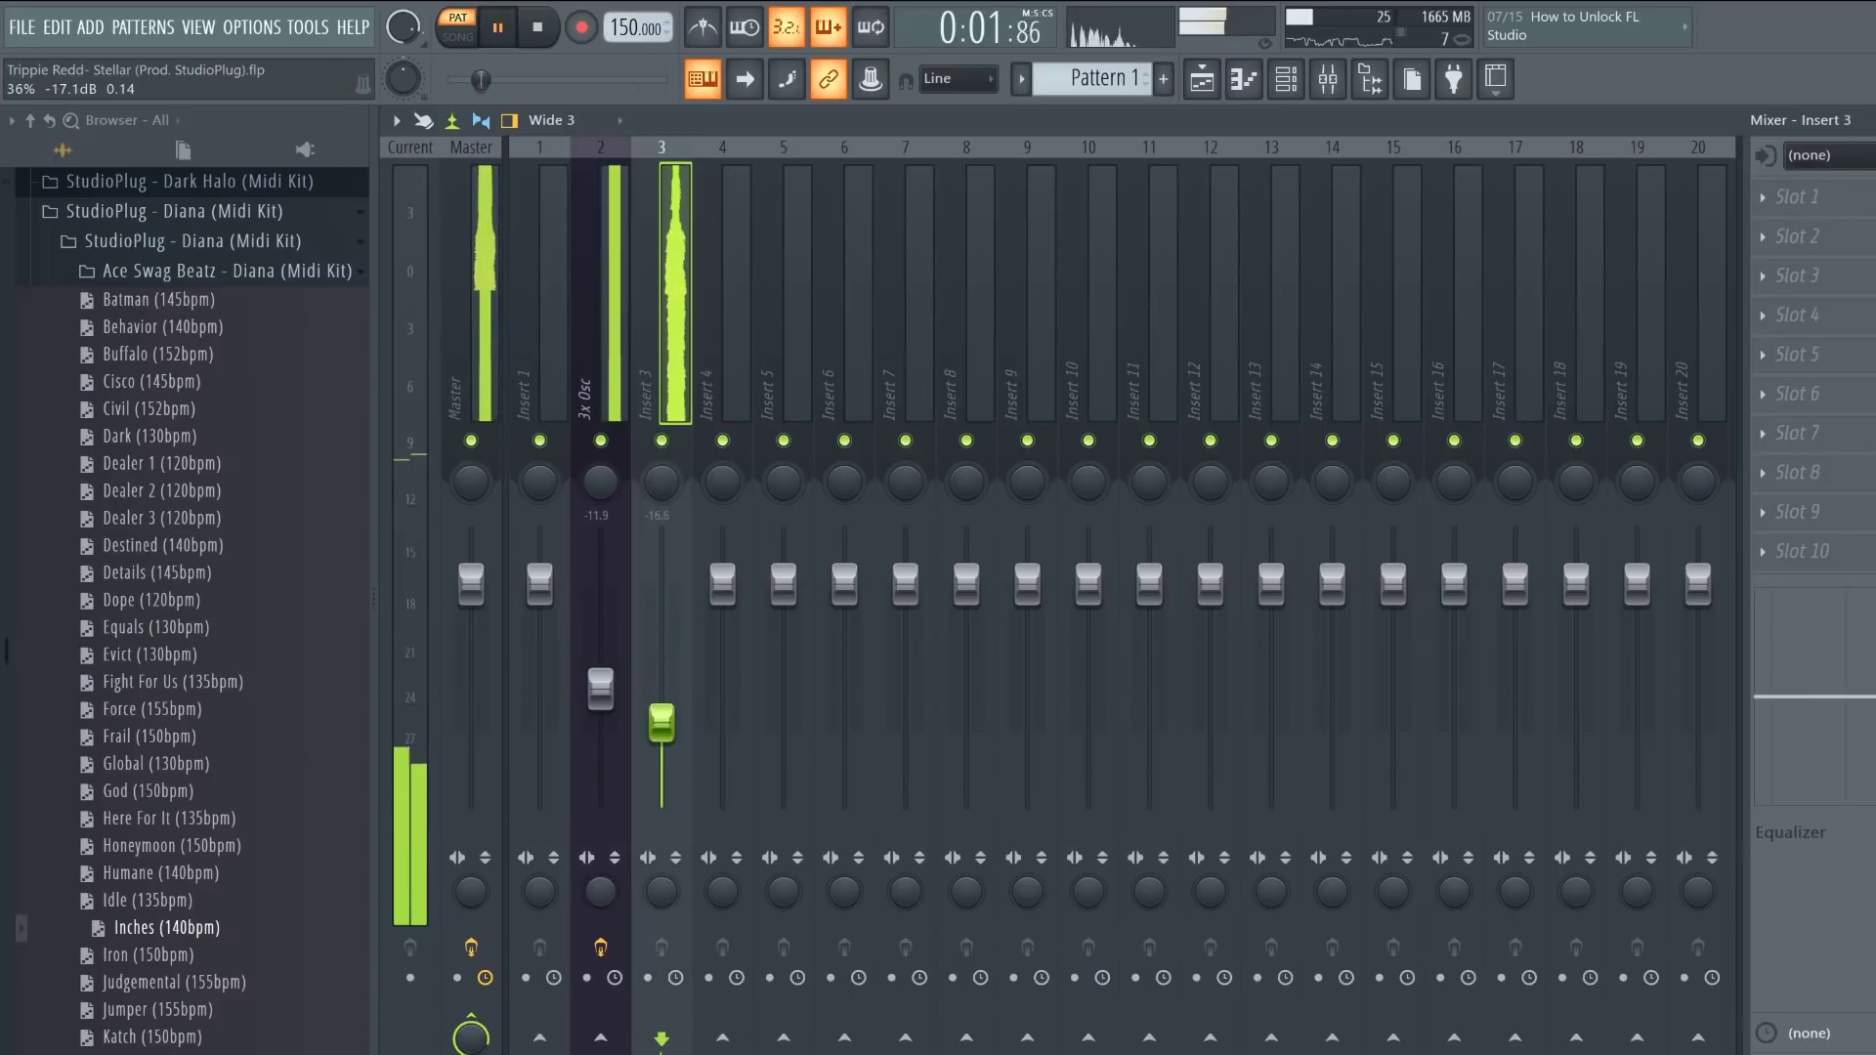
# Step: Unmute the Piano, lower Insert 1 to about -11.1 dB and fine-tune Insert 3 to about -17.3 dB, selecting the 3x Osc track
pyautogui.click(1286, 78)
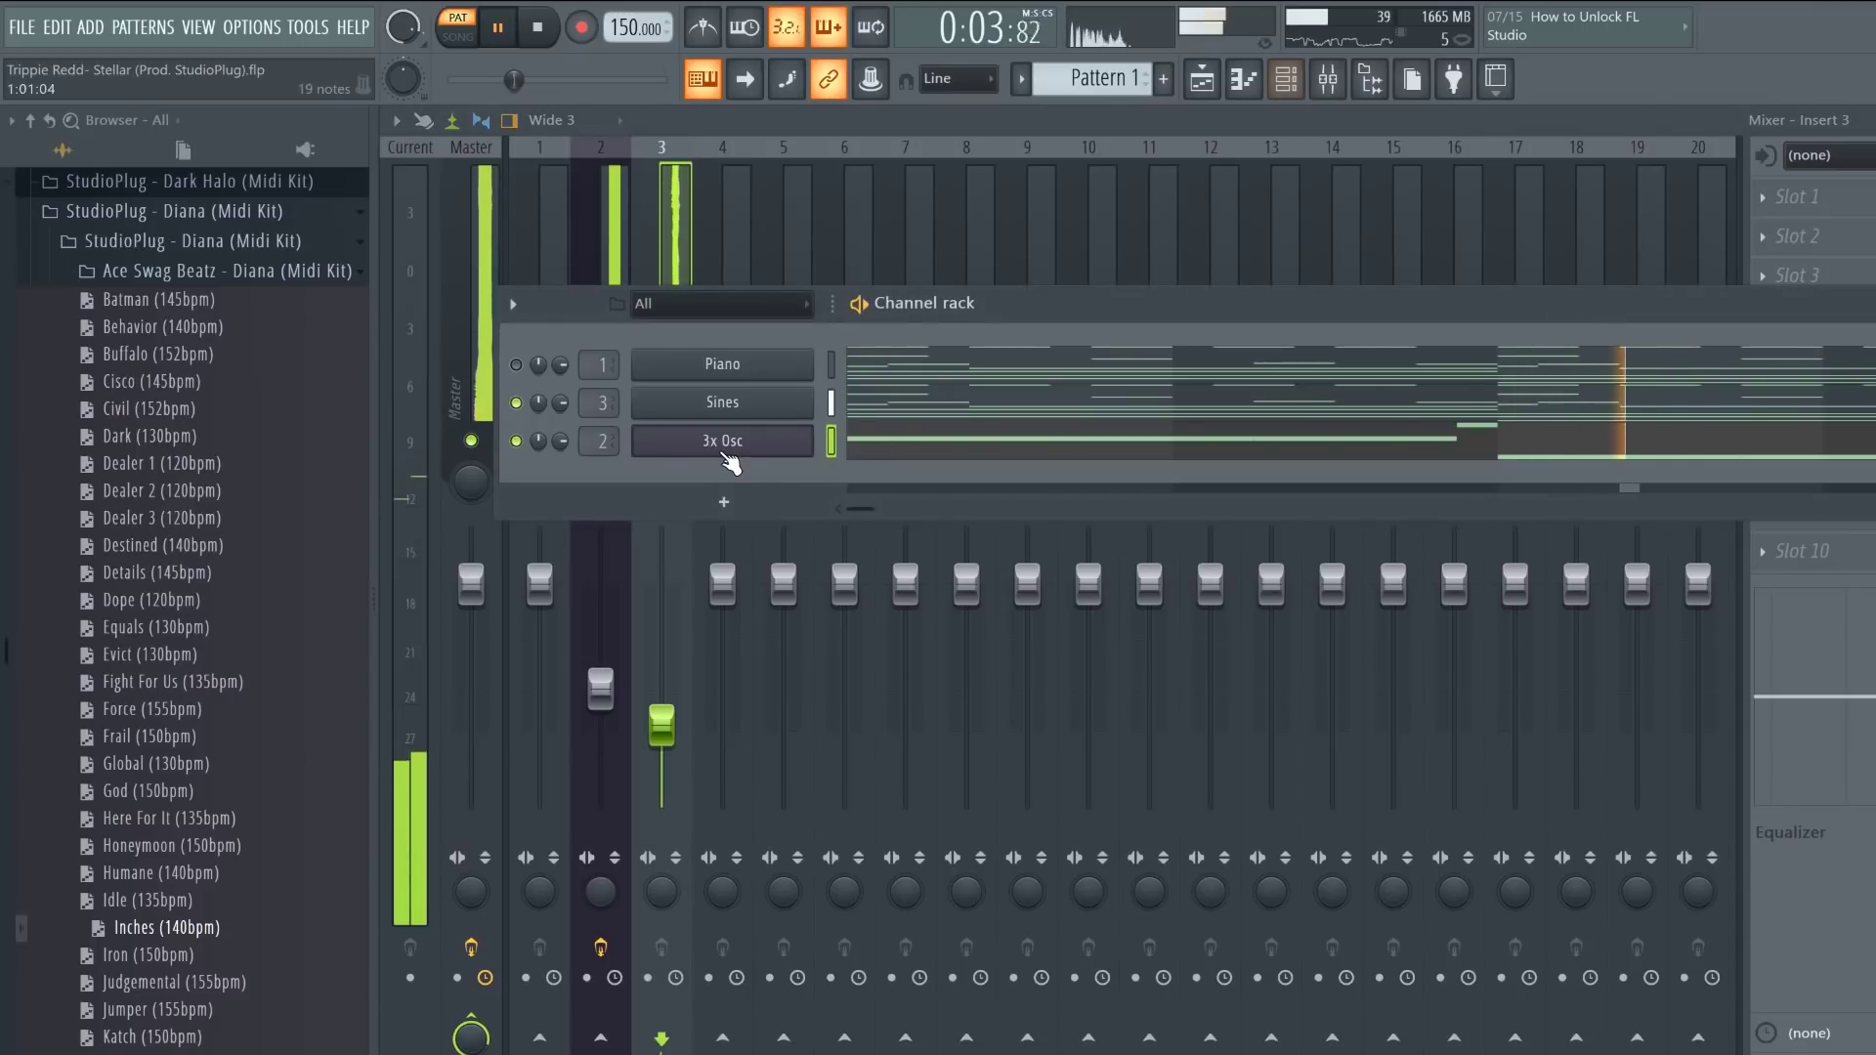
pyautogui.click(559, 237)
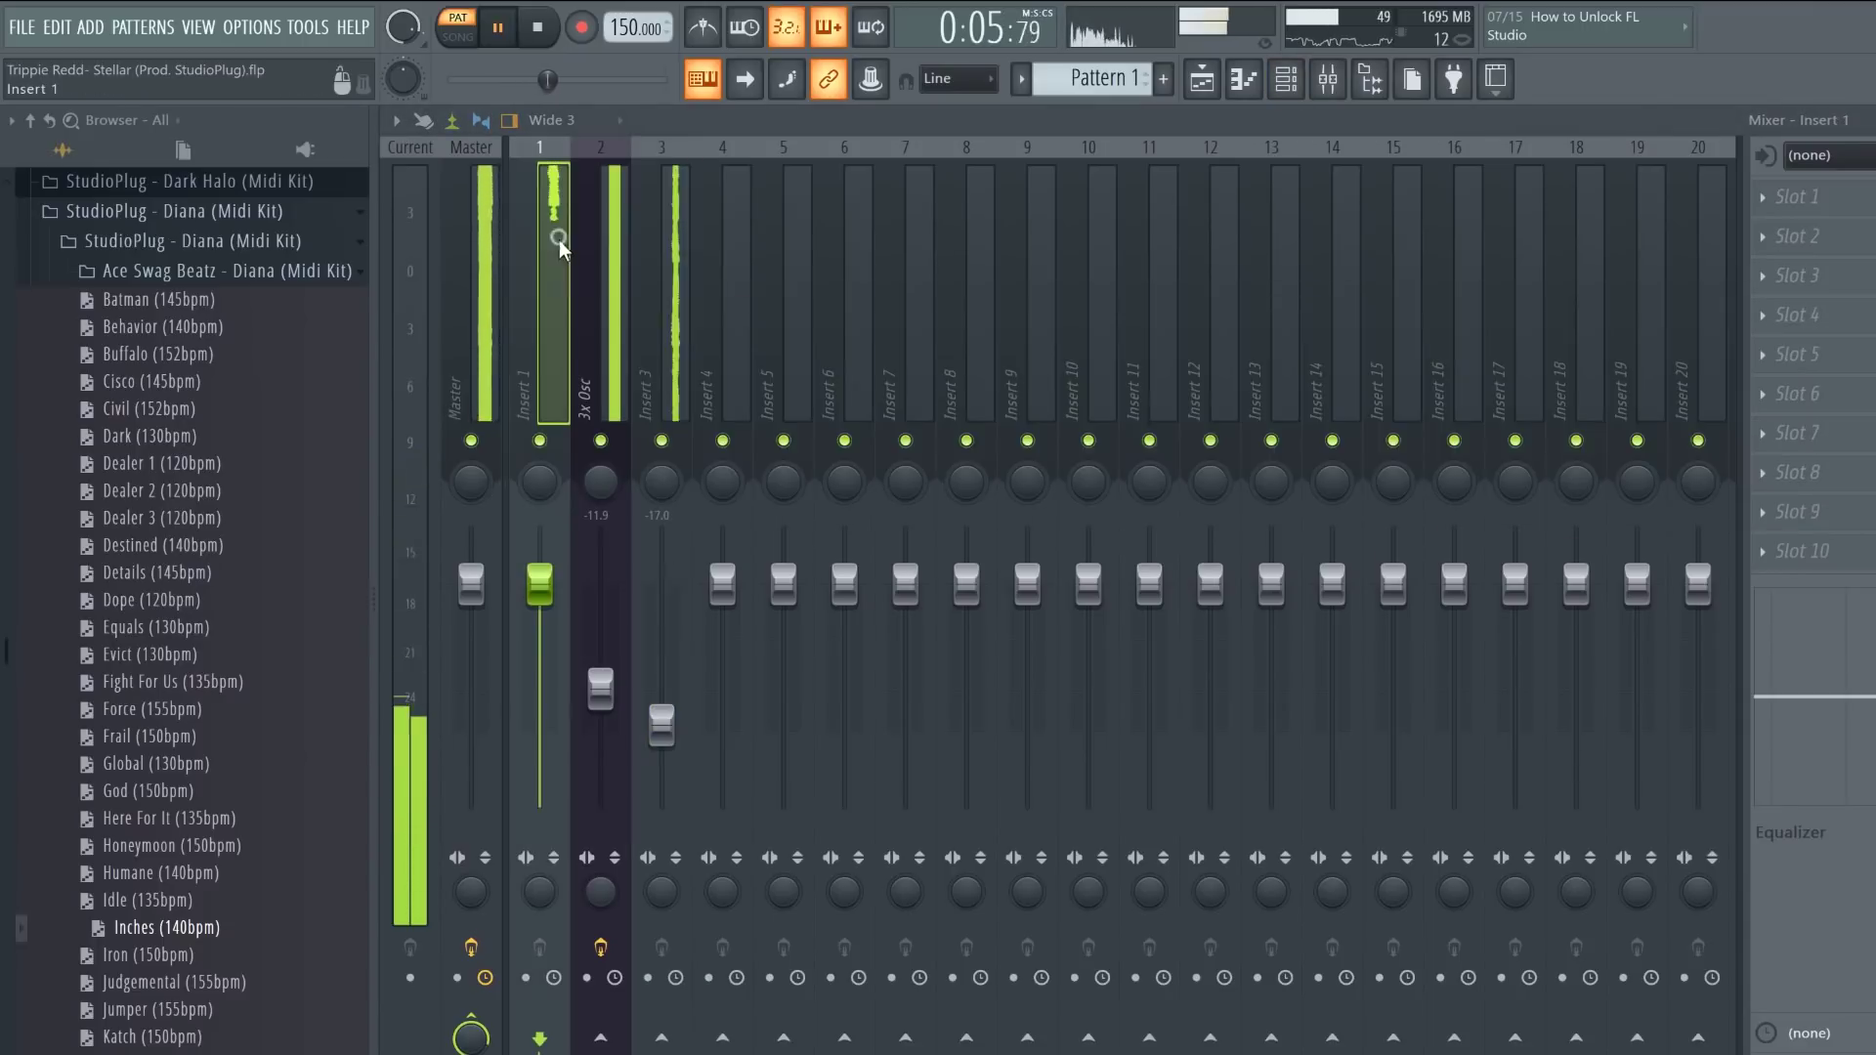
pyautogui.moveTo(539, 584); pyautogui.dragTo(539, 669)
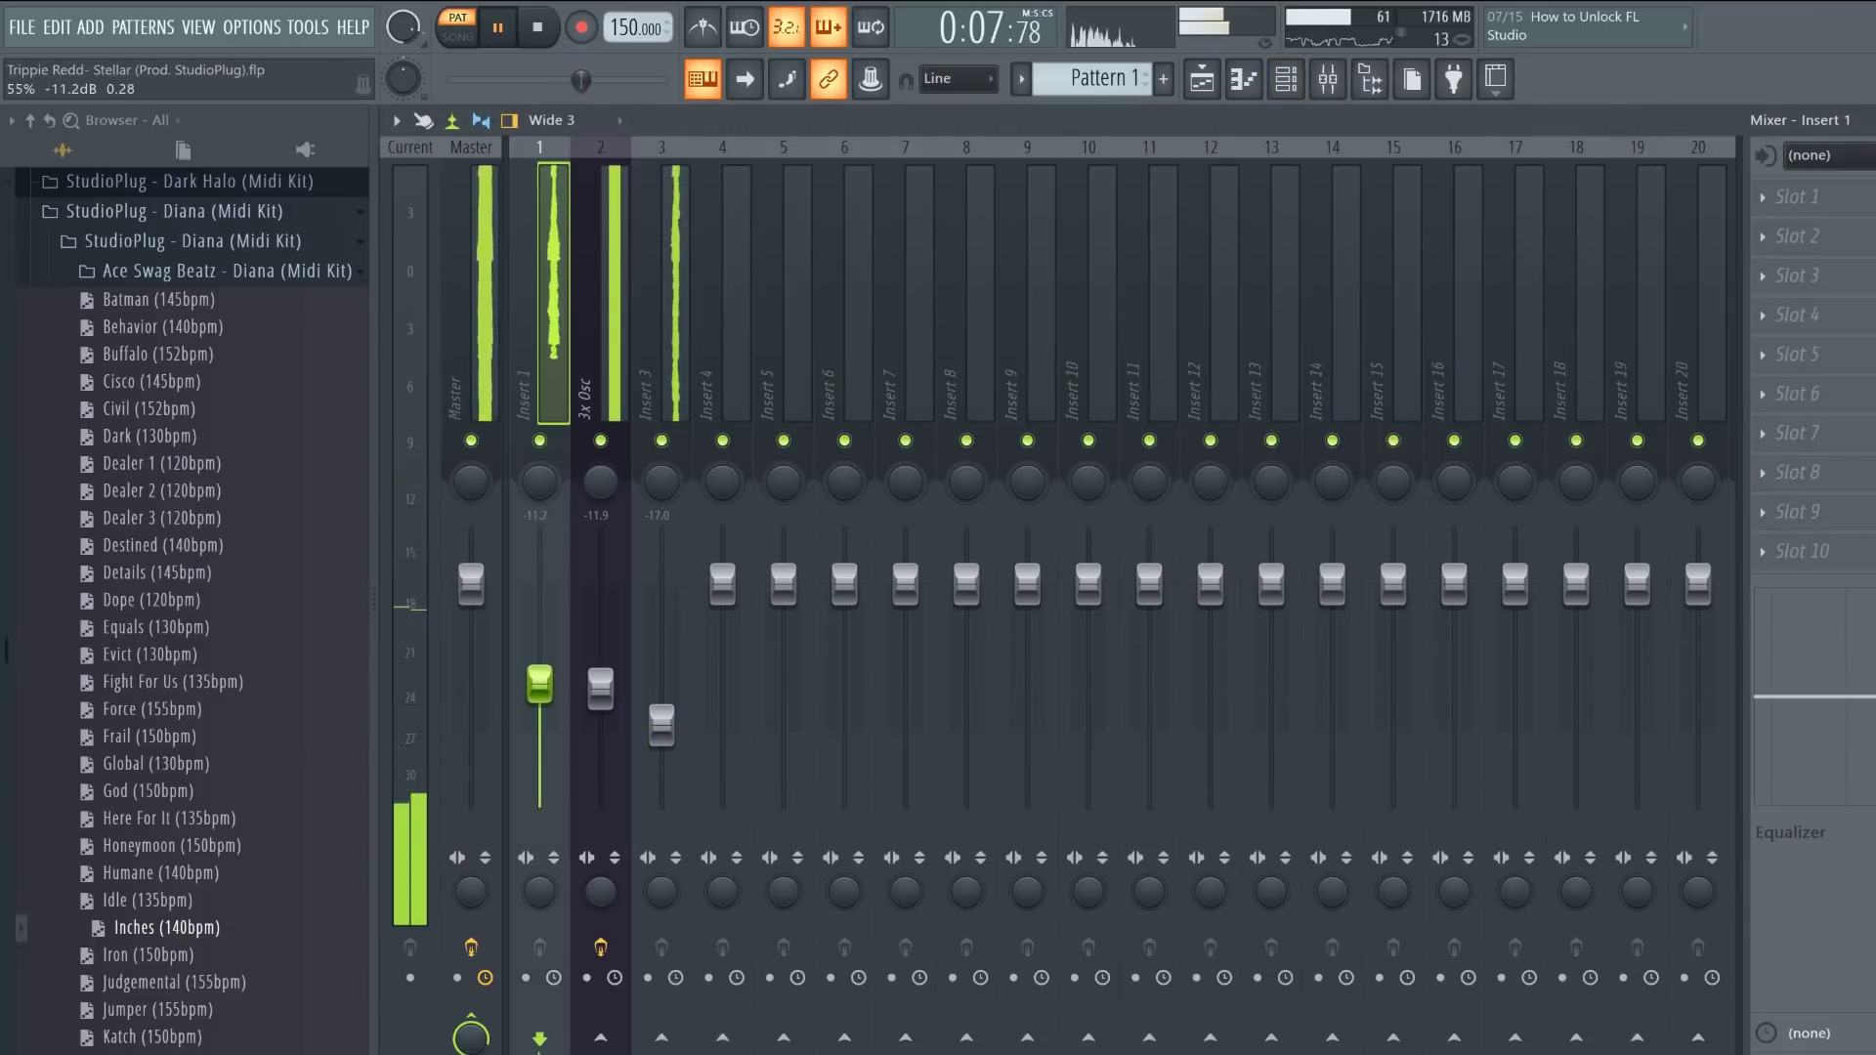
pyautogui.moveTo(662, 723); pyautogui.dragTo(662, 725)
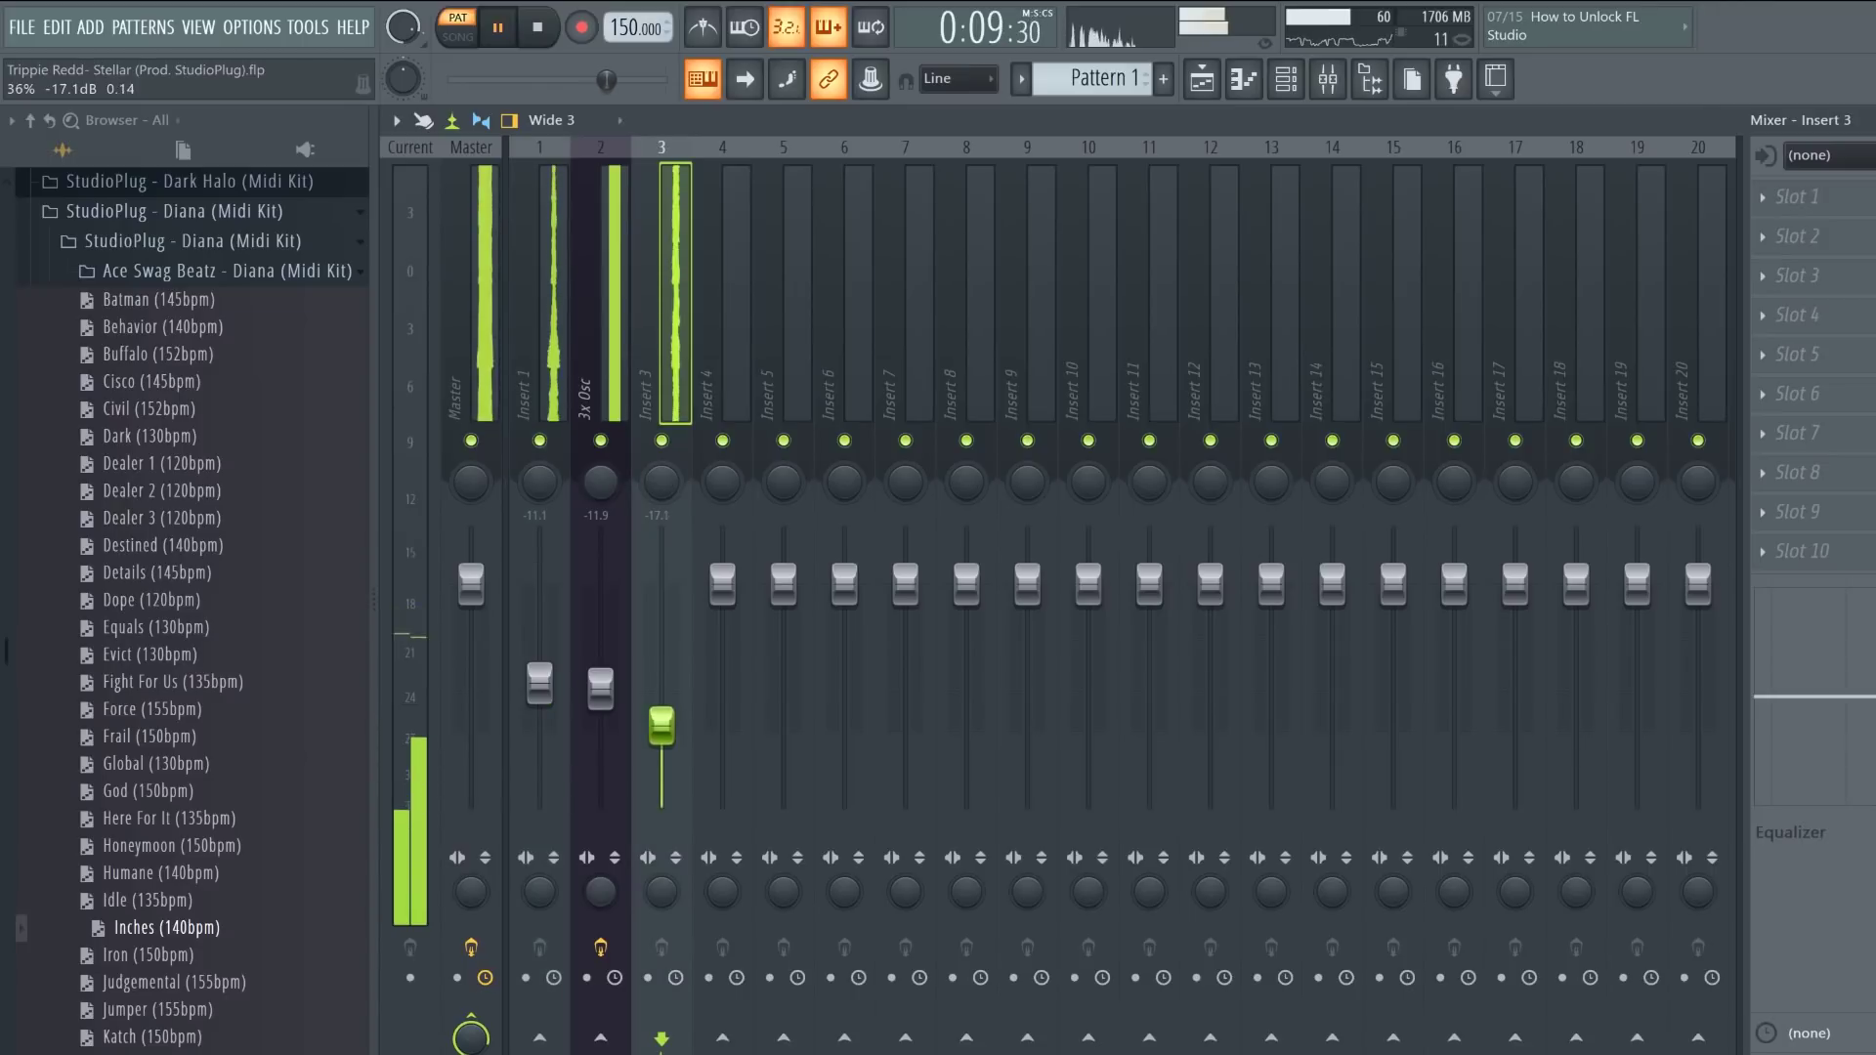
pyautogui.click(600, 396)
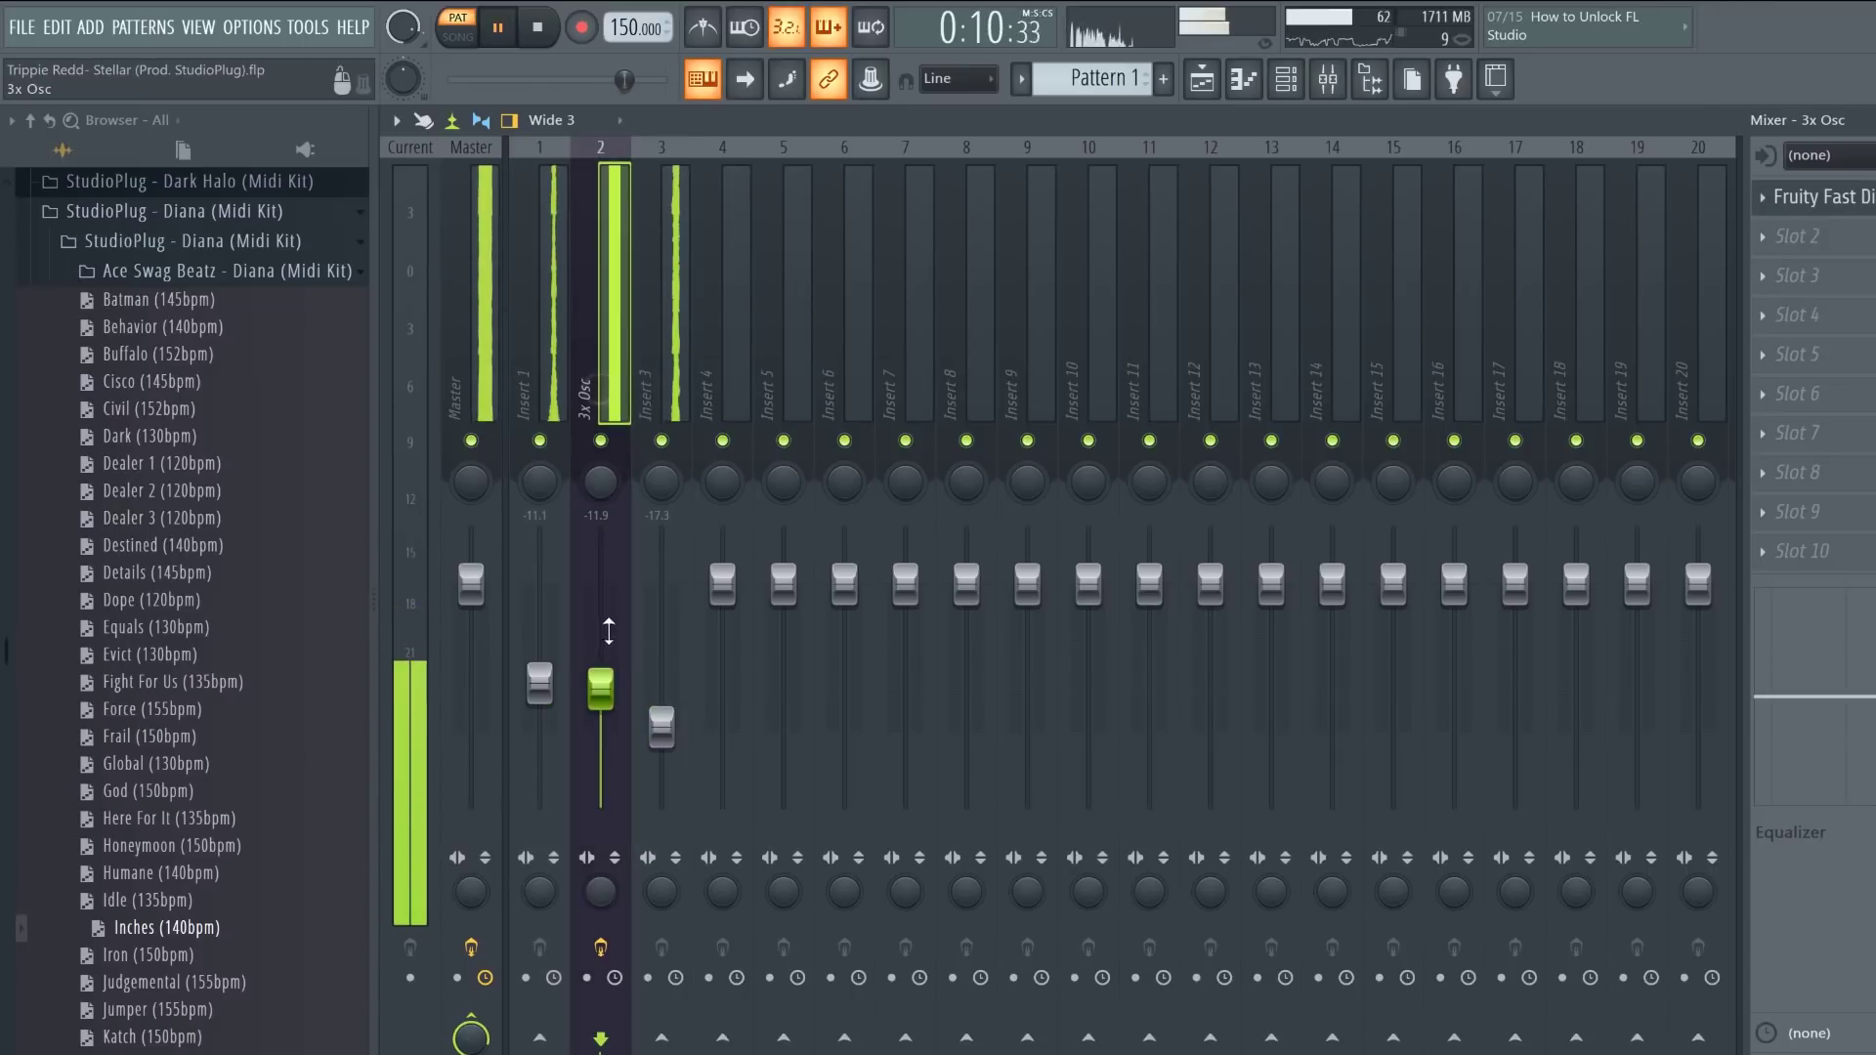
# Step: Add Fruity parametric EQ 2 to the 3x Osc track's second slot, cut its extremes, boost bass and highs, and lower the track to about -15.0 dB
pyautogui.click(1862, 252)
pyautogui.click(1402, 733)
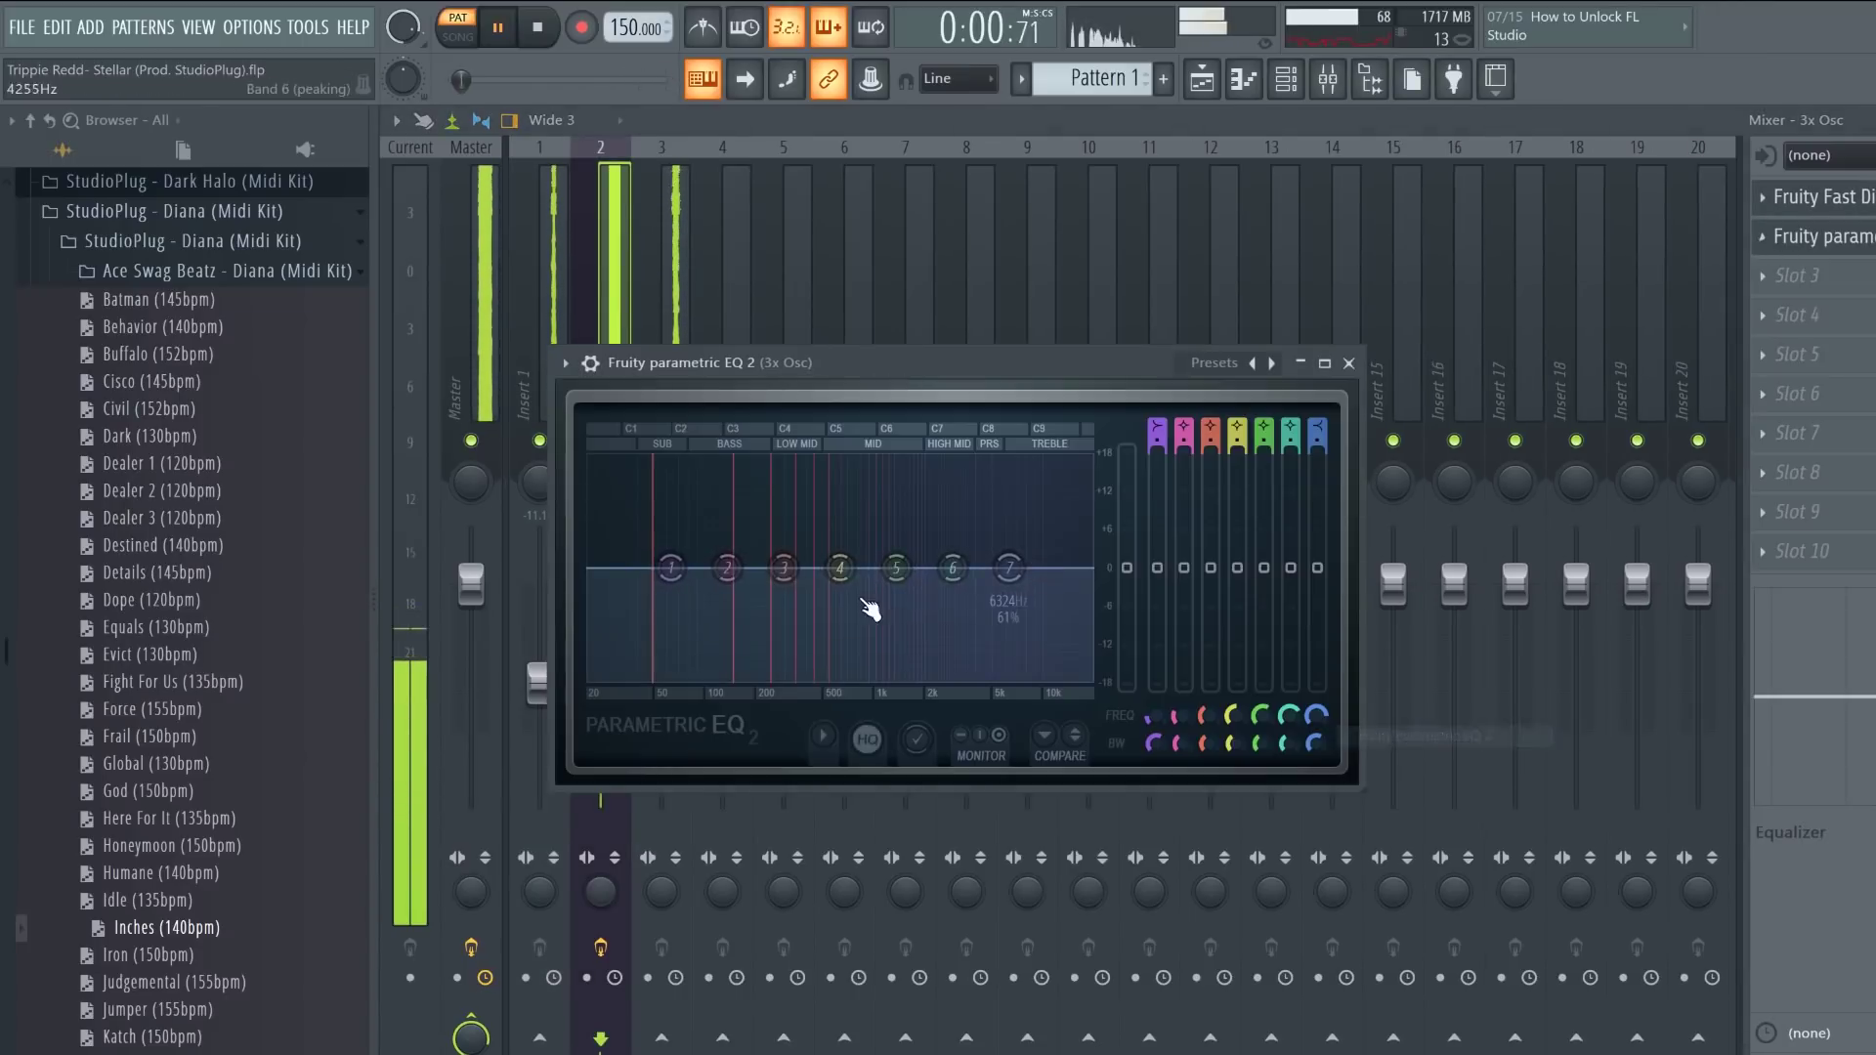
pyautogui.moveTo(783, 568); pyautogui.dragTo(590, 678)
pyautogui.moveTo(1009, 568); pyautogui.dragTo(1011, 680)
pyautogui.moveTo(953, 568); pyautogui.dragTo(1092, 678)
pyautogui.moveTo(840, 568); pyautogui.dragTo(1010, 506)
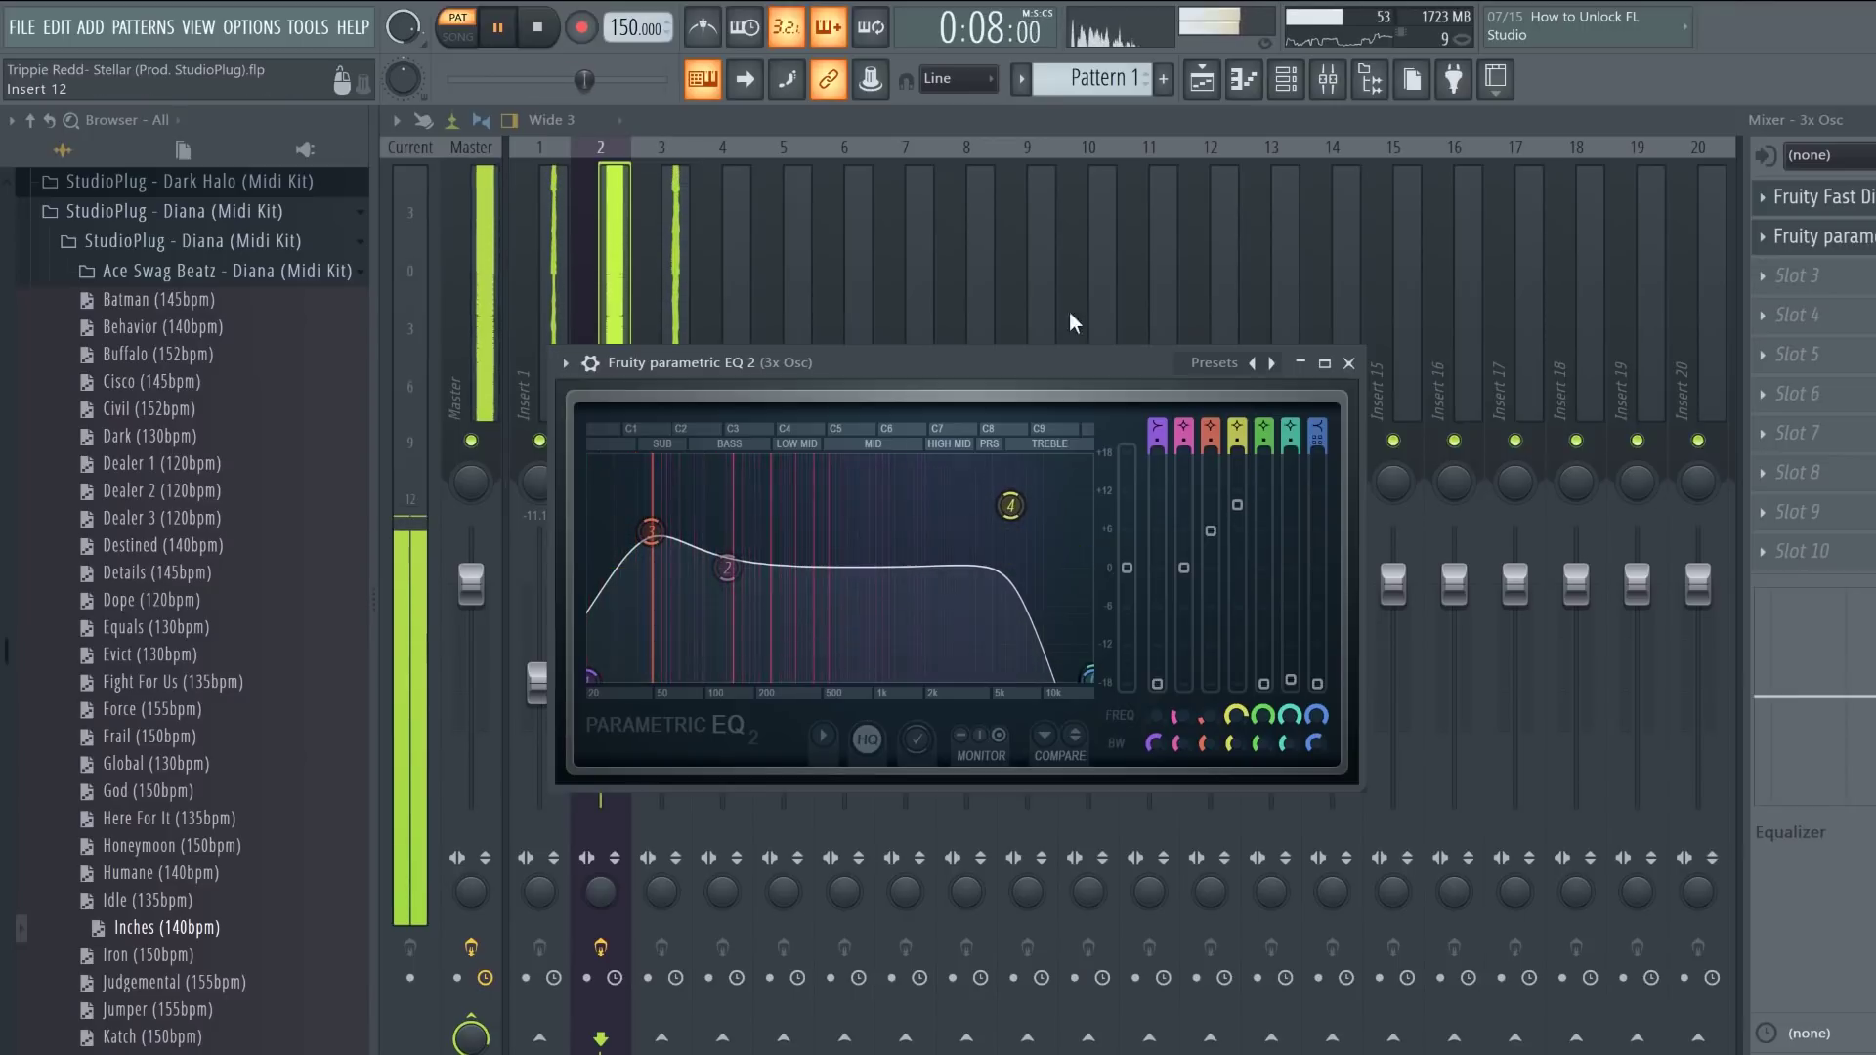
pyautogui.click(596, 297)
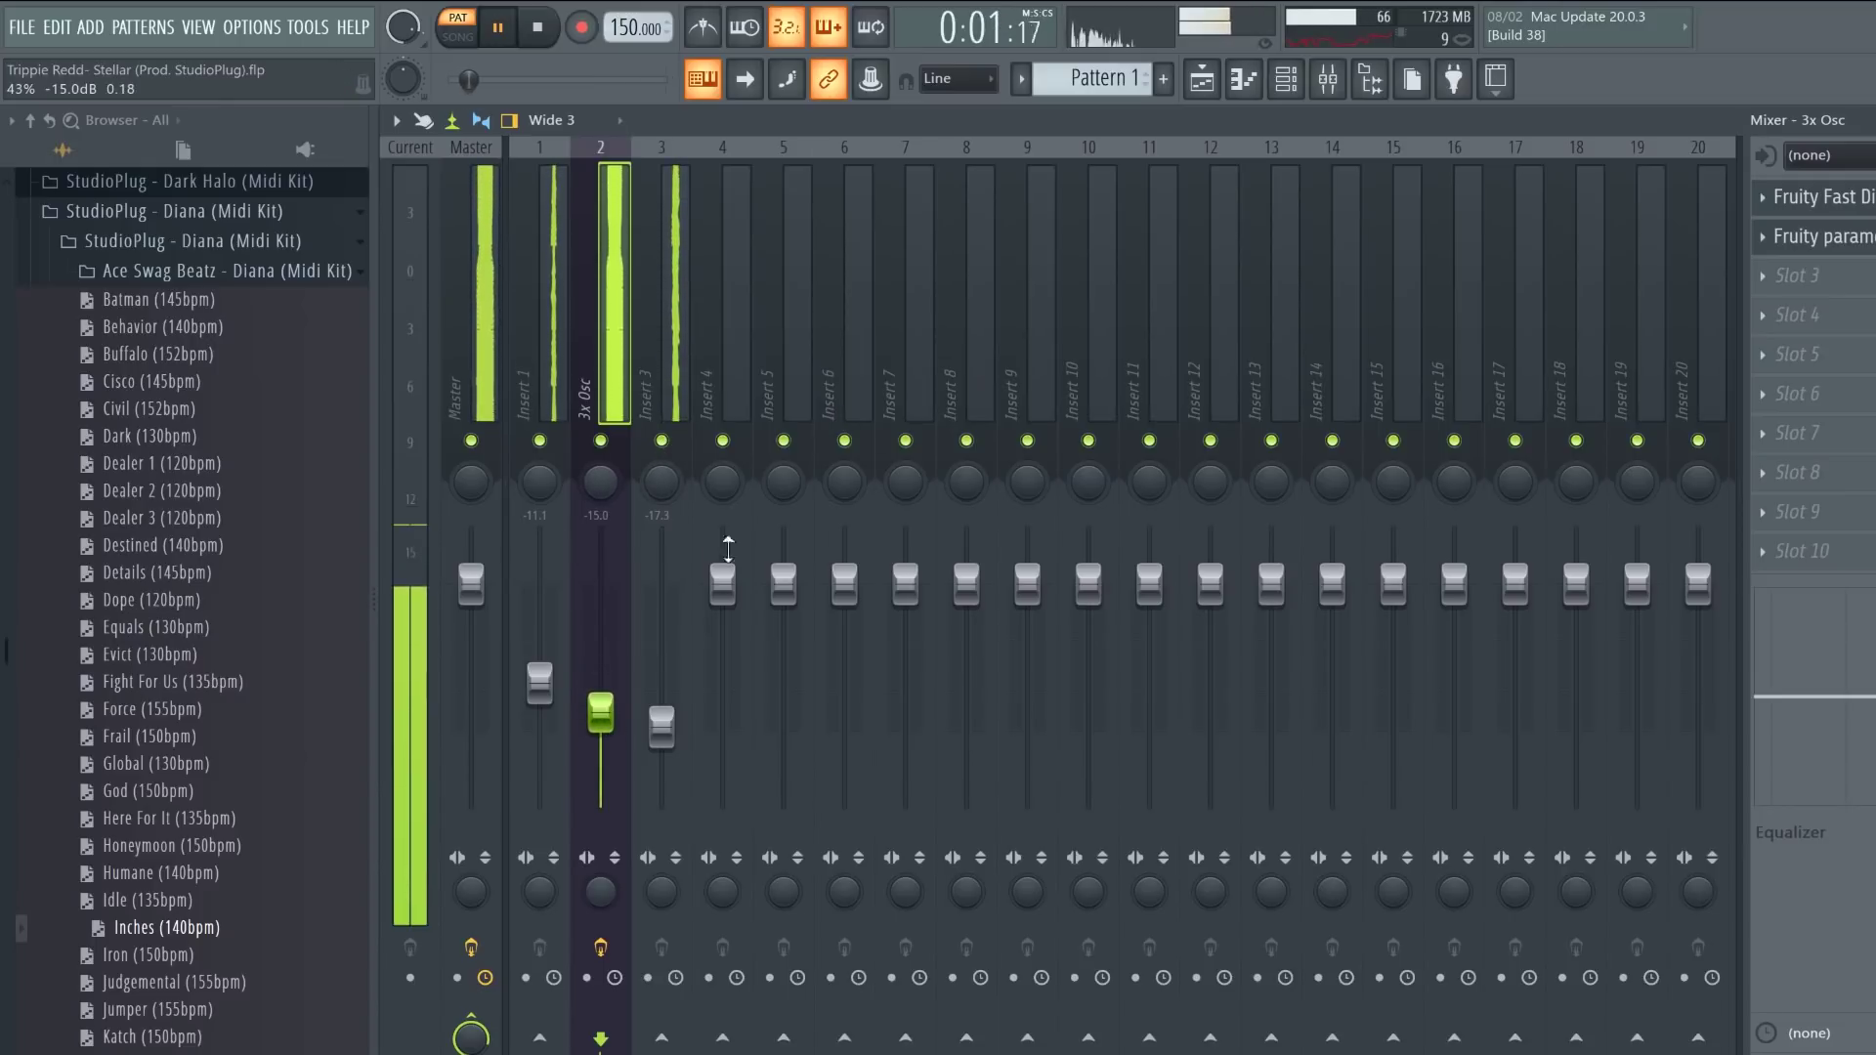
pyautogui.press('space')
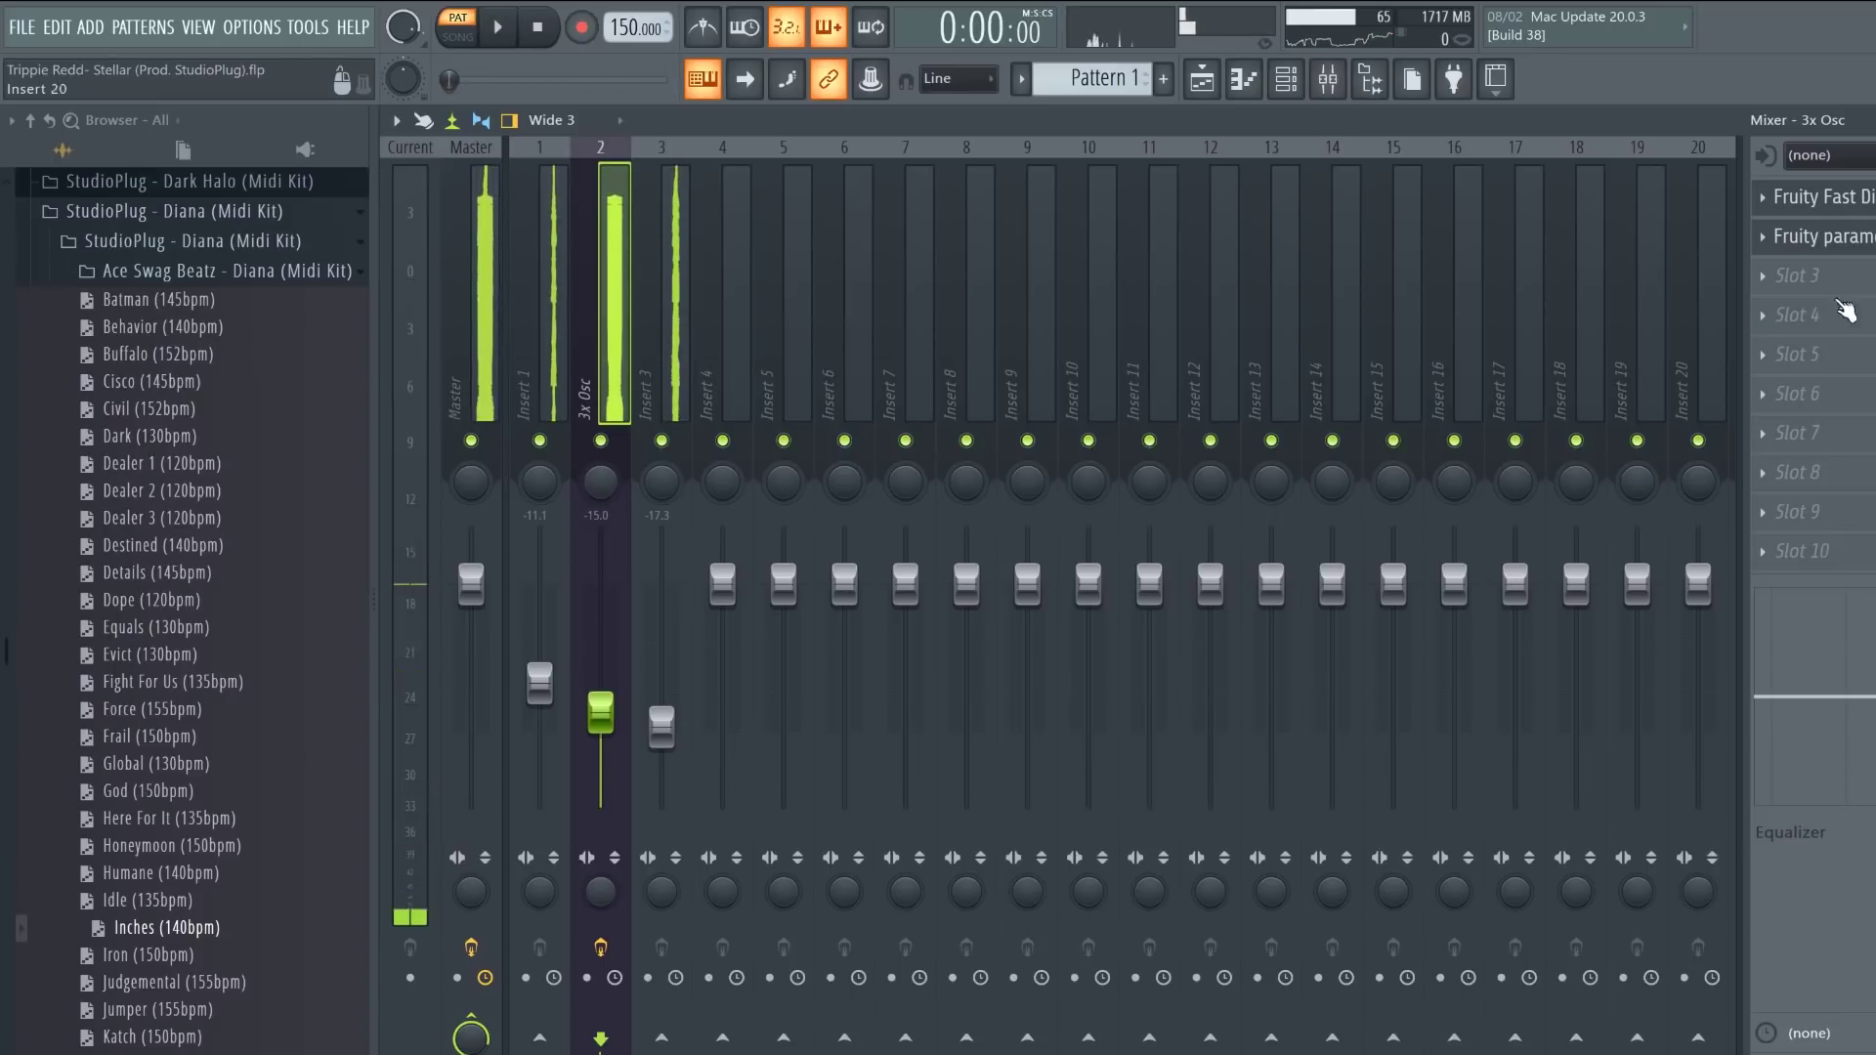
# Step: Reset bands 5 and 6 of the 3x Osc EQ and reduce the band 4 boost near 6.4 kHz while the pattern plays
pyautogui.click(1818, 237)
pyautogui.rightClick(1092, 678)
pyautogui.click(1107, 704)
pyautogui.press('space')
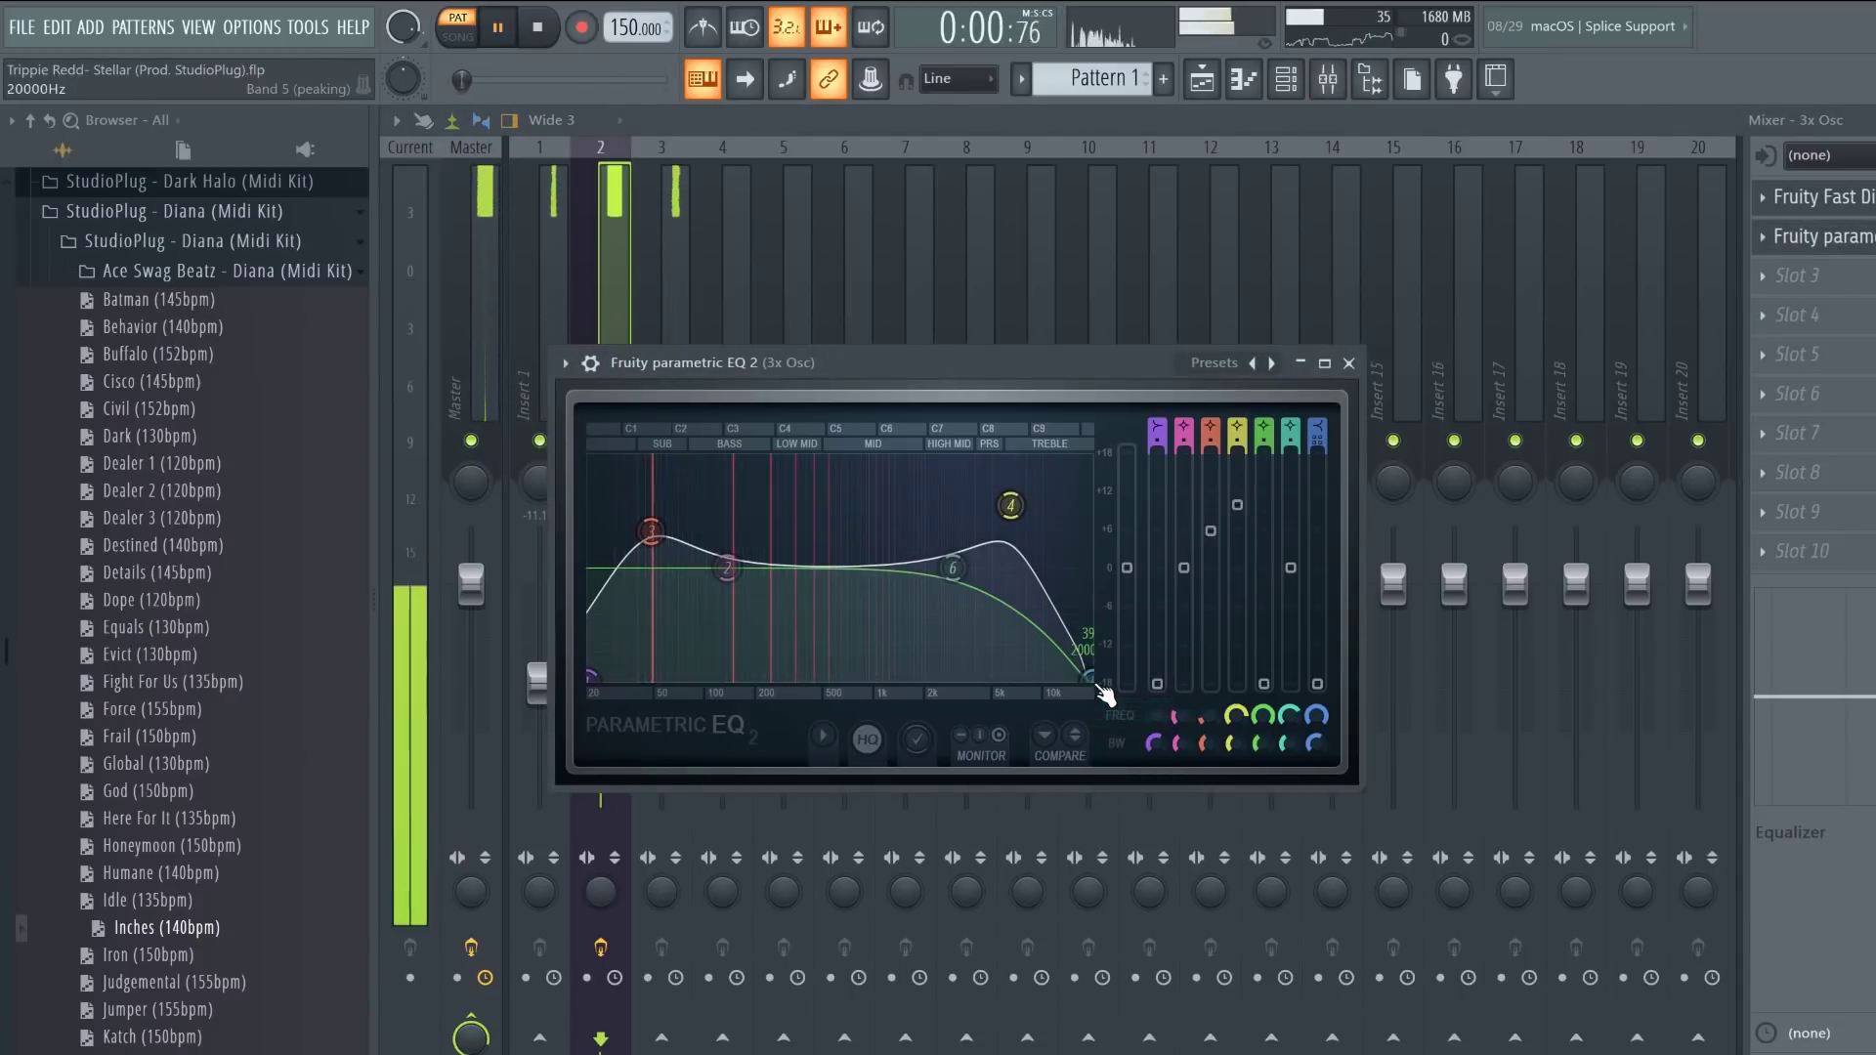
pyautogui.rightClick(1097, 685)
pyautogui.click(1102, 712)
pyautogui.moveTo(1011, 506); pyautogui.dragTo(1012, 539)
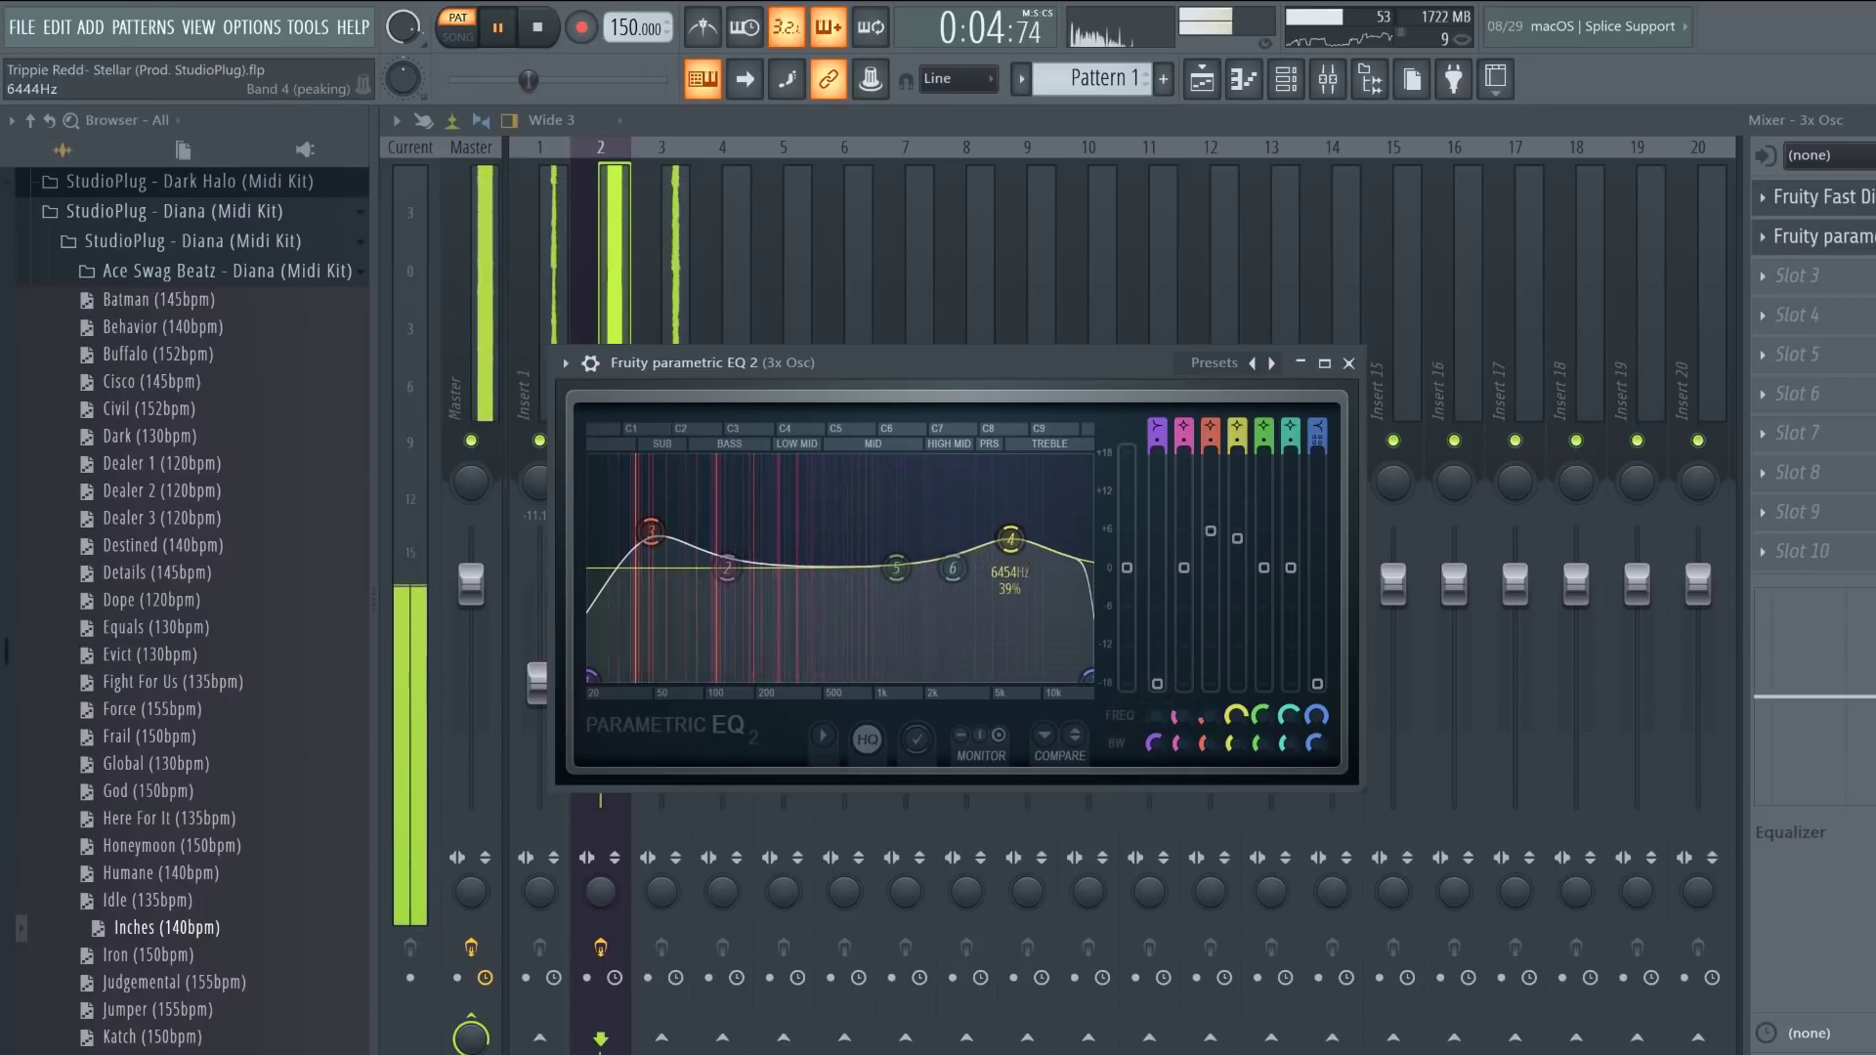
# Step: Open Fruity Fast Dist on the 3x Osc track and choose The Heat preset
pyautogui.click(1286, 78)
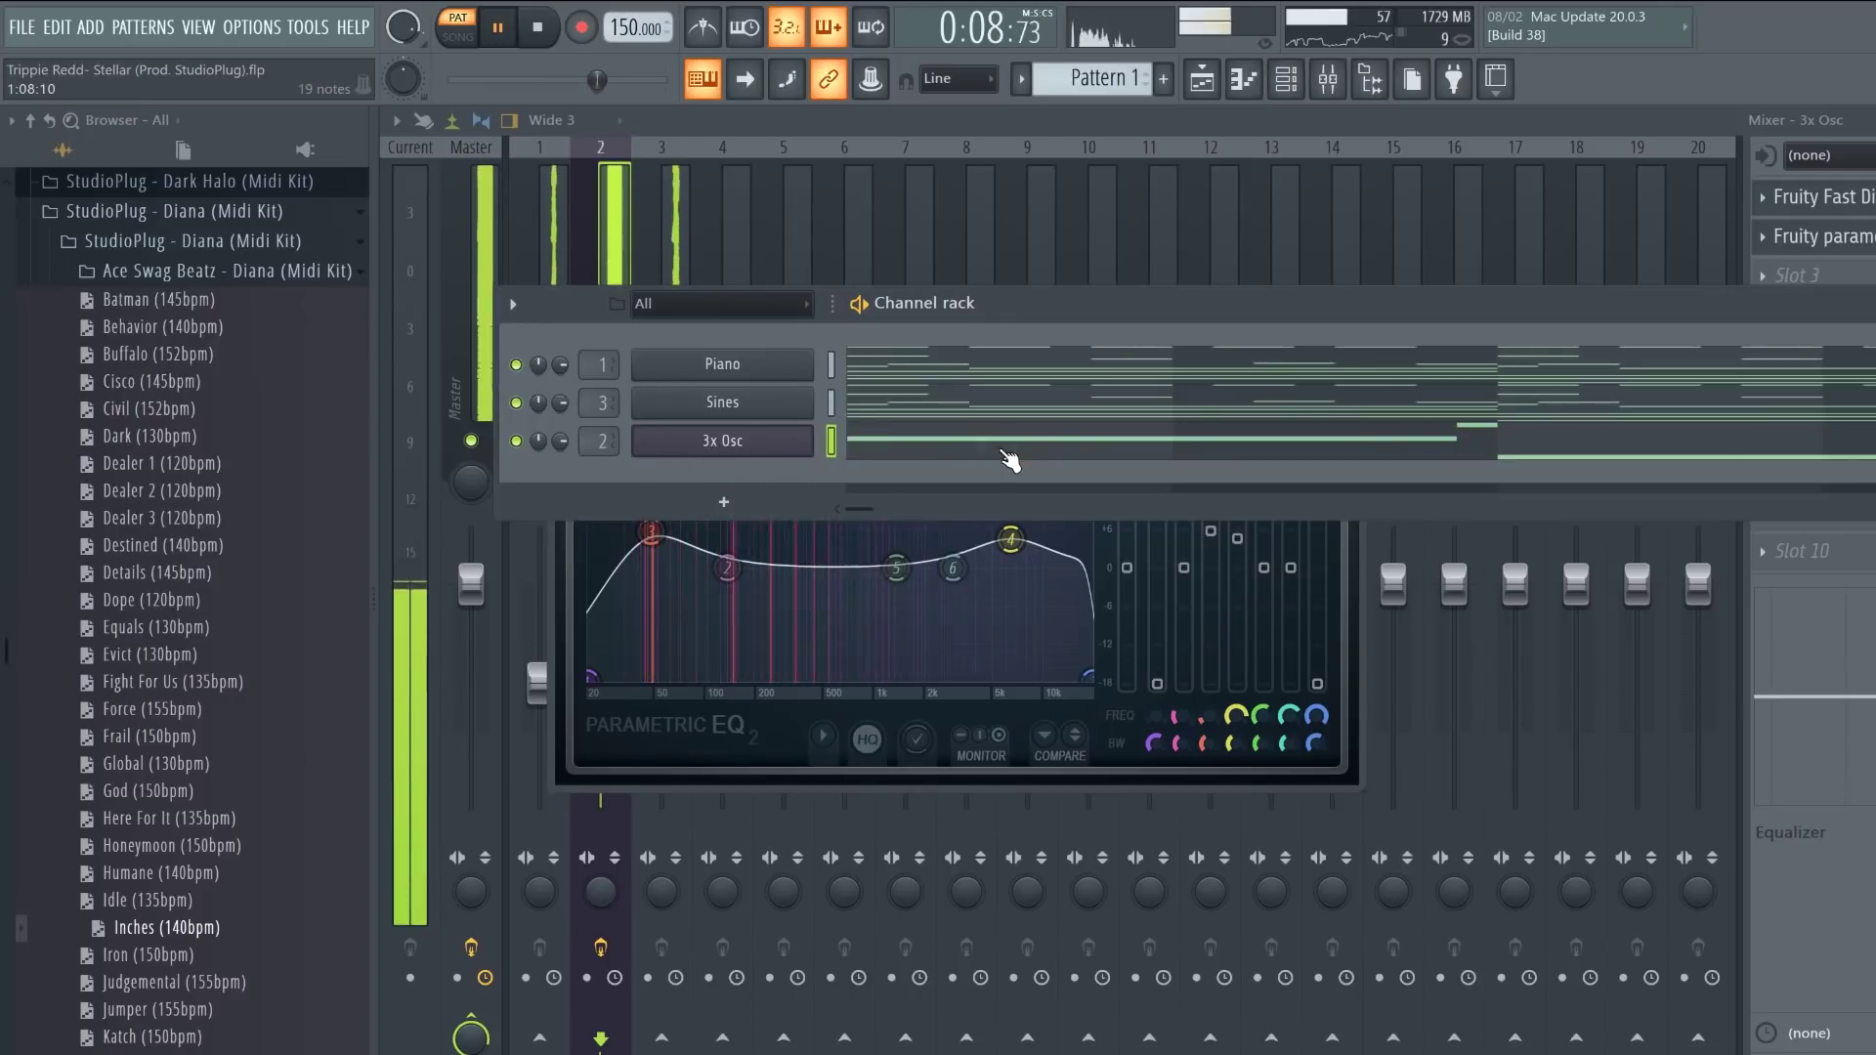
pyautogui.click(1830, 236)
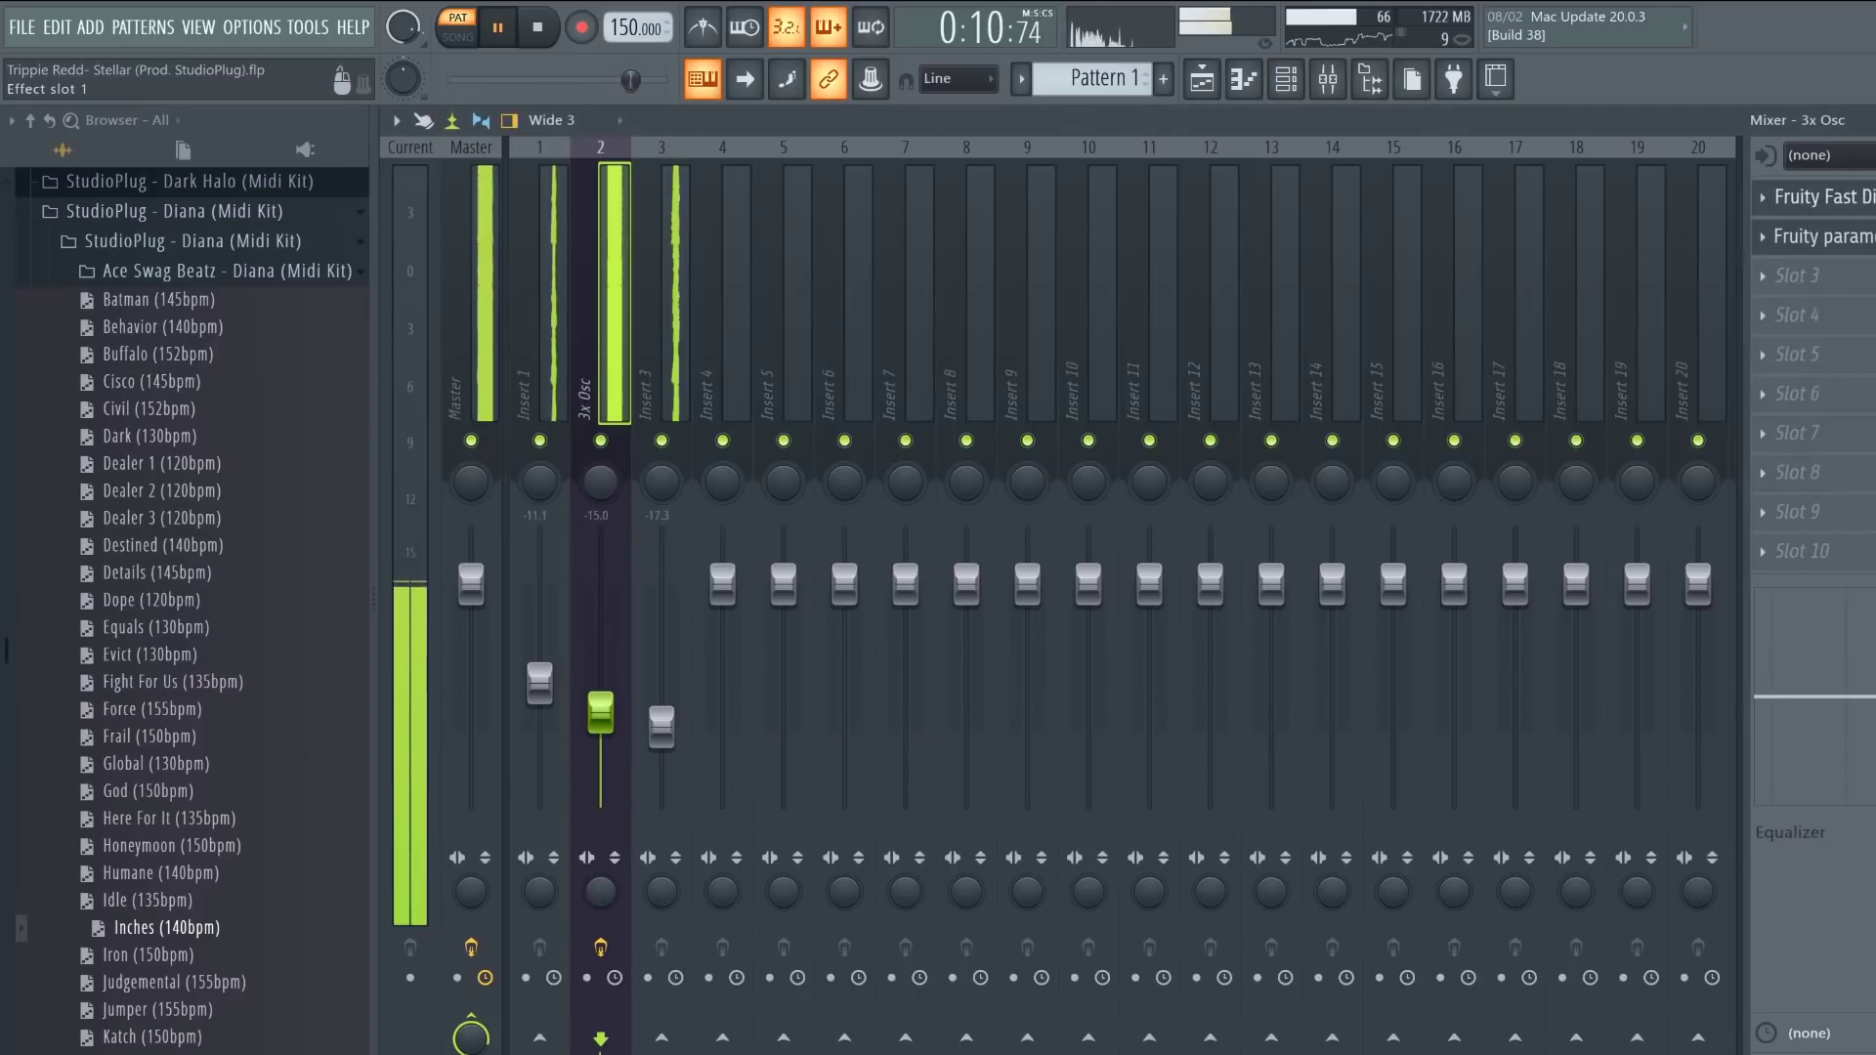
pyautogui.click(1829, 236)
pyautogui.click(1830, 197)
pyautogui.click(920, 378)
pyautogui.click(969, 519)
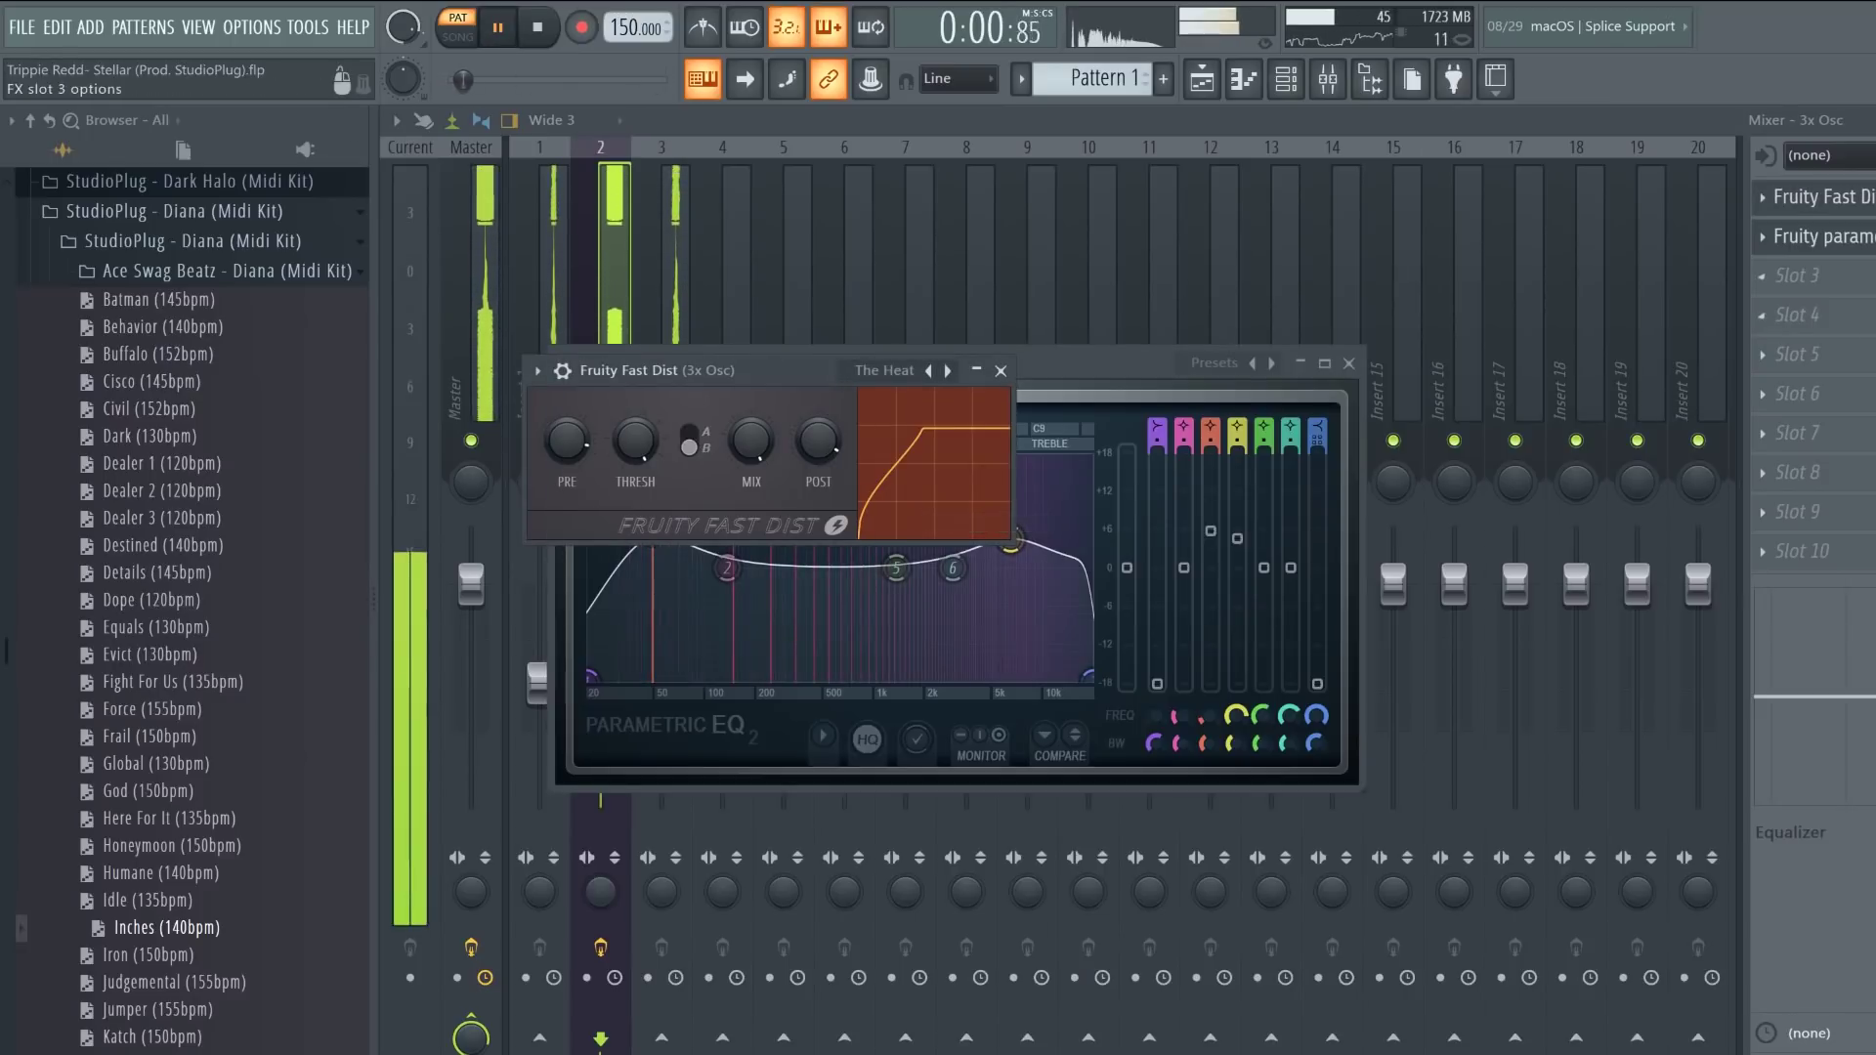
# Step: Reset EQ band 4 on the 3x Osc, shift the band 7 high cut lower with a gentler slope, and stop playback
pyautogui.click(1830, 237)
pyautogui.moveTo(1085, 676); pyautogui.dragTo(1022, 677)
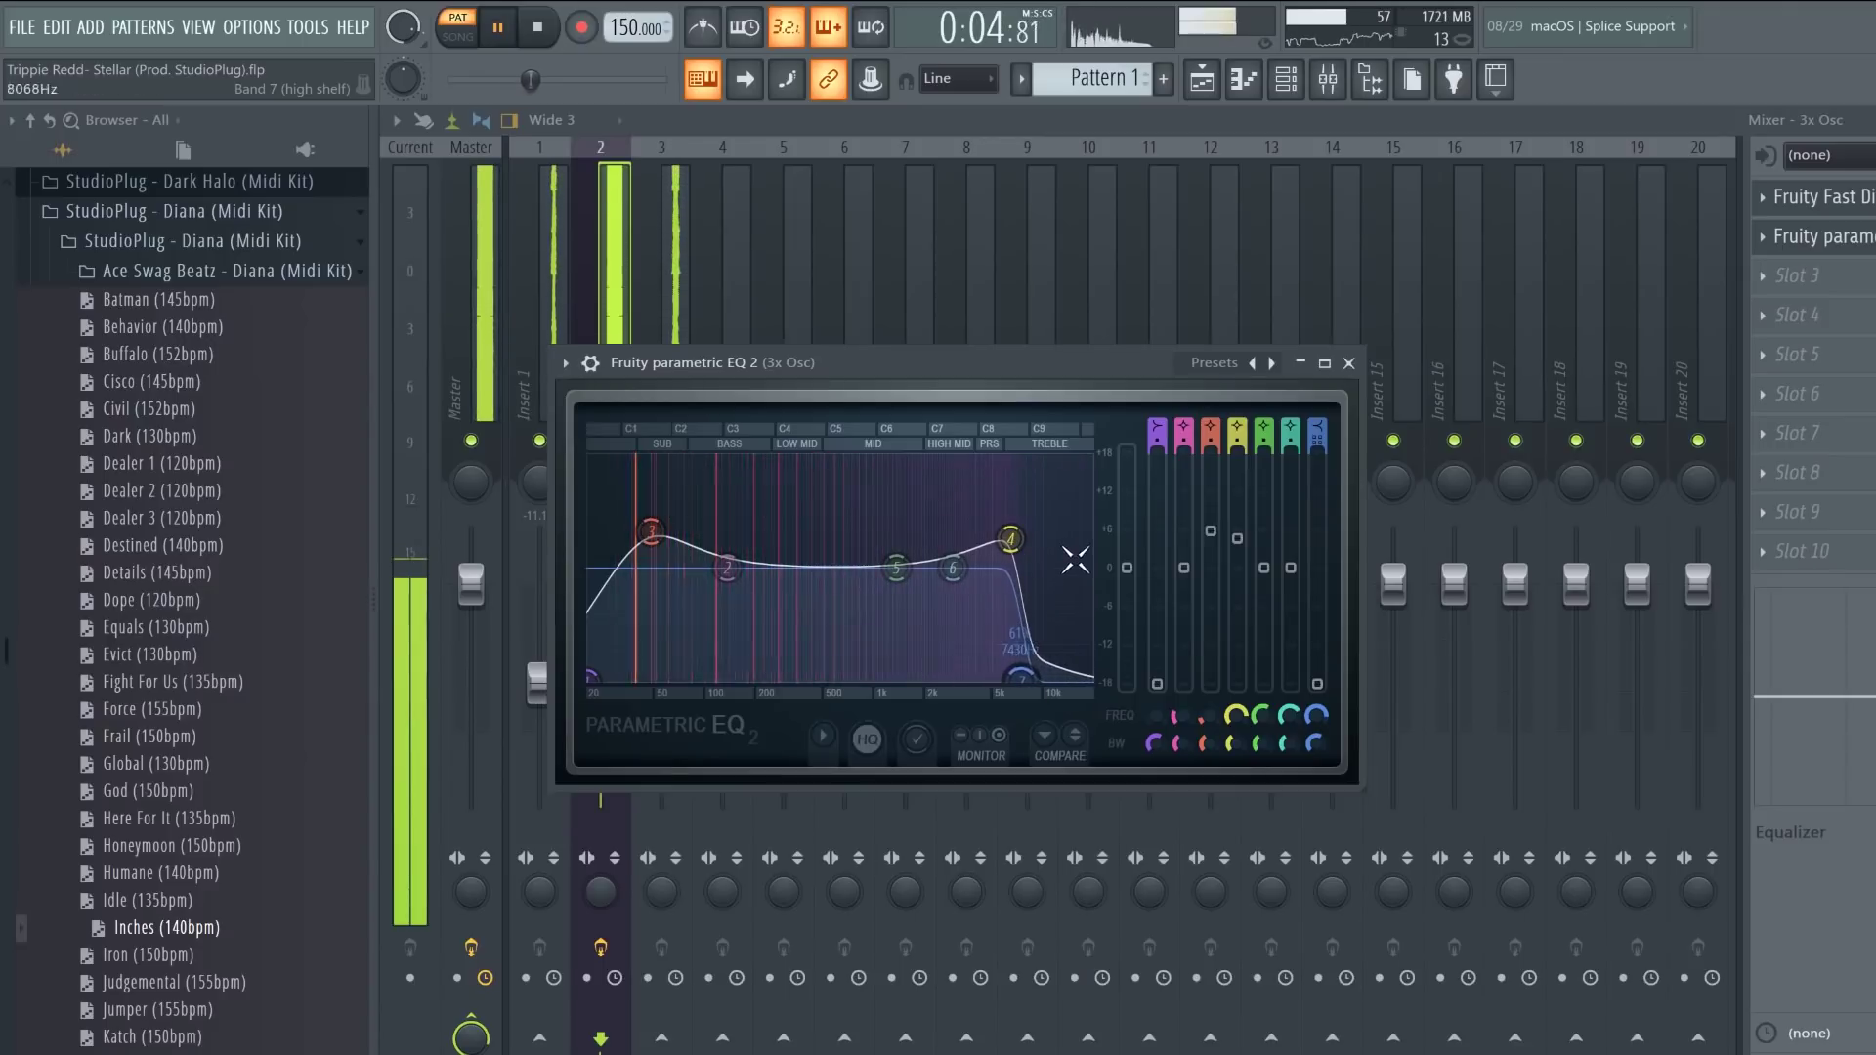
pyautogui.rightClick(1017, 540)
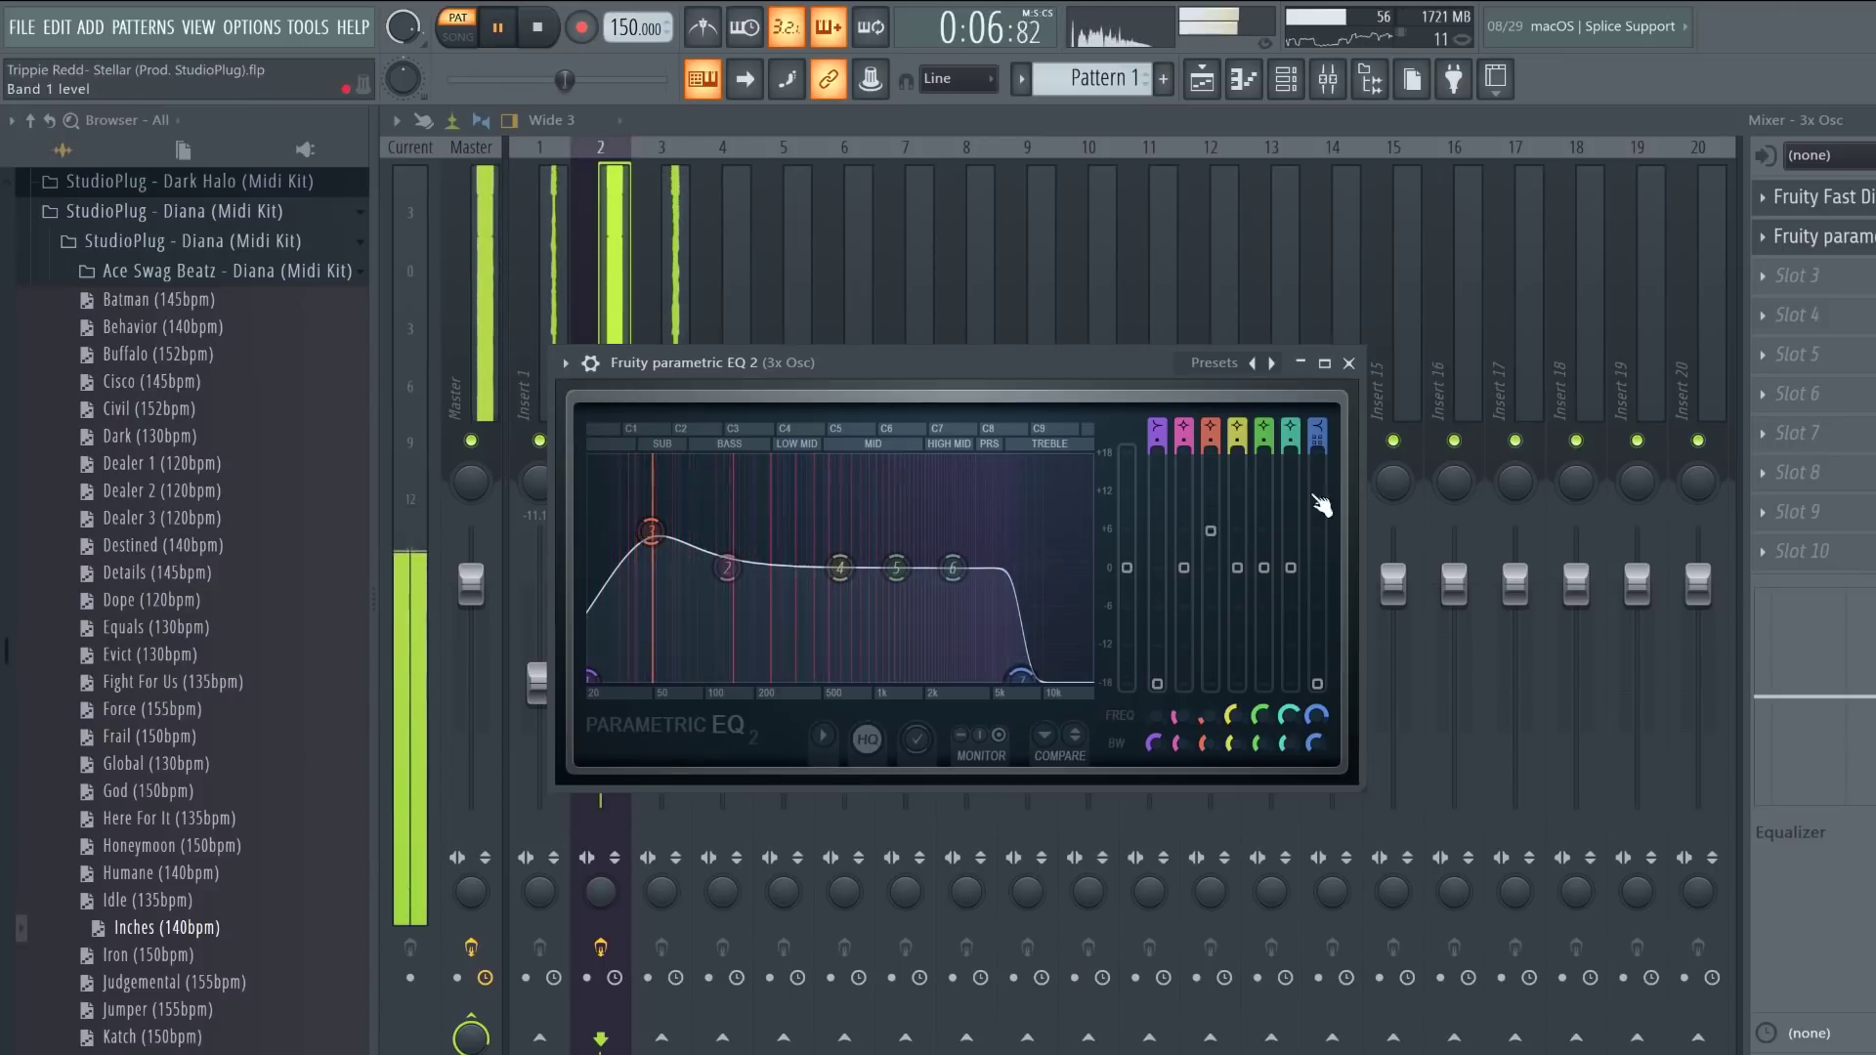
pyautogui.rightClick(1318, 445)
pyautogui.click(1335, 460)
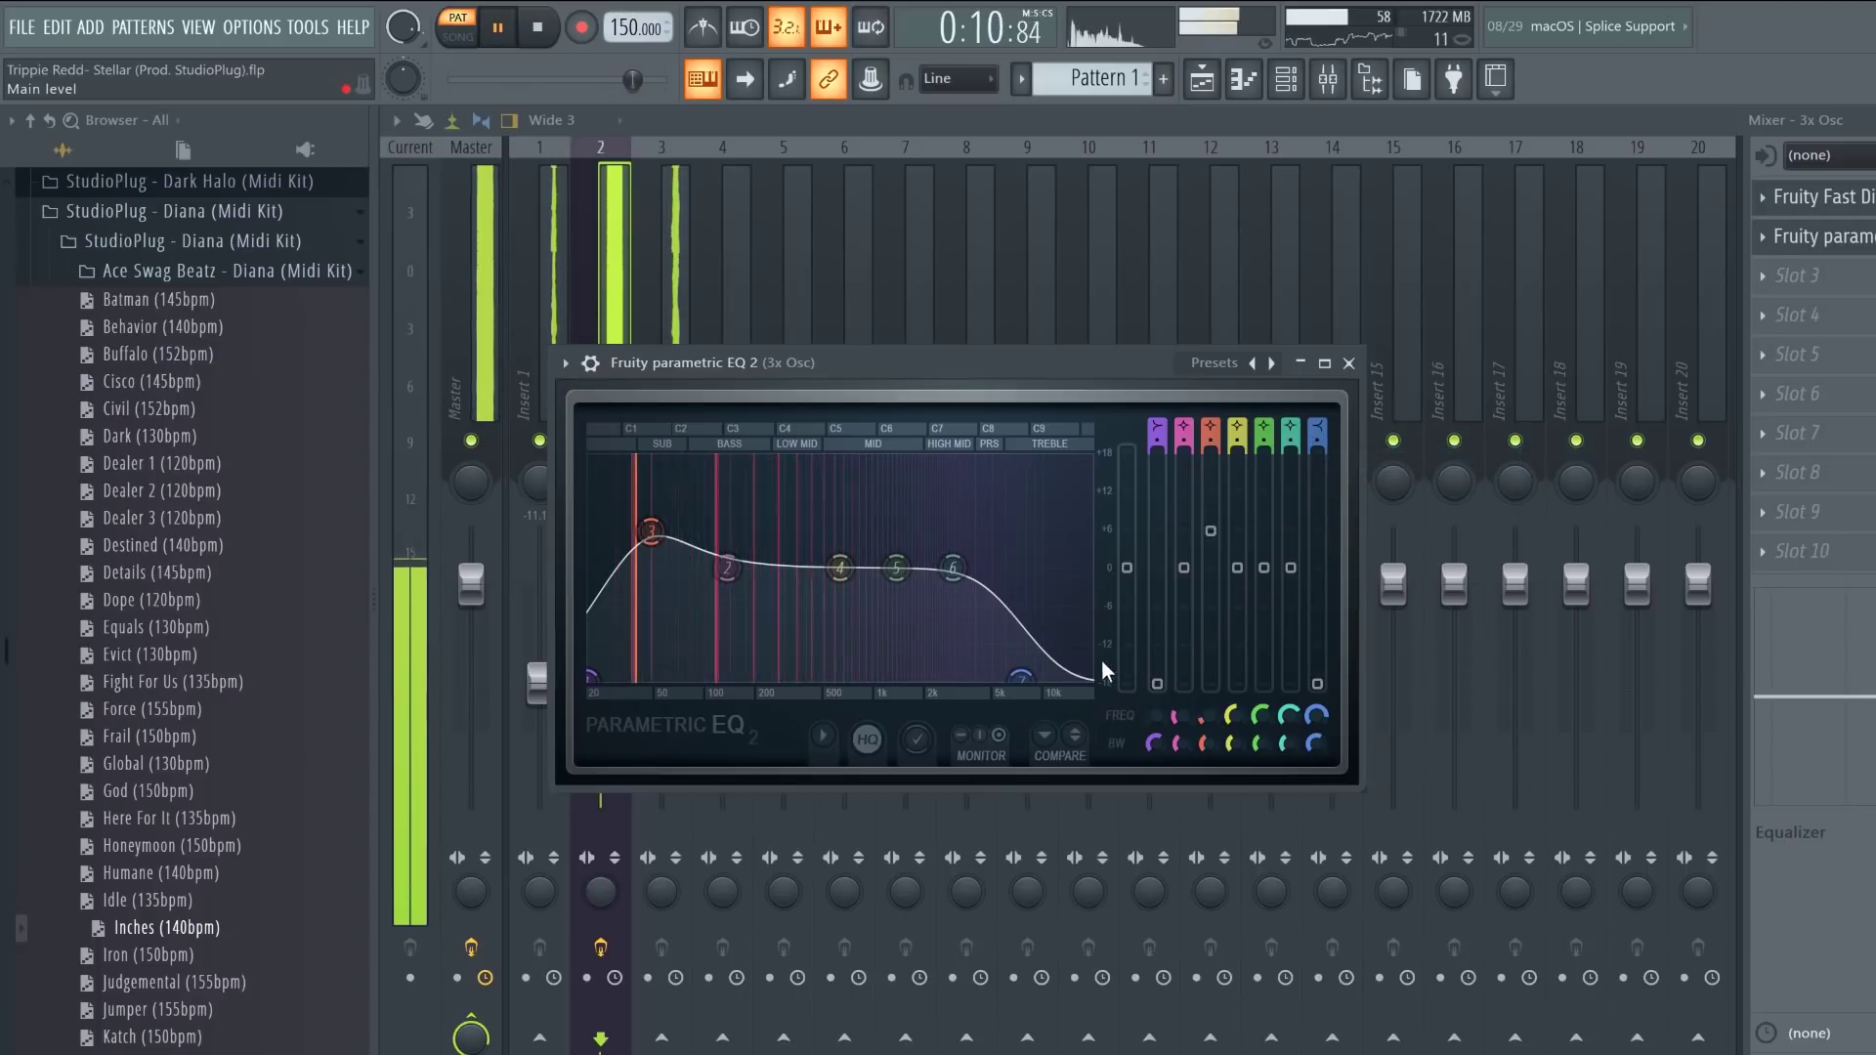
pyautogui.moveTo(1021, 676); pyautogui.dragTo(1003, 676)
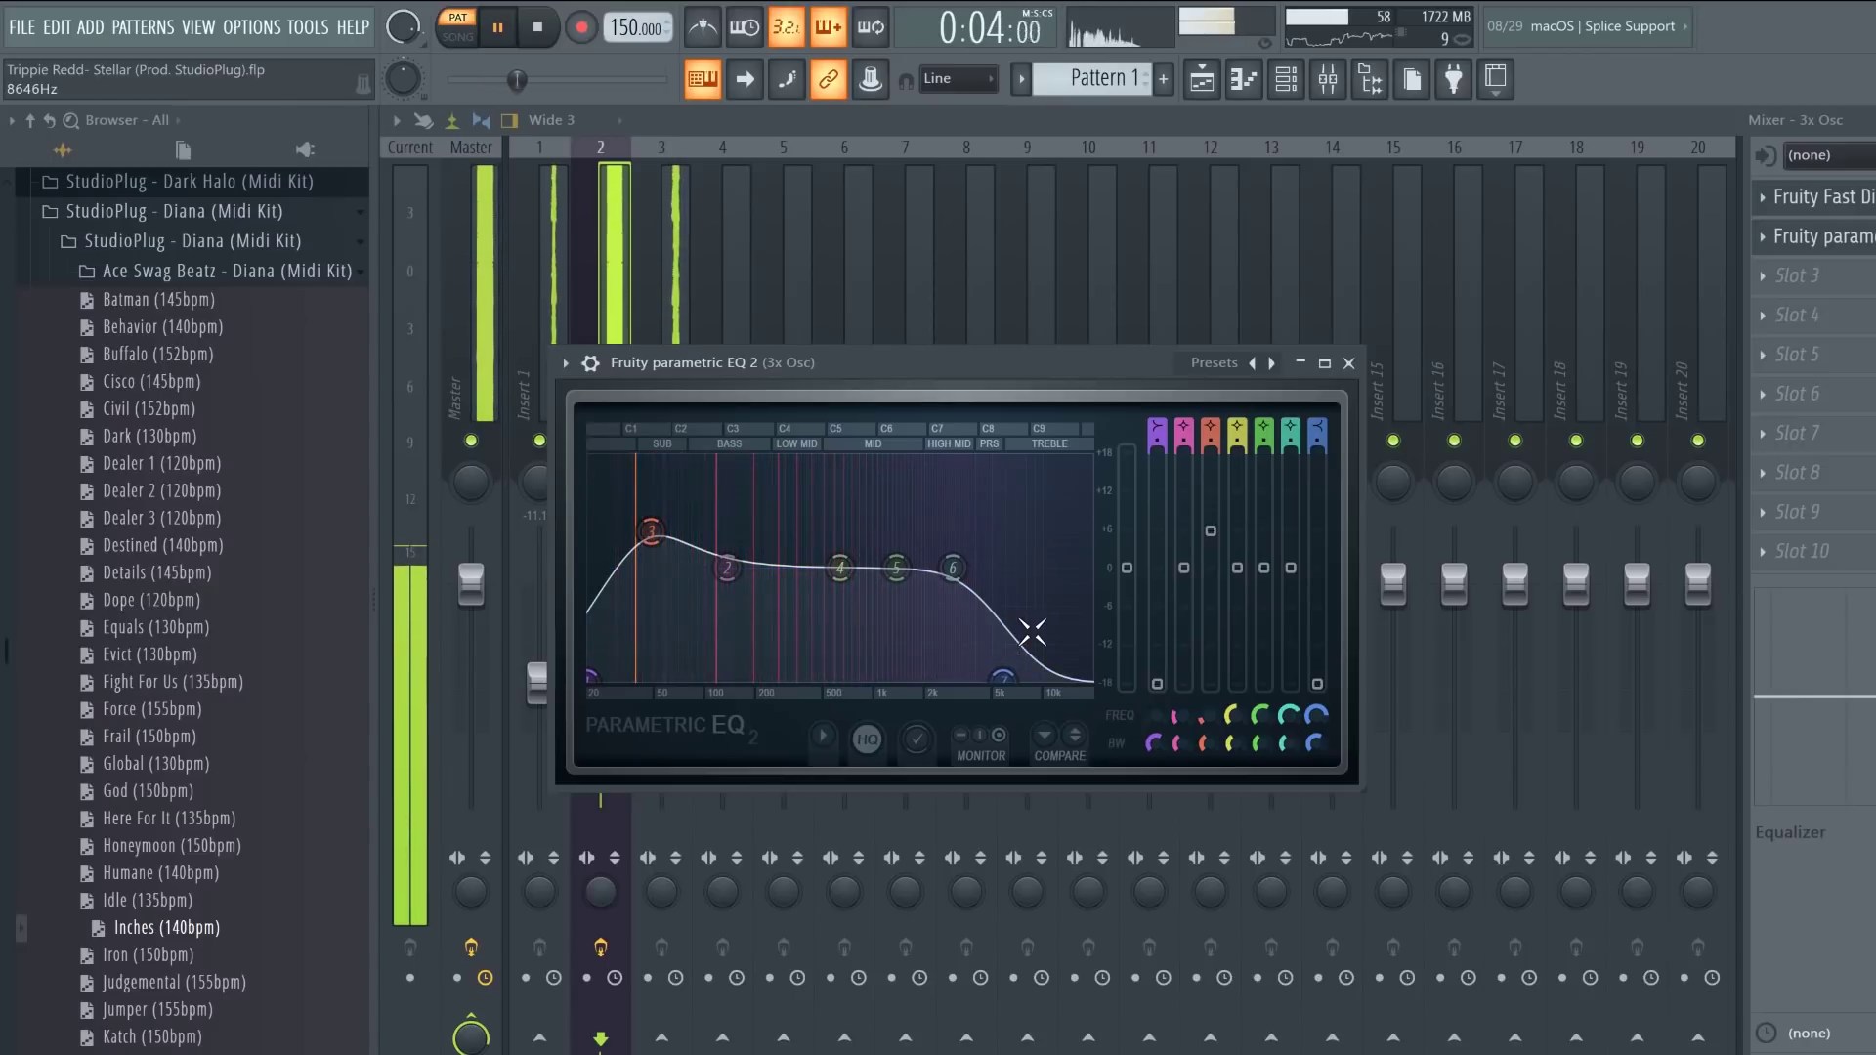
pyautogui.click(612, 300)
pyautogui.press('space')
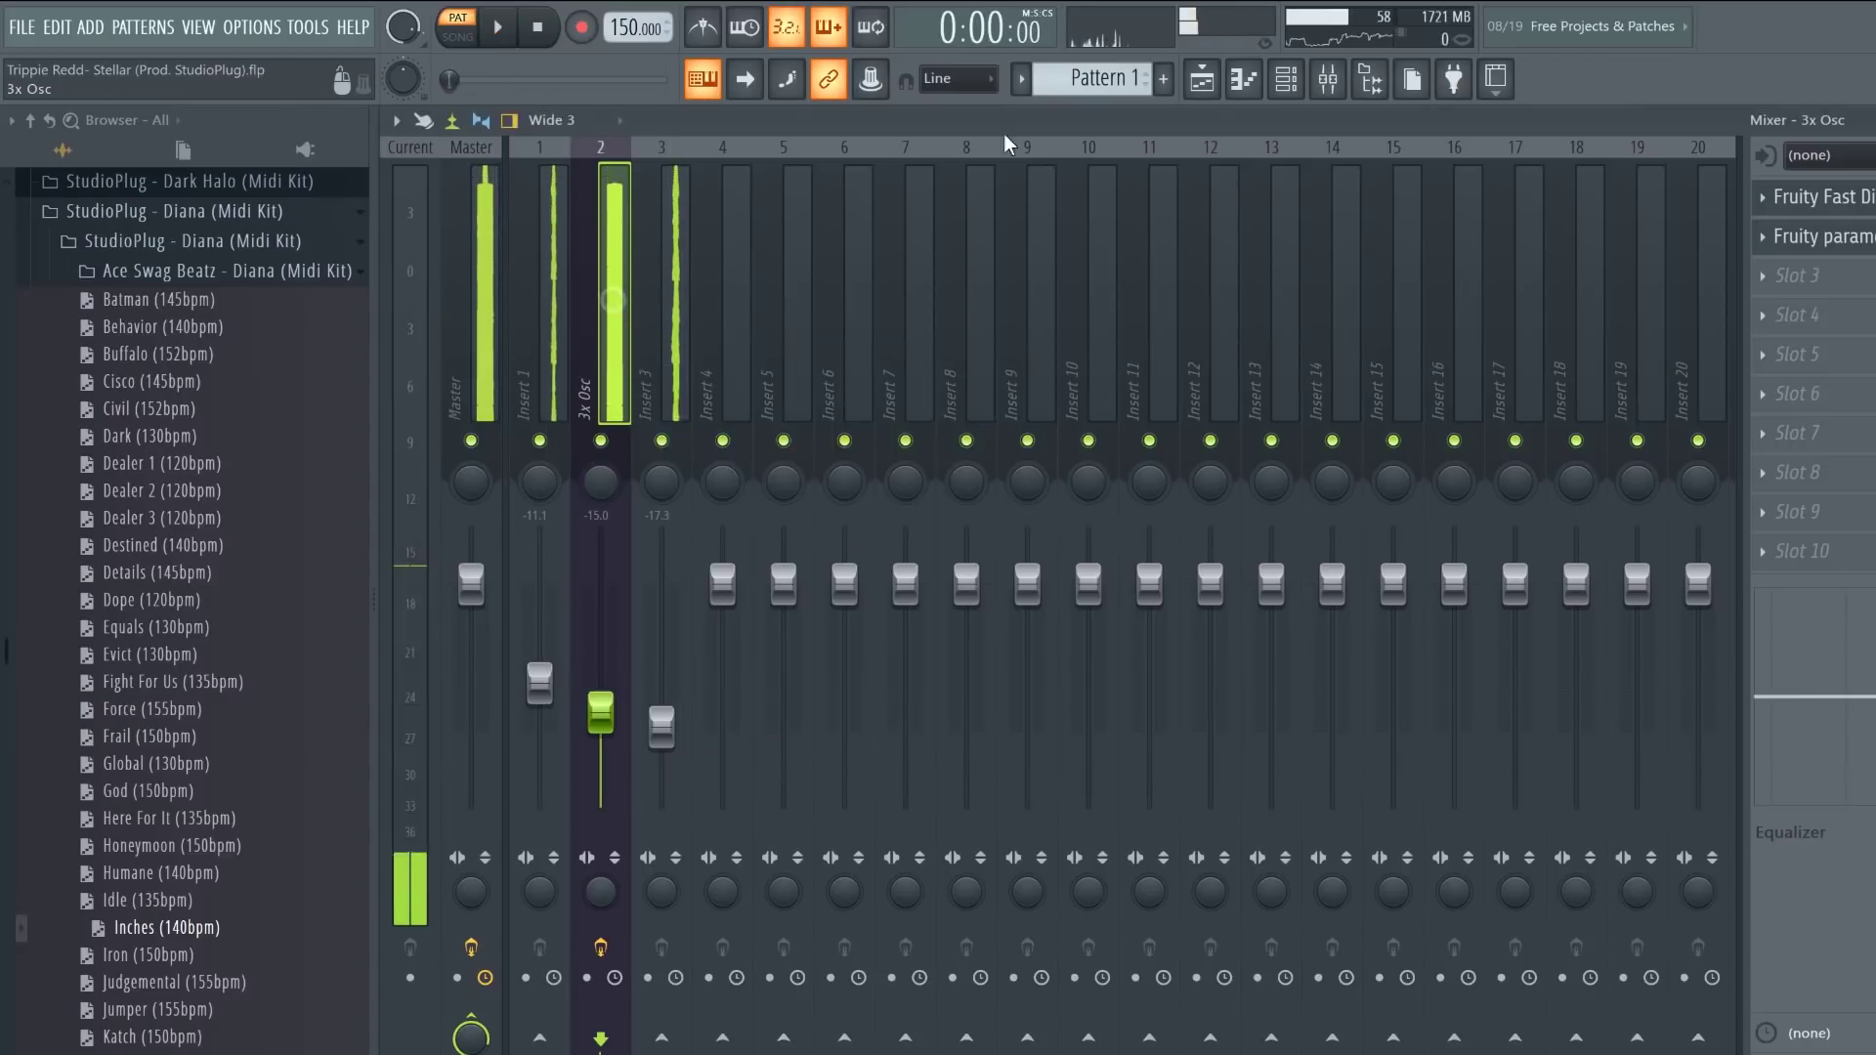
# Step: Show the channel rack and open the Snare's folder of the StudioPlug Smokepurpp drum kit in the browser
pyautogui.click(1286, 78)
pyautogui.click(363, 240)
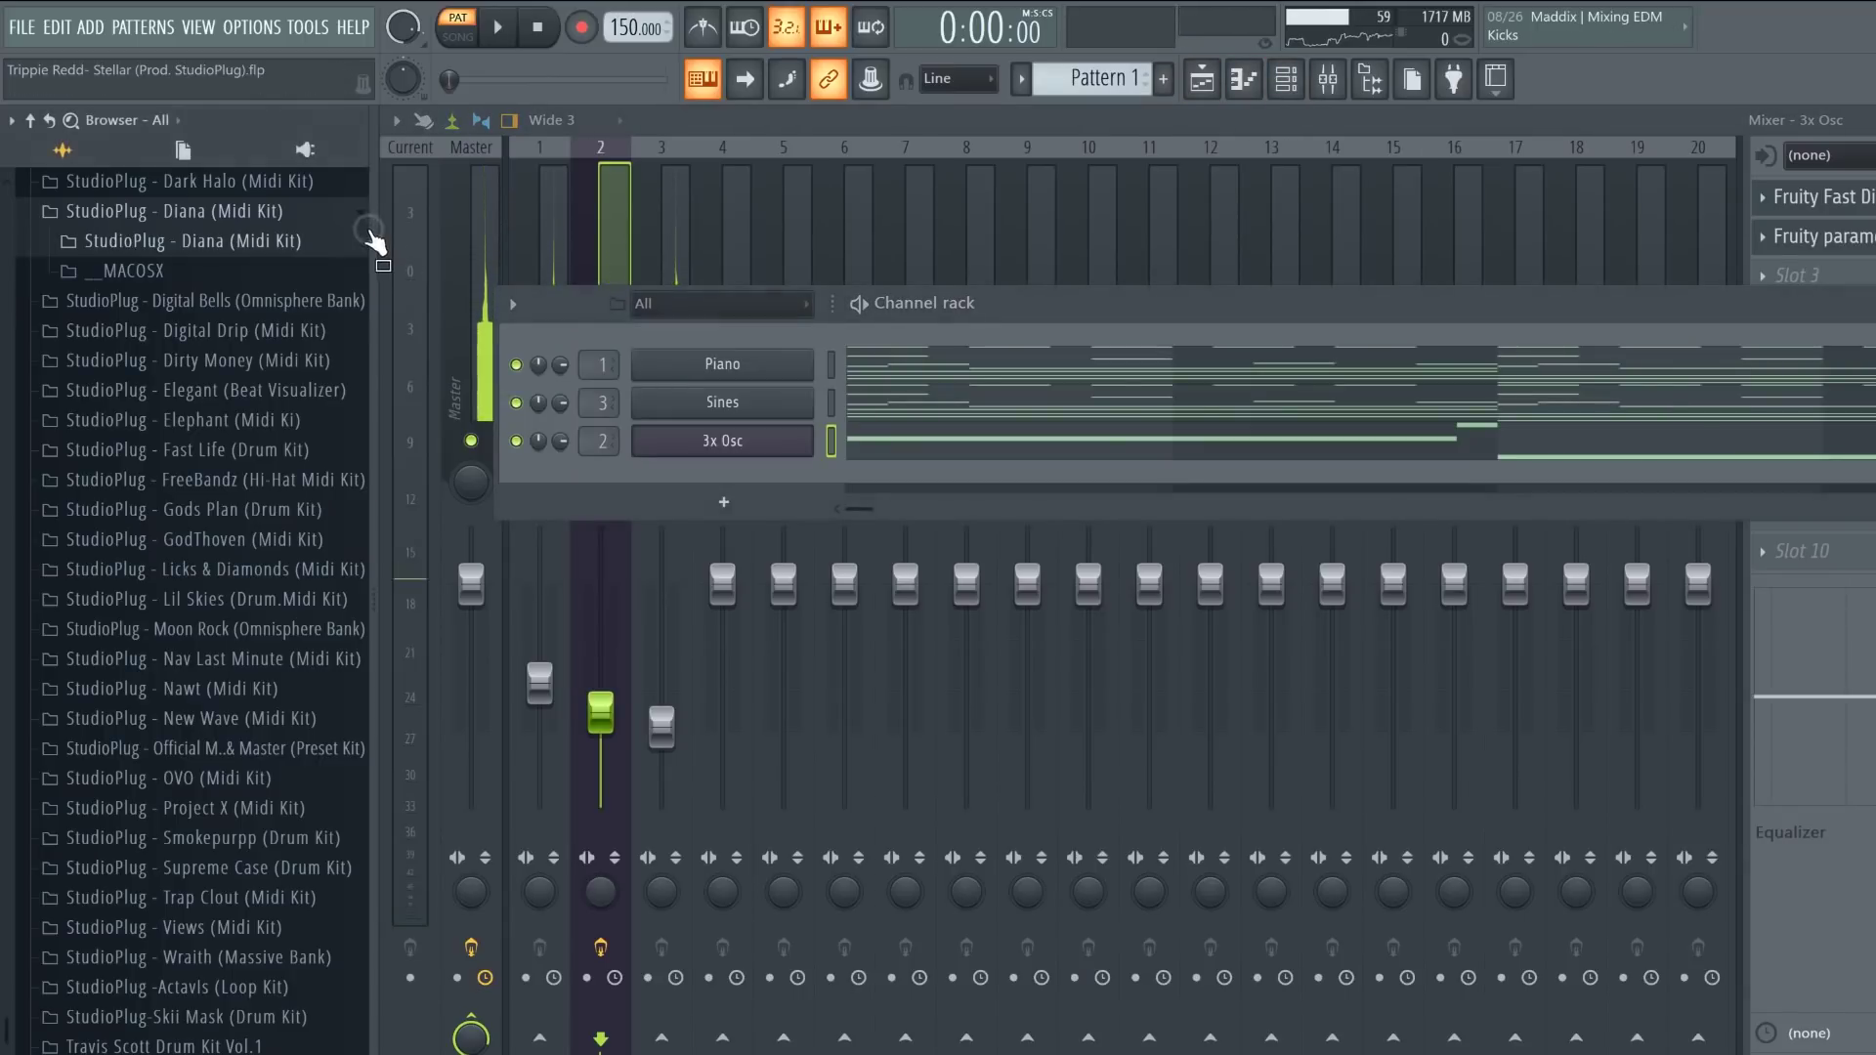
pyautogui.scroll(-1, 244, 682)
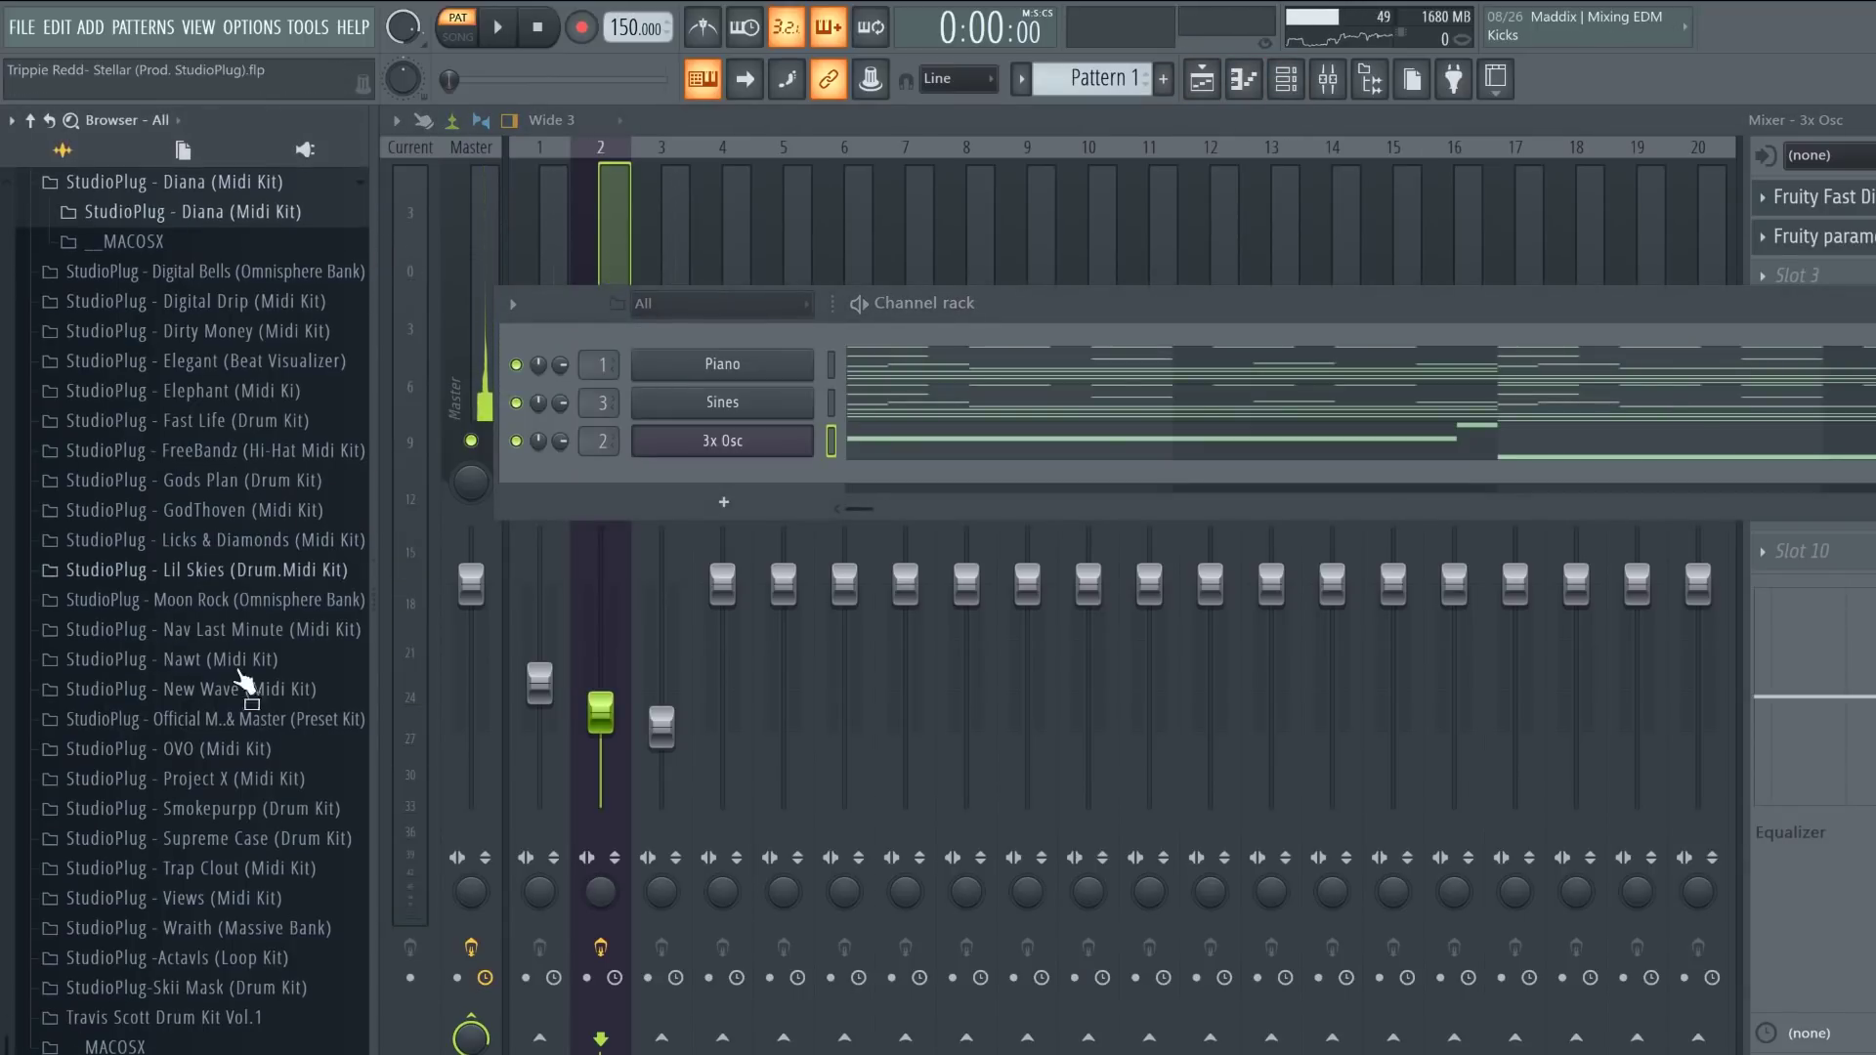
pyautogui.click(232, 822)
pyautogui.click(233, 840)
pyautogui.click(227, 869)
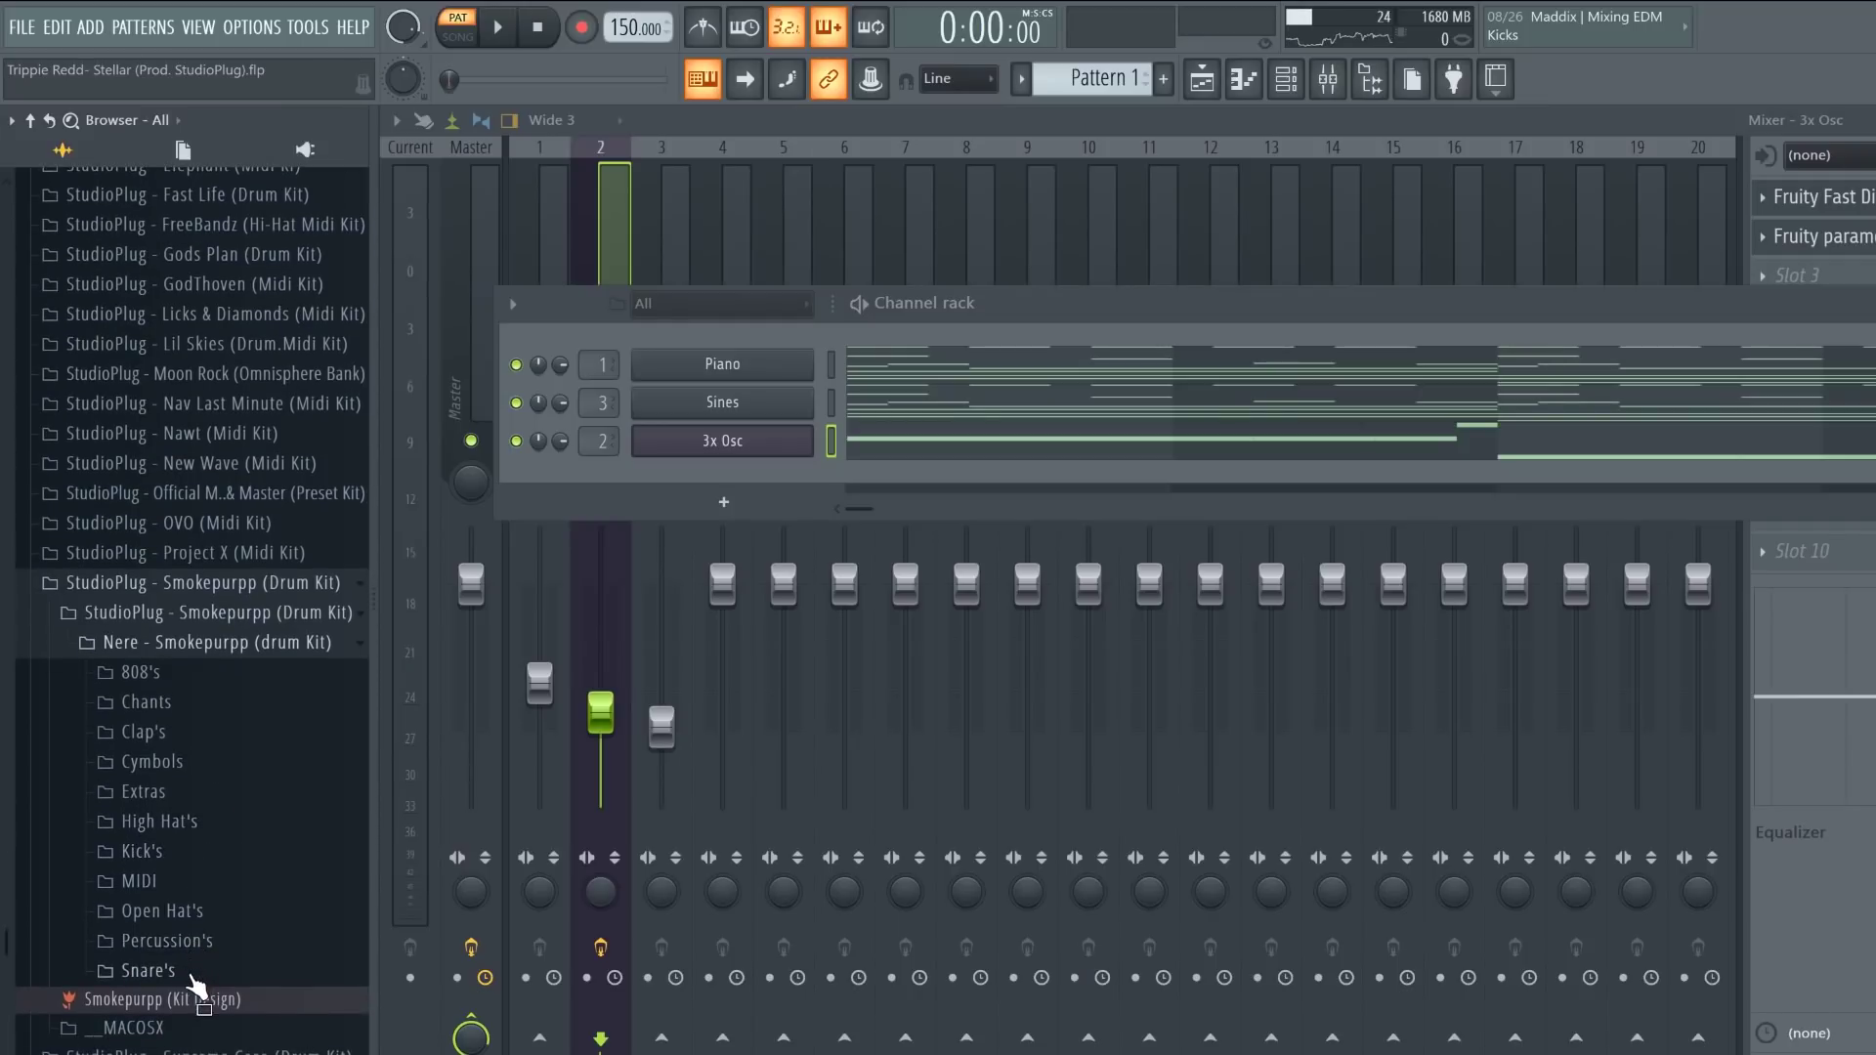
pyautogui.click(193, 974)
# Step: Audition the Smokepurpp kit's snares, including Green, Frosty, Dragon, Diamond, Cali and Sour Snare, over the playing pattern
pyautogui.press('space')
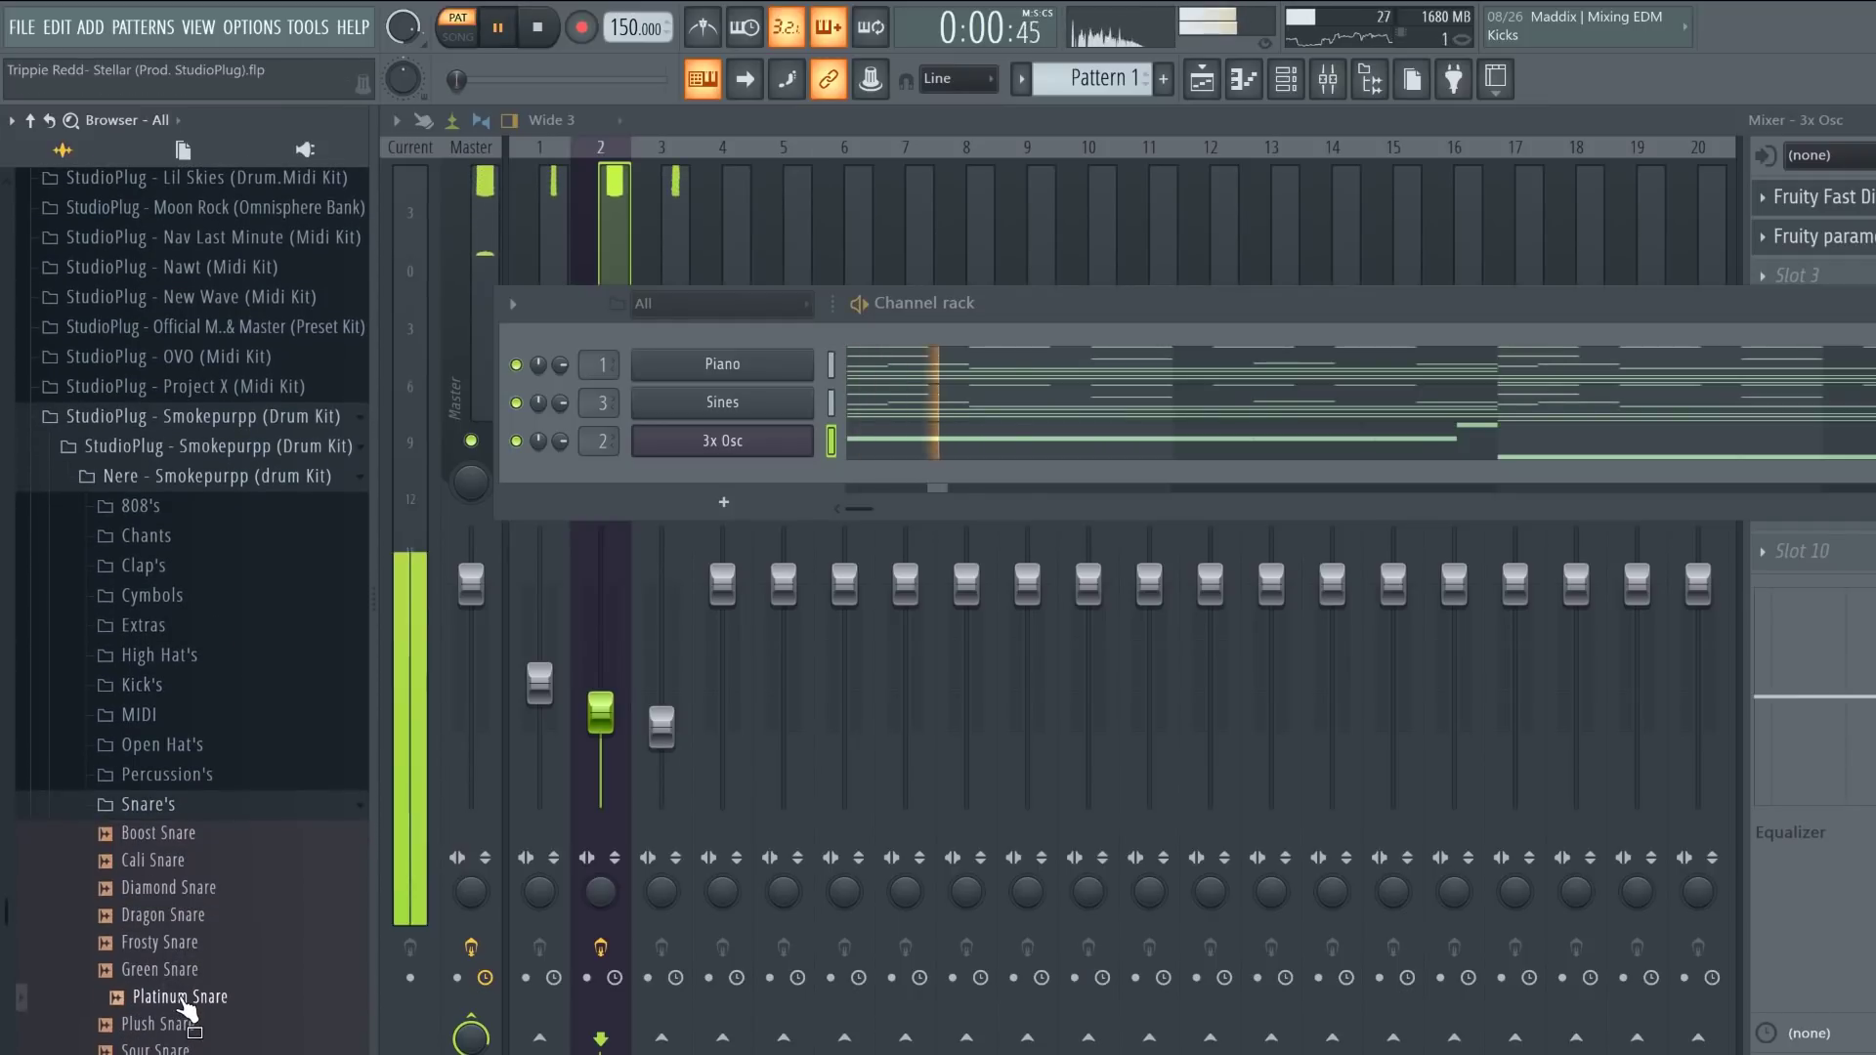
pyautogui.click(189, 969)
pyautogui.click(186, 944)
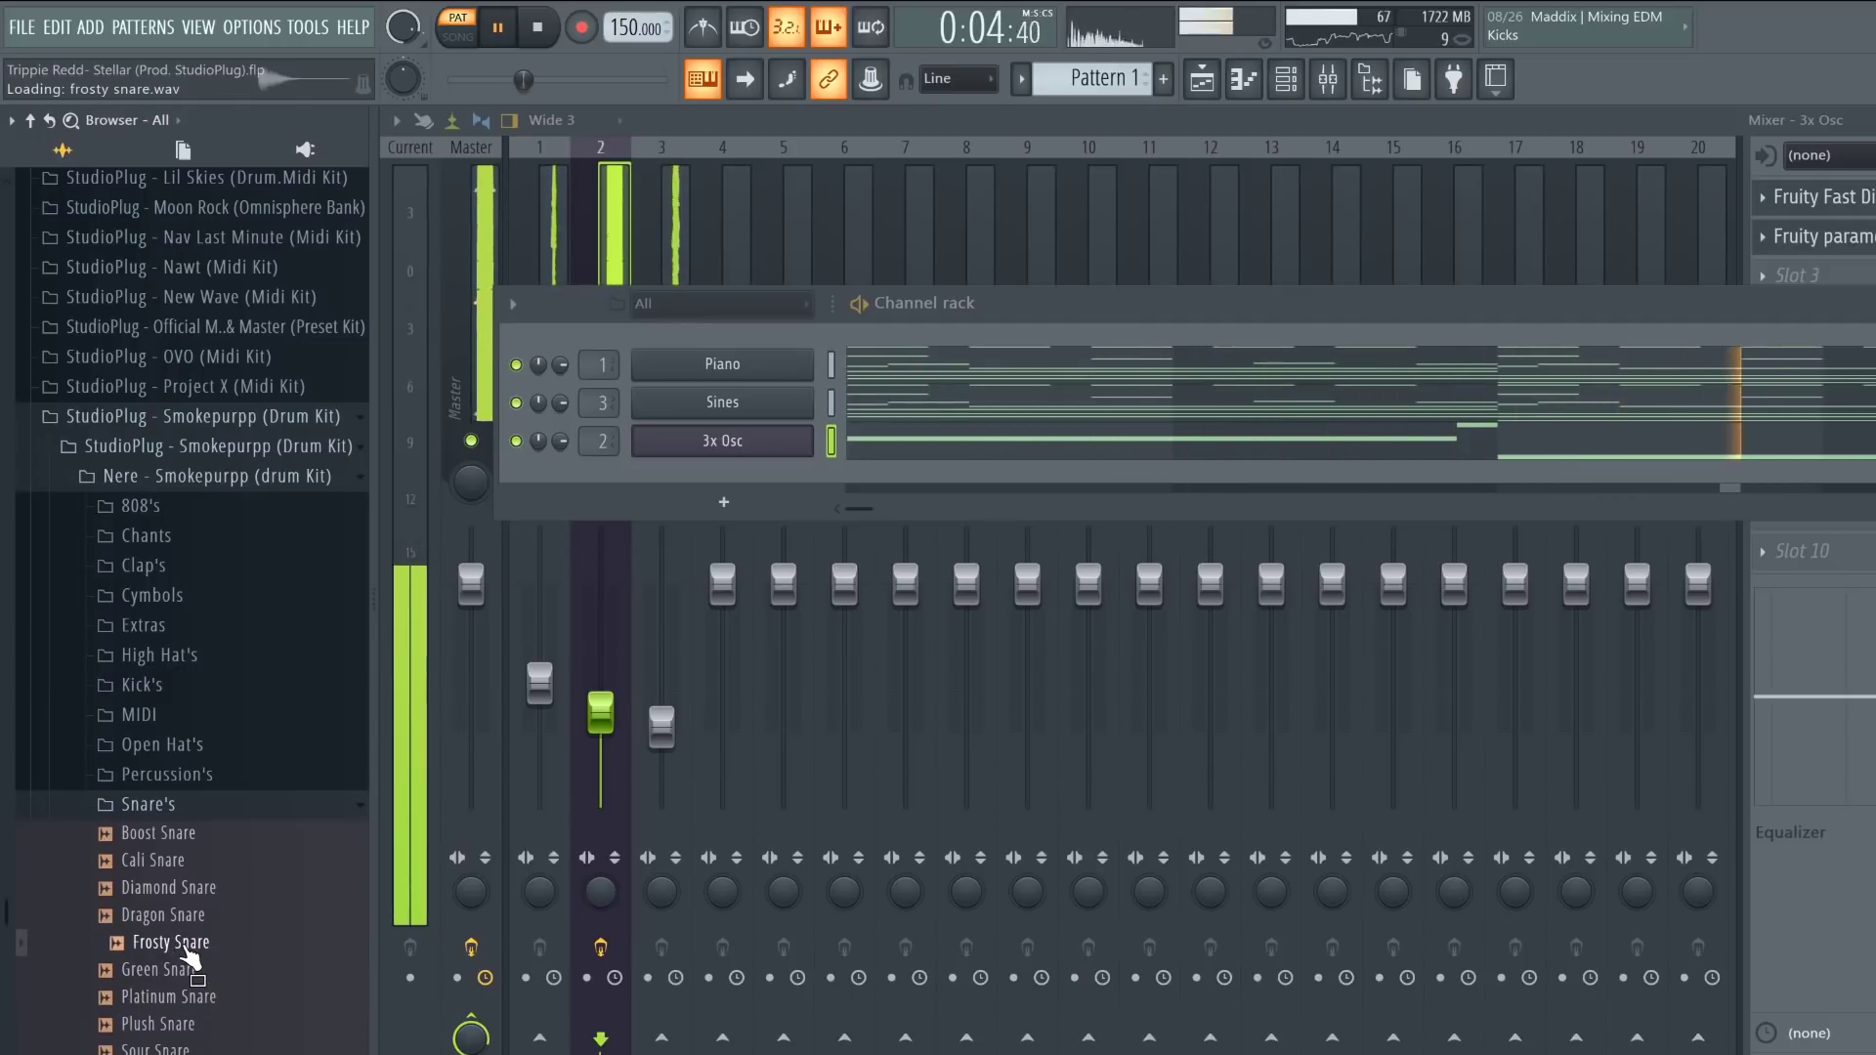
pyautogui.click(186, 916)
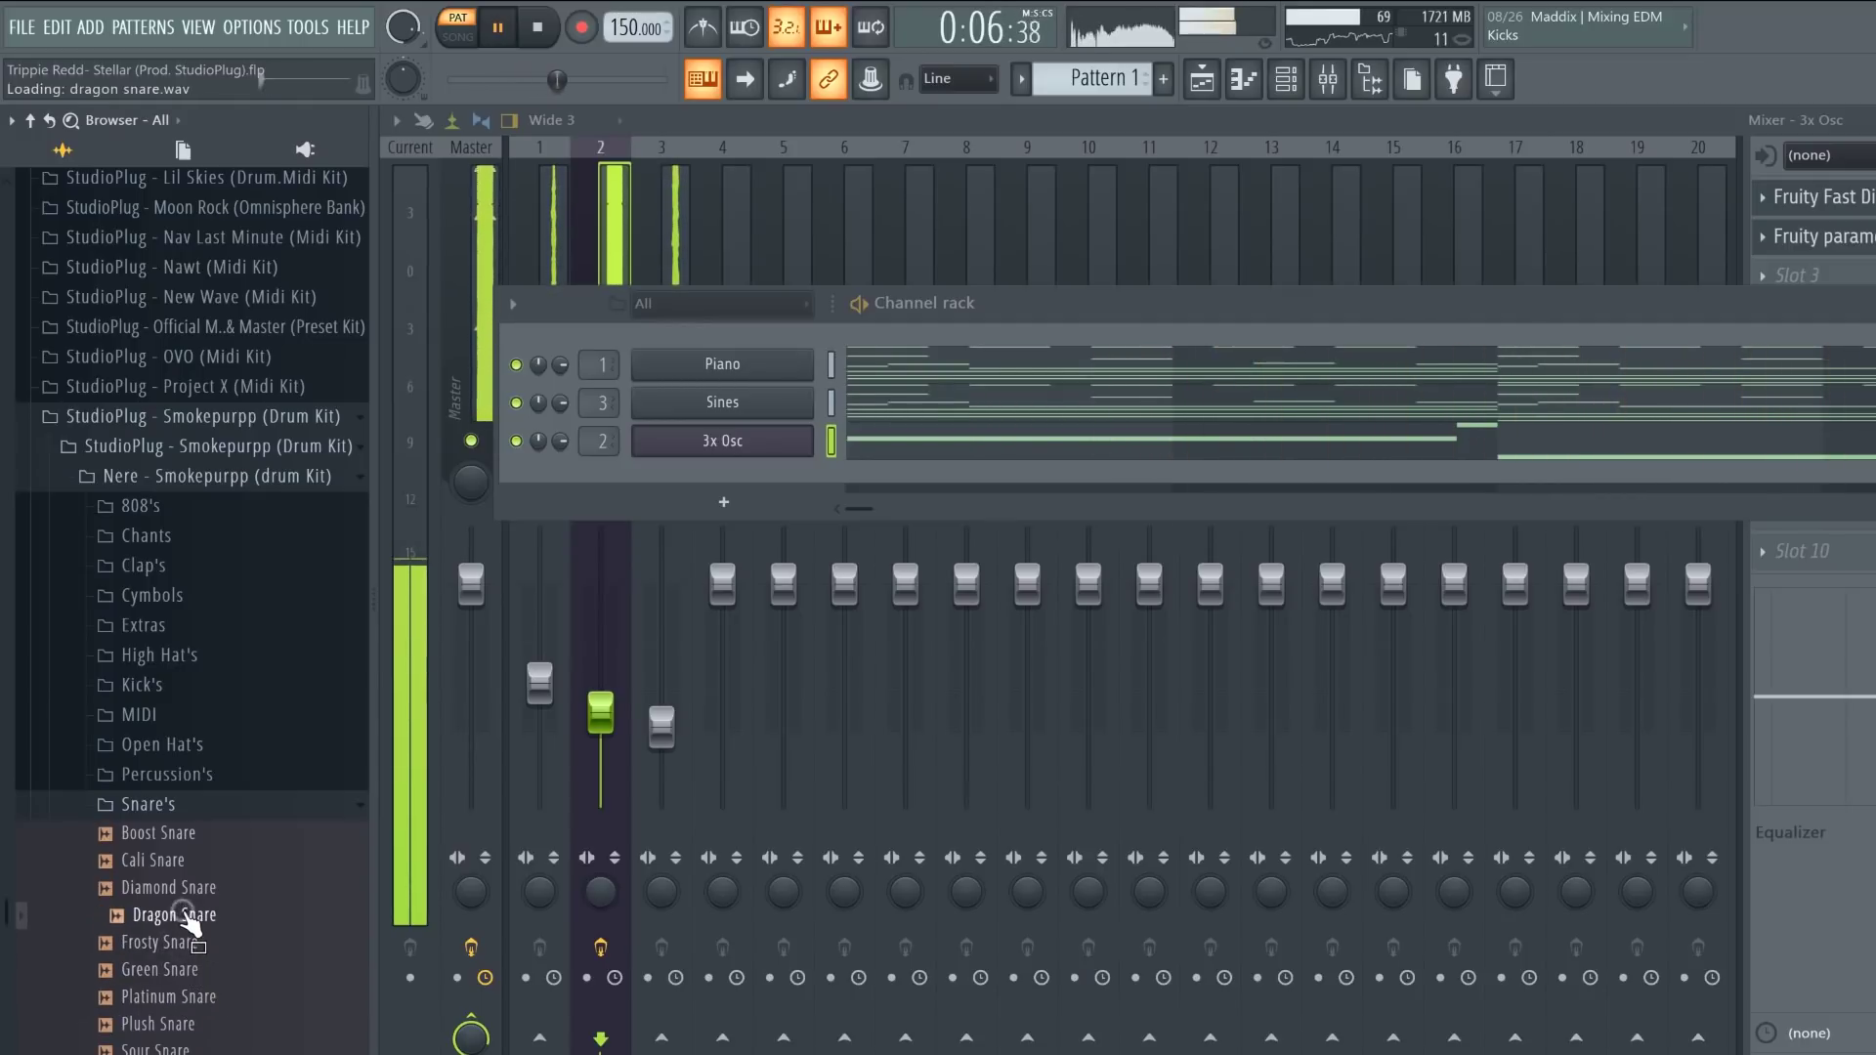
pyautogui.click(186, 889)
pyautogui.click(185, 862)
pyautogui.click(179, 892)
pyautogui.click(180, 917)
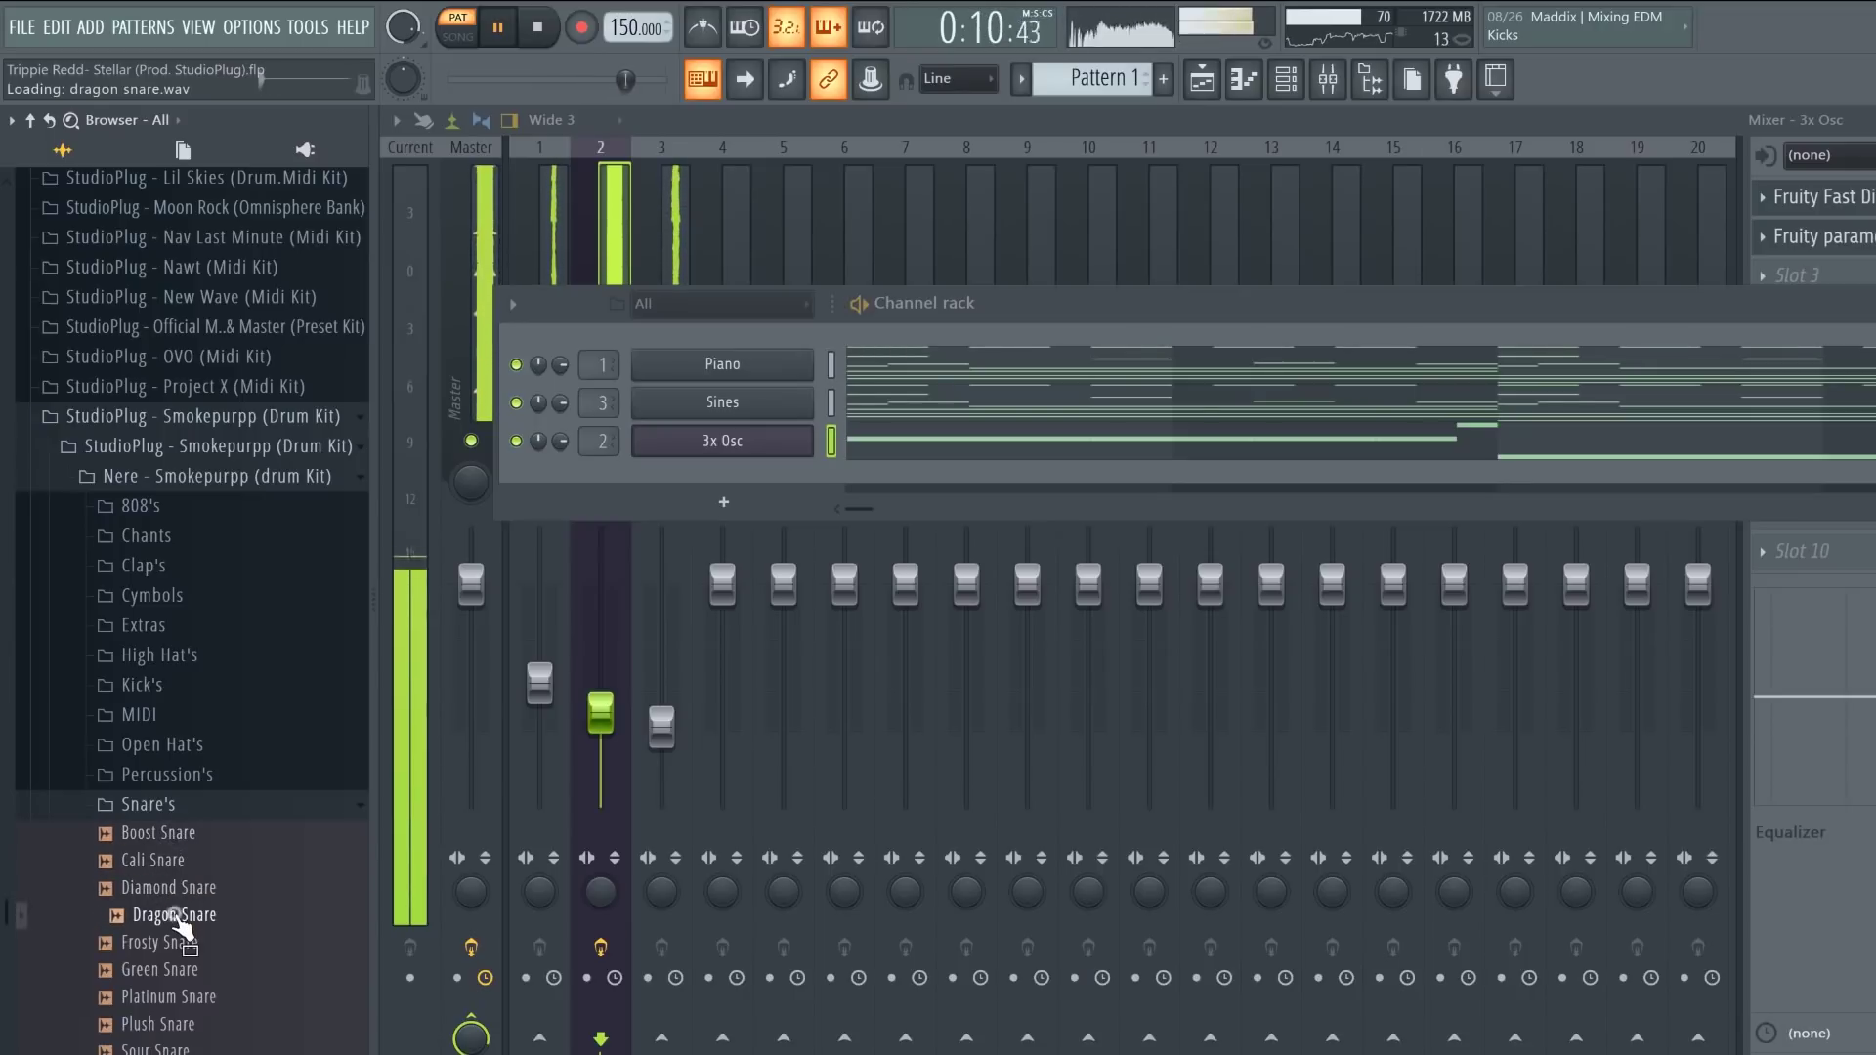
pyautogui.click(191, 1046)
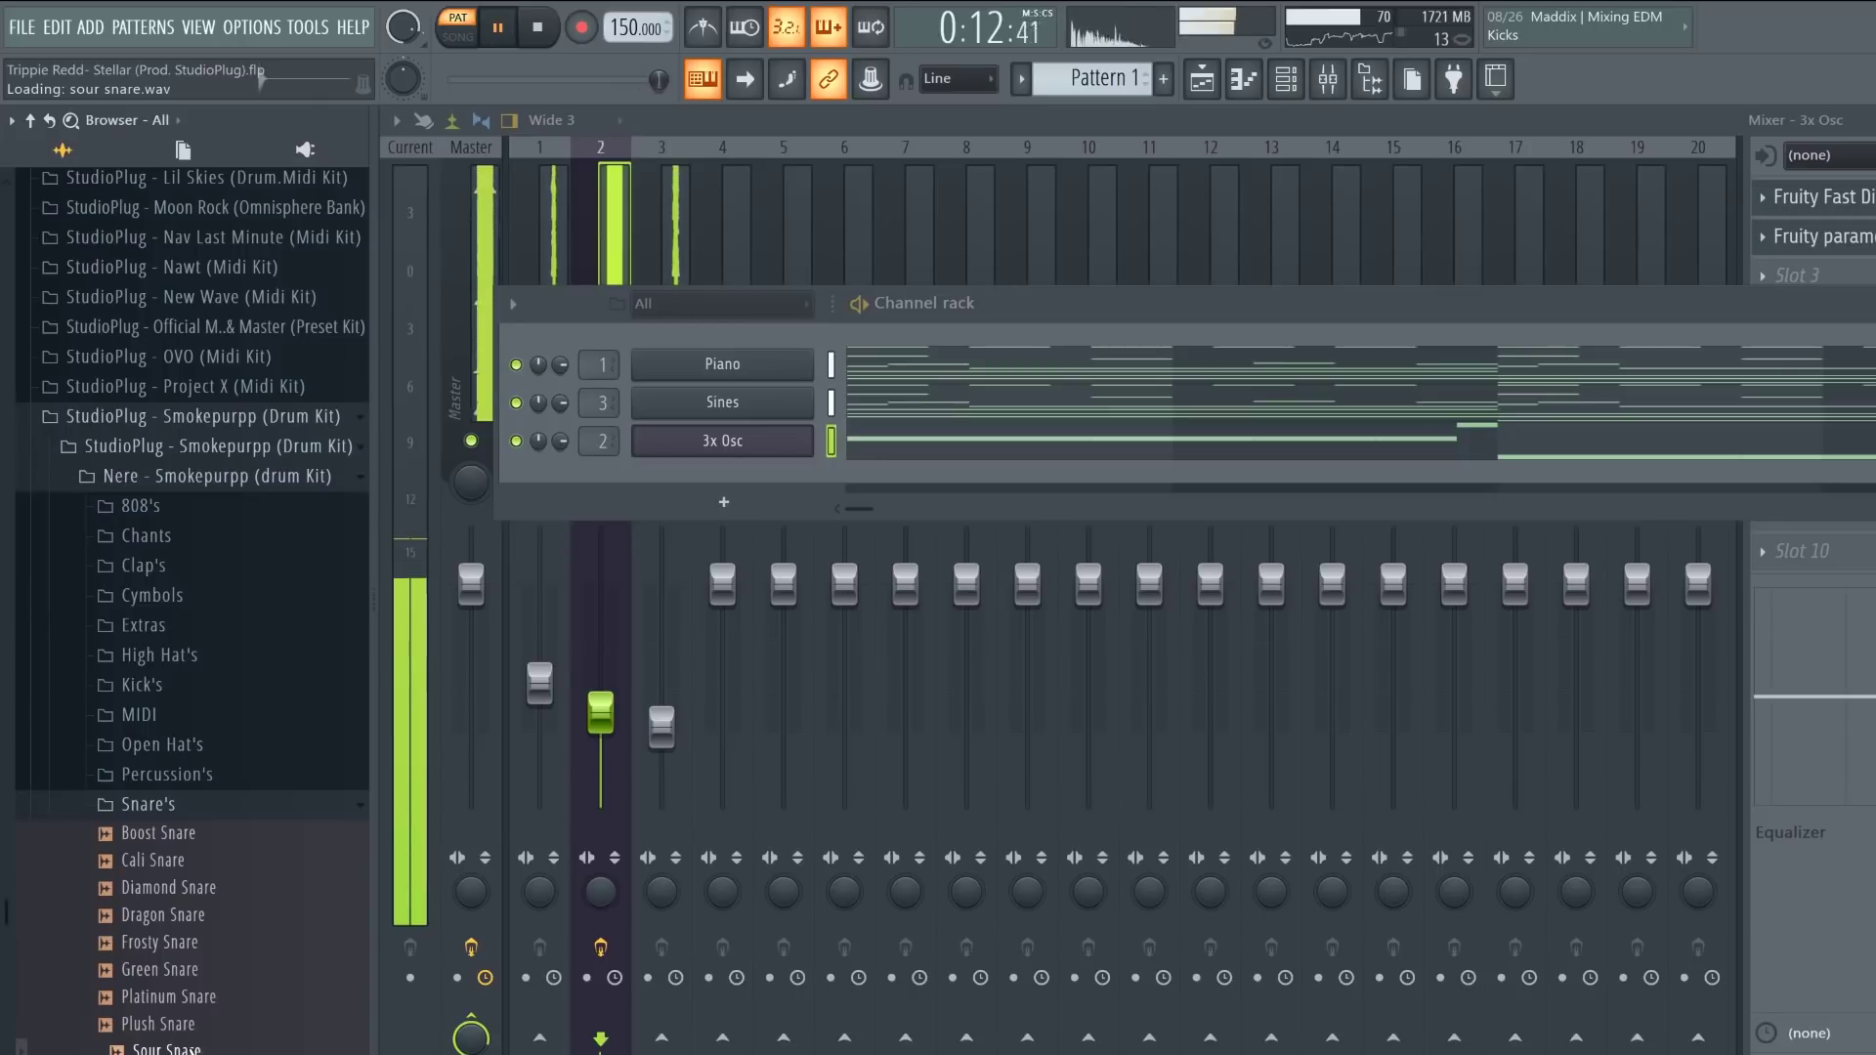
# Step: Add Clout Clap from the Smokepurpp kit's Clap's folder as a new channel, stop playback and collapse the kit
pyautogui.moveTo(191, 1046); pyautogui.dragTo(704, 486)
pyautogui.press('space')
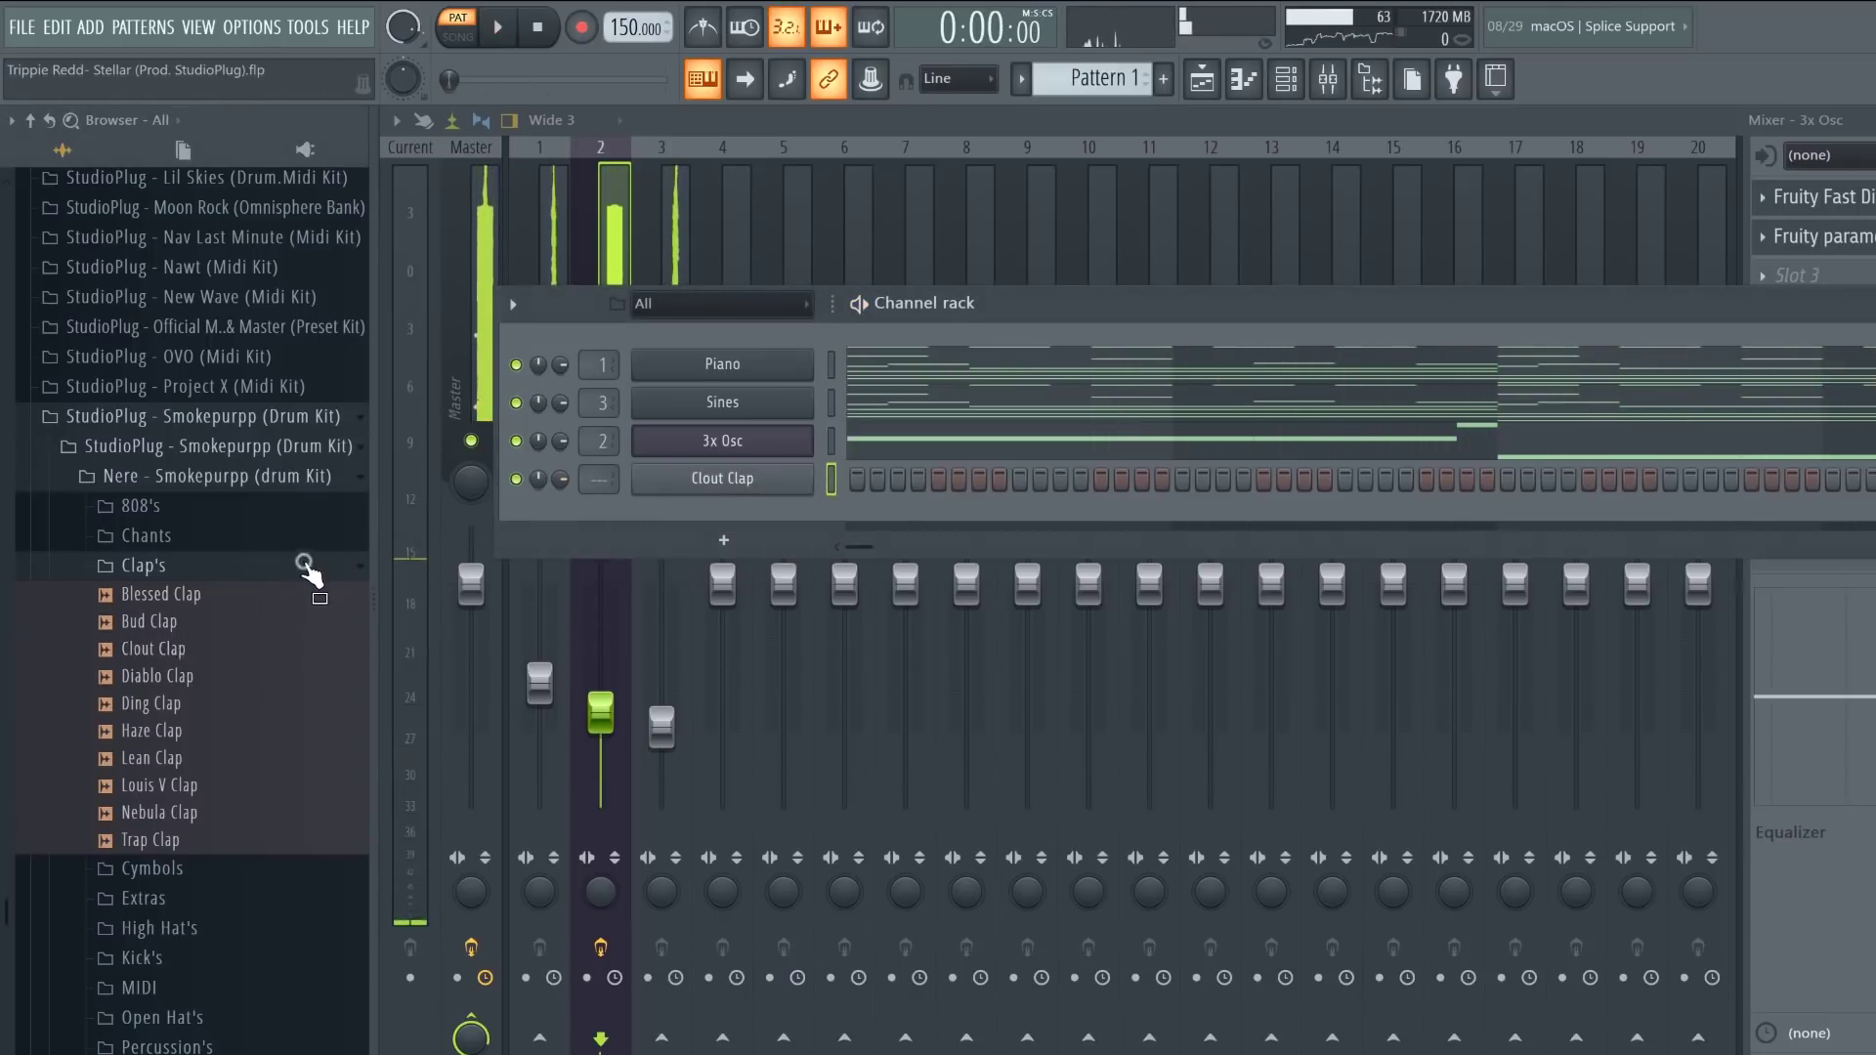
pyautogui.click(300, 418)
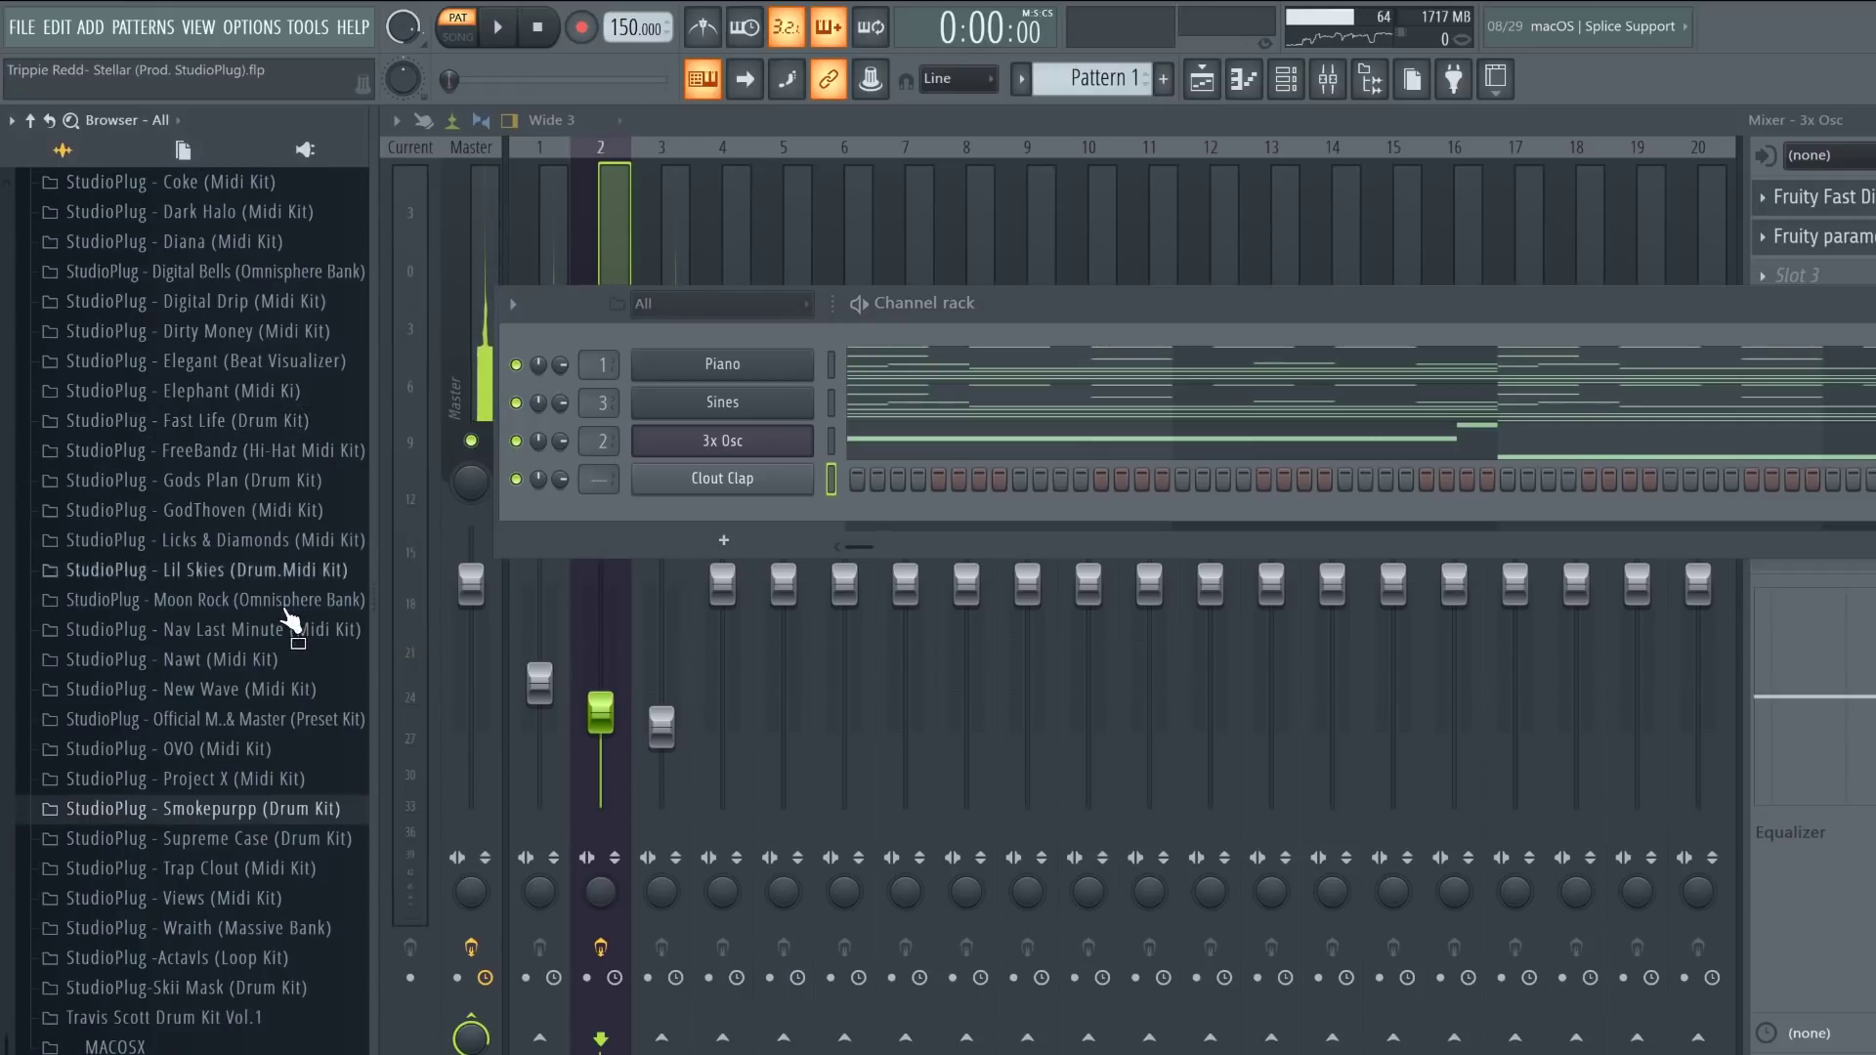
pyautogui.click(271, 720)
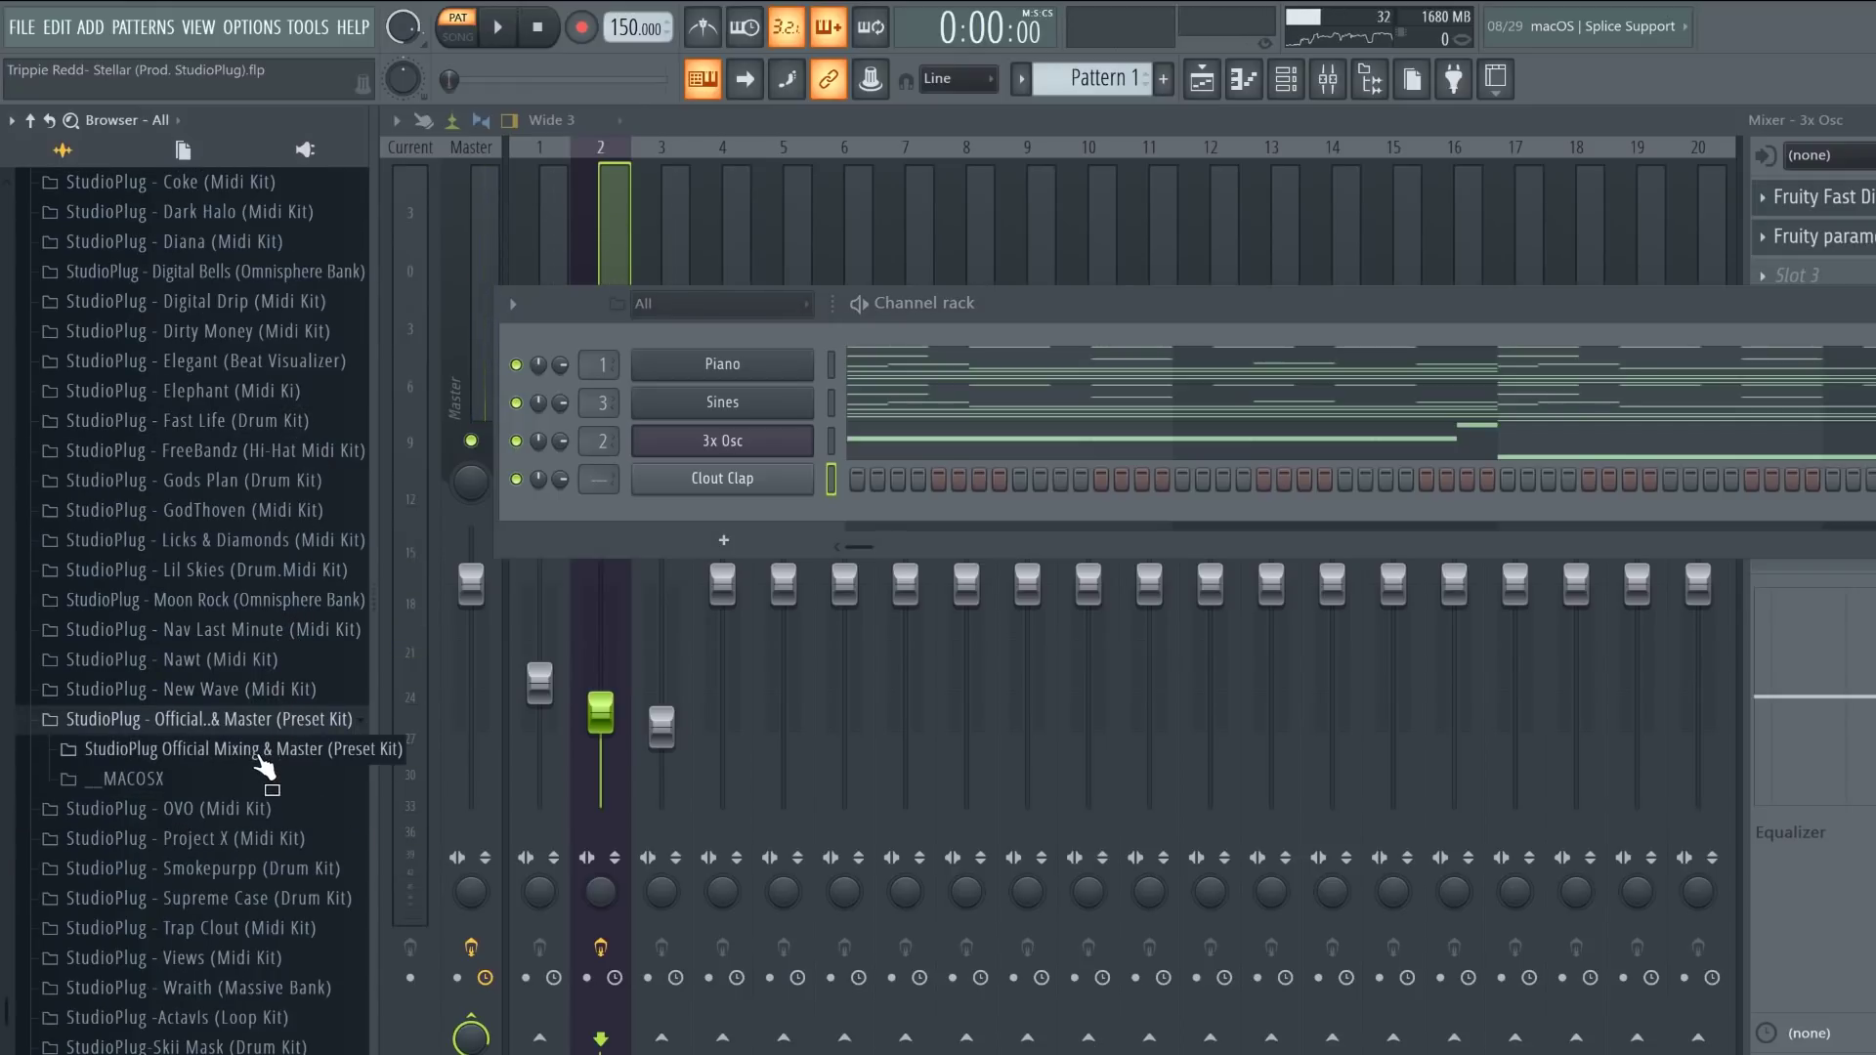
pyautogui.click(266, 720)
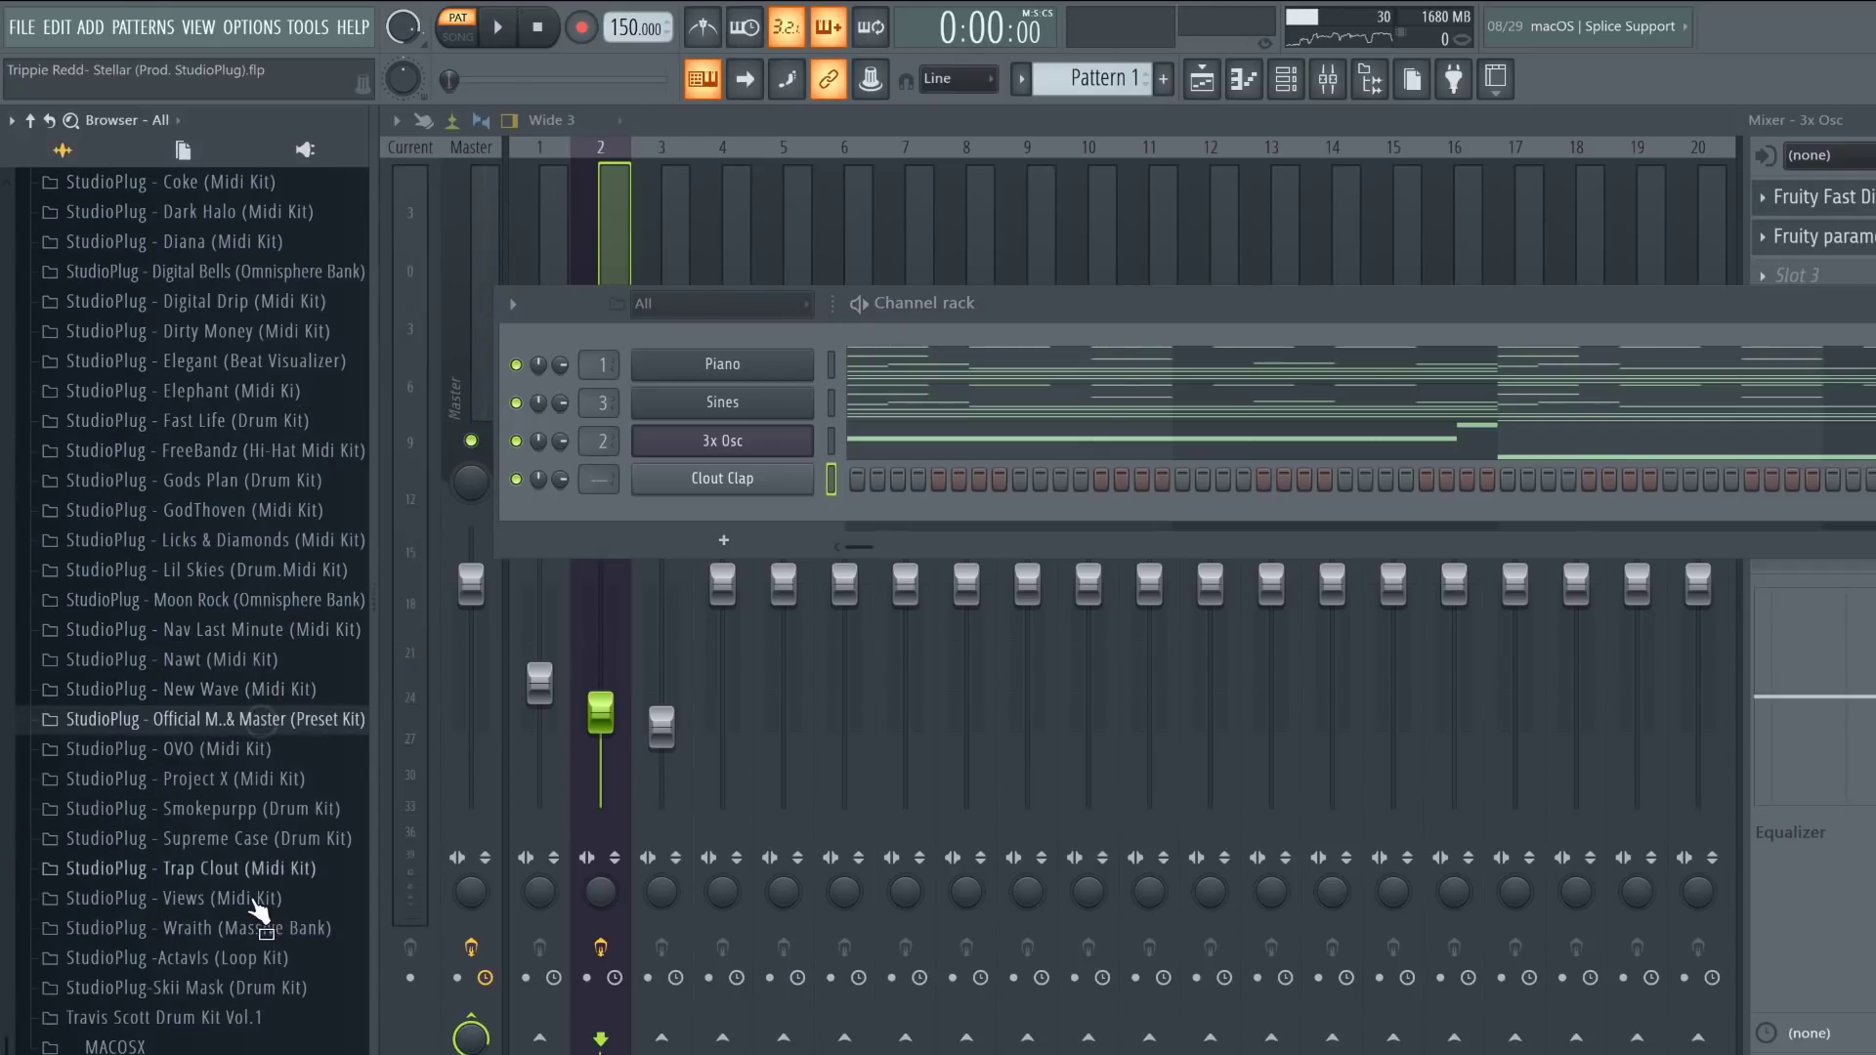
pyautogui.click(245, 967)
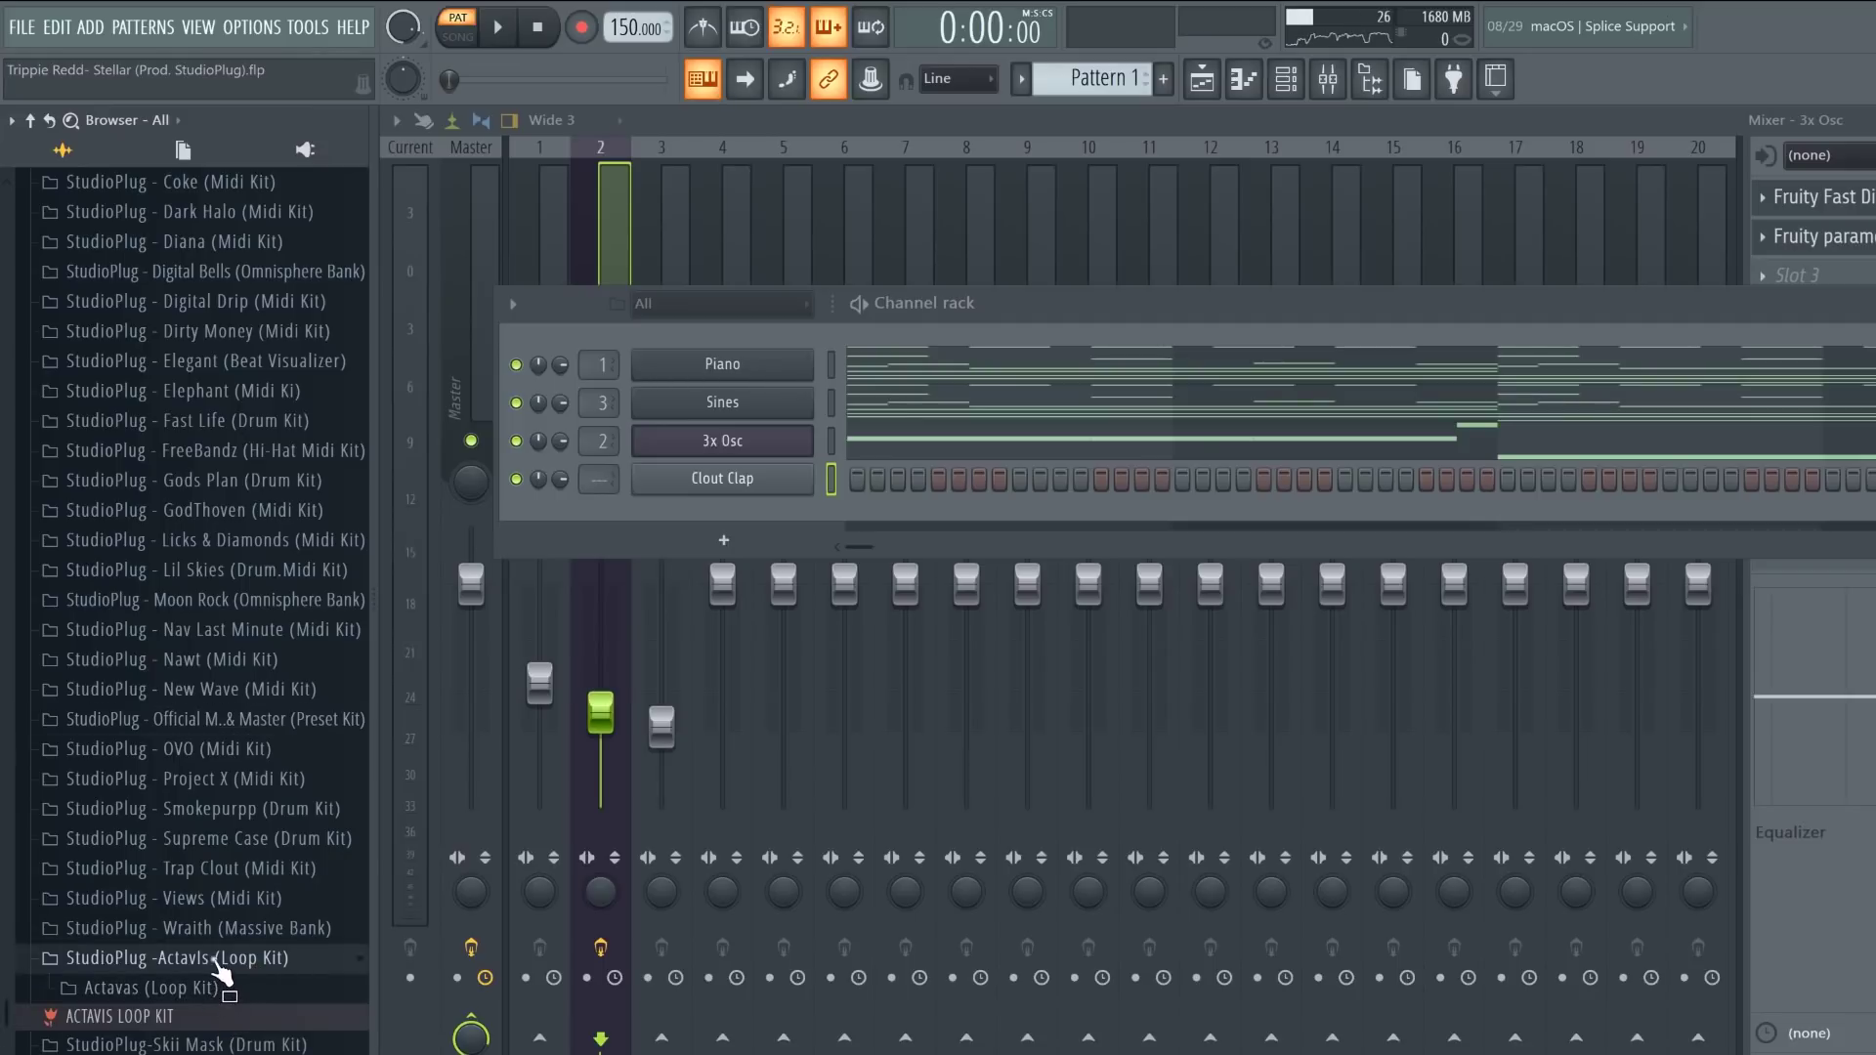
pyautogui.click(215, 965)
# Step: Add Supreme Kick from the Kick folder of the Skii Mask drum kit as a new channel
pyautogui.click(207, 987)
pyautogui.click(203, 1017)
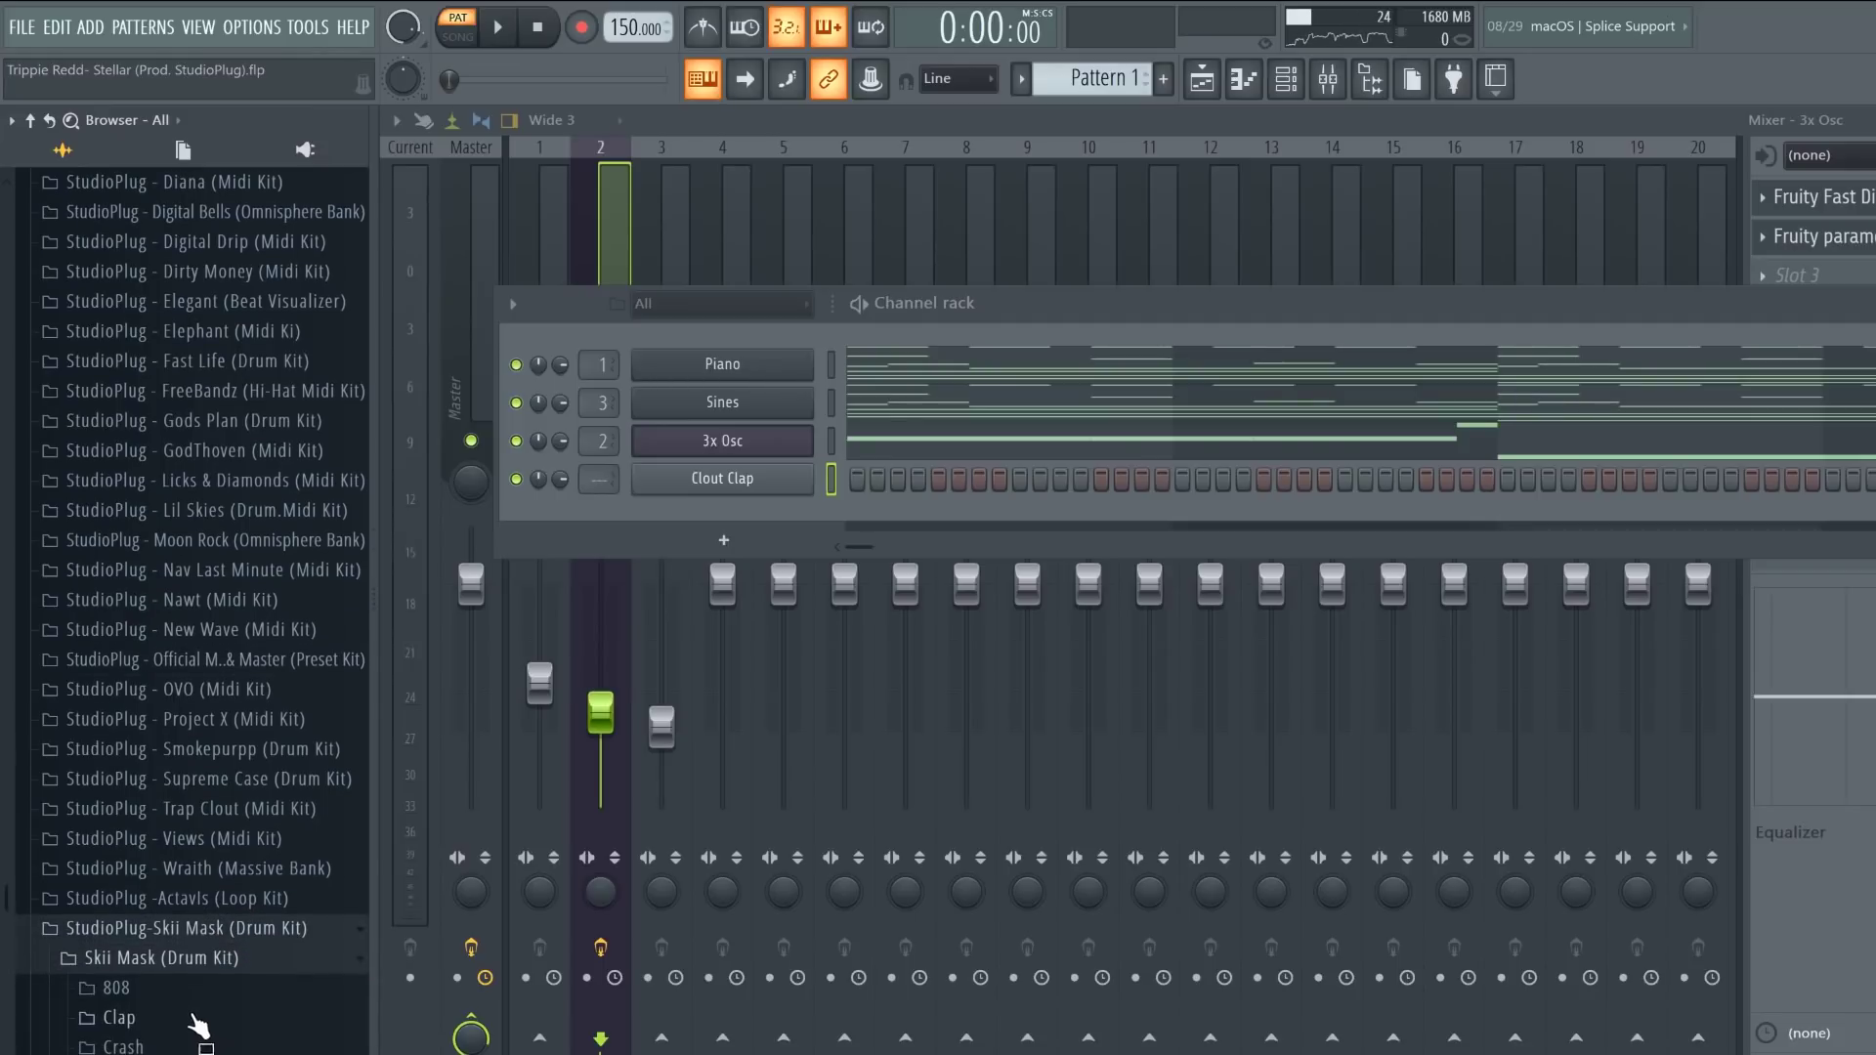
pyautogui.click(185, 973)
pyautogui.click(186, 903)
pyautogui.moveTo(178, 895); pyautogui.dragTo(772, 542)
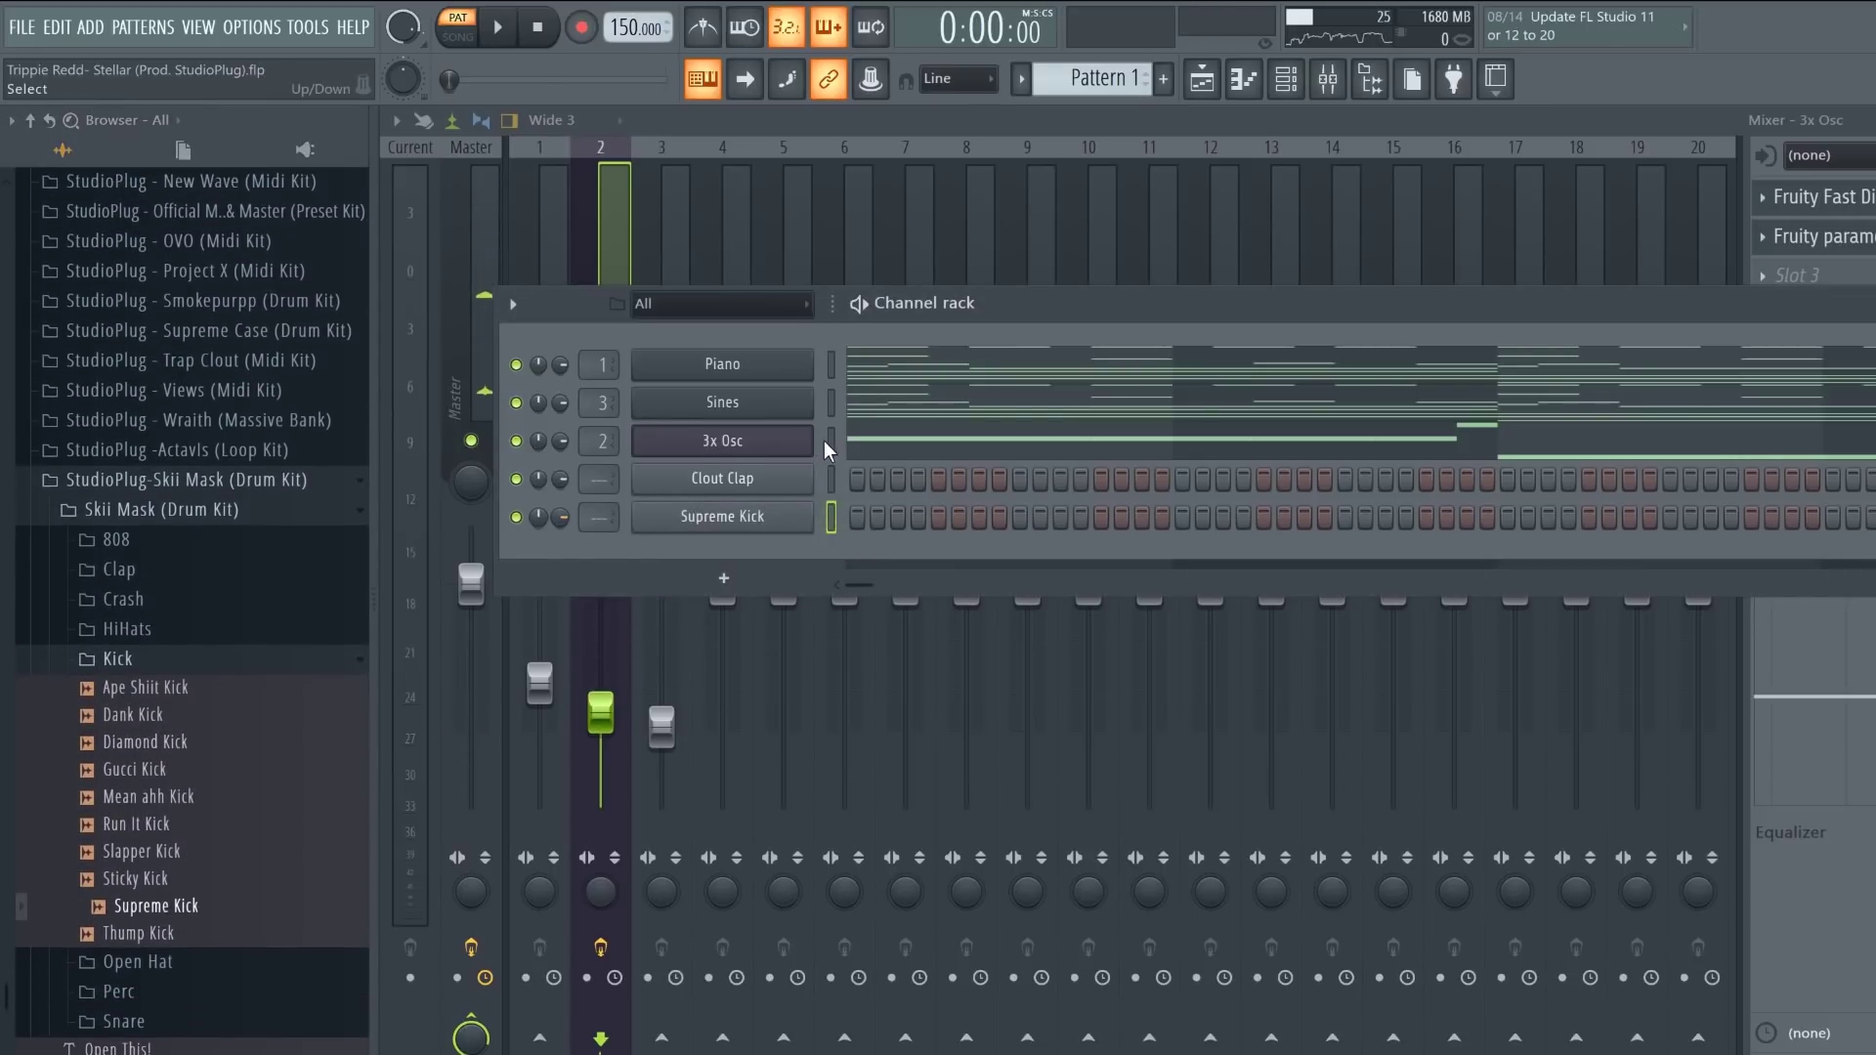
# Step: Copy the 3x Osc note pattern to the Supreme Kick channel and open its piano roll
pyautogui.click(836, 518)
pyautogui.hotkey('ctrl', 'v')
pyautogui.click(856, 527)
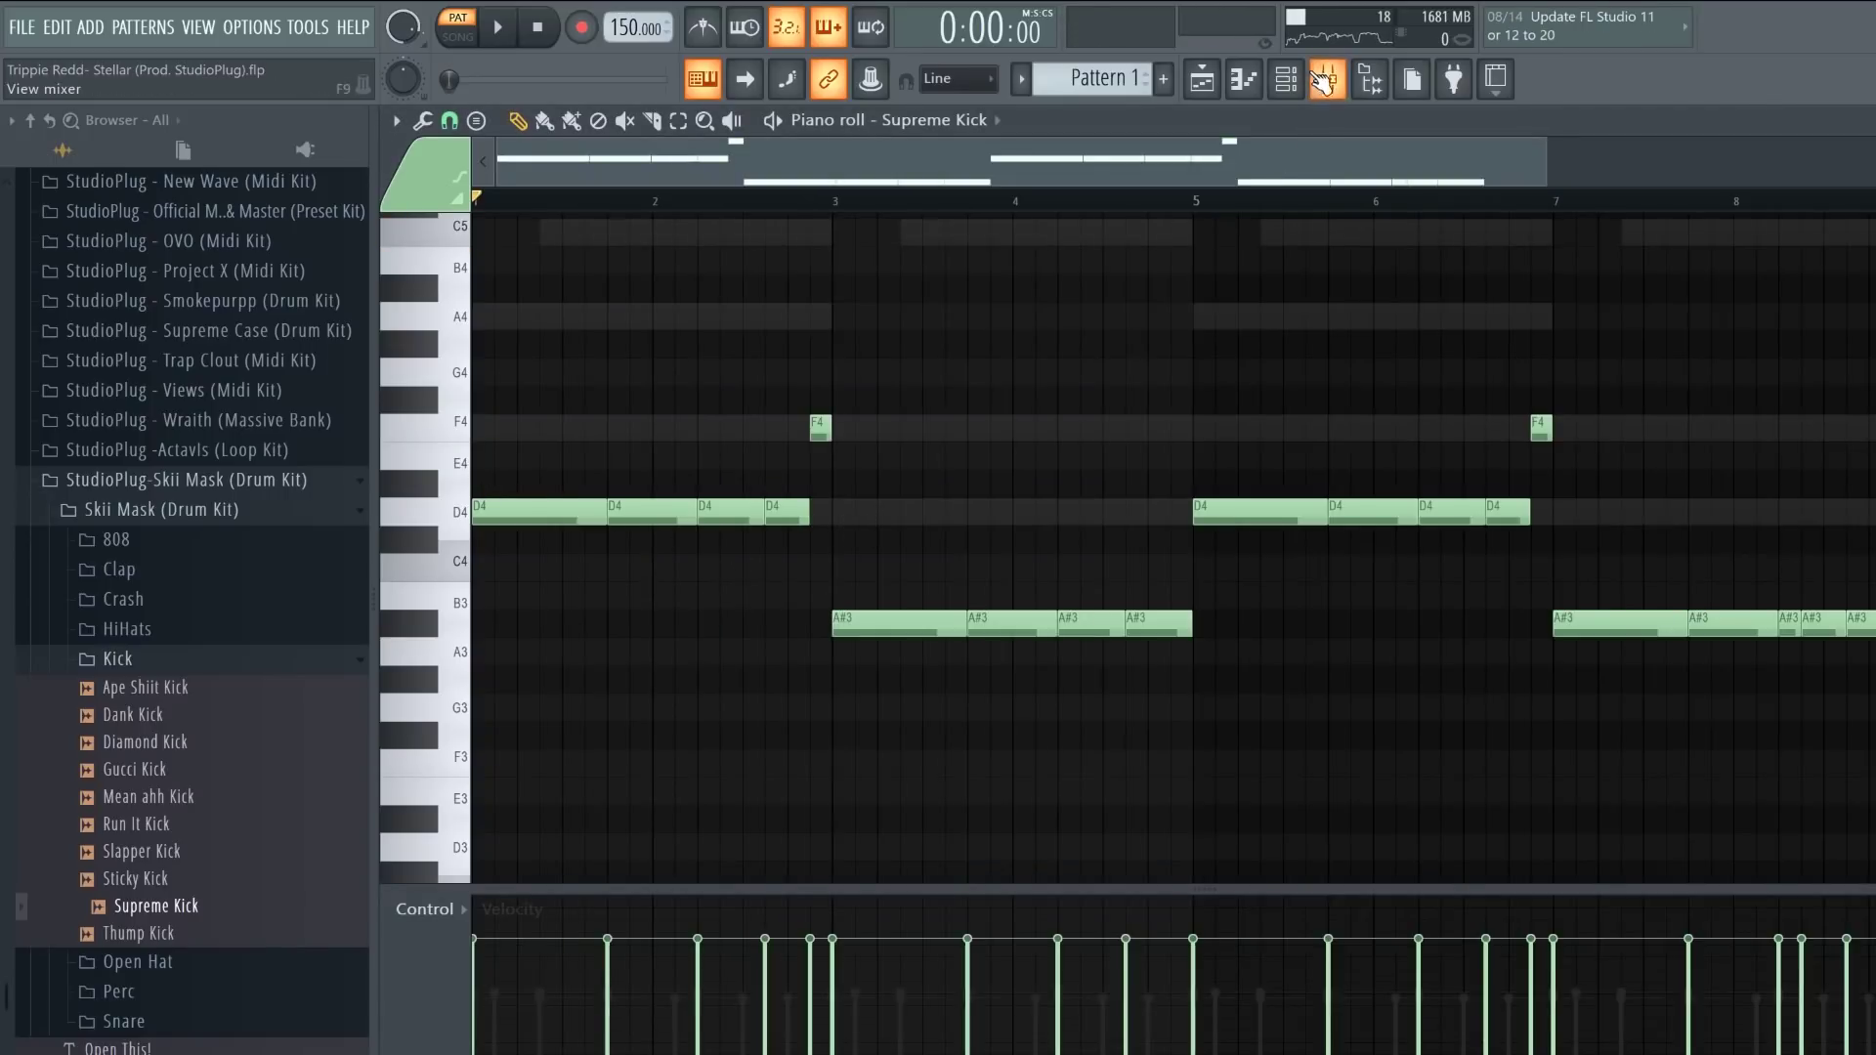
# Step: Place Clout Clap hits on the ninth step of bars 1 and 2 and open the channel's piano roll
pyautogui.click(1325, 80)
pyautogui.click(1018, 479)
pyautogui.click(1345, 478)
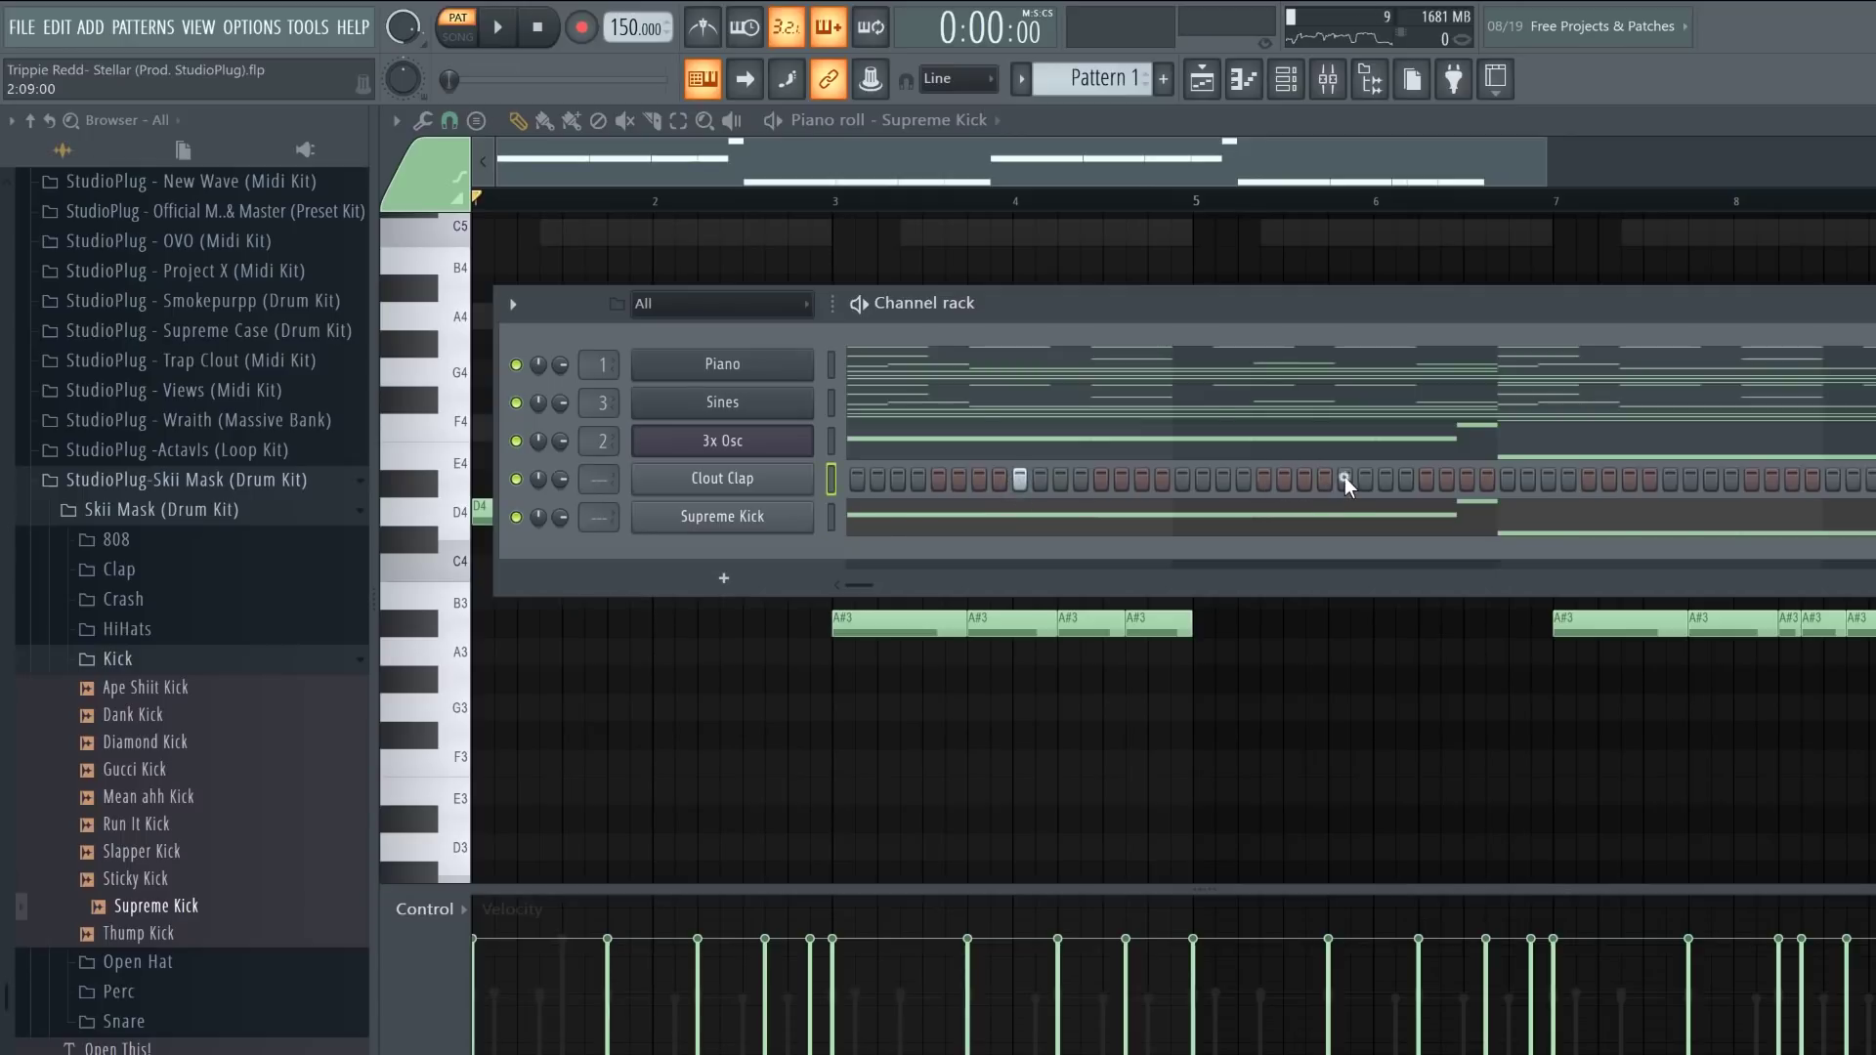
pyautogui.rightClick(809, 479)
pyautogui.click(829, 484)
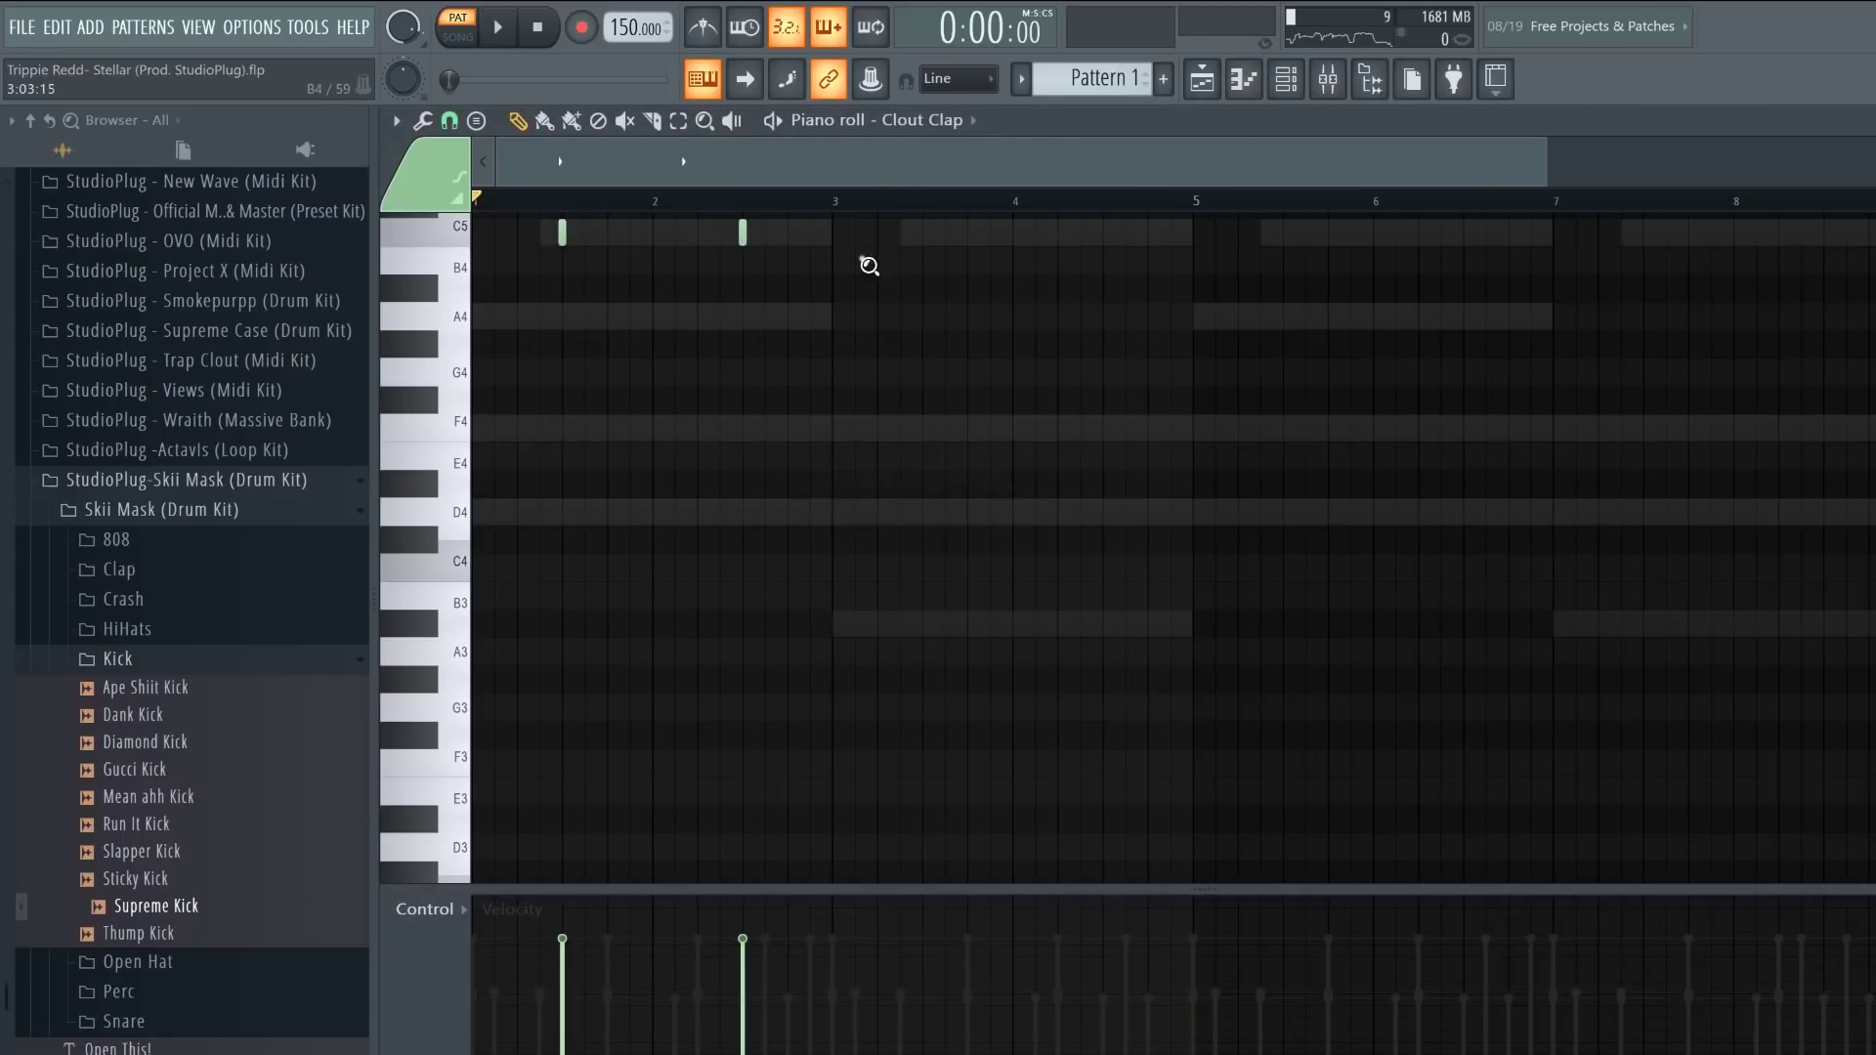
# Step: Select the first two bars of Clout Clap, duplicate them three times to fill eight bars, and move the playhead back towards the start
pyautogui.moveTo(831, 202); pyautogui.dragTo(476, 203)
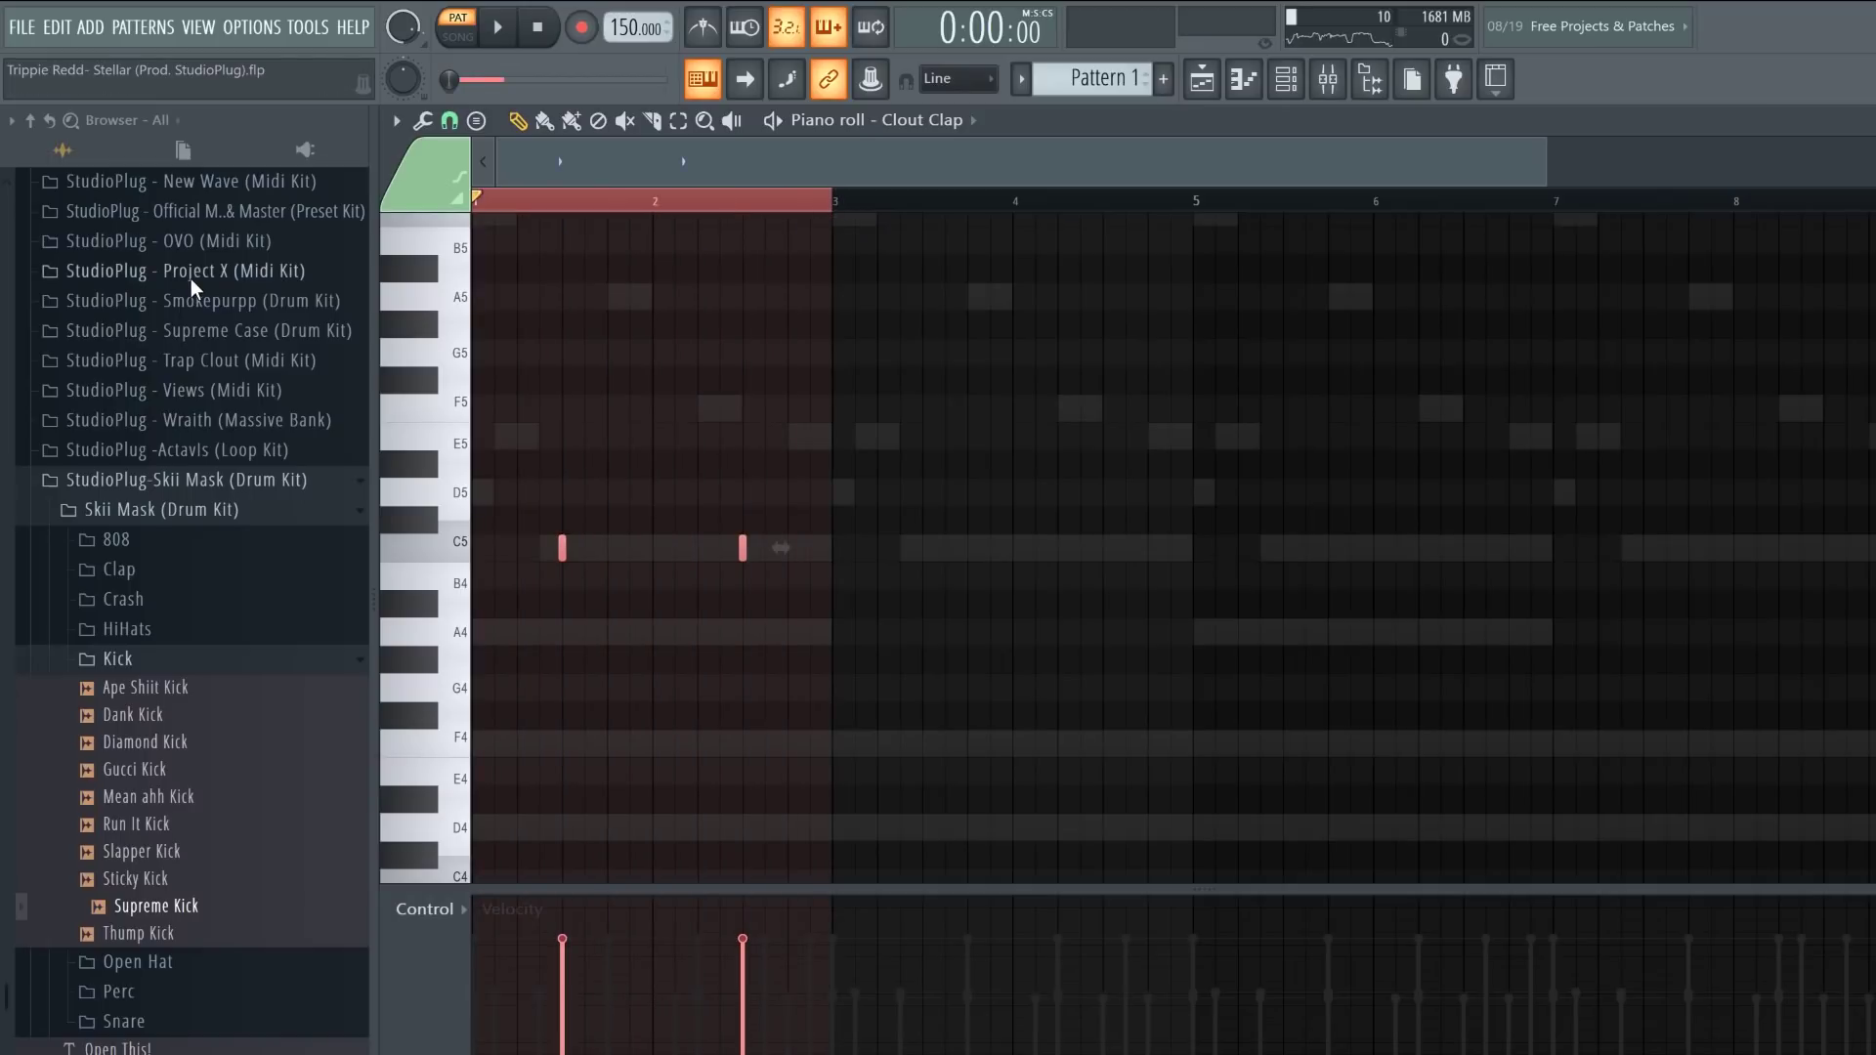
pyautogui.hotkey('ctrl', 'b')
pyautogui.hotkey('ctrl', 'b')
pyautogui.hotkey('ctrl', 'b')
pyautogui.click(570, 208)
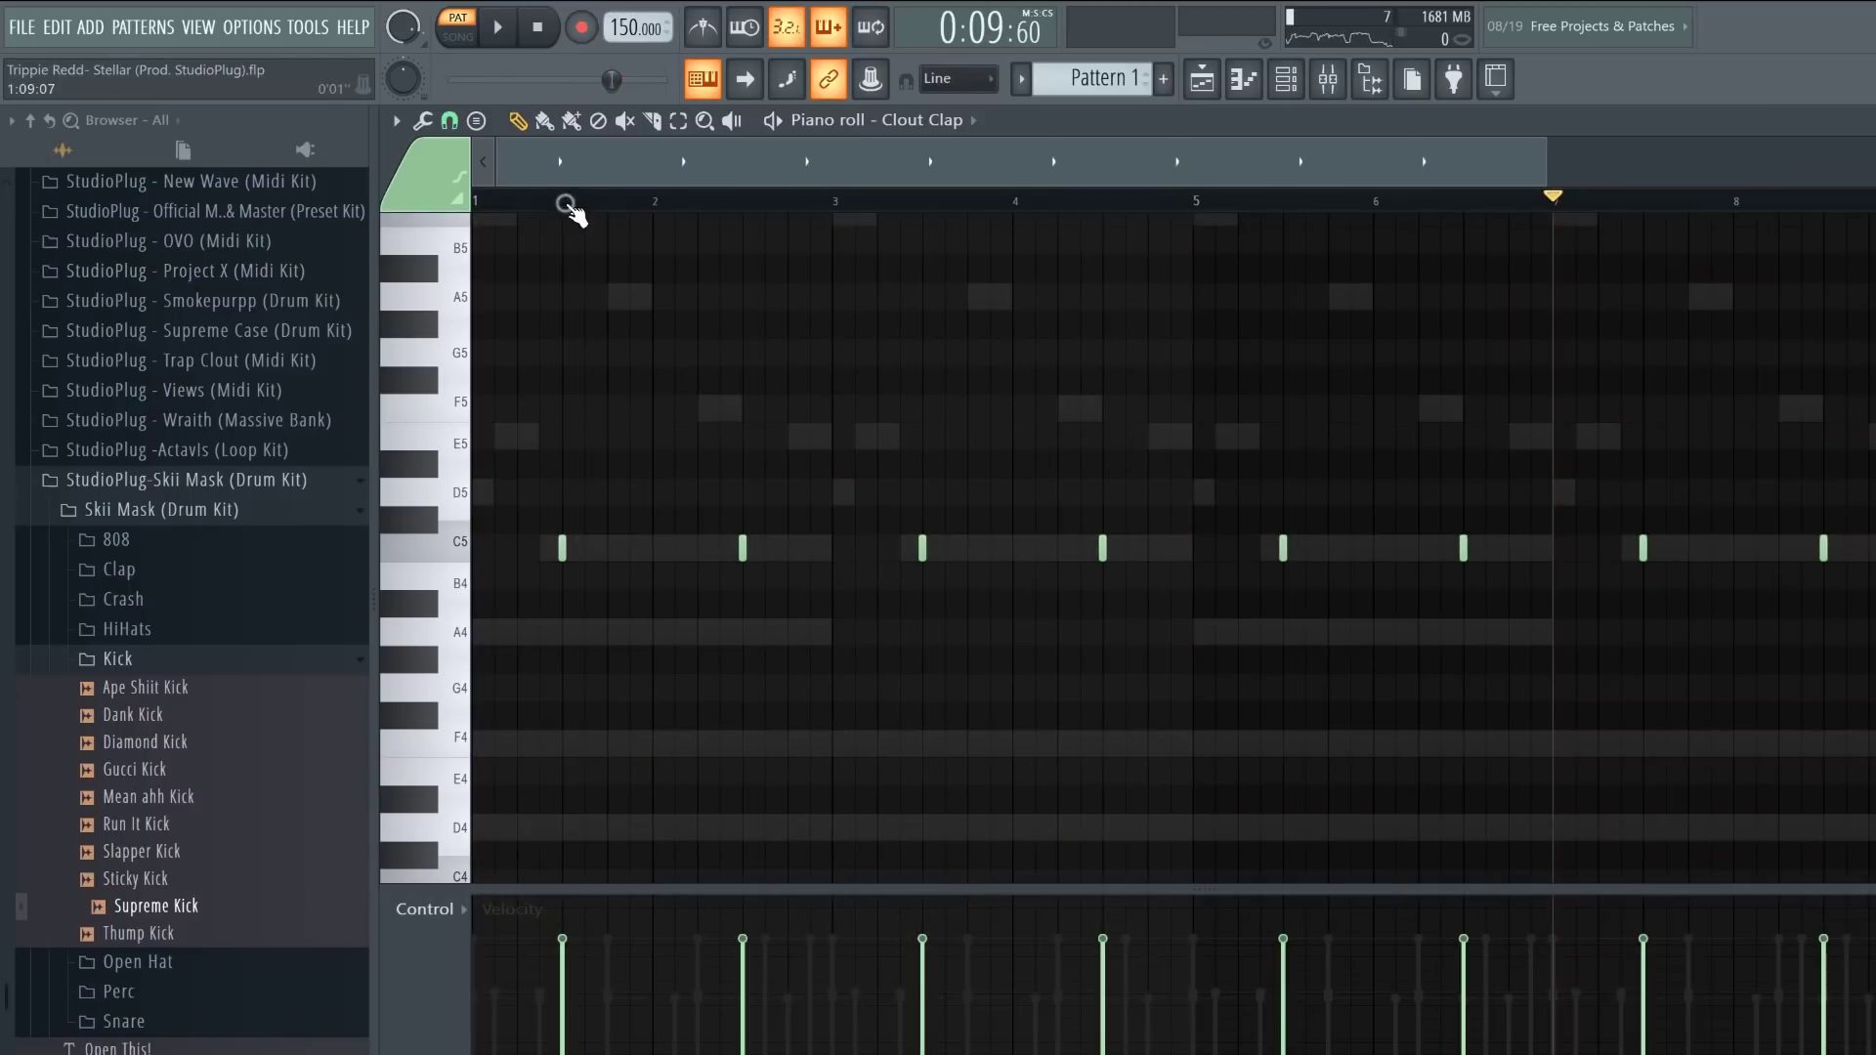
pyautogui.moveTo(567, 205); pyautogui.dragTo(437, 215)
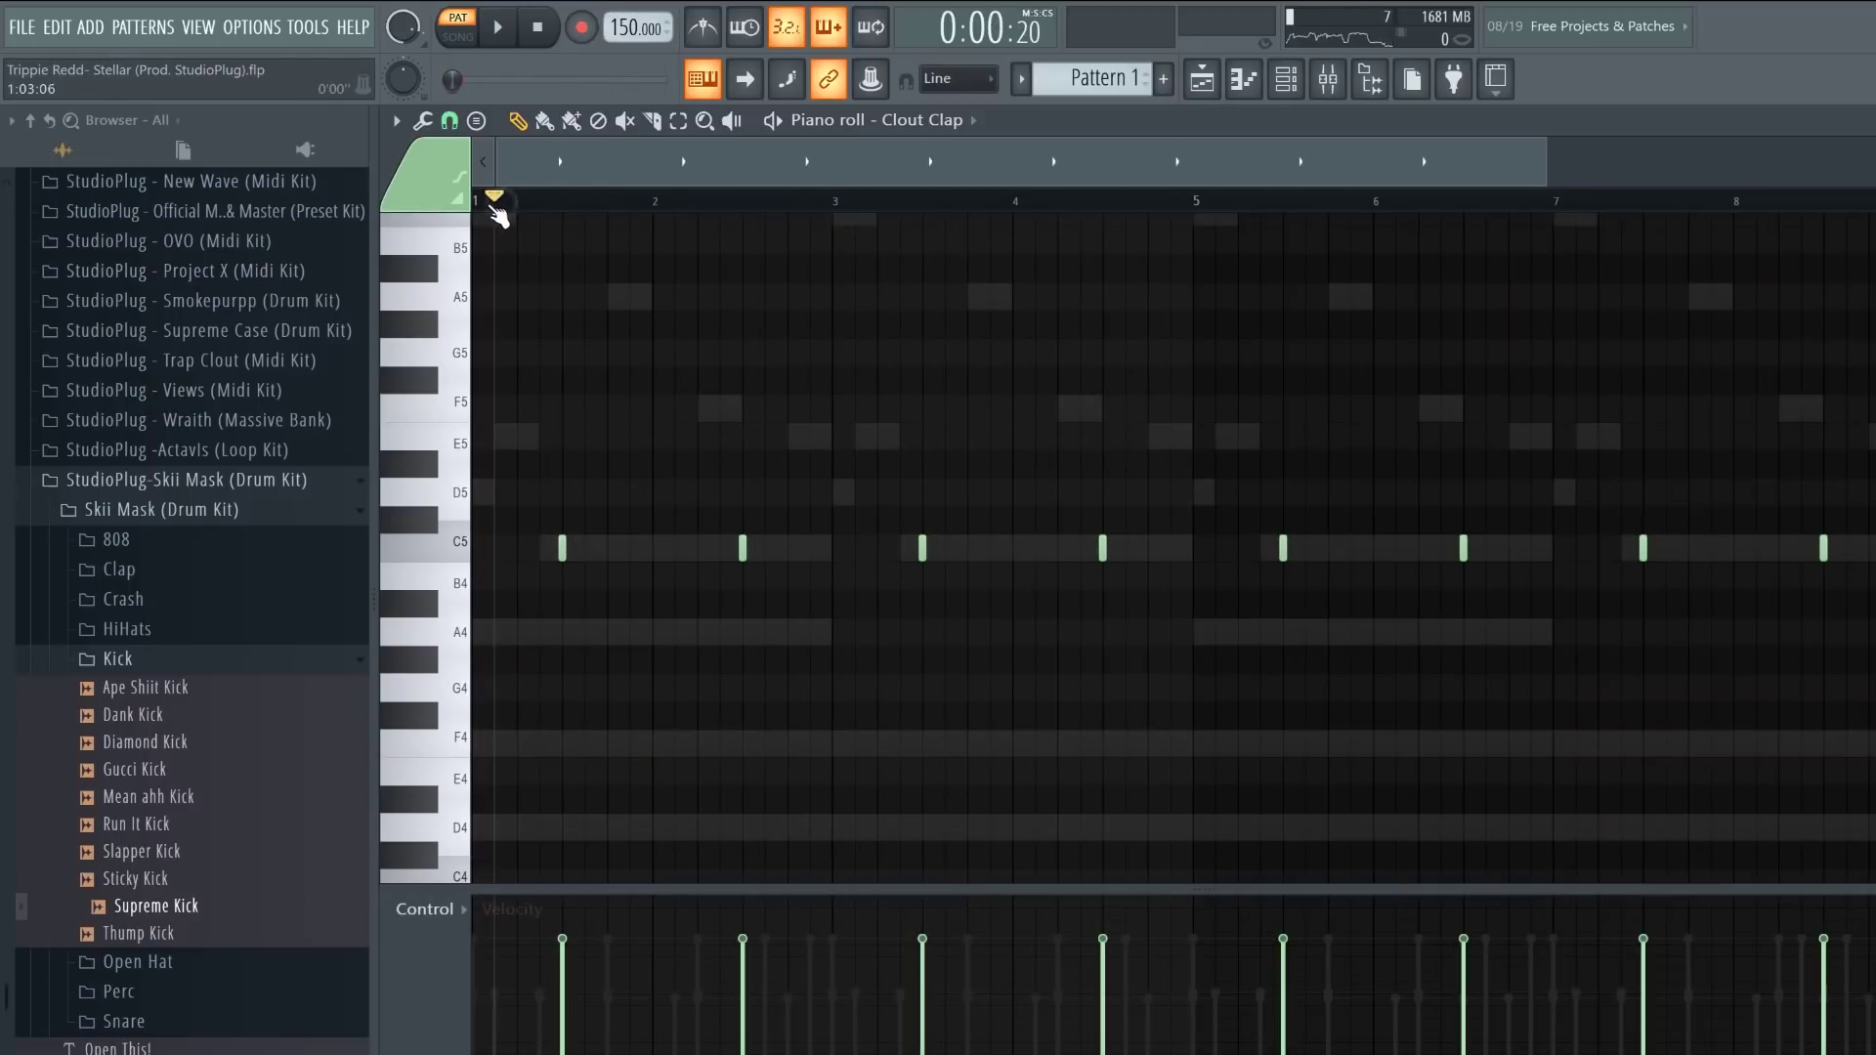
# Step: Open Supreme Kick's piano roll and transpose all its notes up ten semitones so the D4 notes land on C5
pyautogui.click(1303, 77)
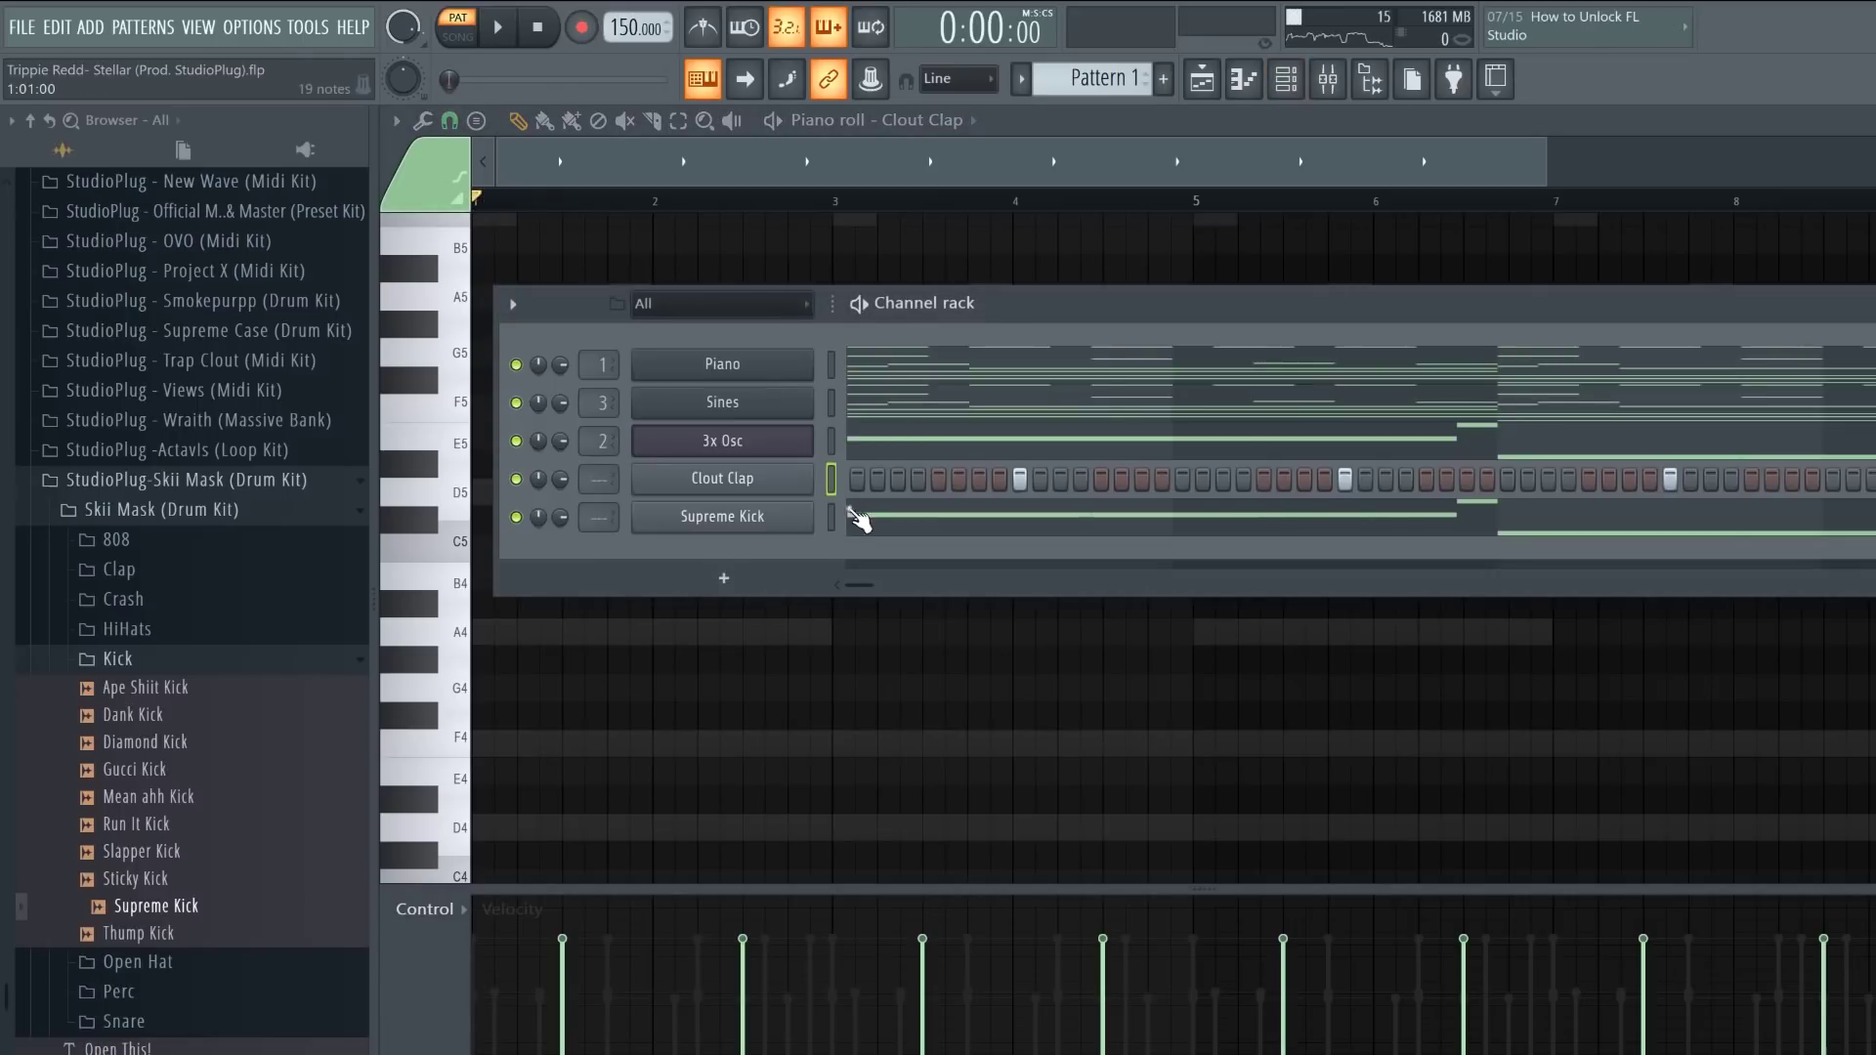
pyautogui.click(855, 516)
pyautogui.scroll(-4, 845, 652)
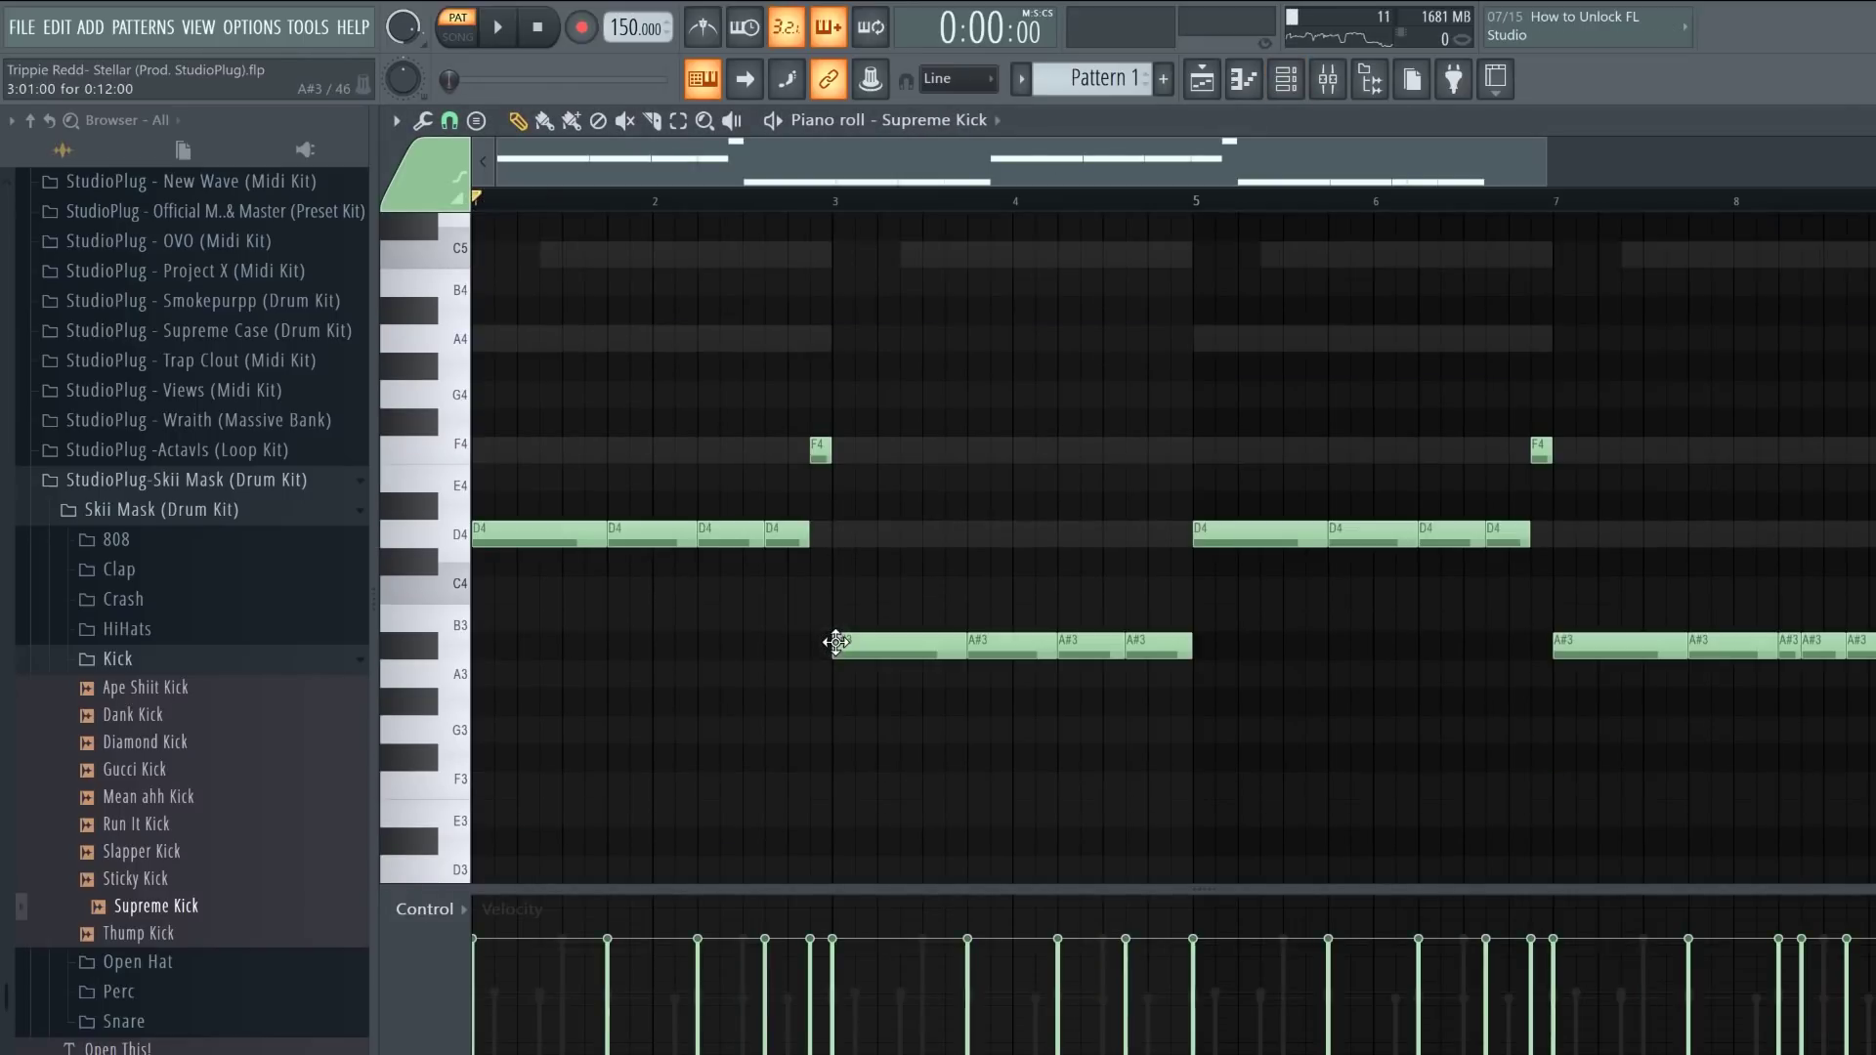
pyautogui.hotkey('ctrl', 'a')
pyautogui.hotkey('shift', 'Up')
pyautogui.hotkey('shift', 'Up')
pyautogui.hotkey('shift', 'Up')
pyautogui.hotkey('shift', 'Up')
pyautogui.hotkey('shift', 'Up')
pyautogui.hotkey('shift', 'Up')
pyautogui.hotkey('shift', 'Up')
pyautogui.hotkey('shift', 'Up')
pyautogui.hotkey('shift', 'Up')
pyautogui.hotkey('shift', 'Up')
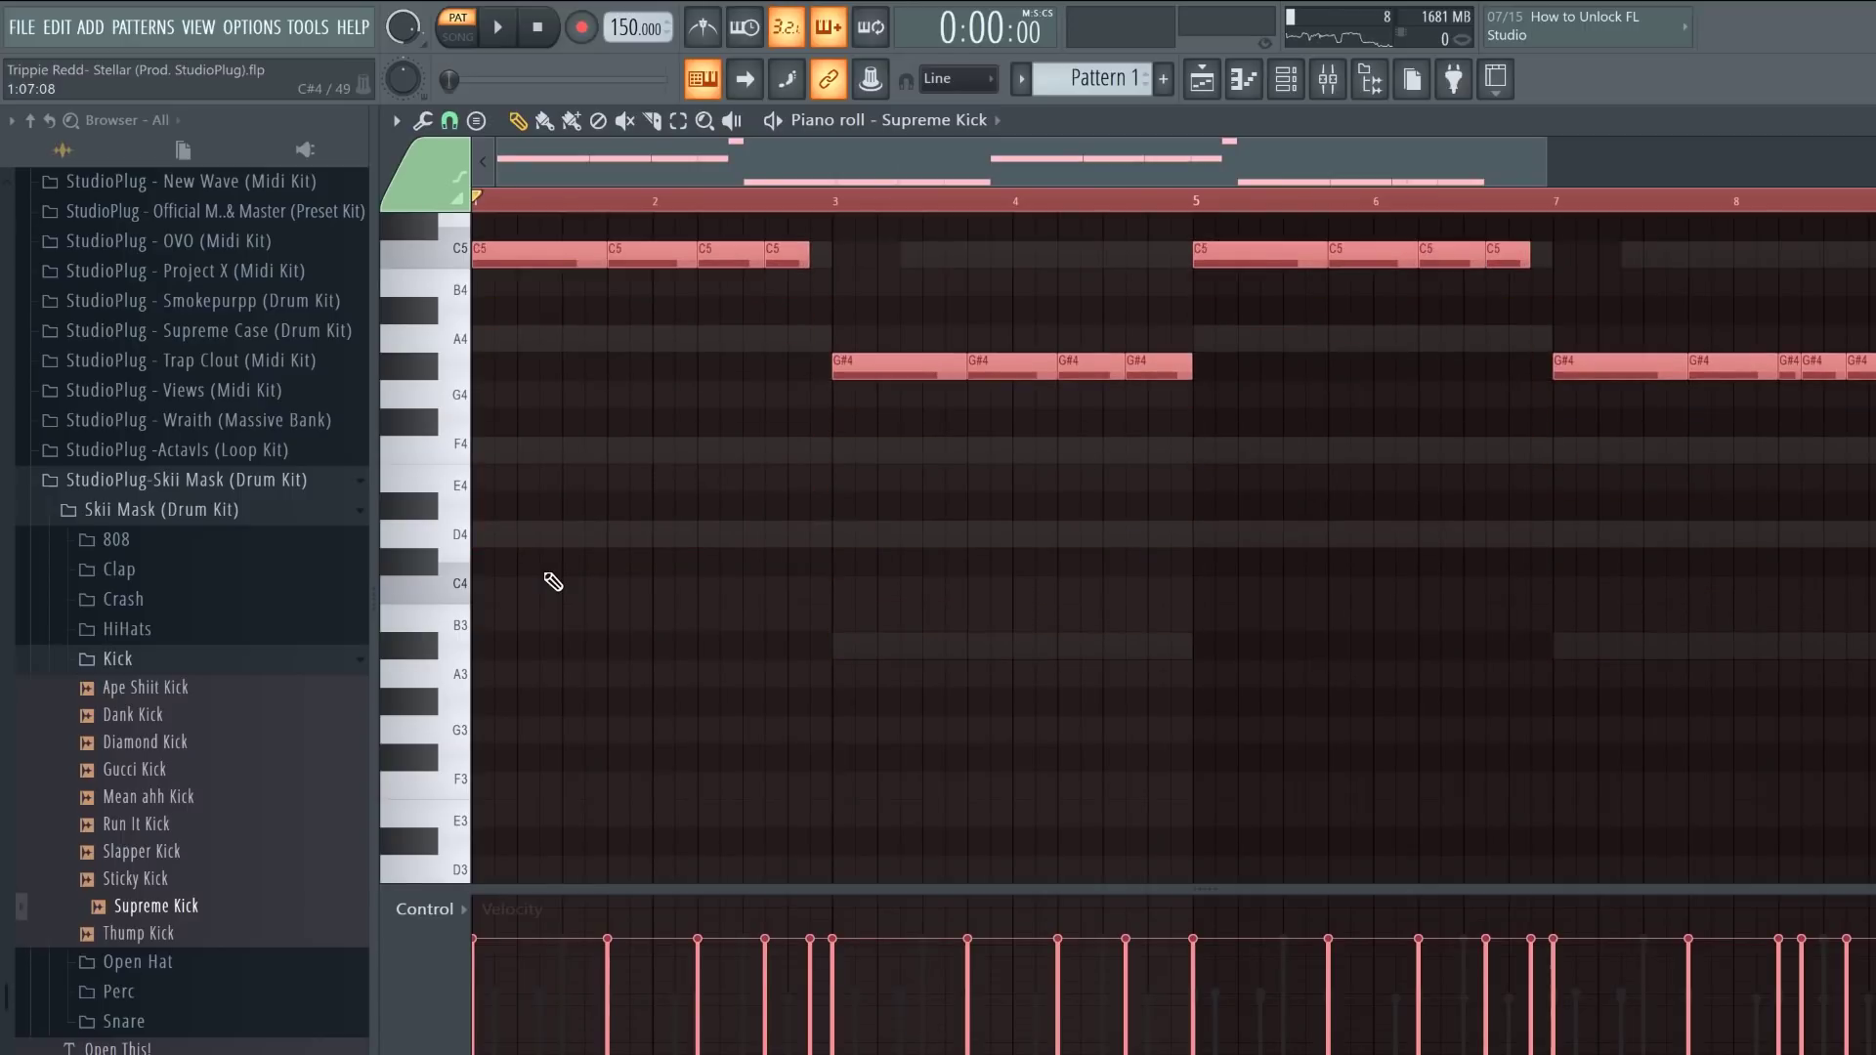
# Step: Transpose the remaining G#4 and D#5 Supreme Kick notes to C5 and play the pattern
pyautogui.scroll(2, 545, 574)
pyautogui.moveTo(450, 492); pyautogui.dragTo(447, 591)
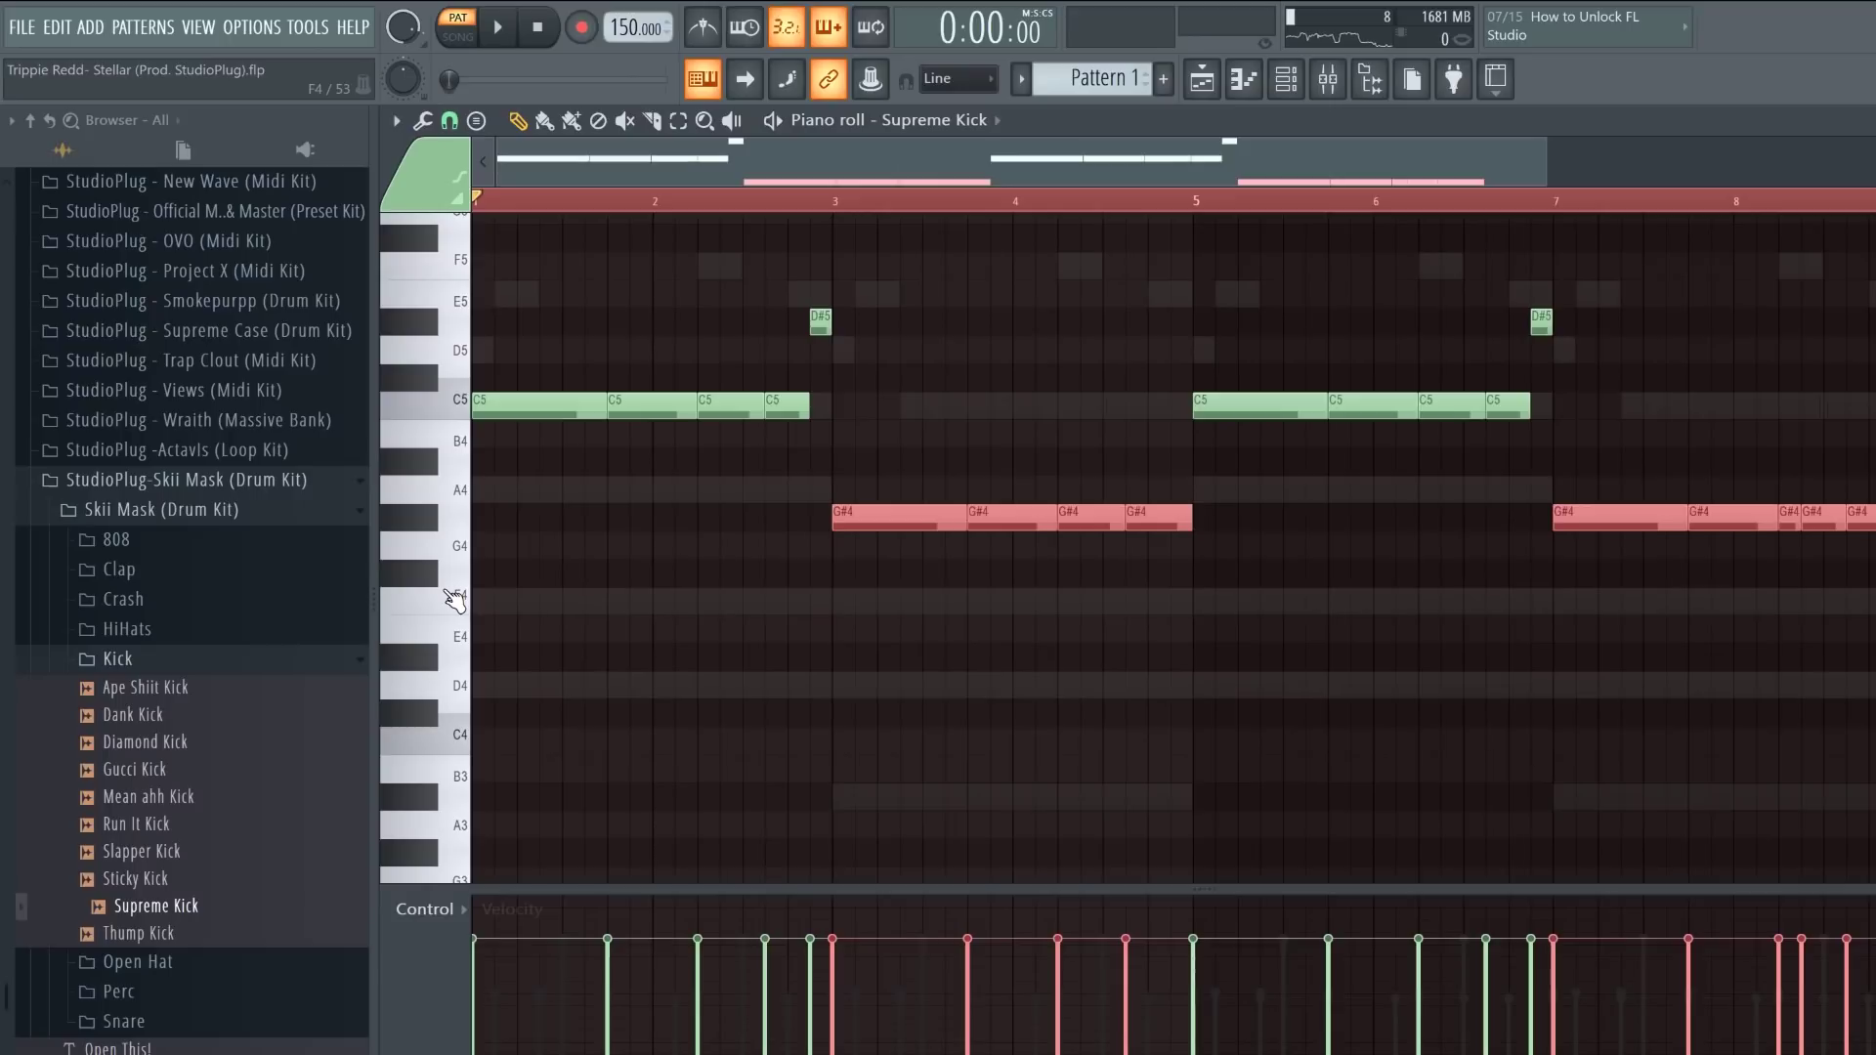
pyautogui.hotkey('shift', 'Up')
pyautogui.hotkey('shift', 'Up')
pyautogui.hotkey('shift', 'Up')
pyautogui.hotkey('shift', 'Up')
pyautogui.keyDown('ctrl'); pyautogui.click(431, 325); pyautogui.keyUp('ctrl')
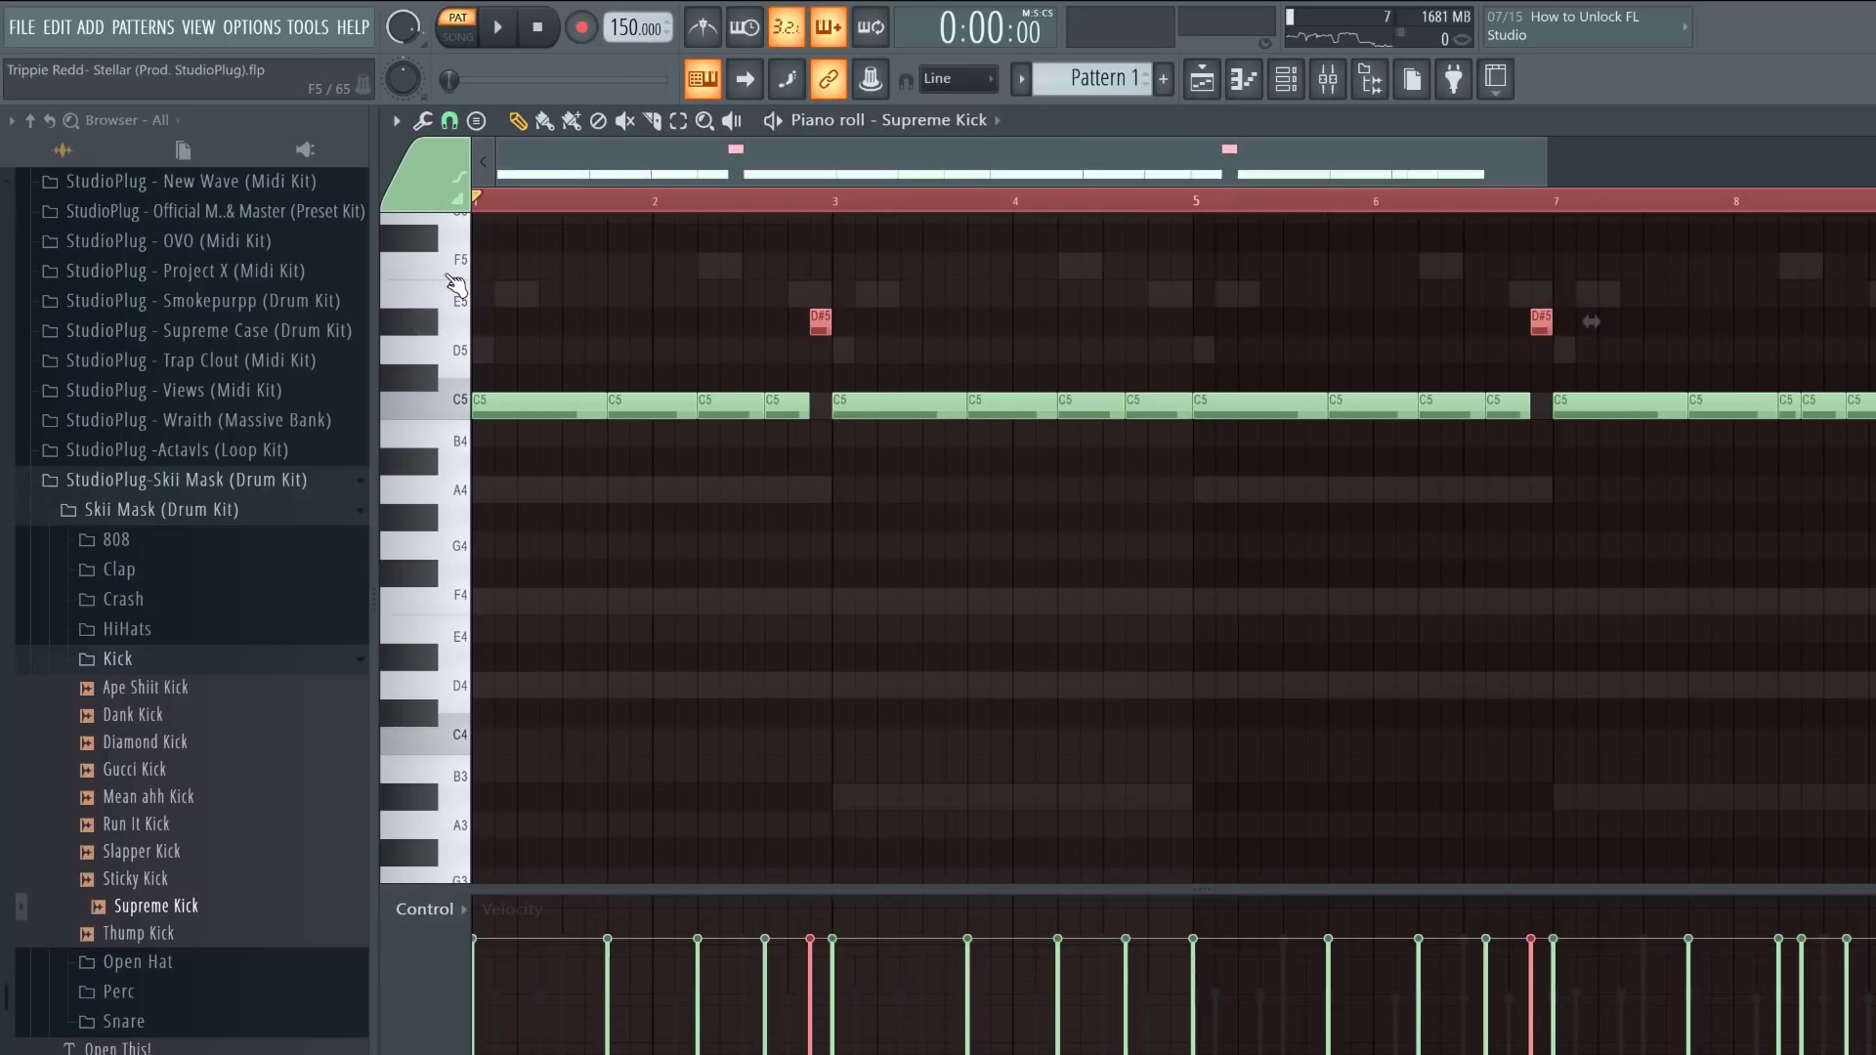
pyautogui.hotkey('shift', 'Down')
pyautogui.press('space')
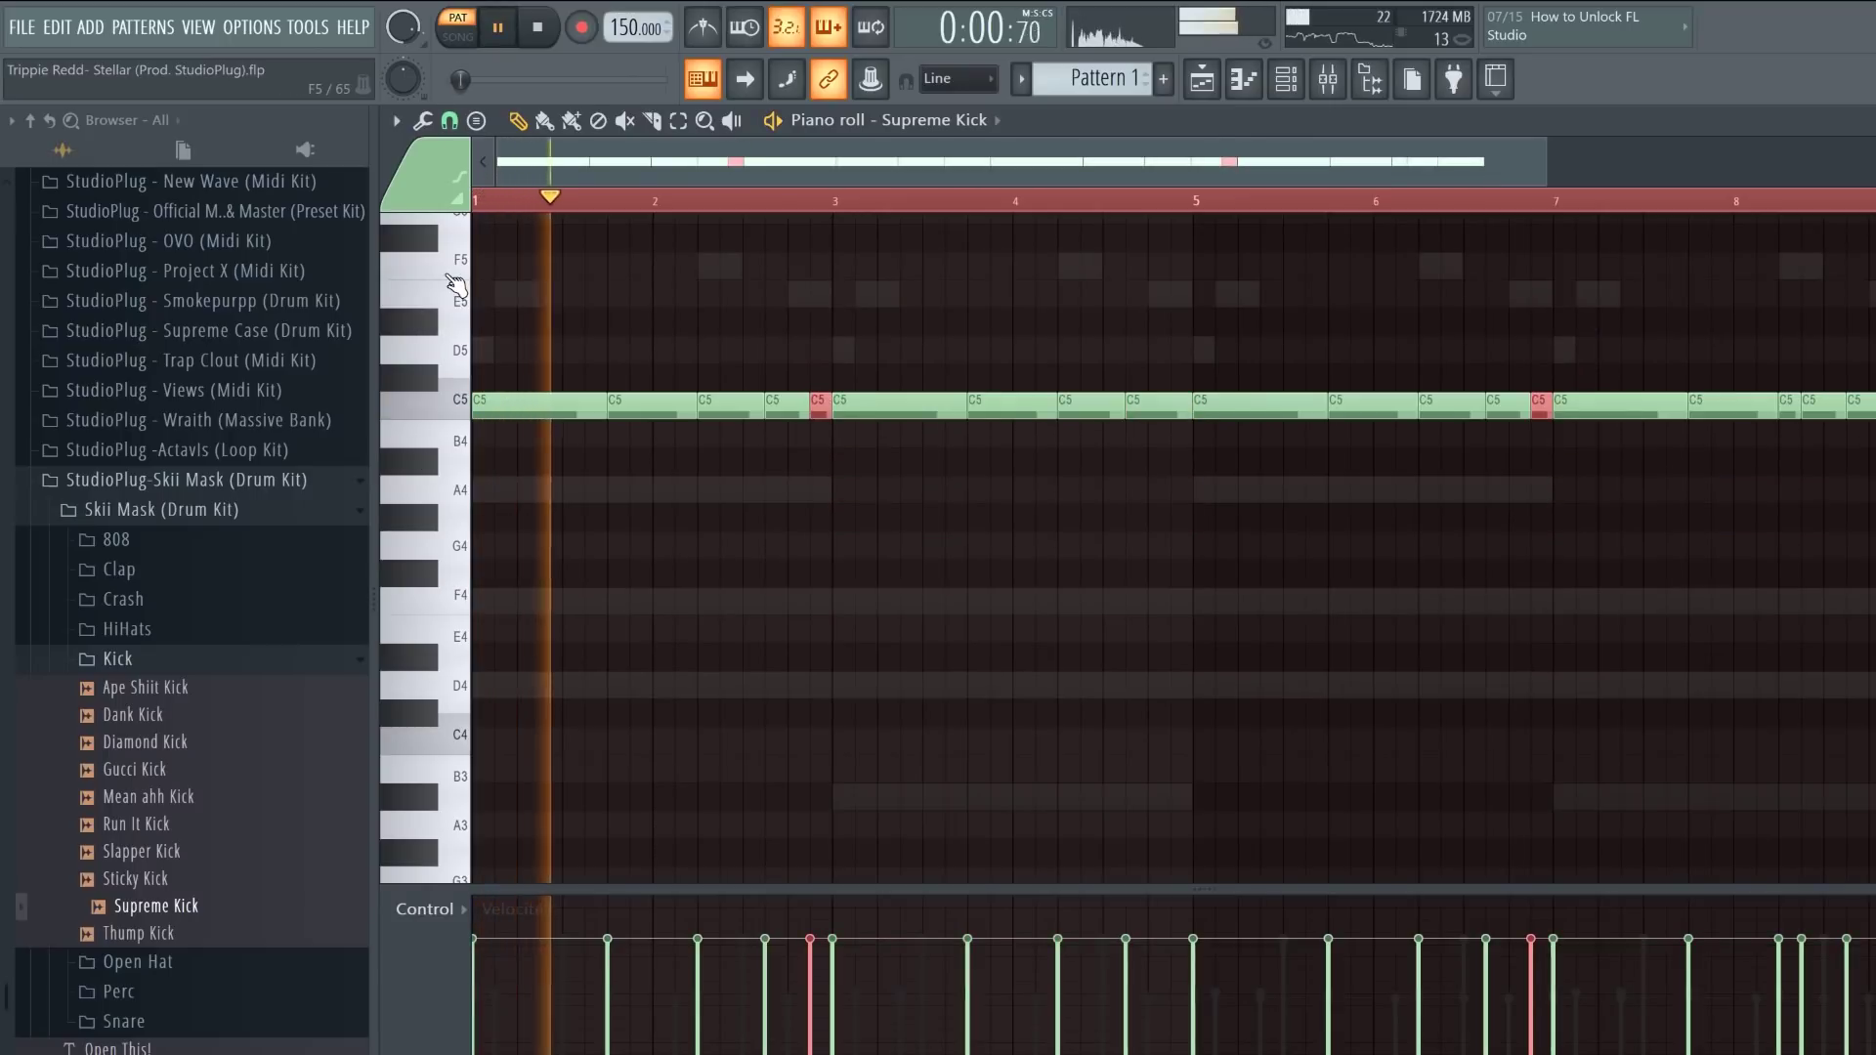
pyautogui.keyDown('ctrl'); pyautogui.click(603, 314); pyautogui.keyUp('ctrl')
pyautogui.hotkey('ctrl', 'a')
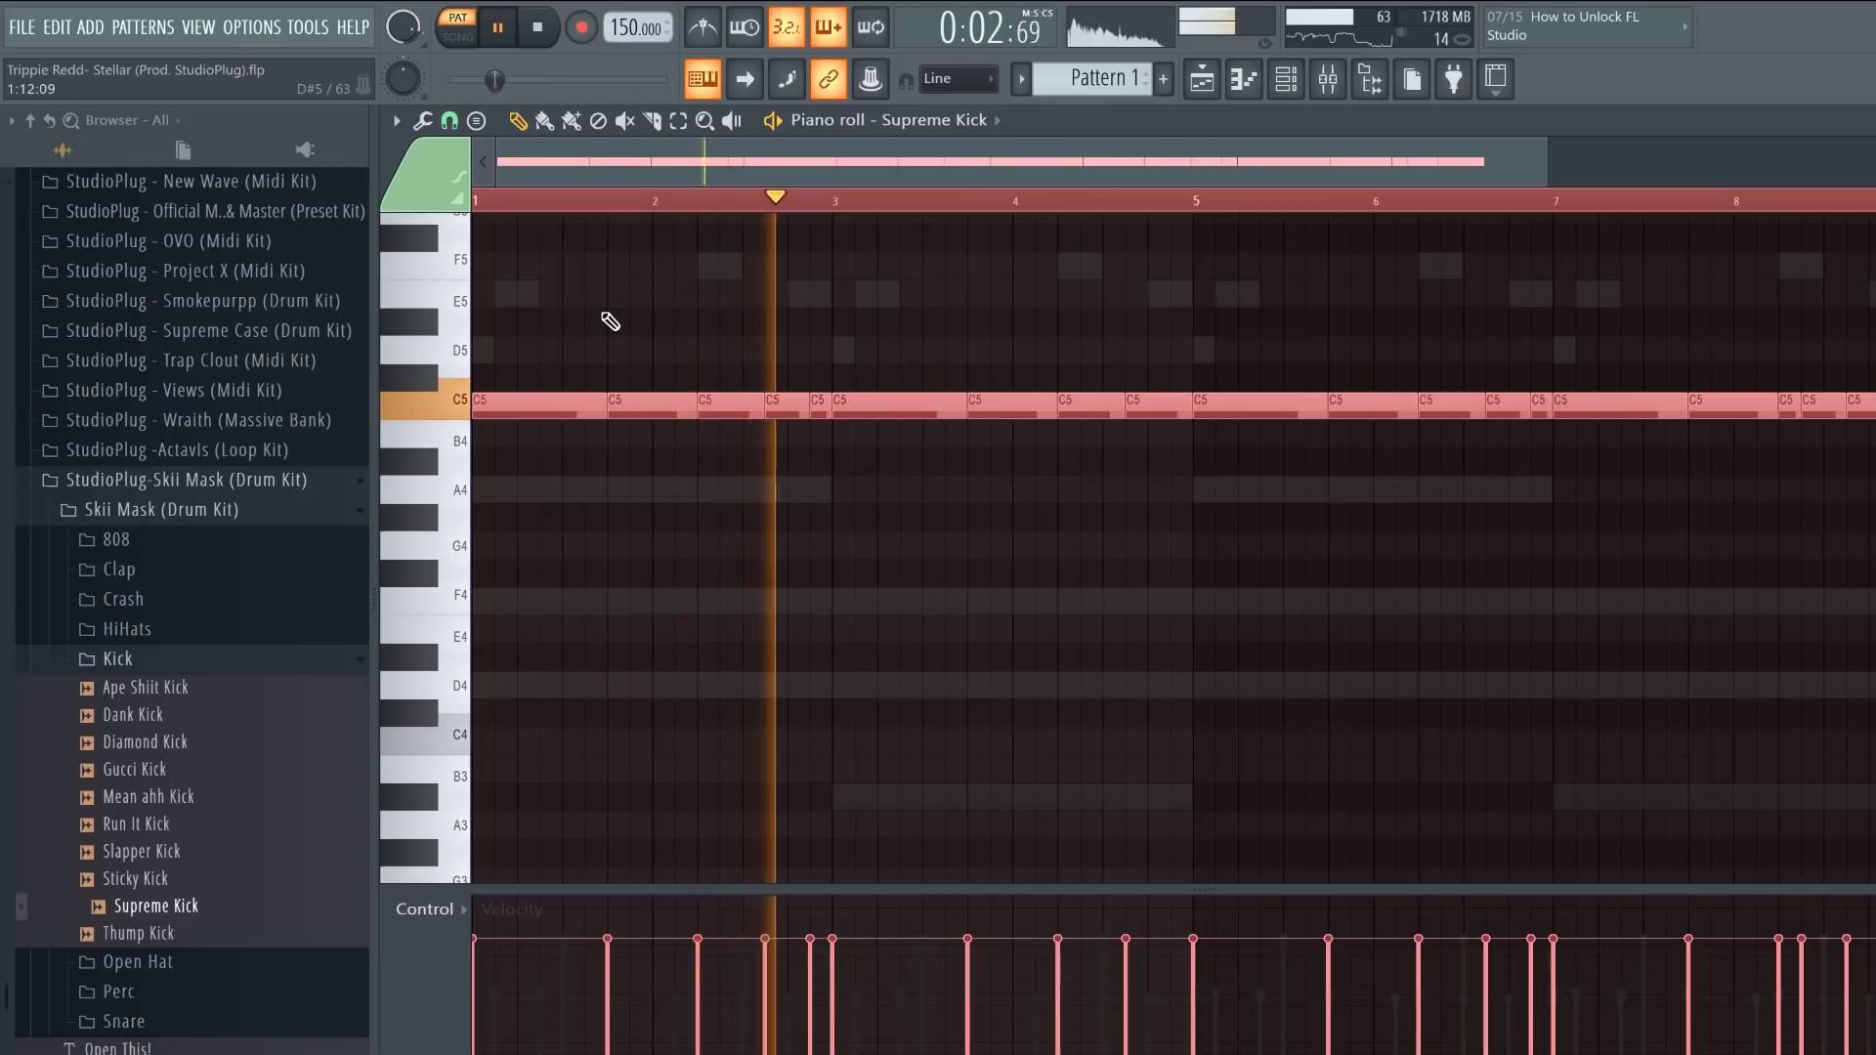
# Step: Route Clout Clap to mixer track 4 and Supreme Kick to mixer track 5
pyautogui.scroll(1, 606, 319)
pyautogui.click(1221, 78)
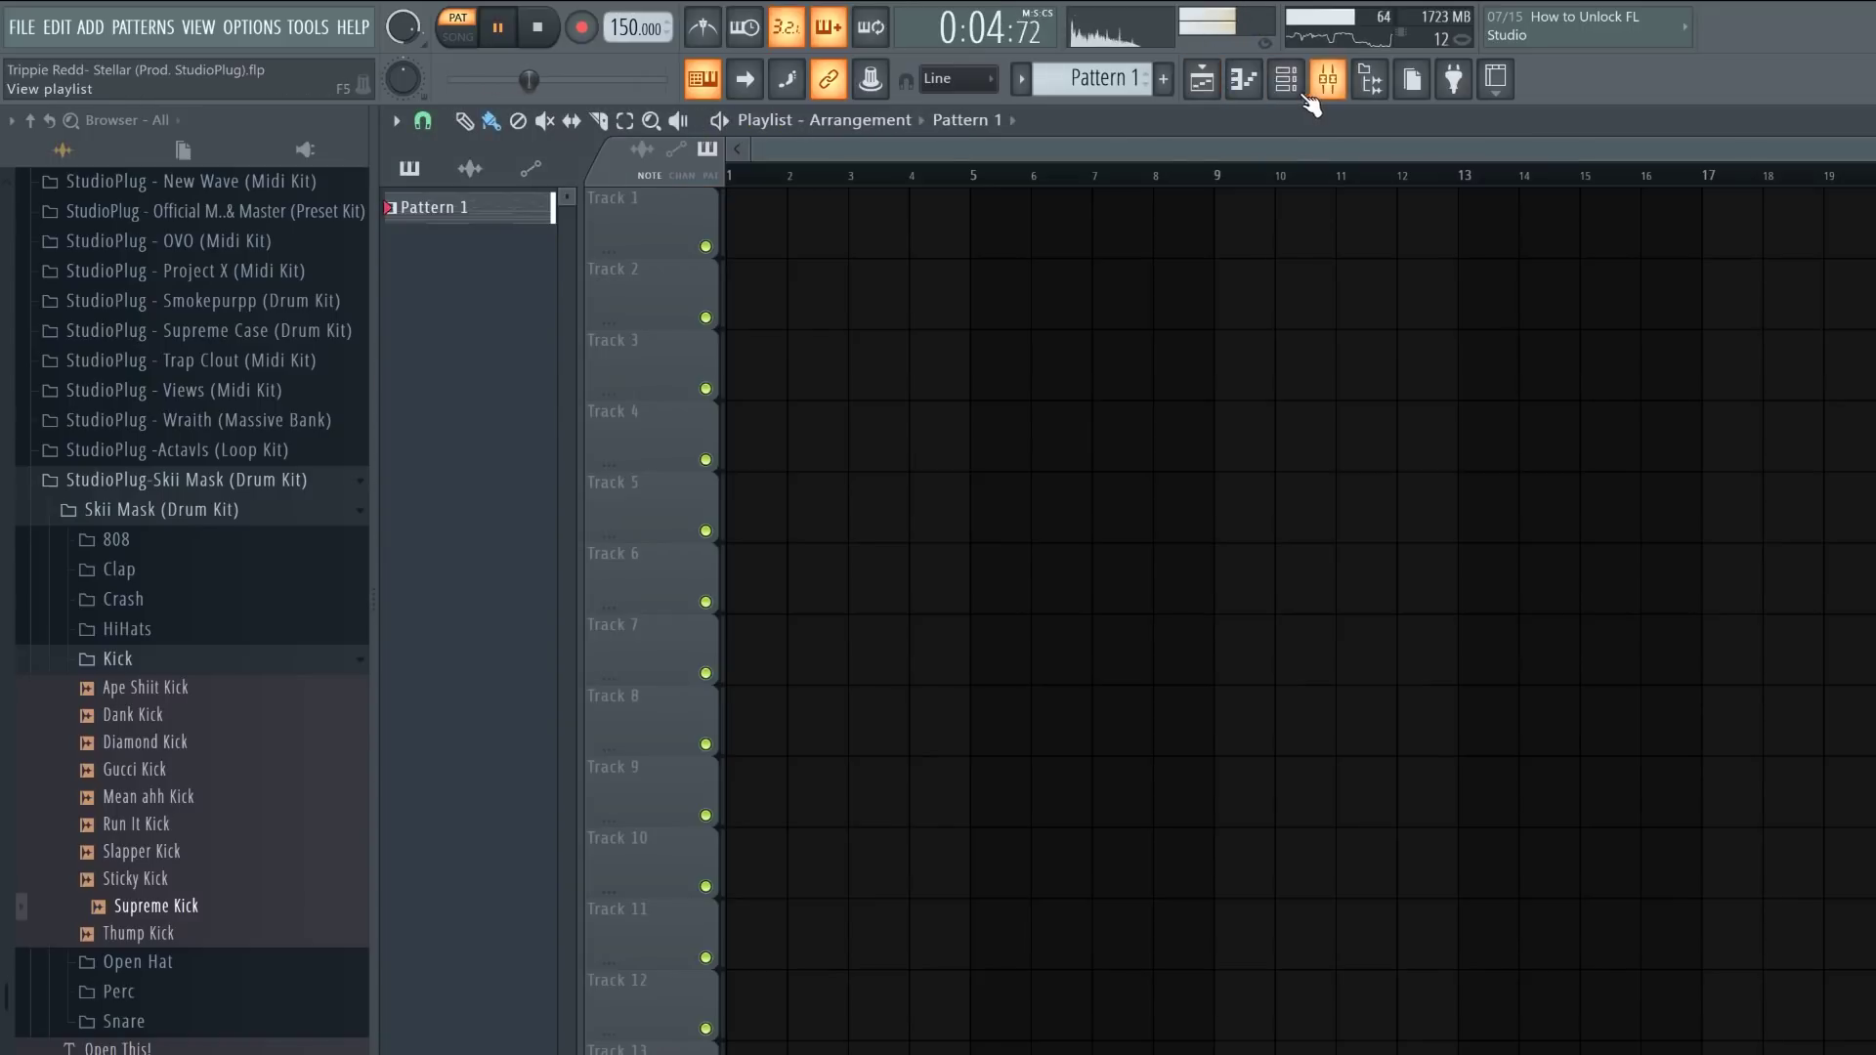
pyautogui.click(1303, 93)
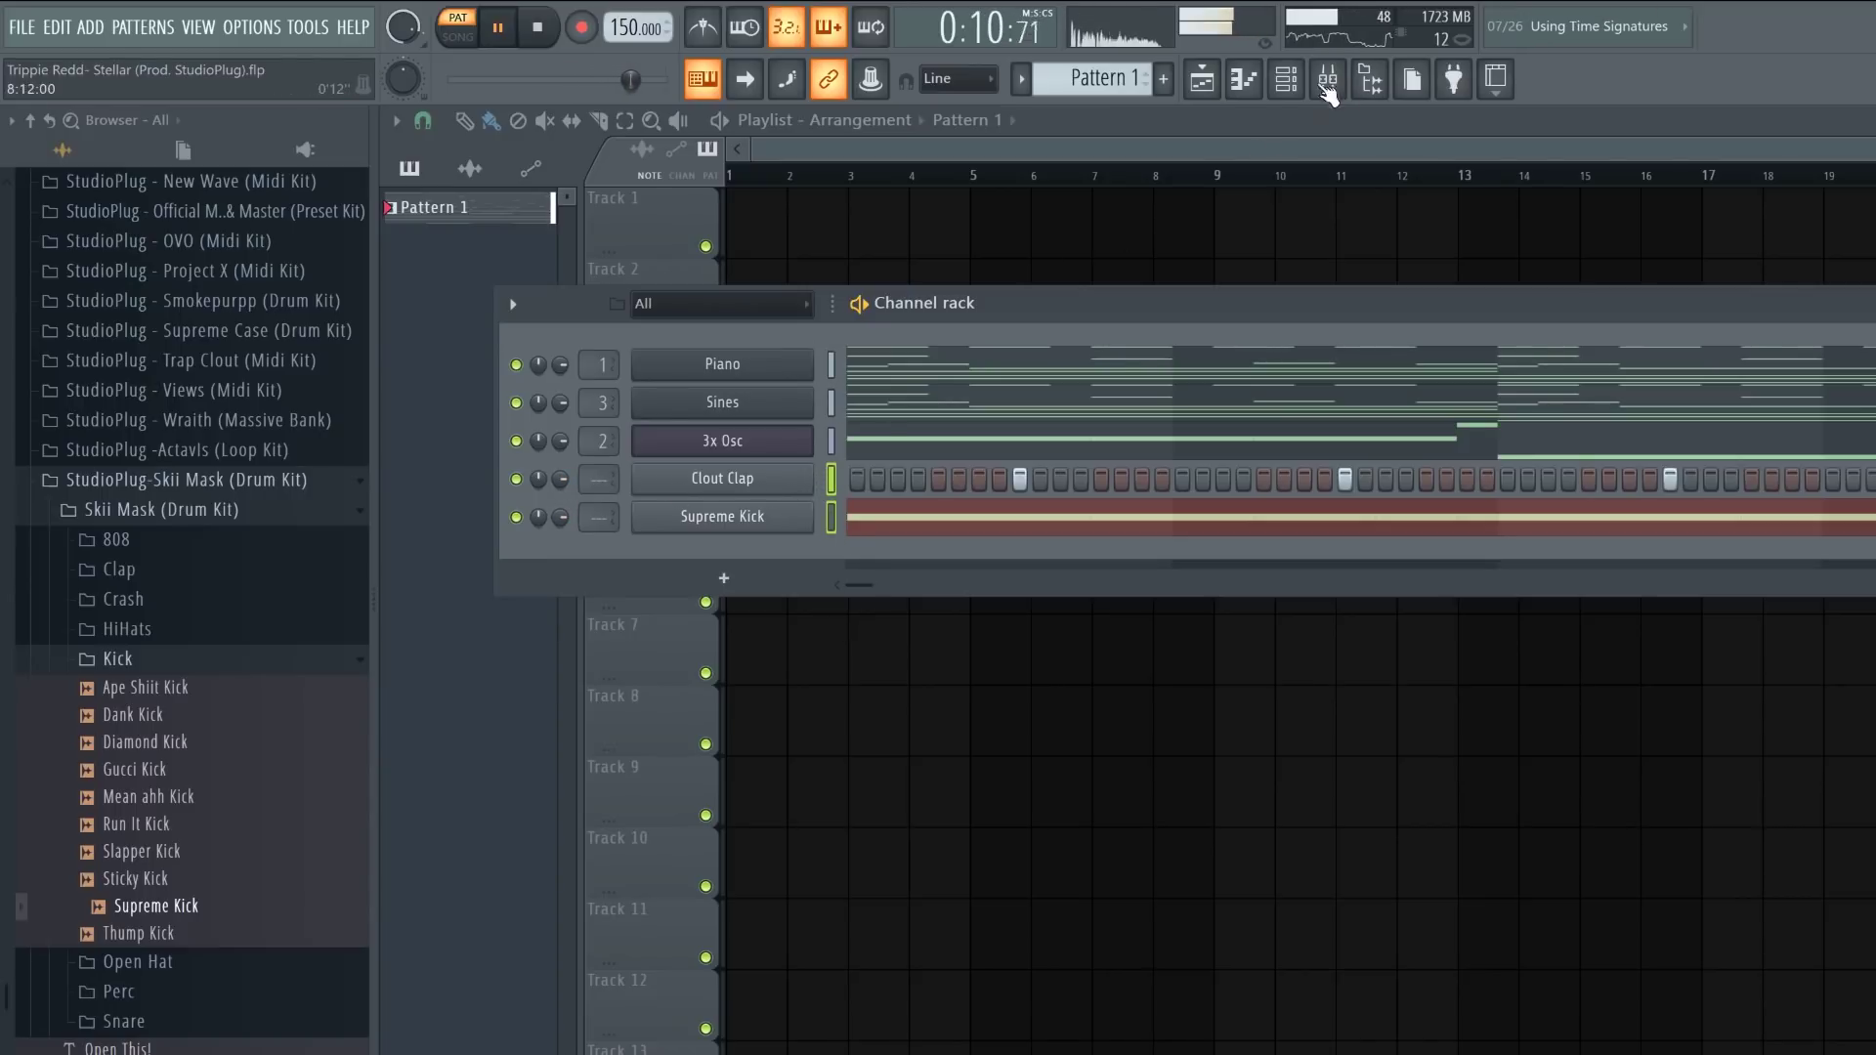
pyautogui.click(1342, 88)
pyautogui.click(733, 368)
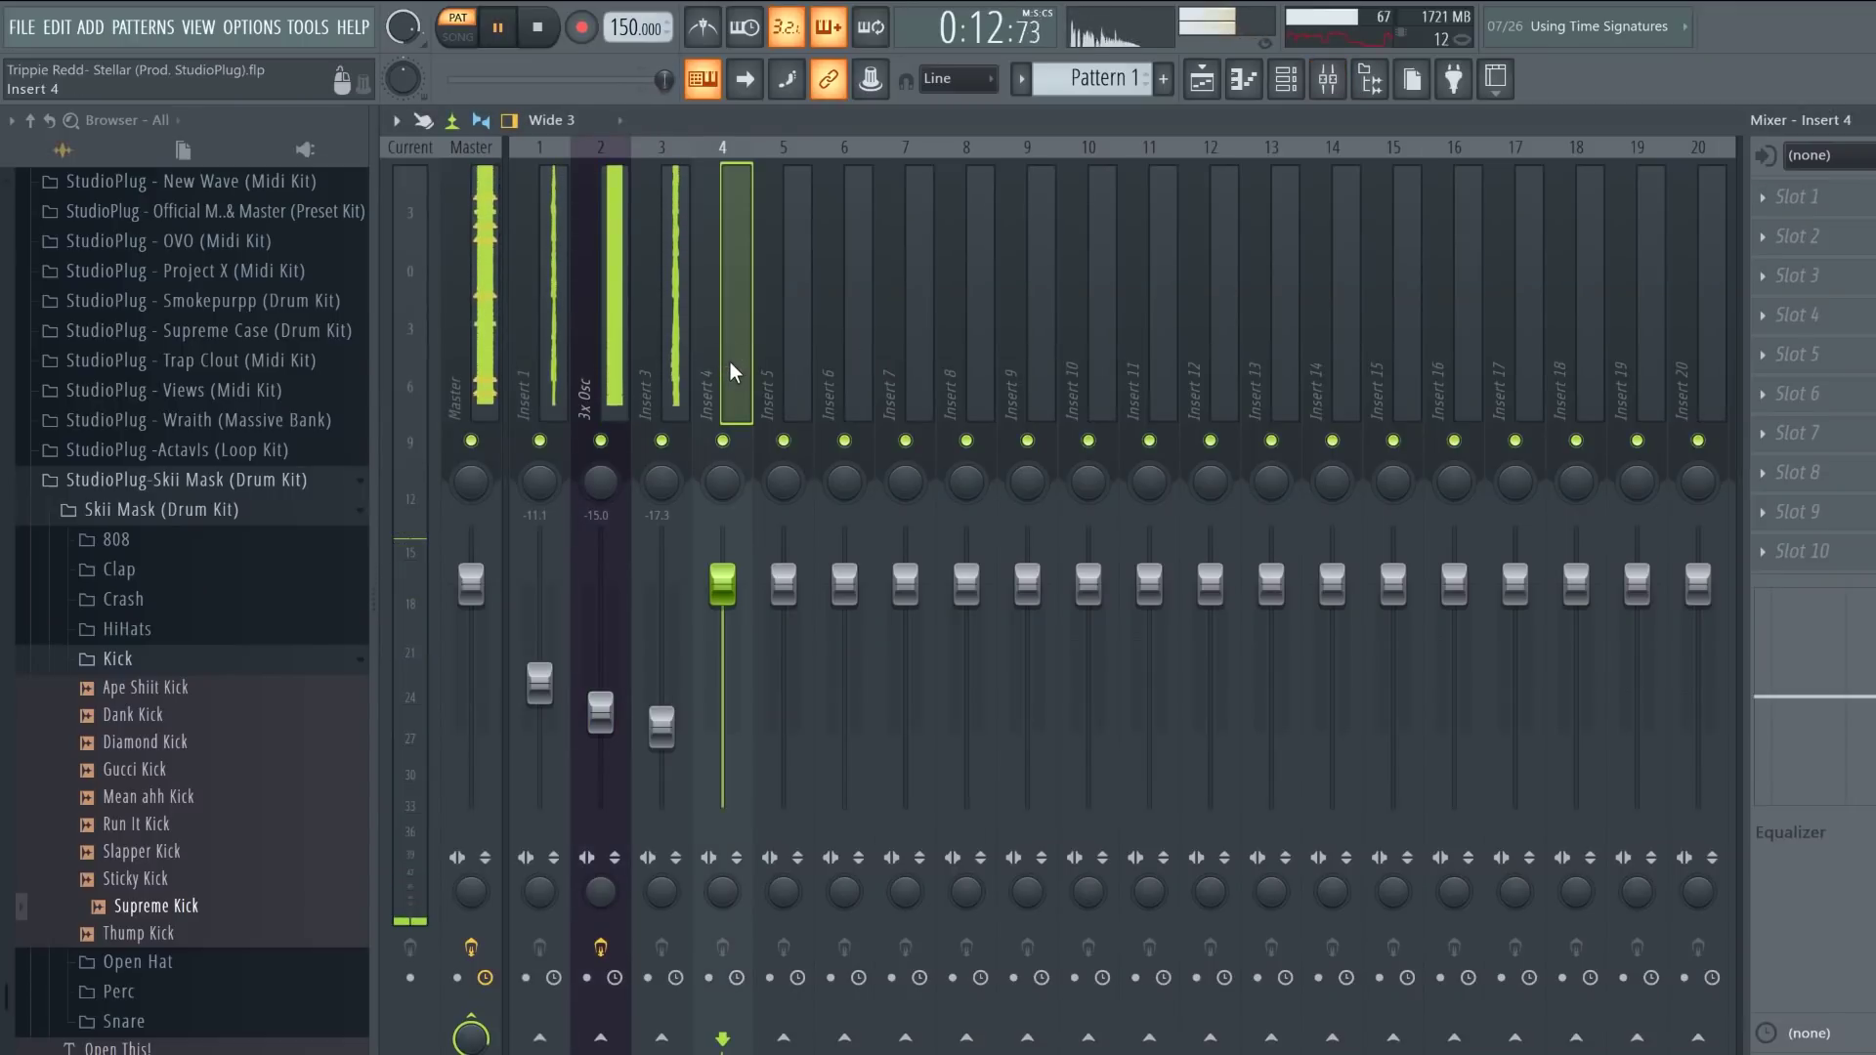
# Step: Set the mixer levels to -5.2 dB for Clout Clap, -7.8 dB for Supreme Kick and -20.5 dB for 3x Osc
pyautogui.moveTo(722, 646); pyautogui.dragTo(722, 653)
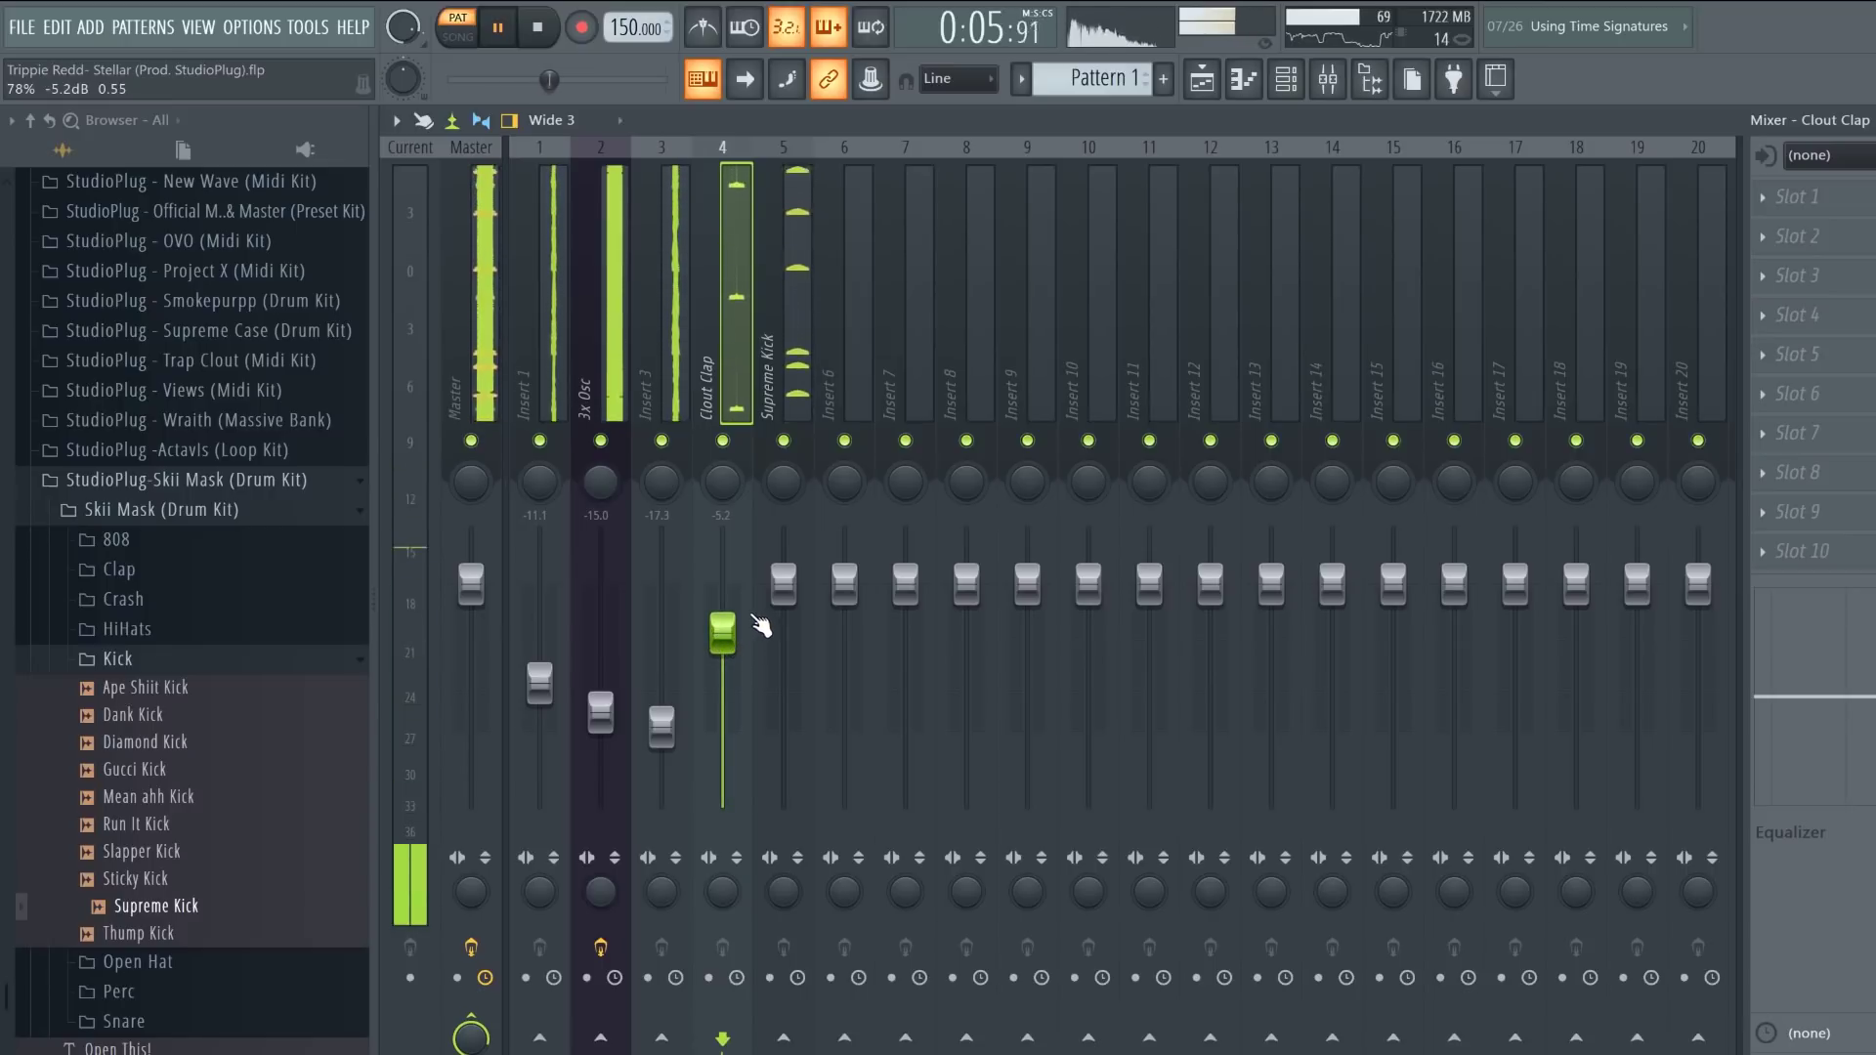
pyautogui.click(781, 585)
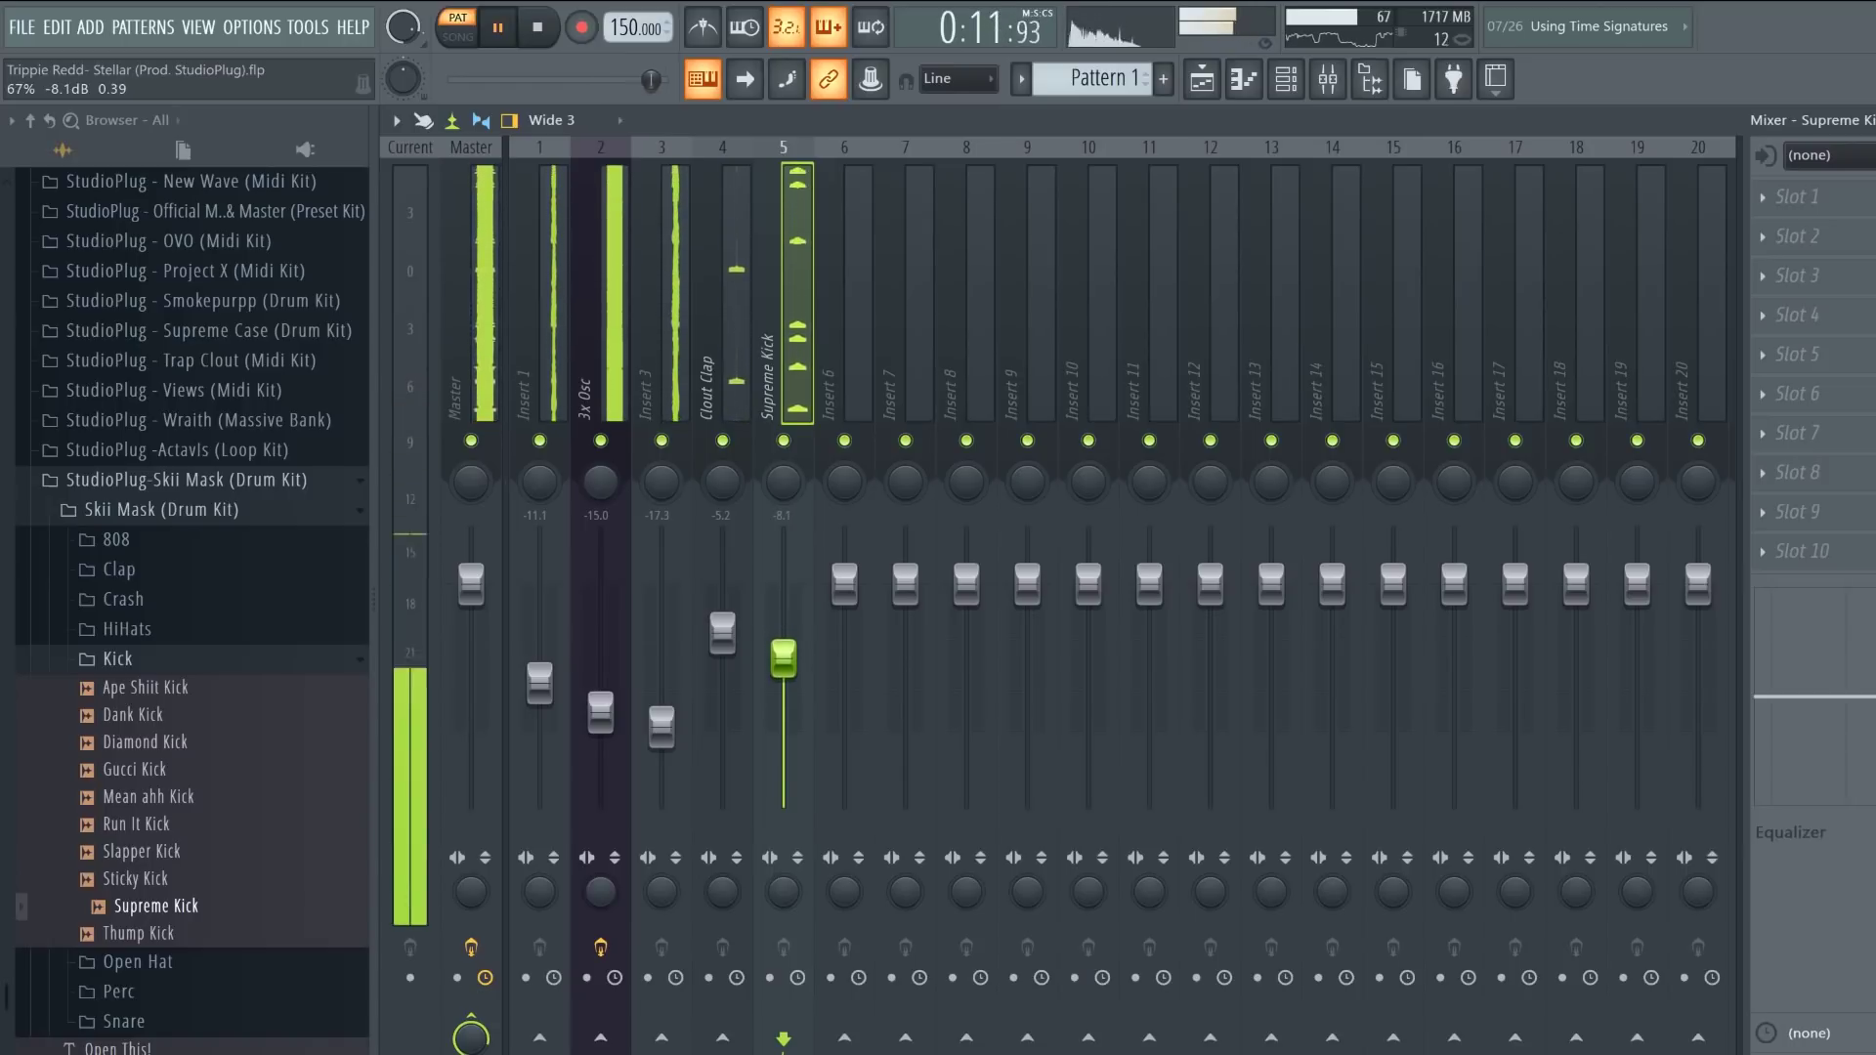
pyautogui.click(606, 384)
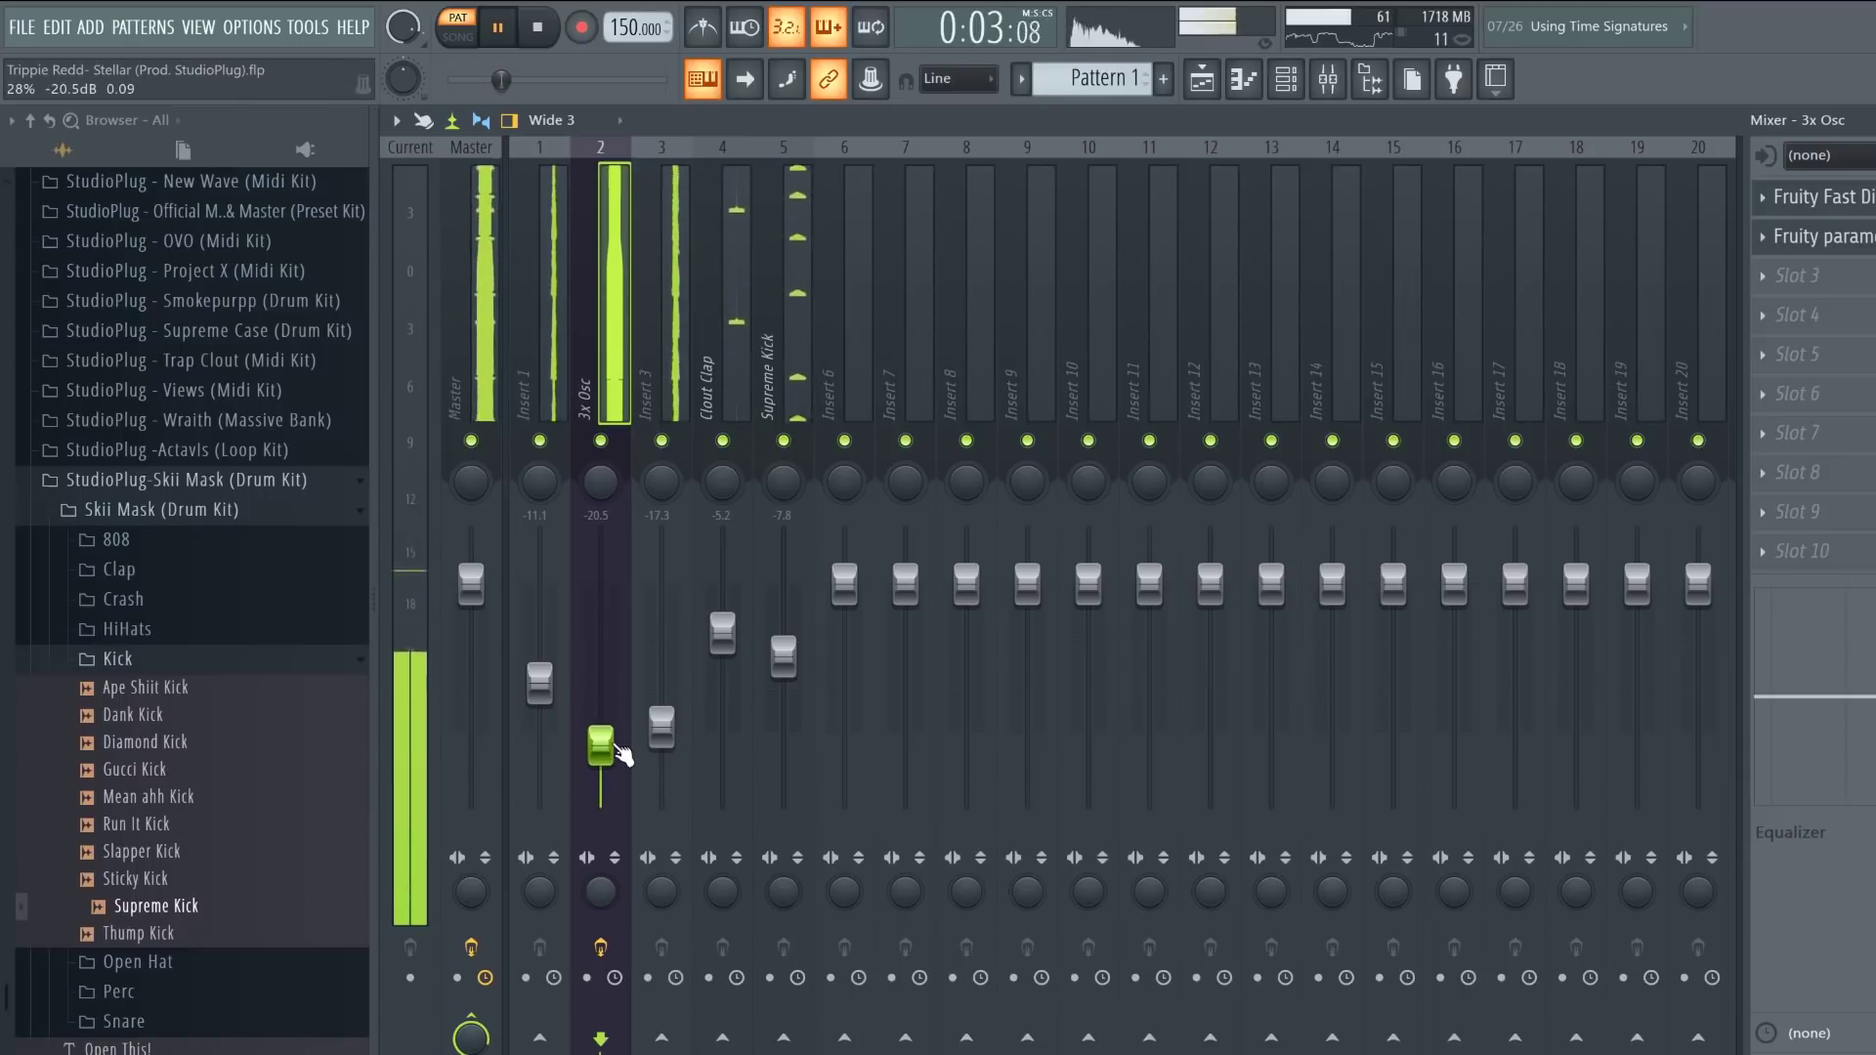
# Step: Add Alien Hi-Hat from the High Hat's folder of the StudioPlug - Smokepurpp drum kit as a new channel
pyautogui.click(1287, 82)
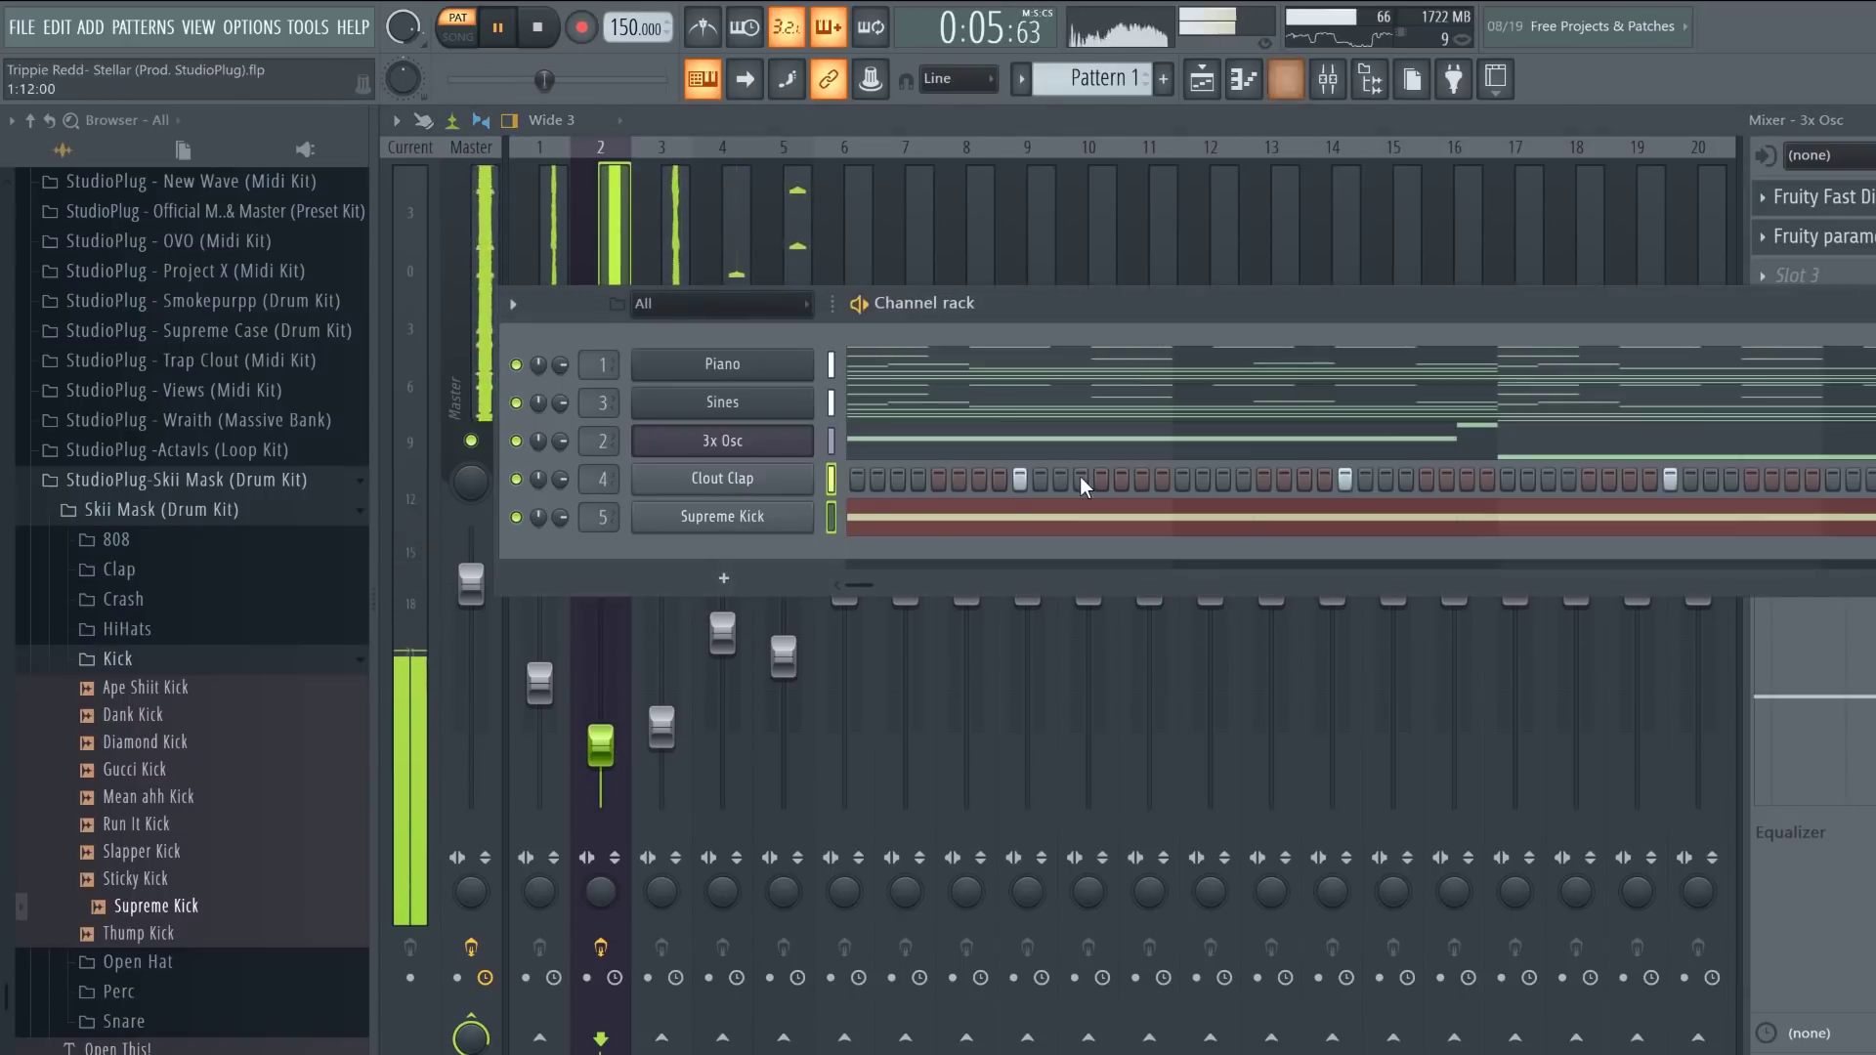
pyautogui.click(225, 668)
pyautogui.click(230, 637)
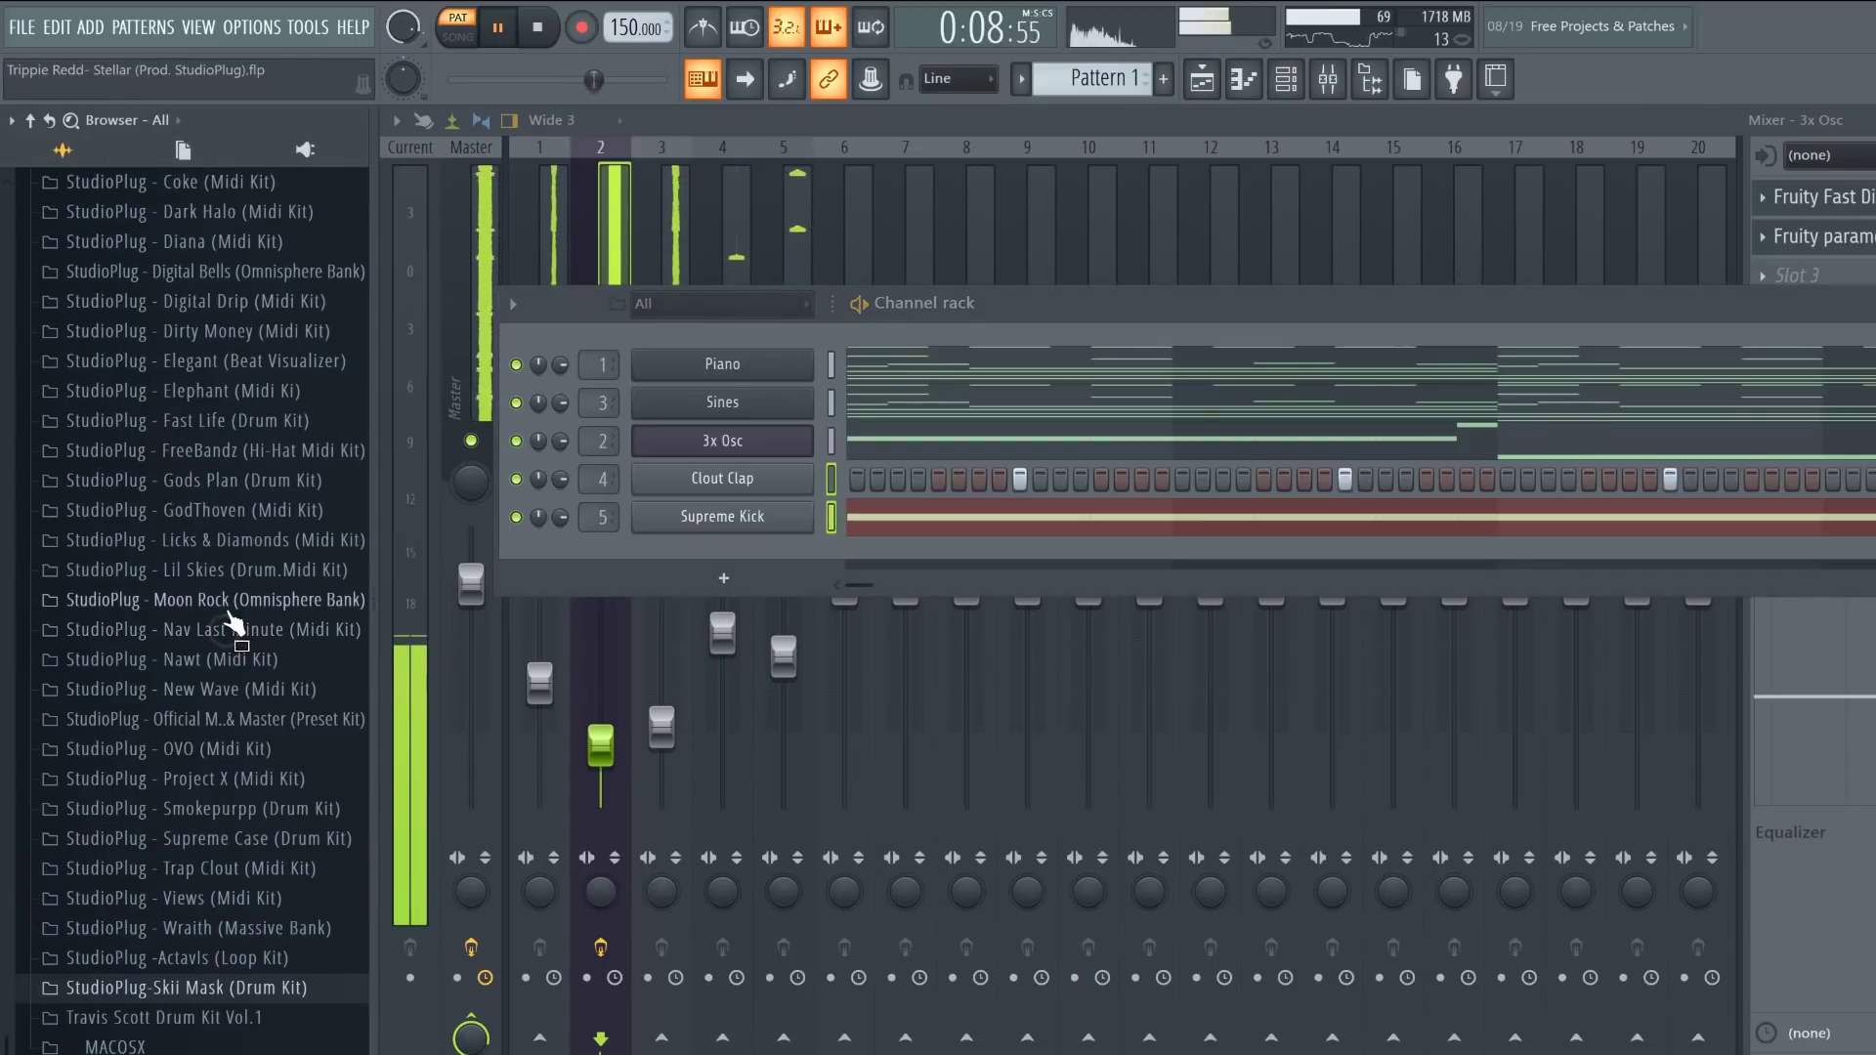
pyautogui.click(233, 809)
pyautogui.press('space')
pyautogui.click(227, 839)
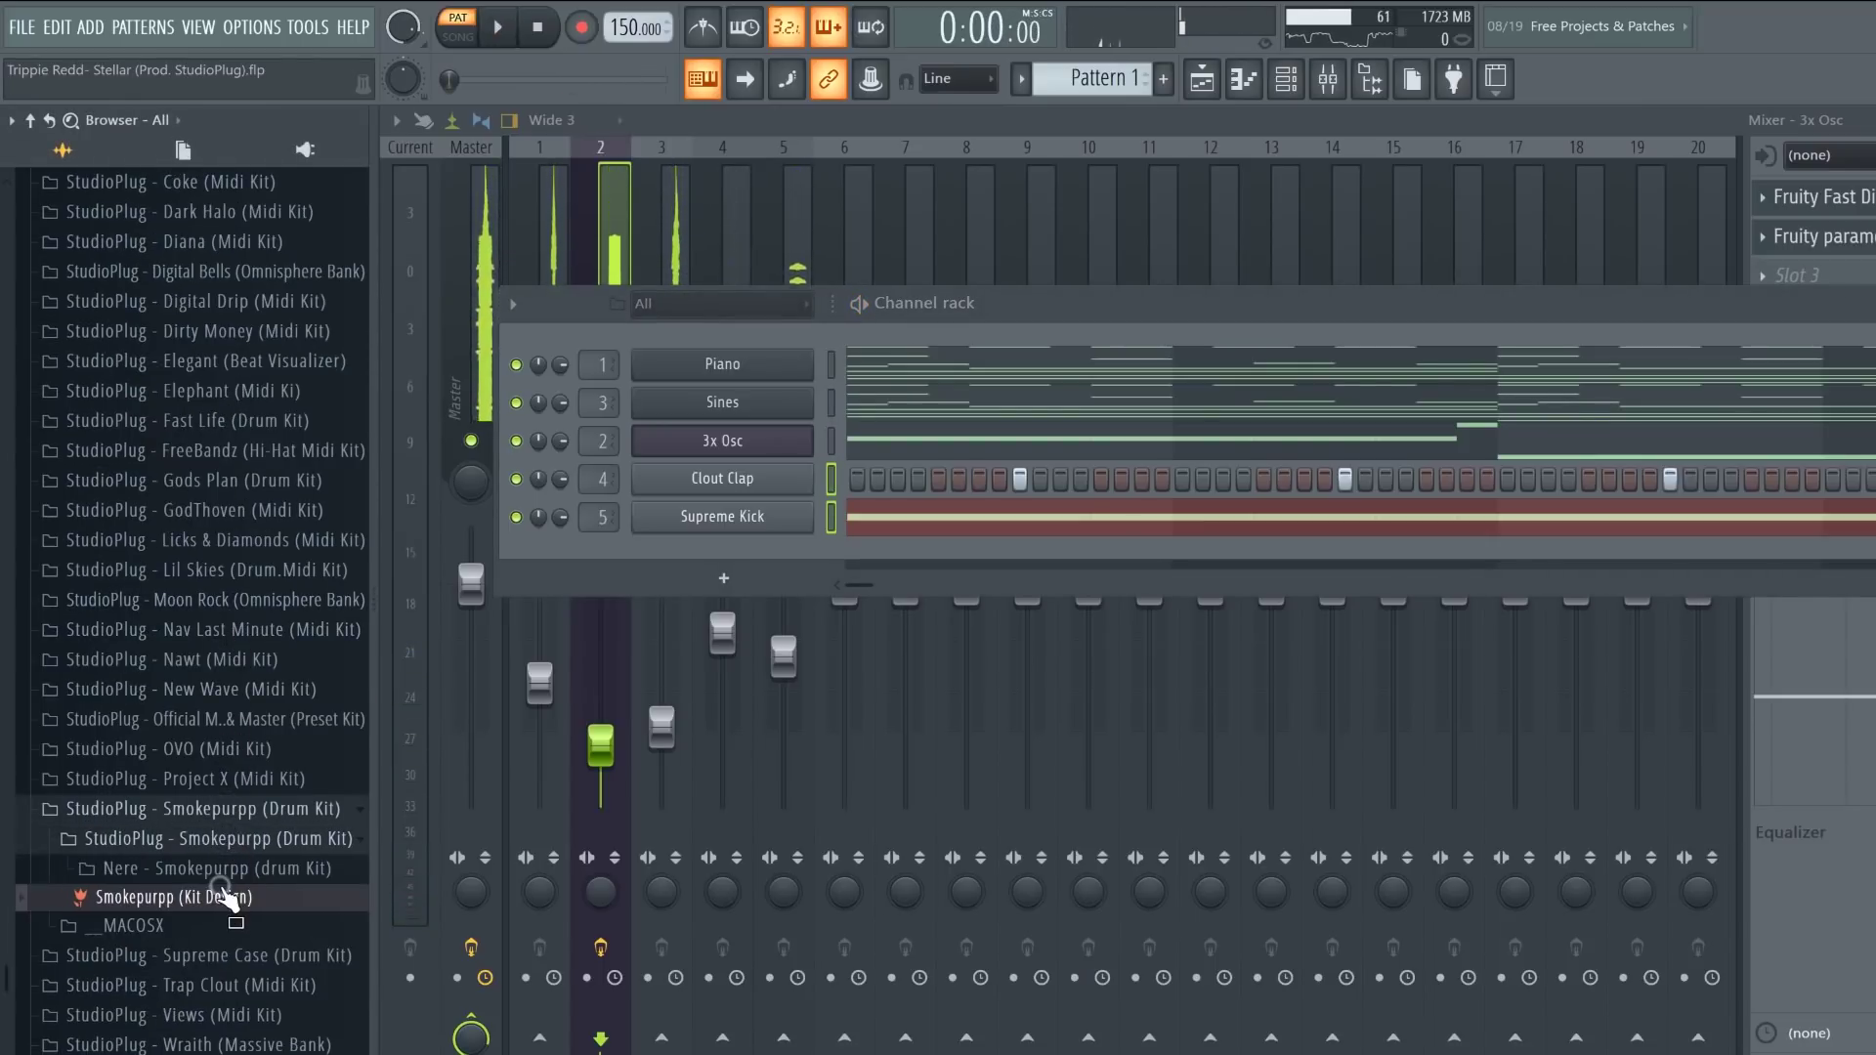
pyautogui.click(221, 869)
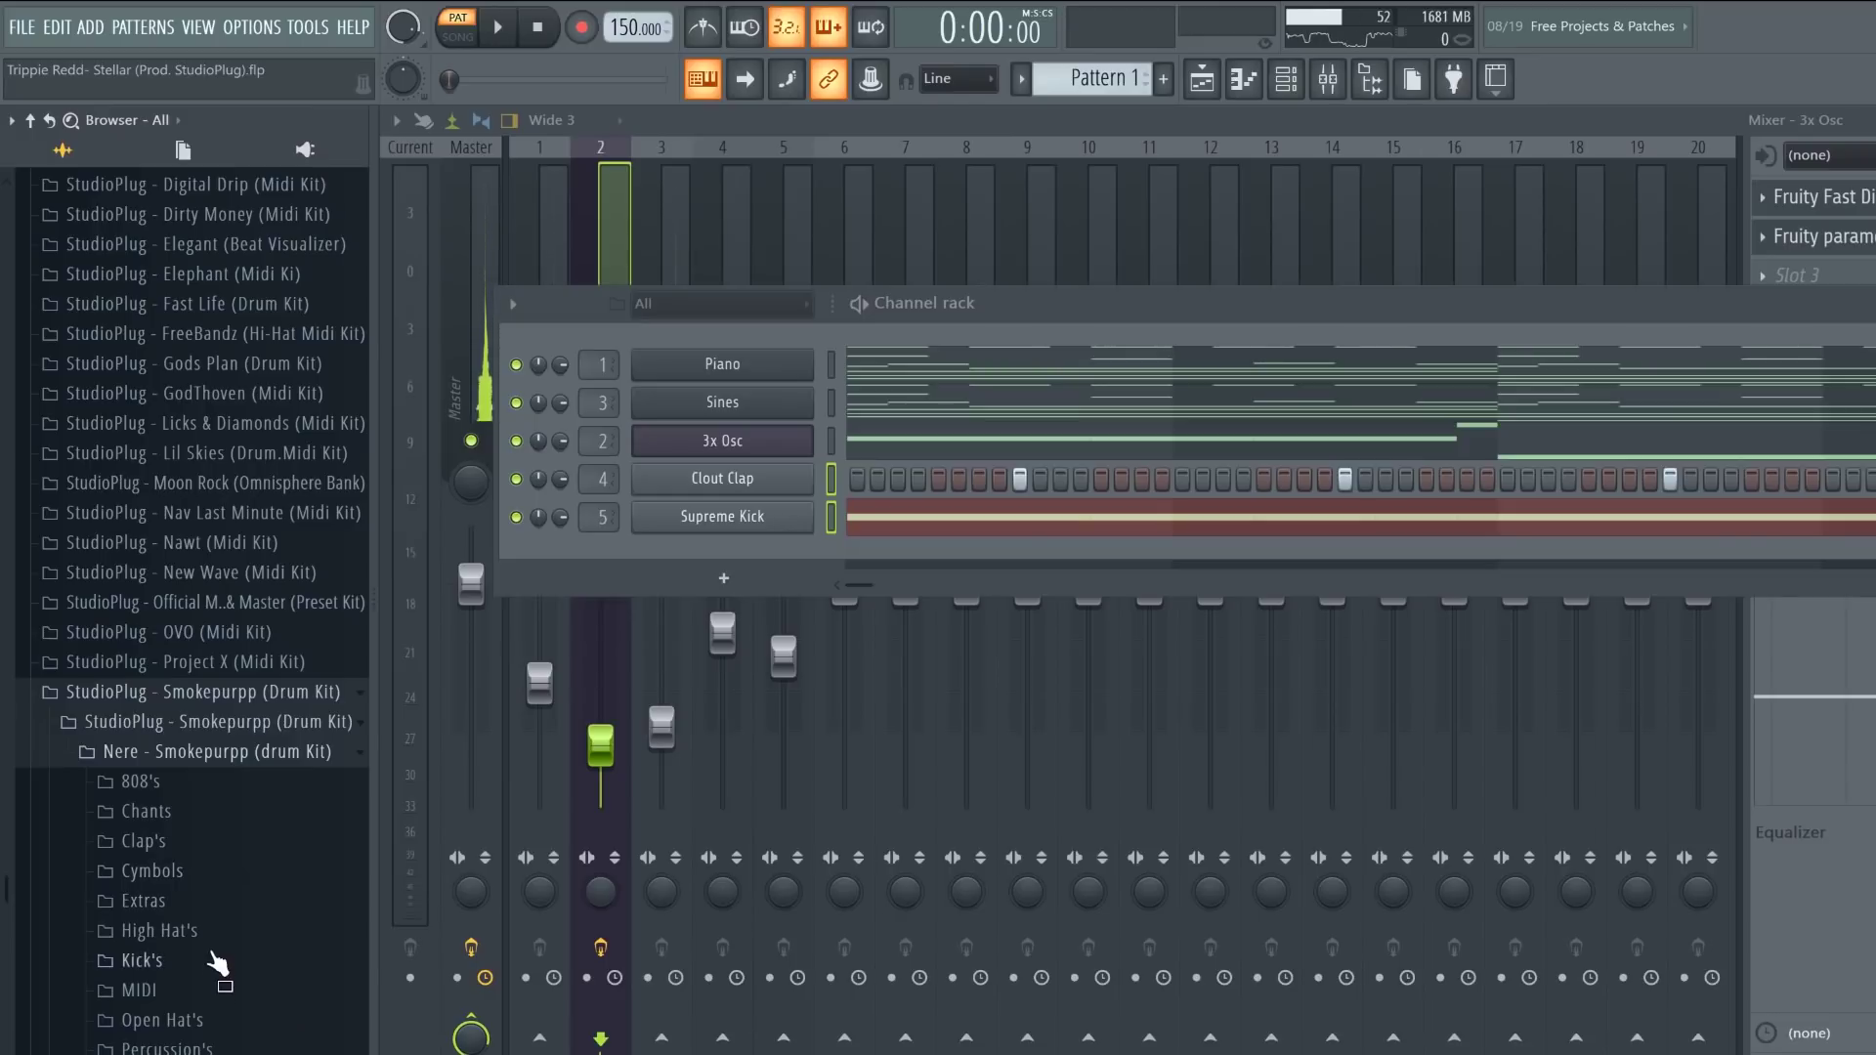
pyautogui.click(209, 934)
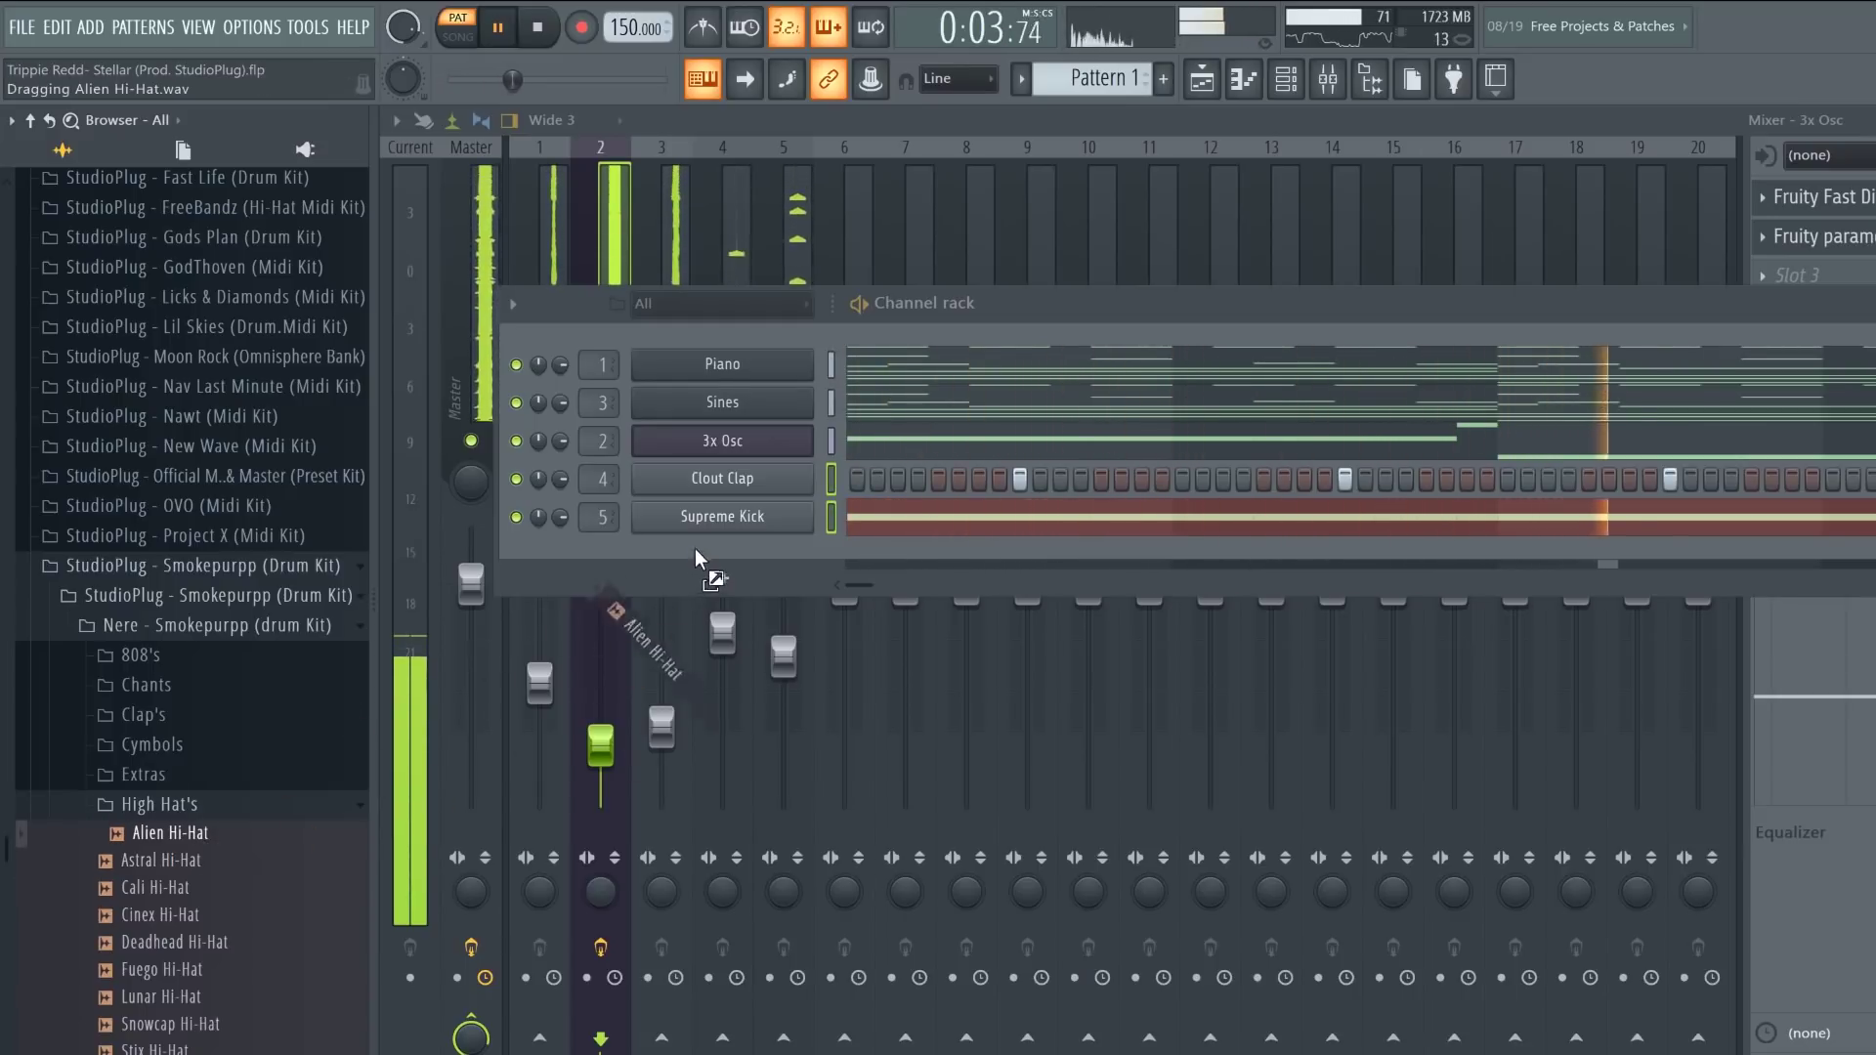
pyautogui.moveTo(695, 553); pyautogui.dragTo(695, 553)
# Step: Fill the Alien Hi-Hat channel every 2 steps and lower its channel volume to 31%
pyautogui.rightClick(782, 554)
pyautogui.click(1106, 636)
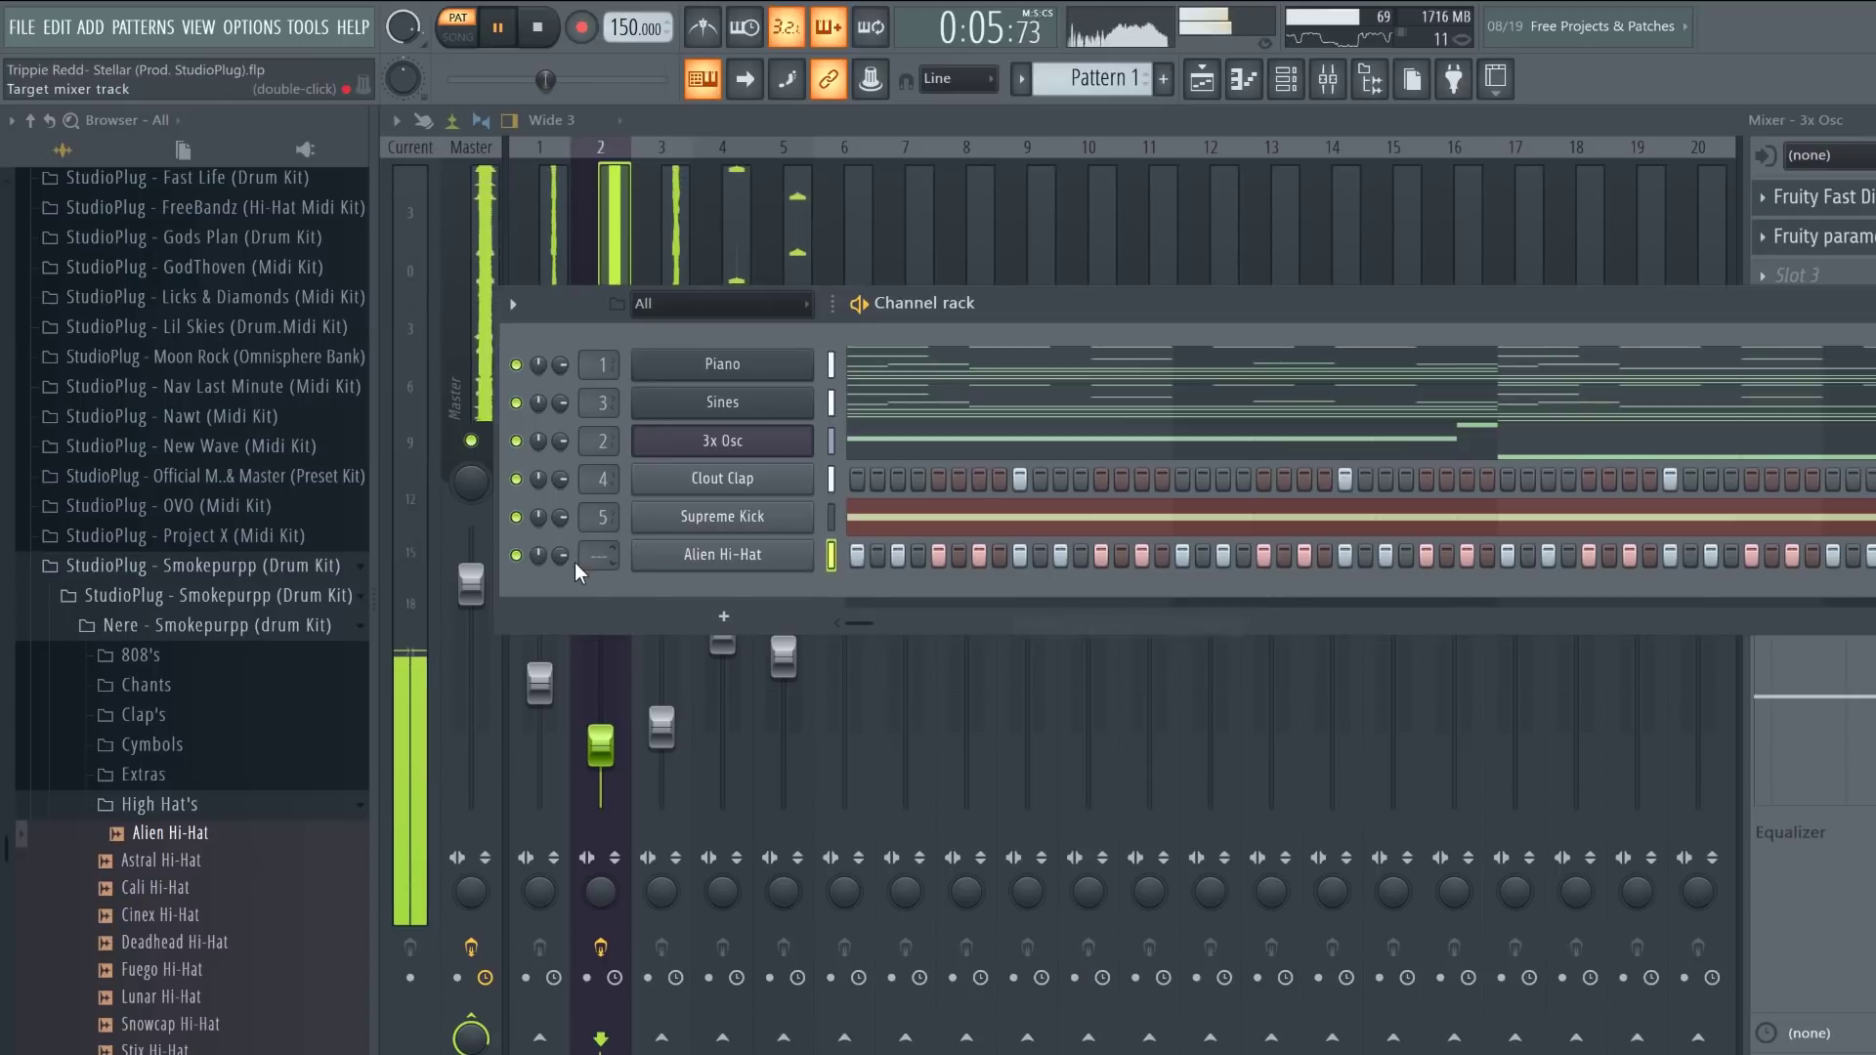
pyautogui.moveTo(560, 555); pyautogui.dragTo(560, 577)
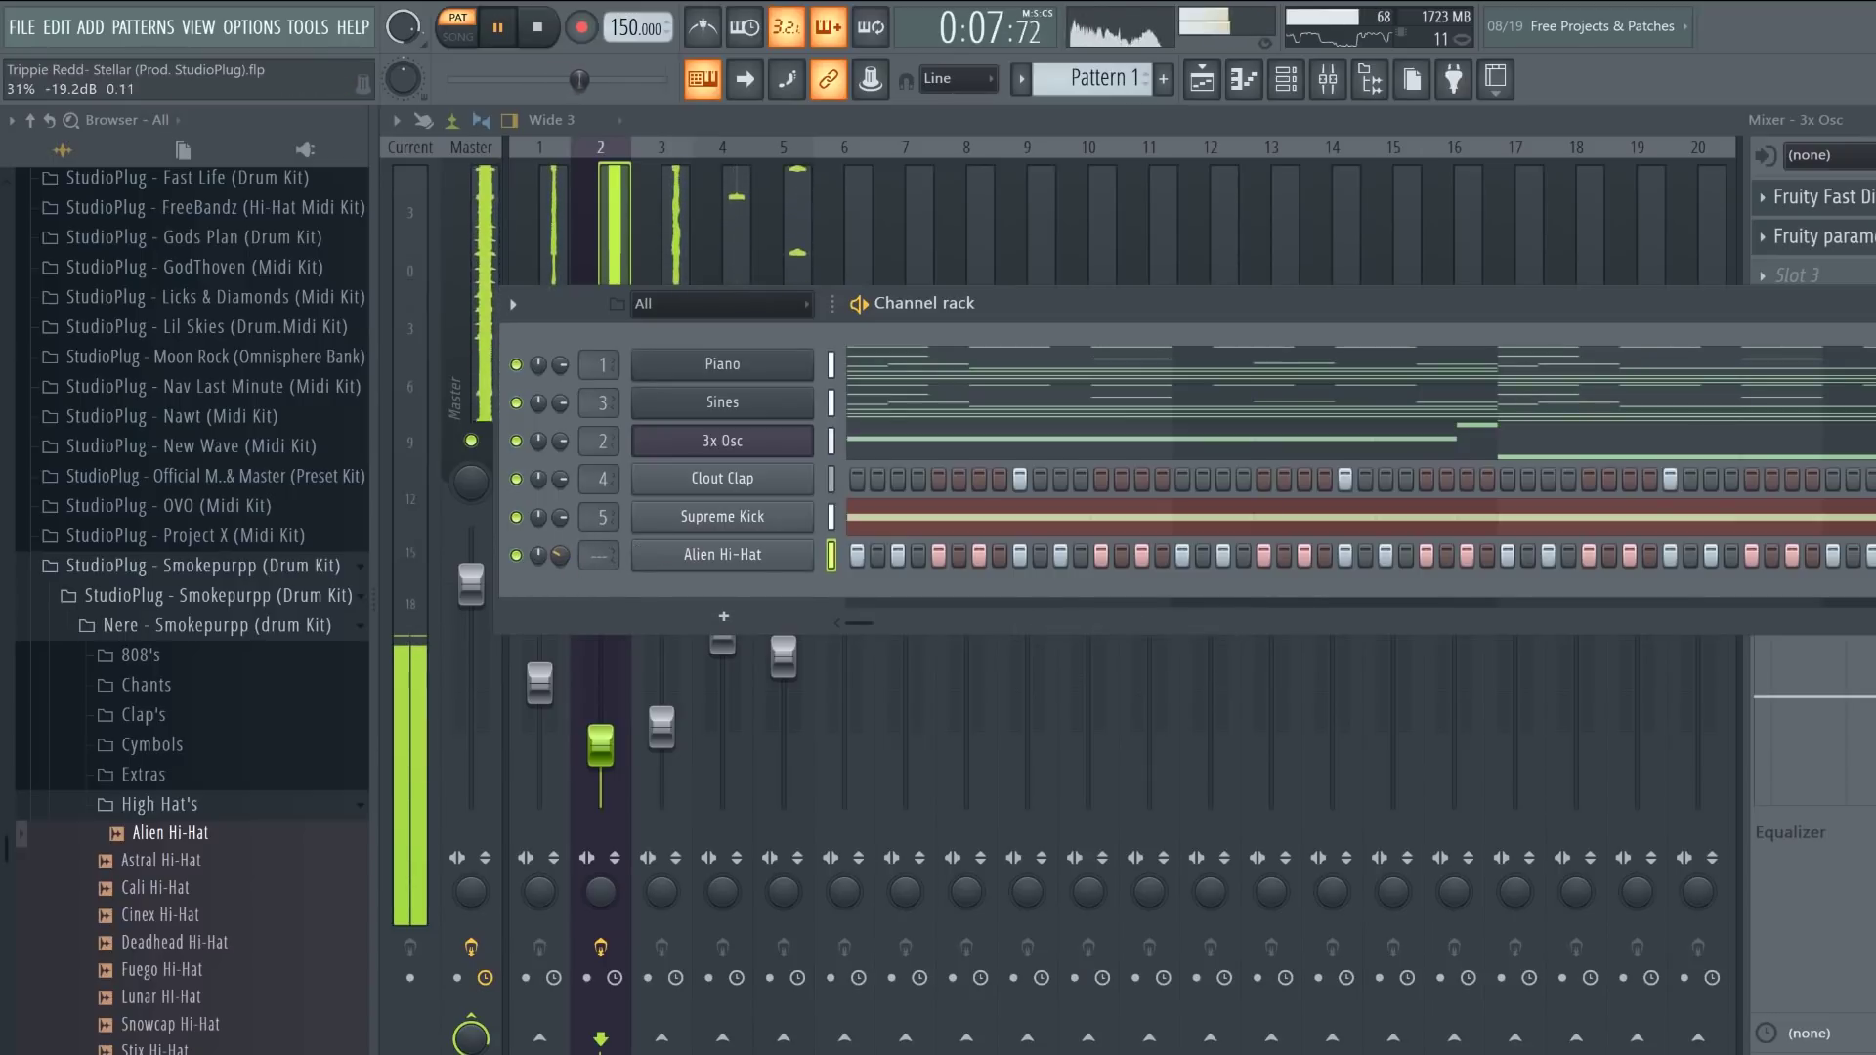
pyautogui.rightClick(683, 565)
pyautogui.click(808, 554)
pyautogui.click(808, 554)
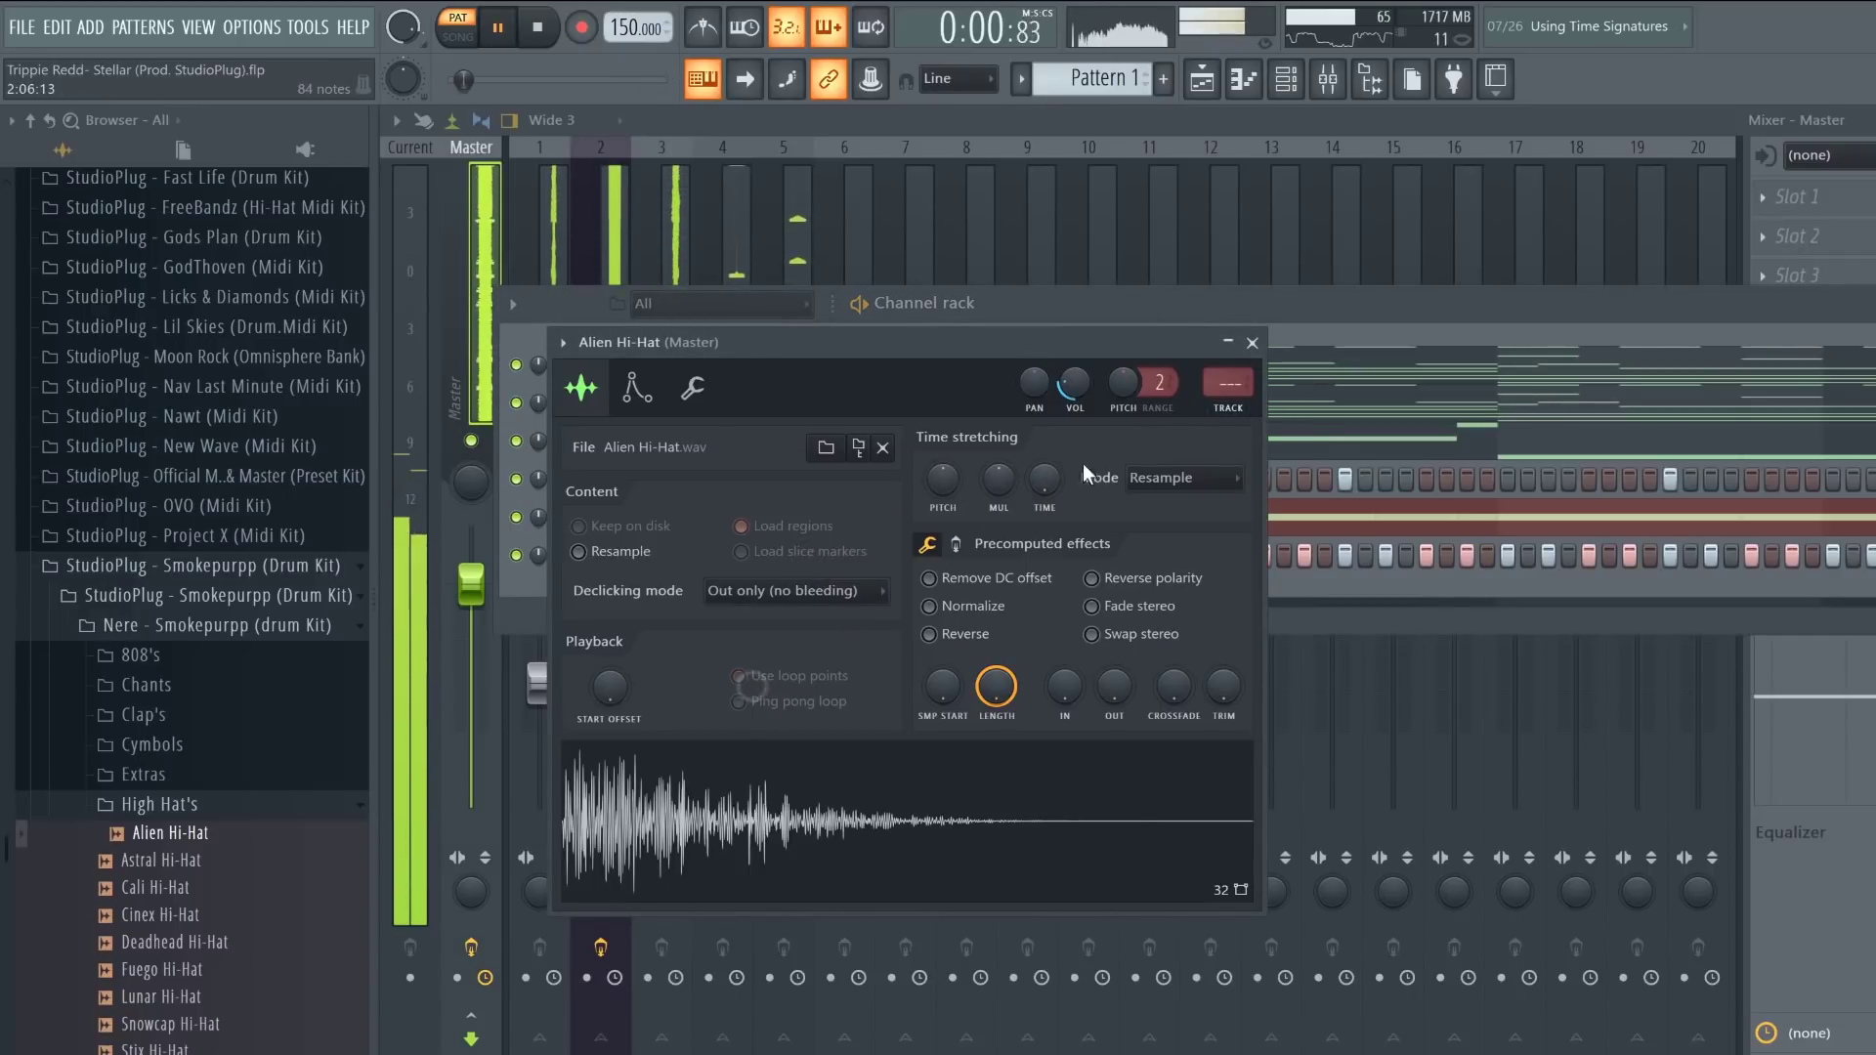
pyautogui.click(1309, 338)
# Step: Open Alien Hi-Hat's piano roll and choose a grid snap value for note placement
pyautogui.rightClick(816, 553)
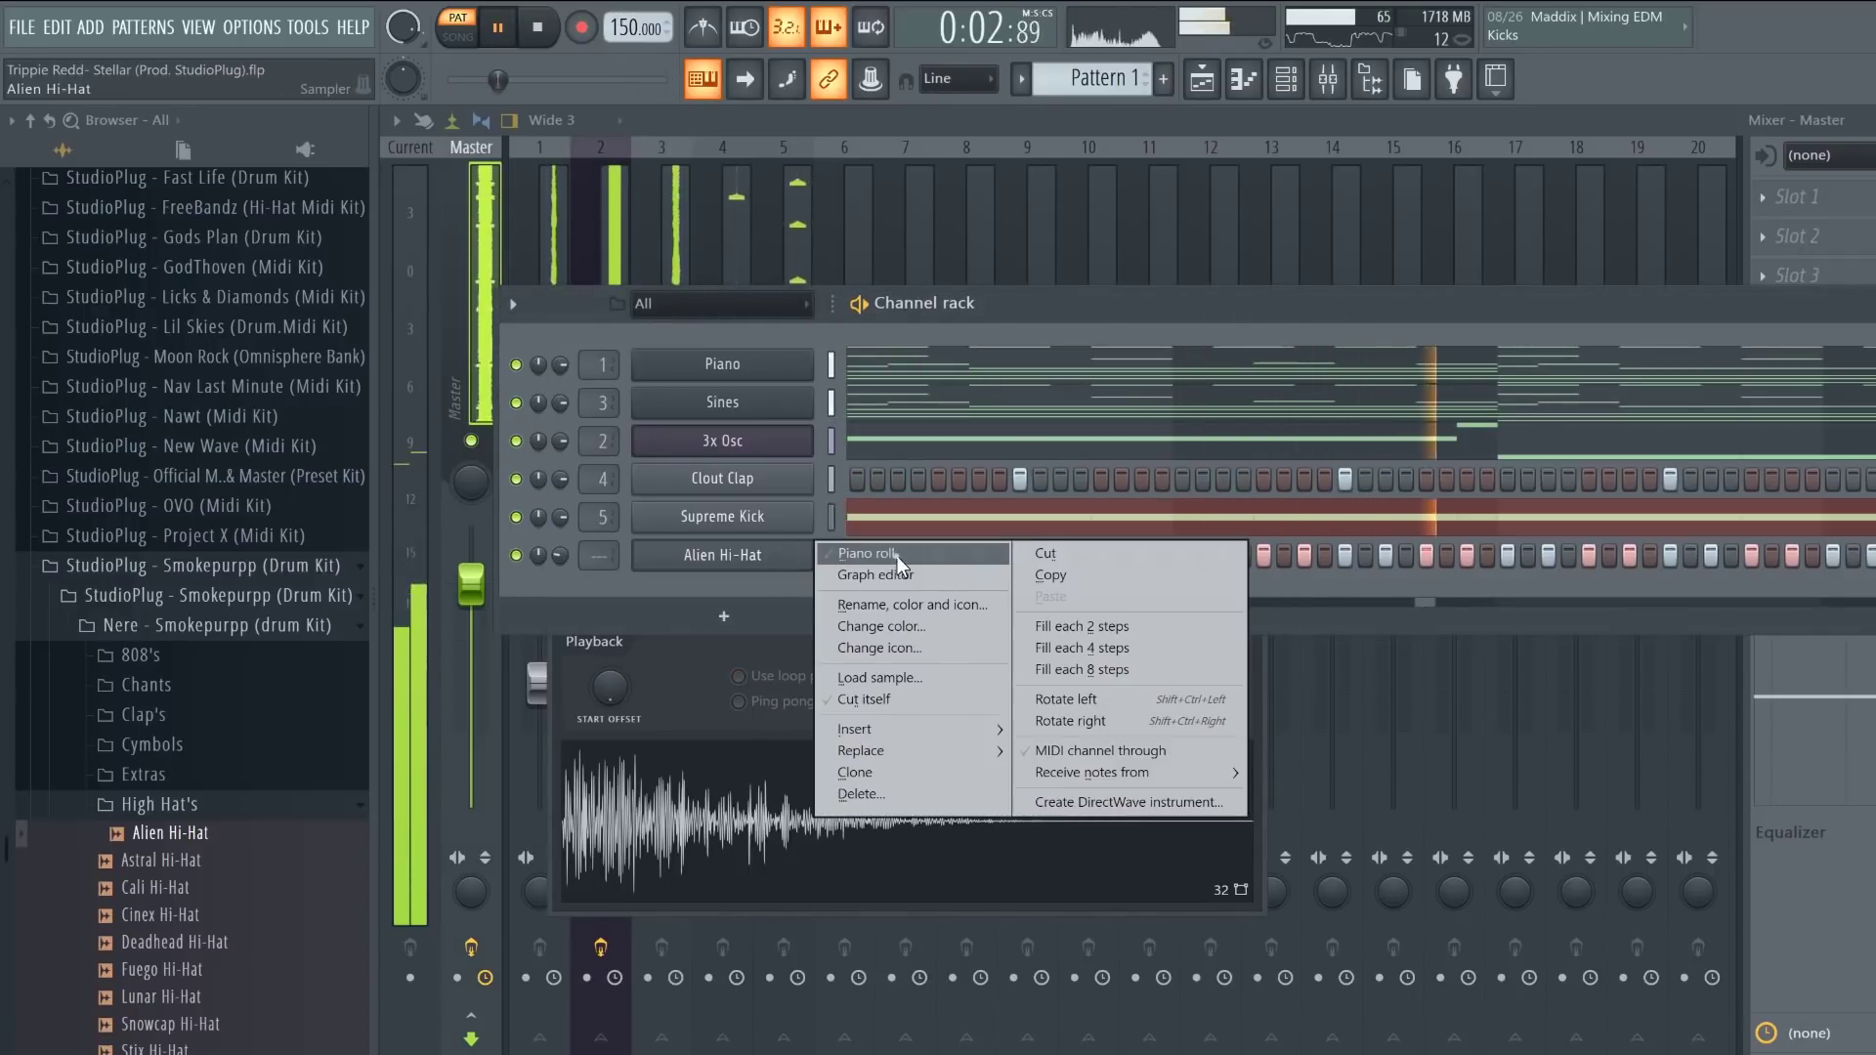
pyautogui.click(870, 555)
pyautogui.scroll(2, 611, 384)
pyautogui.click(450, 120)
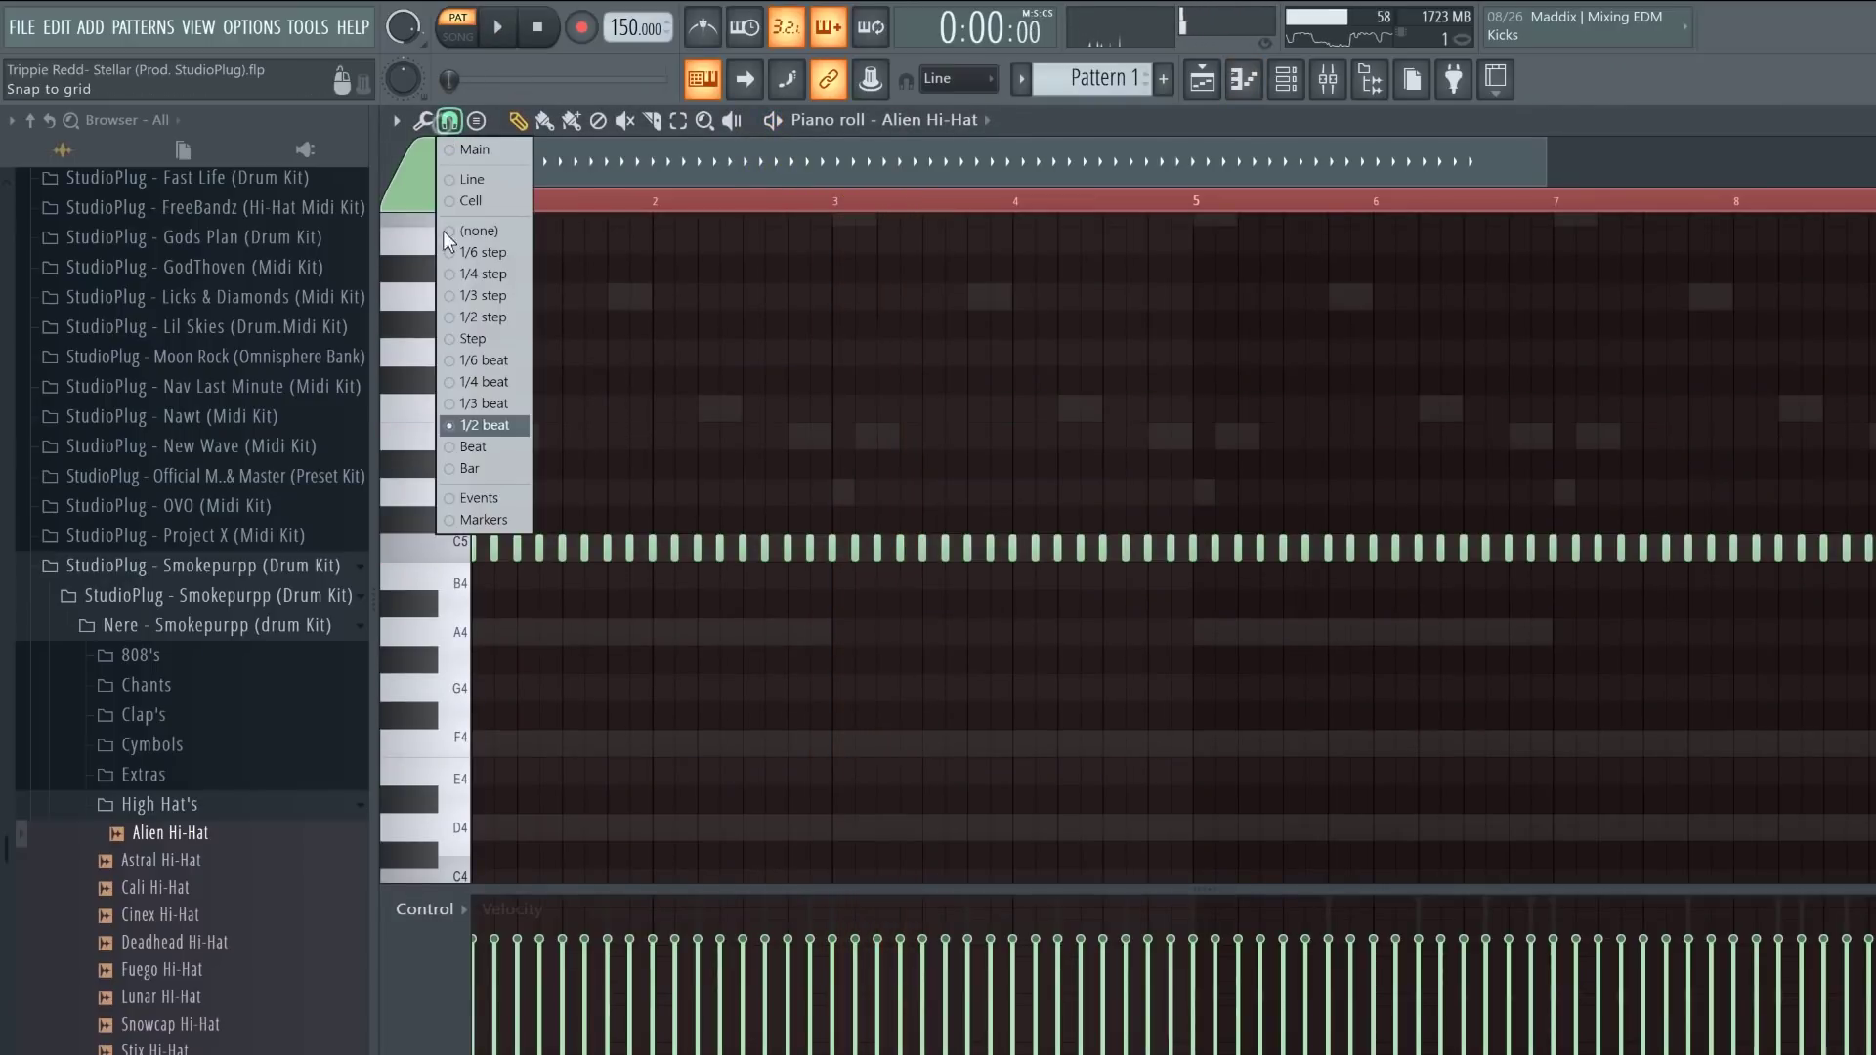
pyautogui.click(489, 425)
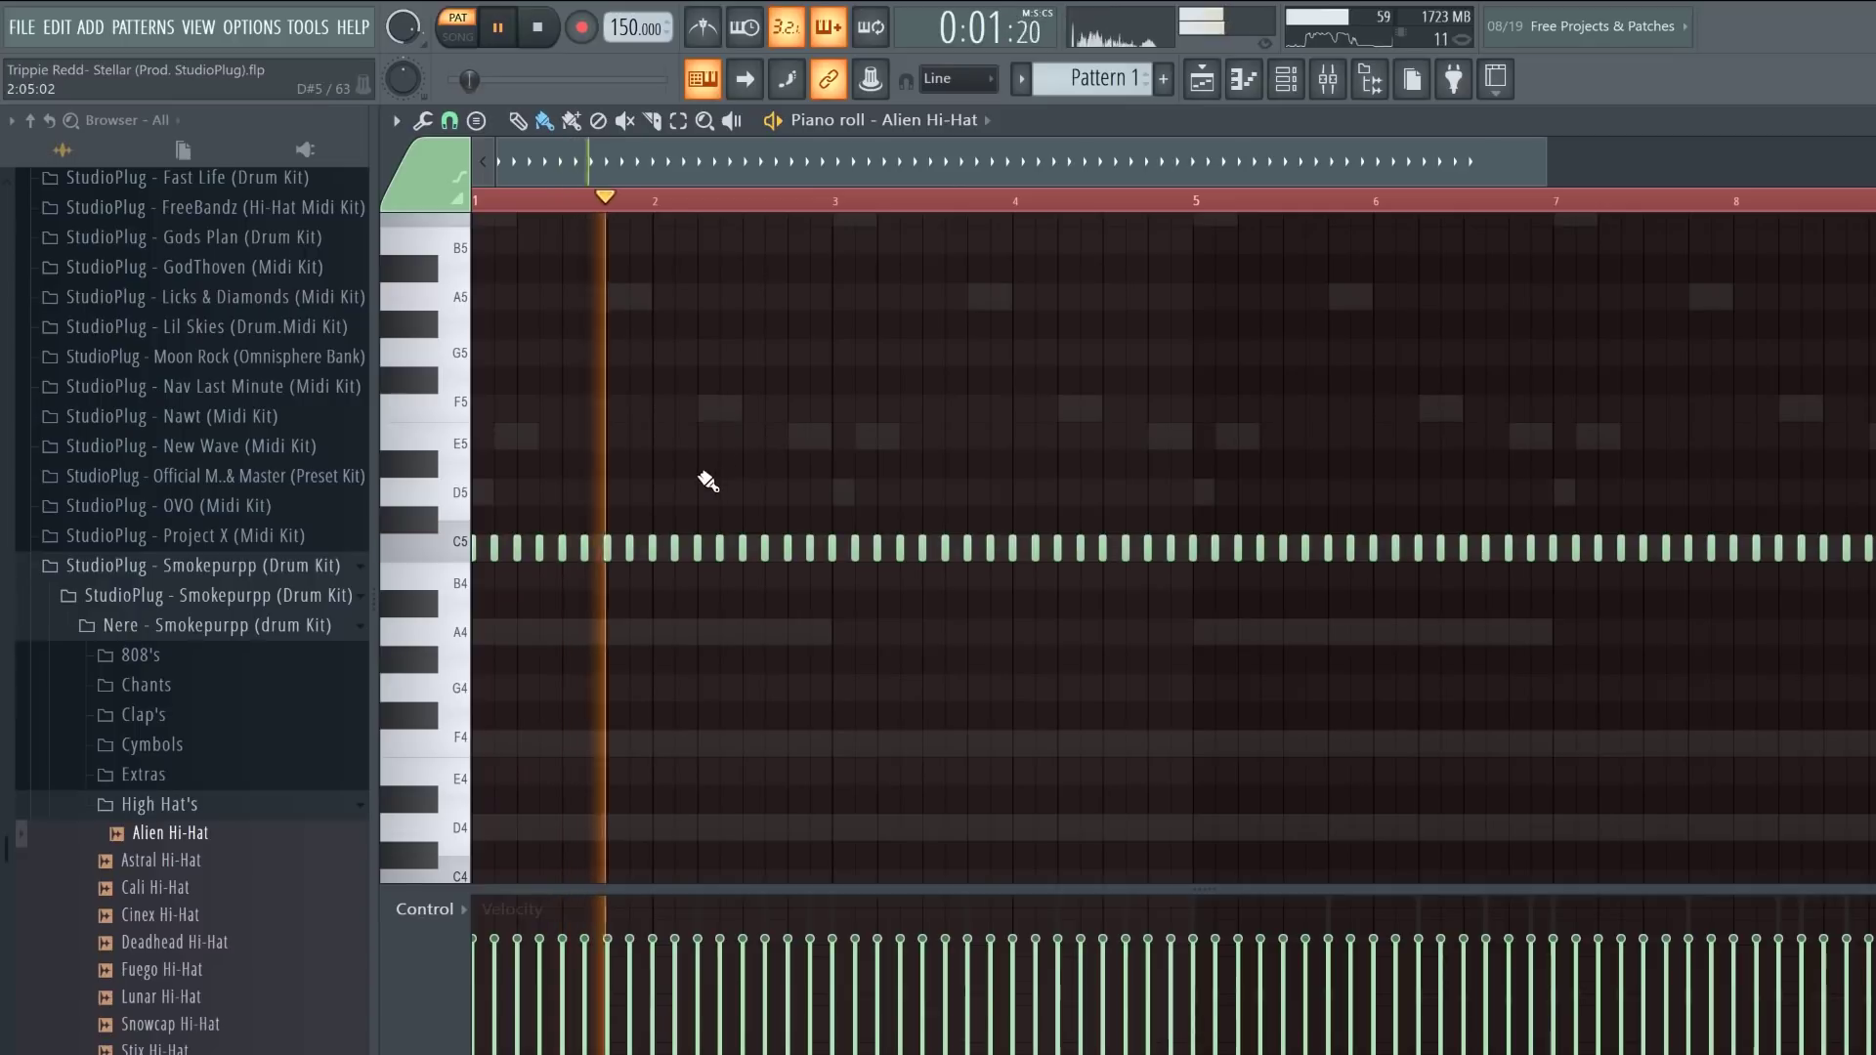
# Step: Build a descending hi-hat roll at step 5 of bar 1 with quarter-step hits on D5, C5 and A#4, and play it
pyautogui.press('space')
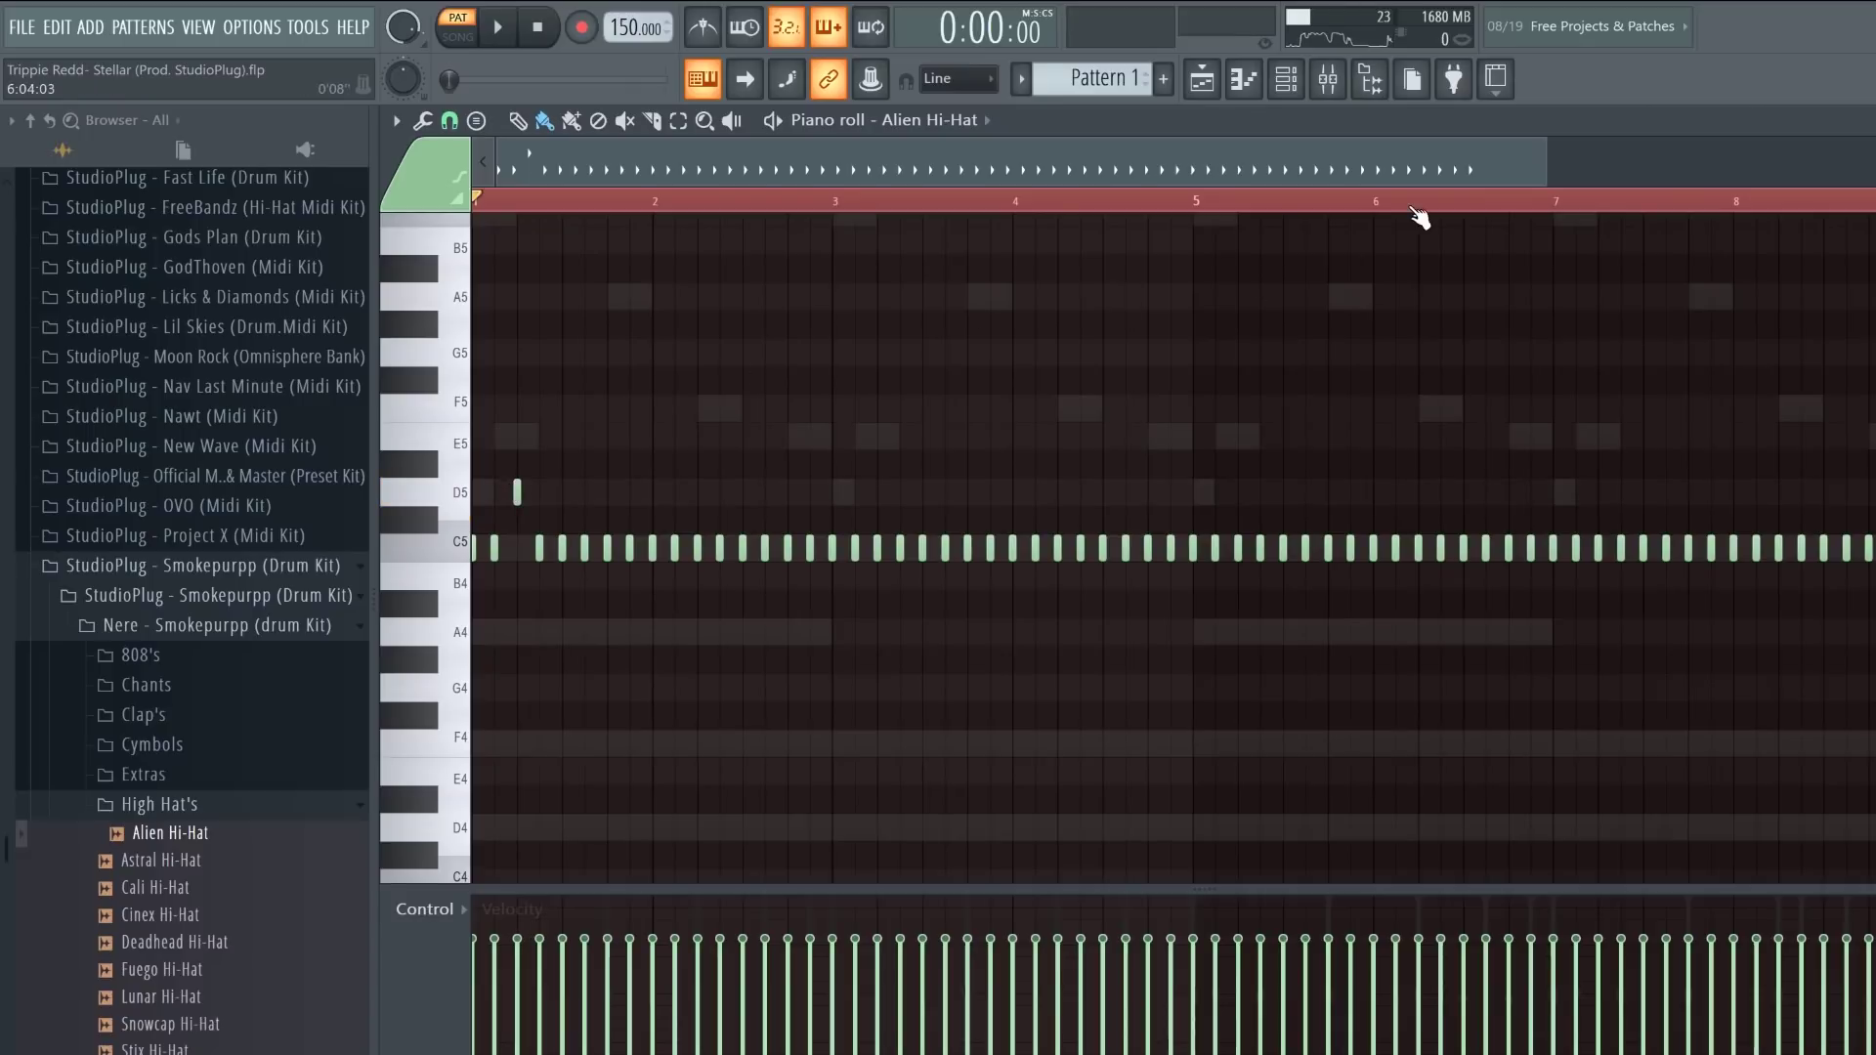
pyautogui.moveTo(1546, 165); pyautogui.dragTo(691, 343)
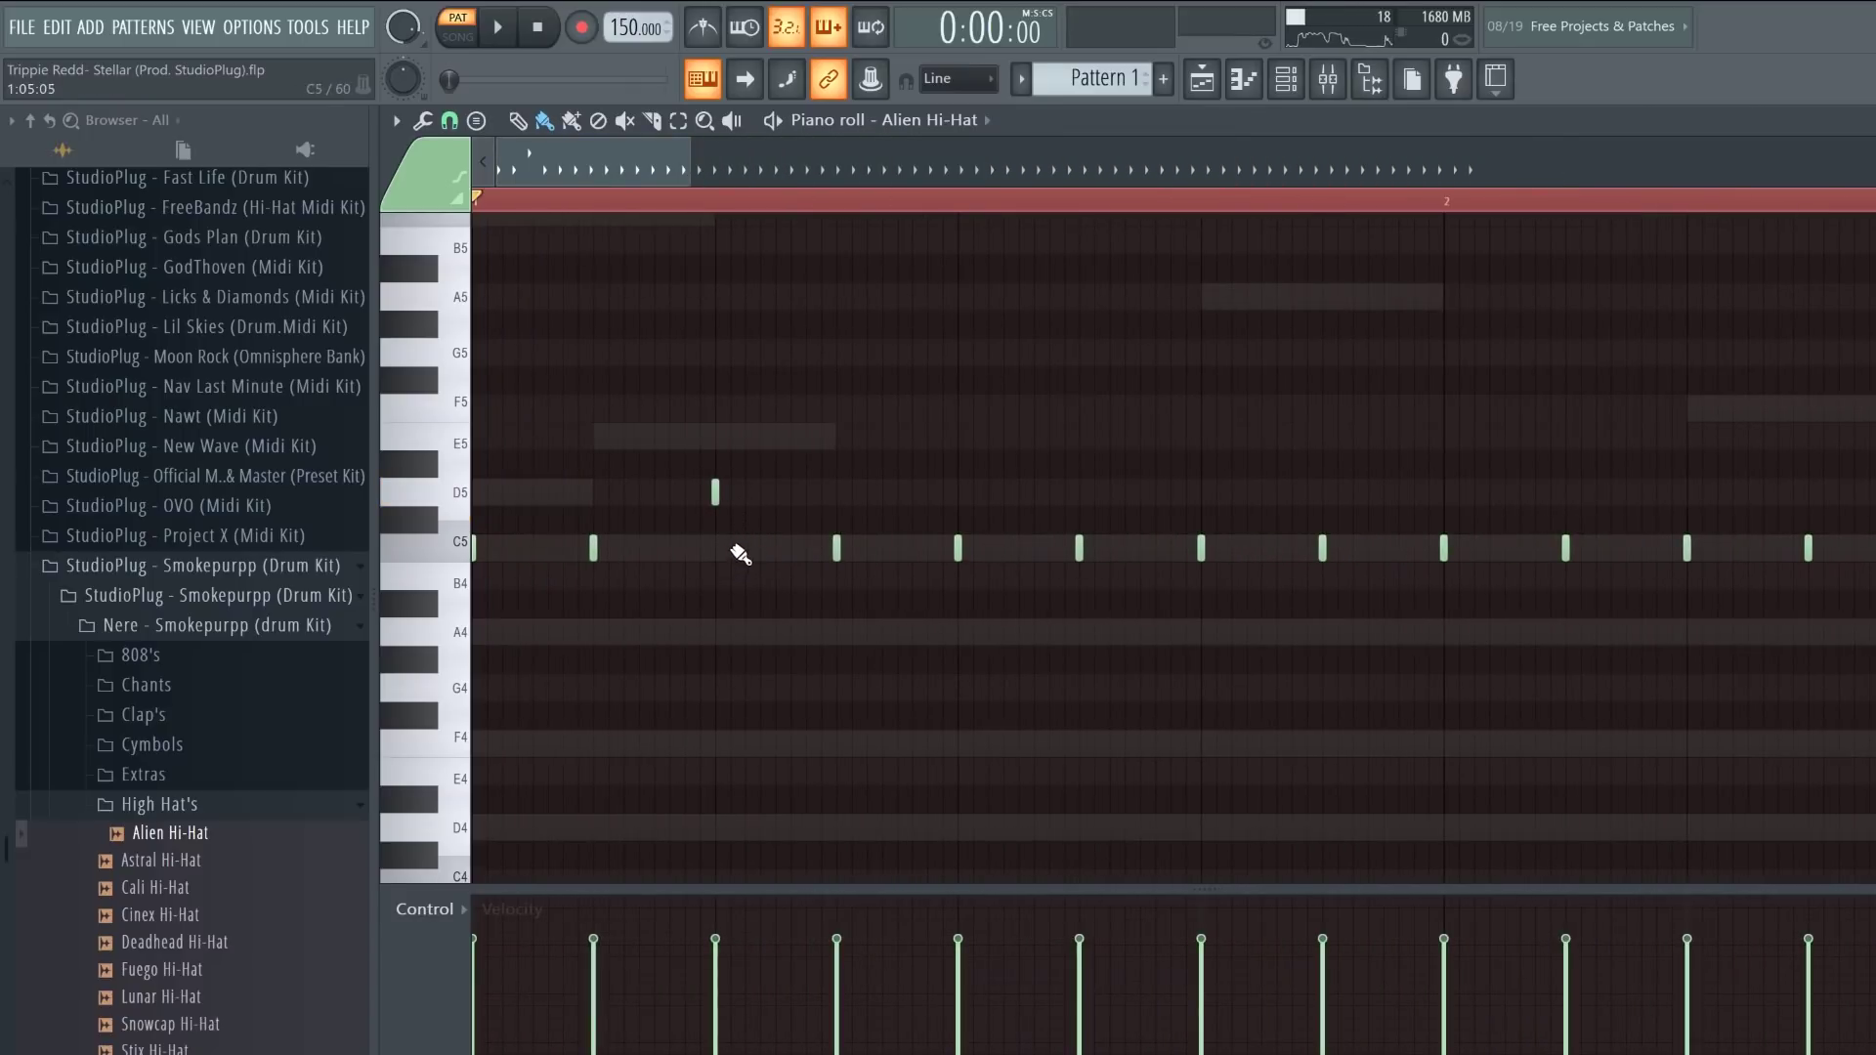
pyautogui.click(745, 605)
pyautogui.press('space')
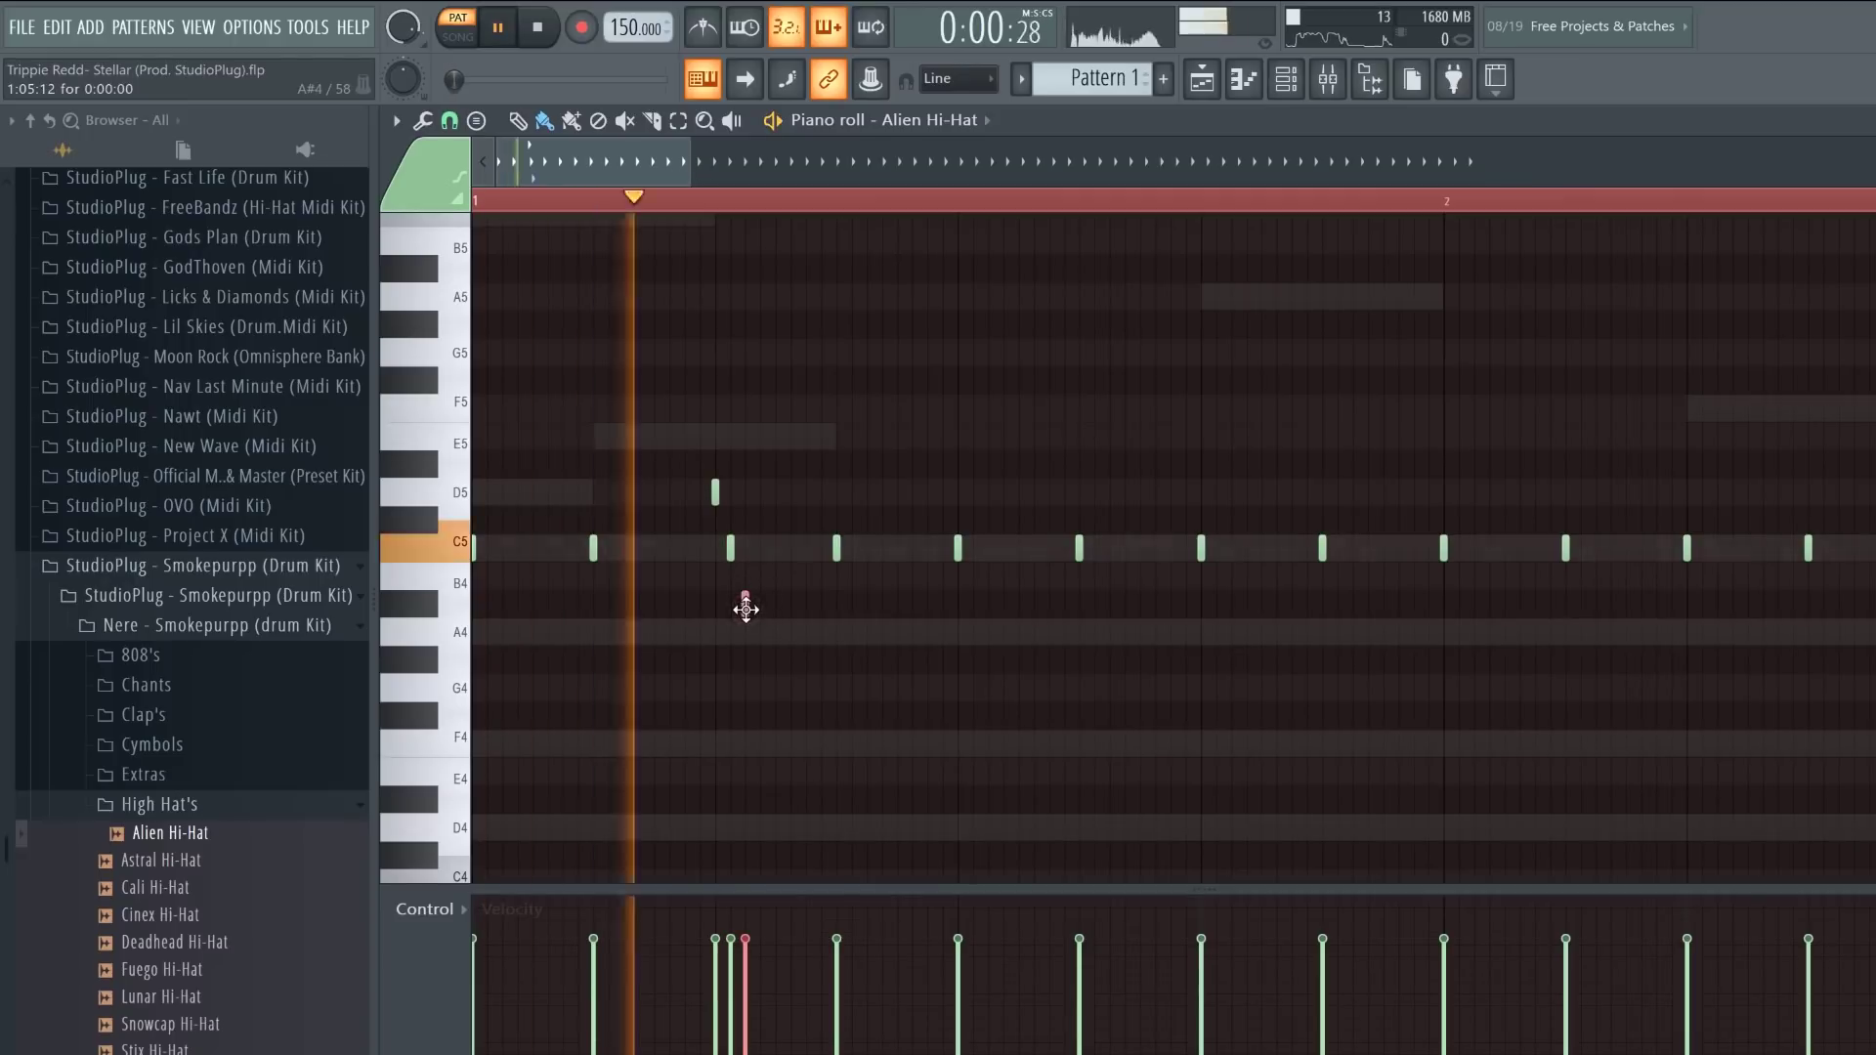
# Step: Add two extra C5 hi-hats after step 13 of bar 1, quarter-step spaced, and two after step 5 of bar 2, half-step spaced
pyautogui.press('space')
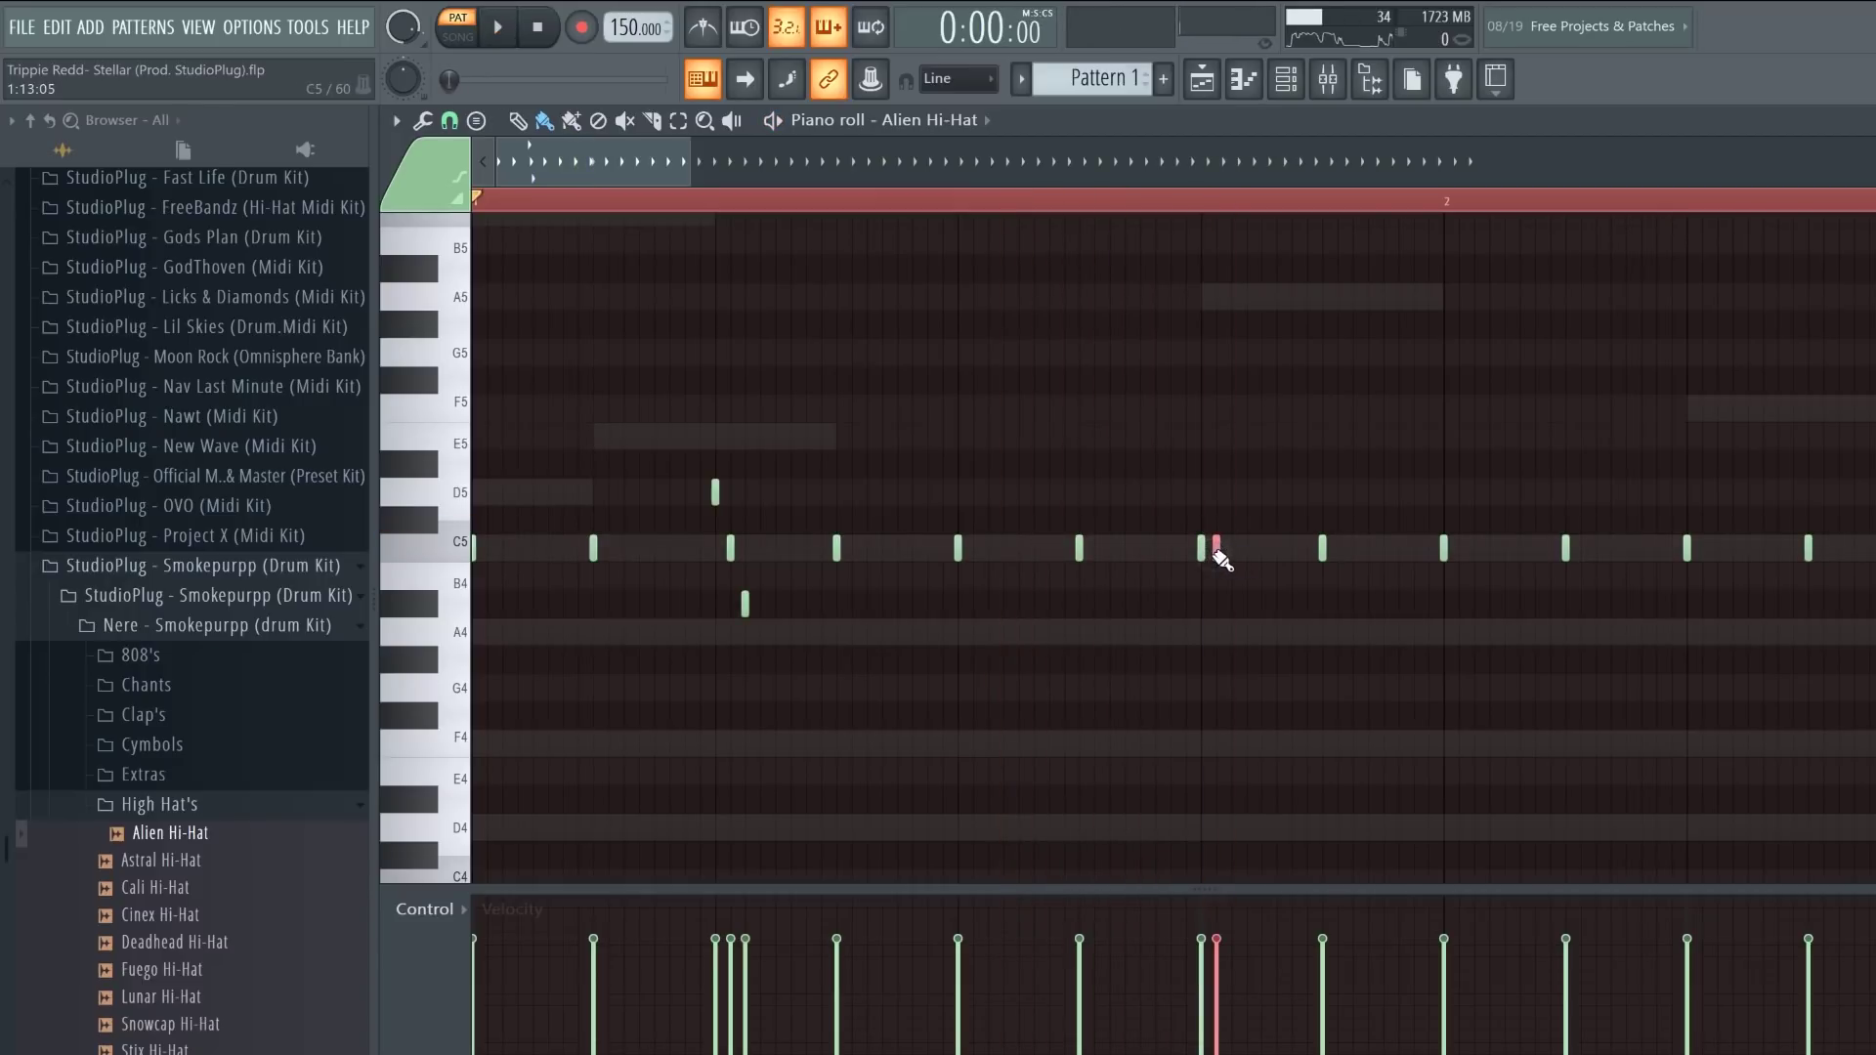
pyautogui.press('space')
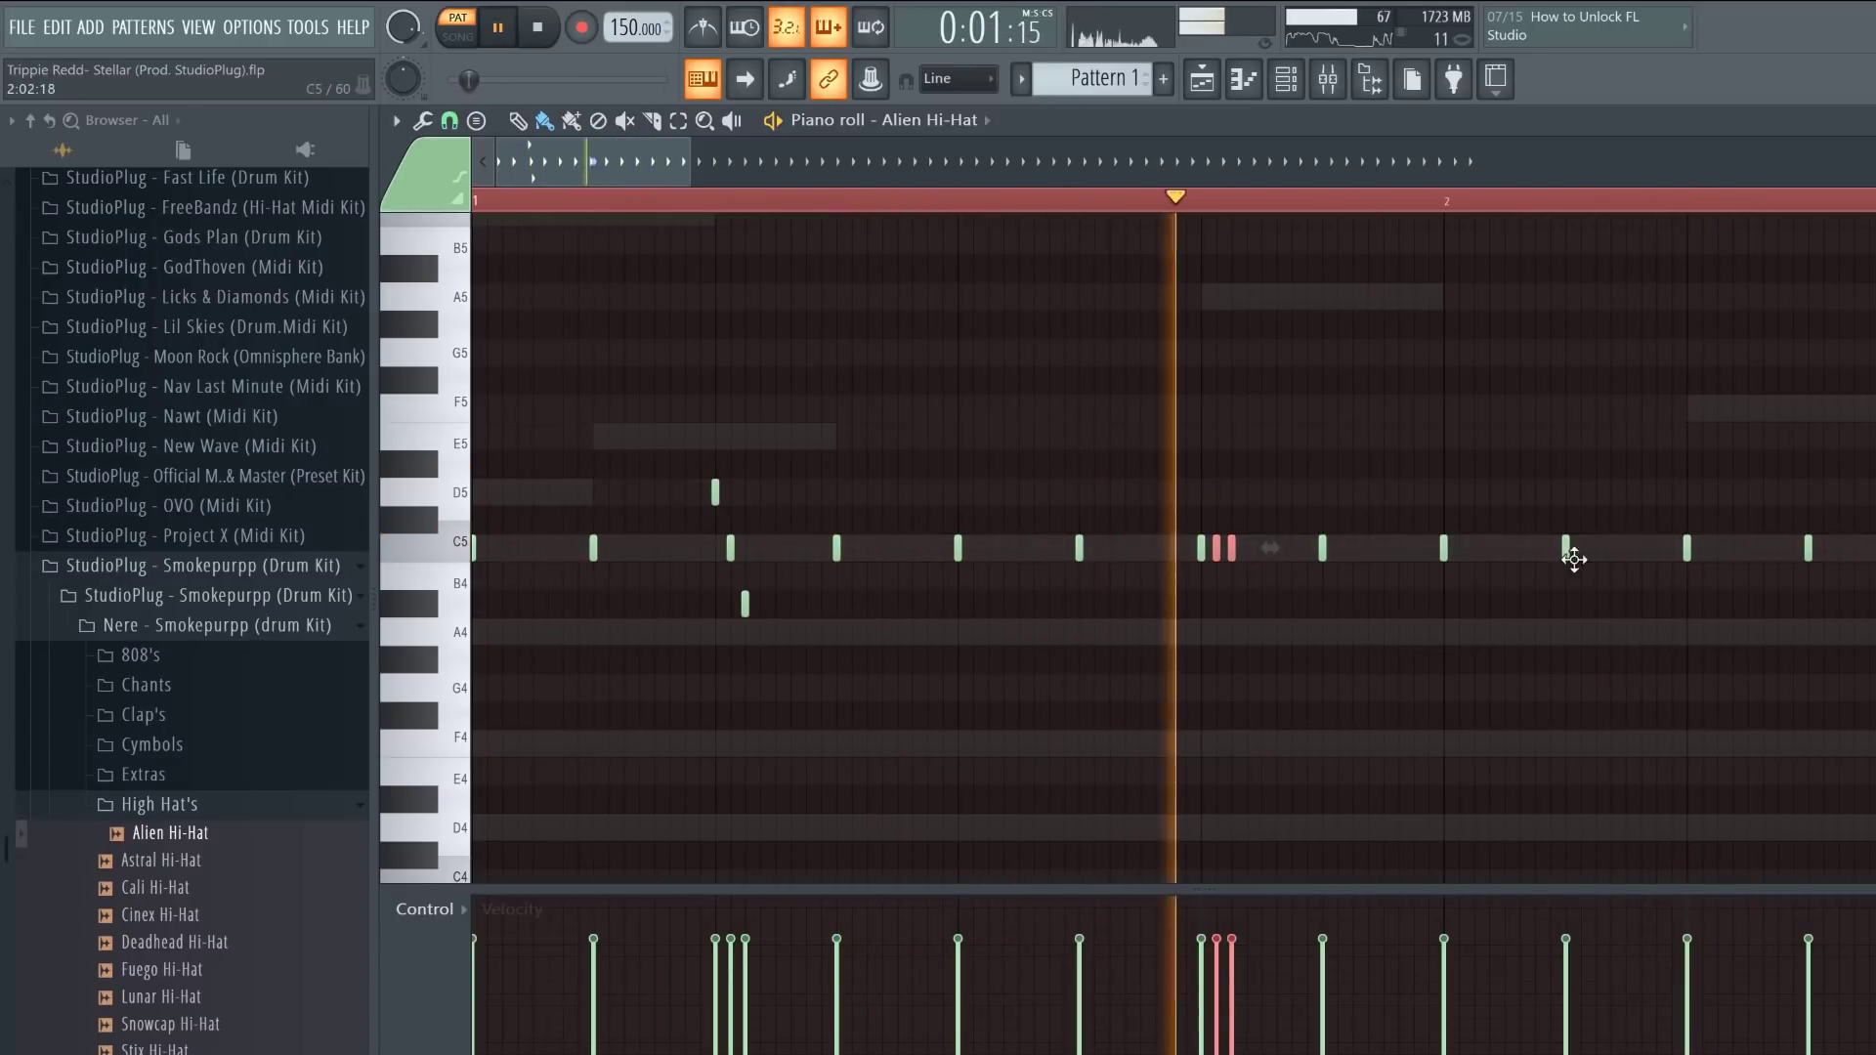
pyautogui.press('space')
pyautogui.click(1720, 548)
pyautogui.press('space')
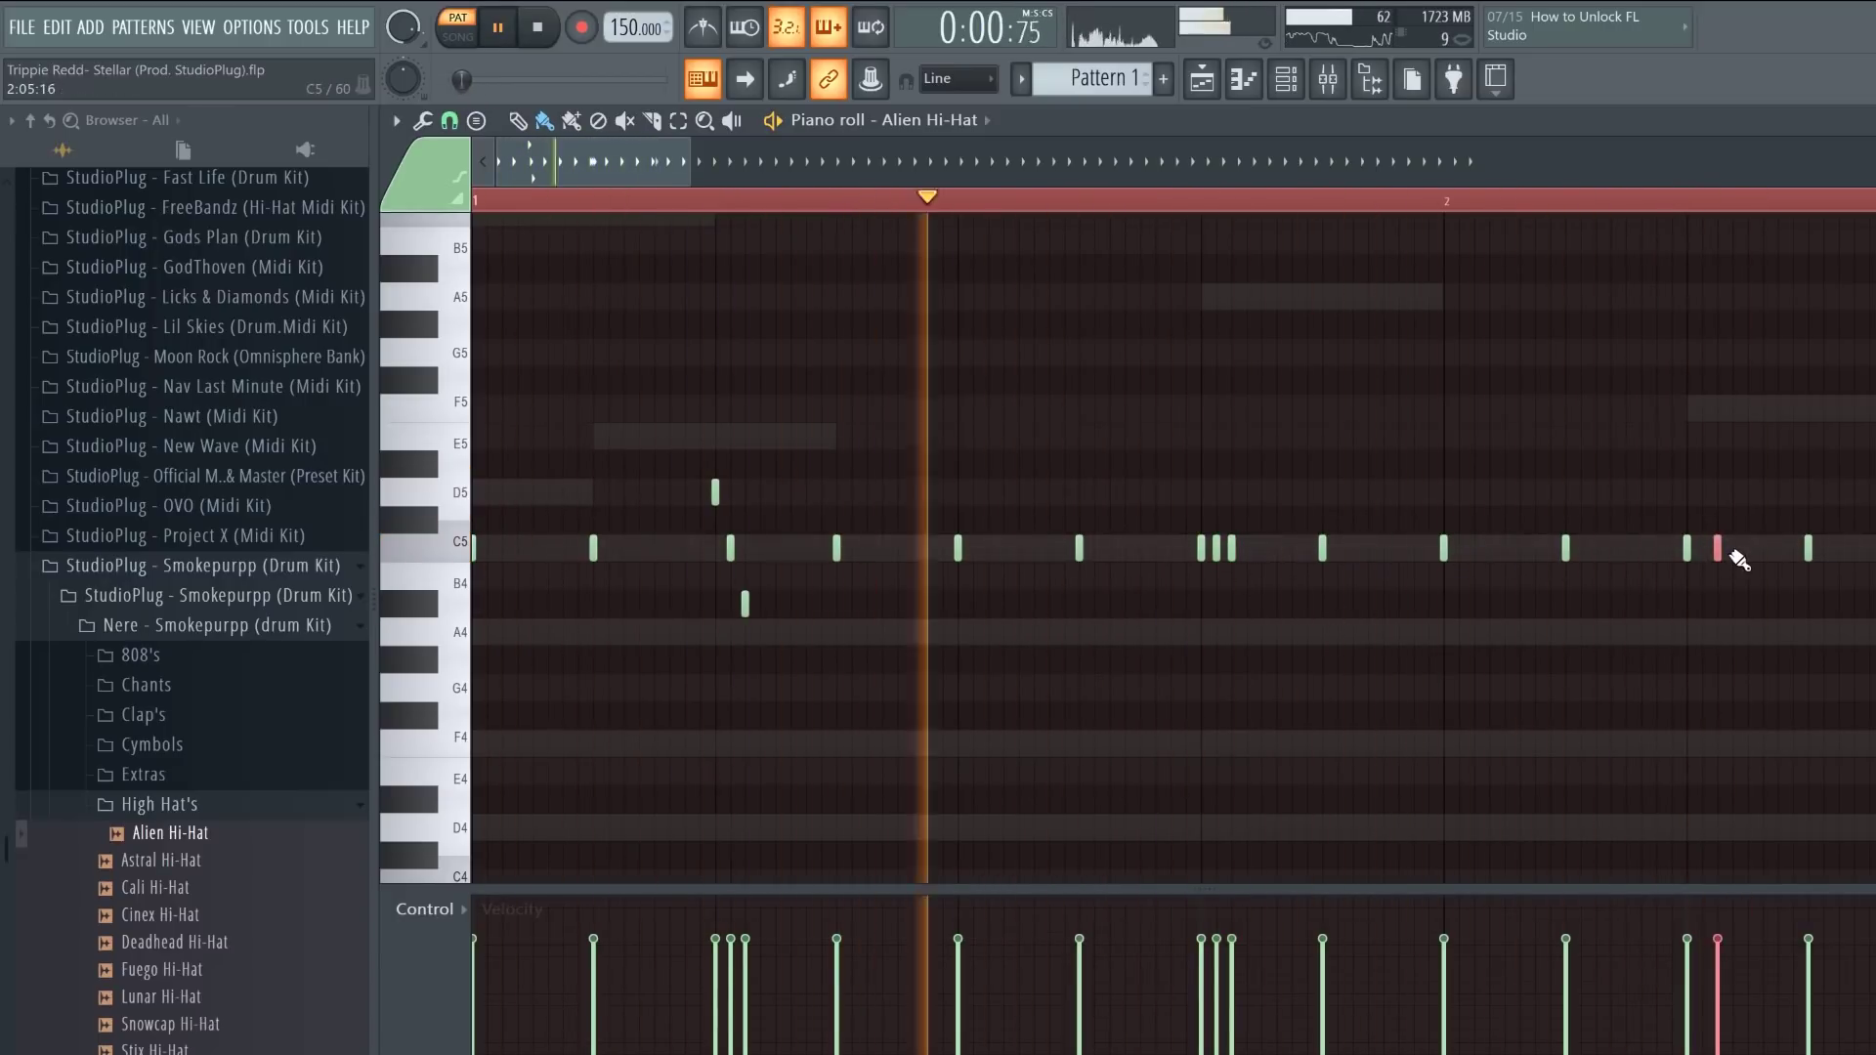
pyautogui.click(1749, 548)
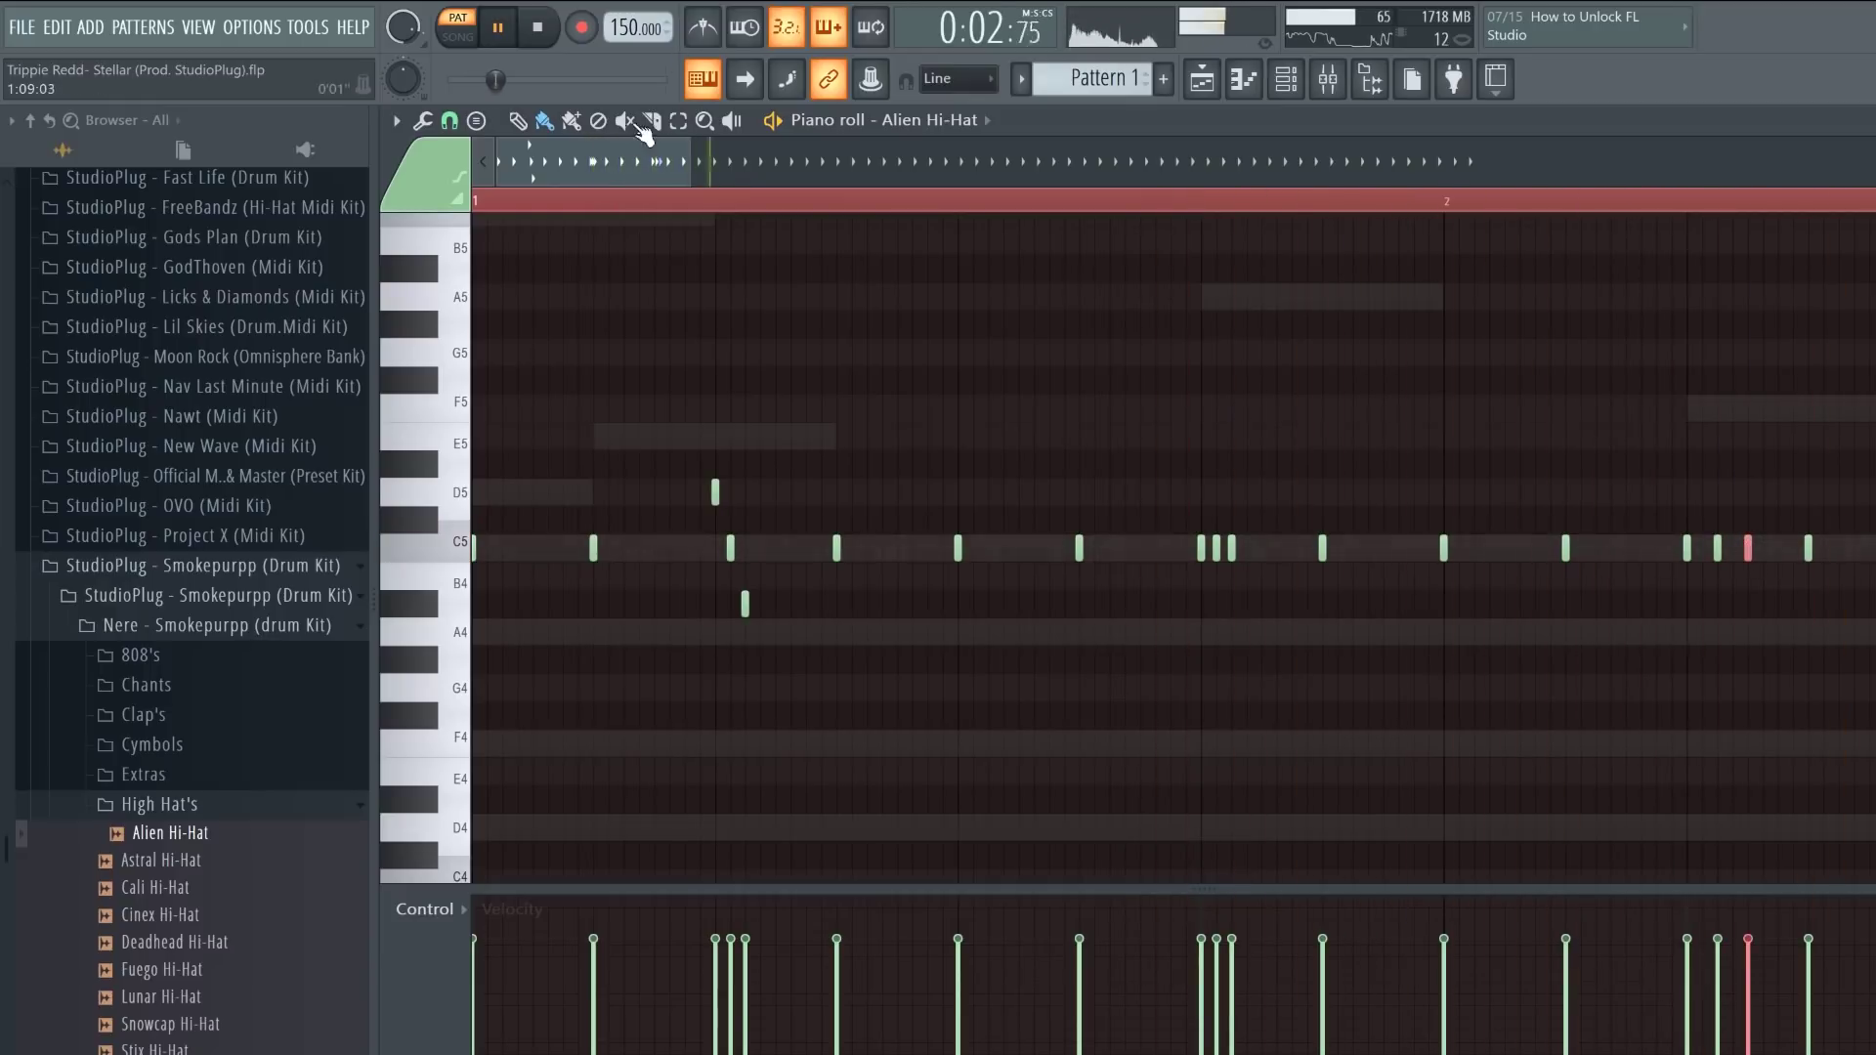
# Step: Add two half-step-spaced C5 hi-hats after step 15 of bar 2 and raise the hit at step 5 of bar 3 to D5
pyautogui.moveTo(691, 168); pyautogui.dragTo(968, 171)
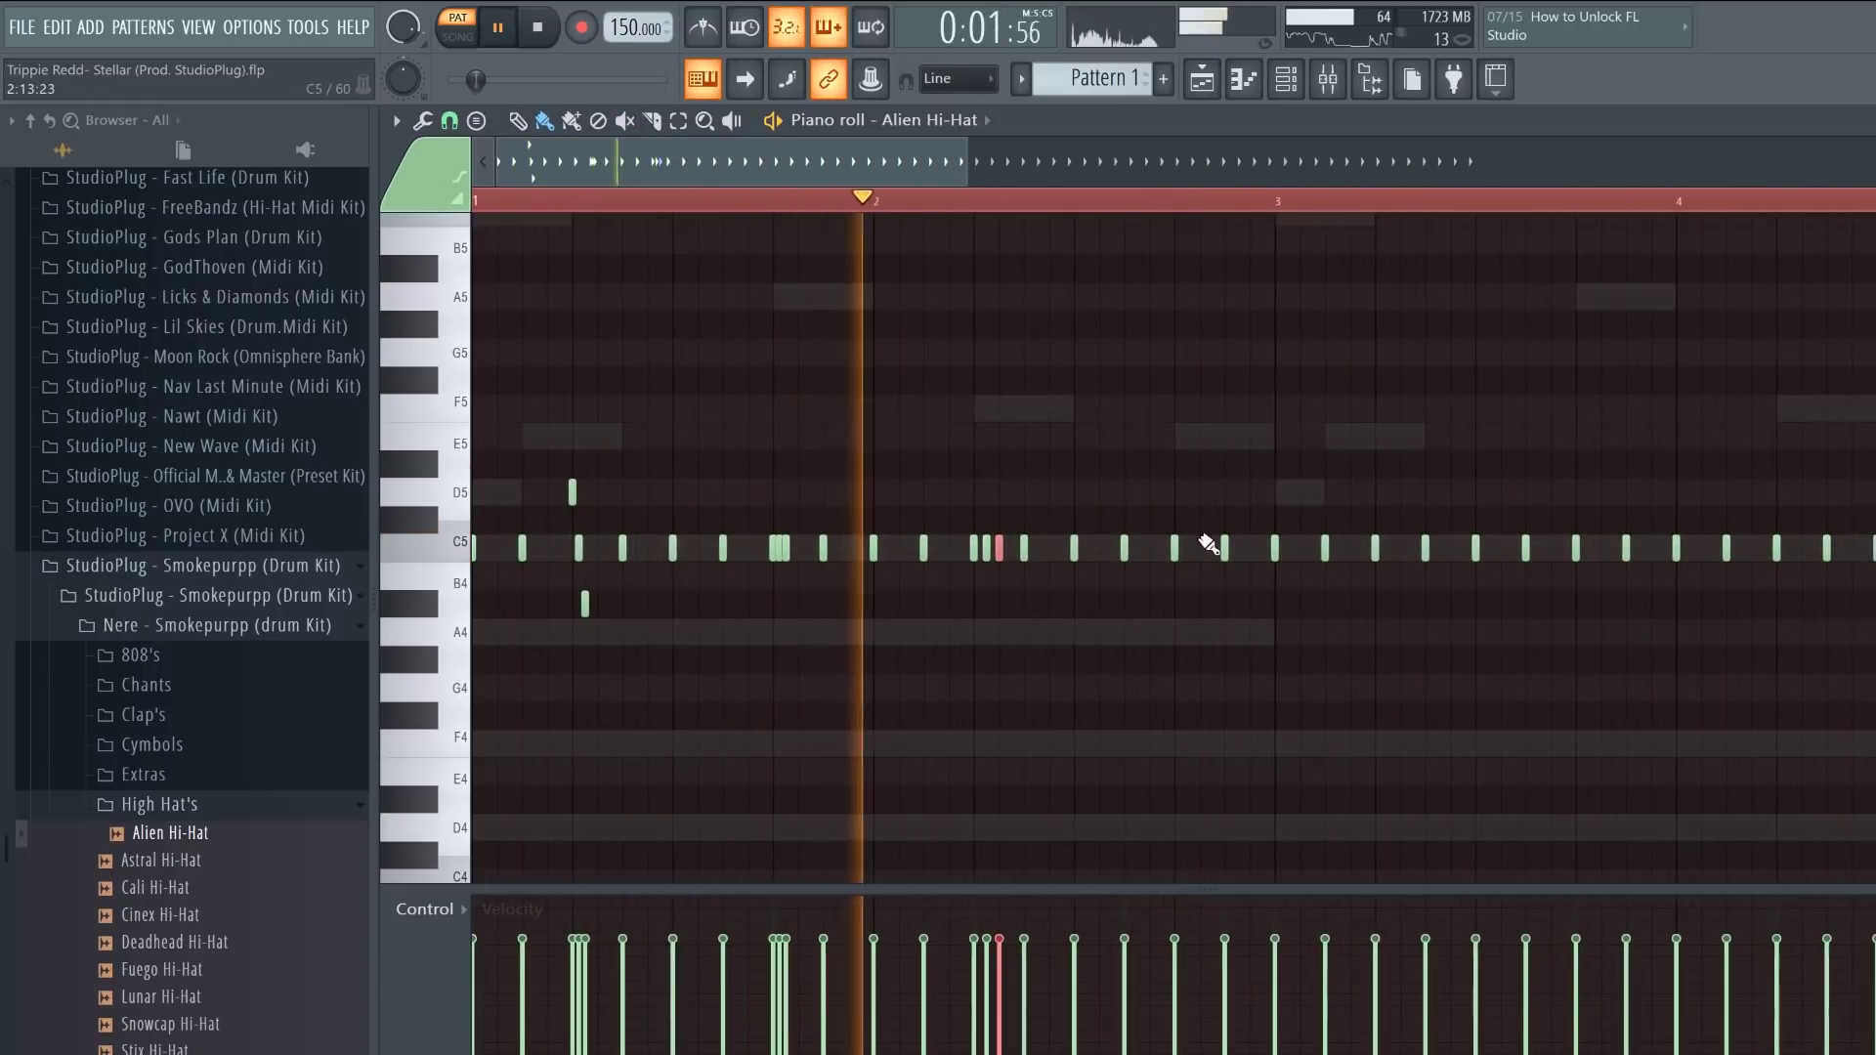
pyautogui.moveTo(1237, 553); pyautogui.dragTo(1254, 555)
pyautogui.rightClick(1244, 556)
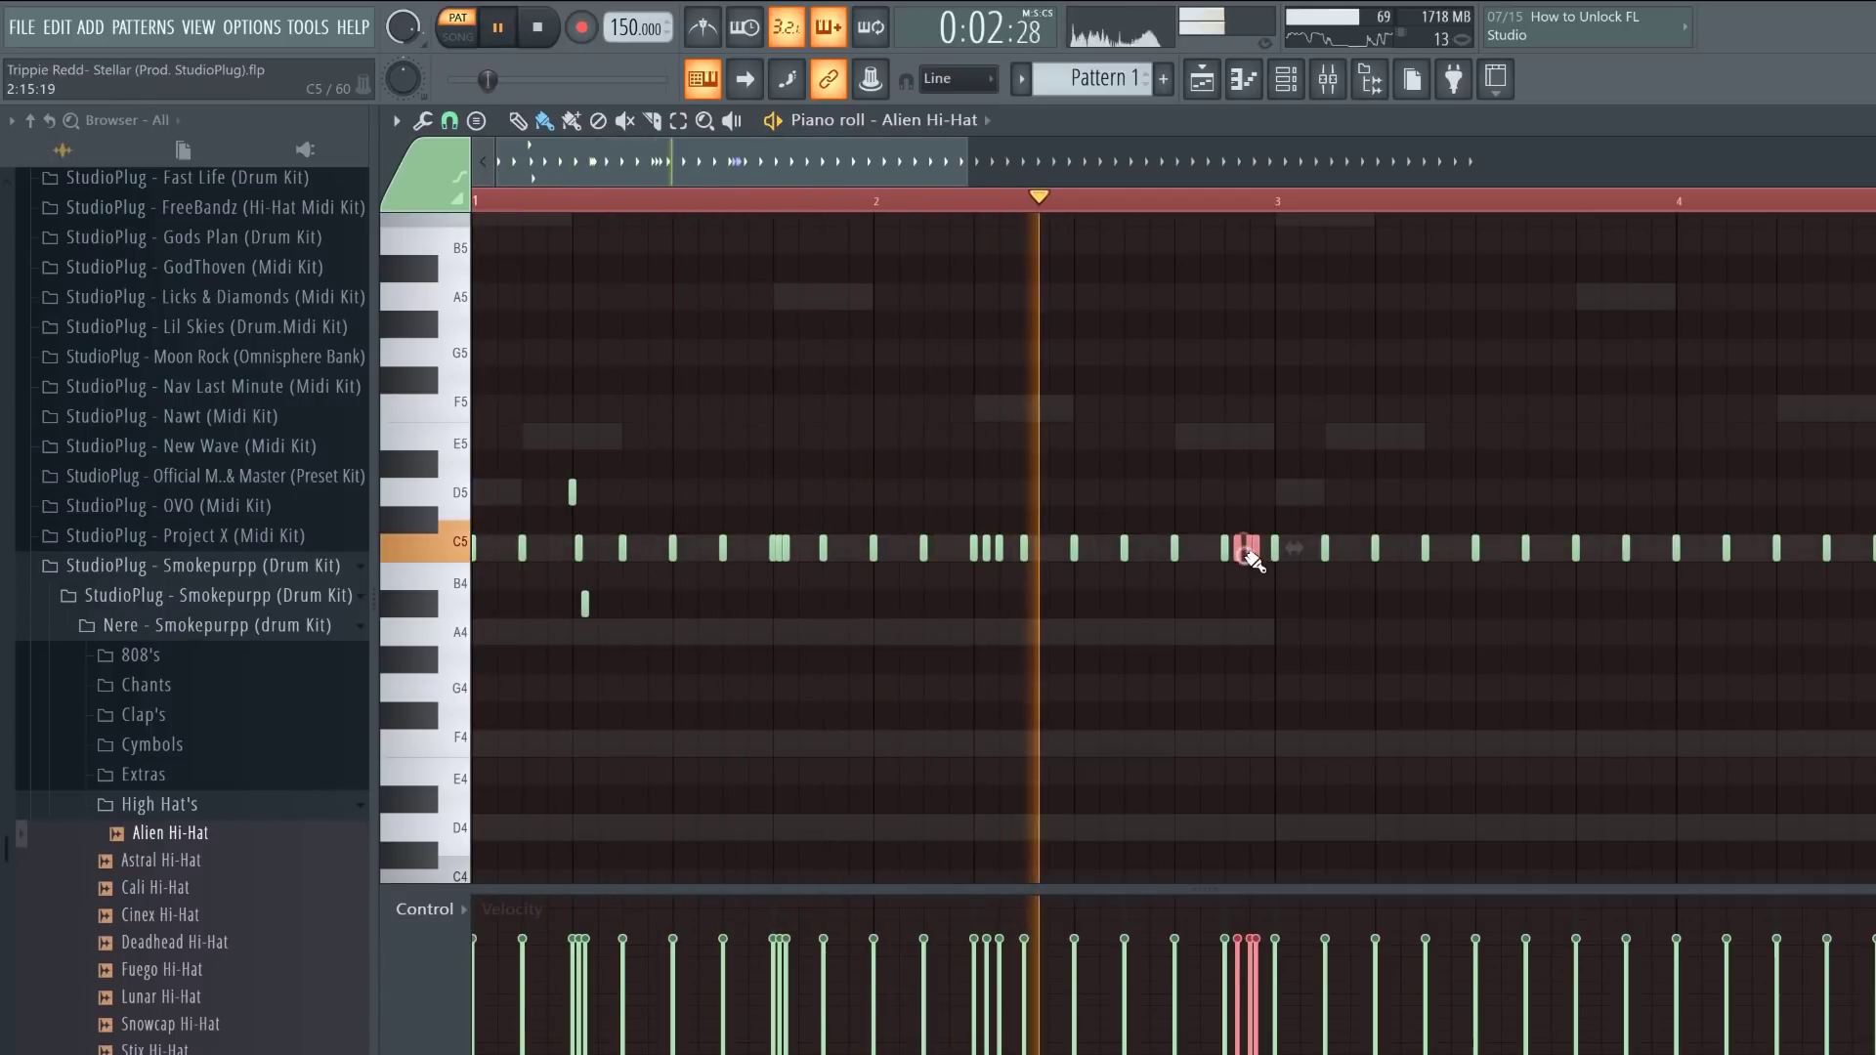
pyautogui.press('space')
pyautogui.press('space')
pyautogui.rightClick(1258, 554)
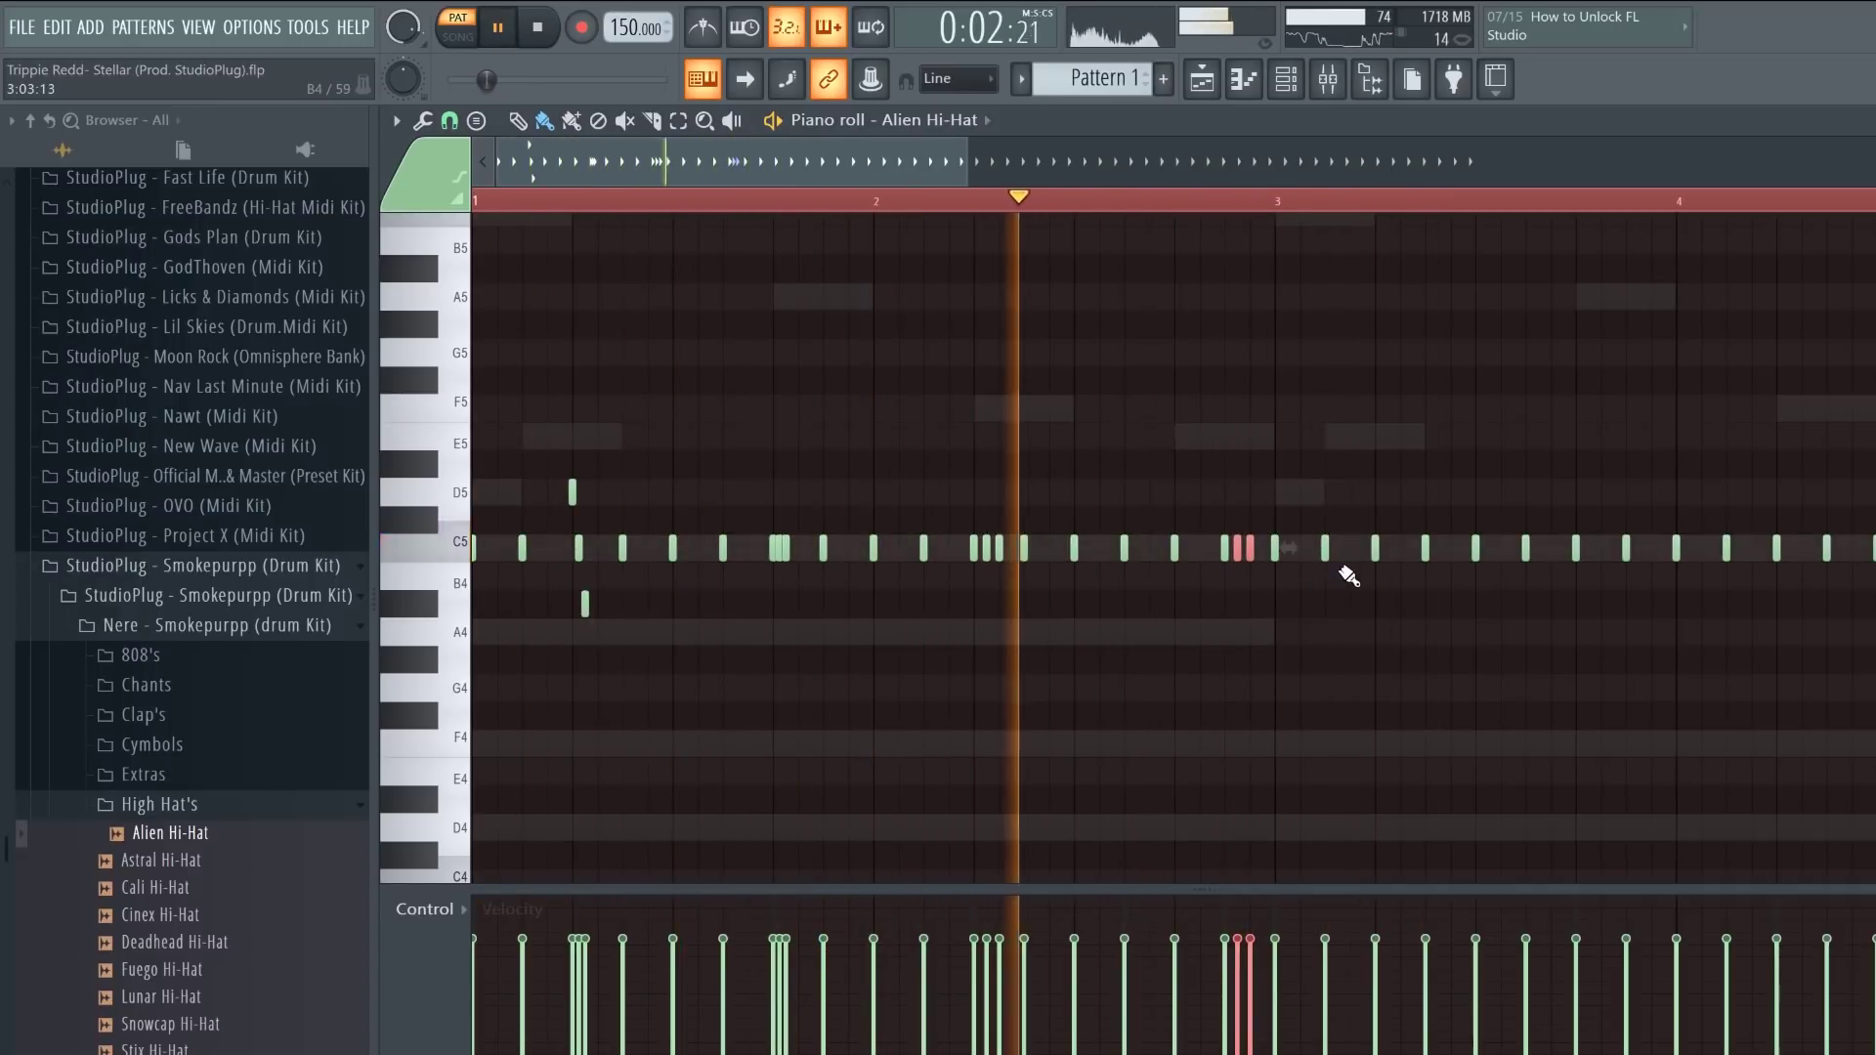
pyautogui.moveTo(1375, 537); pyautogui.dragTo(1375, 483)
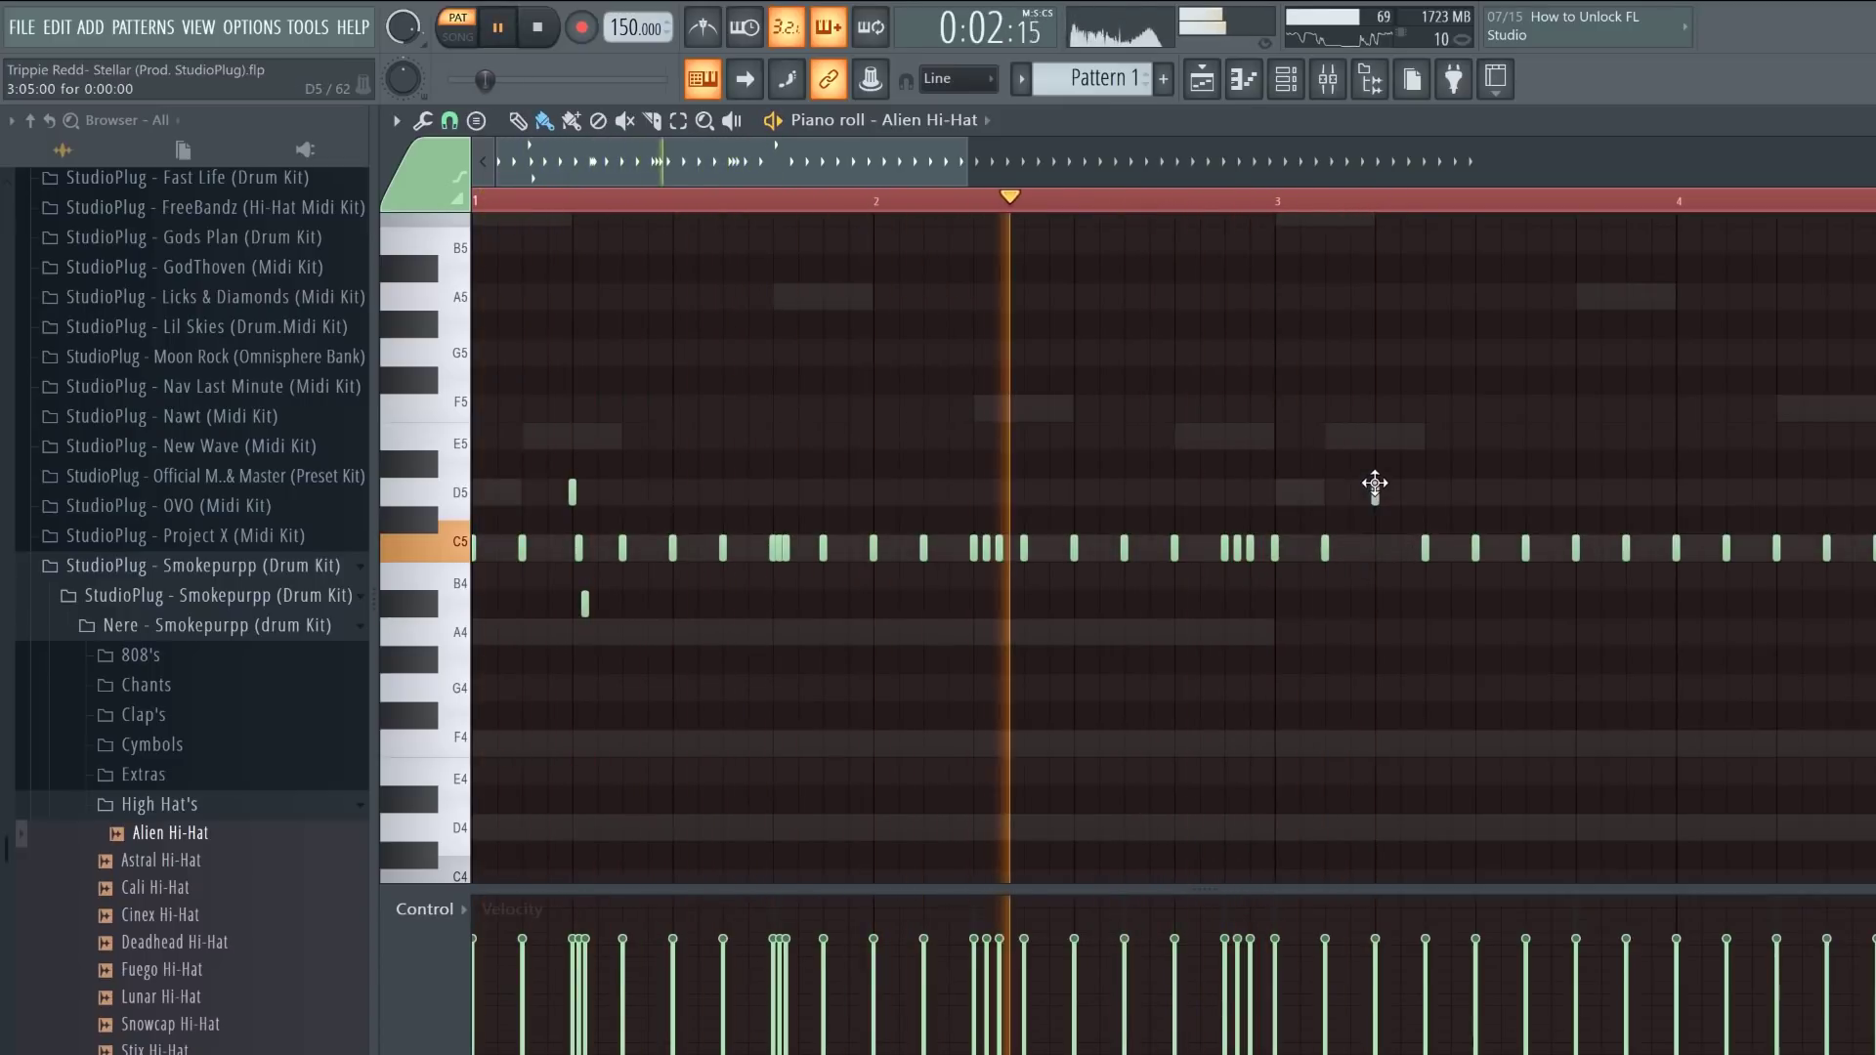
# Step: Complete the descending hi-hat roll at step 5 of bar 3 with quarter-step-spaced C5 and A#4 hits, and play it
pyautogui.click(1381, 519)
pyautogui.press('space')
pyautogui.press('space')
pyautogui.click(1386, 557)
pyautogui.moveTo(1390, 577); pyautogui.dragTo(1390, 607)
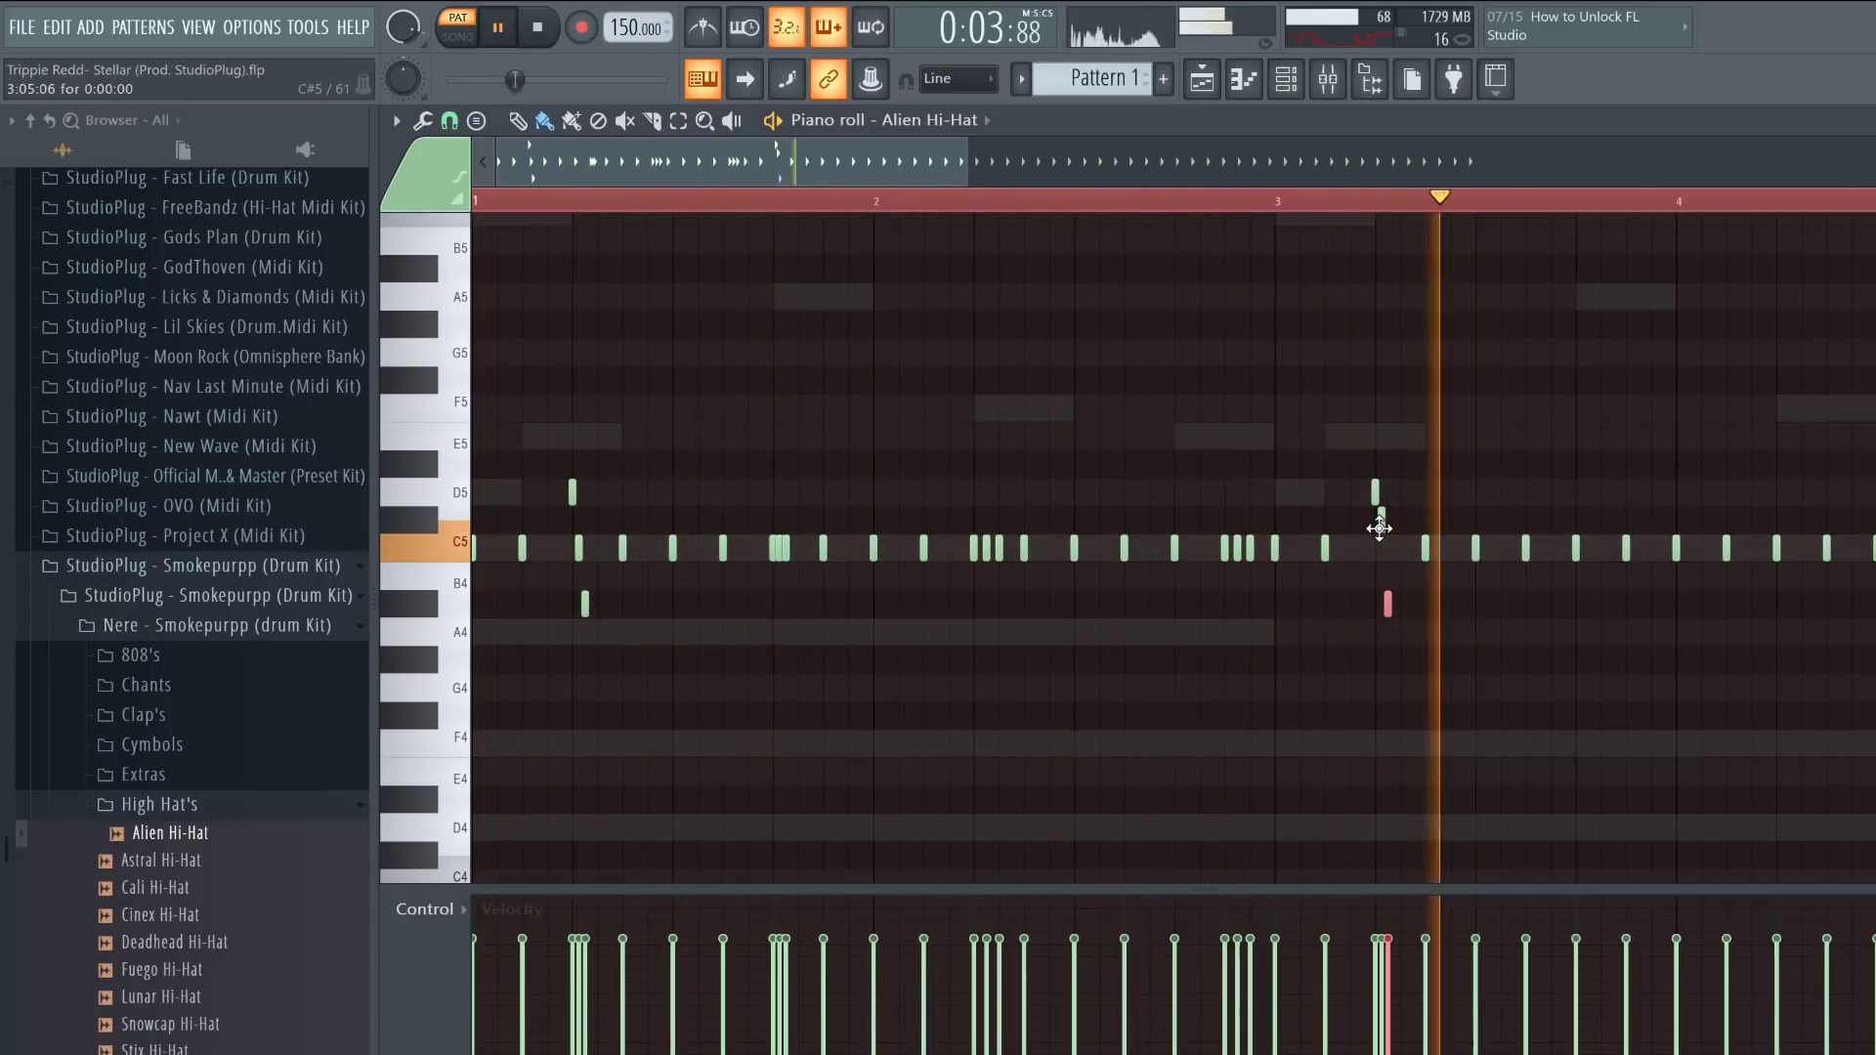
pyautogui.press('space')
pyautogui.press('space')
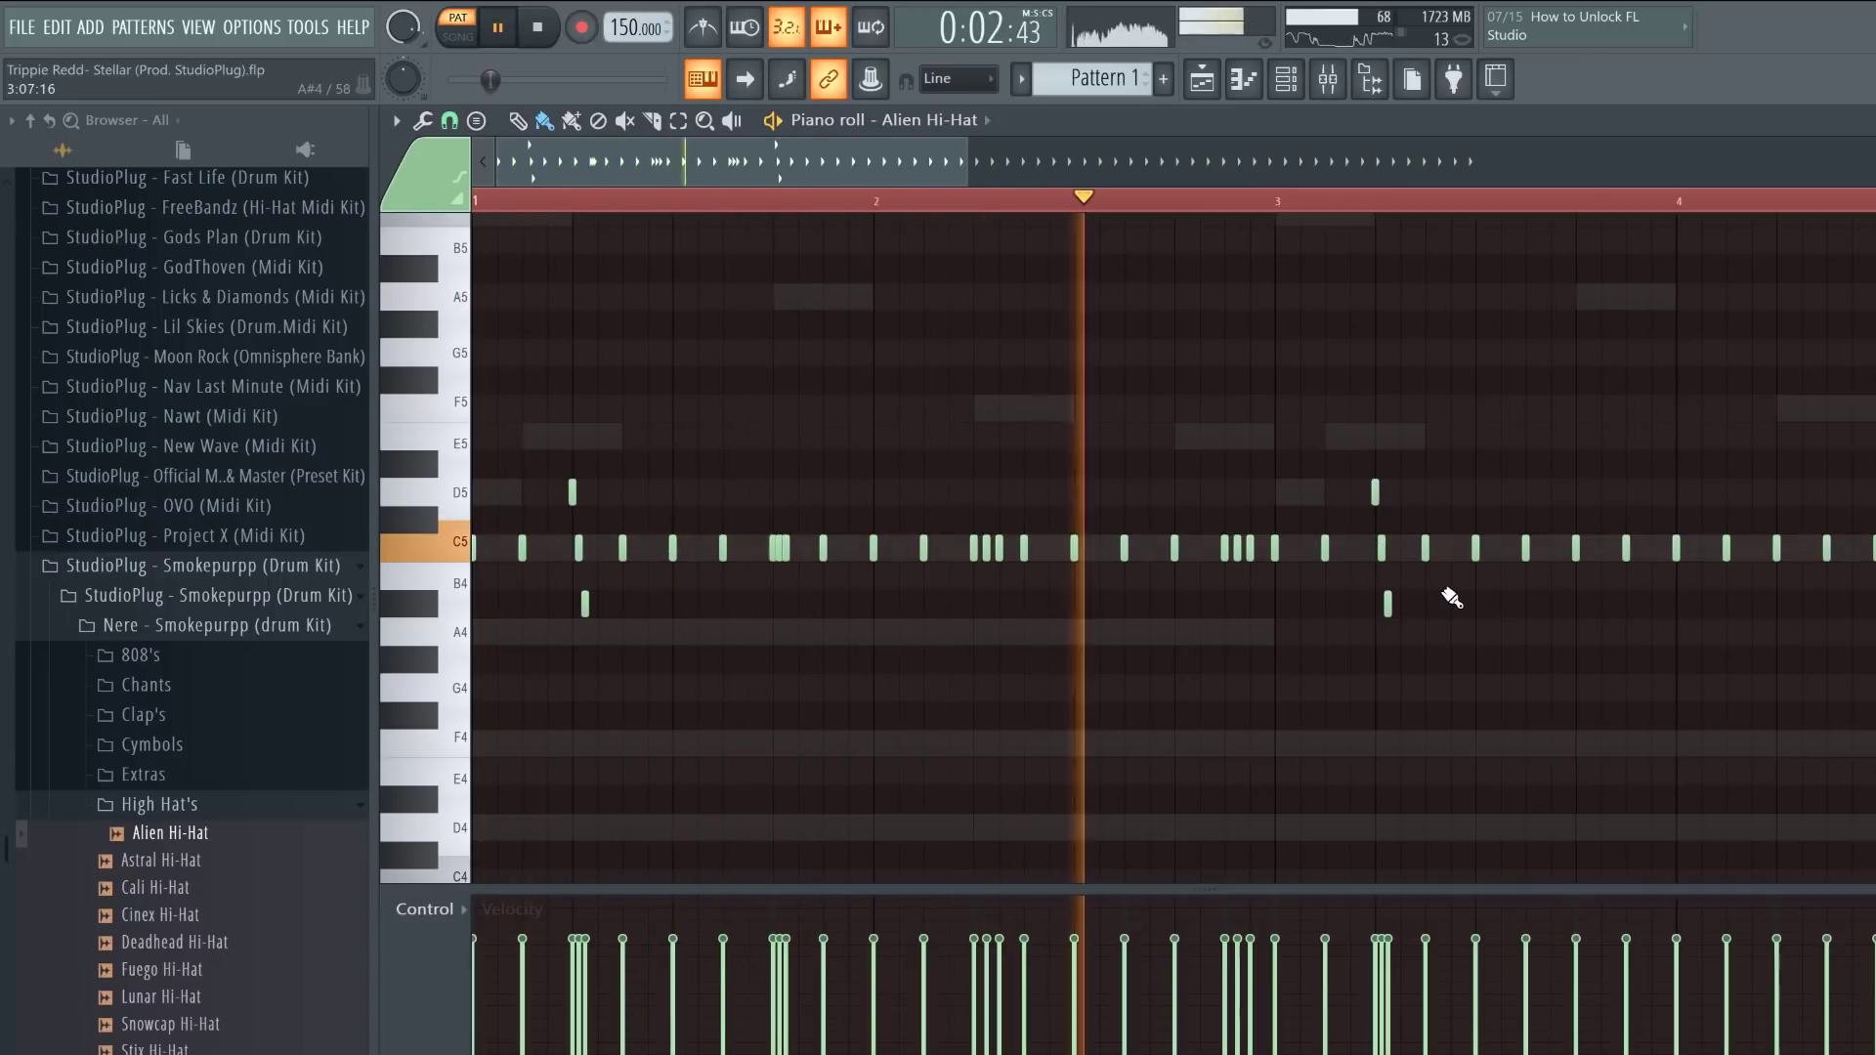
# Step: Add extra C5 hi-hats after step 13 of bar 3 and after steps 5, 13 and 15 of bar 4, then restart playback
pyautogui.click(1601, 548)
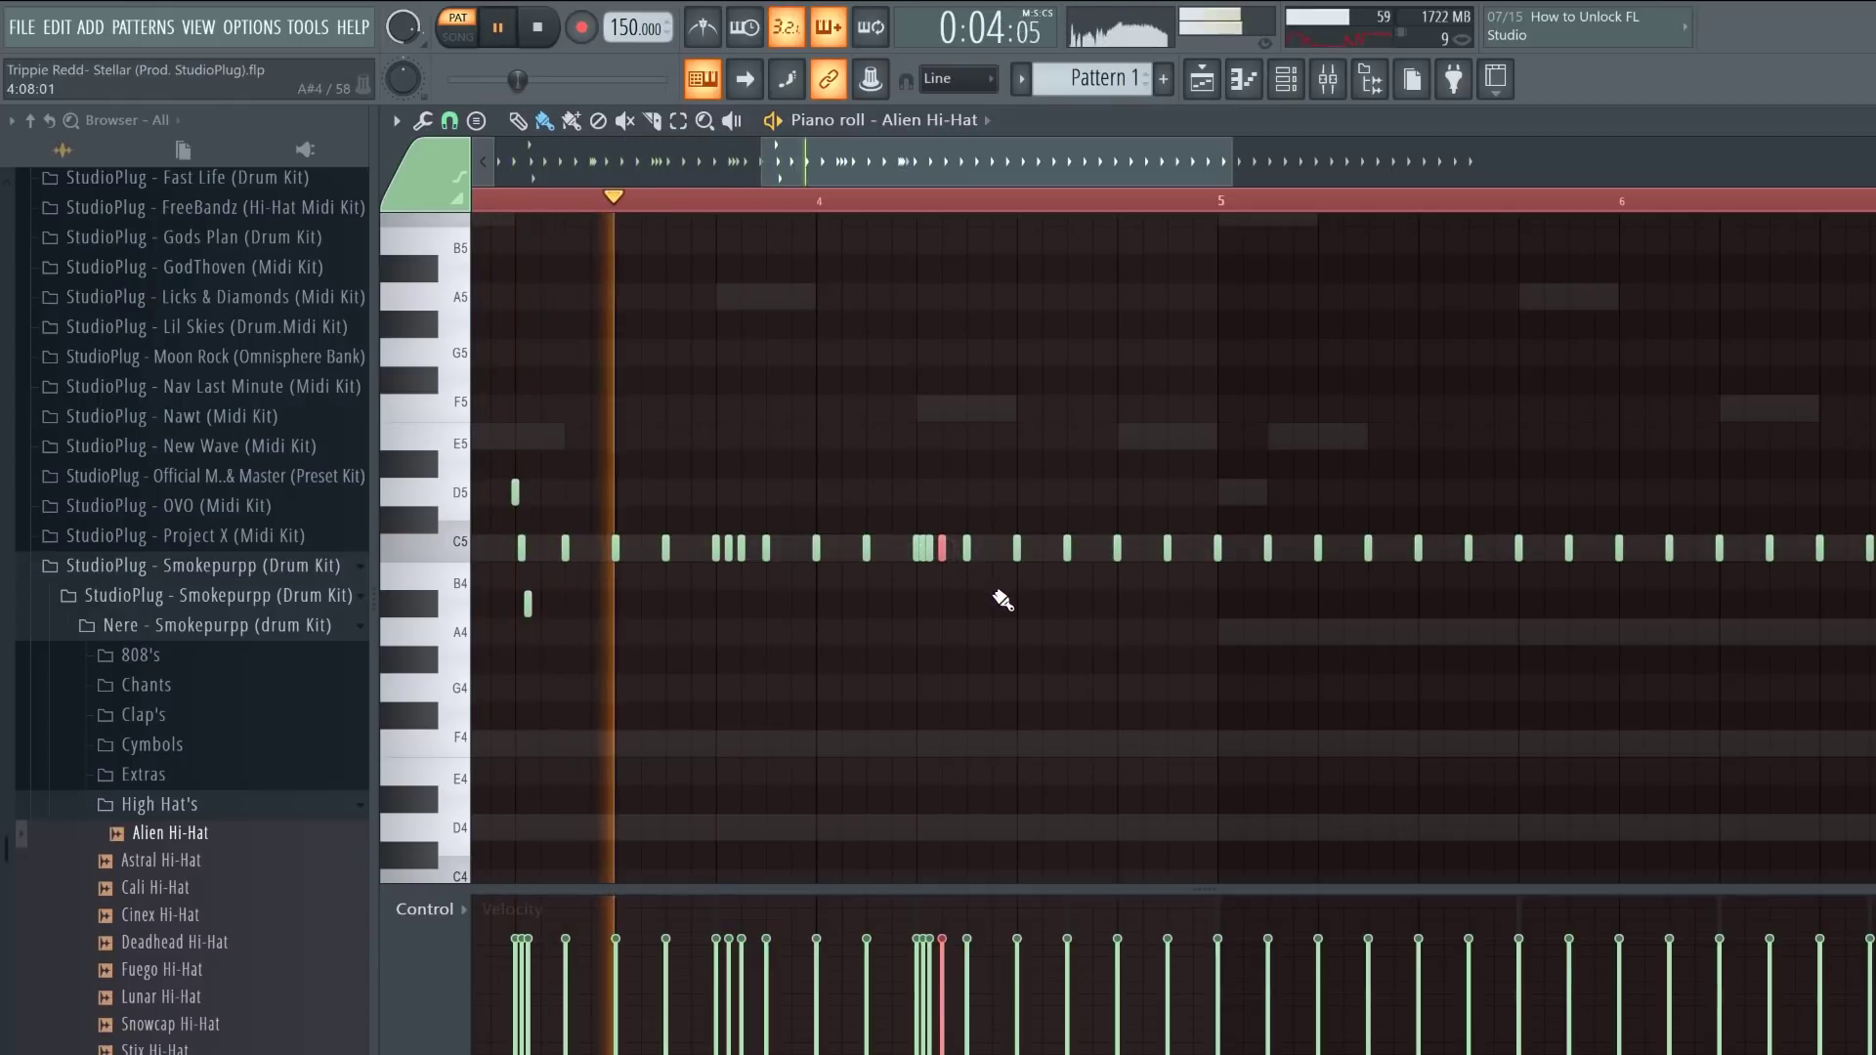
pyautogui.click(1173, 549)
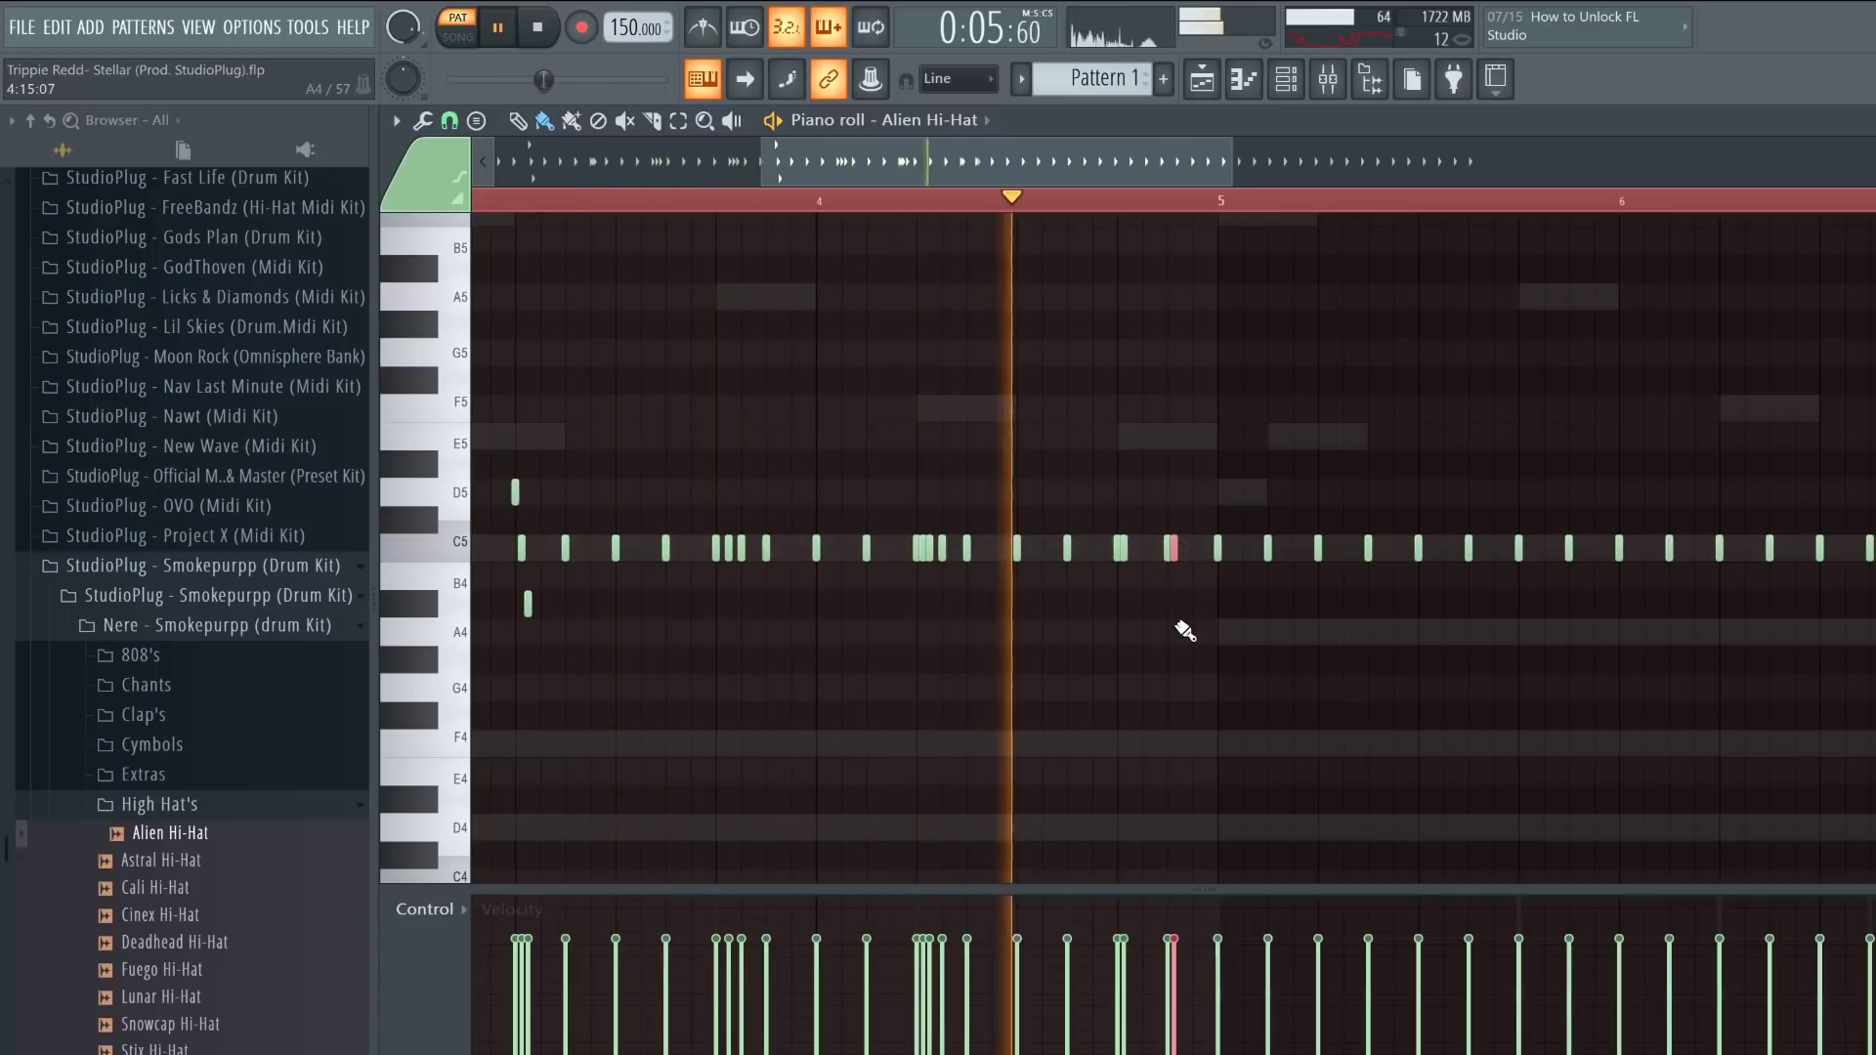
pyautogui.press('space')
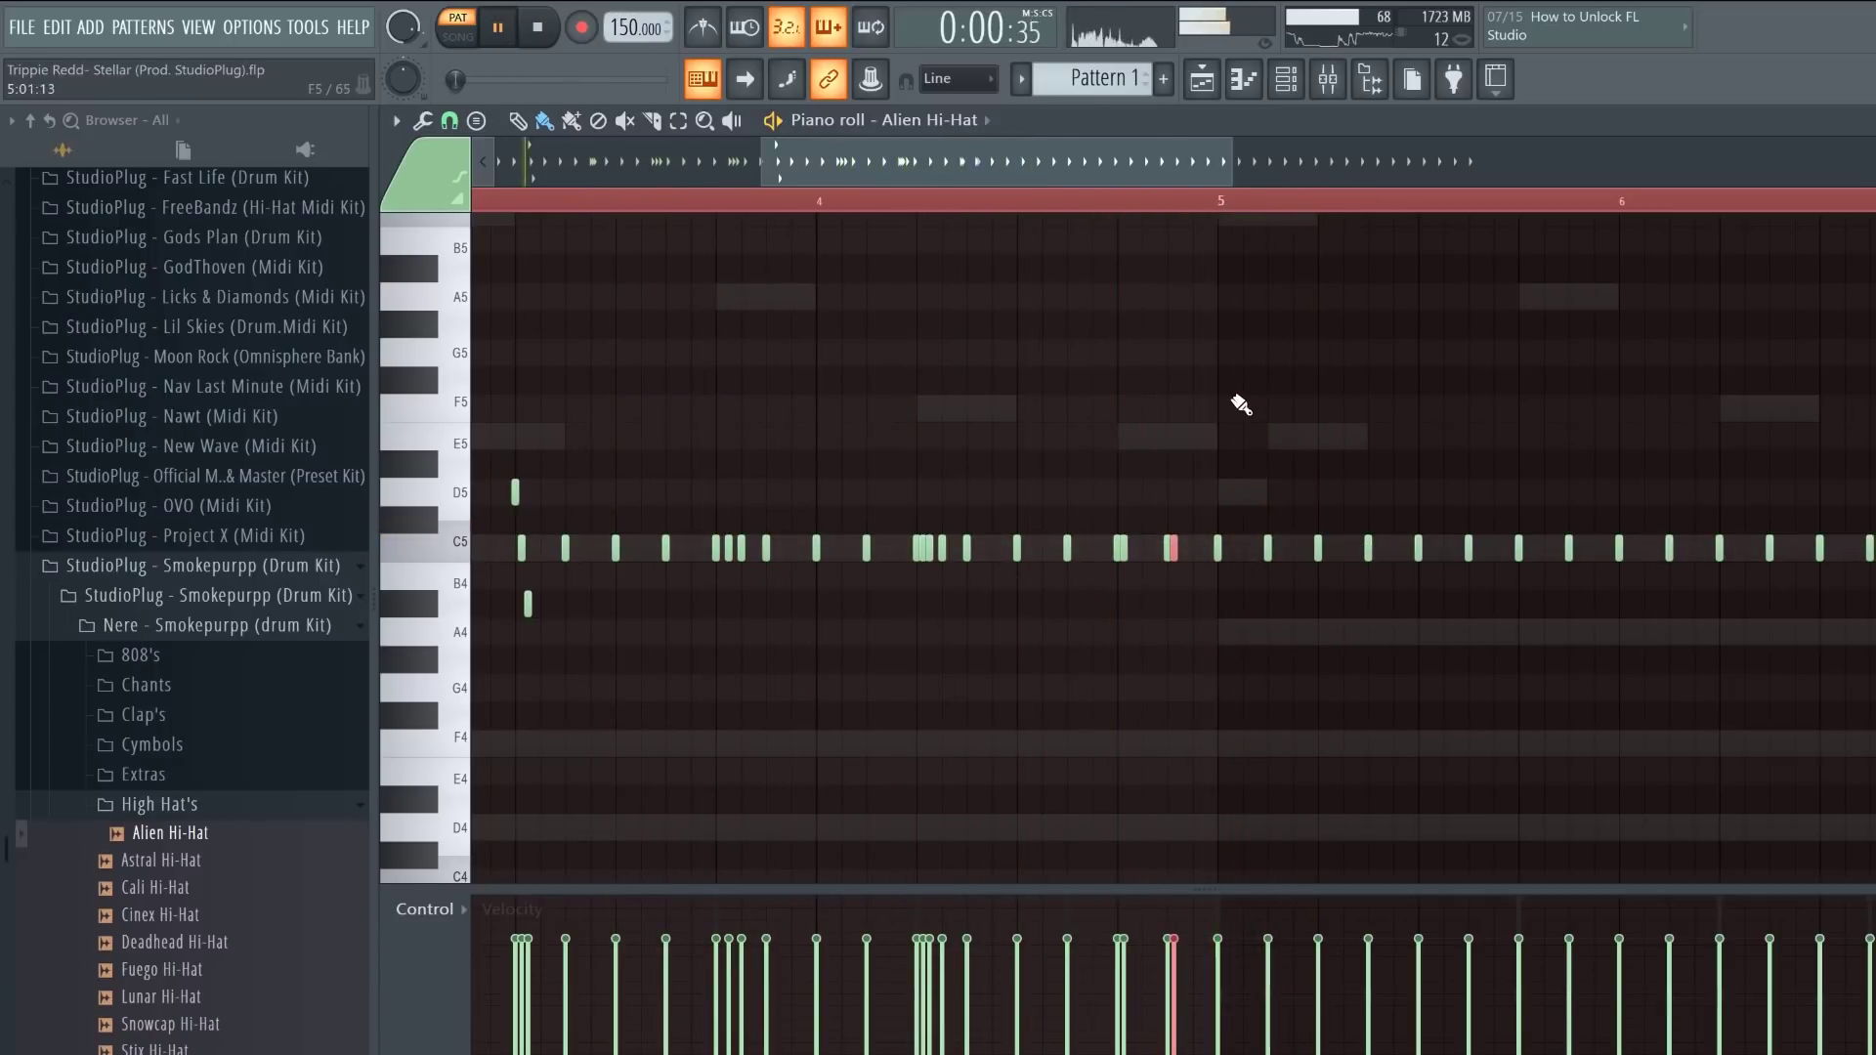
# Step: Replace the hi-hats from bar 5 onward with a copy of the first four bars, and play the pattern
pyautogui.scroll(-3, 1241, 404)
pyautogui.moveTo(1185, 586); pyautogui.dragTo(1868, 389)
pyautogui.press('Delete')
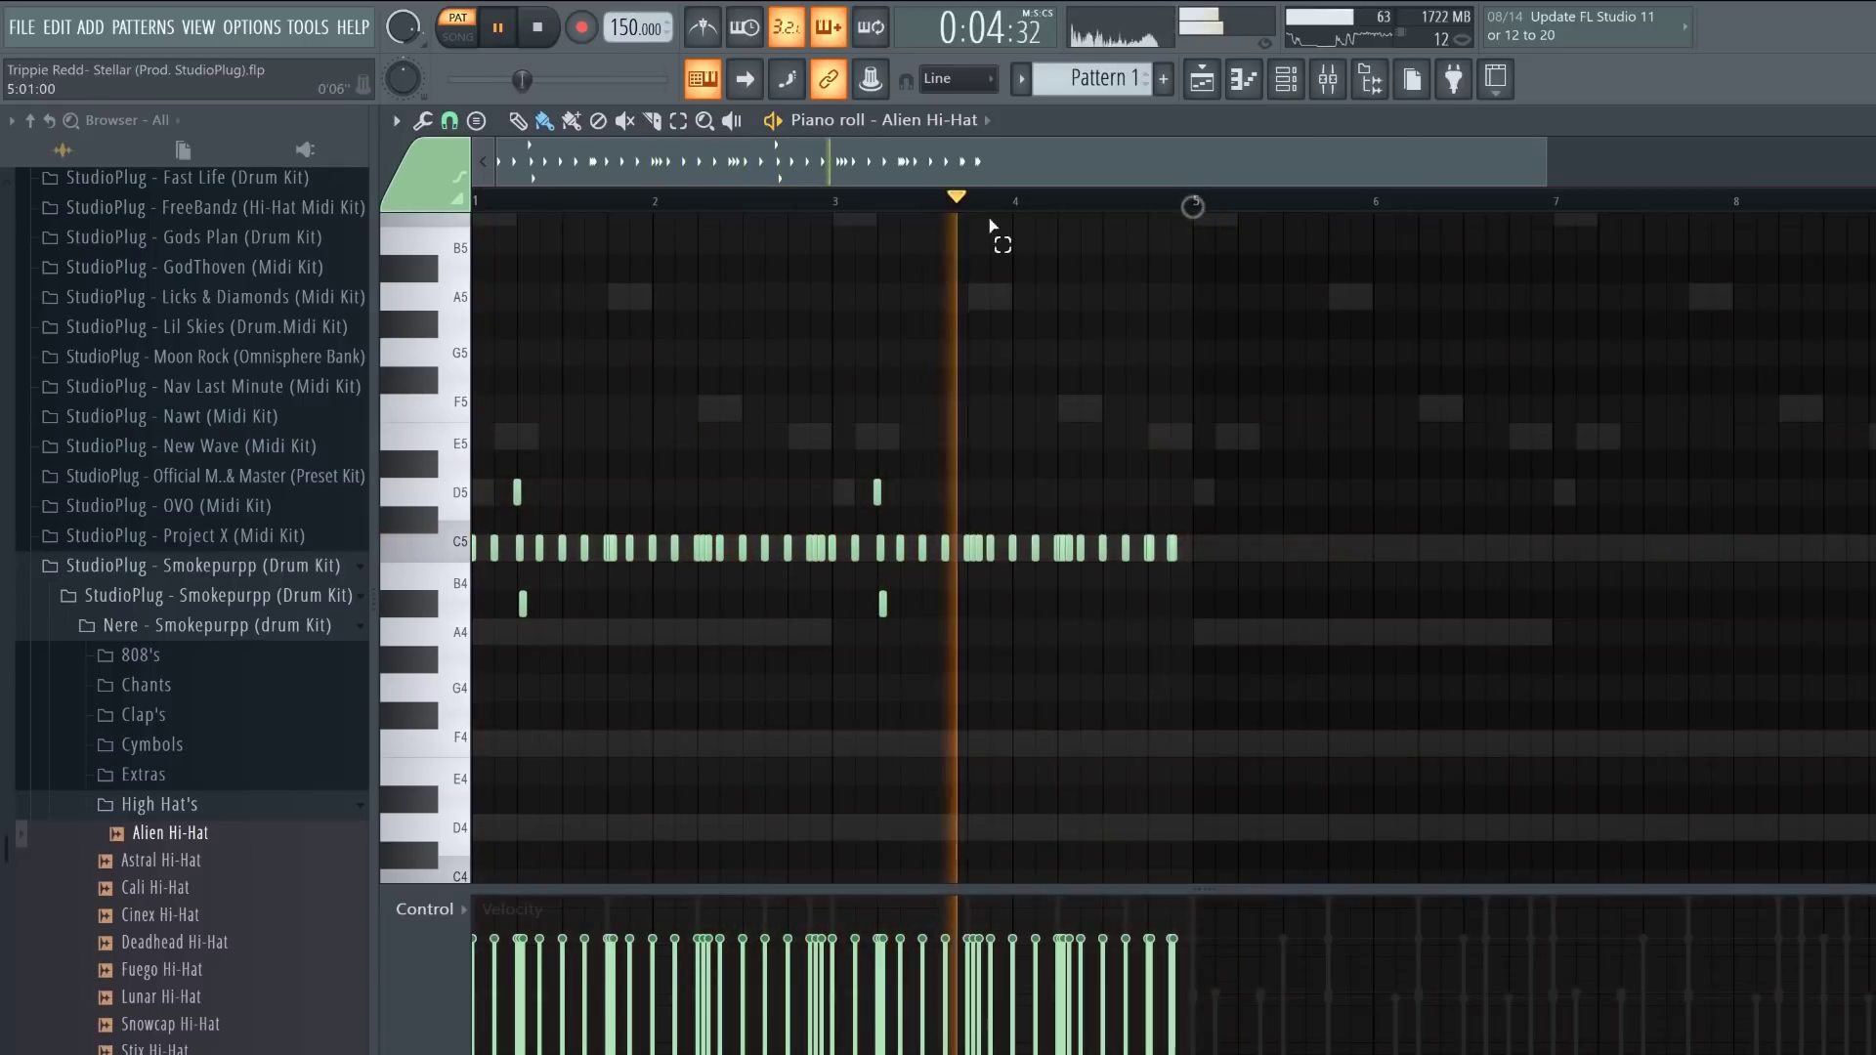
pyautogui.hotkey('ctrl', 'a')
pyautogui.hotkey('ctrl', 'b')
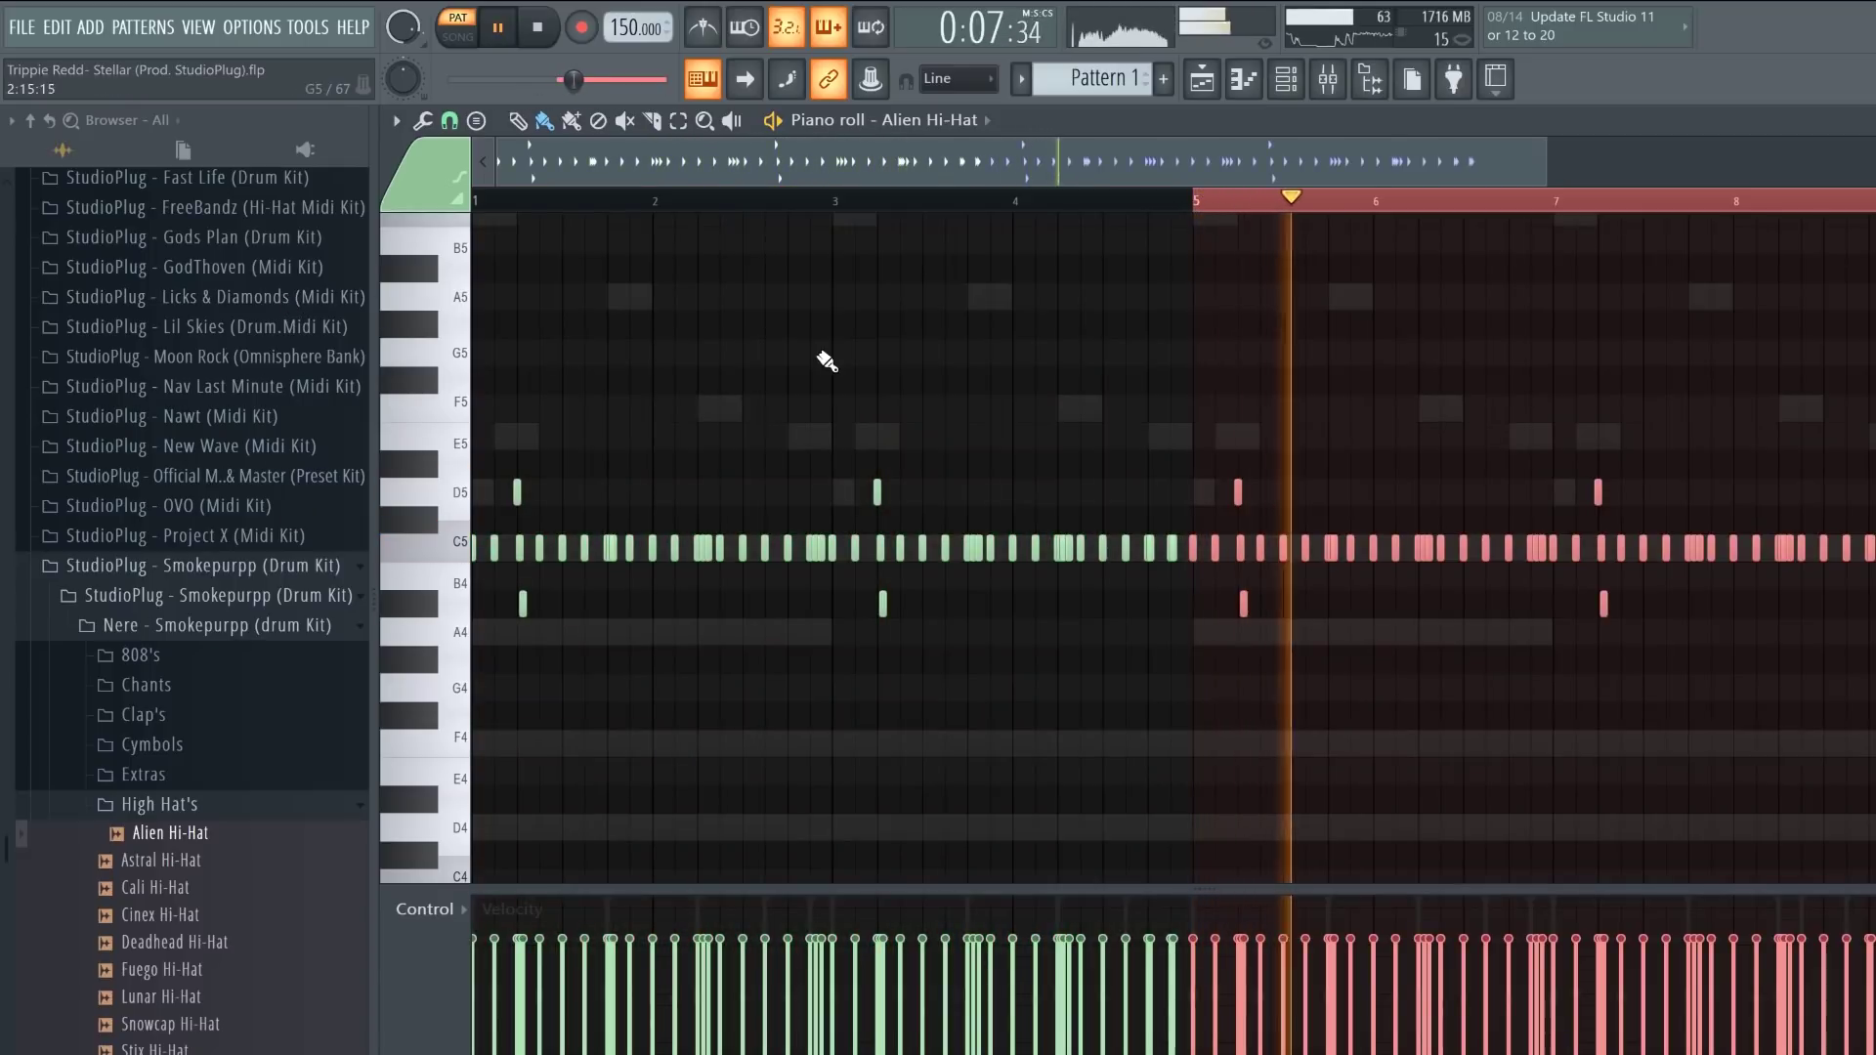
pyautogui.press('space')
pyautogui.moveTo(857, 199); pyautogui.dragTo(536, 236)
pyautogui.press('space')
pyautogui.press('space')
pyautogui.press('space')
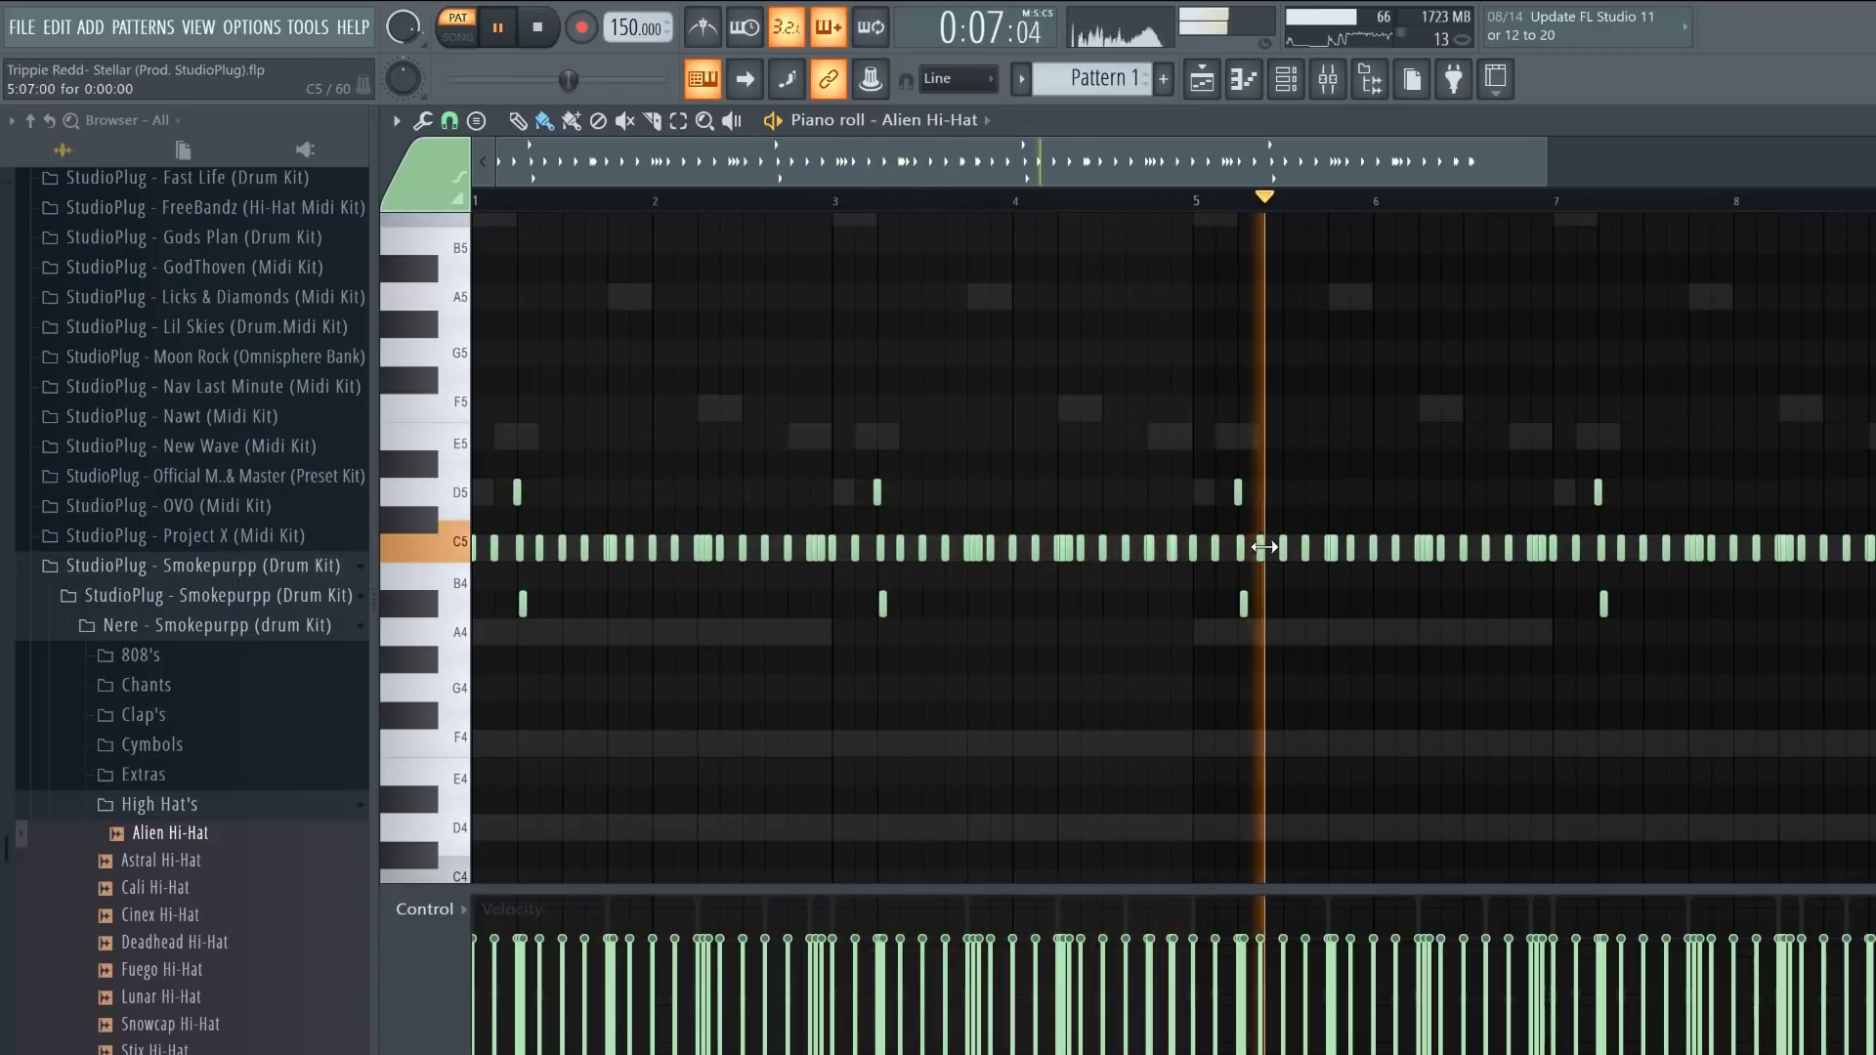
# Step: Show the channel rack, mute the Piano channel and slightly raise the Sines channel's volume
pyautogui.click(1286, 79)
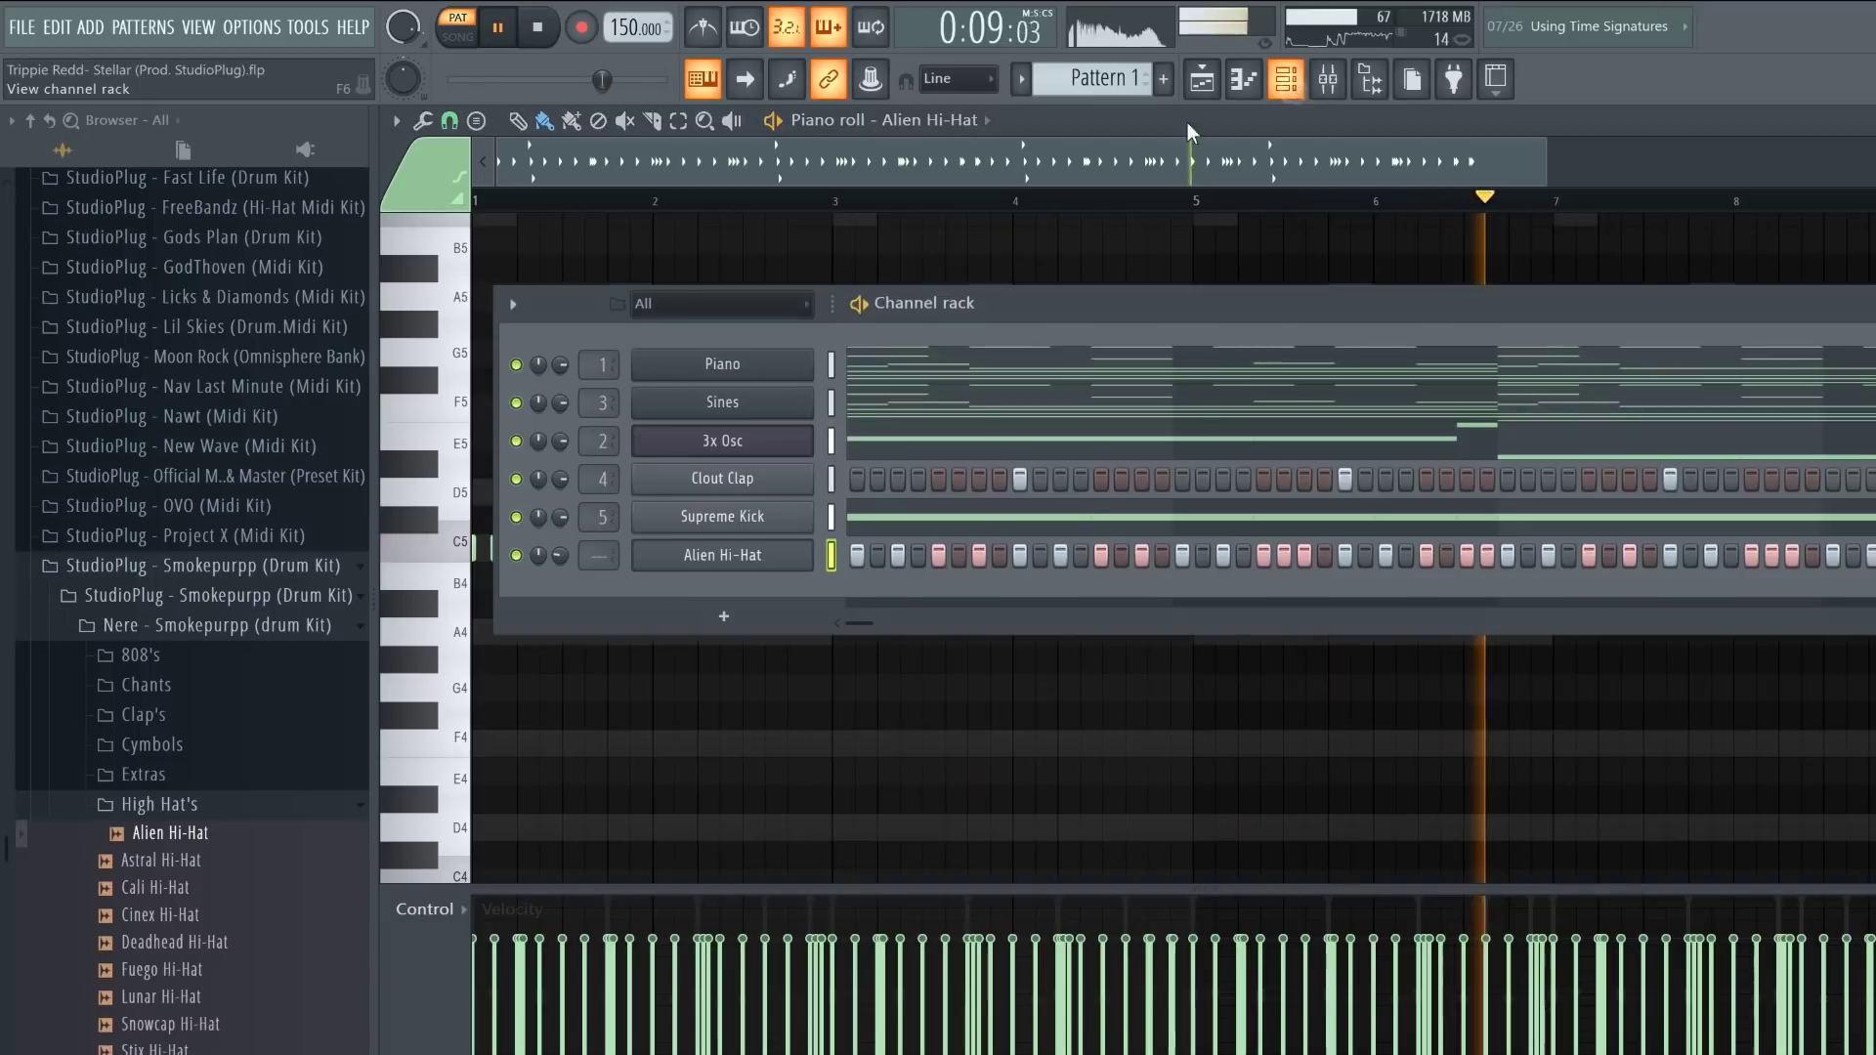
pyautogui.click(256, 805)
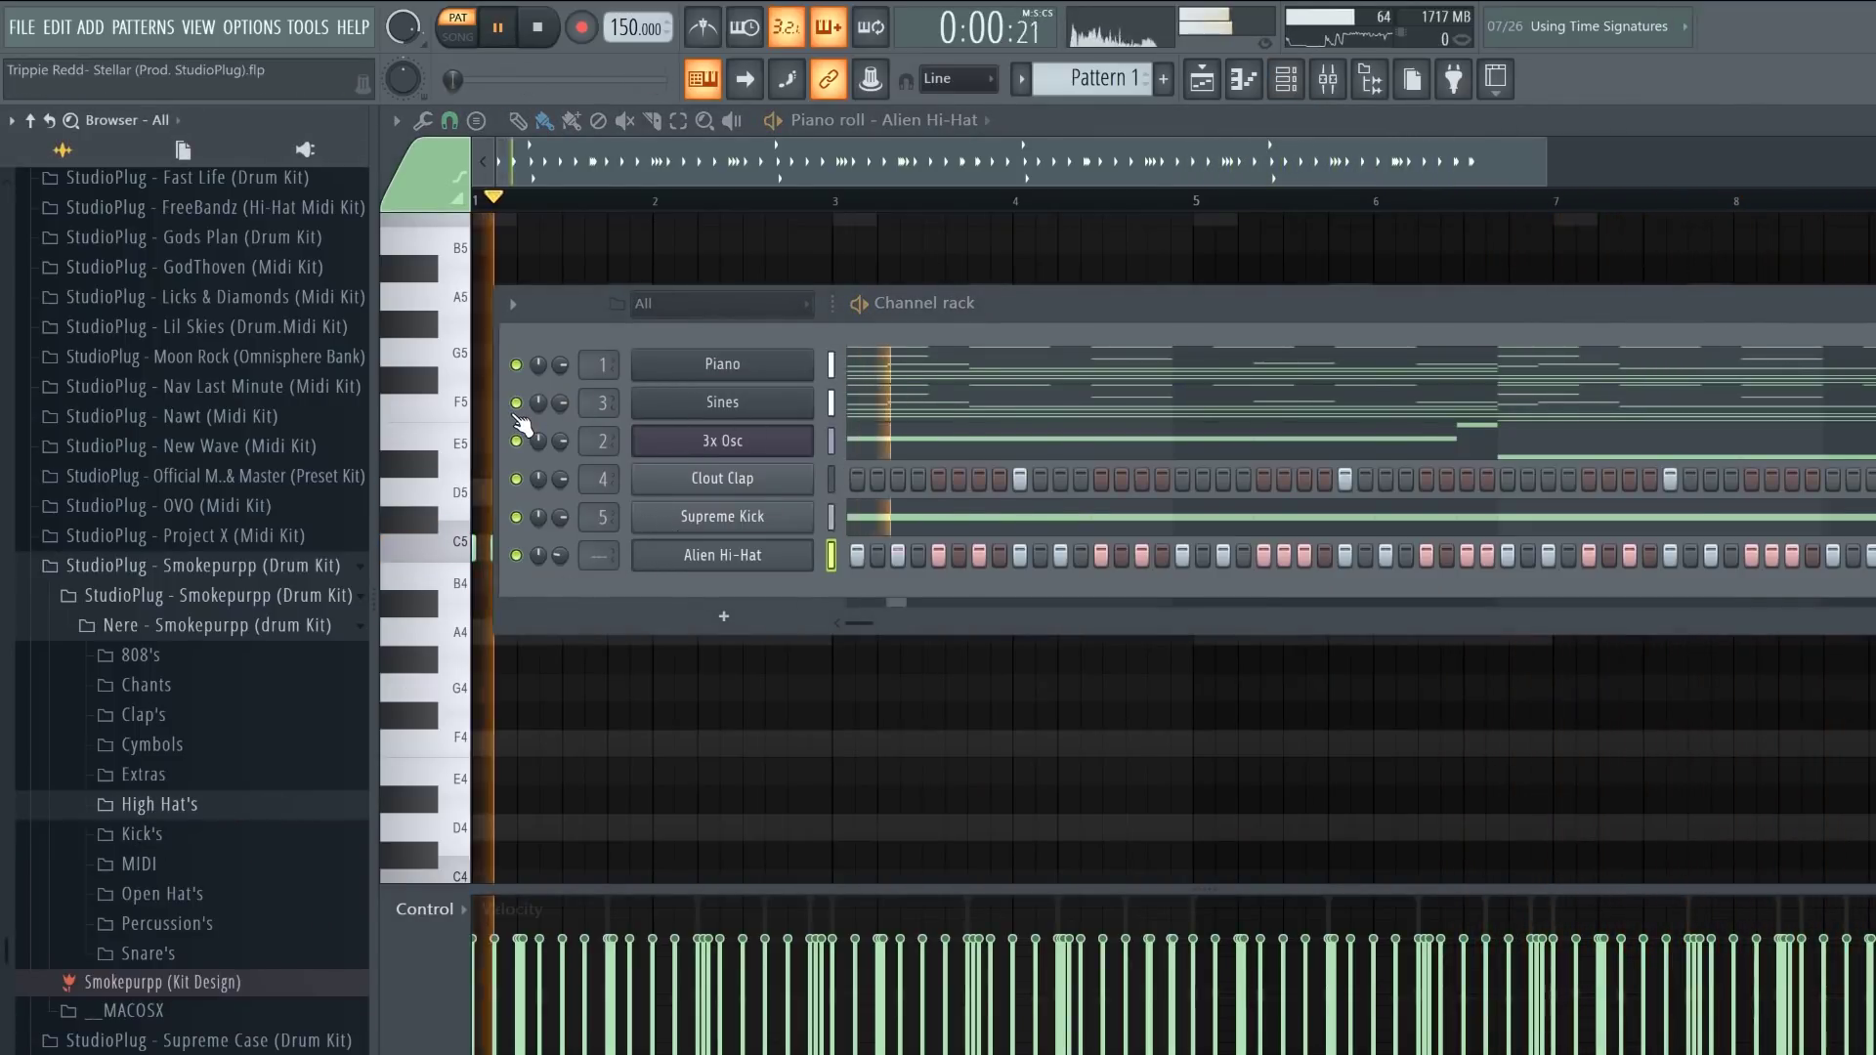
pyautogui.click(516, 364)
pyautogui.moveTo(557, 402); pyautogui.dragTo(557, 388)
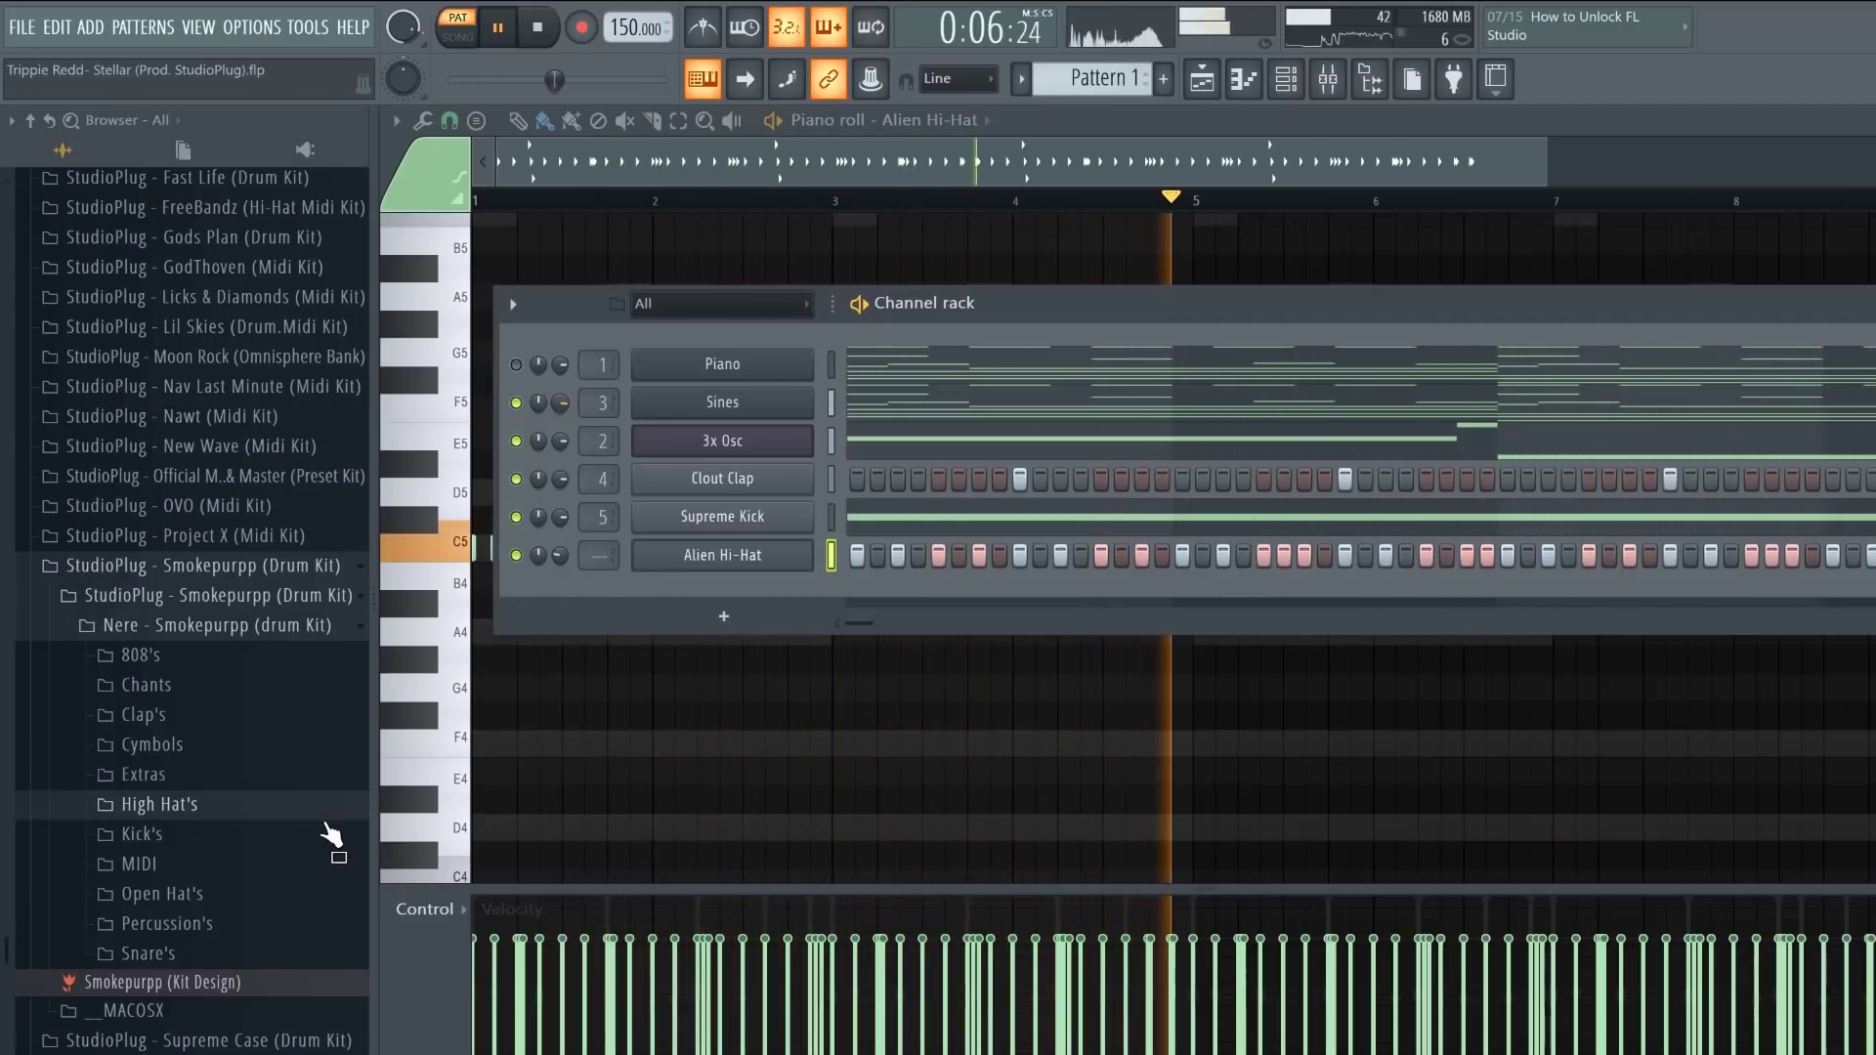
# Step: Add Ounce Open Hat from the Open Hat's folder as a new channel, place a hit on step 5 of bar 1, and play it
pyautogui.click(200, 894)
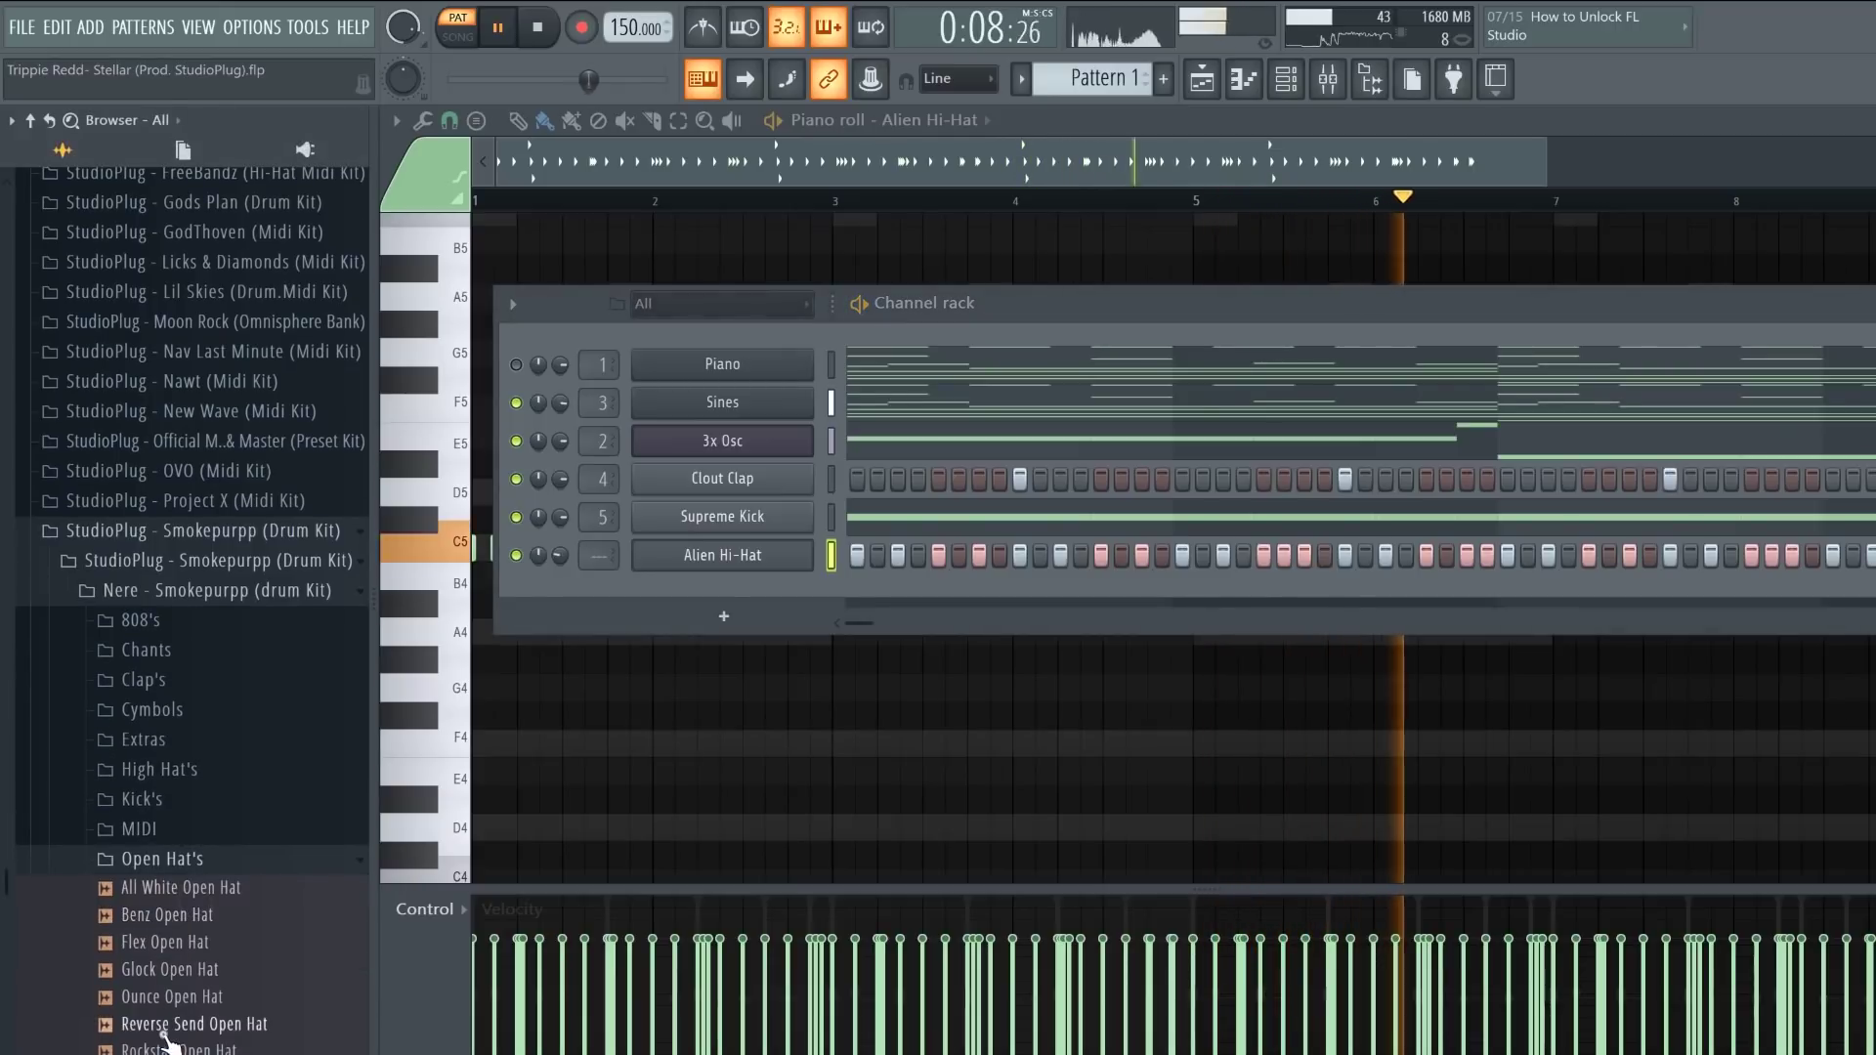
pyautogui.moveTo(163, 1033); pyautogui.dragTo(192, 1003)
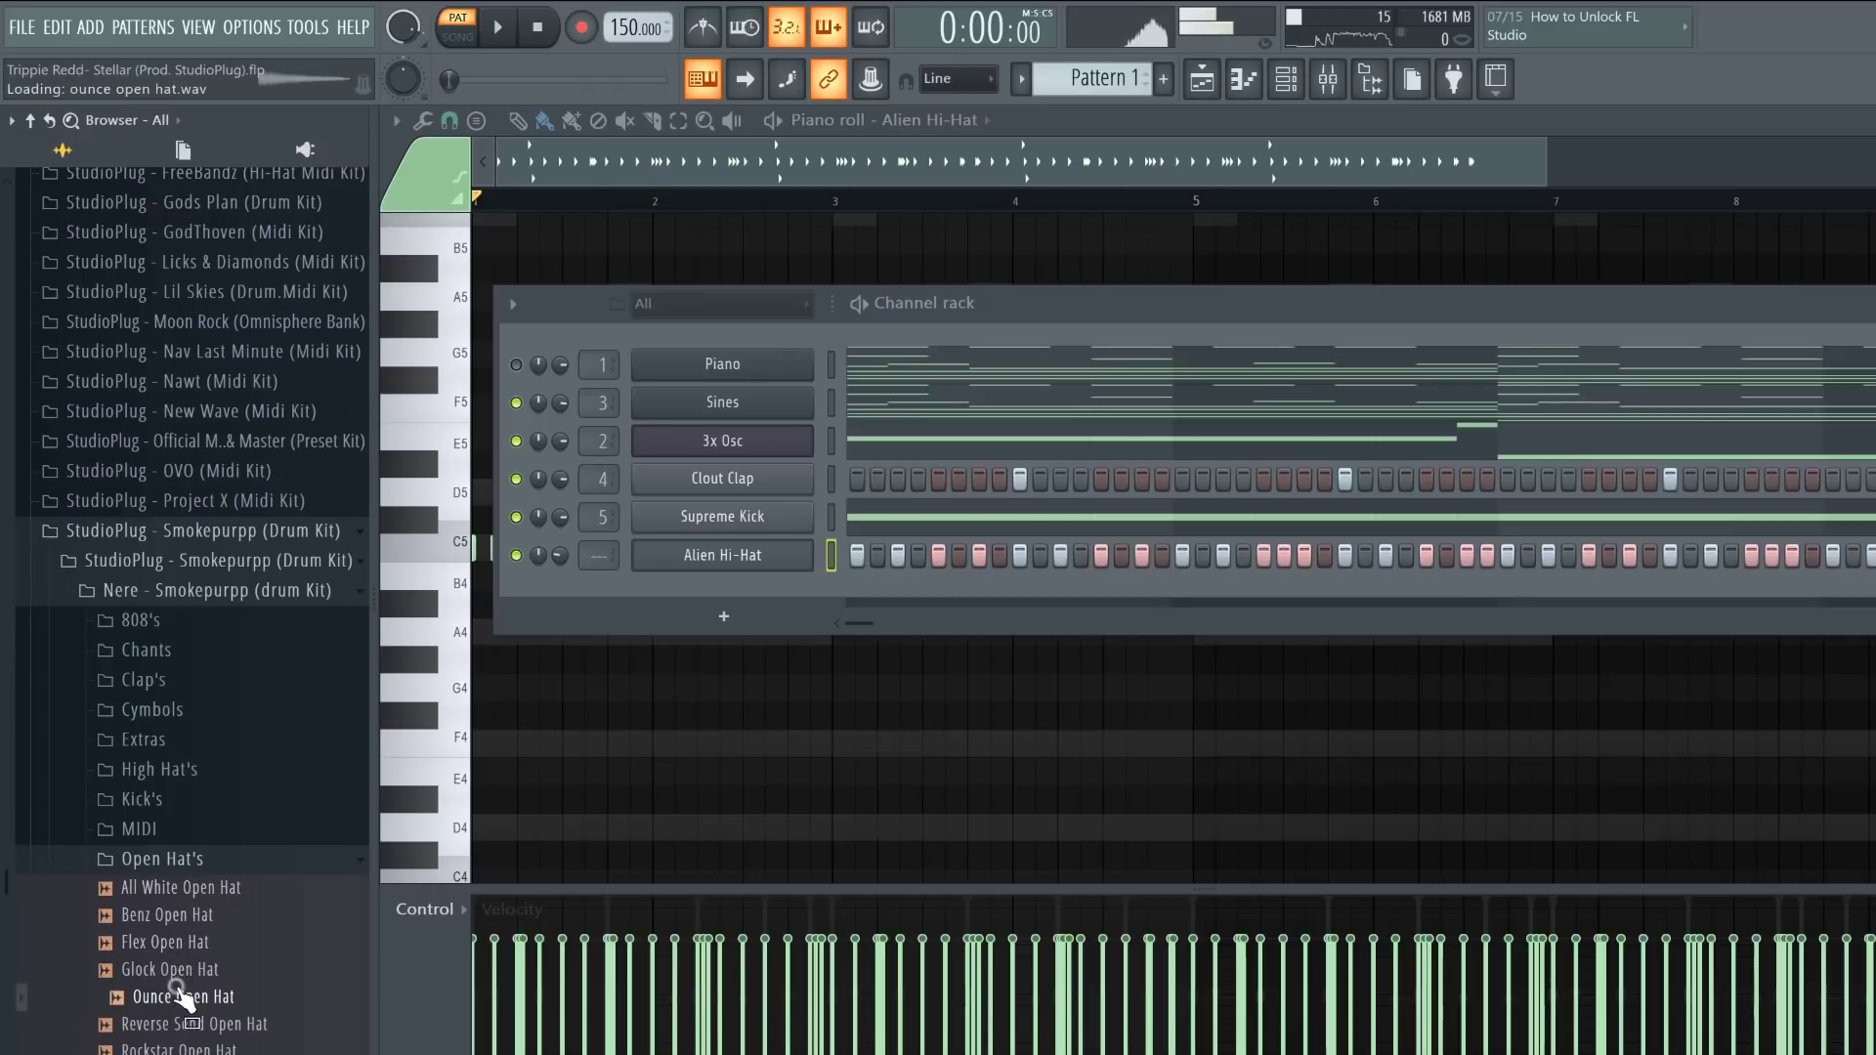
pyautogui.moveTo(179, 1007); pyautogui.dragTo(699, 611)
pyautogui.click(934, 595)
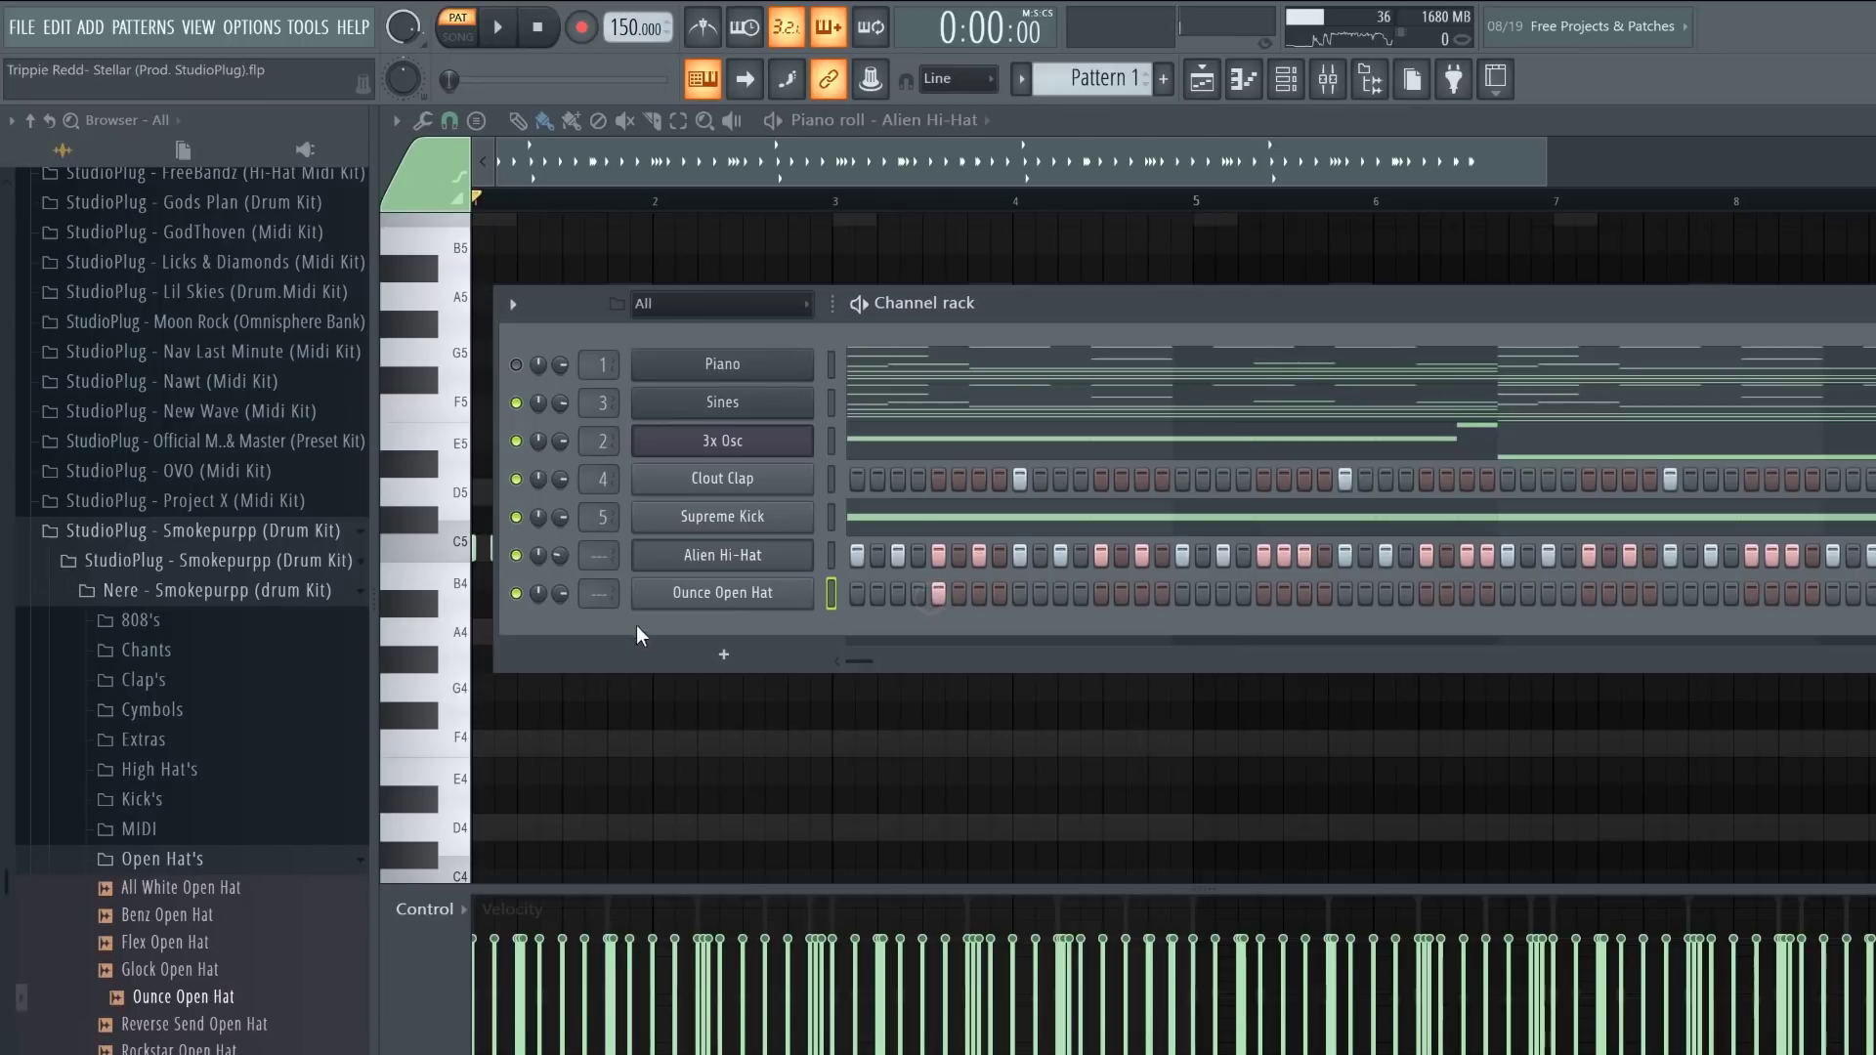
pyautogui.press('space')
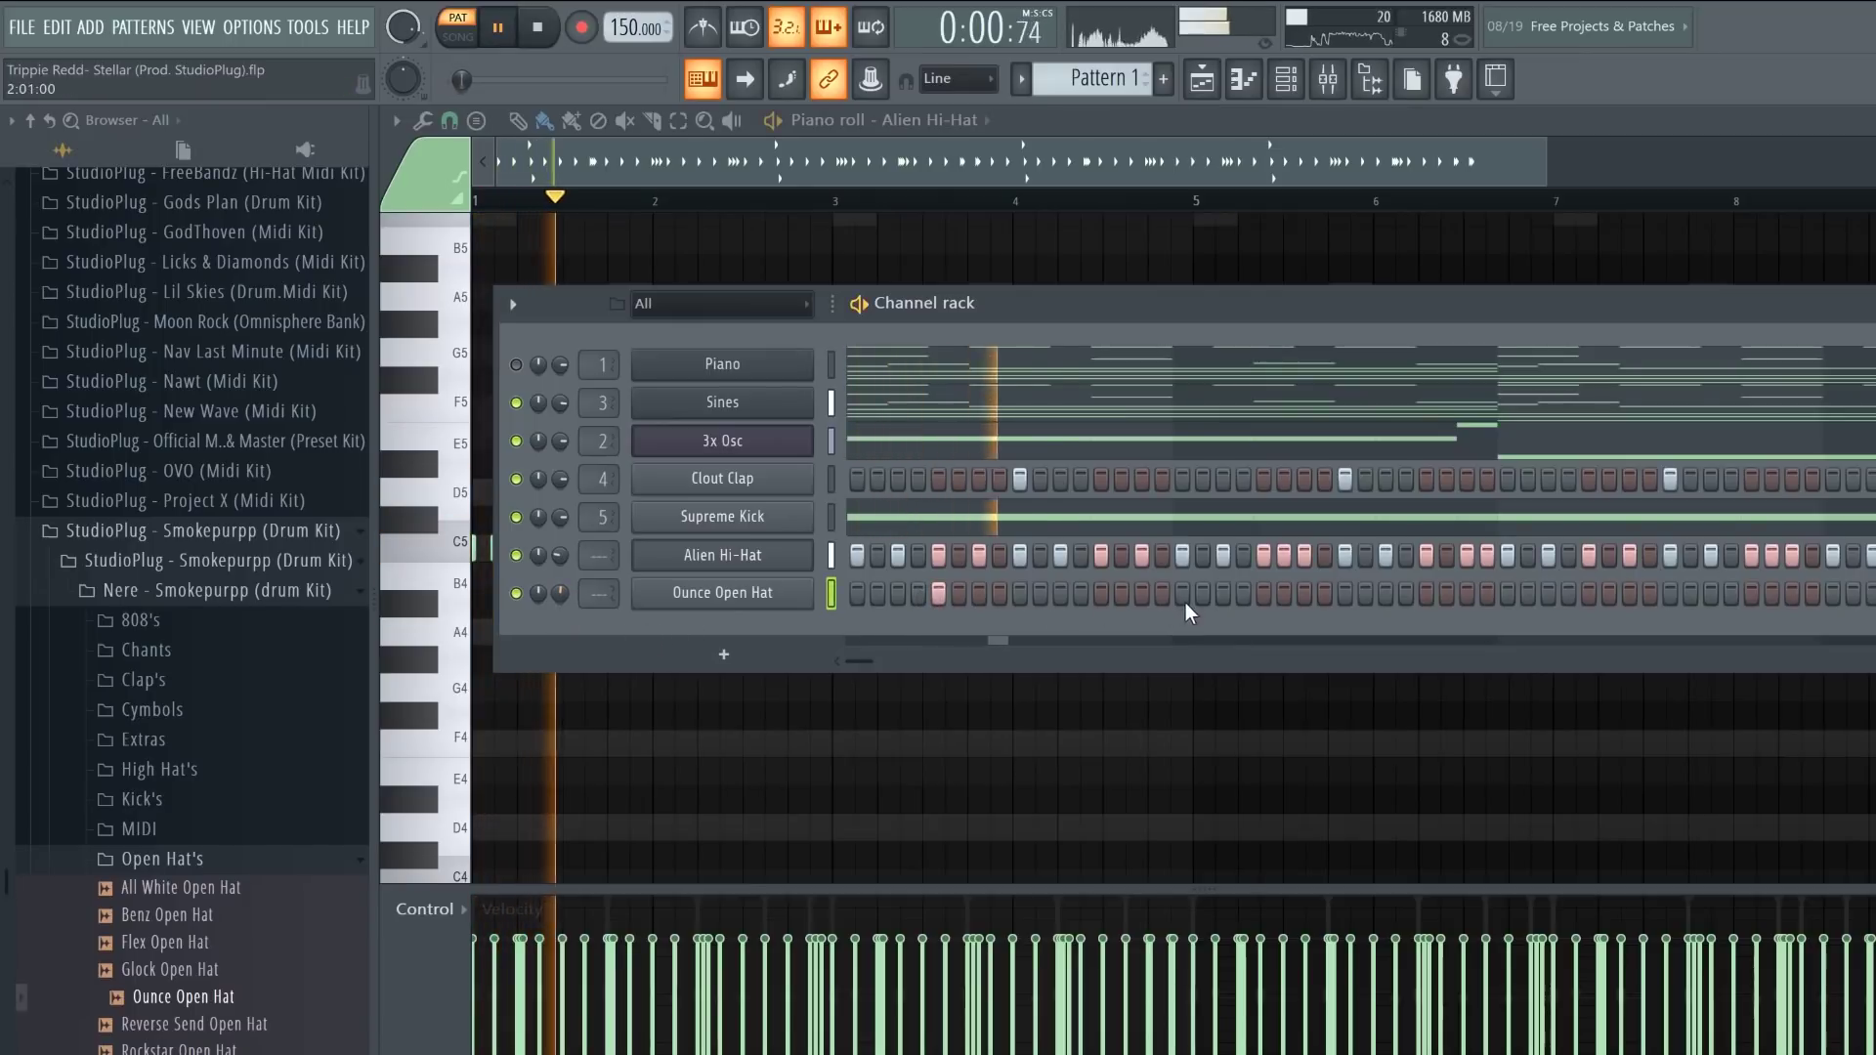
# Step: Repeat the Ounce Open Hat hit on step 5 of each following bar of the pattern
pyautogui.click(1264, 593)
pyautogui.click(1587, 598)
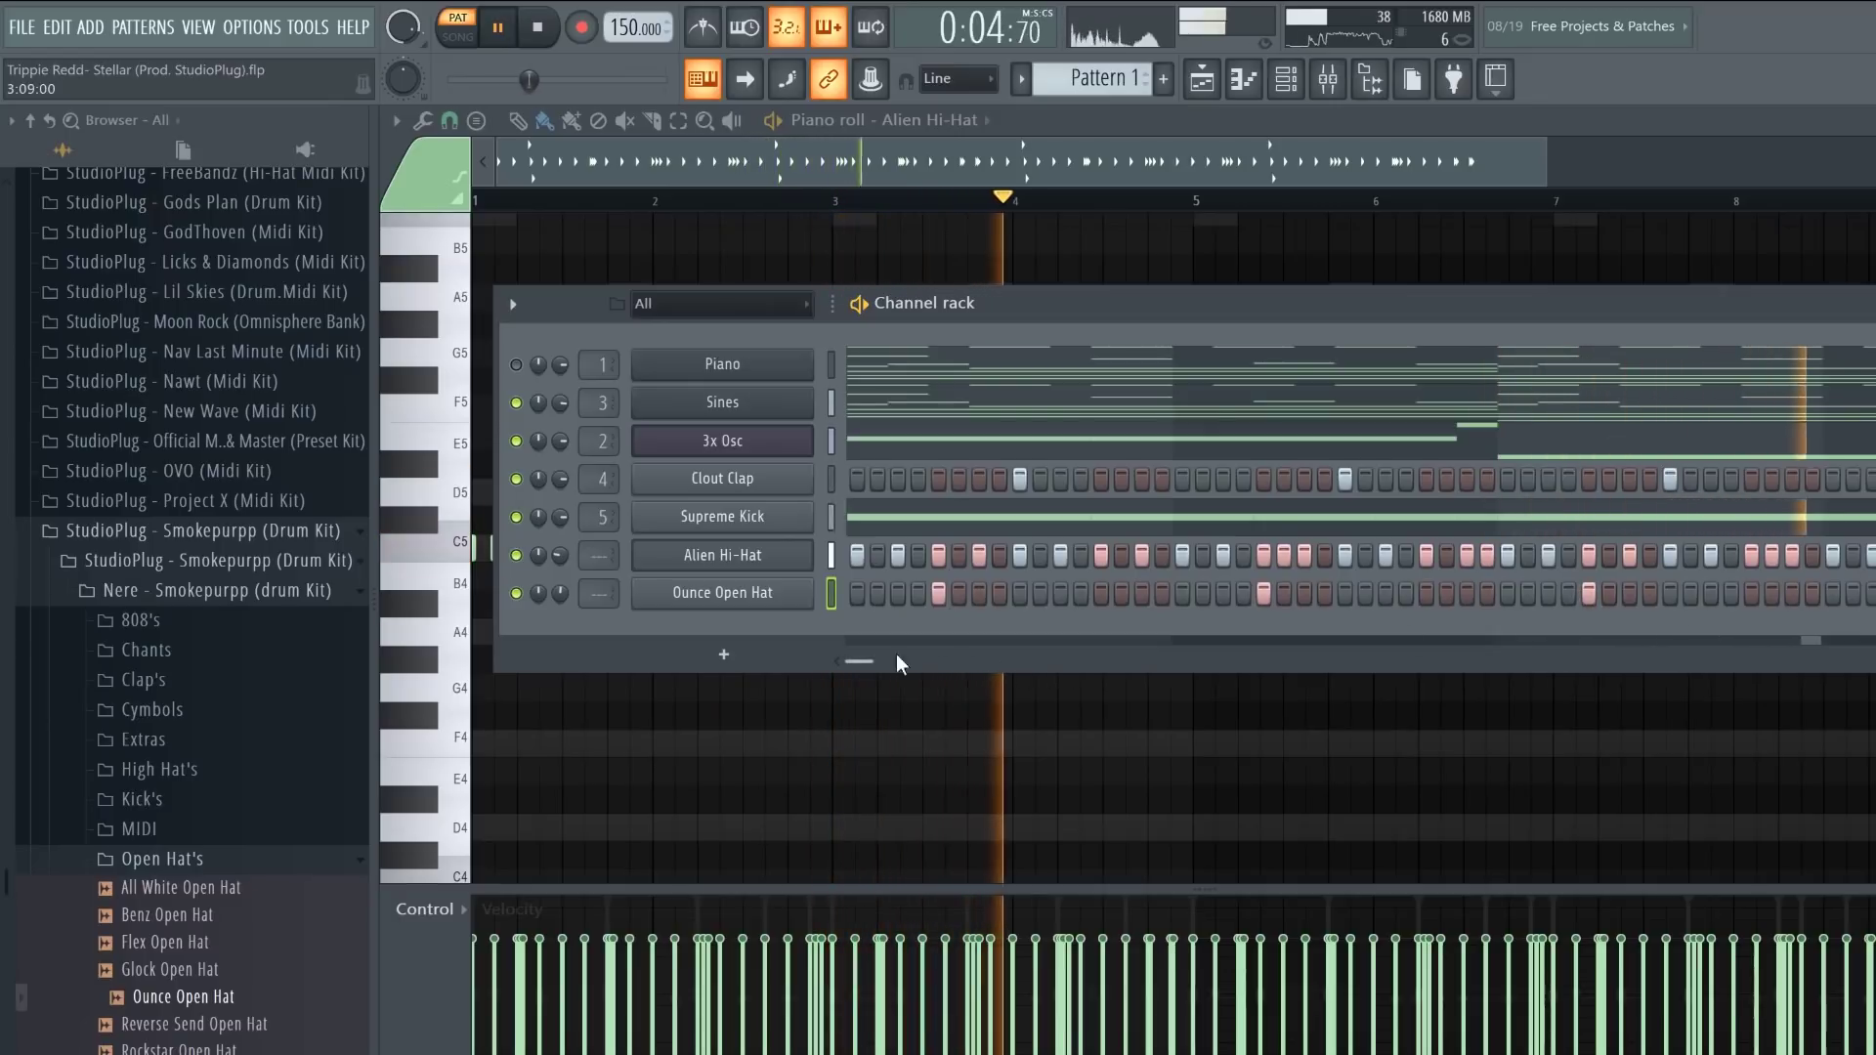
pyautogui.click(1485, 596)
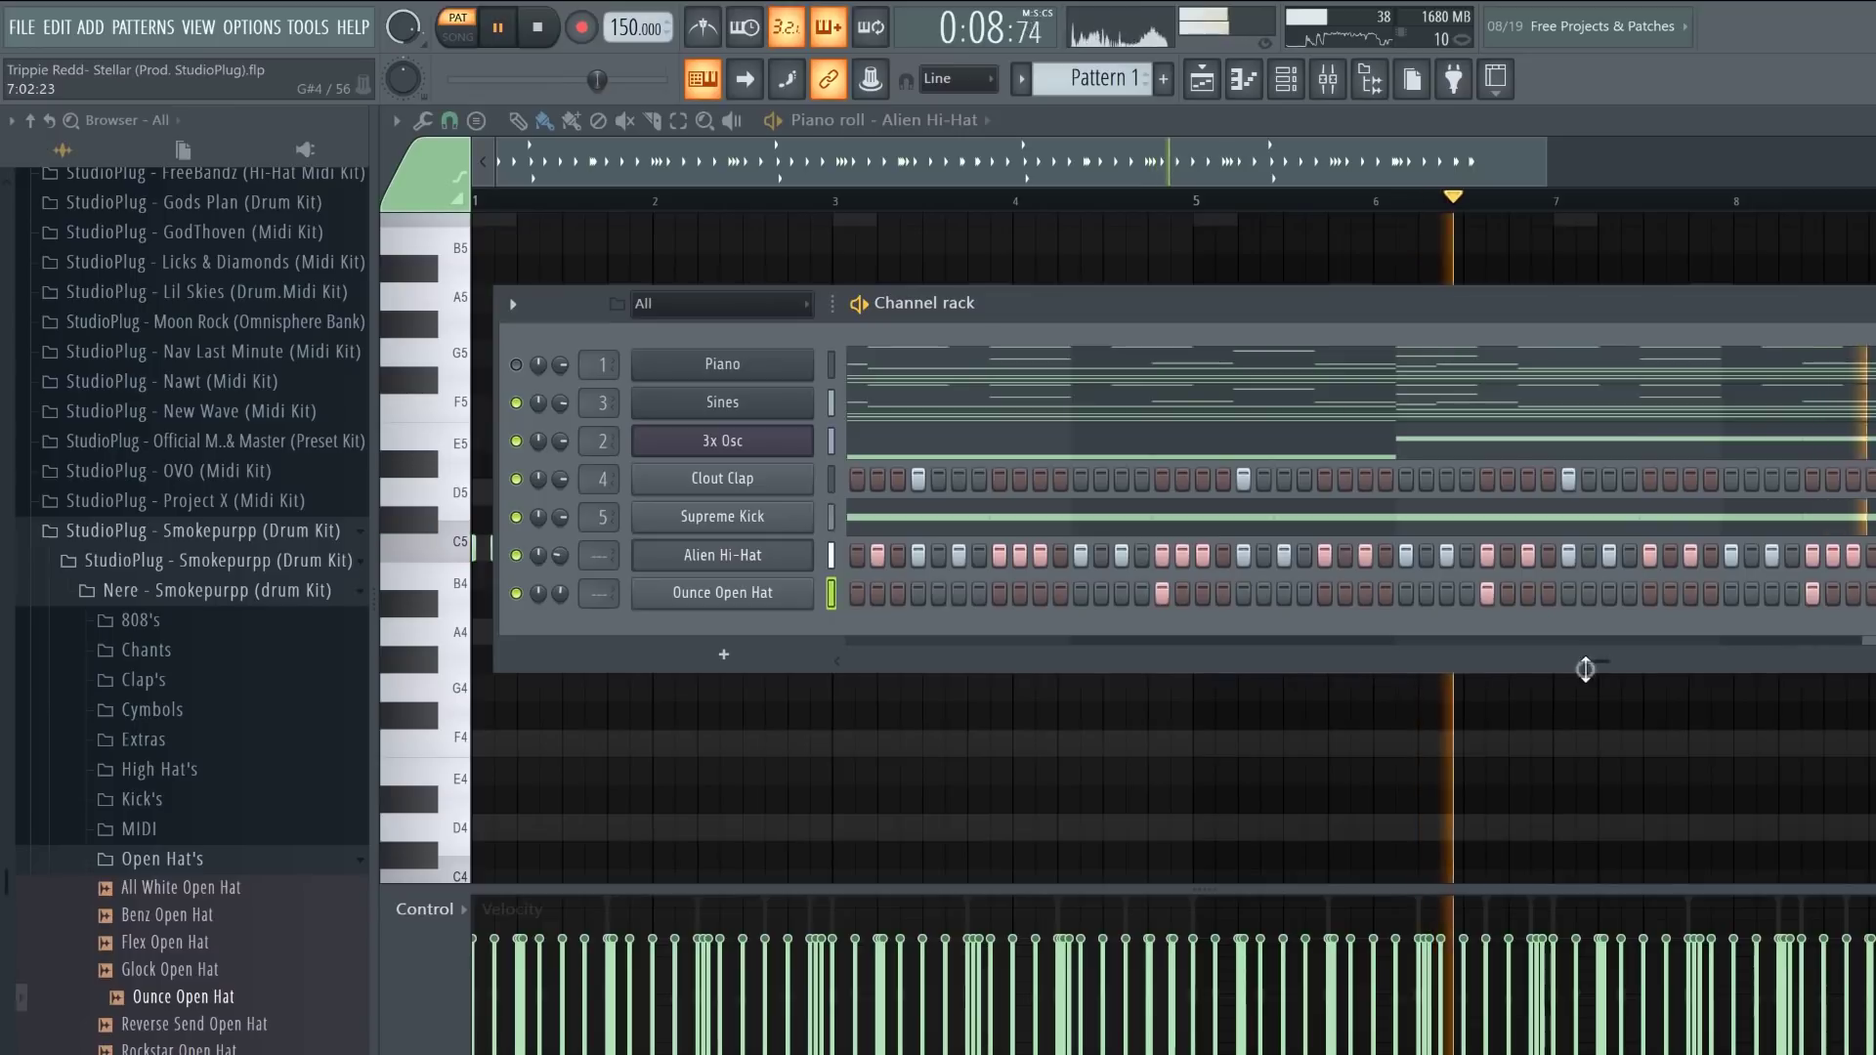
pyautogui.click(1691, 593)
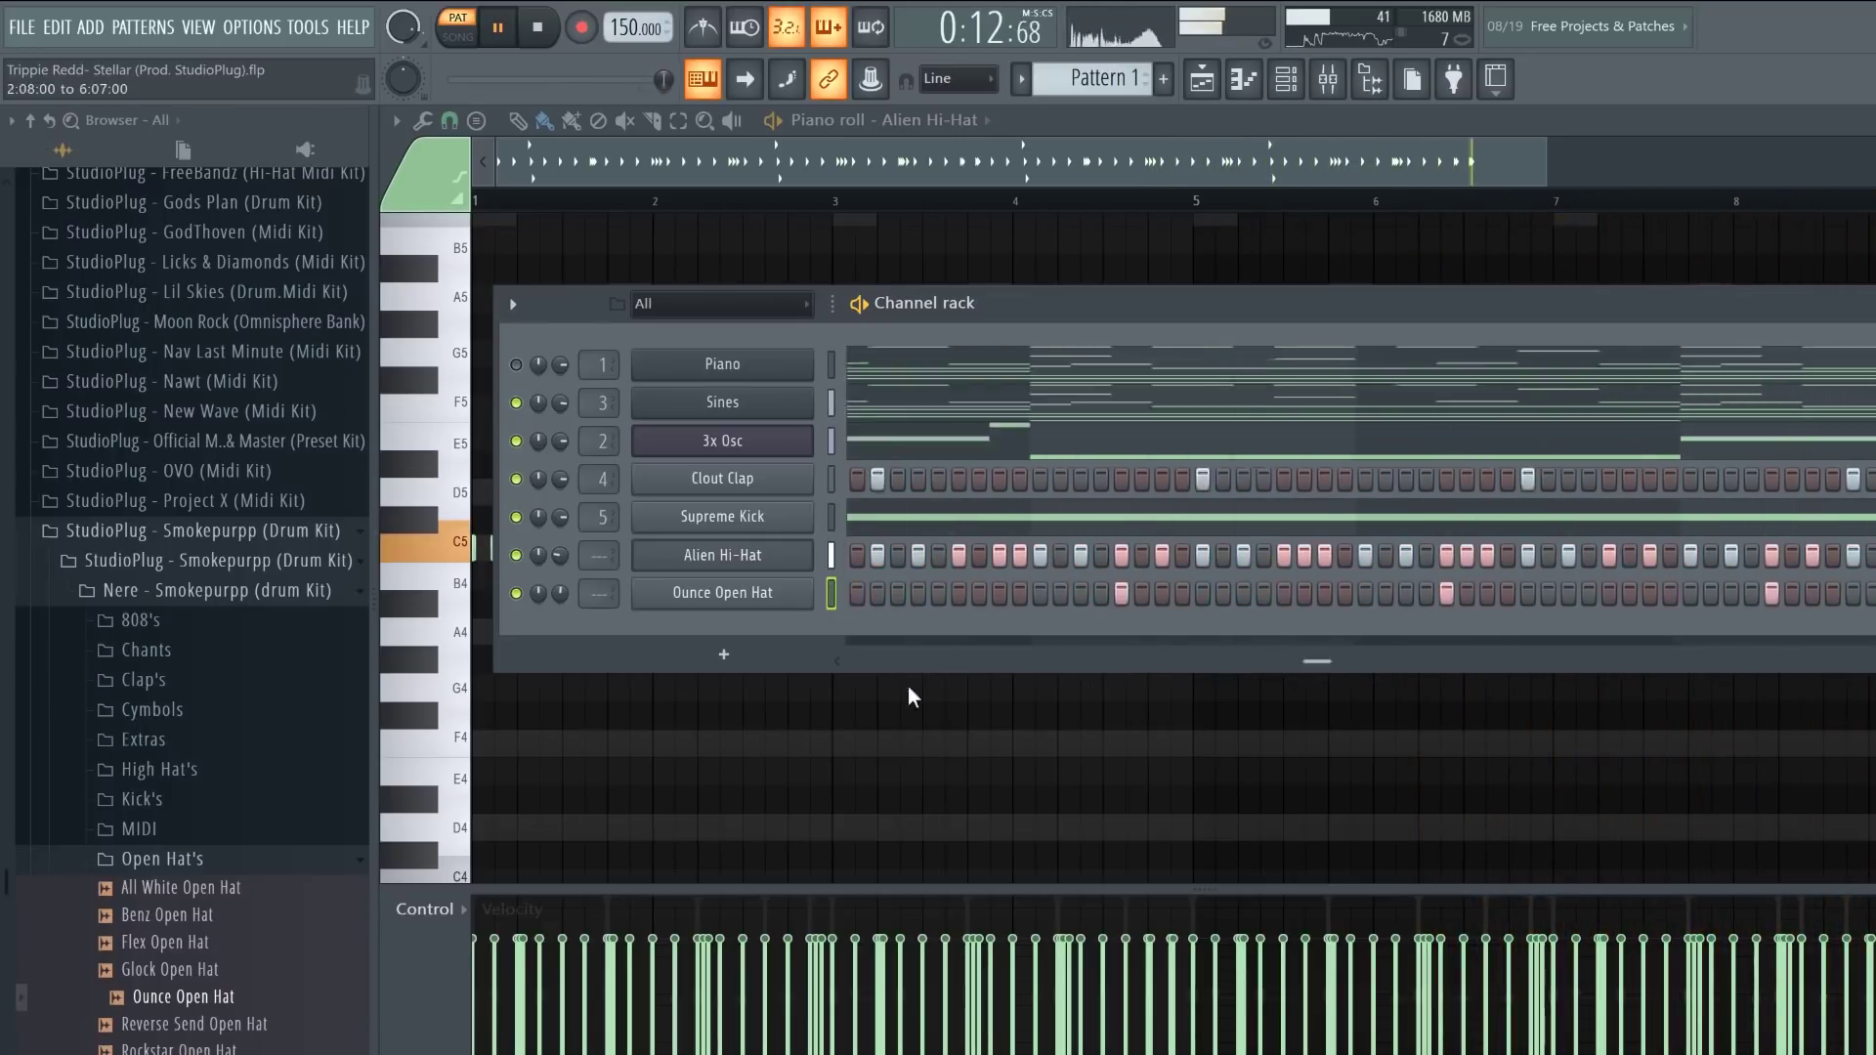
# Step: Audition samples in the Percussion's folder and add Krispy Perc as a new channel
pyautogui.click(244, 860)
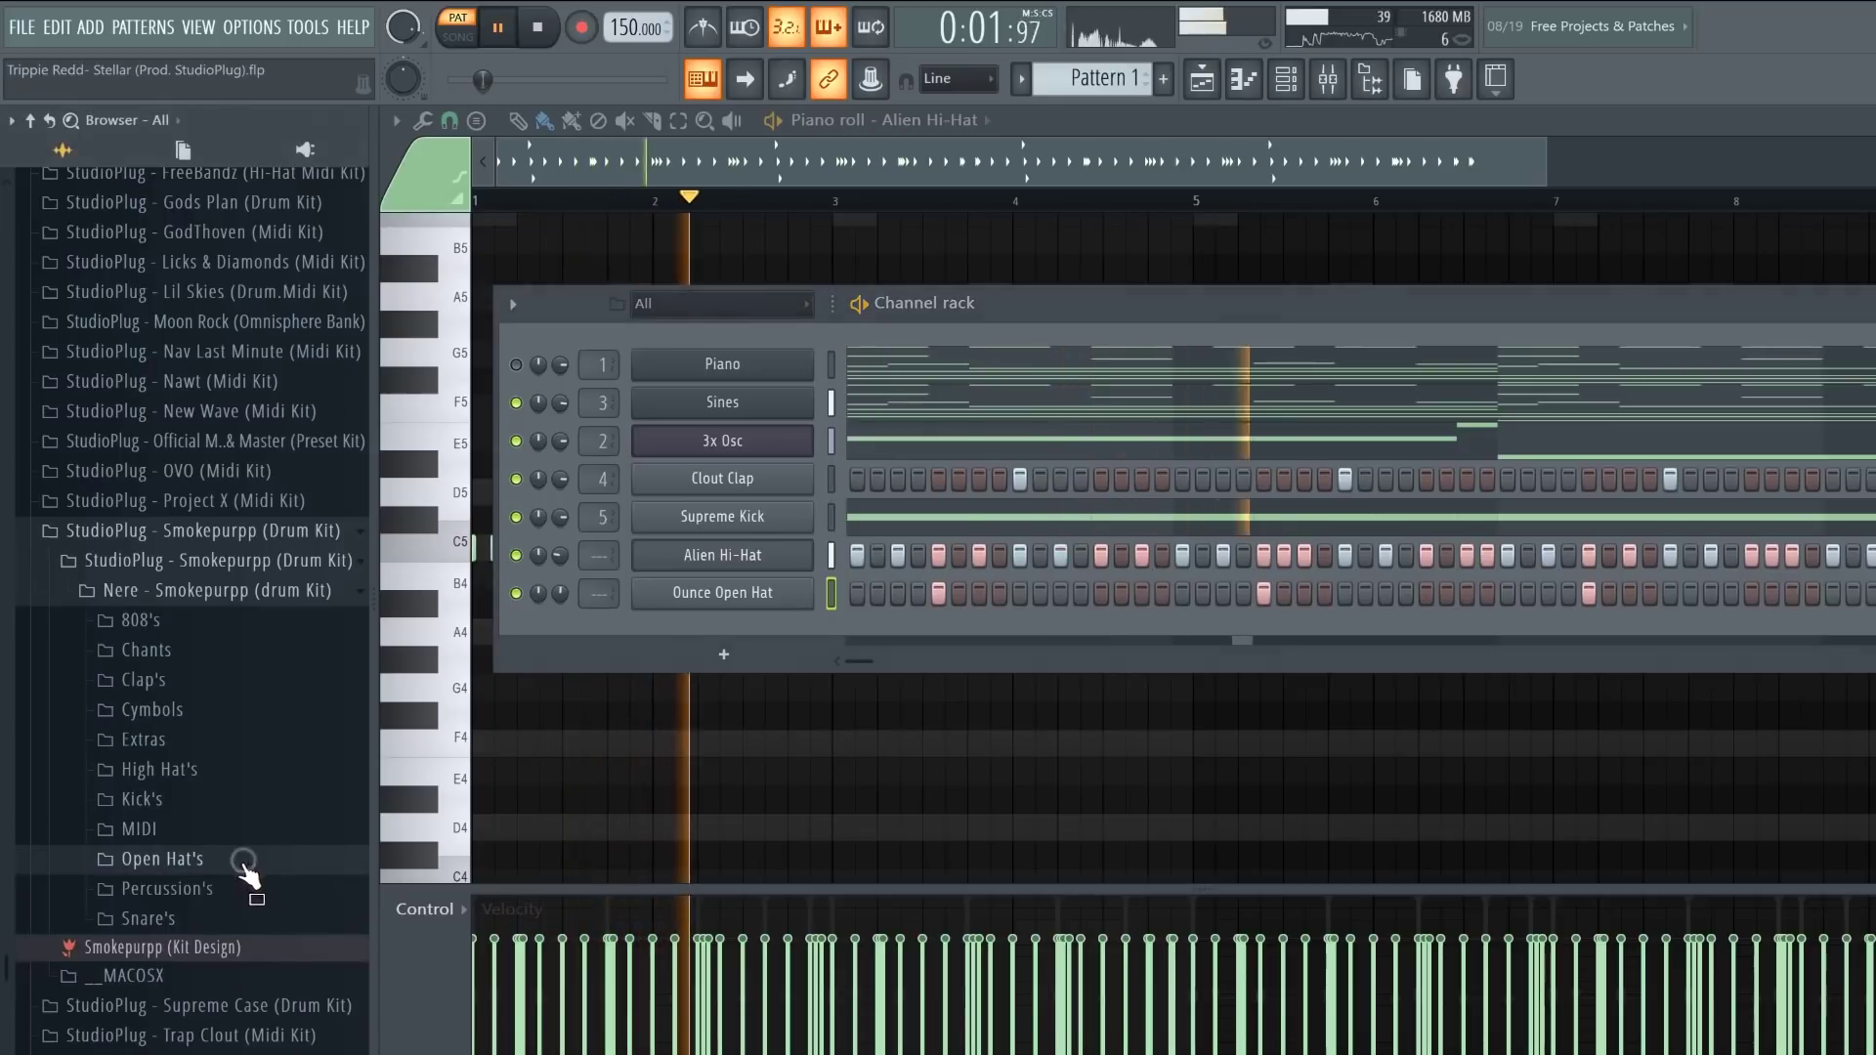
pyautogui.click(231, 886)
pyautogui.click(199, 918)
pyautogui.click(178, 862)
pyautogui.click(170, 887)
pyautogui.click(182, 832)
pyautogui.moveTo(190, 838); pyautogui.dragTo(675, 633)
pyautogui.press('space')
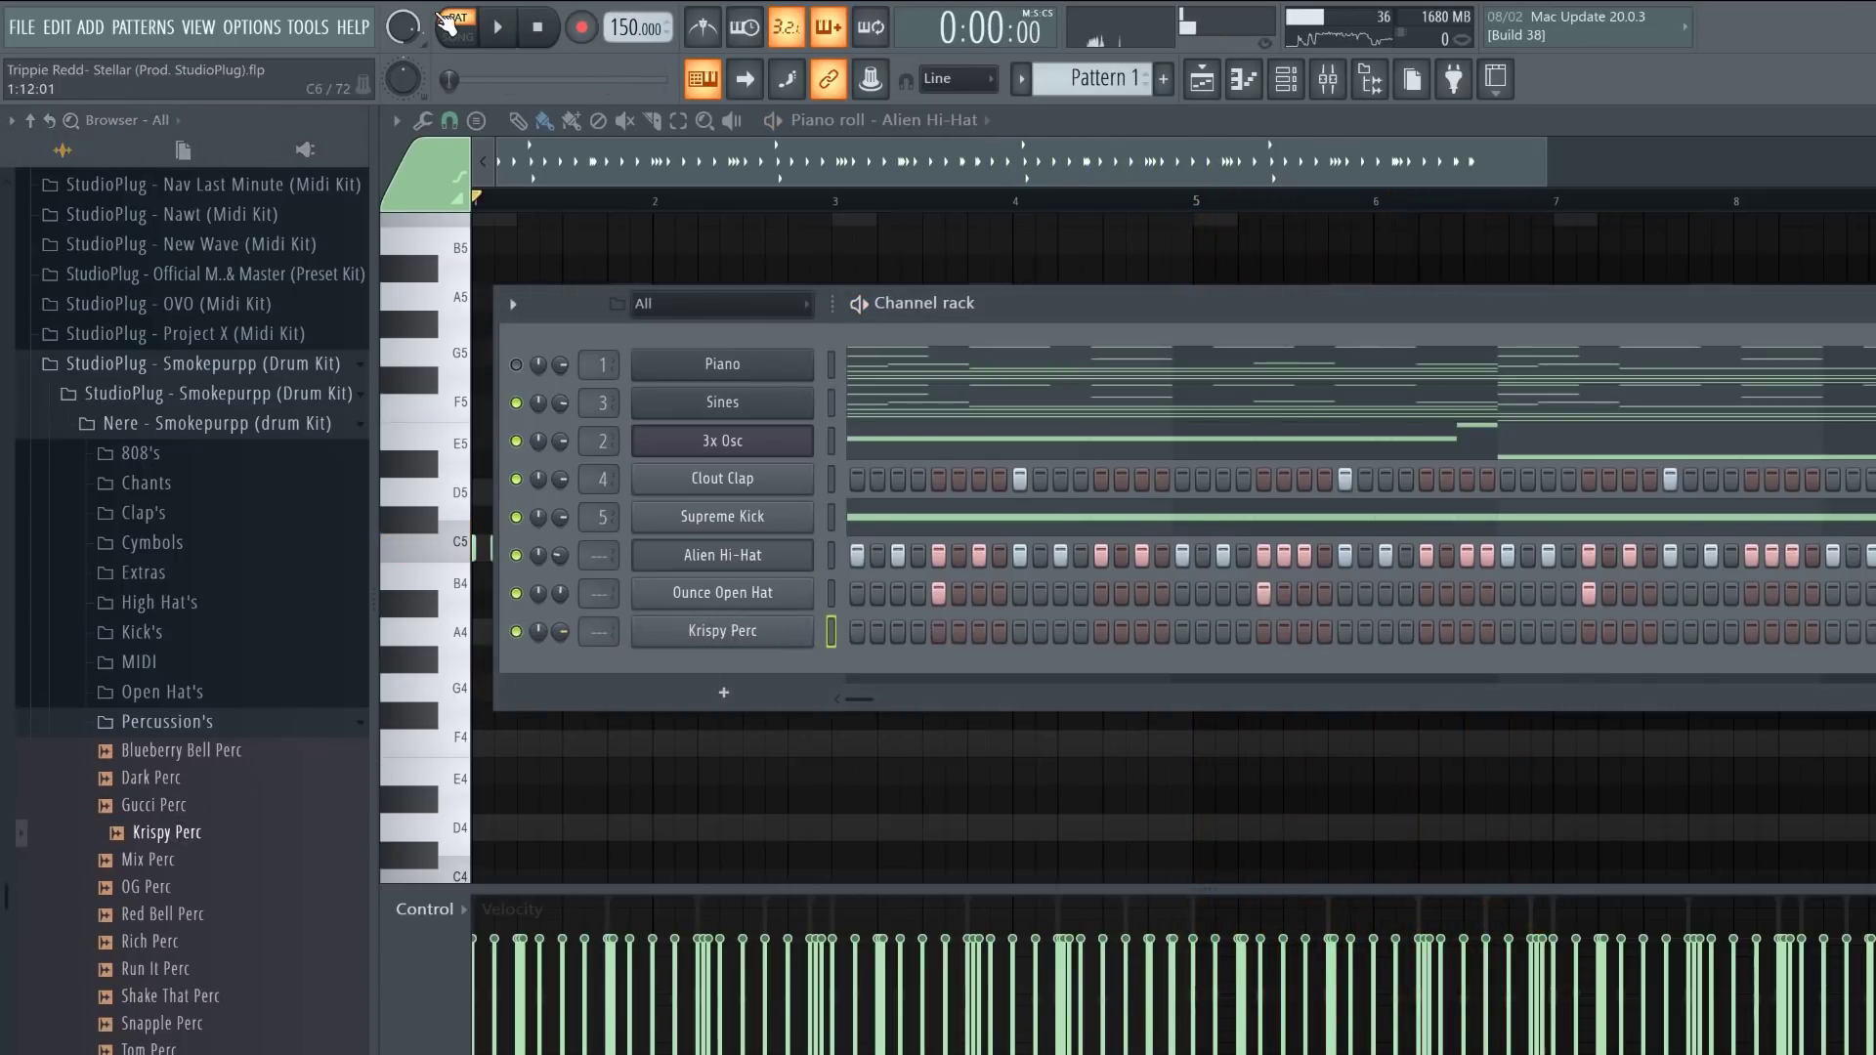
# Step: Place Krispy Perc hits on step 3 of bars 2 and 4 while playing the pattern
pyautogui.press('space')
pyautogui.press('space')
pyautogui.click(1224, 633)
pyautogui.press('space')
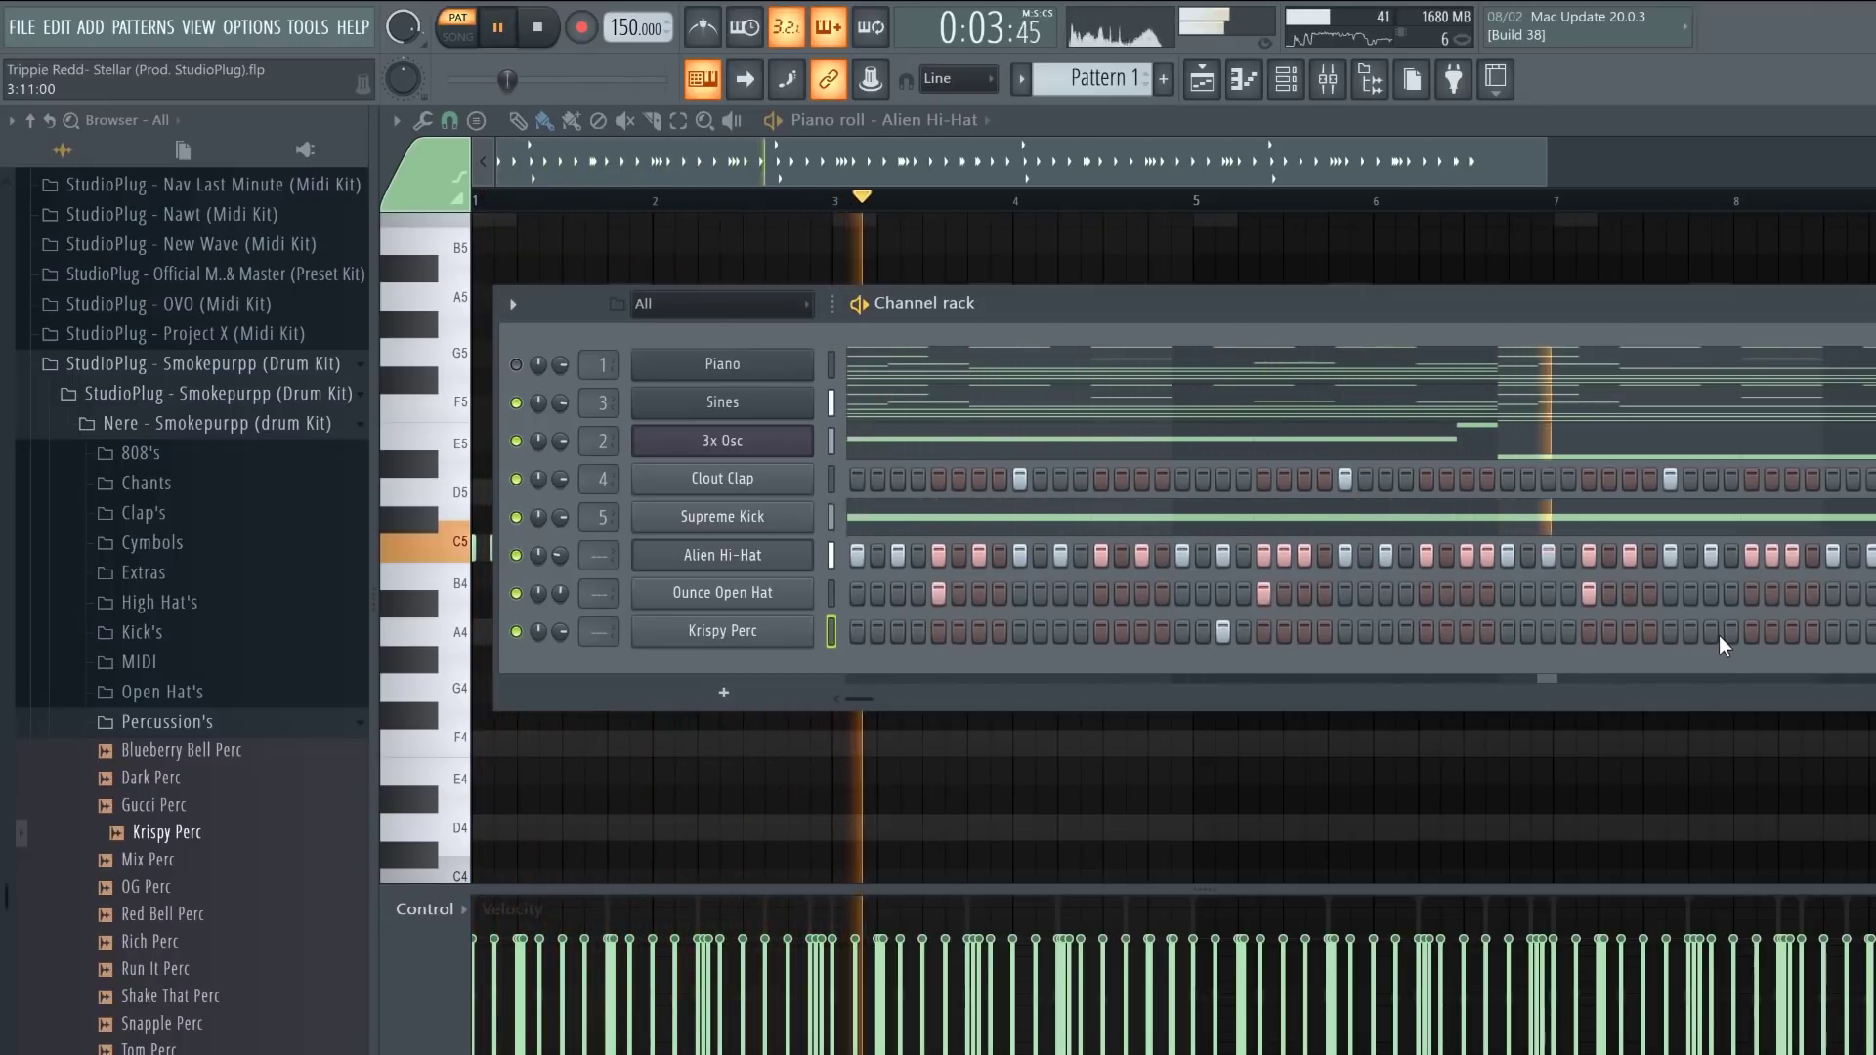
pyautogui.click(1872, 632)
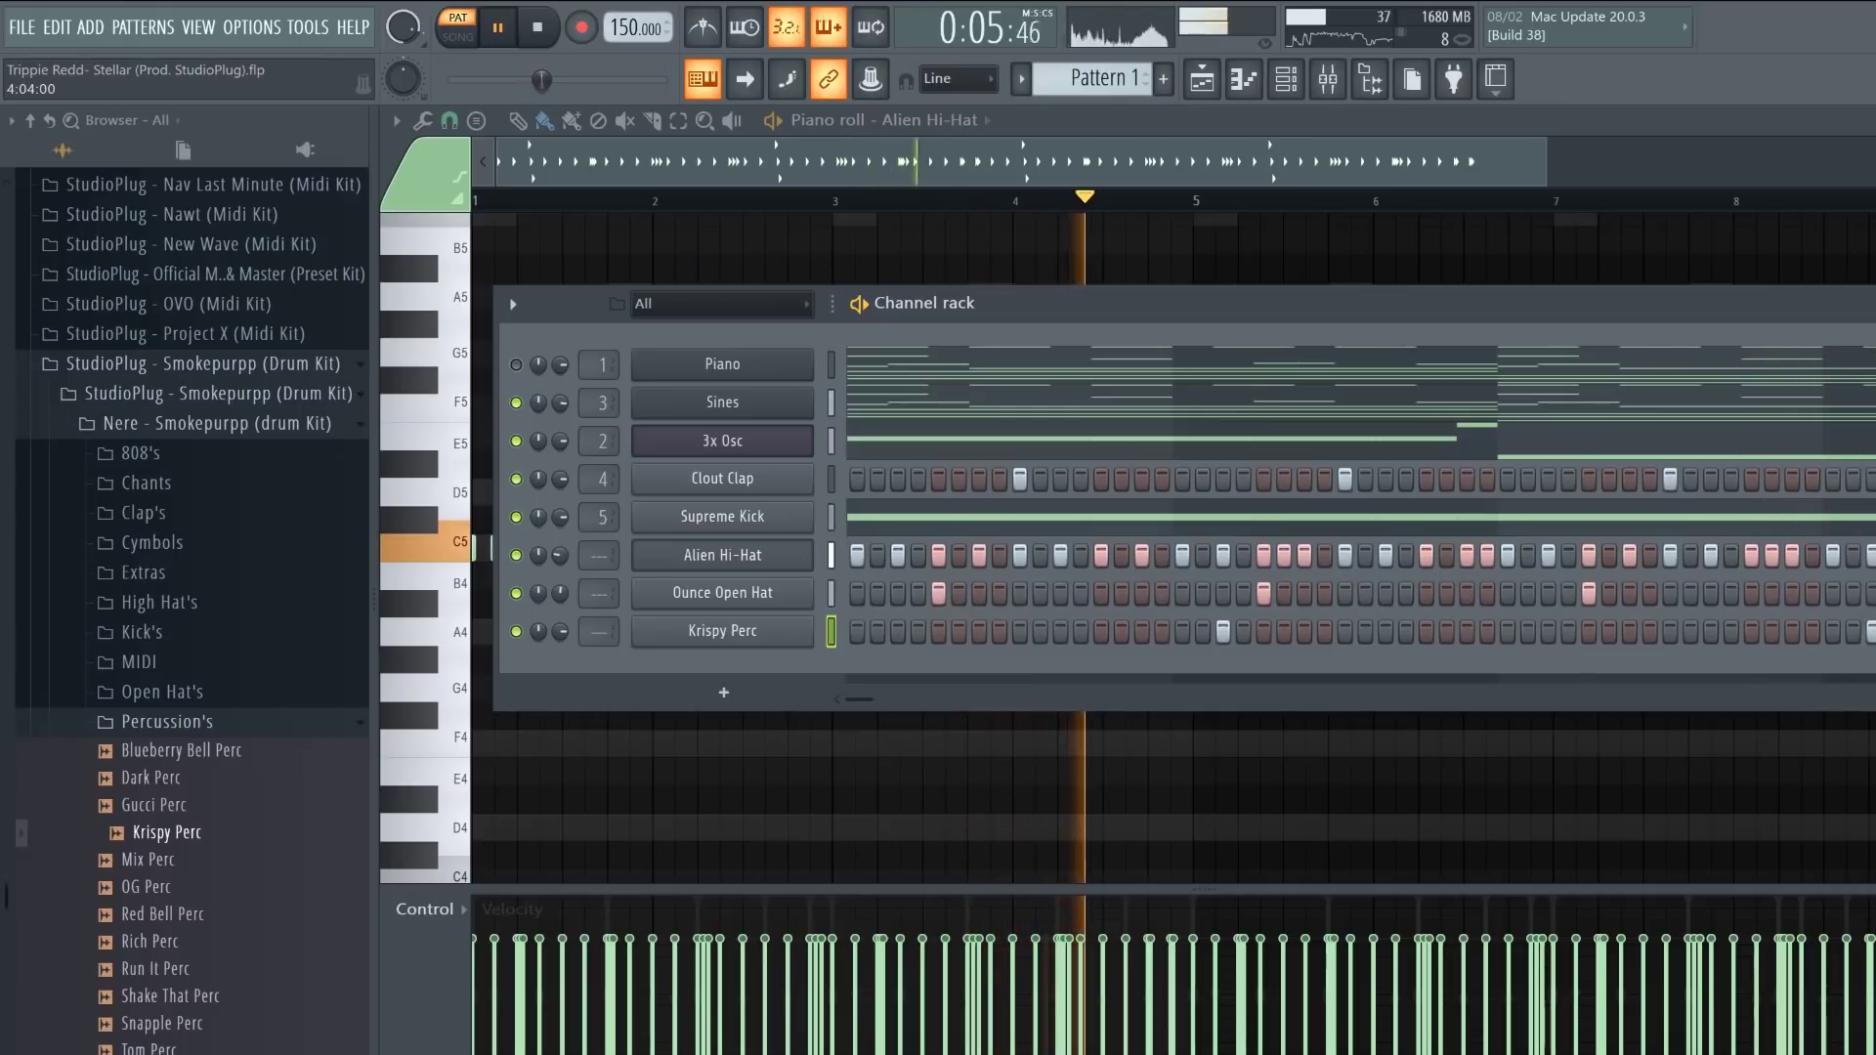
pyautogui.click(1854, 632)
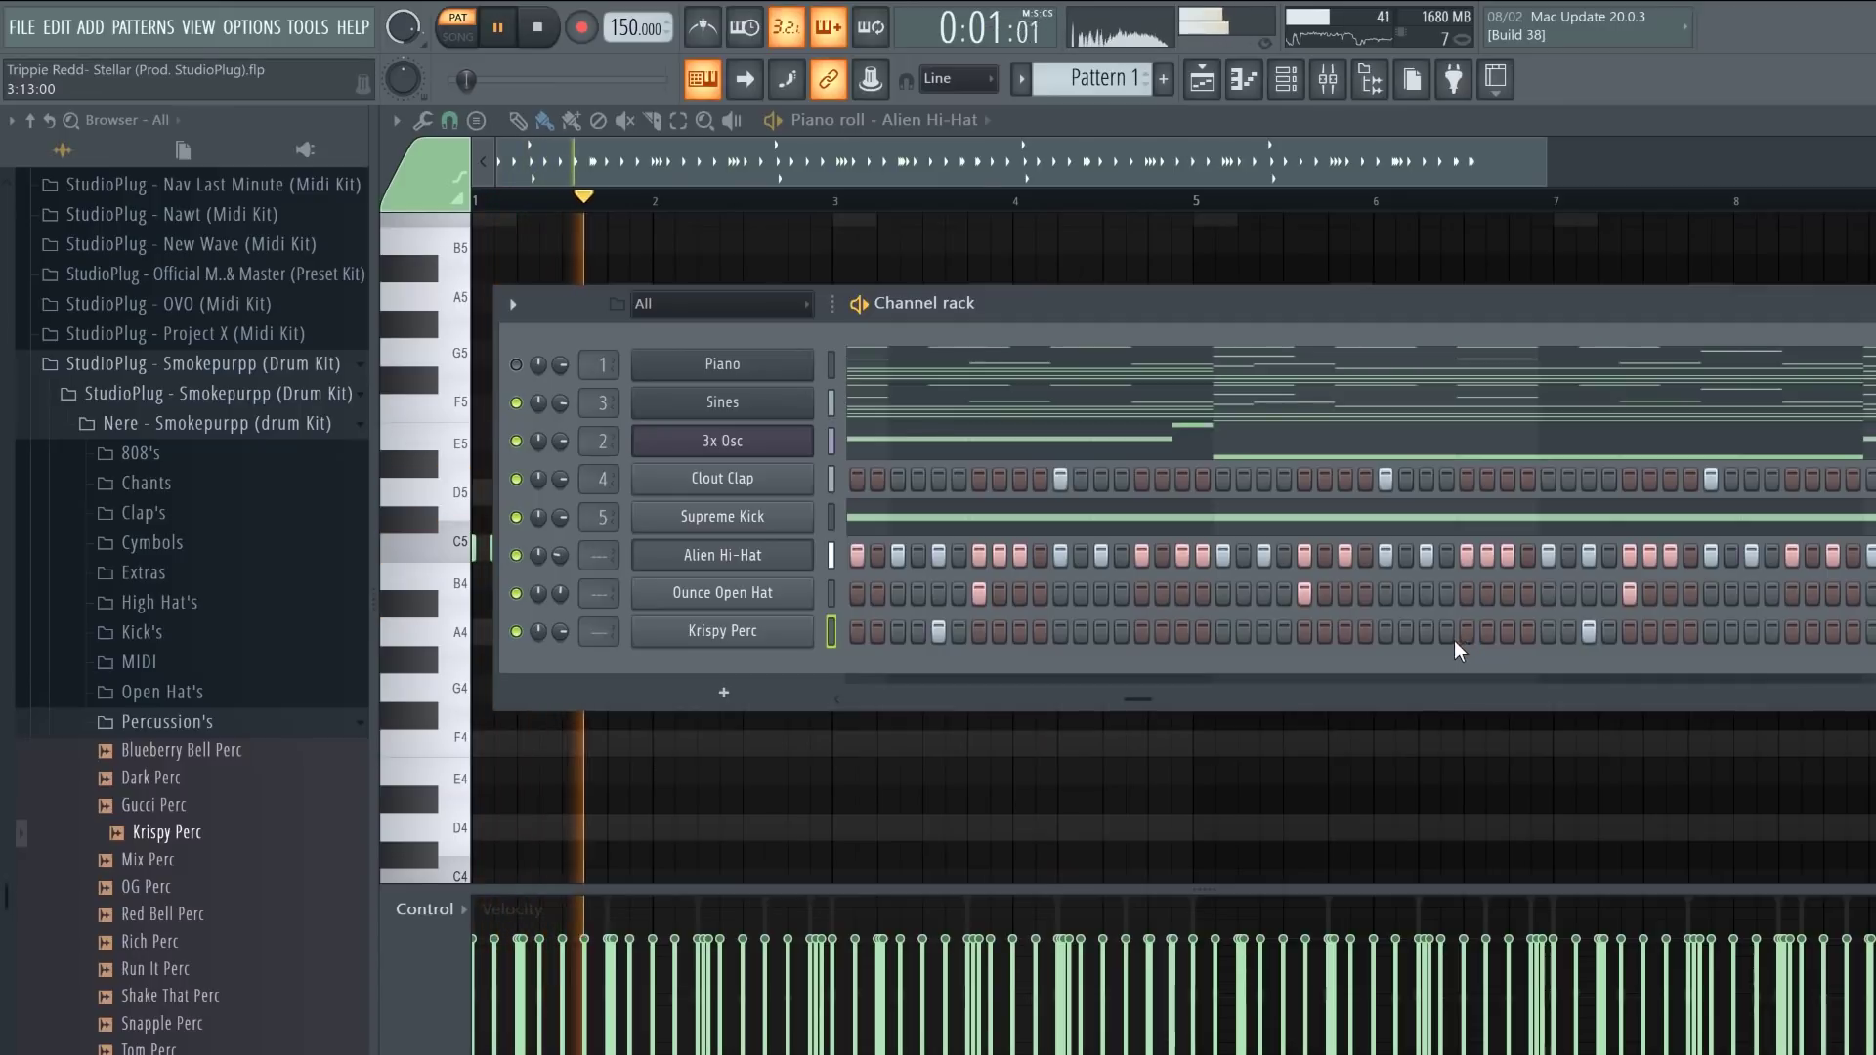
# Step: Add Krispy Perc hits on step 15 of bar 3 and step 3 of bar 6, and stop playback
pyautogui.click(1507, 631)
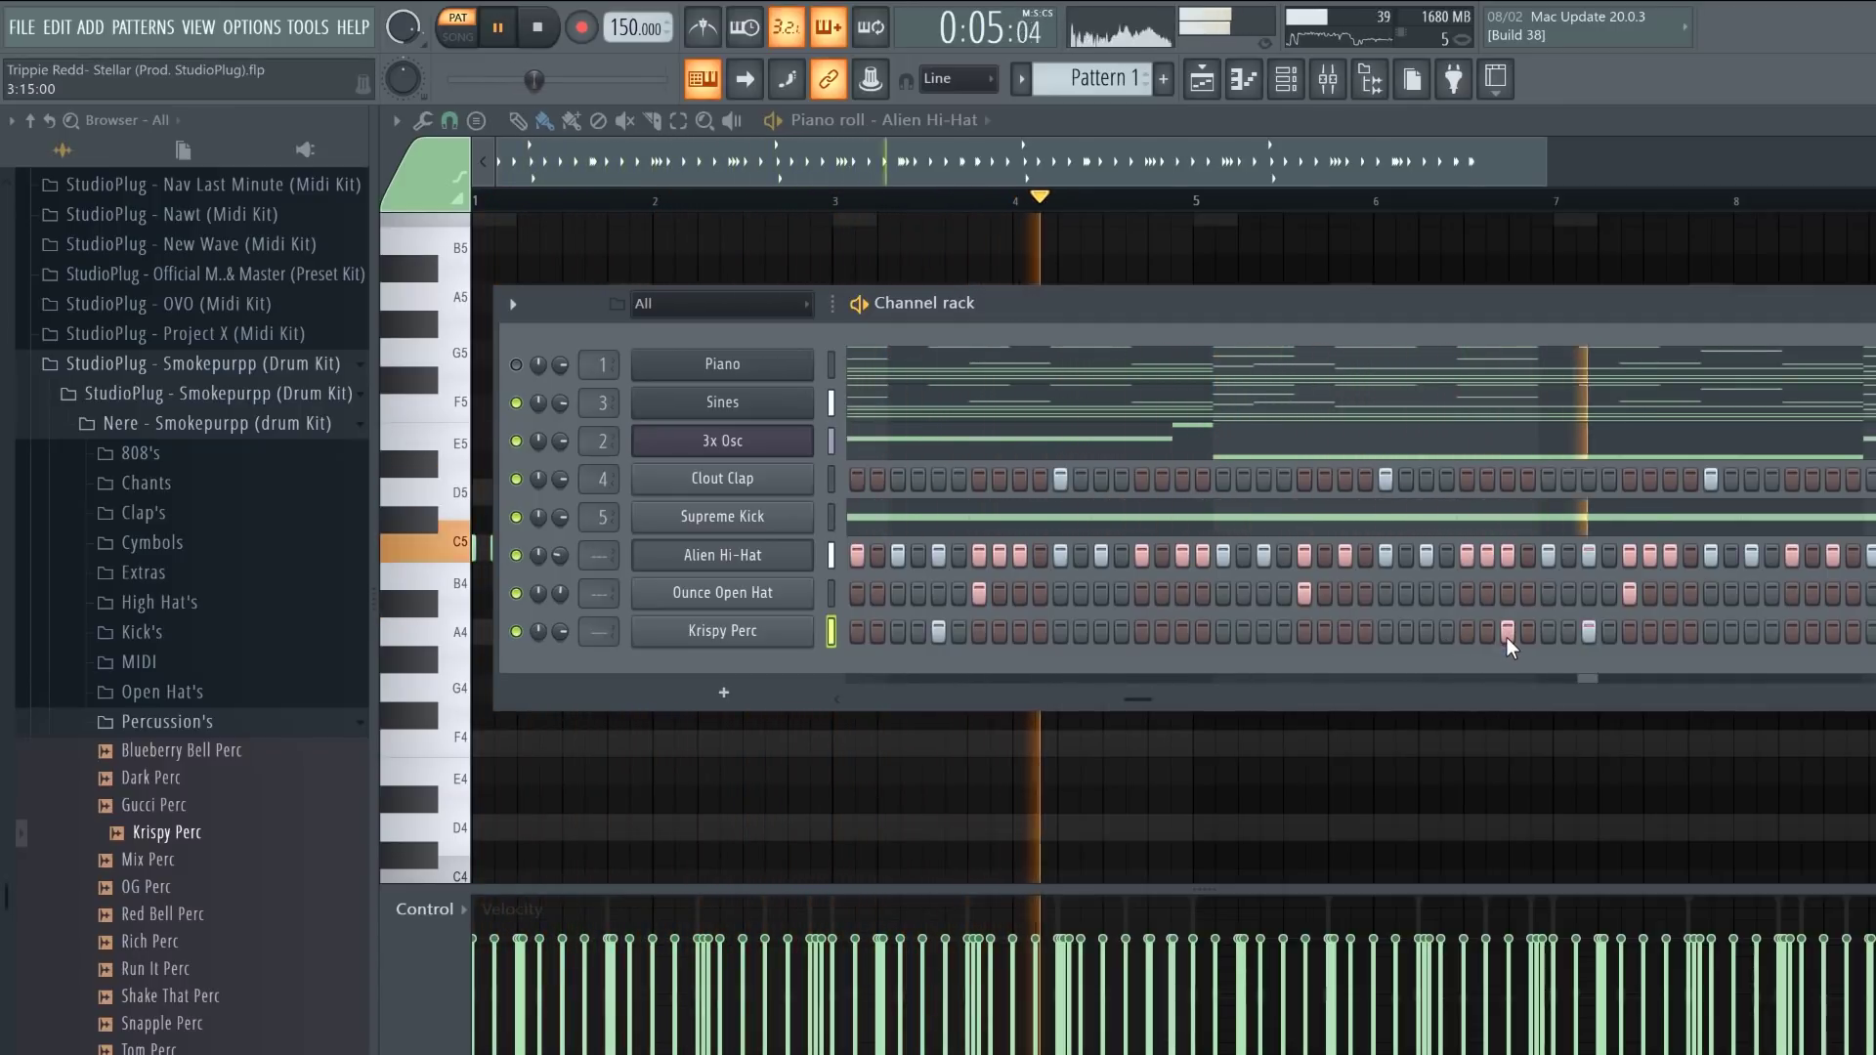
pyautogui.moveTo(1141, 699); pyautogui.dragTo(1538, 700)
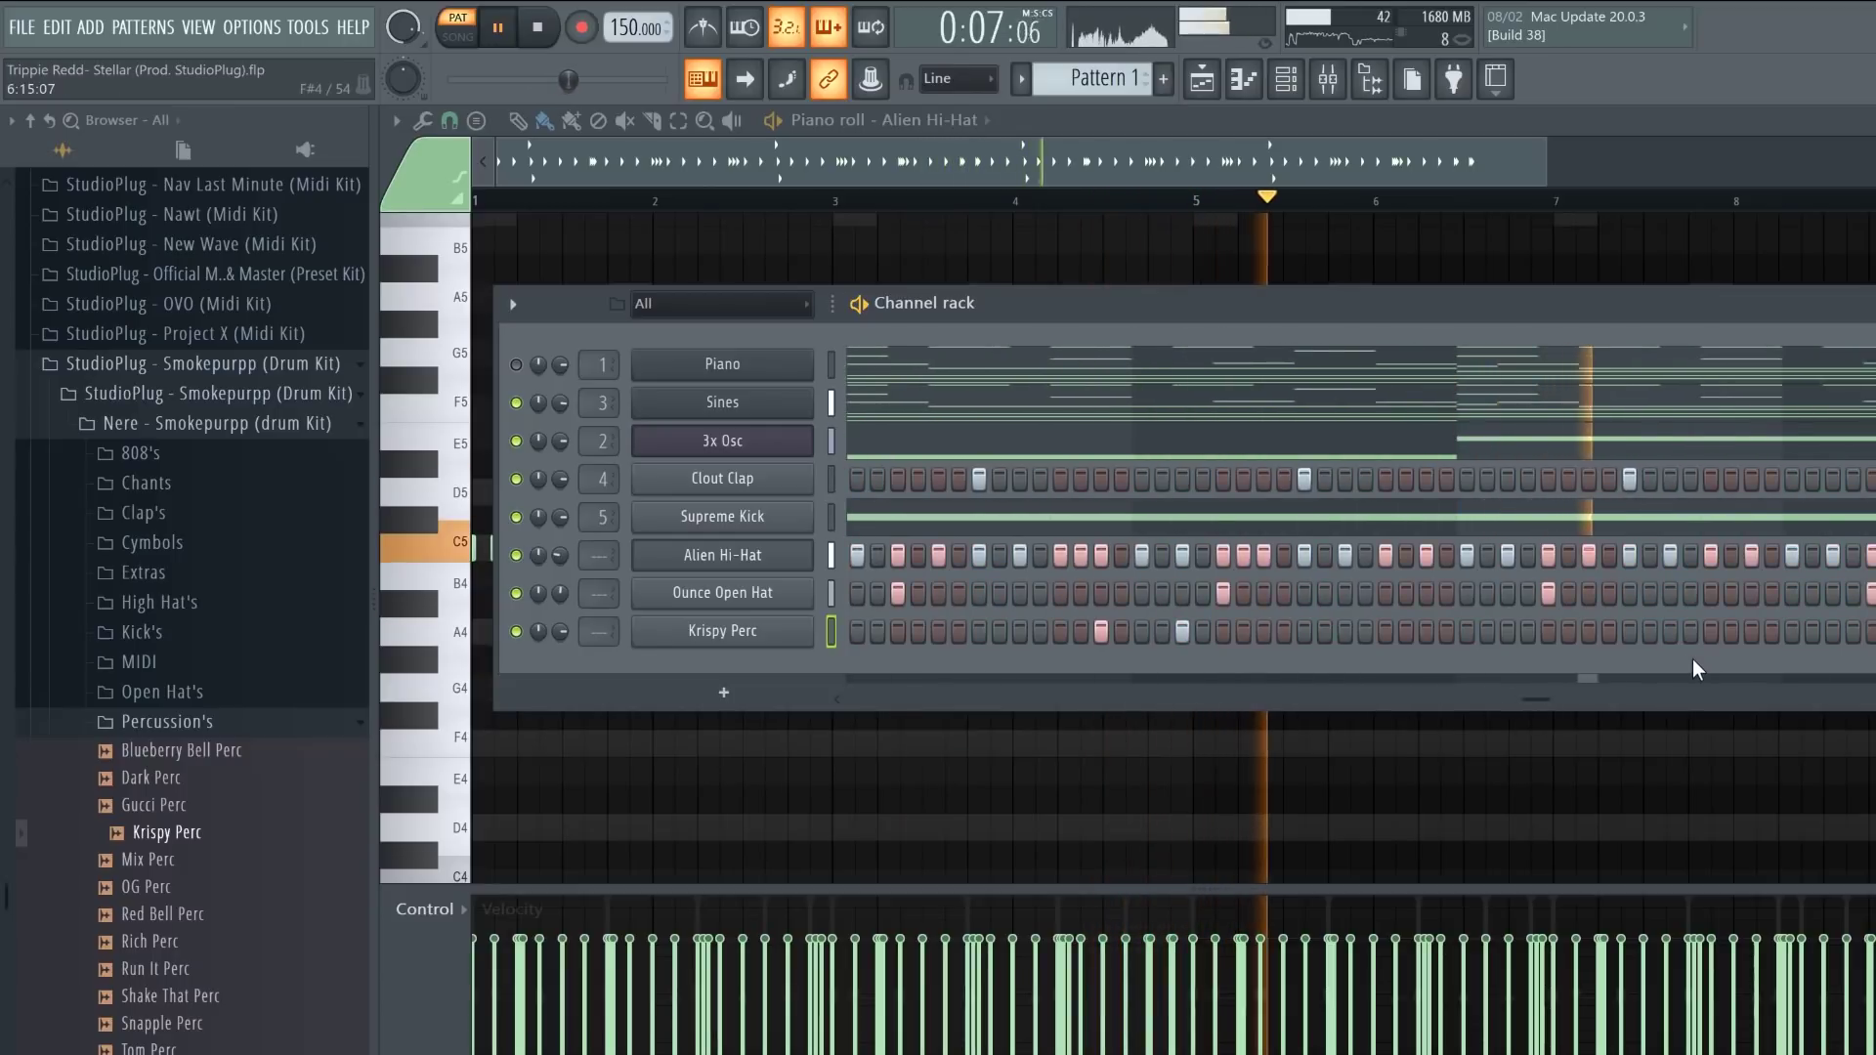
pyautogui.click(1835, 634)
pyautogui.moveTo(1558, 700); pyautogui.dragTo(1836, 699)
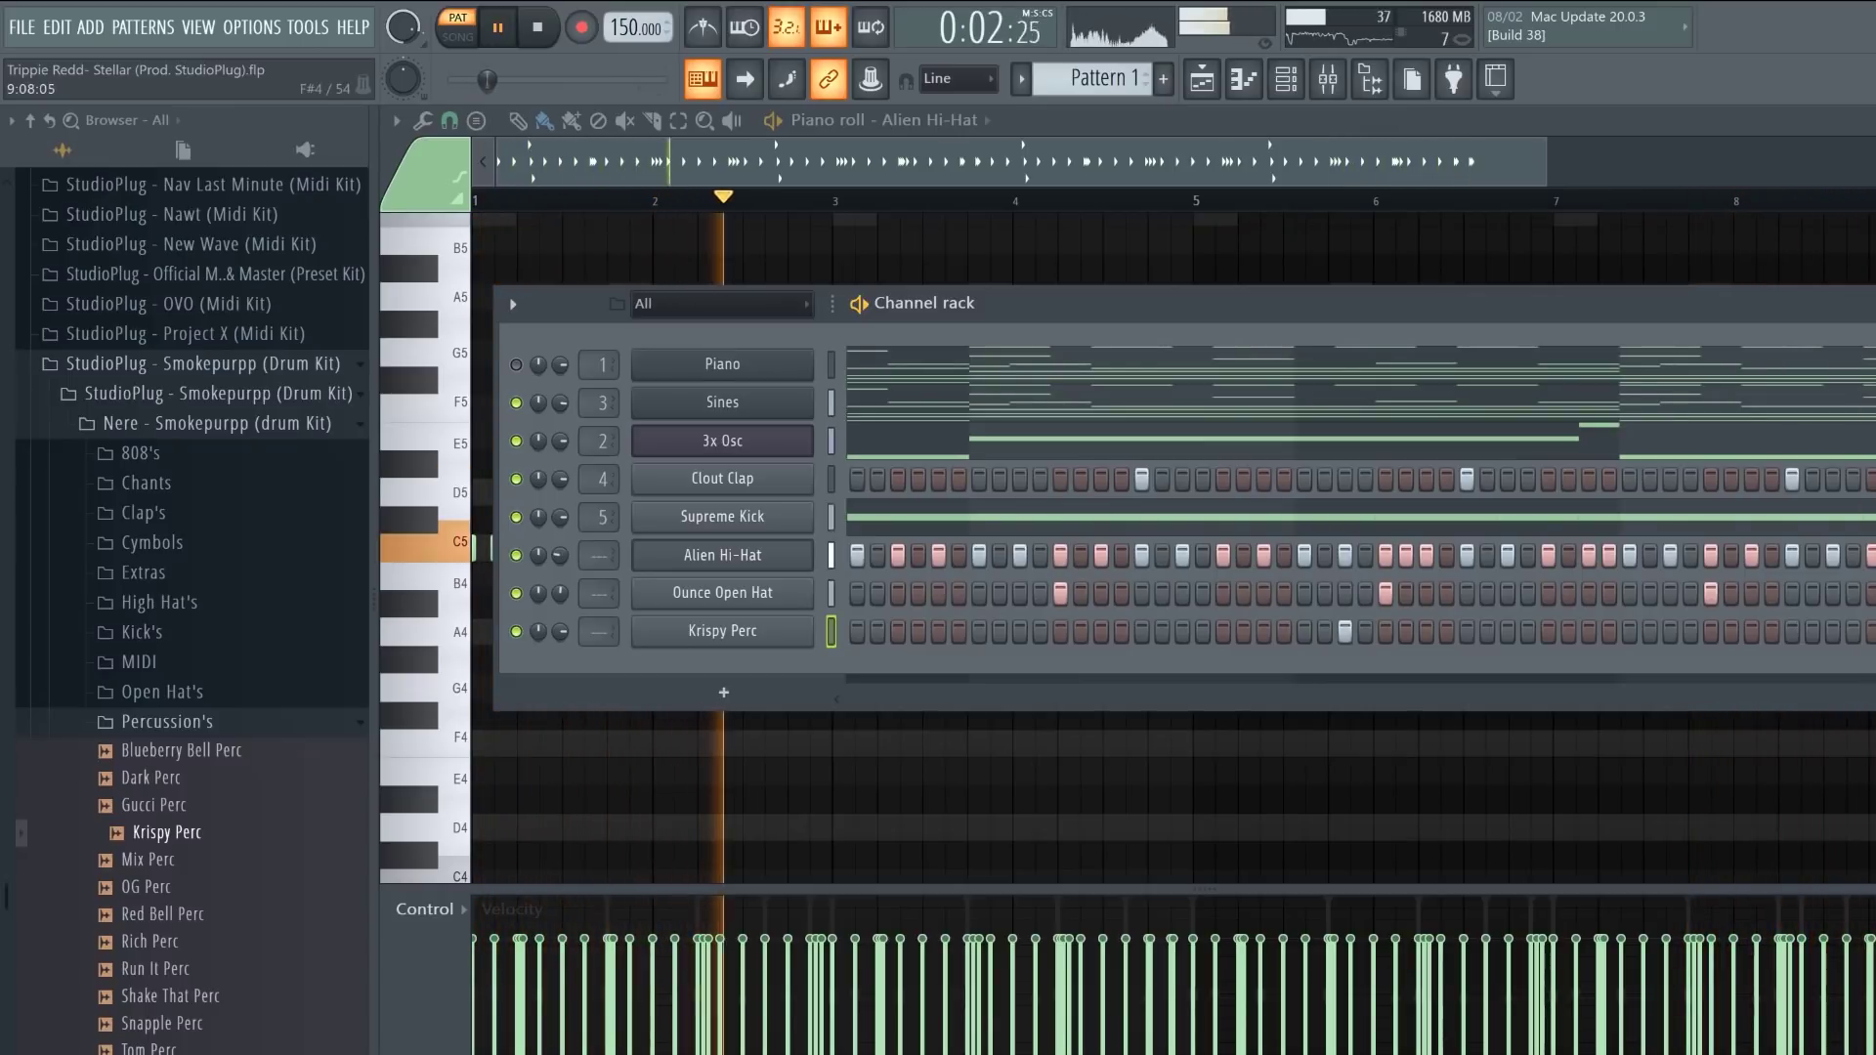
pyautogui.press('space')
pyautogui.doubleClick(831, 363)
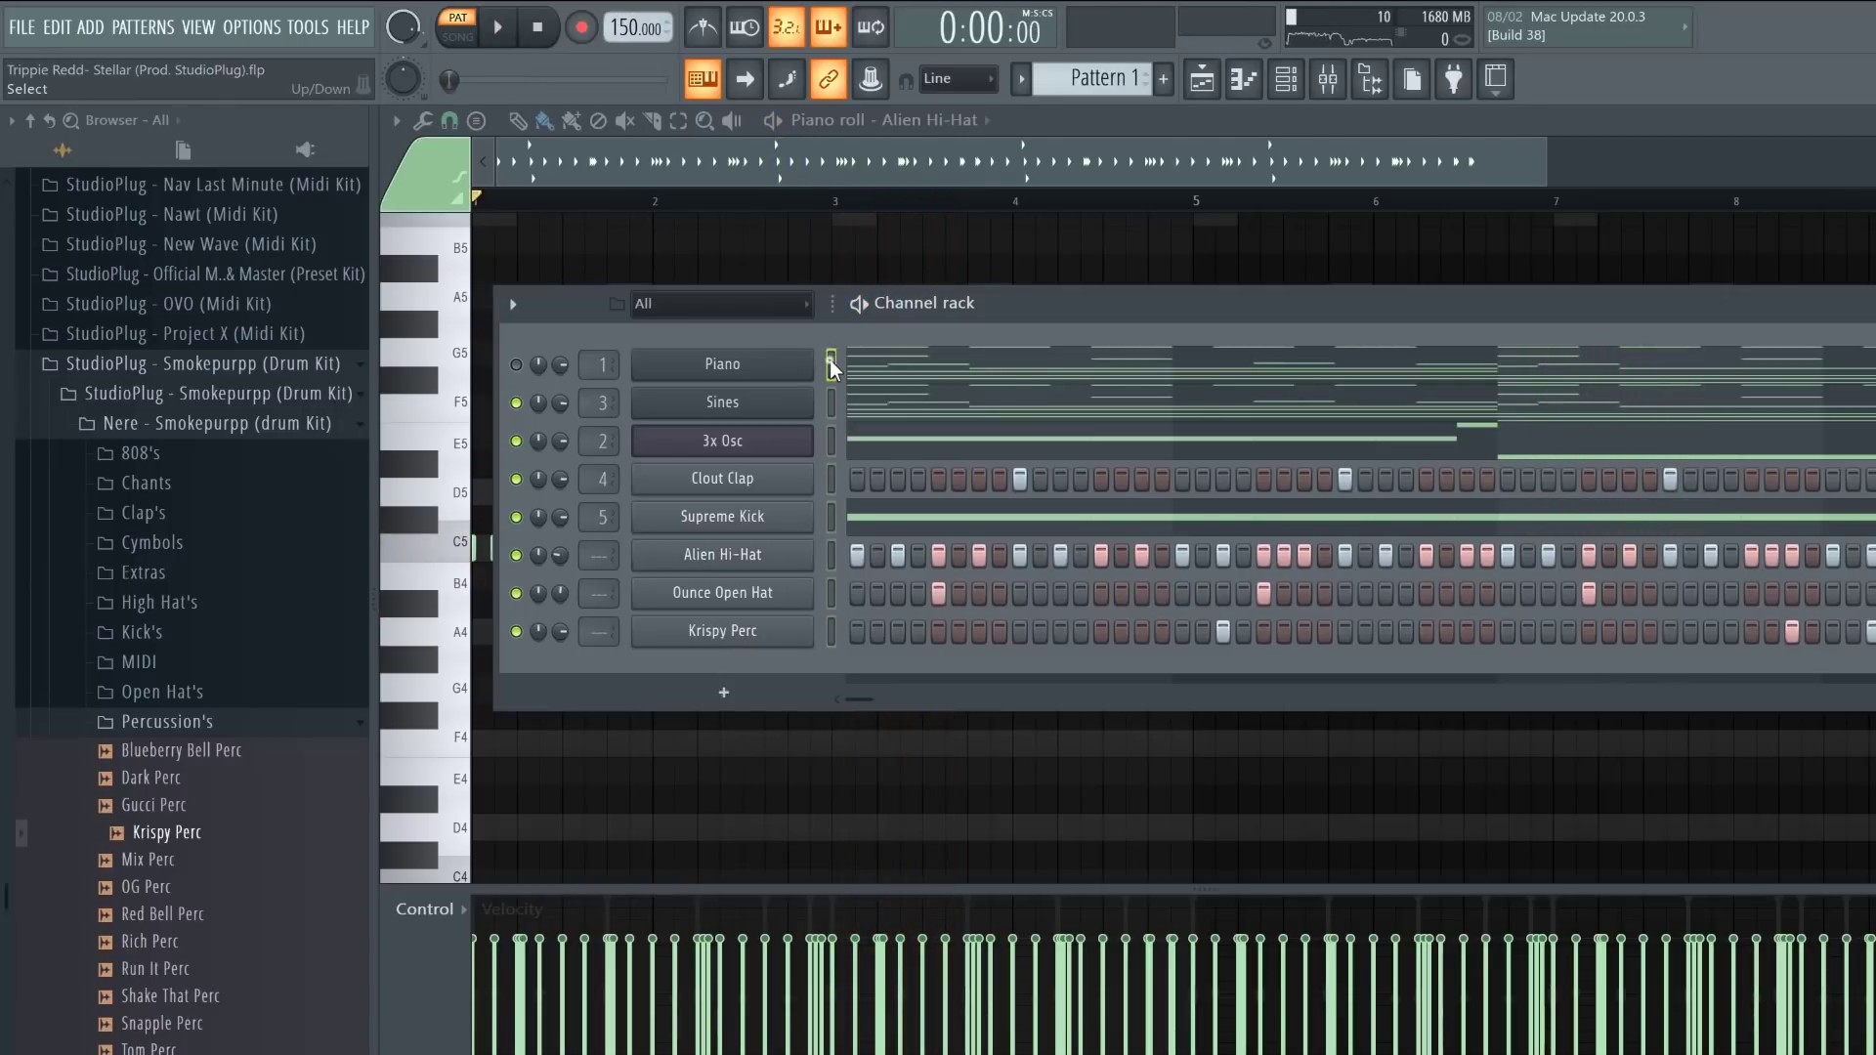
pyautogui.click(511, 307)
pyautogui.moveTo(694, 527)
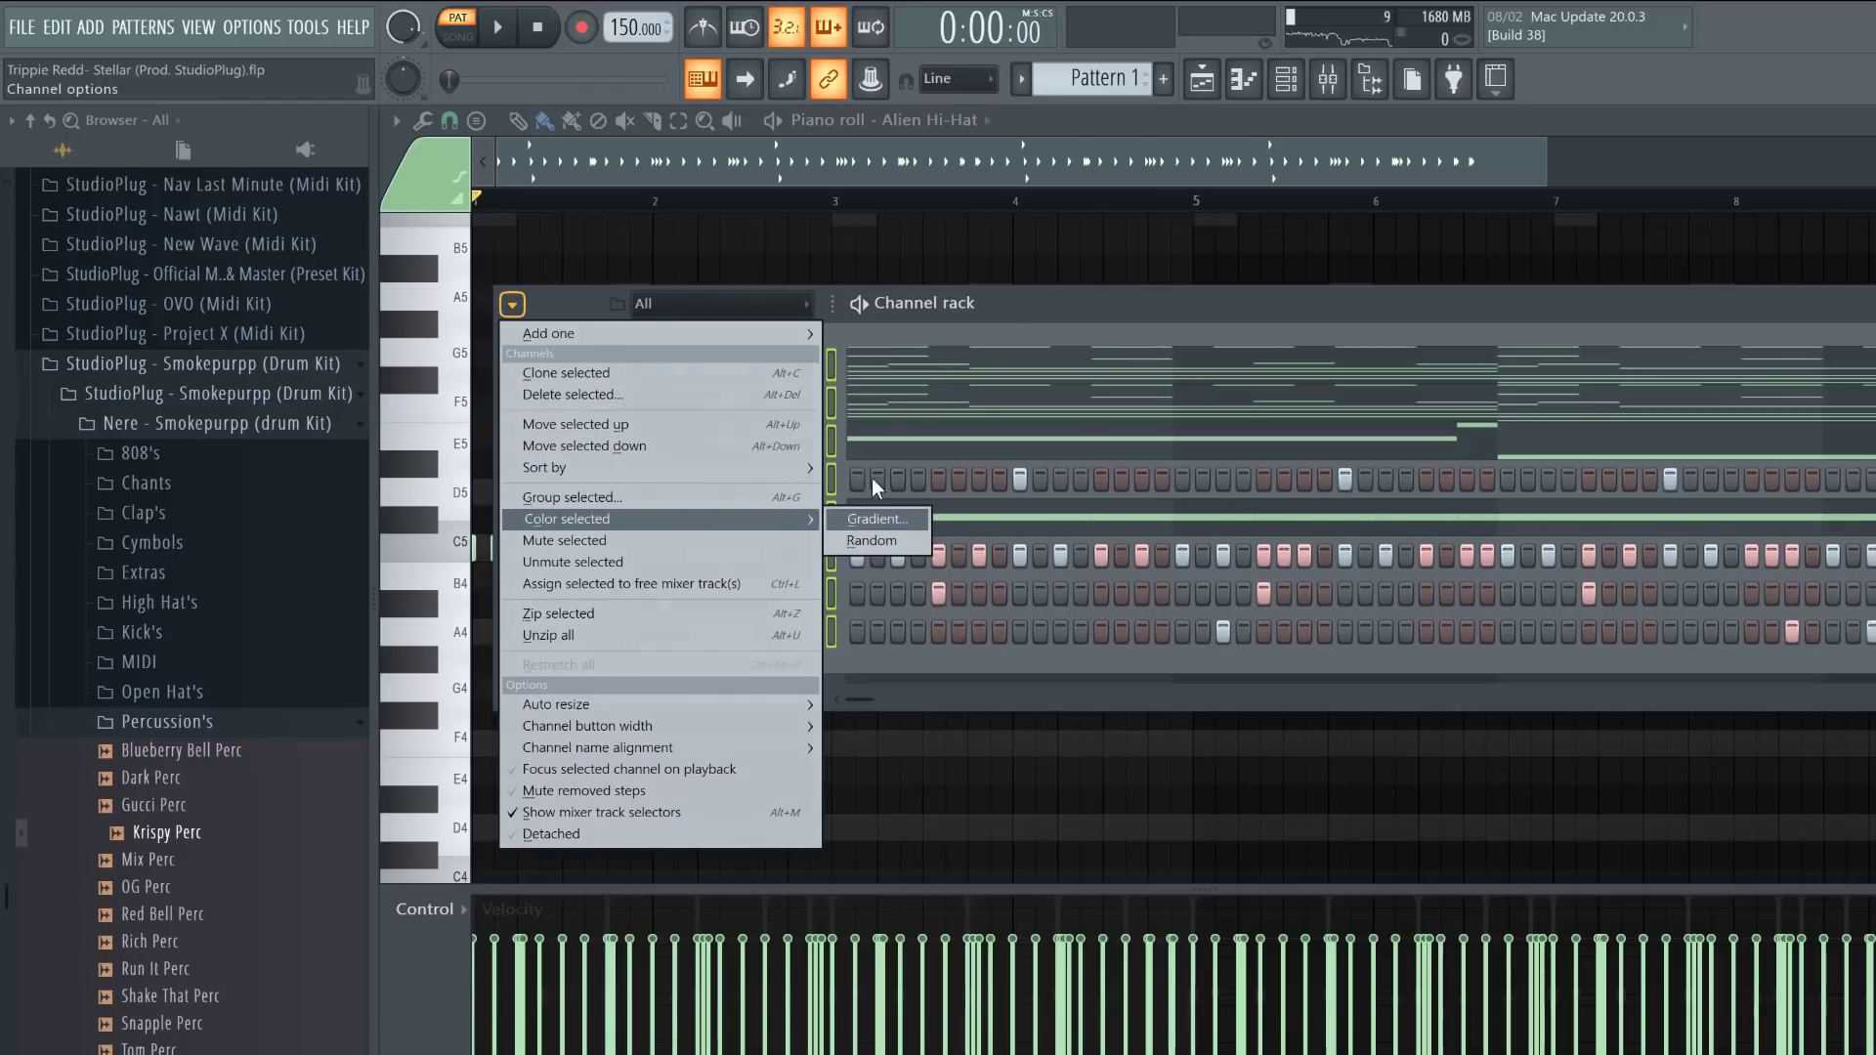
pyautogui.click(1018, 309)
# Step: Audition Dark Perc and the Ancient, Bands, Gang Gang and Gem samples in the Cymbols folder for a crash sound
pyautogui.moveTo(186, 779); pyautogui.dragTo(181, 819)
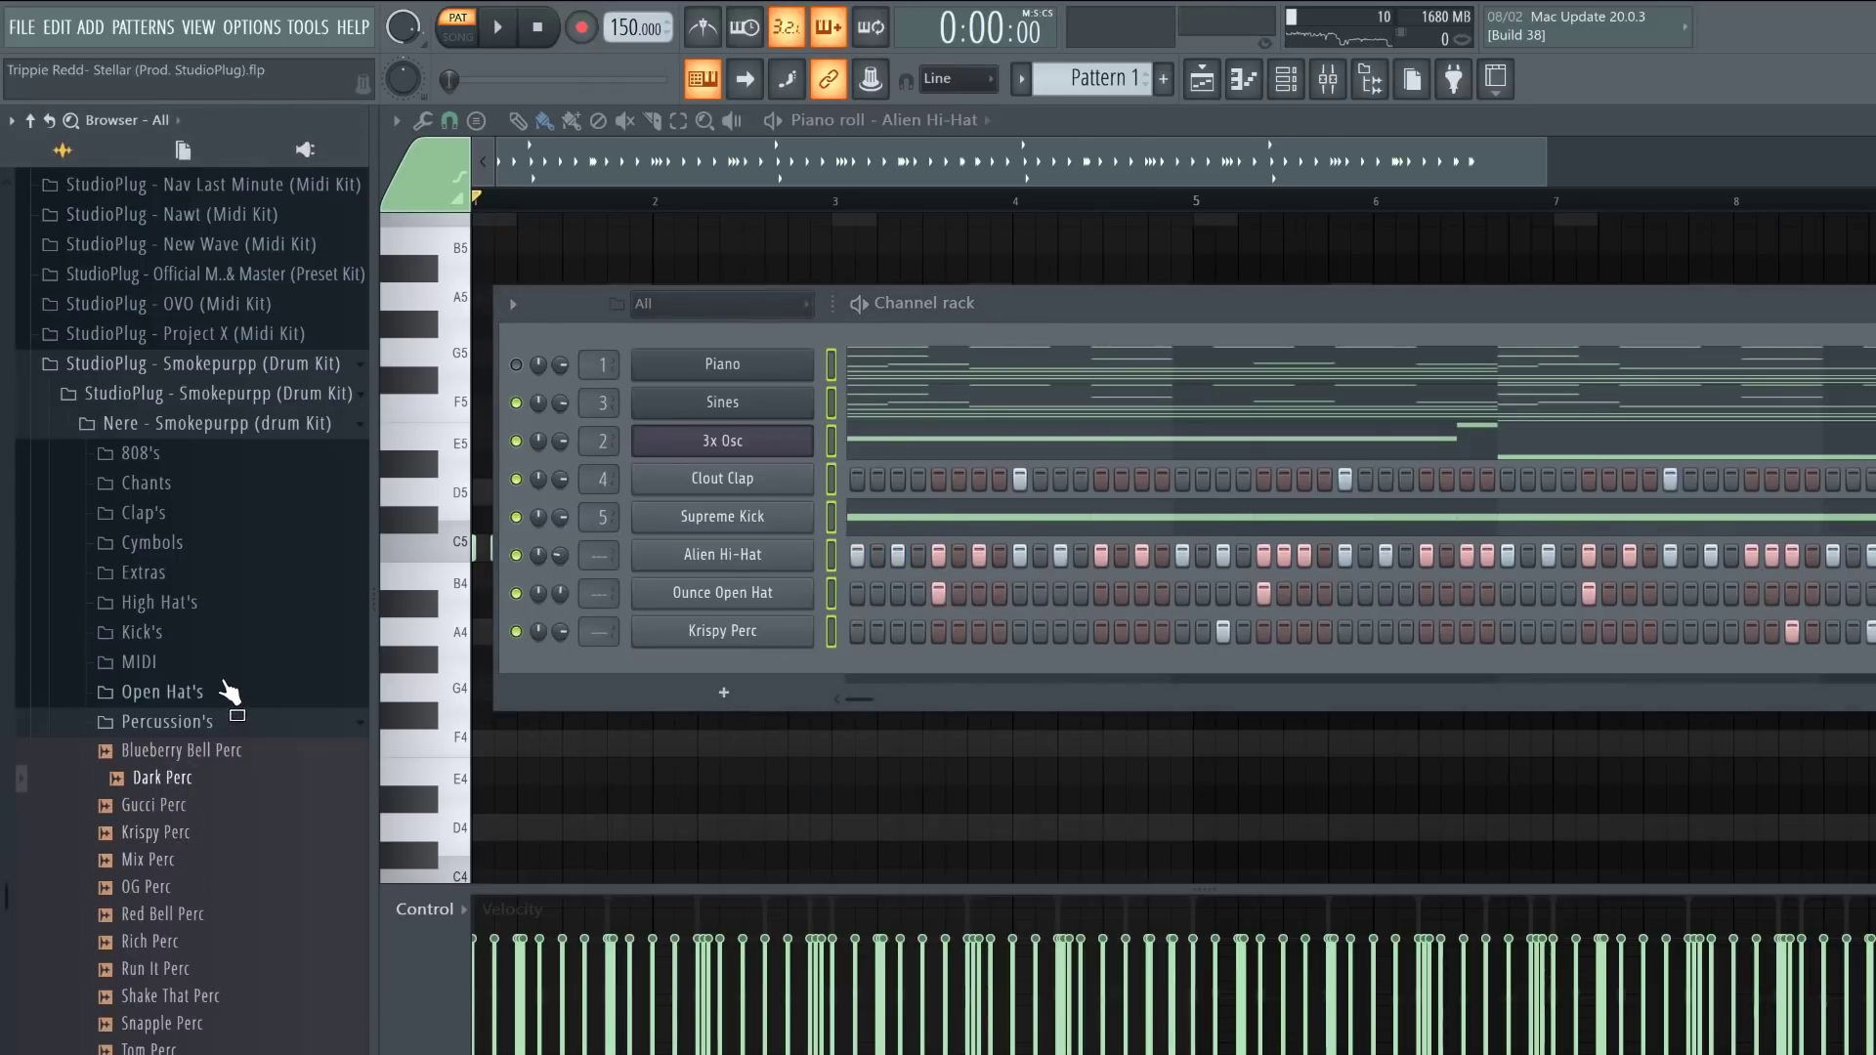
pyautogui.click(220, 605)
pyautogui.click(220, 603)
pyautogui.click(213, 544)
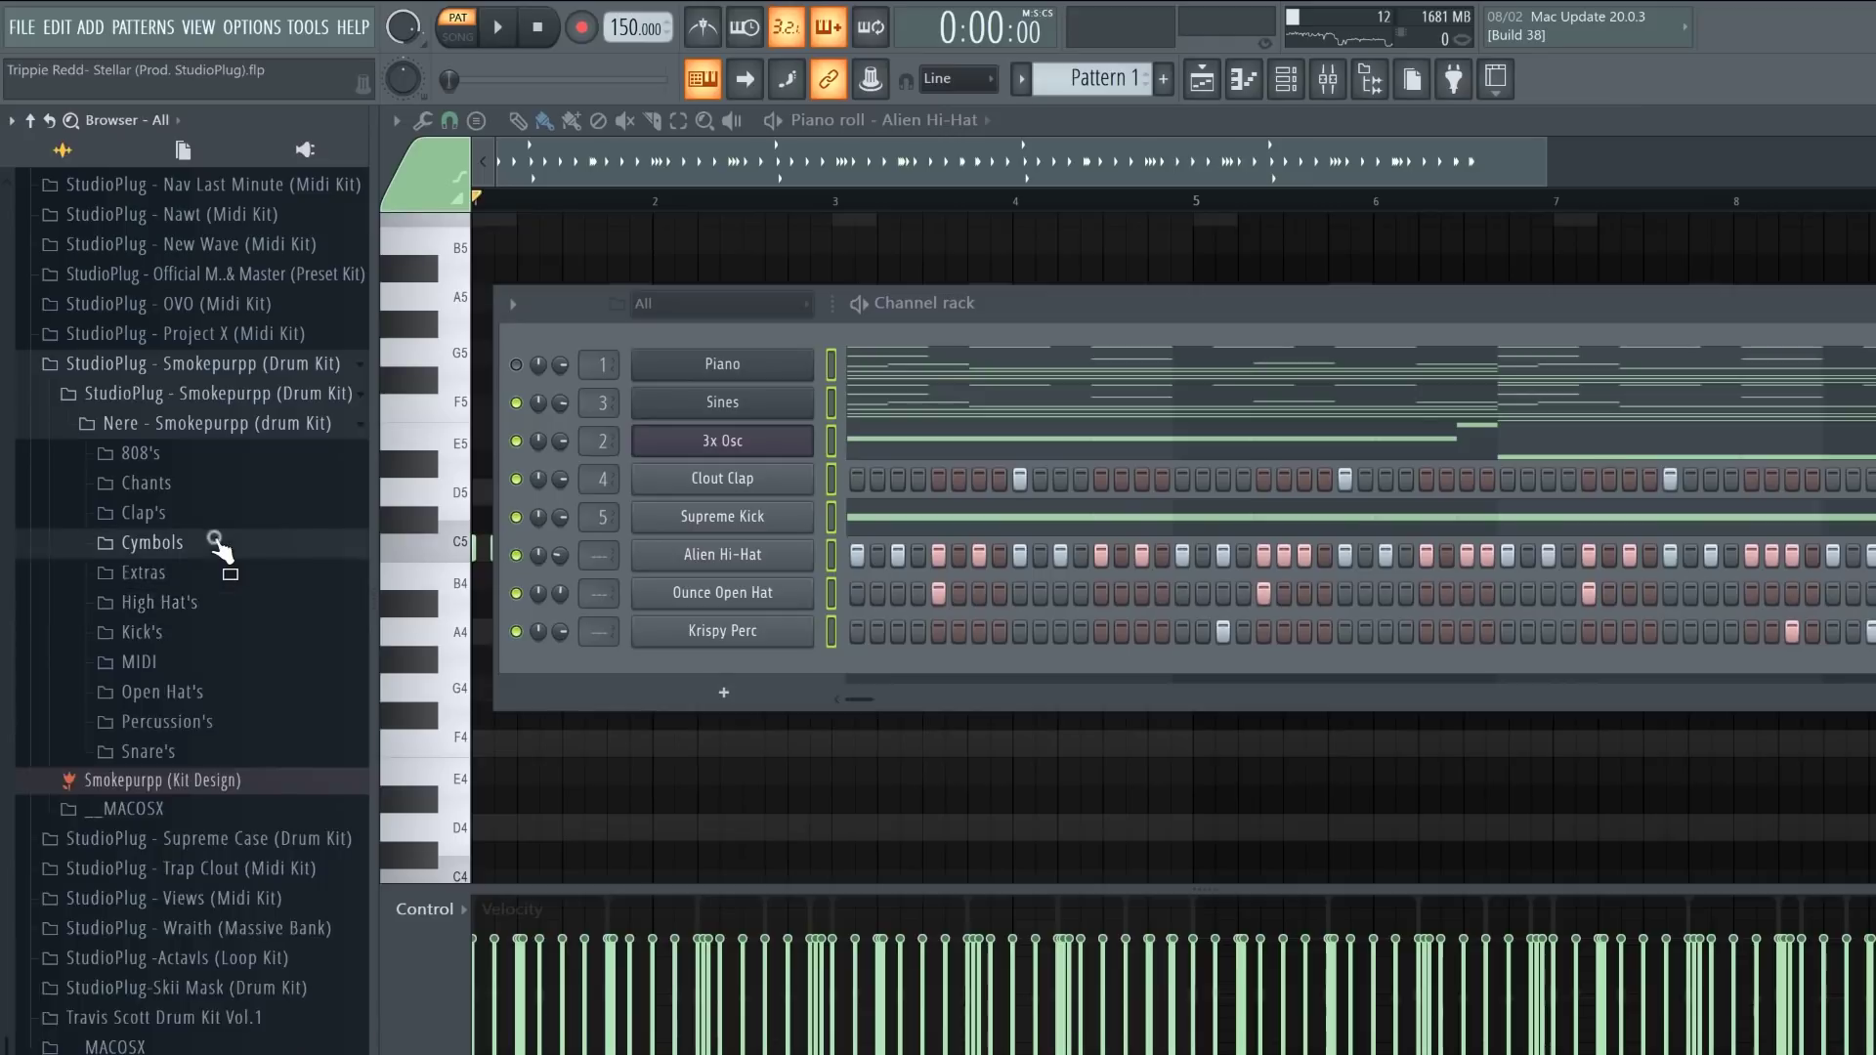
pyautogui.click(207, 571)
pyautogui.click(210, 599)
pyautogui.click(195, 625)
pyautogui.click(178, 655)
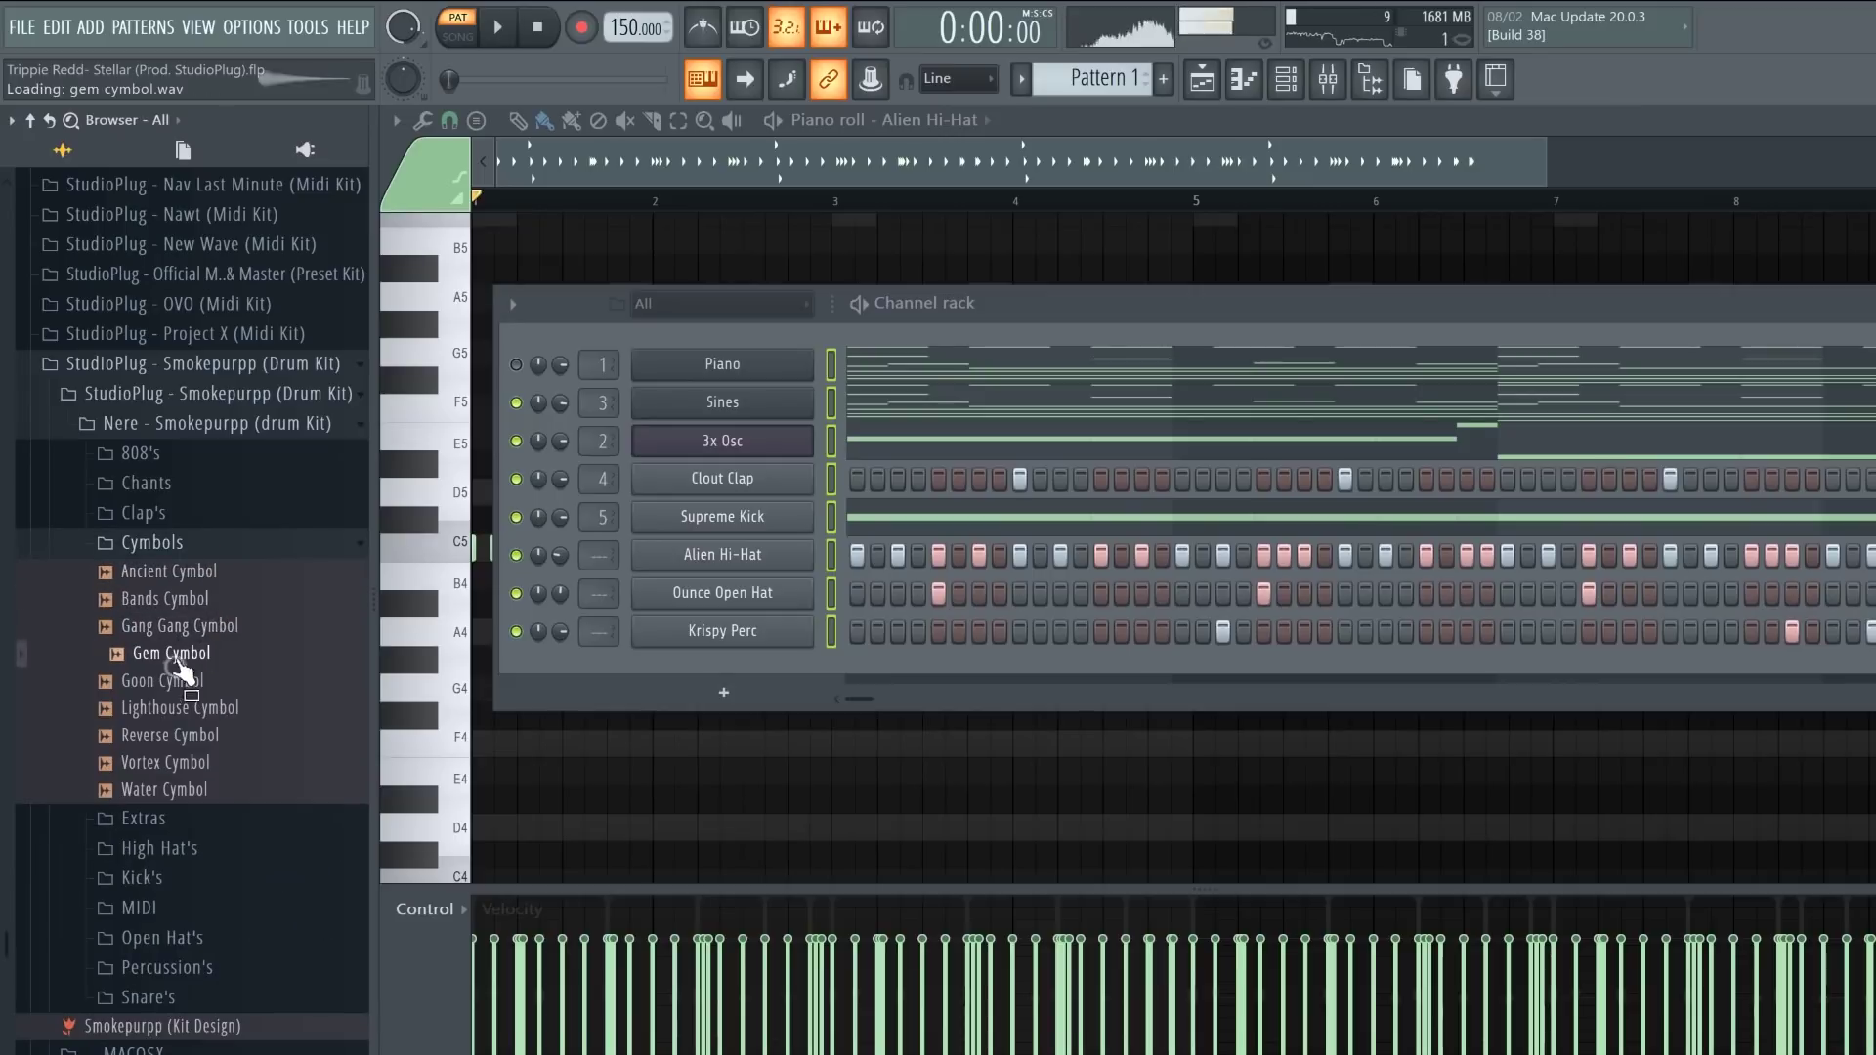
pyautogui.click(209, 543)
# Step: Add All White Open Hat as a new channel, place a hit on step 1 of bar 1, and play it
pyautogui.click(194, 694)
pyautogui.click(189, 726)
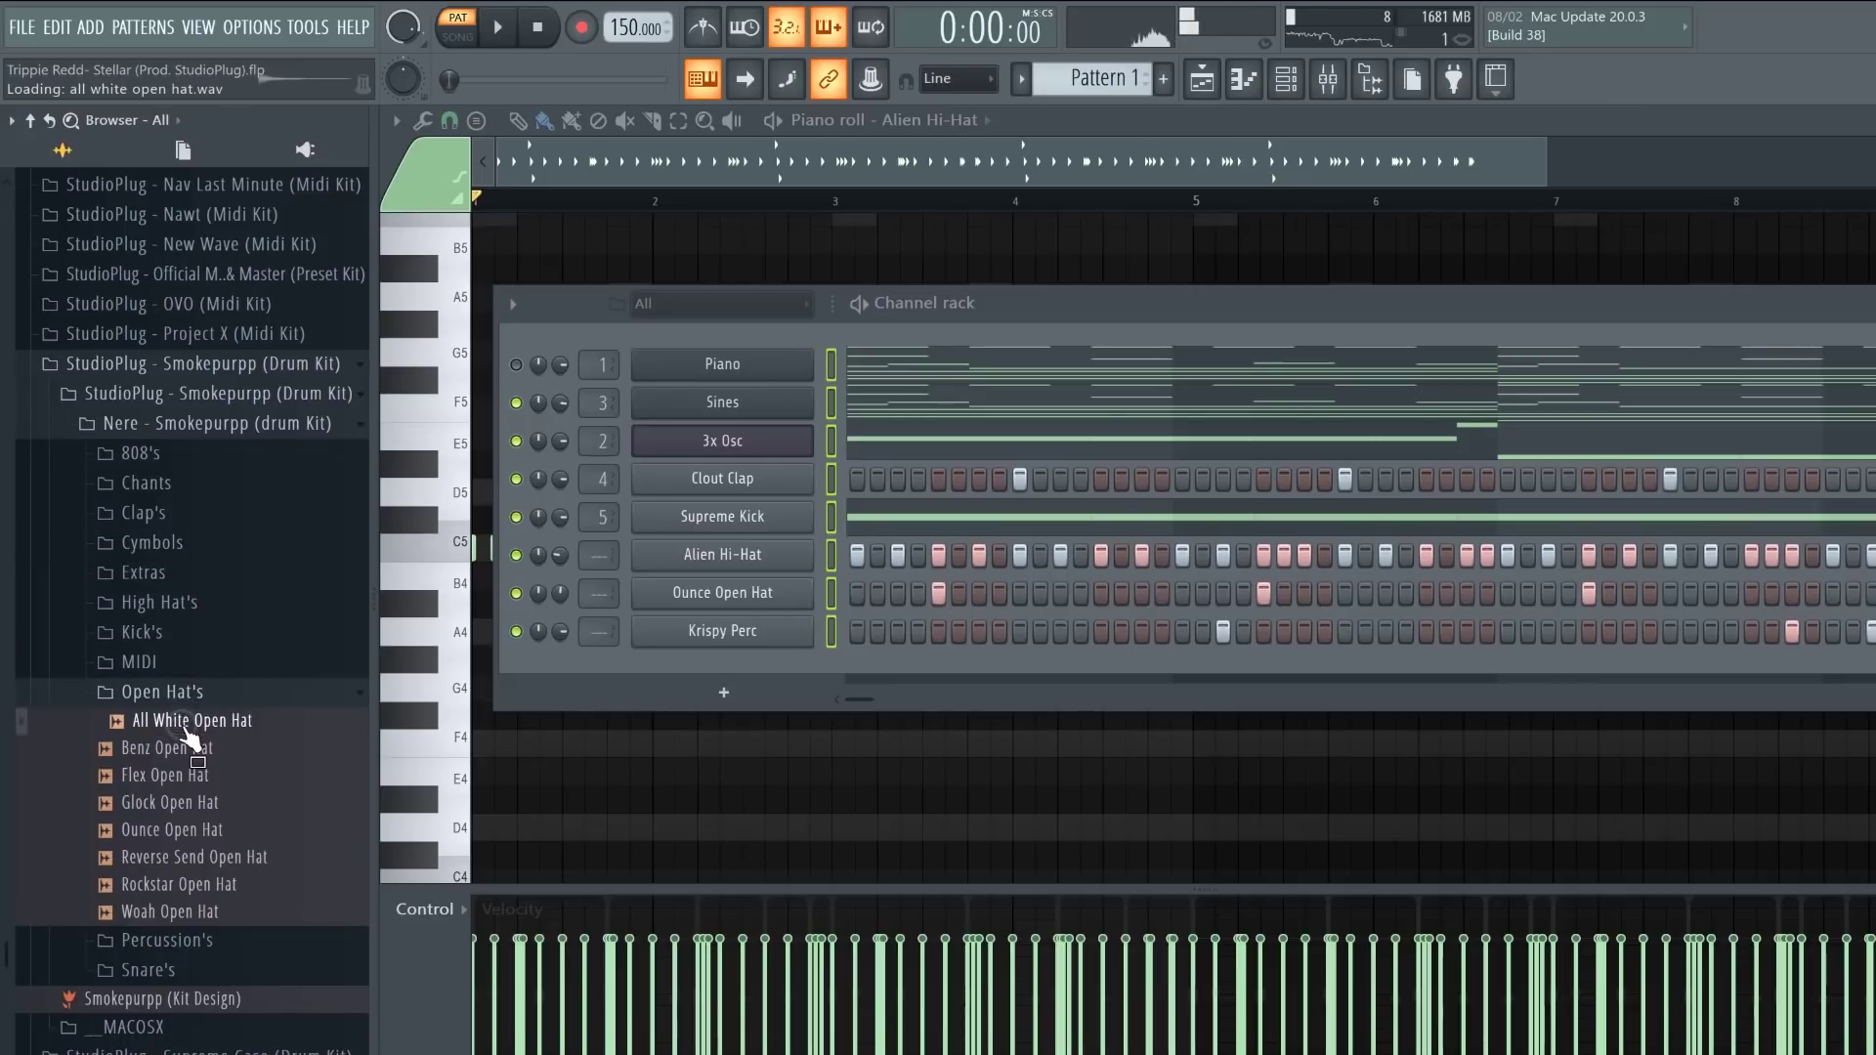
pyautogui.moveTo(727, 663); pyautogui.dragTo(834, 670)
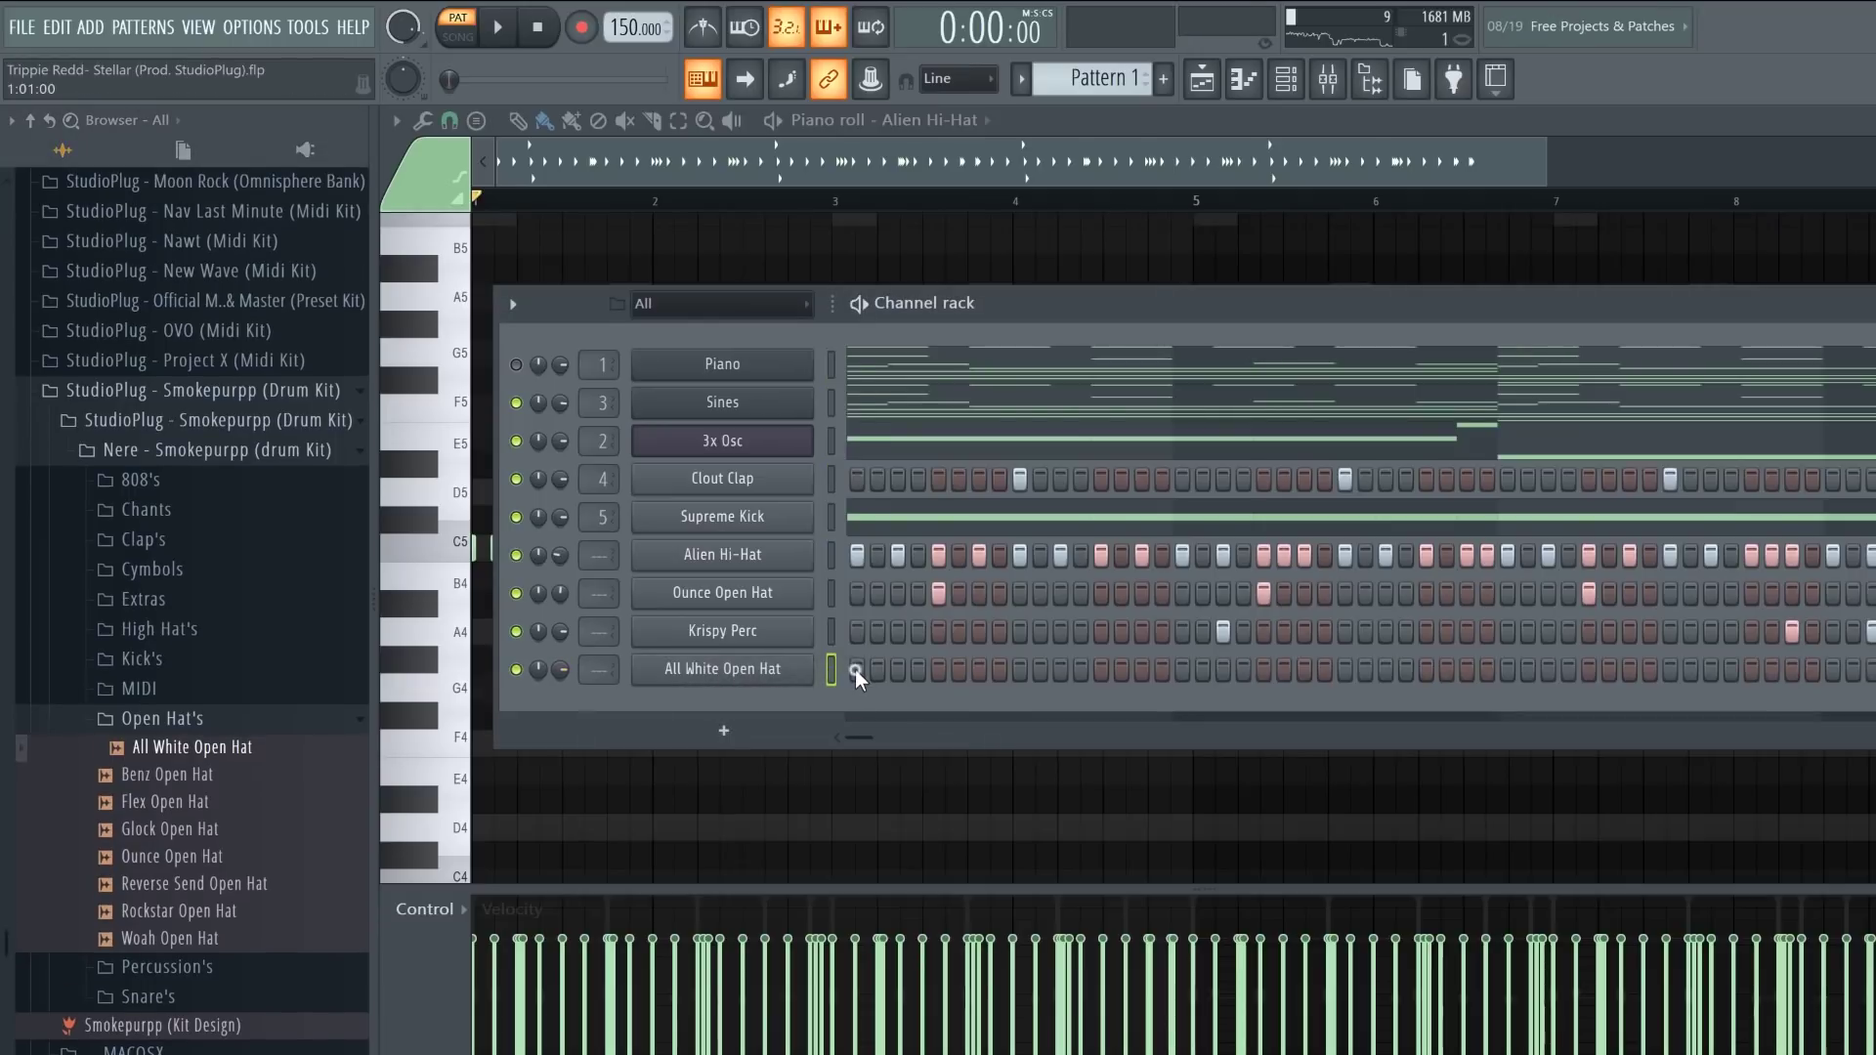
pyautogui.press('space')
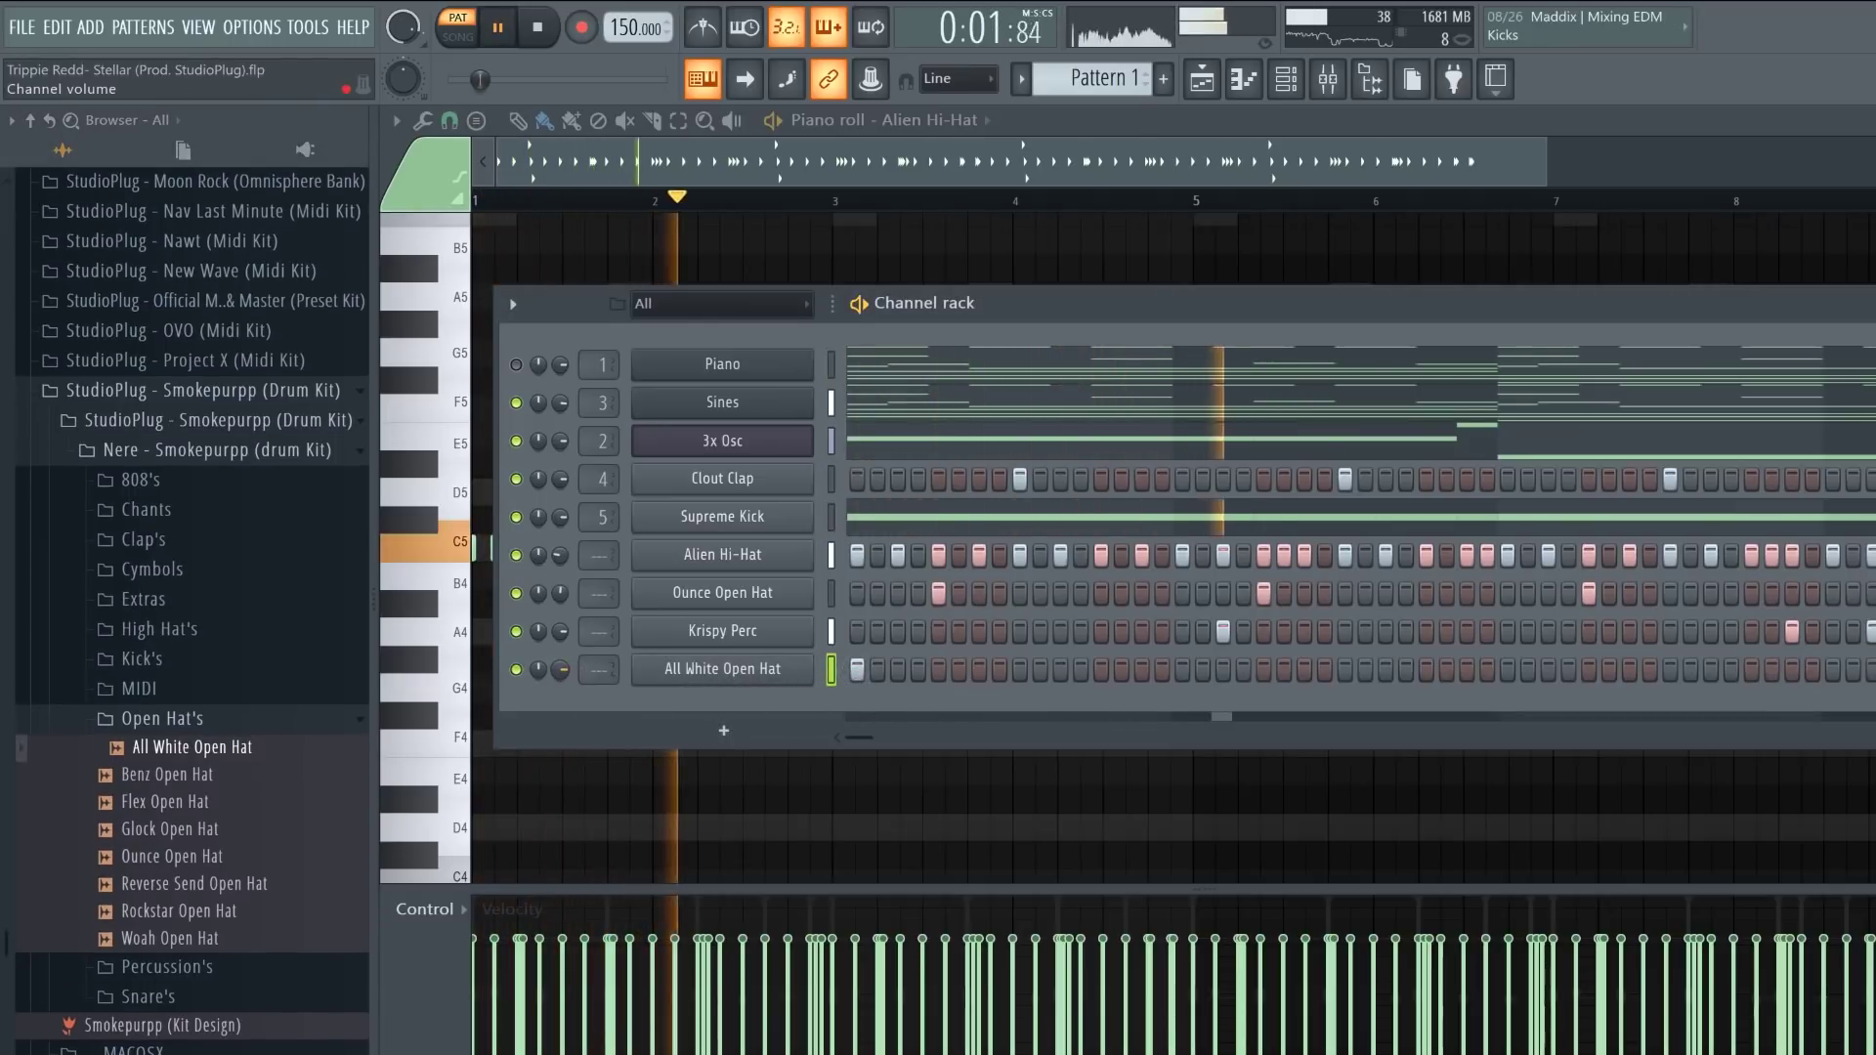
# Step: Stop playback and rename the All White Open Hat channel as Crash
pyautogui.press('space')
pyautogui.press('F2')
pyautogui.write('Crash')
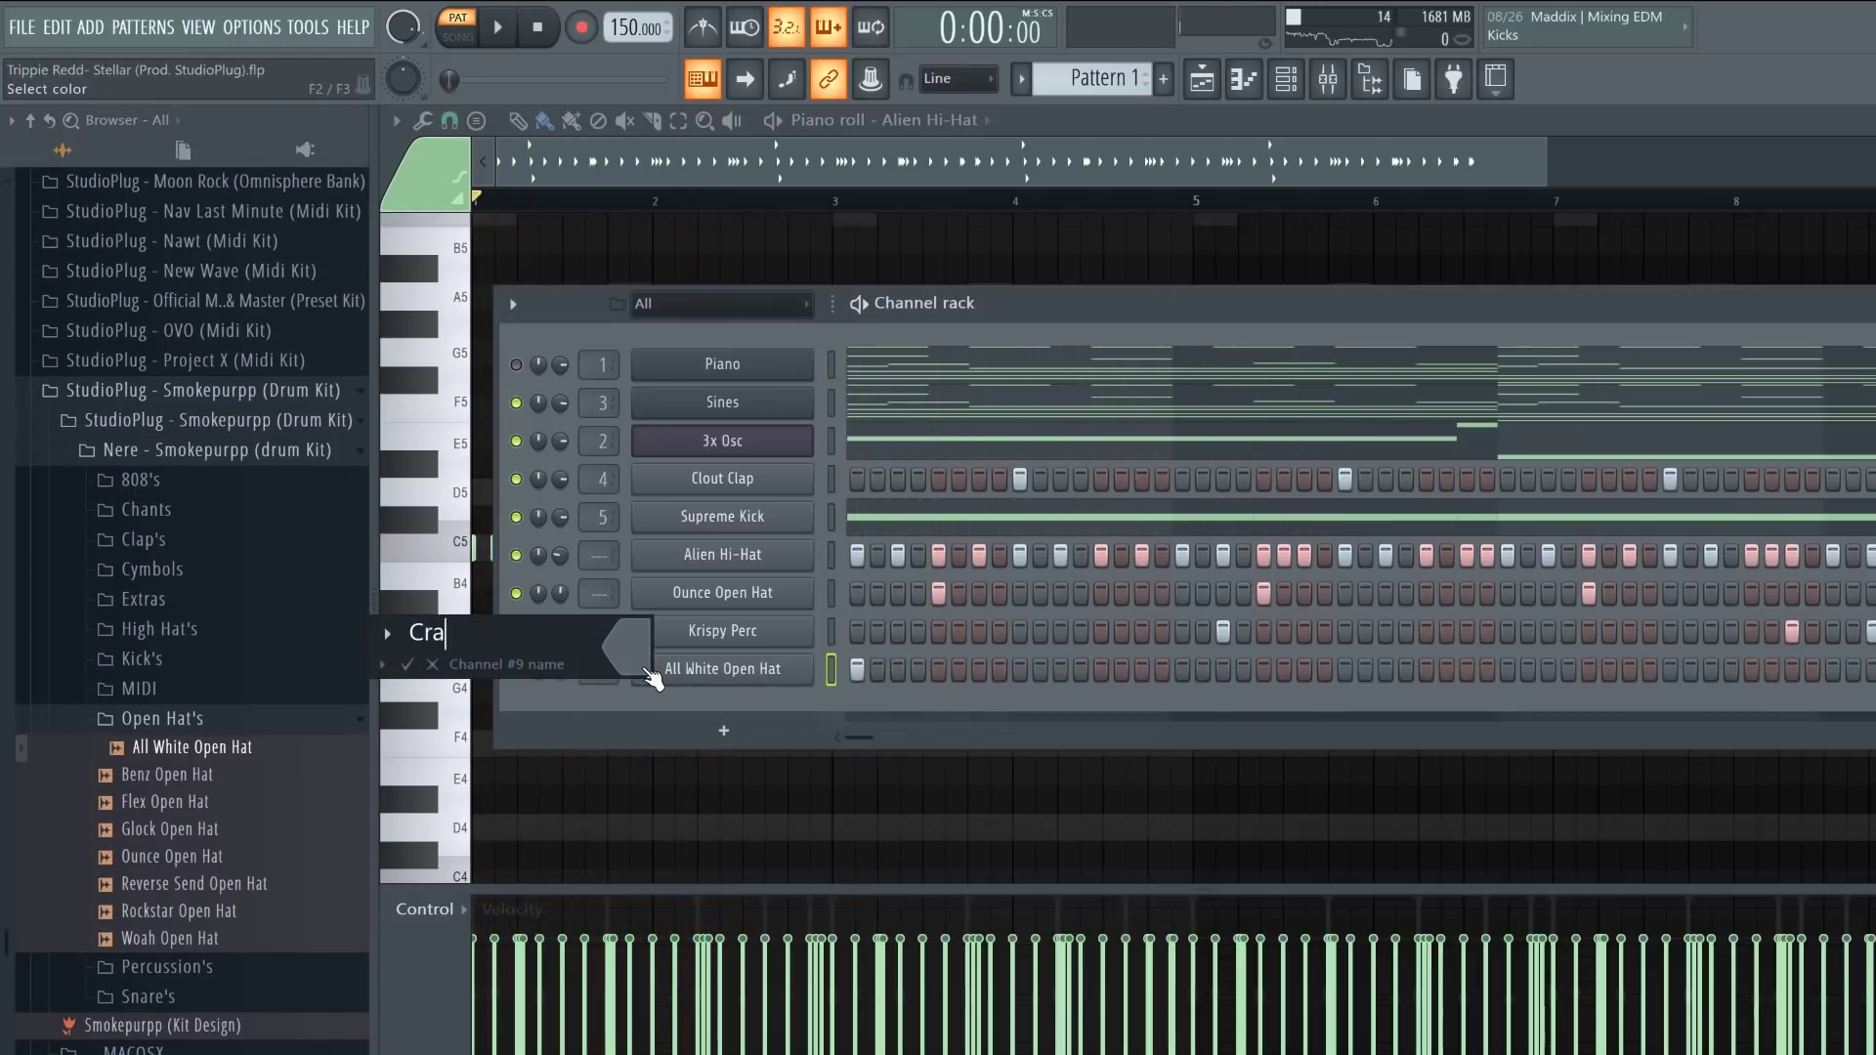
pyautogui.press('Return')
# Step: Clear the custom names of the Clout Clap and Supreme Kick mixer tracks so they revert to default
pyautogui.press('F9')
pyautogui.click(789, 403)
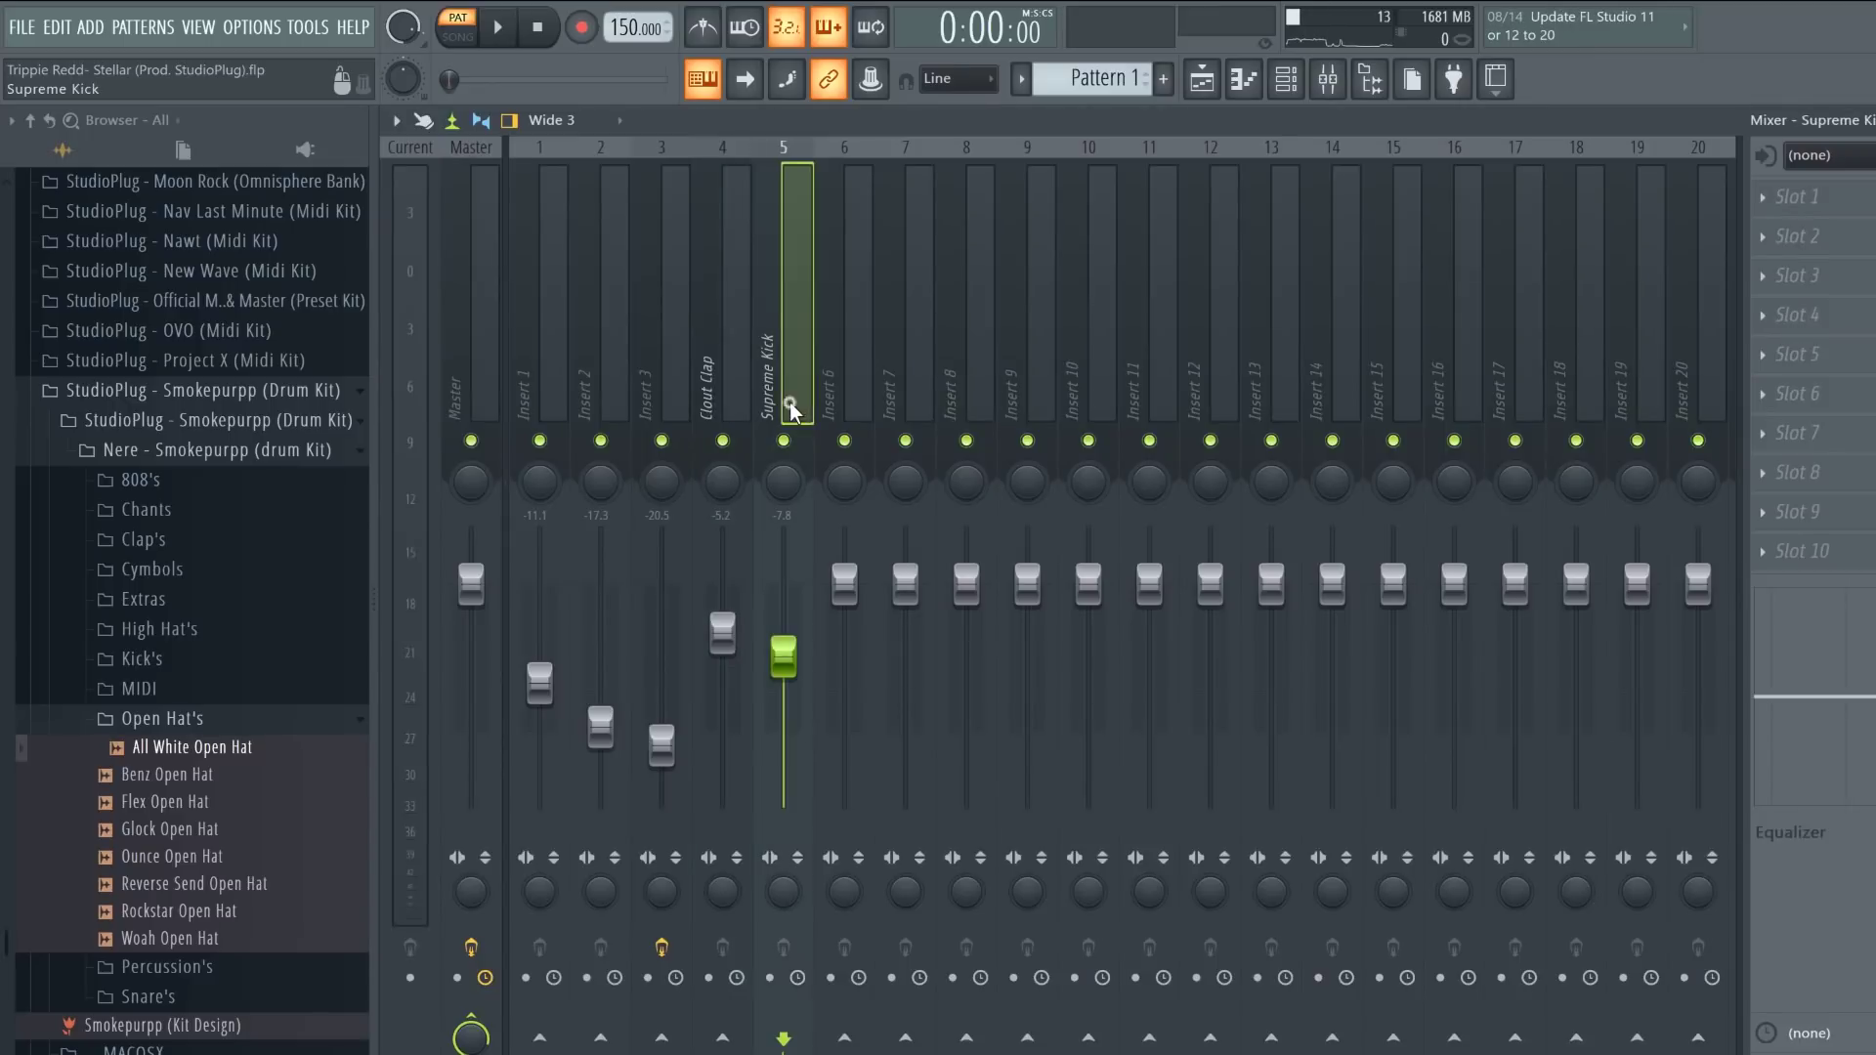
pyautogui.keyDown('ctrl'); pyautogui.keyDown('shift'); pyautogui.click(742, 416); pyautogui.keyUp('shift'); pyautogui.keyUp('ctrl')
pyautogui.rightClick(741, 417)
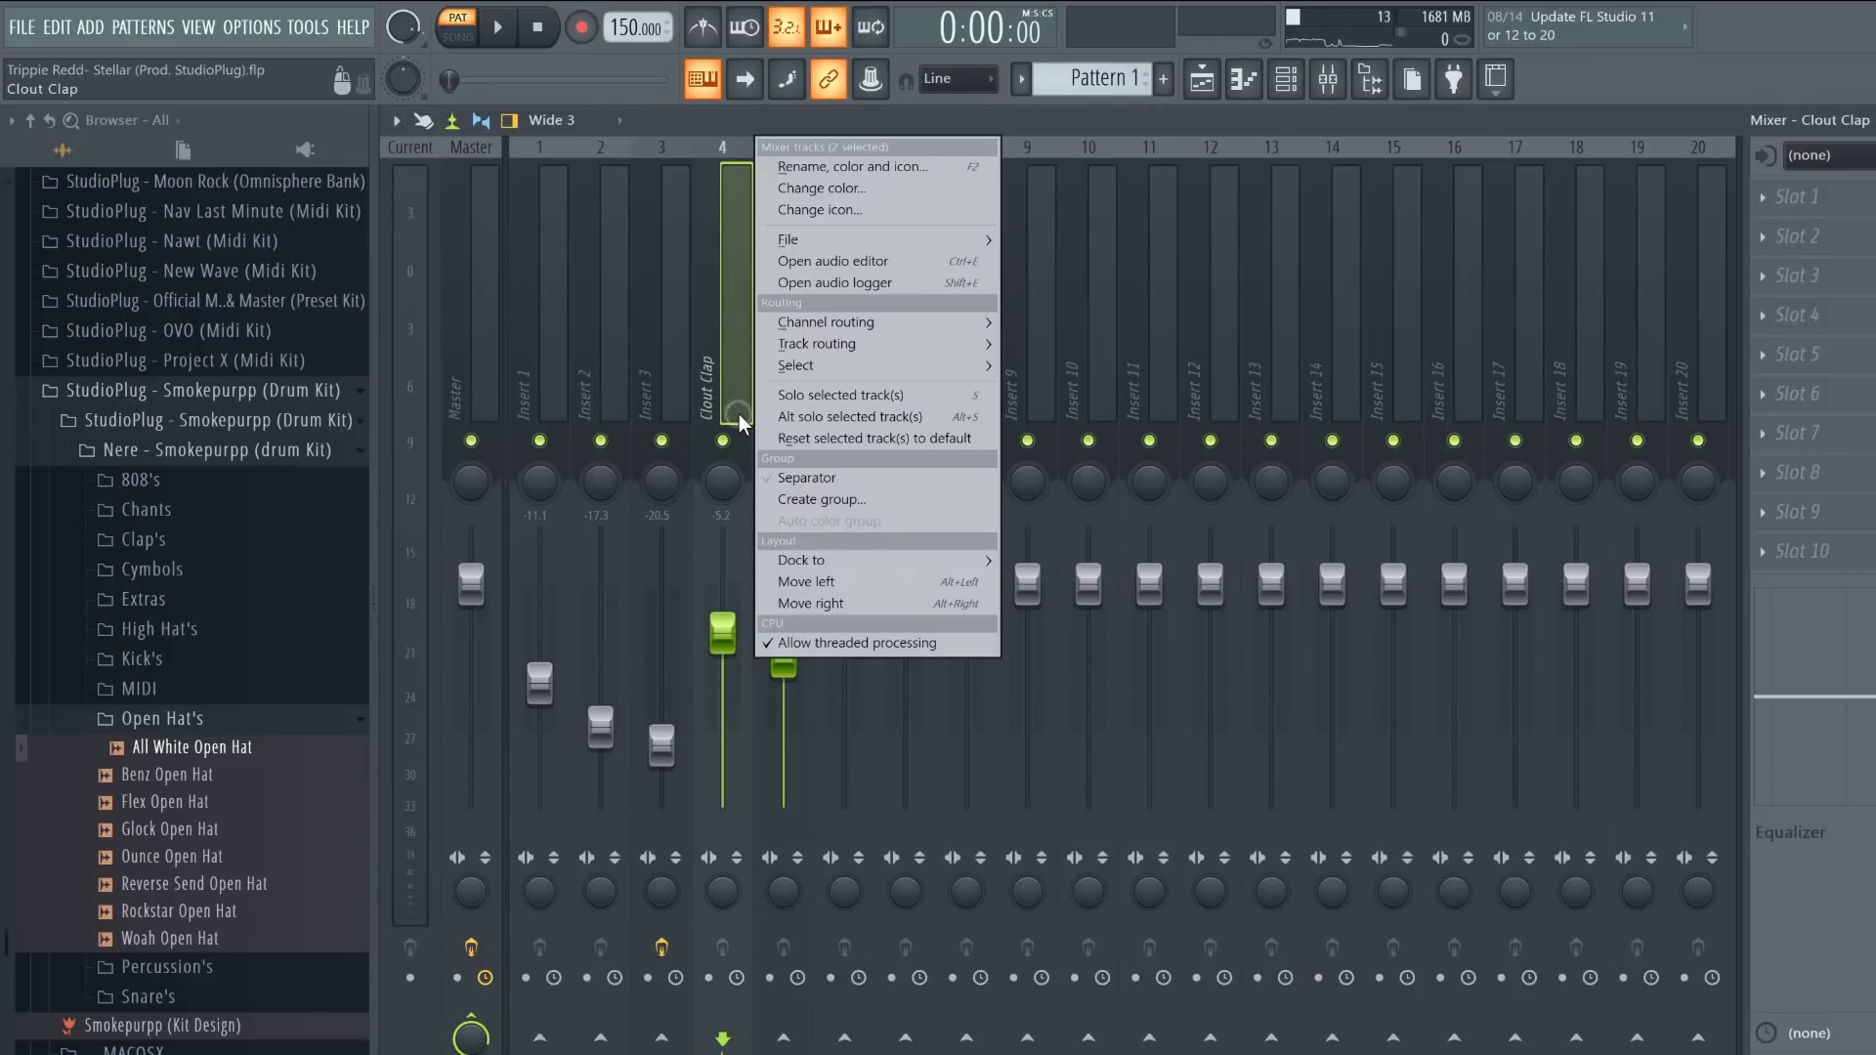
pyautogui.press('F2')
pyautogui.press('Return')
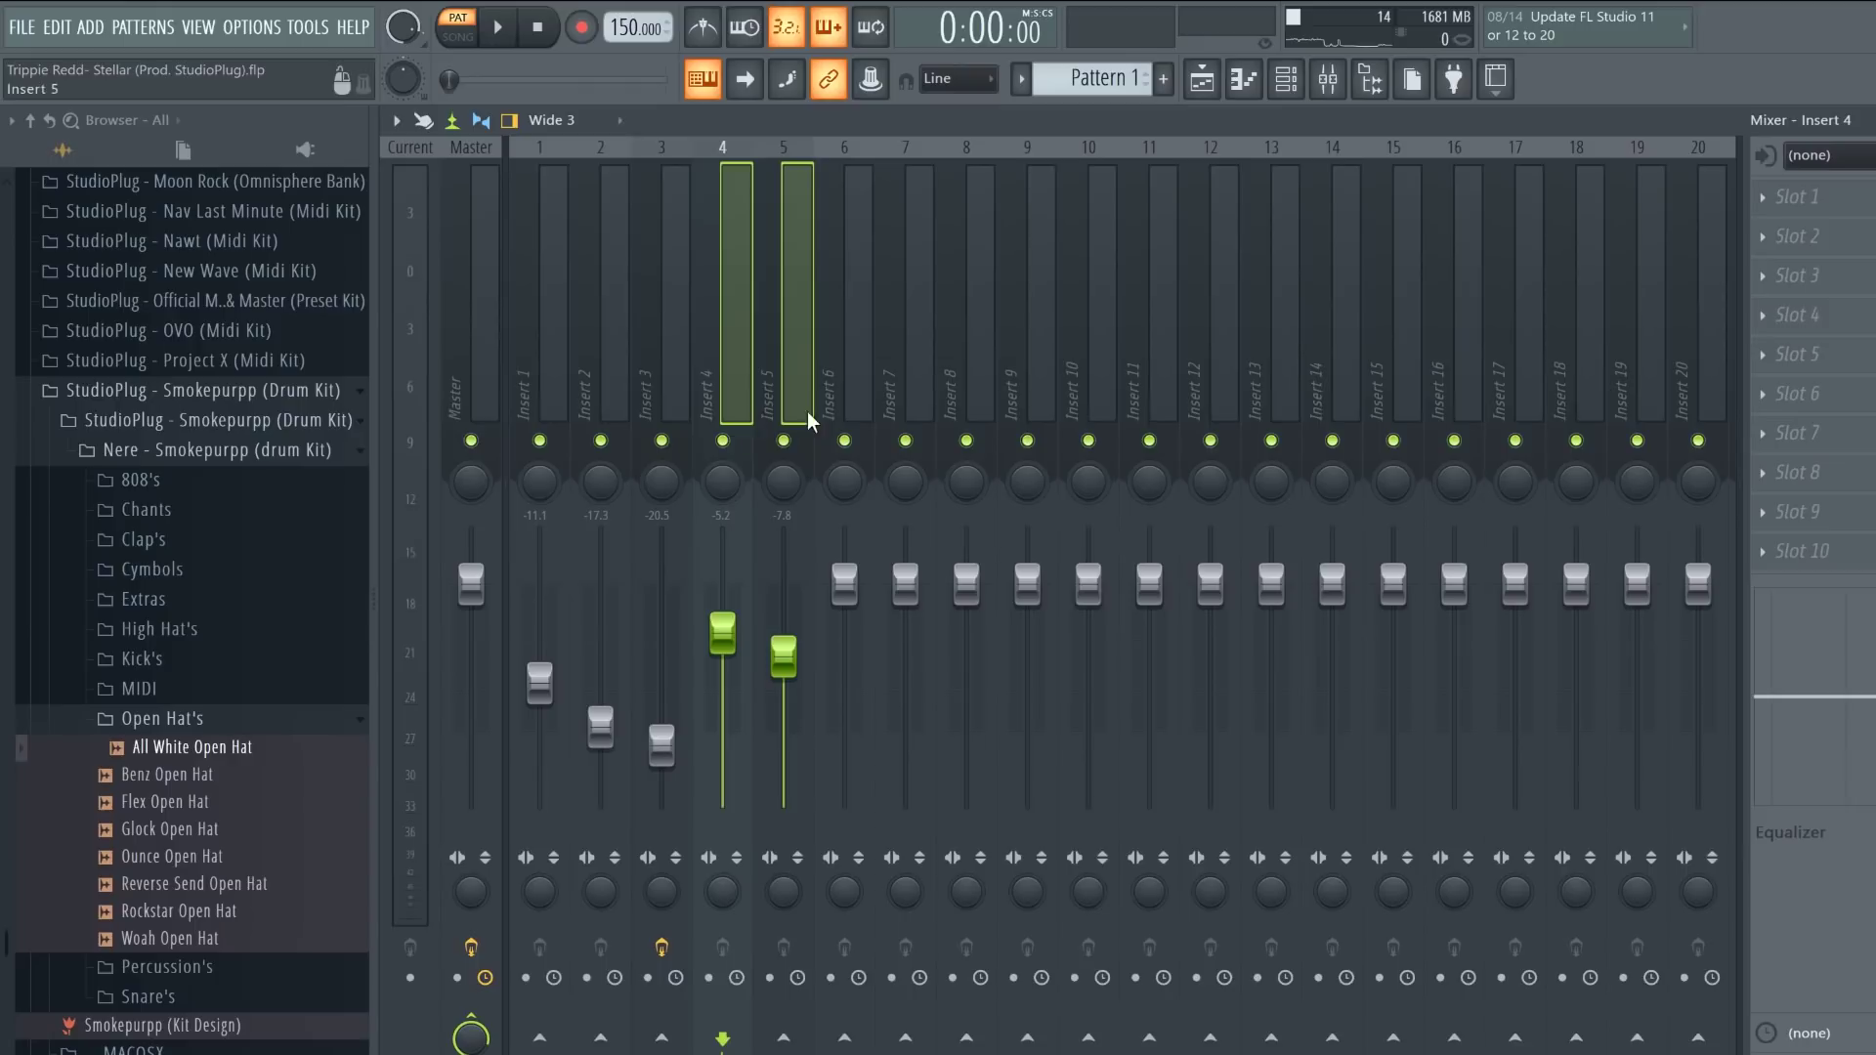
# Step: Route all channels, Piano through Crash, to consecutive mixer tracks starting at Insert 1, and play the pattern
pyautogui.click(551, 393)
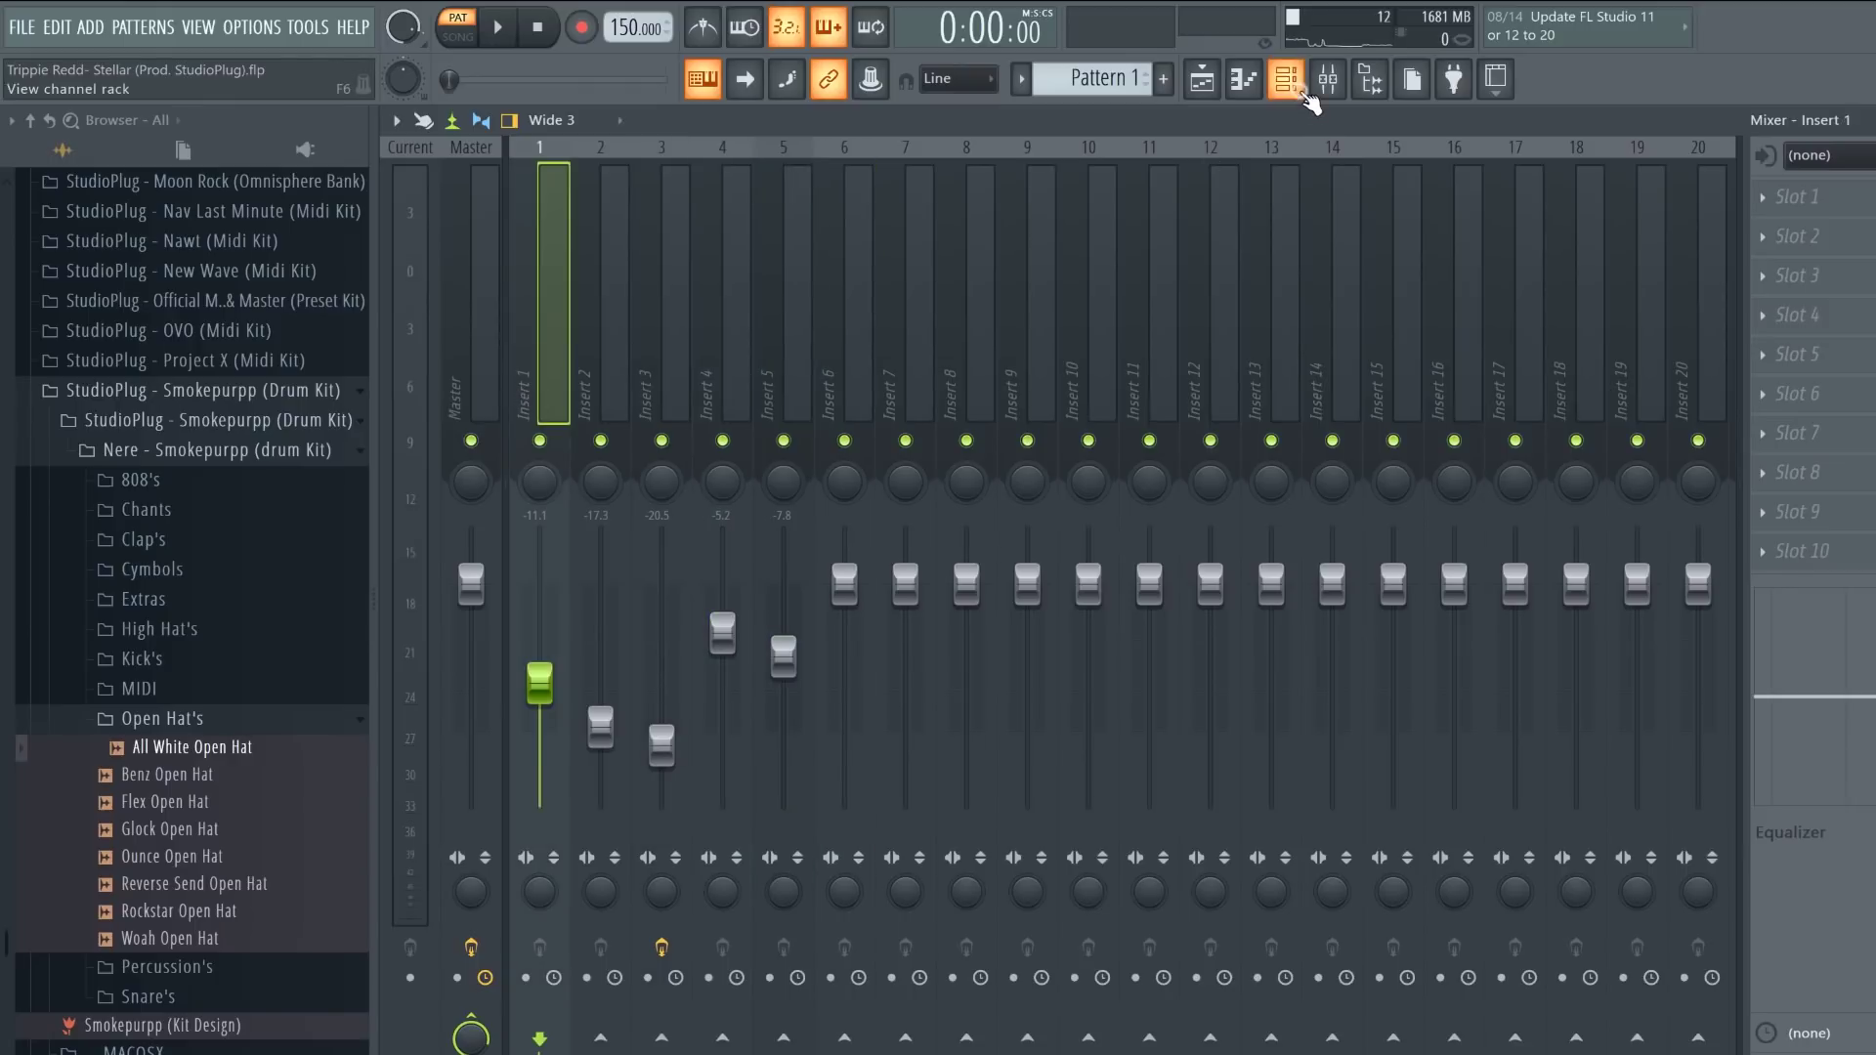
pyautogui.click(1303, 92)
pyautogui.press('F6')
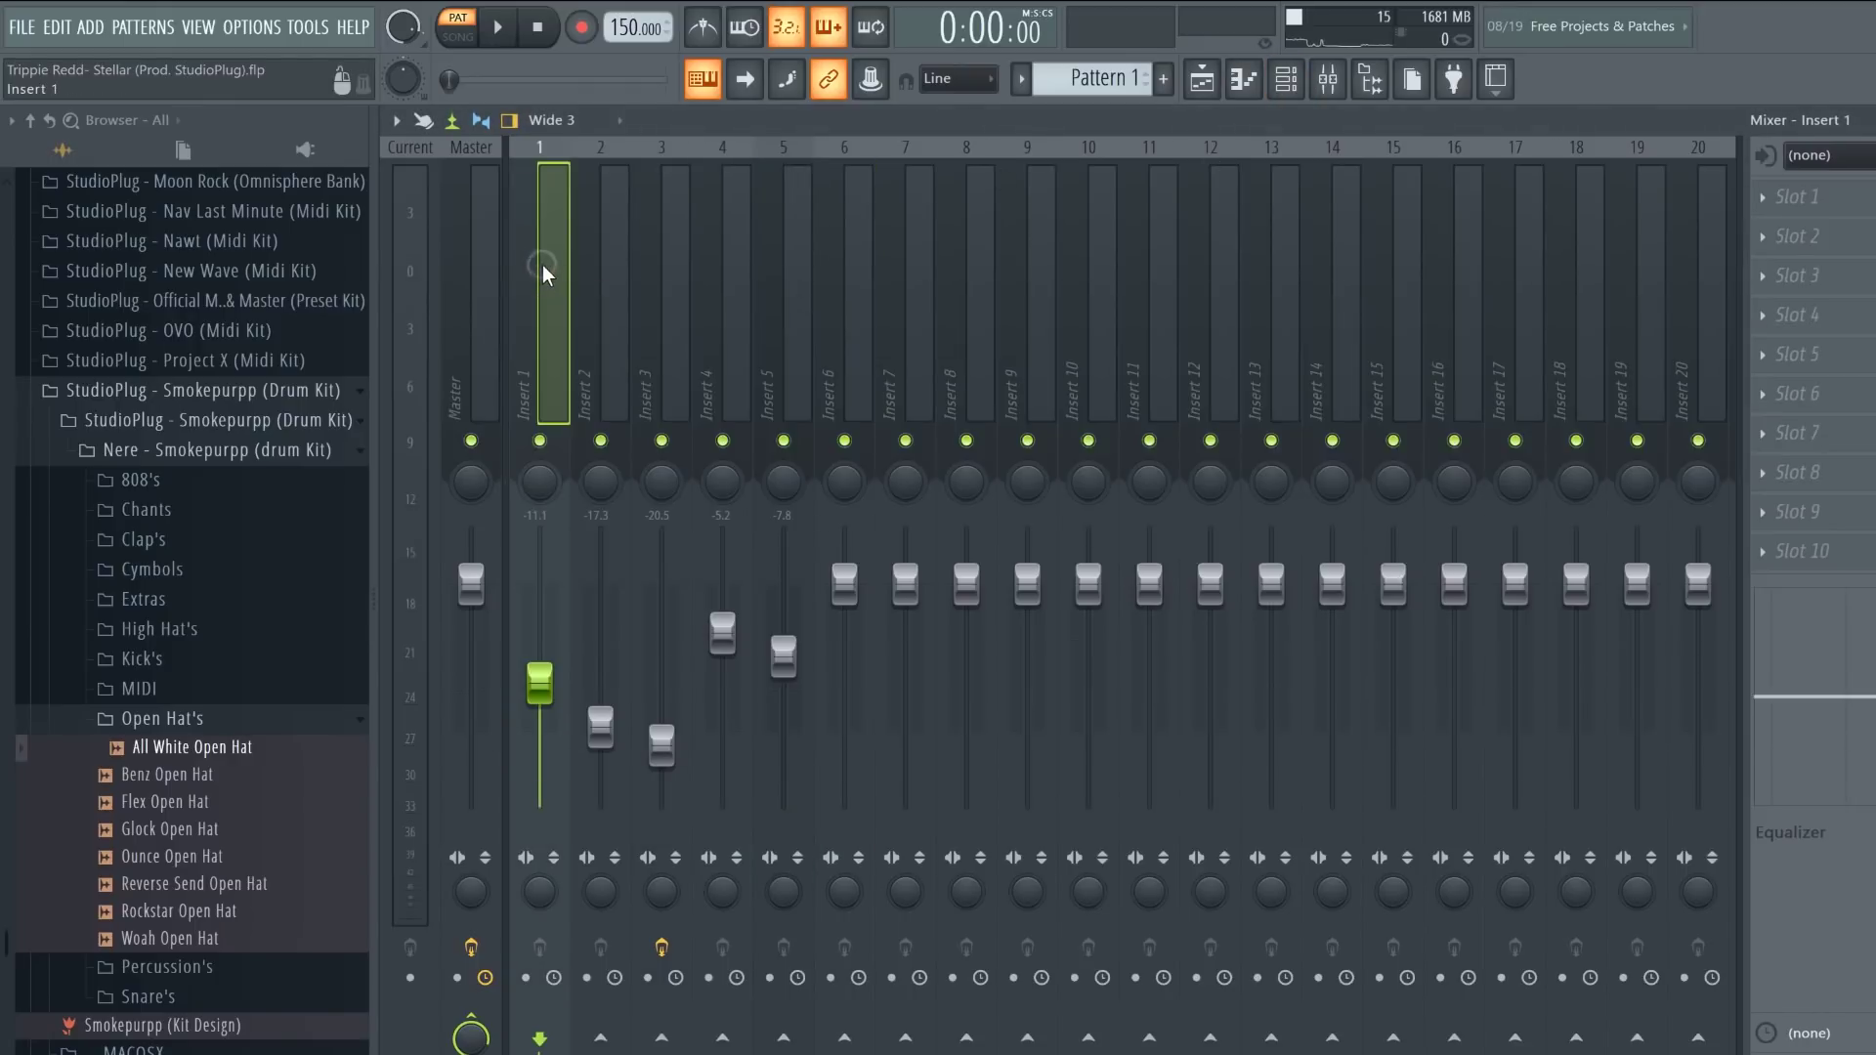
pyautogui.hotkey('ctrl', 'l')
pyautogui.press('space')
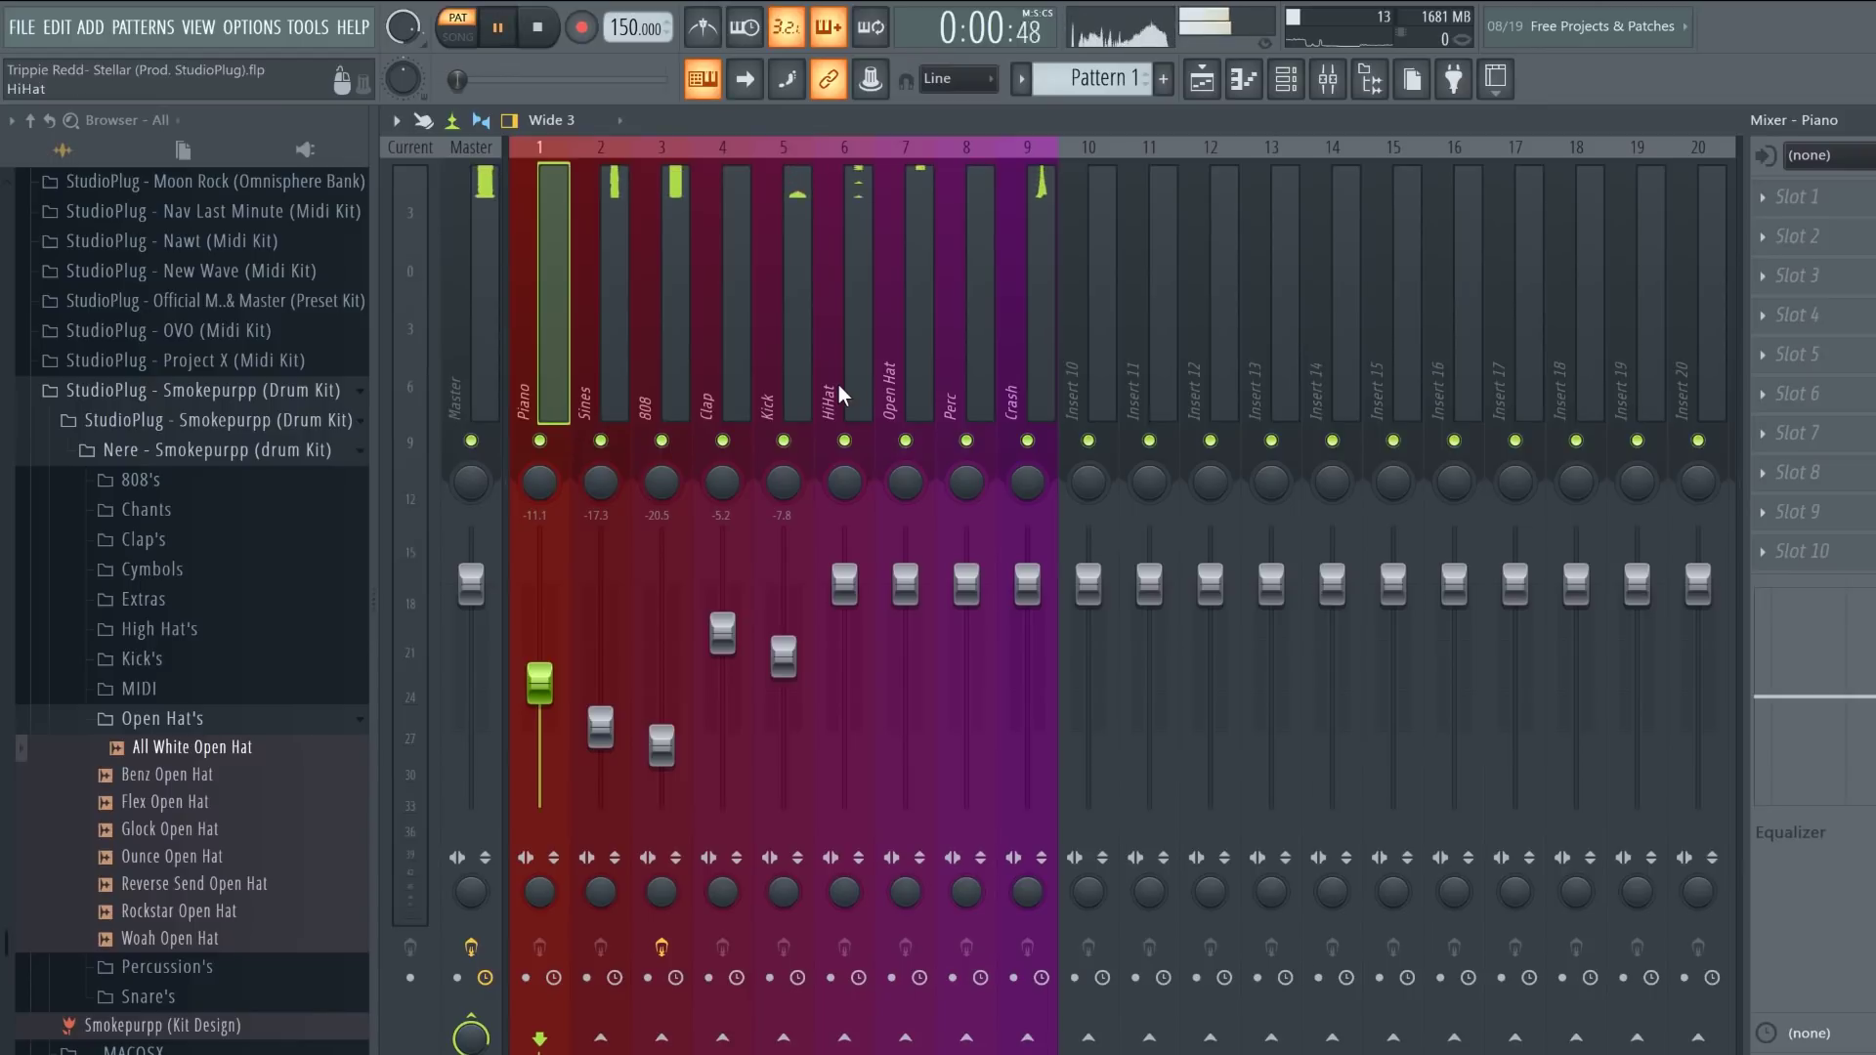
# Step: Lower the HiHat mixer track to about -20.4 dB while the pattern plays
pyautogui.click(862, 589)
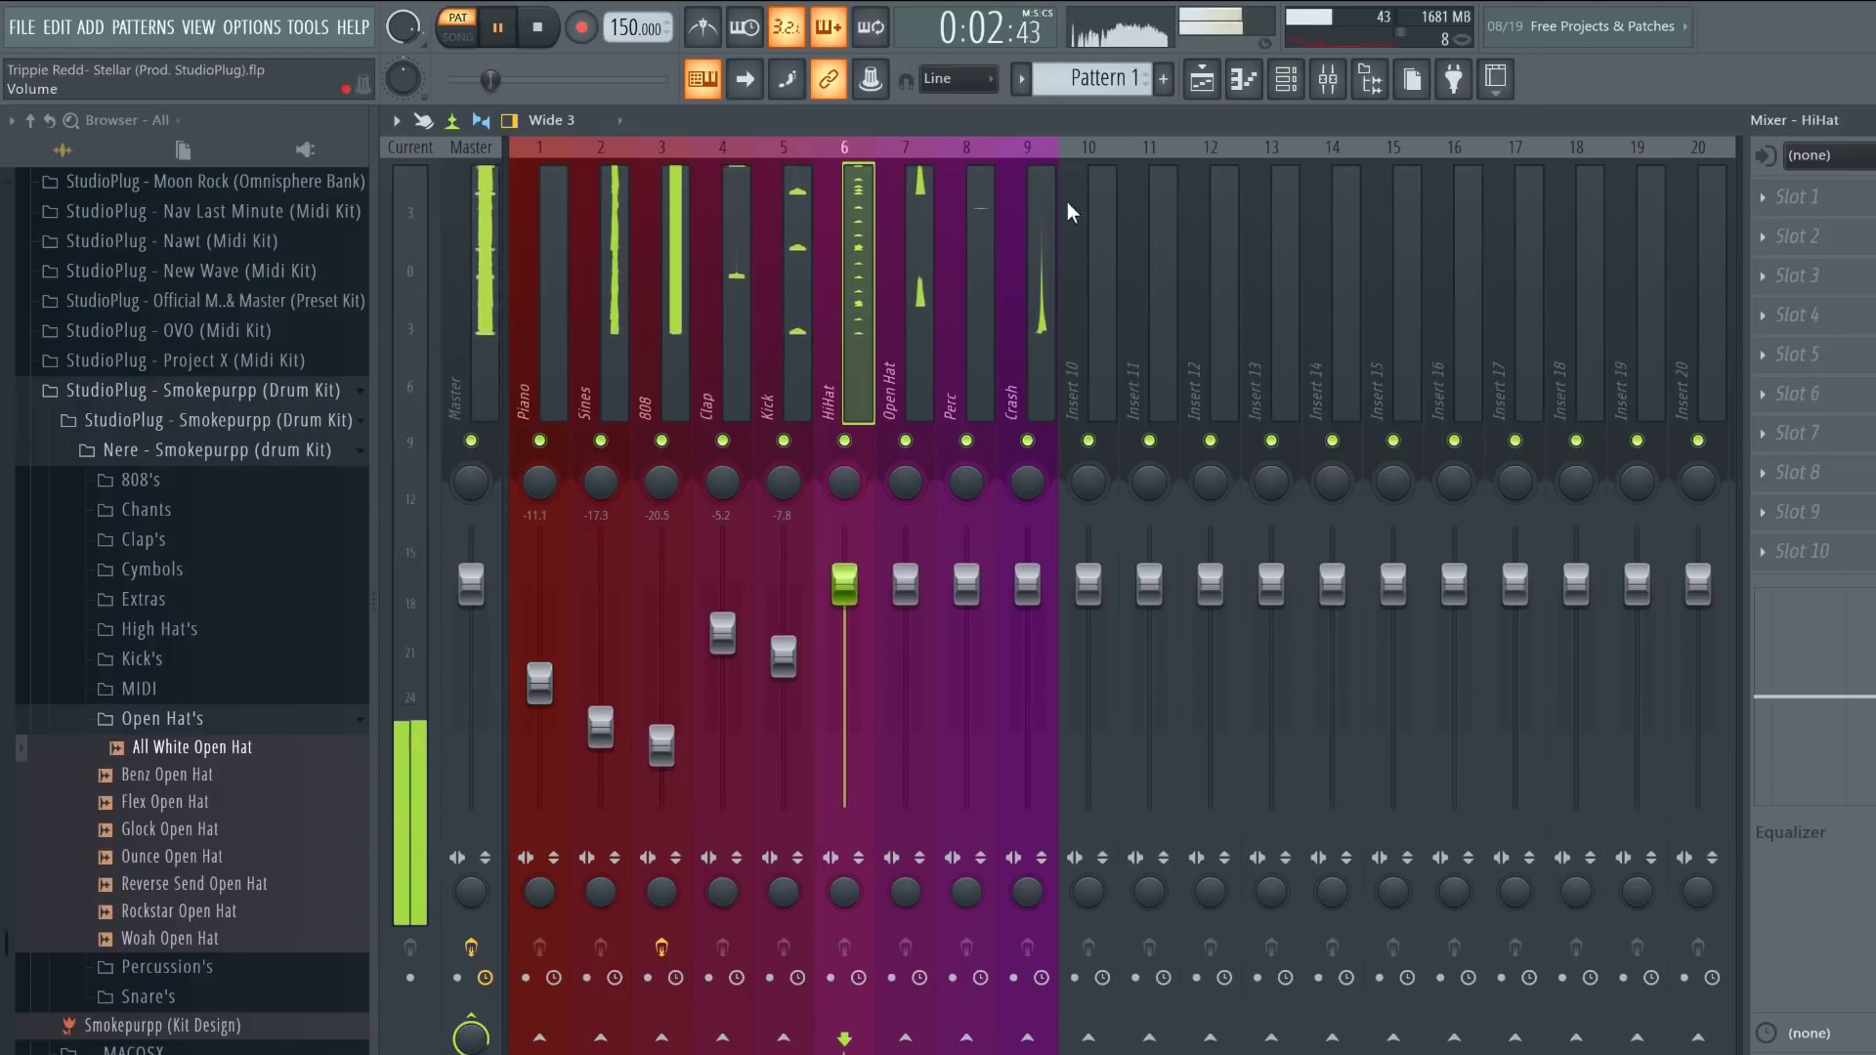
pyautogui.click(1286, 79)
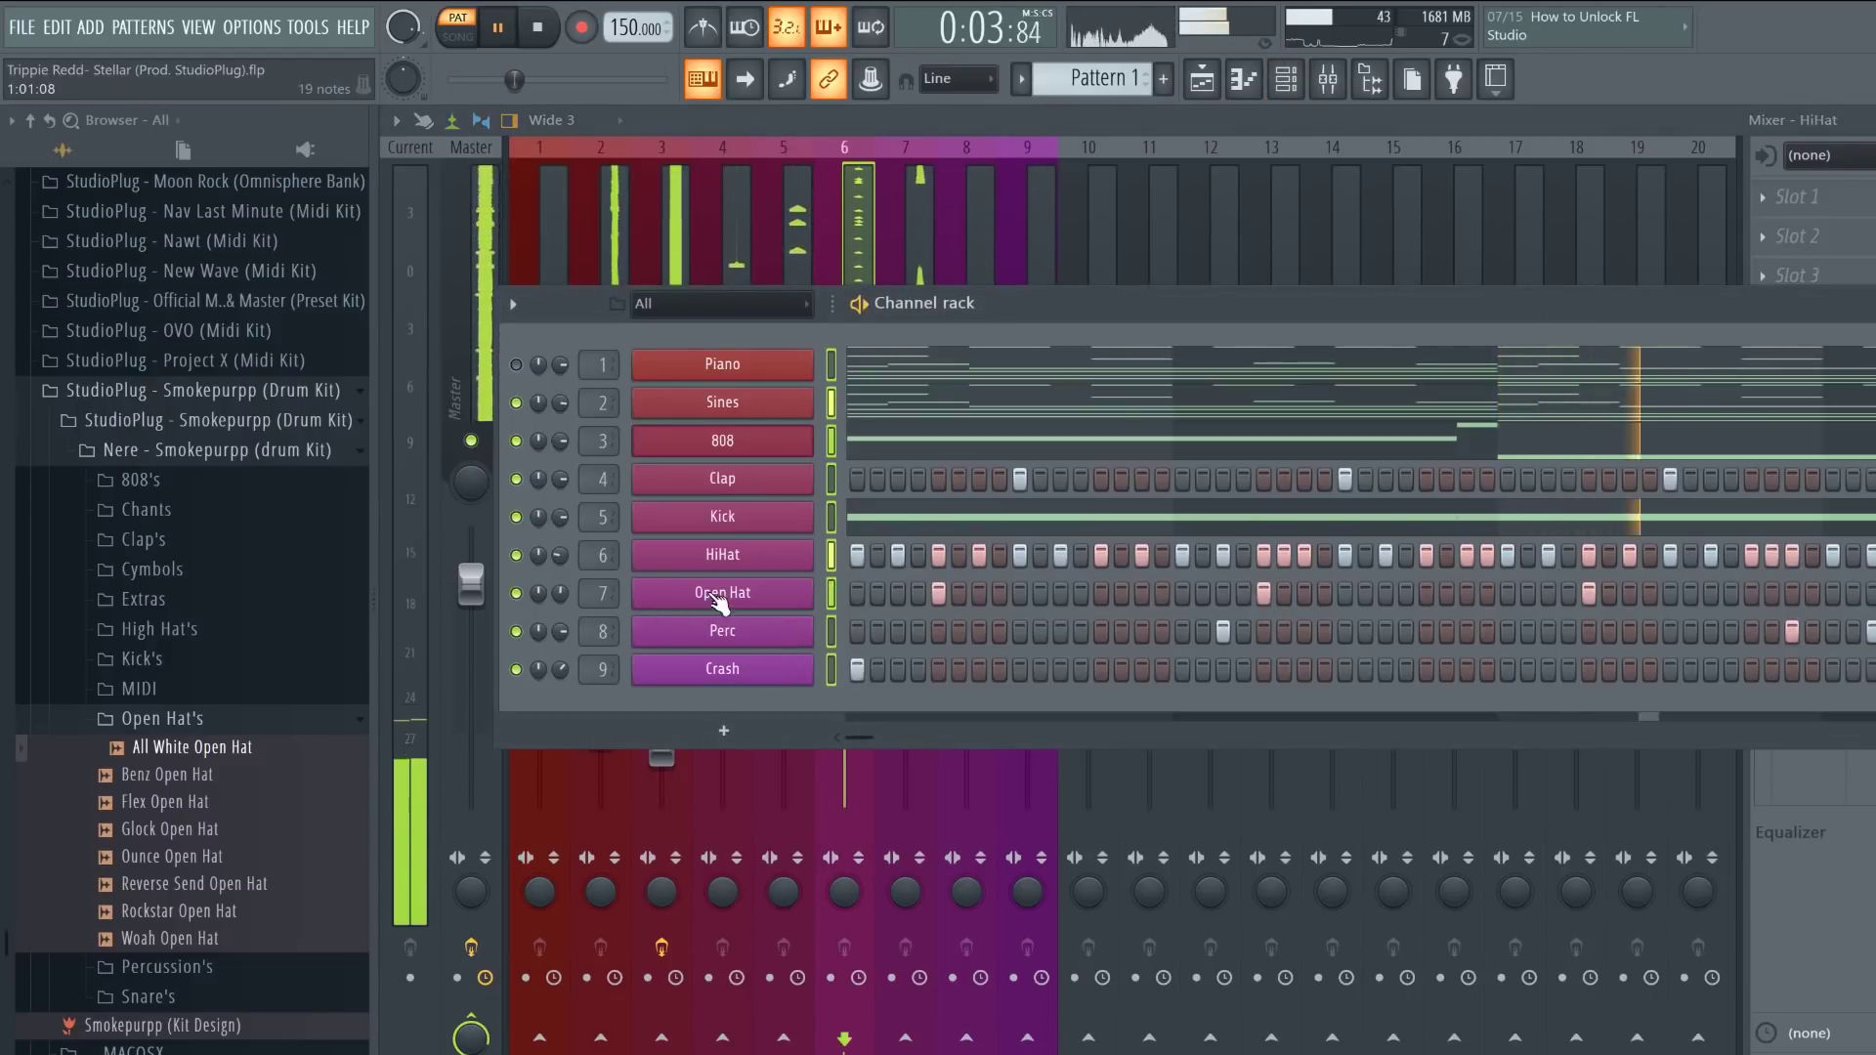
pyautogui.click(849, 272)
pyautogui.moveTo(850, 733); pyautogui.dragTo(845, 740)
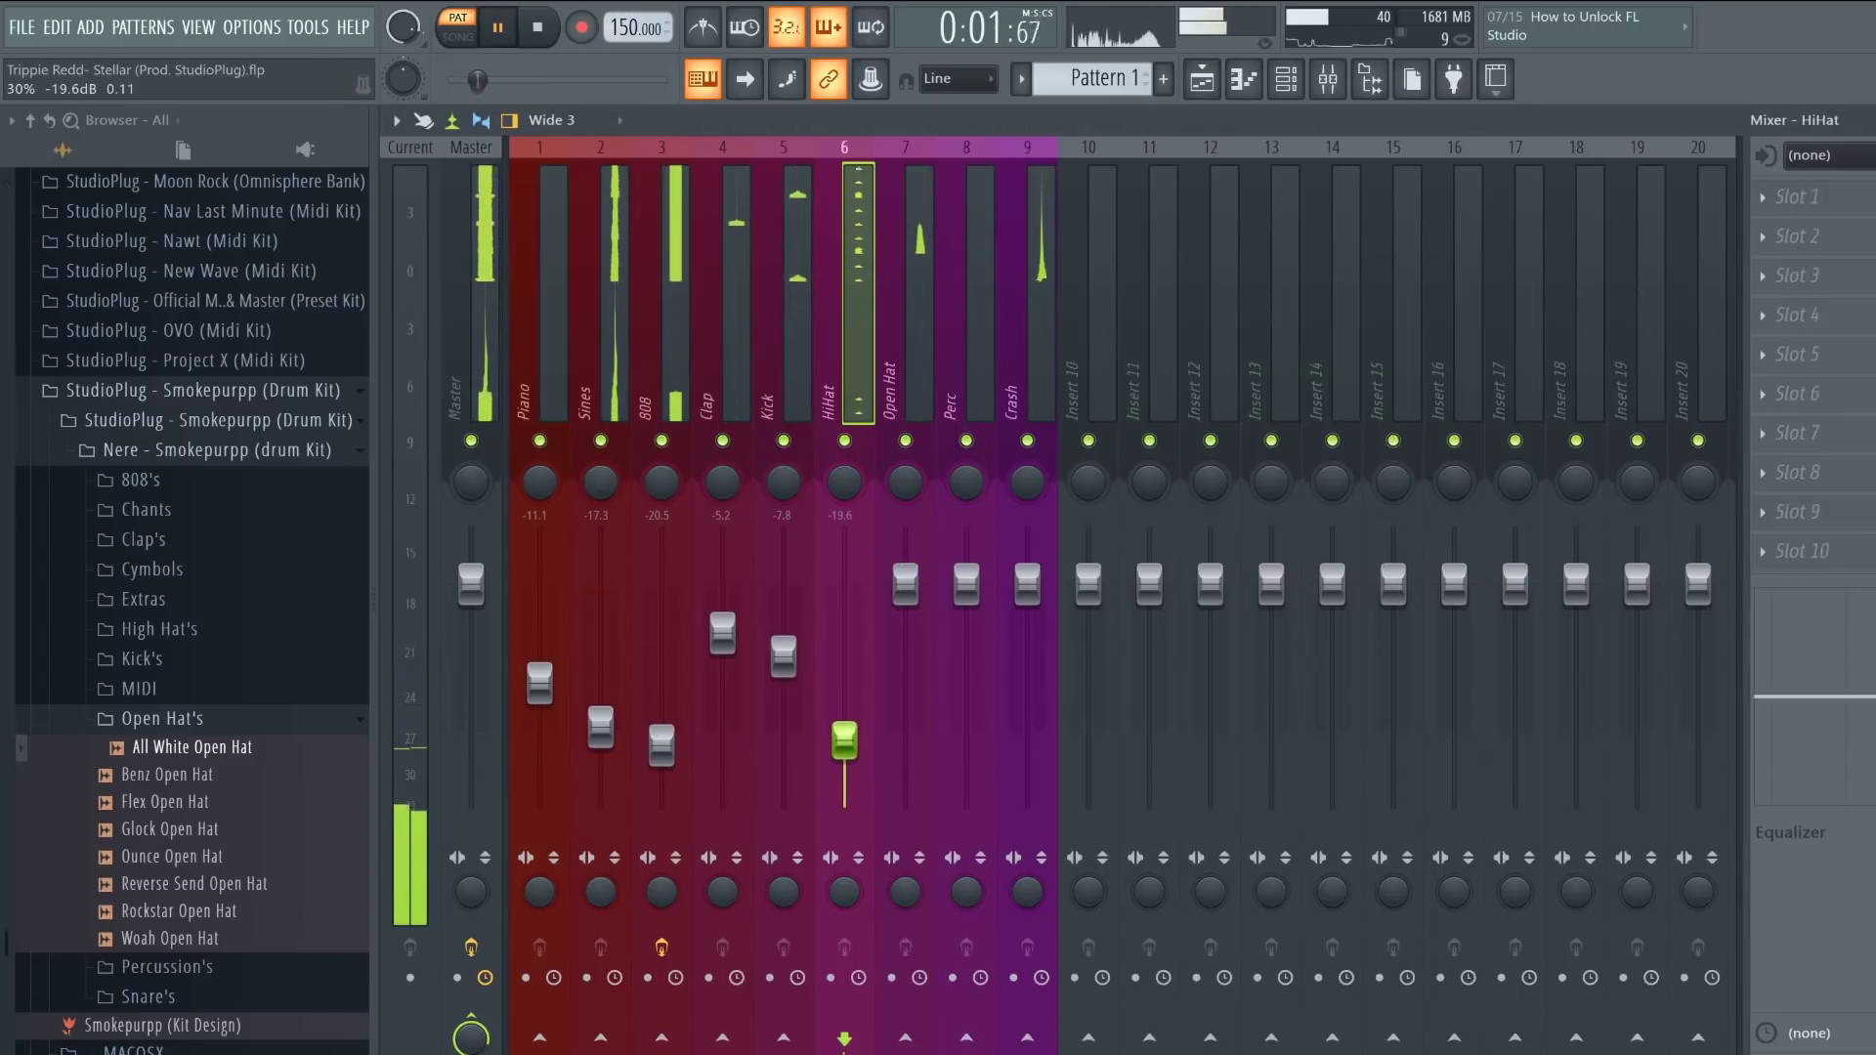
# Step: Lower the Open Hat mixer track to about -10.1 dB and the Crash track to about -9.5 dB
pyautogui.moveTo(906, 583); pyautogui.dragTo(904, 684)
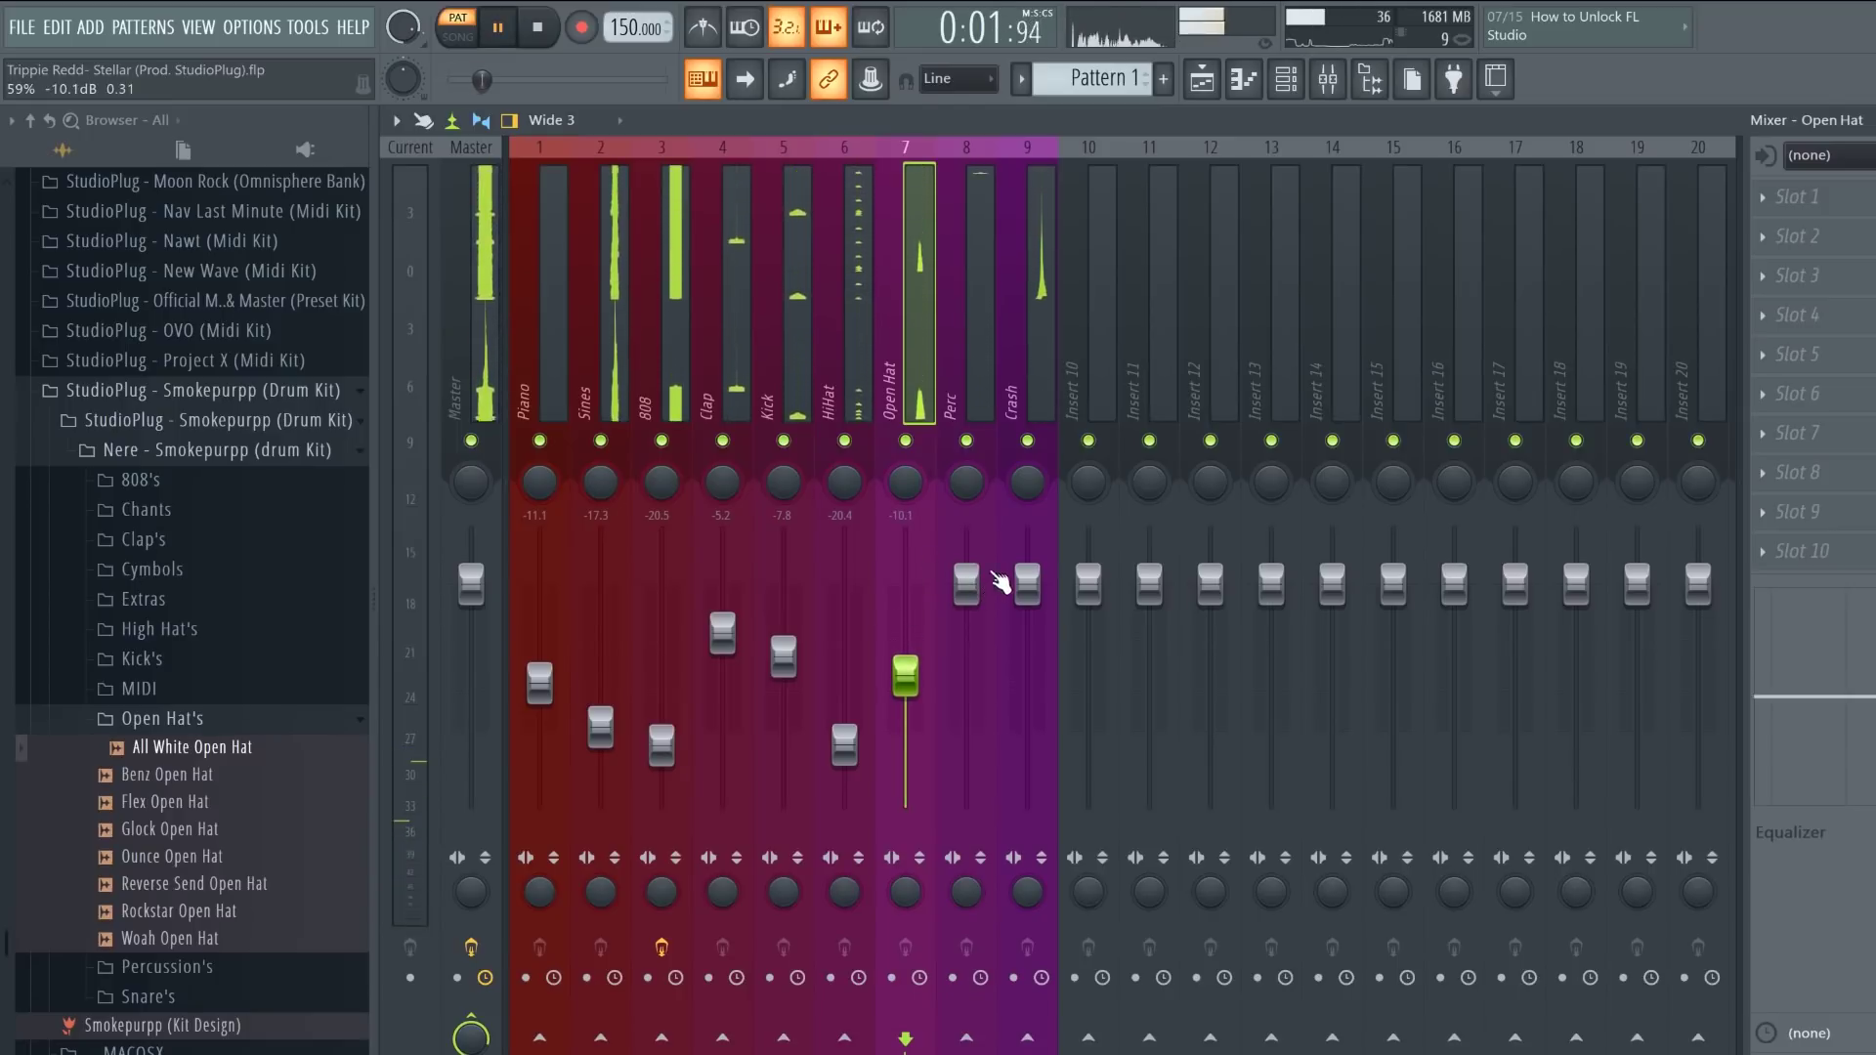
pyautogui.moveTo(1027, 584); pyautogui.dragTo(1028, 670)
pyautogui.press('space')
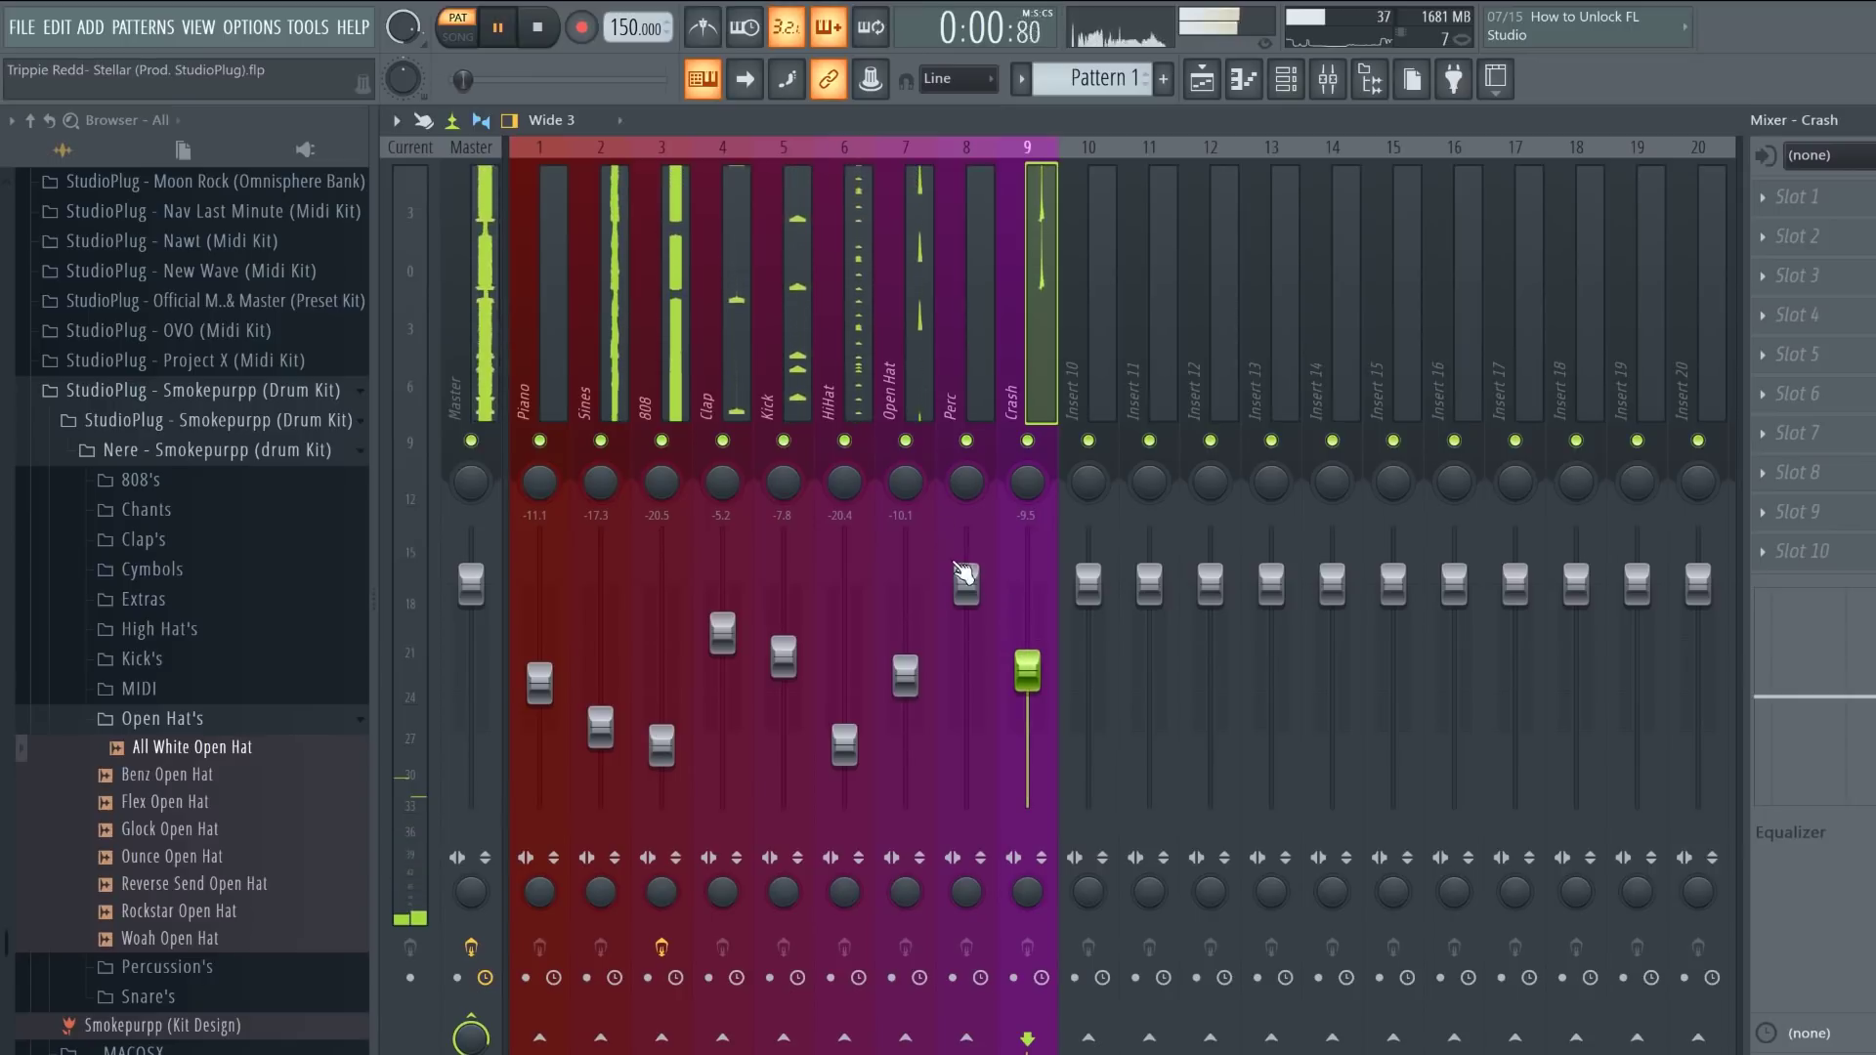
# Step: Set the mixer levels to about -2.2 dB for Perc, -10.2 dB for Open Hat and -8.4 dB for Clap
pyautogui.moveTo(970, 591); pyautogui.dragTo(968, 614)
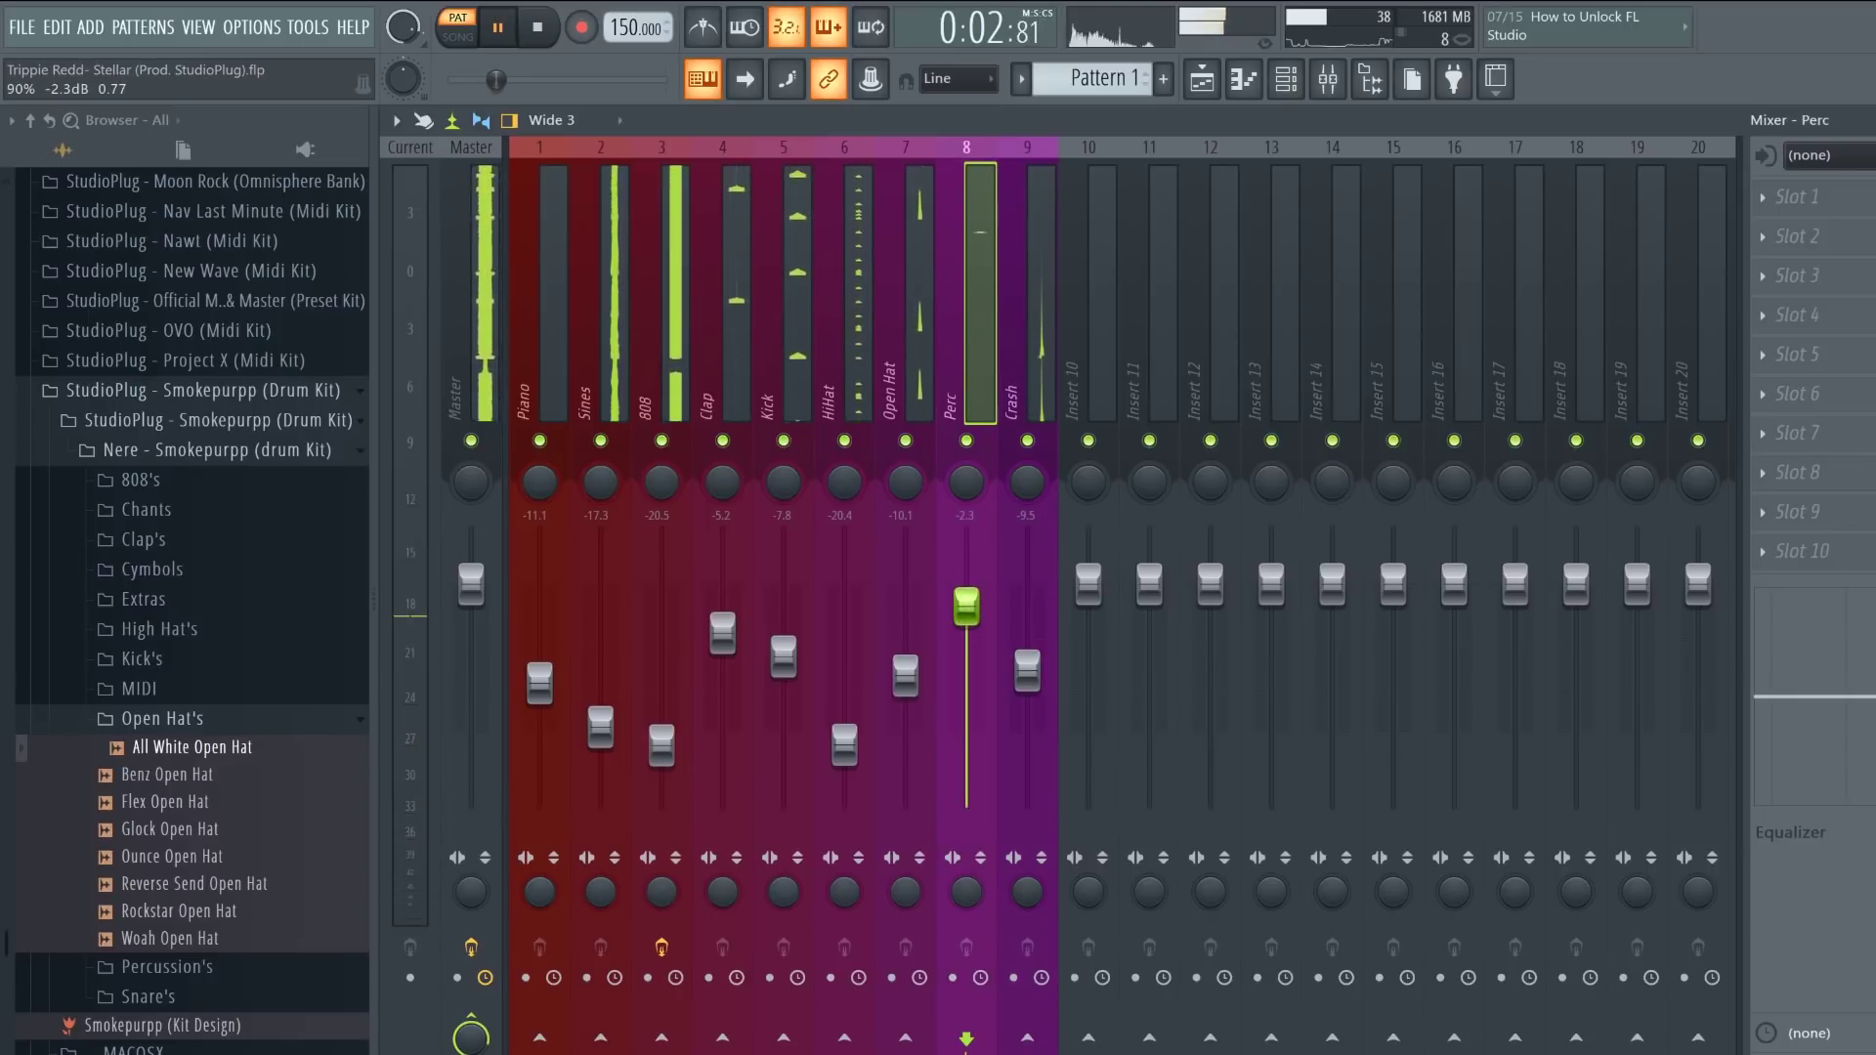
pyautogui.click(906, 679)
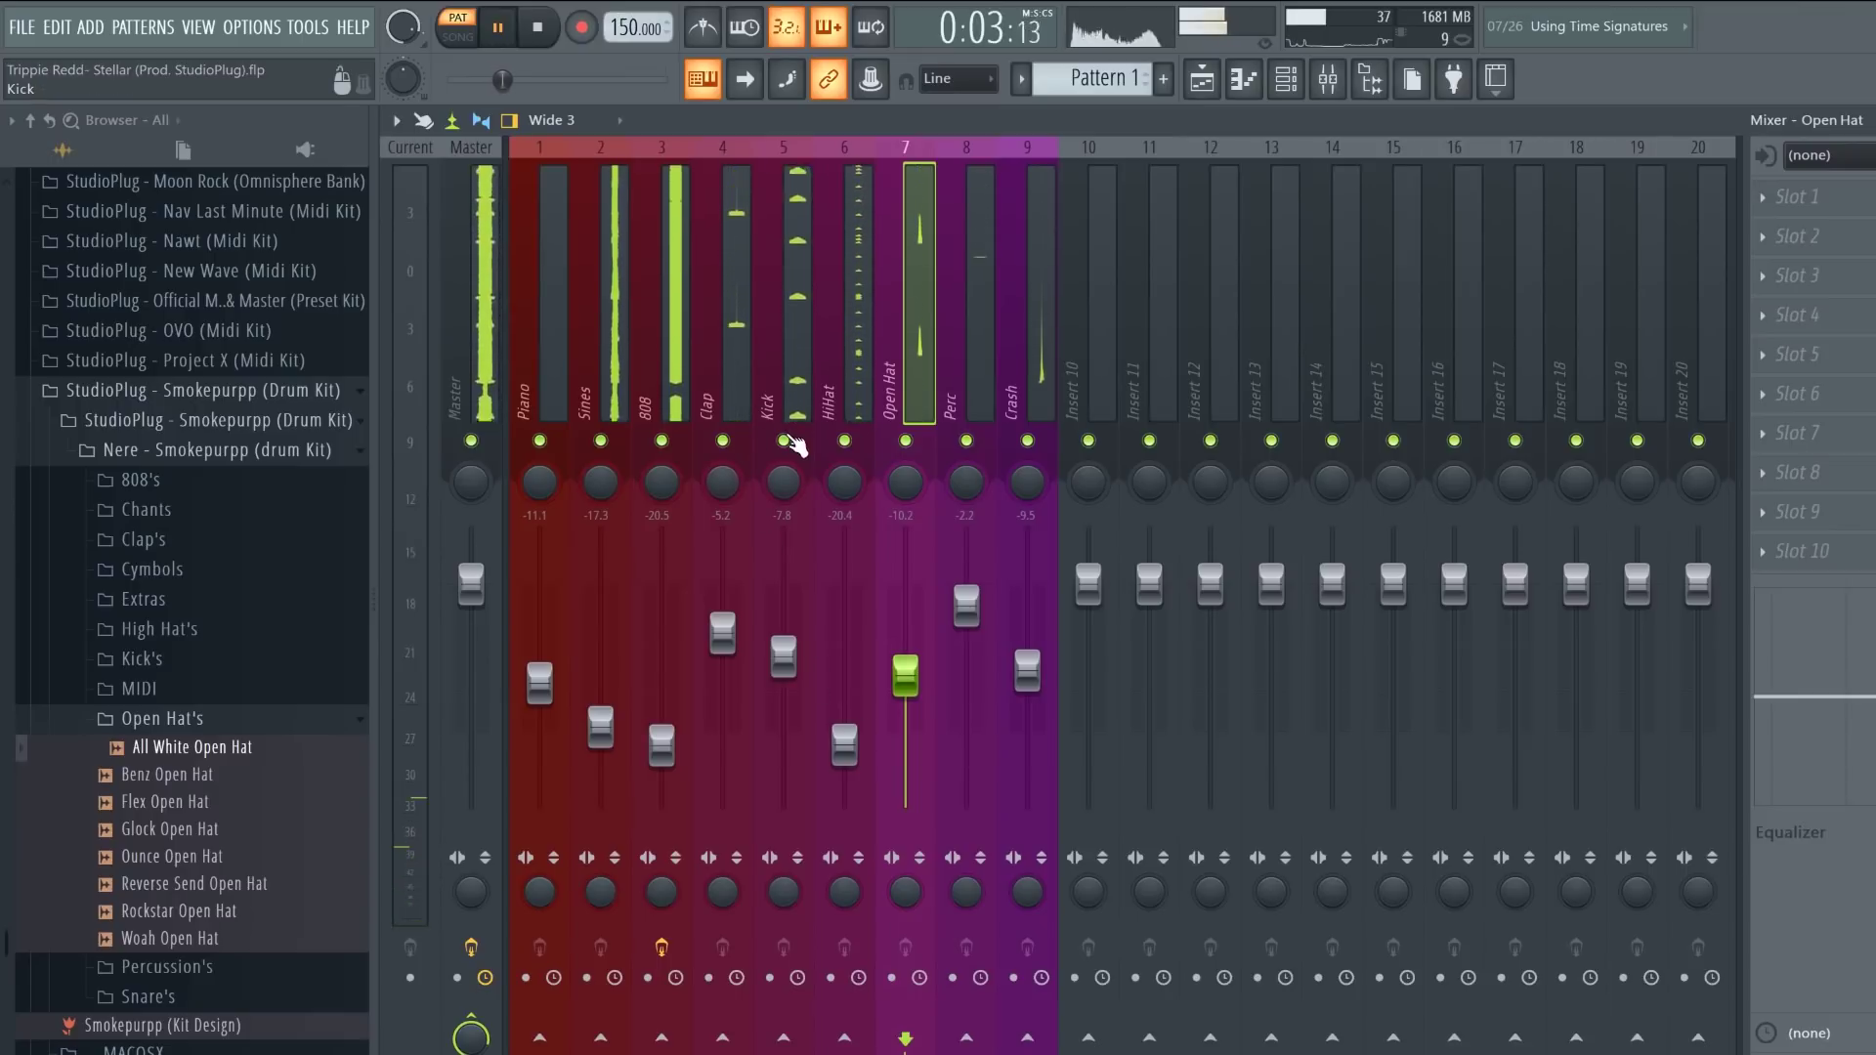
pyautogui.click(792, 401)
pyautogui.click(738, 405)
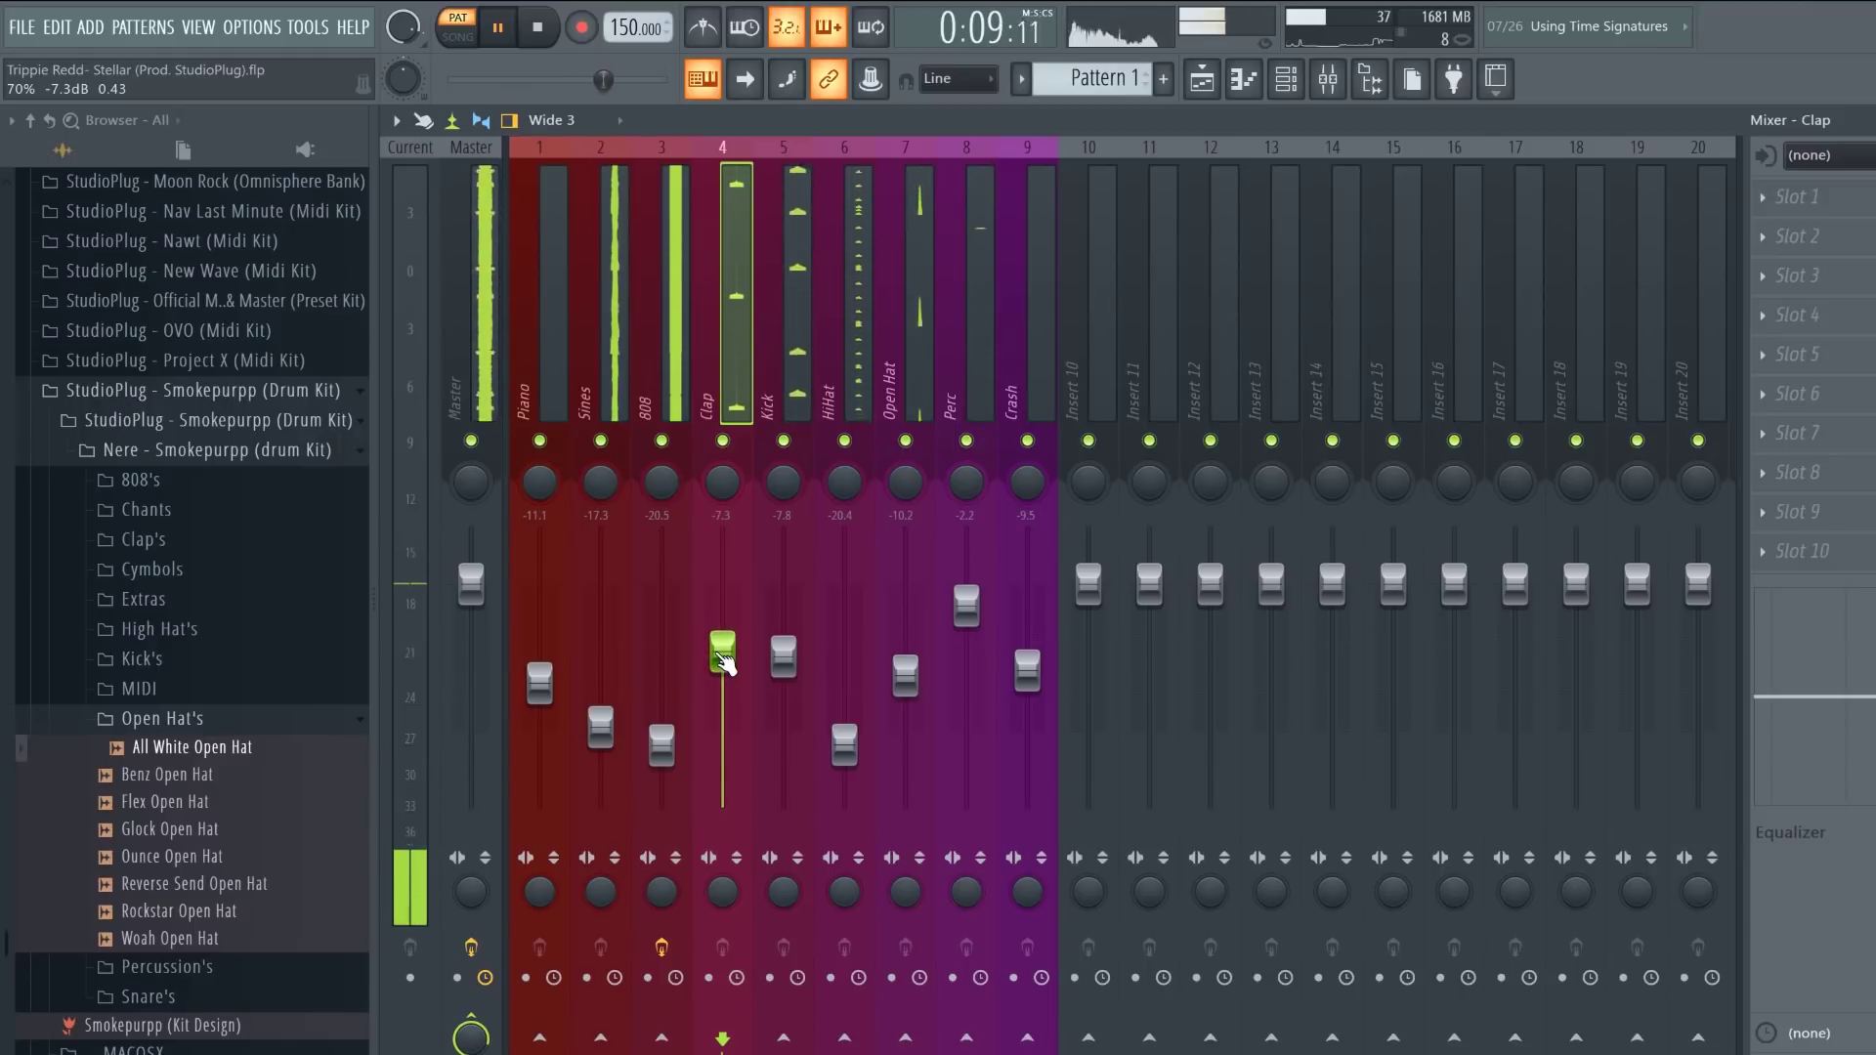
# Step: Normalize the Perc channel's sample and lower its mixer track to about -4.5 dB during playback
pyautogui.click(960, 409)
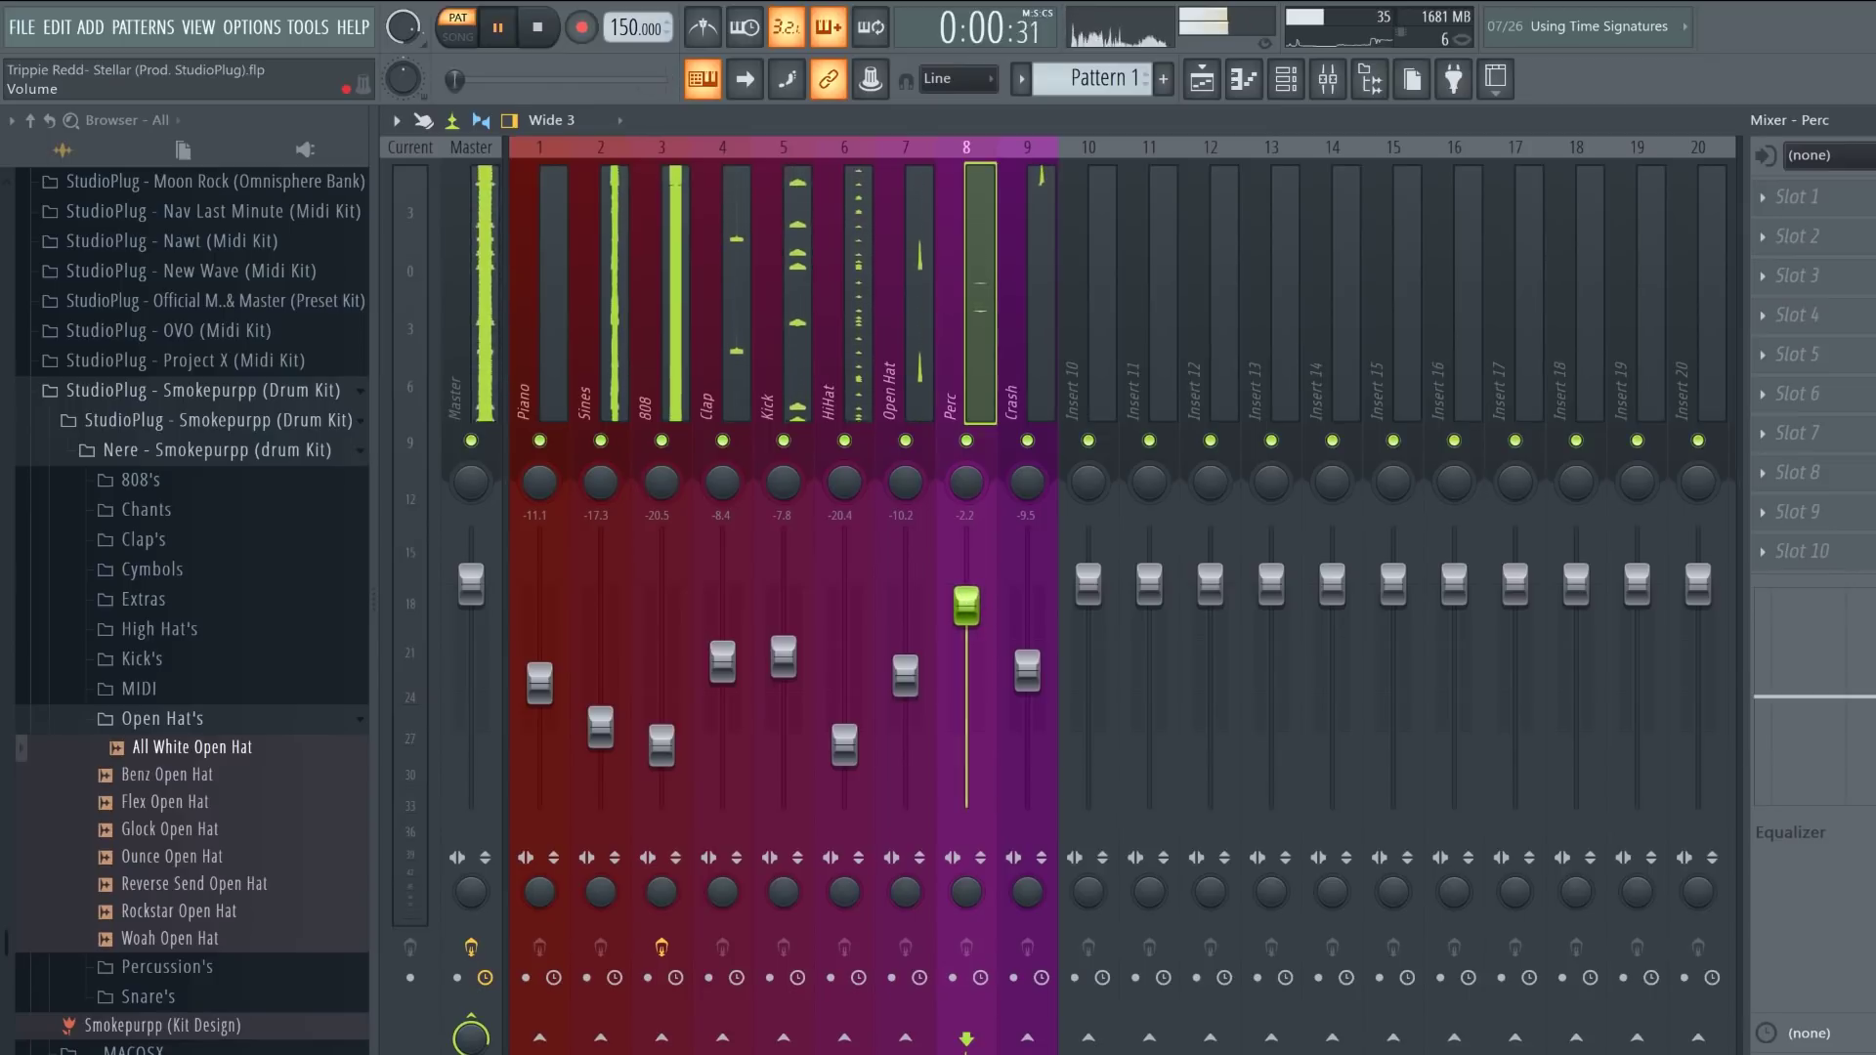
pyautogui.click(1308, 90)
pyautogui.press('space')
pyautogui.click(802, 632)
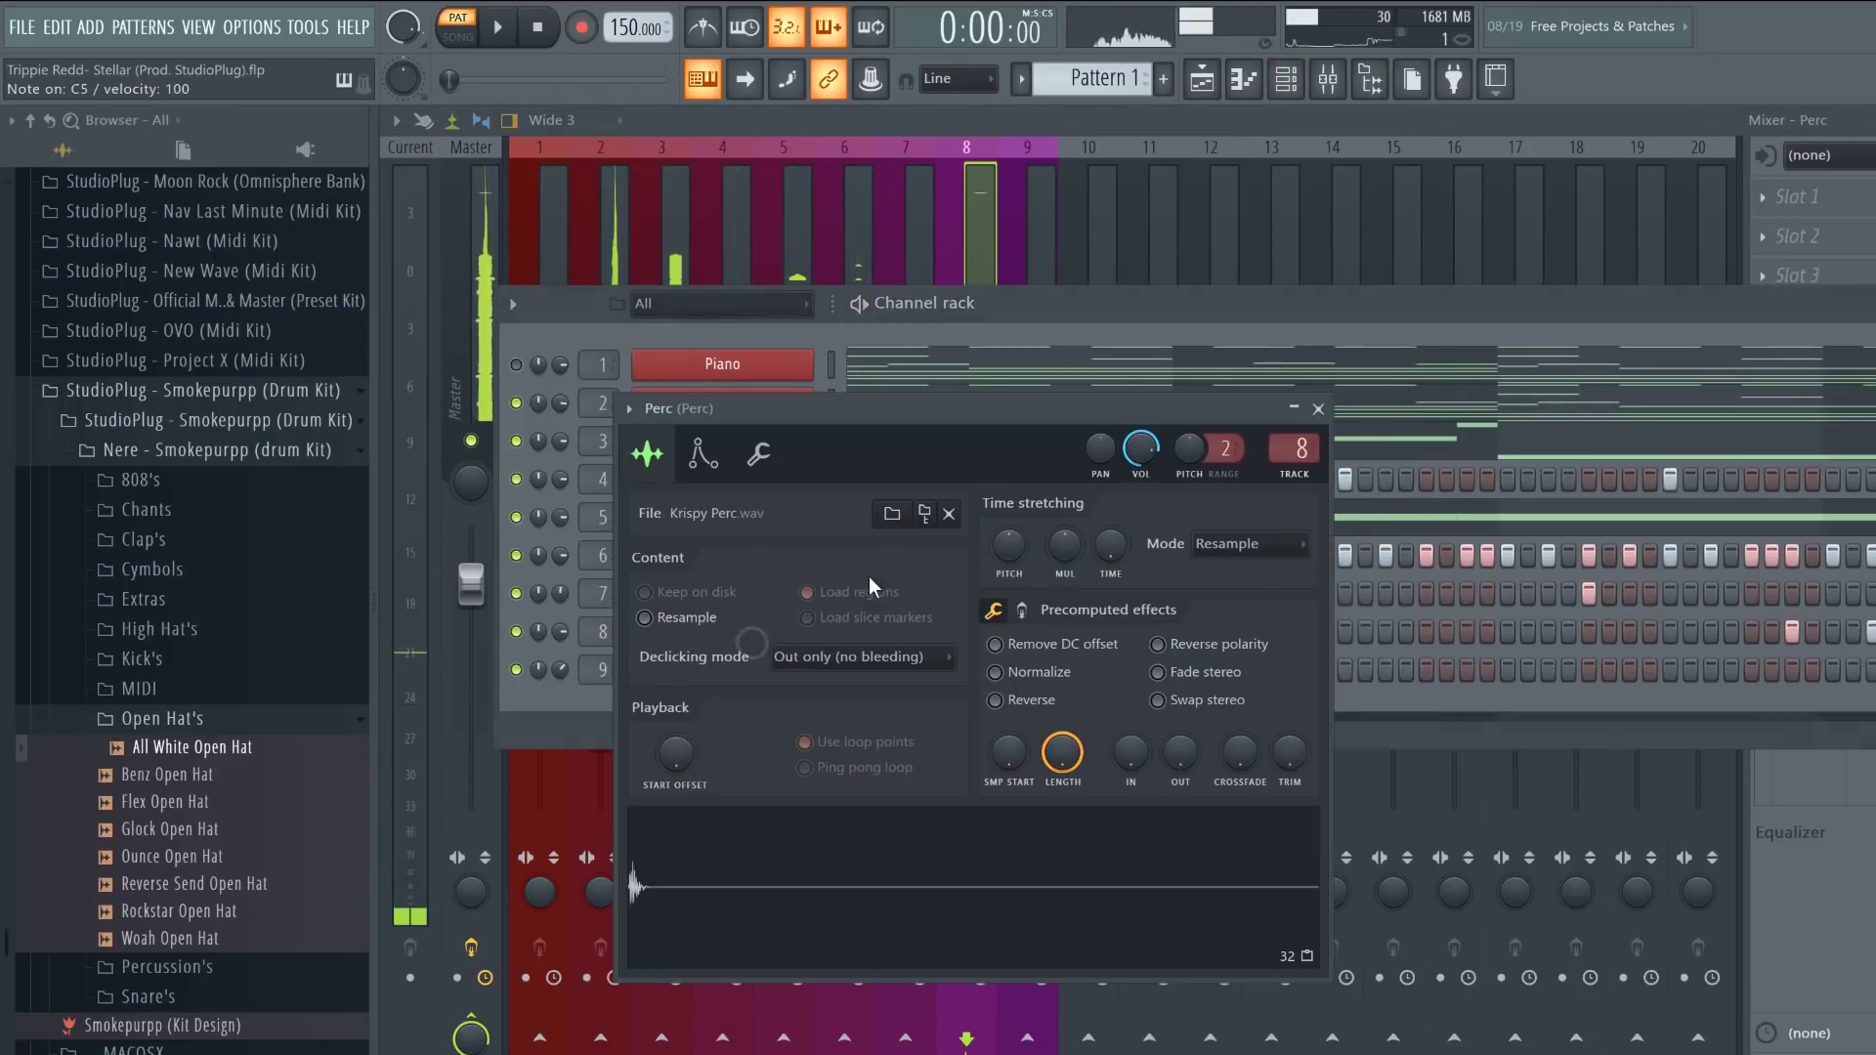
pyautogui.click(995, 645)
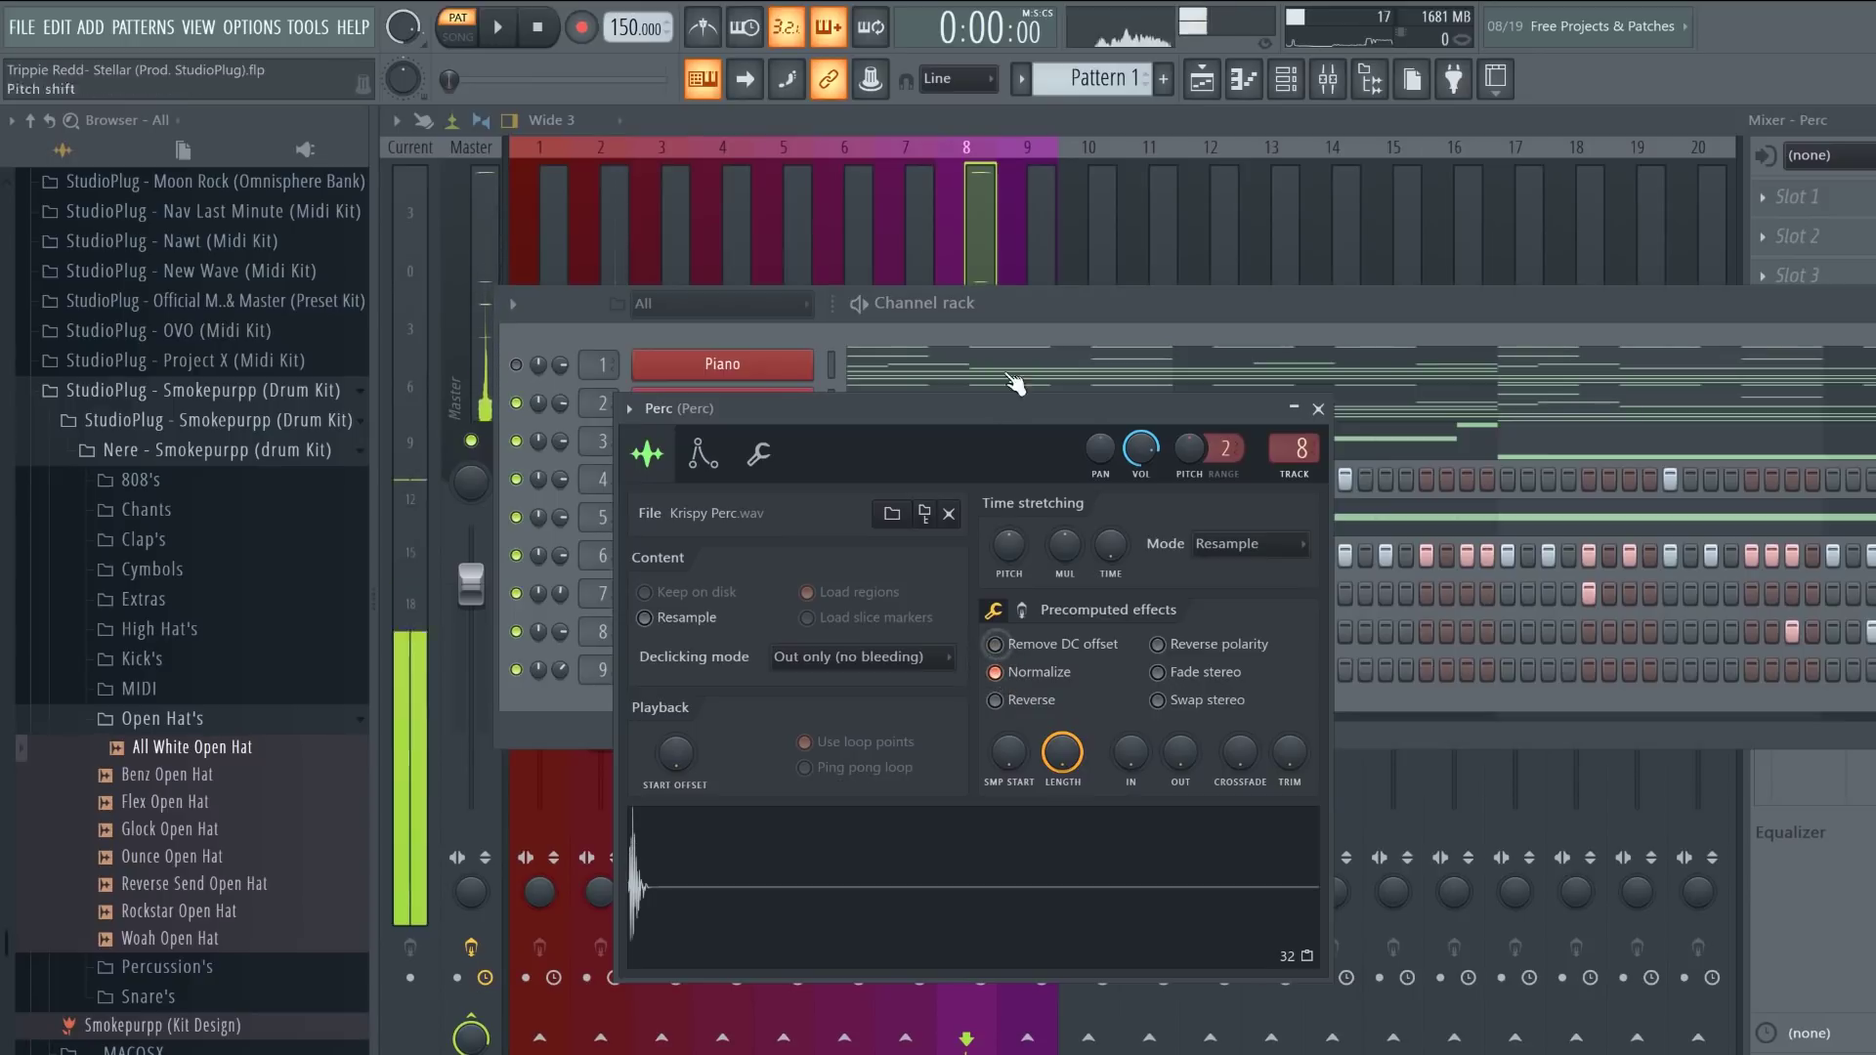
pyautogui.click(970, 252)
pyautogui.press('space')
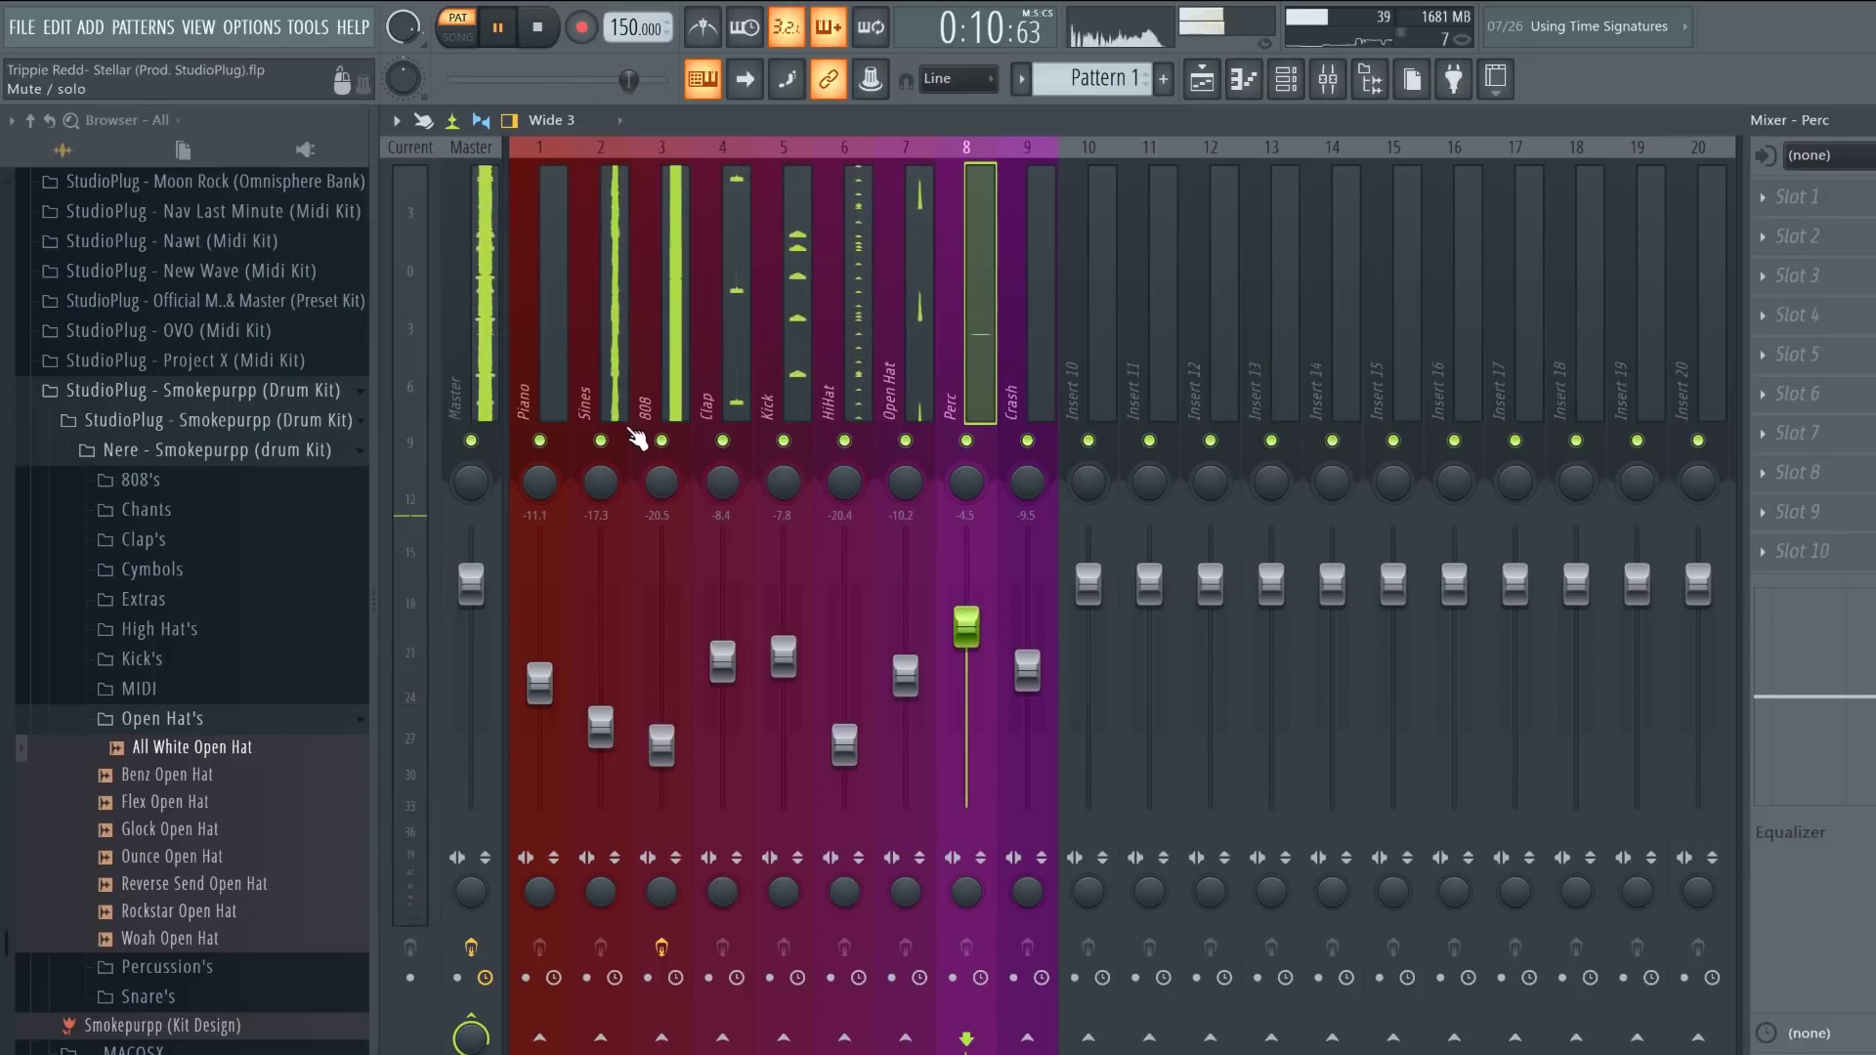
# Step: Lower the Sines mixer track to about -17.8 dB
pyautogui.click(550, 406)
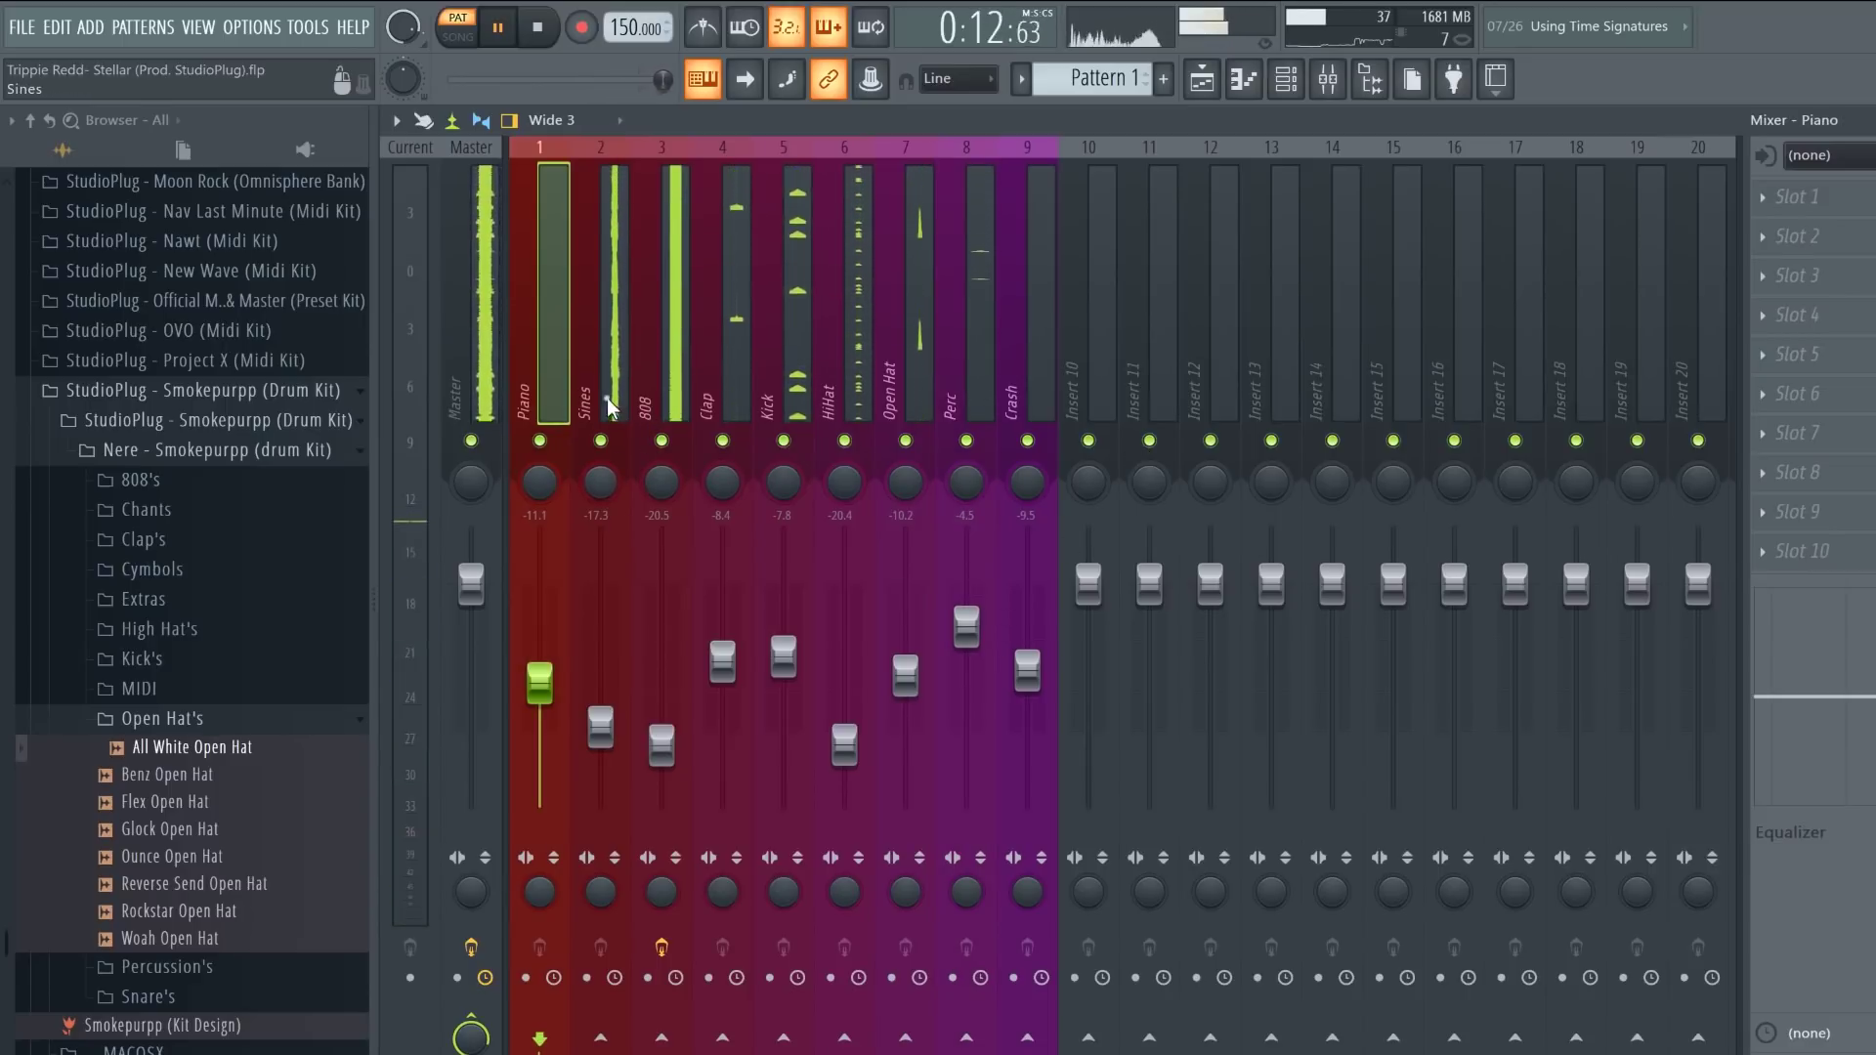
pyautogui.click(607, 405)
pyautogui.moveTo(587, 740); pyautogui.dragTo(579, 743)
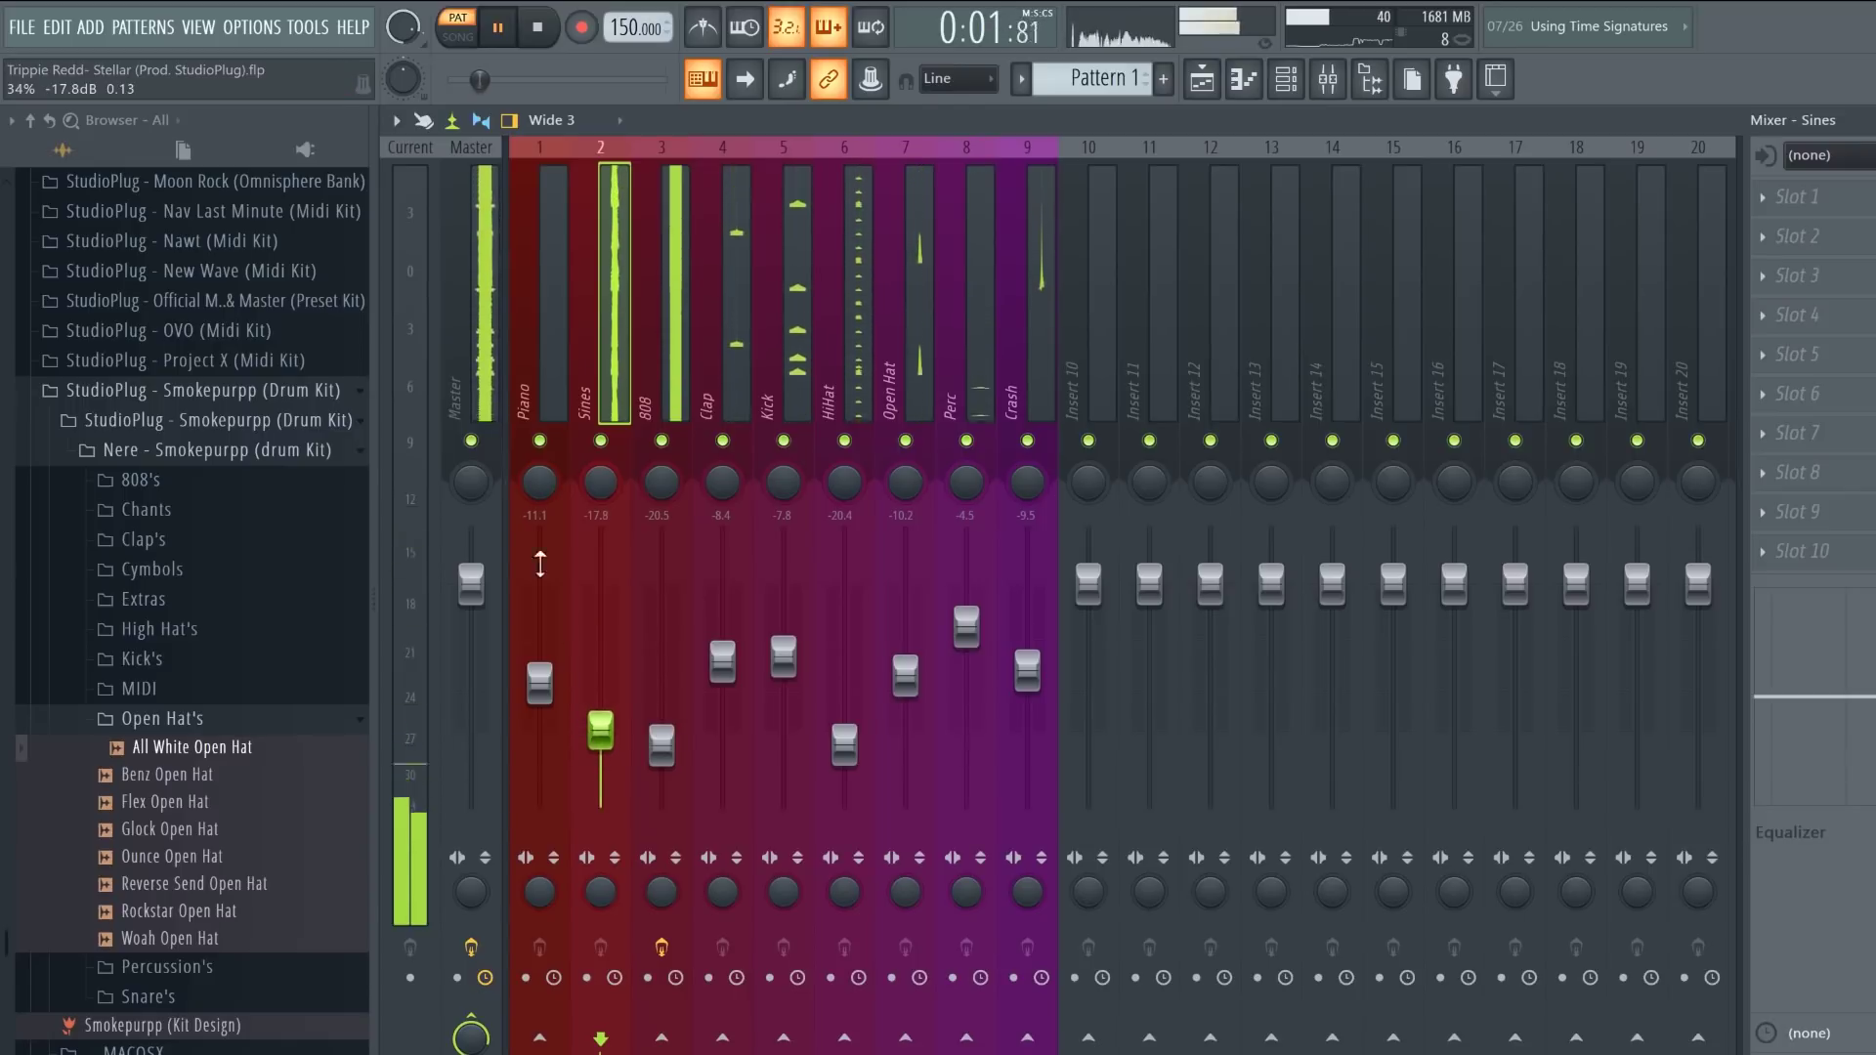
# Step: Load the StudioPlug Official Master preset on the Master track and play the pattern
pyautogui.rightClick(471, 403)
pyautogui.press('space')
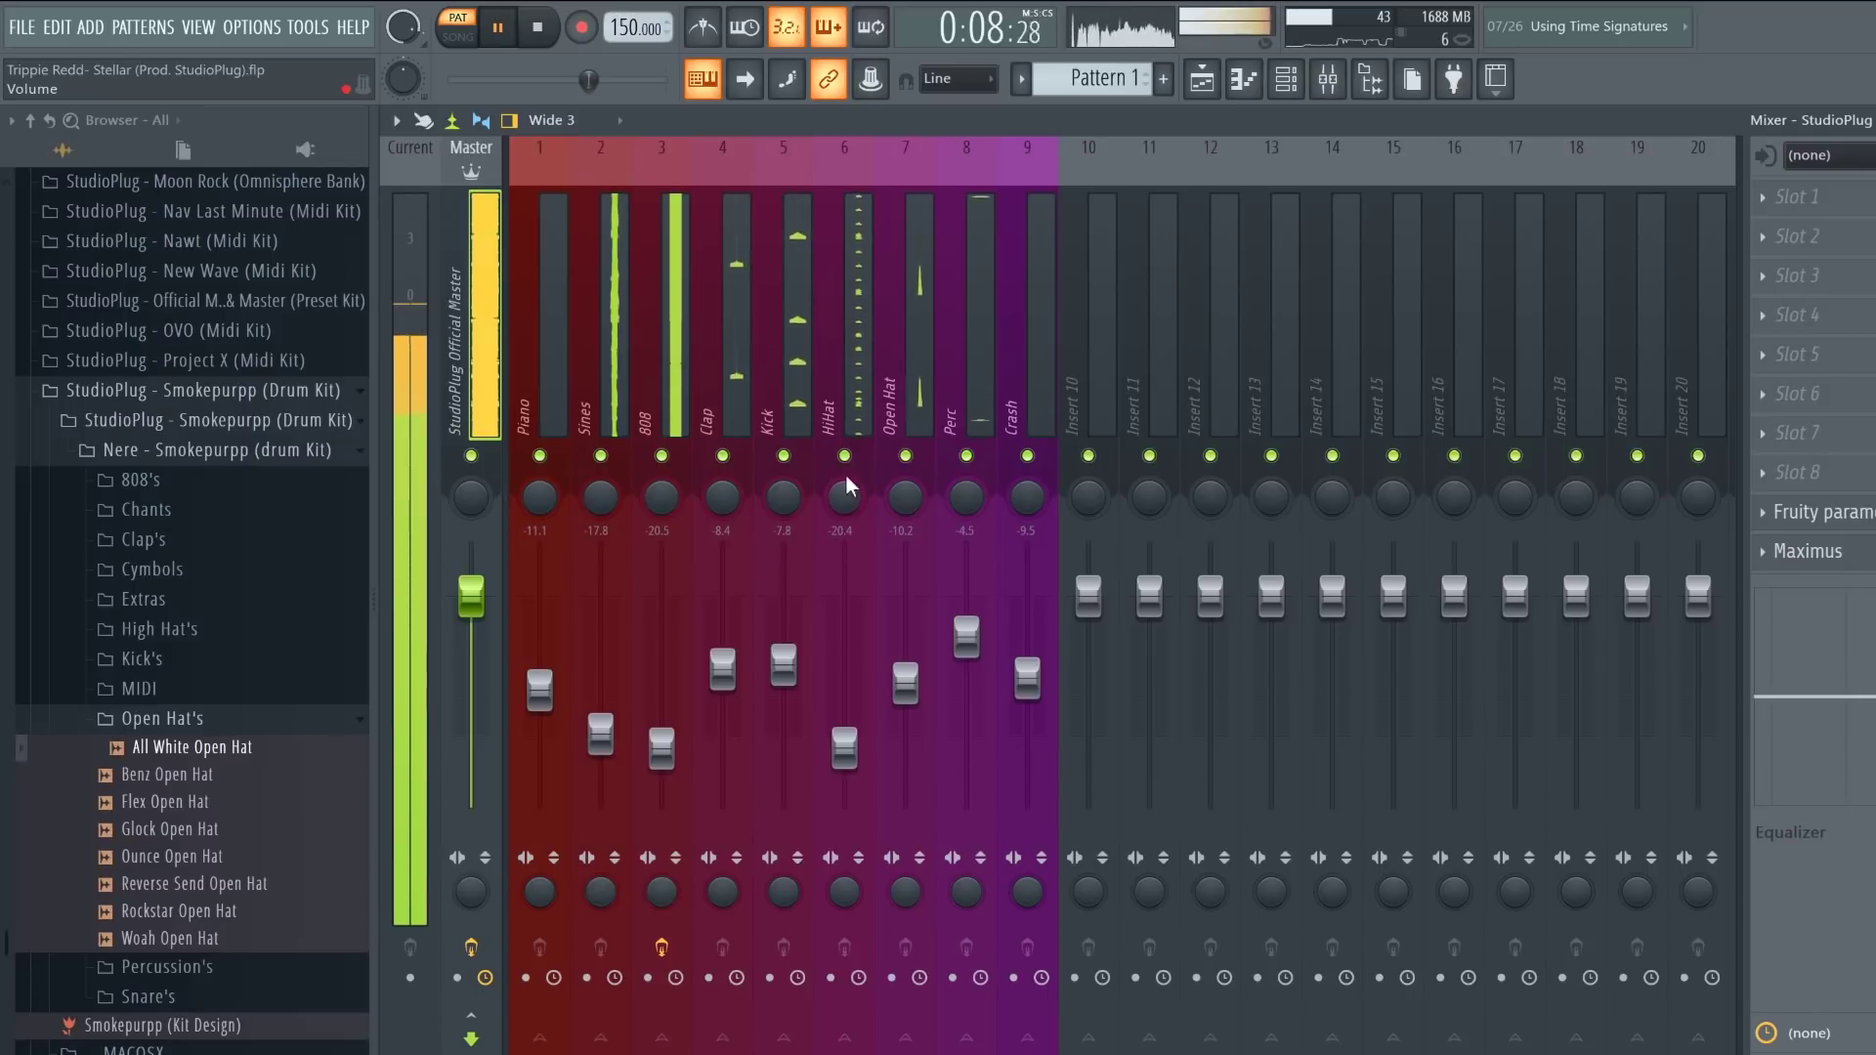
# Step: Mute the HiHat mixer track and set the Clap track to about -8.5 dB
pyautogui.click(750, 424)
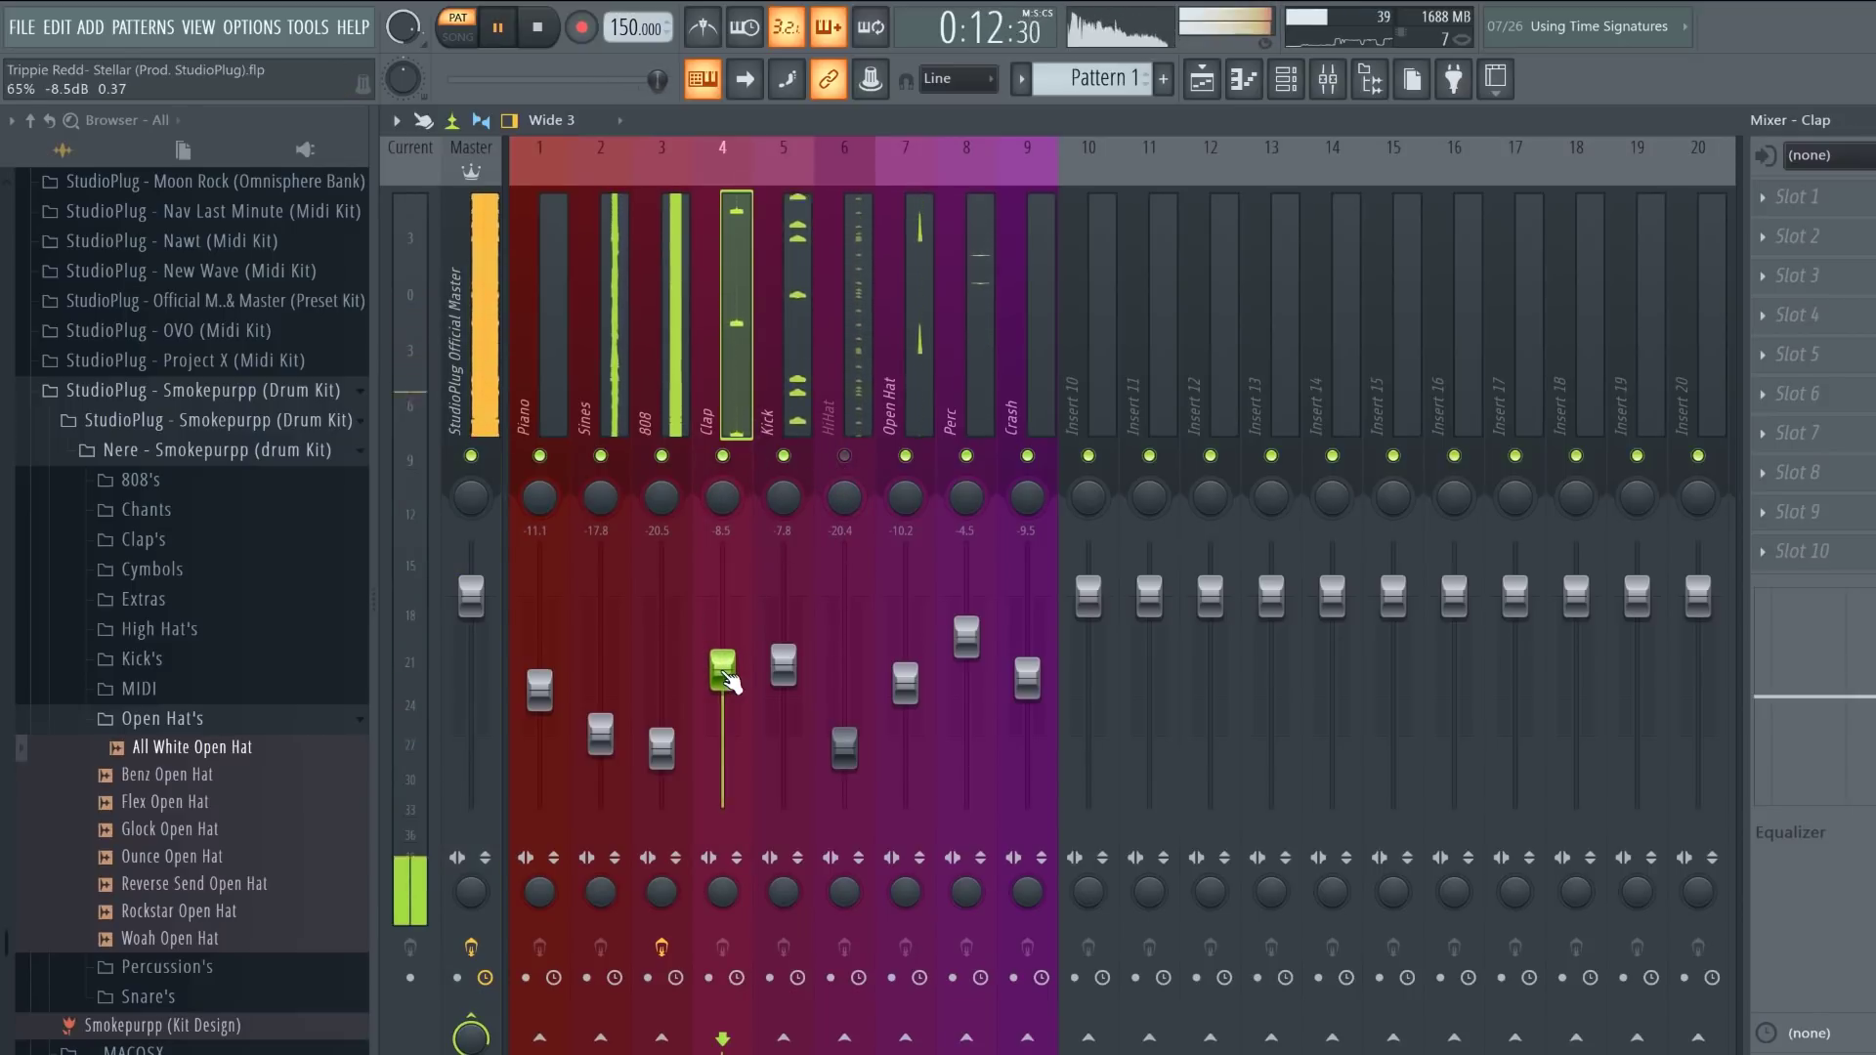
pyautogui.click(919, 419)
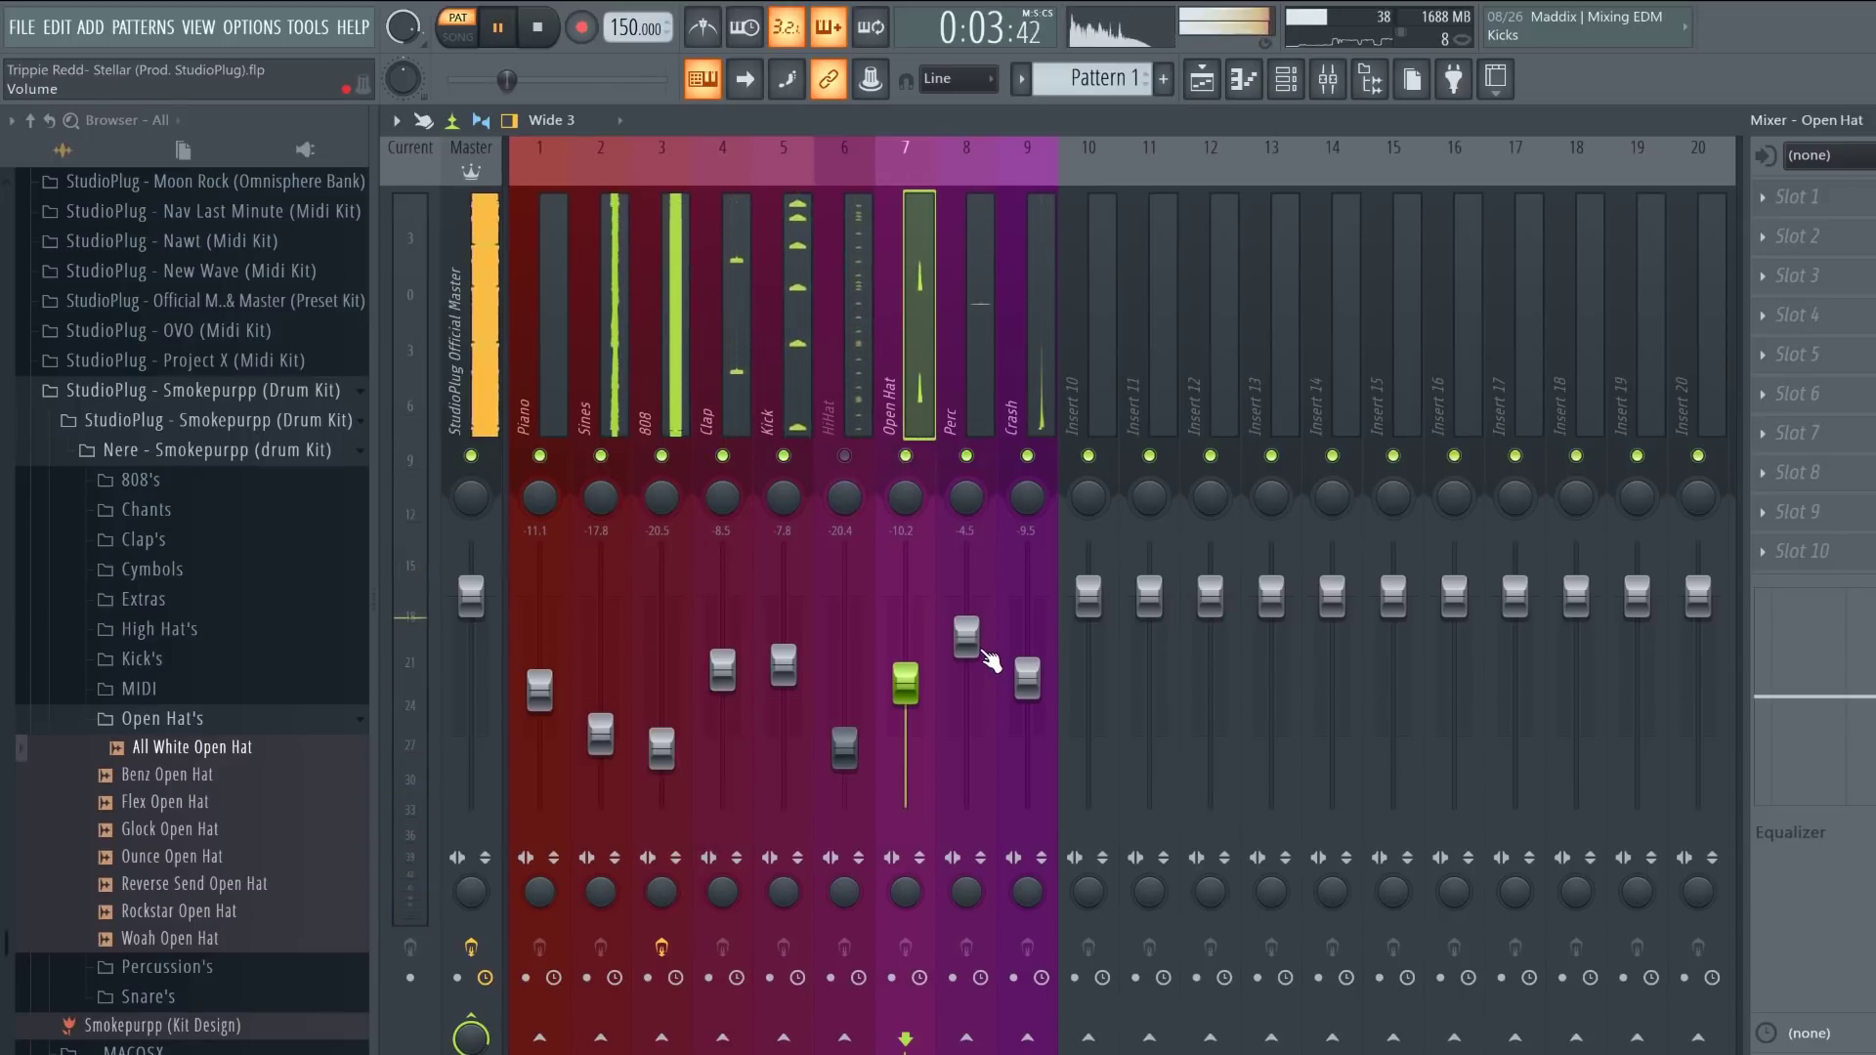
# Step: Open the Perc channel's miscellaneous settings with its root-note keyboard, and stop playback
pyautogui.click(983, 397)
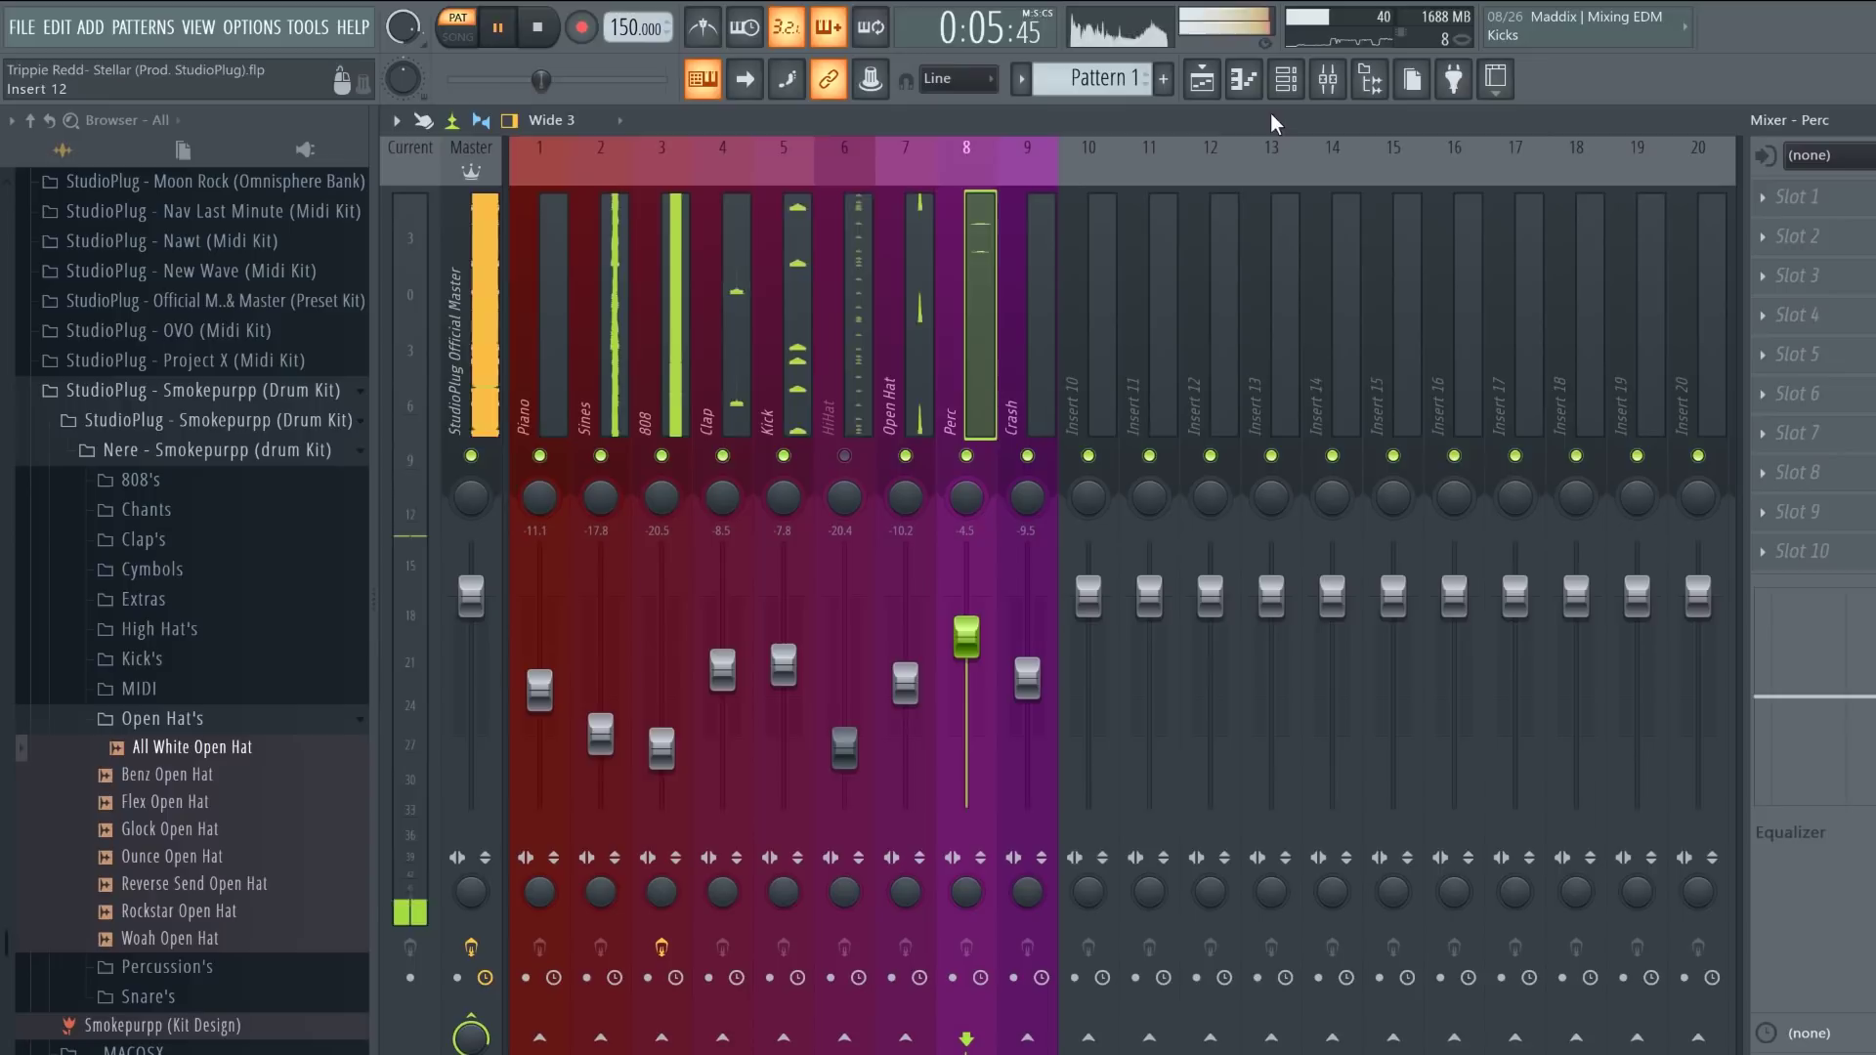
pyautogui.click(1289, 88)
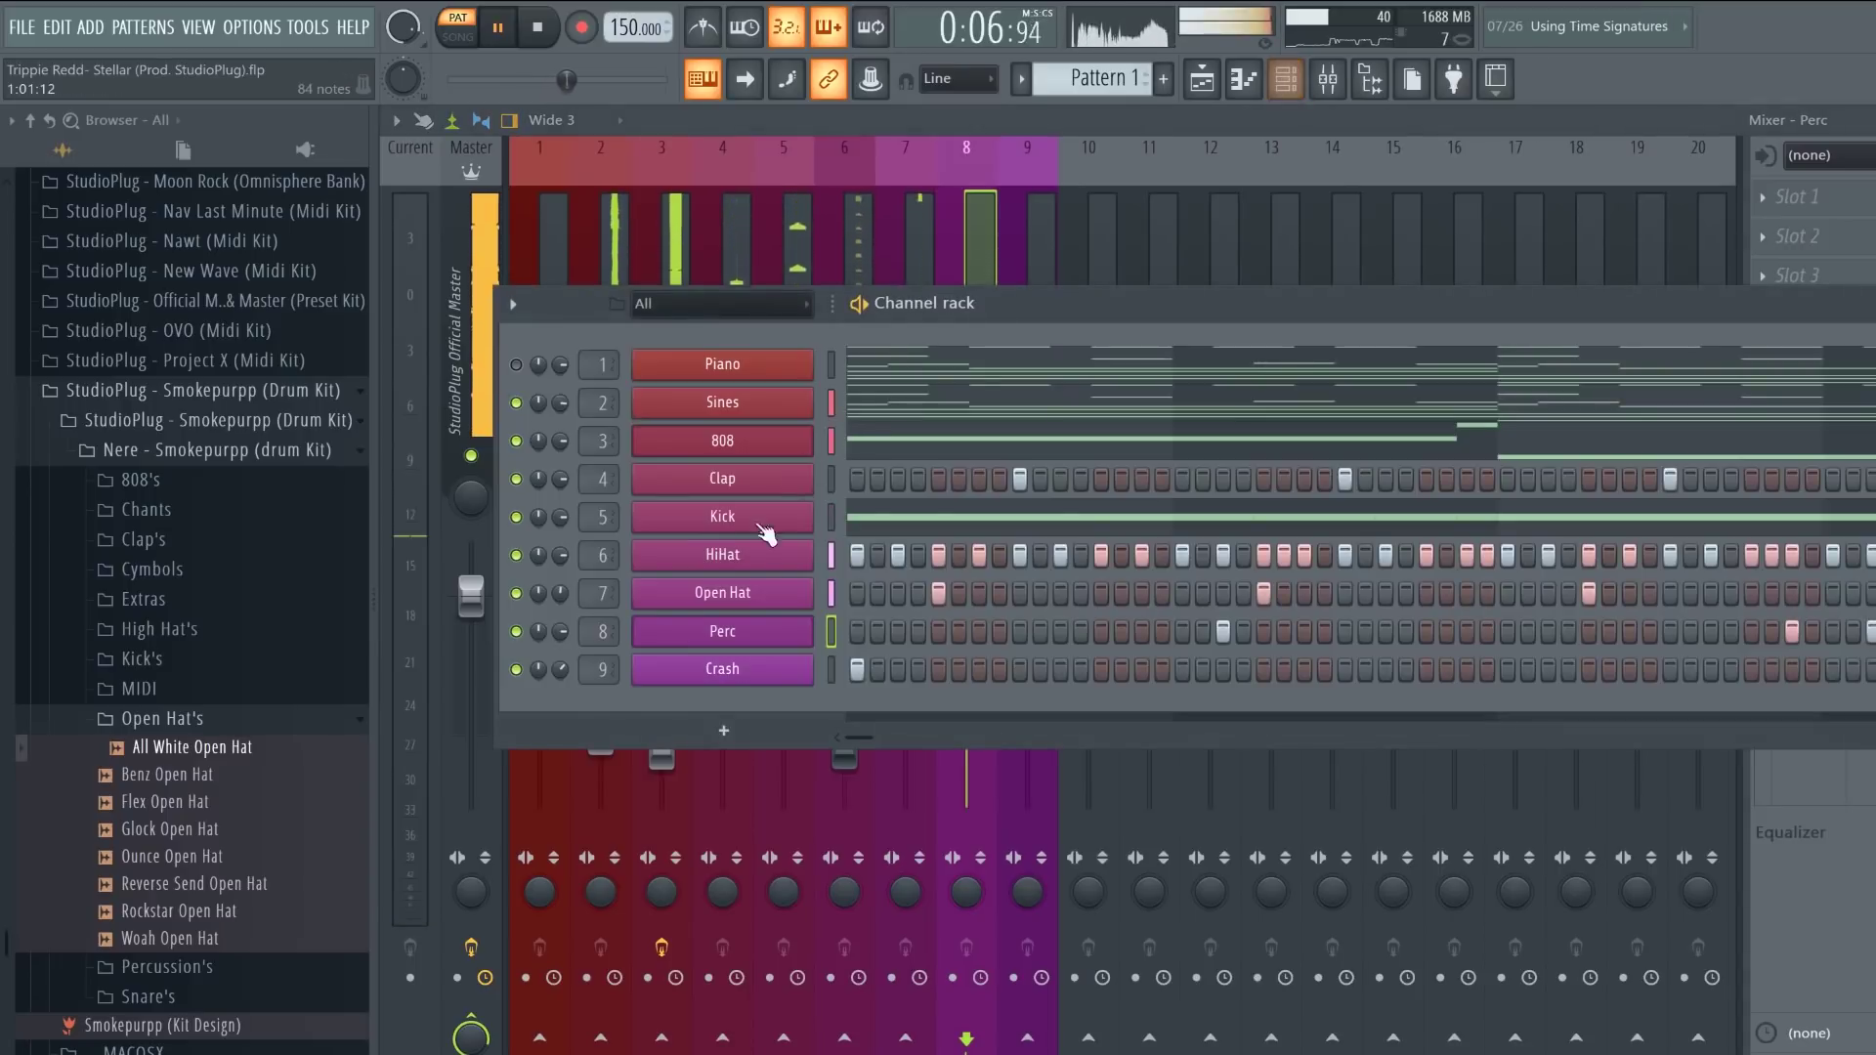
pyautogui.click(757, 636)
pyautogui.click(759, 454)
pyautogui.press('space')
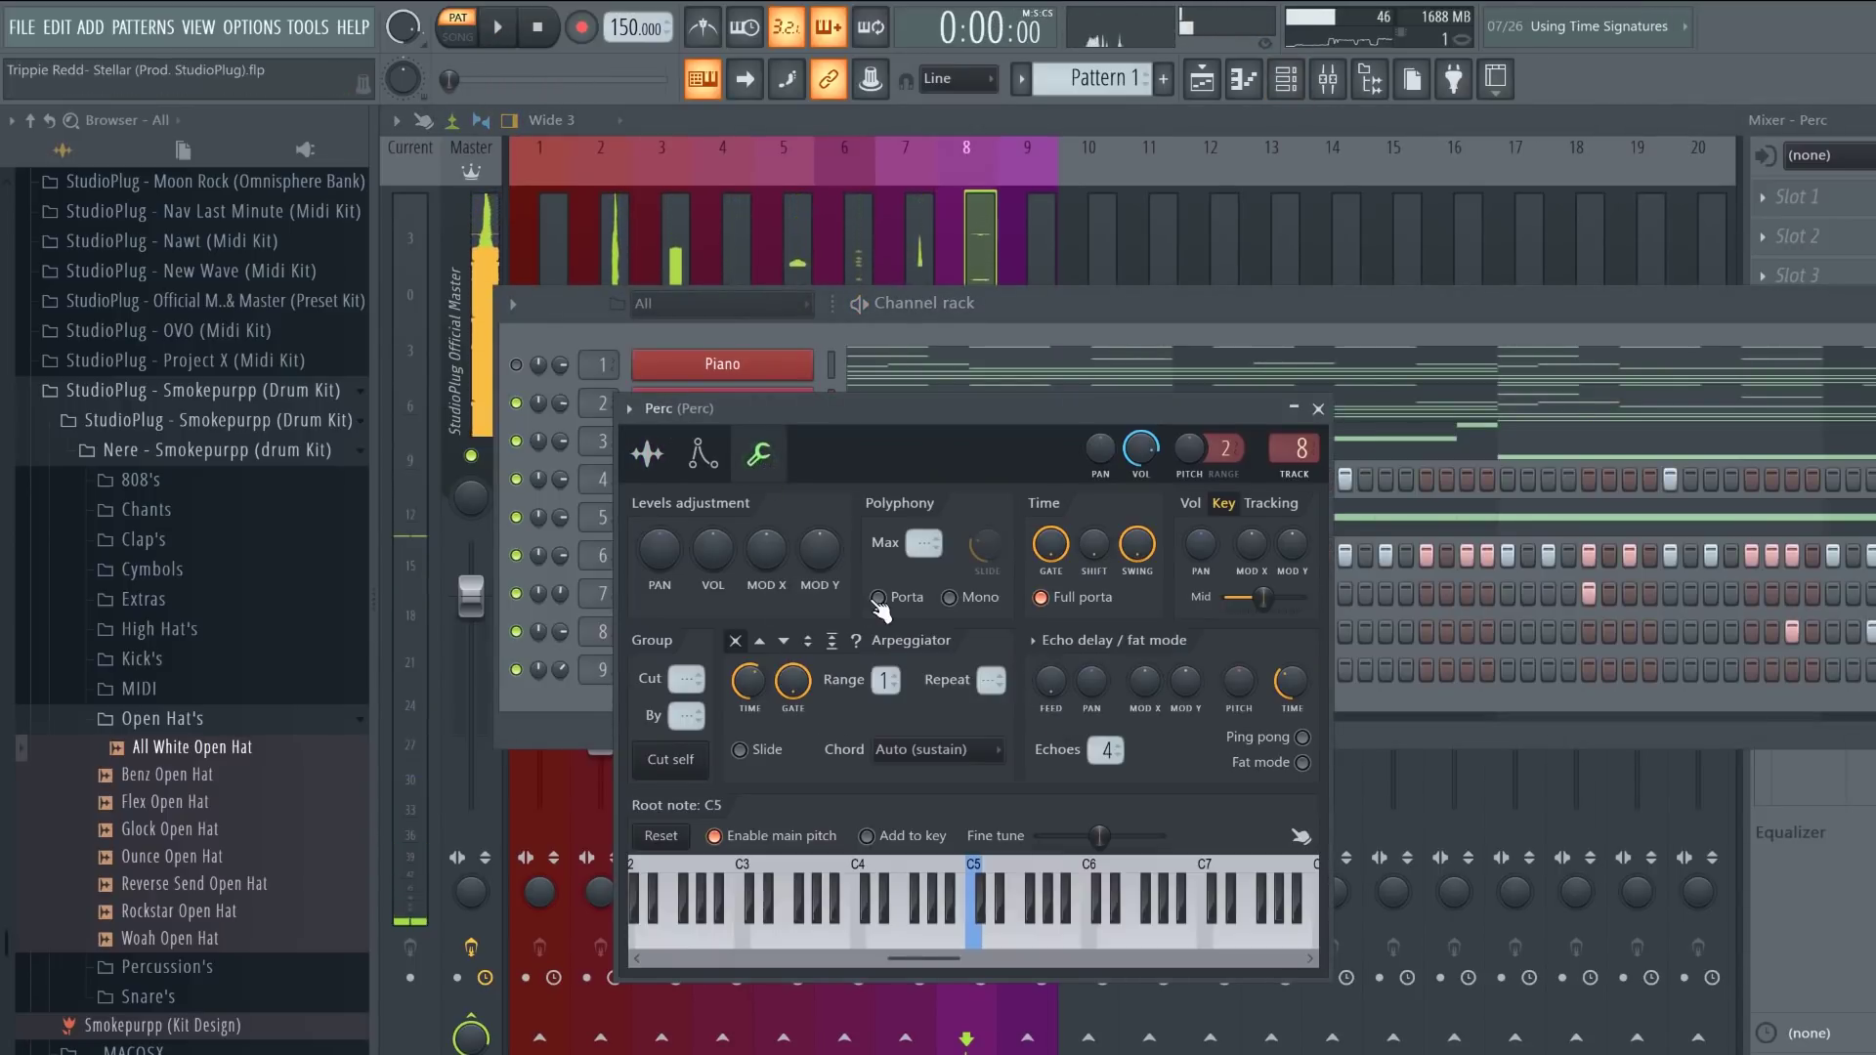
# Step: Try B5 as the Perc channel's root note and return it to C5
pyautogui.click(975, 943)
pyautogui.click(975, 943)
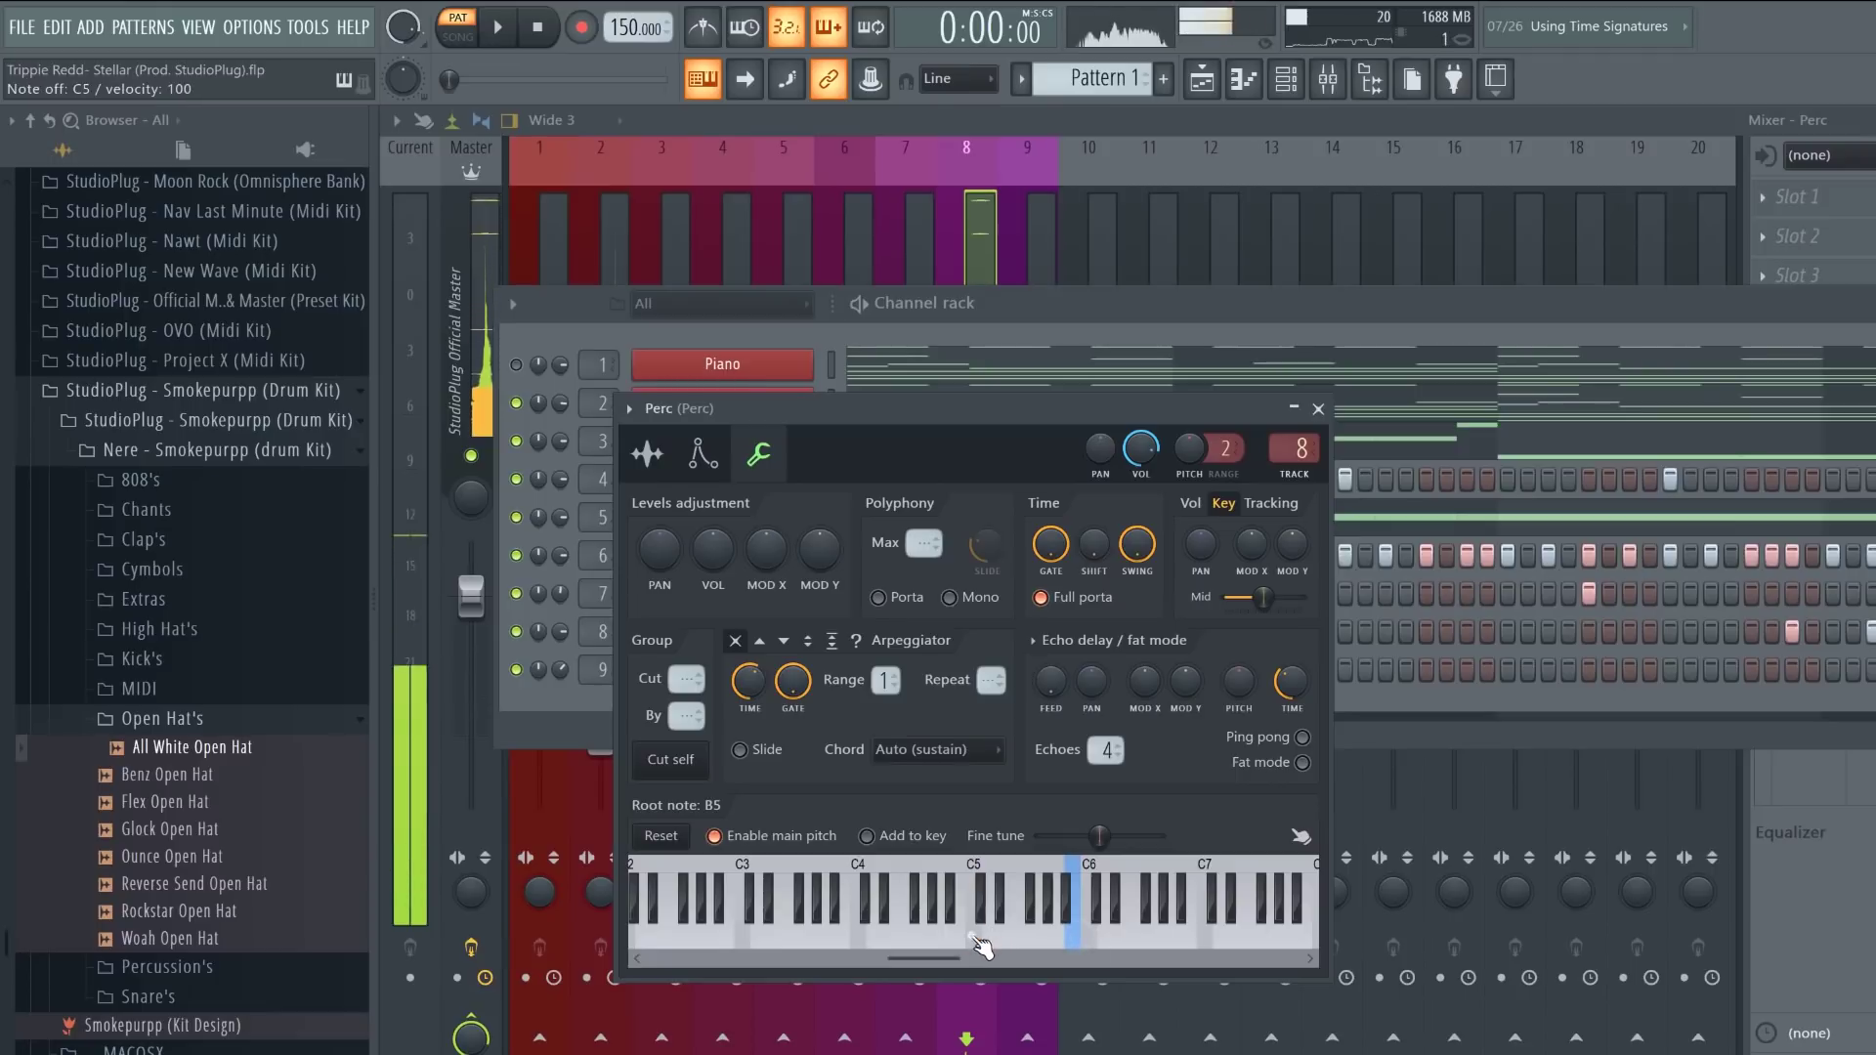
pyautogui.click(976, 943)
# Step: Replace the Perc channel's sample with Clap (1) from the StudioPlug - Gods Plan drum kit, and play the pattern
pyautogui.click(299, 391)
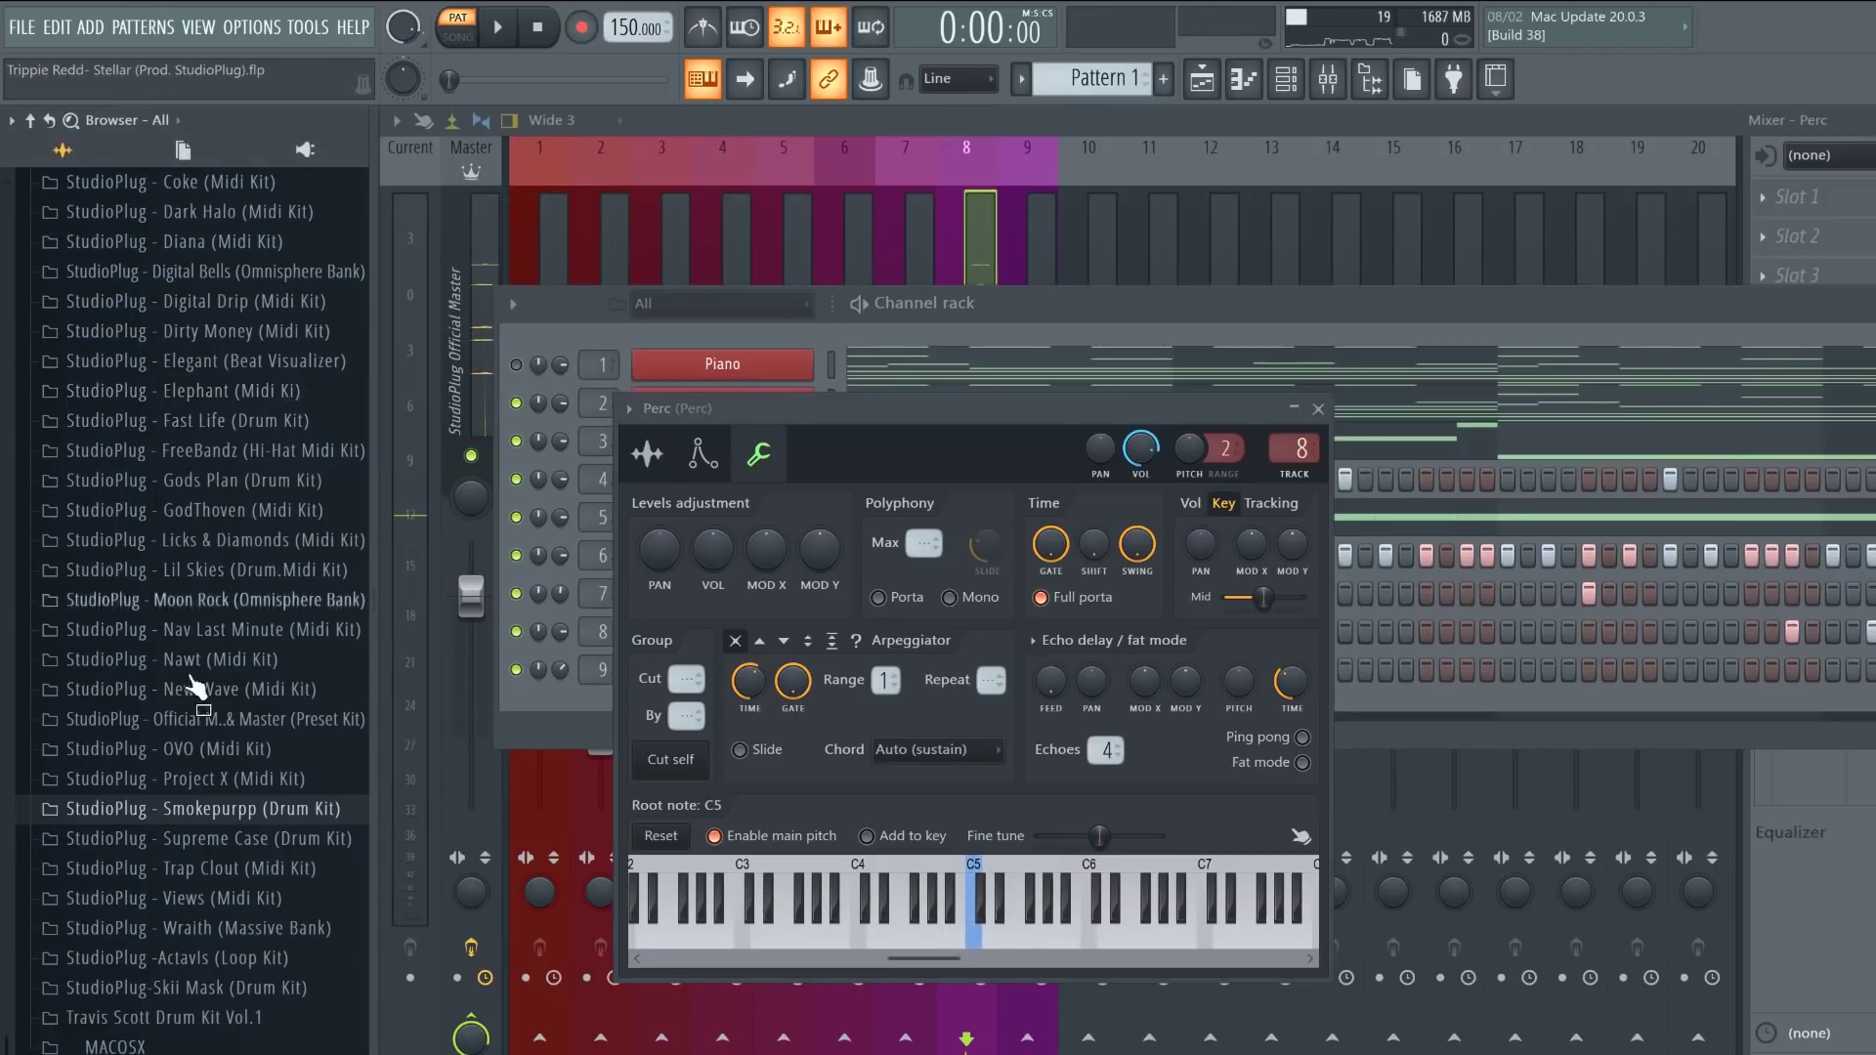
pyautogui.scroll(5, 185, 210)
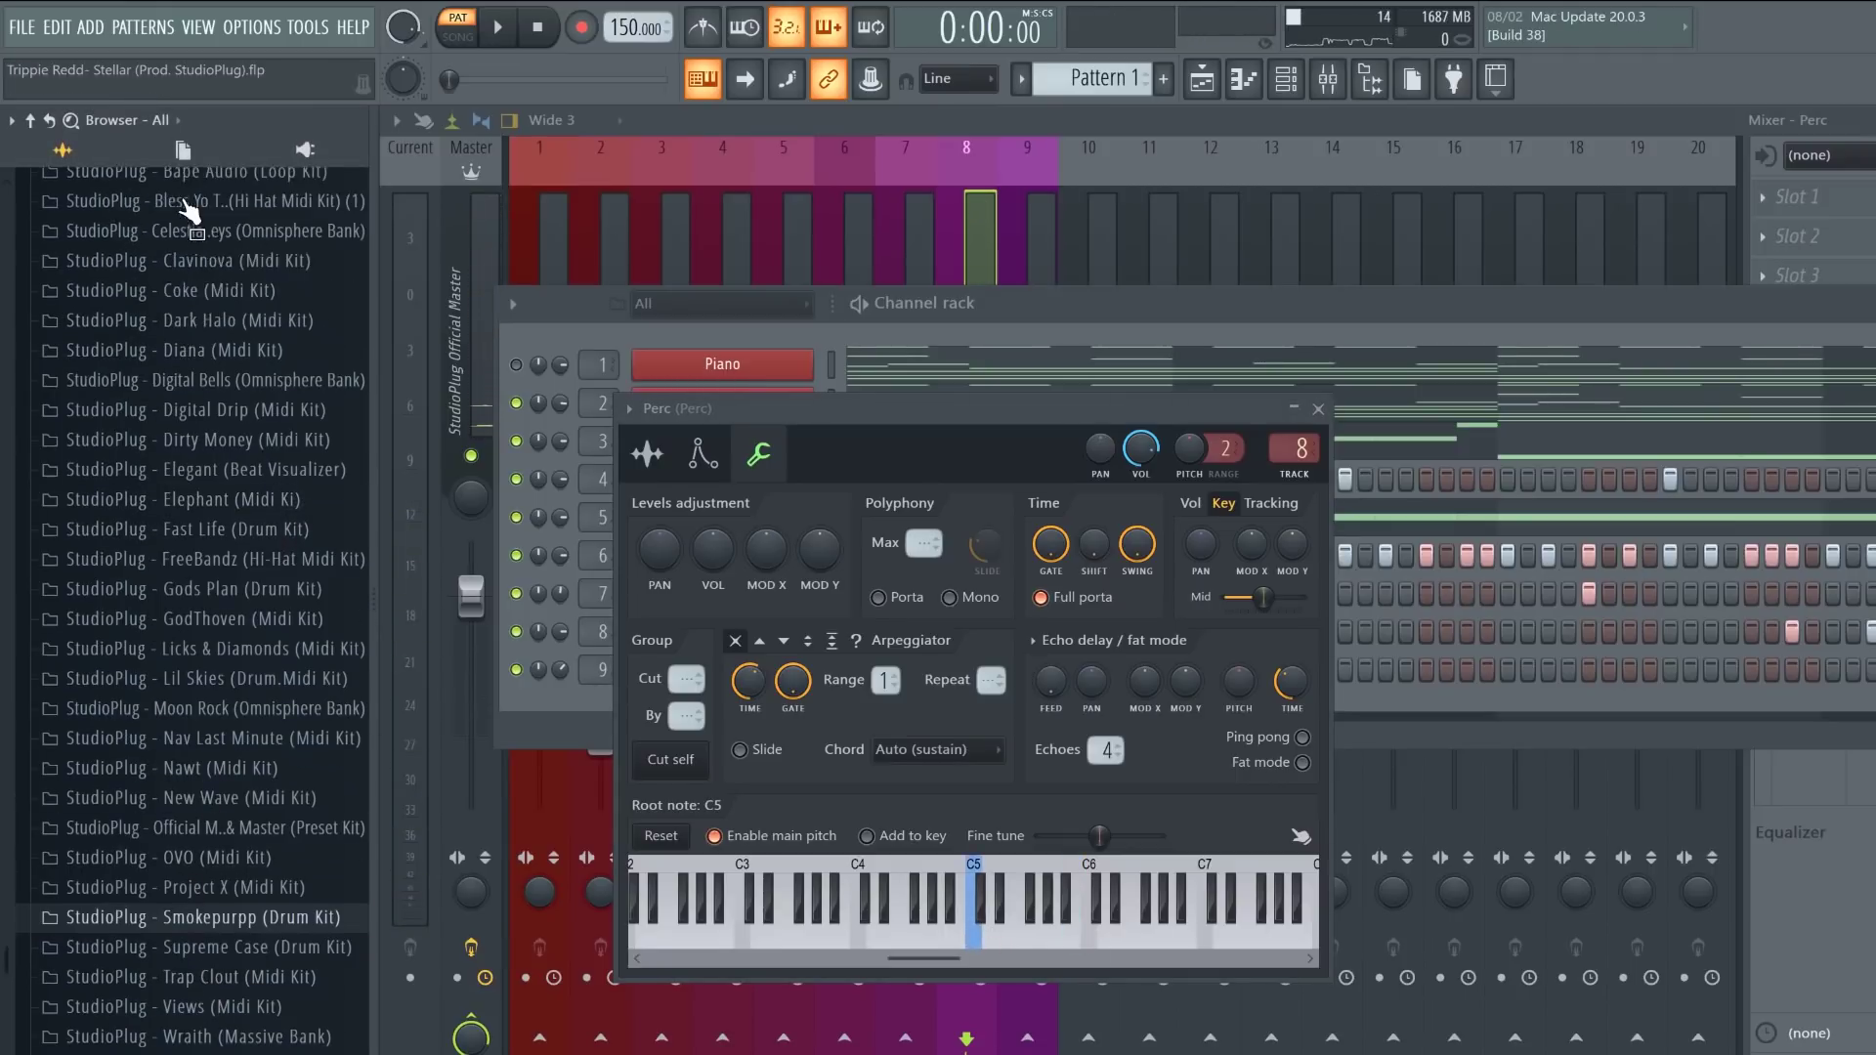
pyautogui.scroll(1, 181, 684)
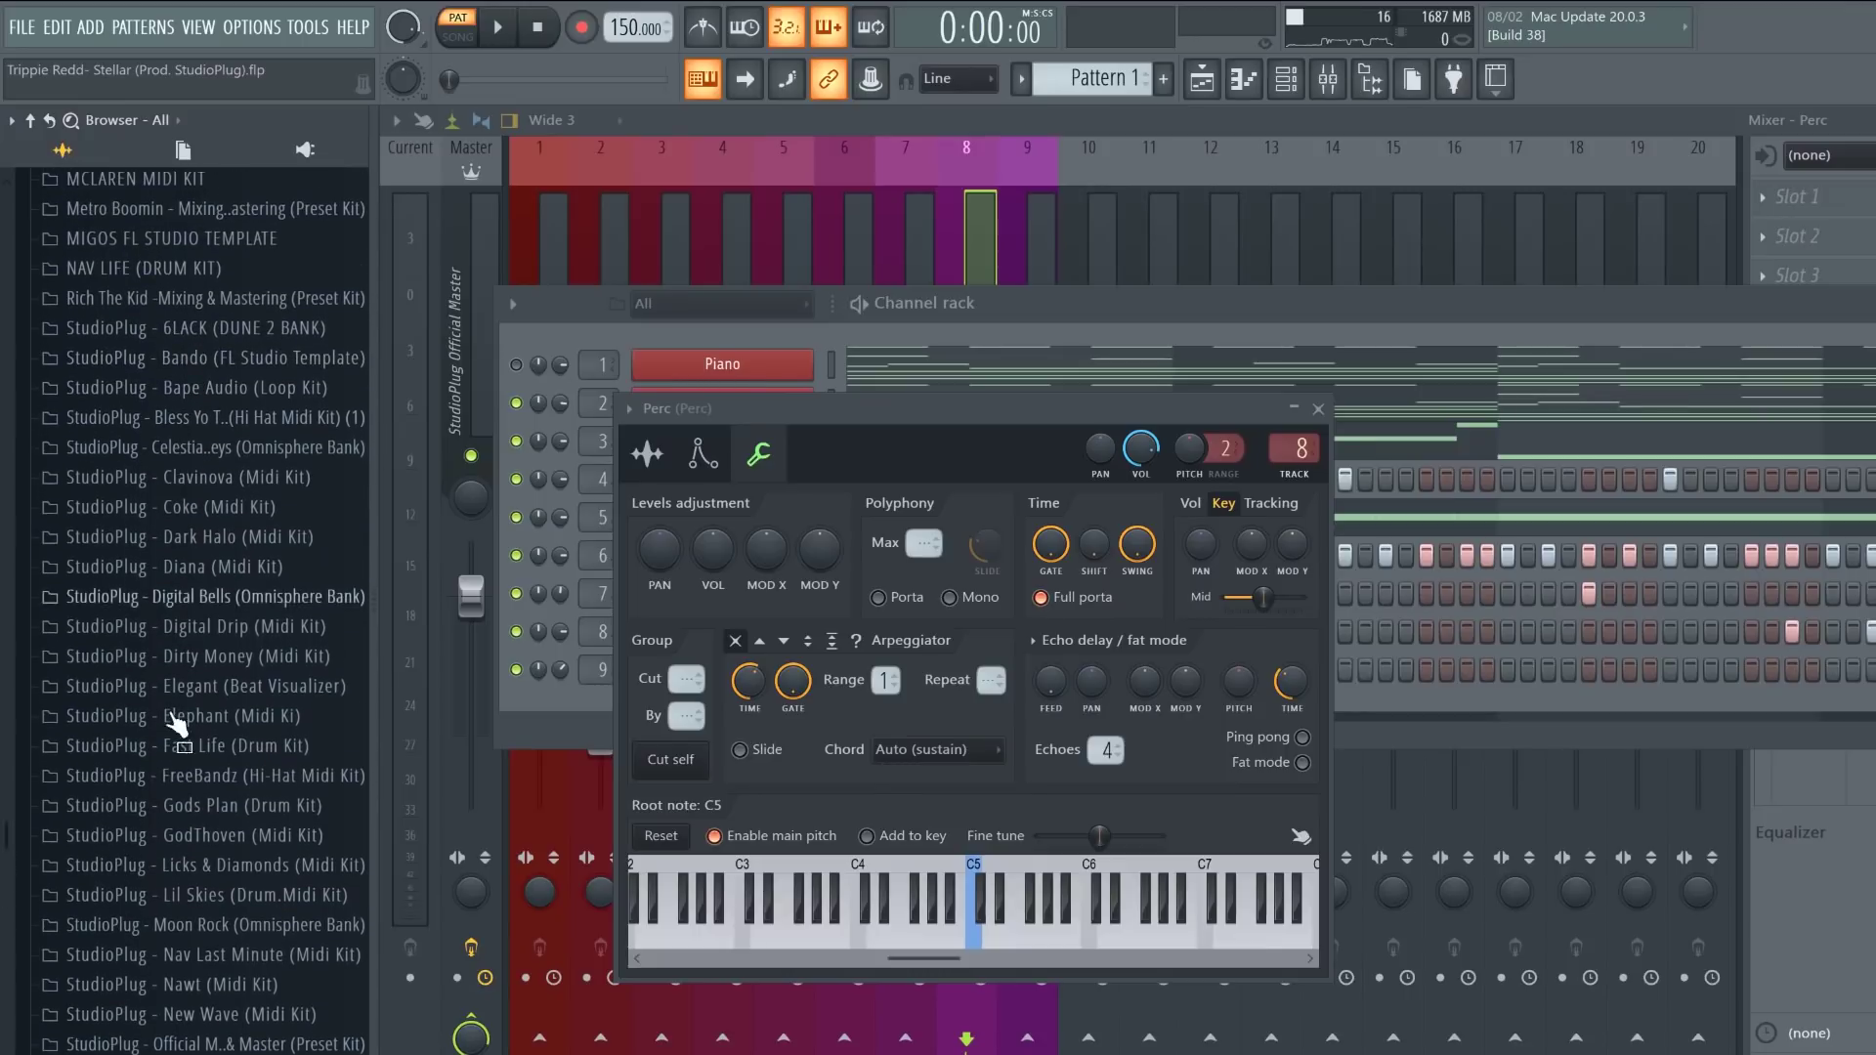
pyautogui.click(184, 807)
pyautogui.click(184, 833)
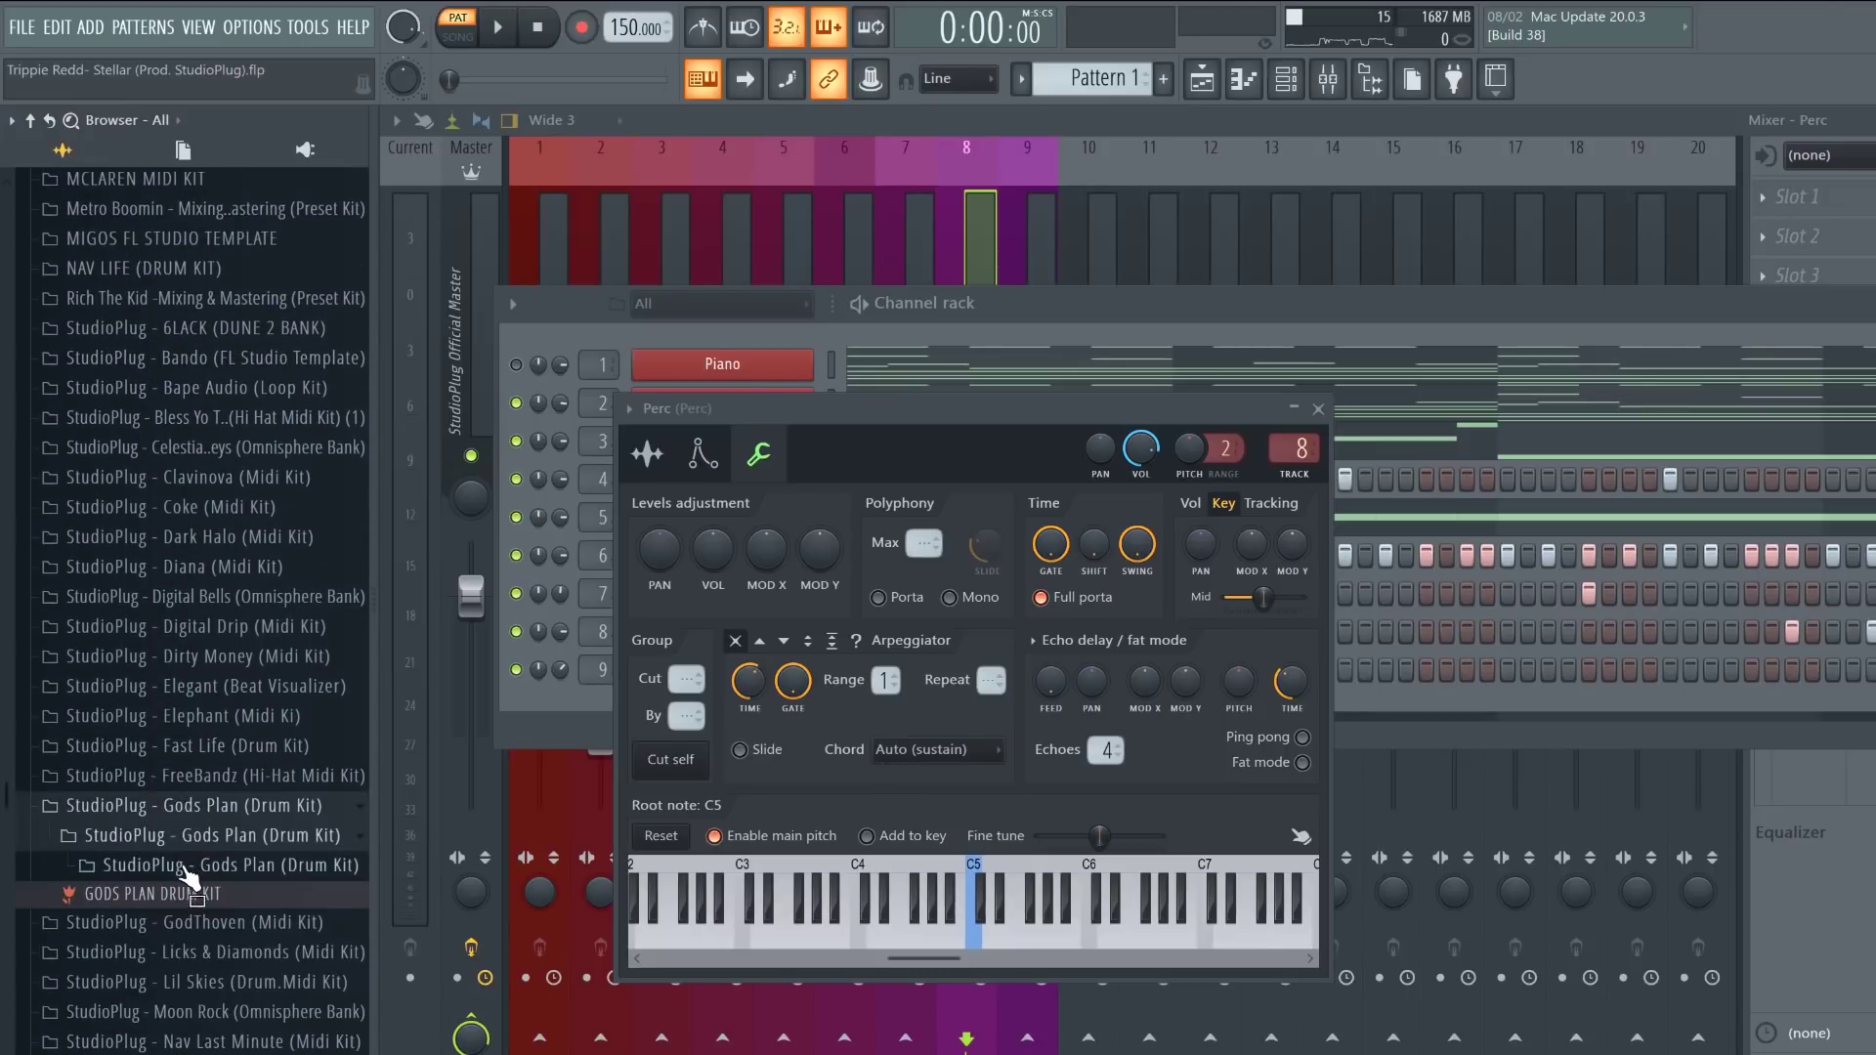
pyautogui.click(181, 868)
pyautogui.click(180, 897)
pyautogui.moveTo(197, 833); pyautogui.dragTo(787, 674)
pyautogui.press('space')
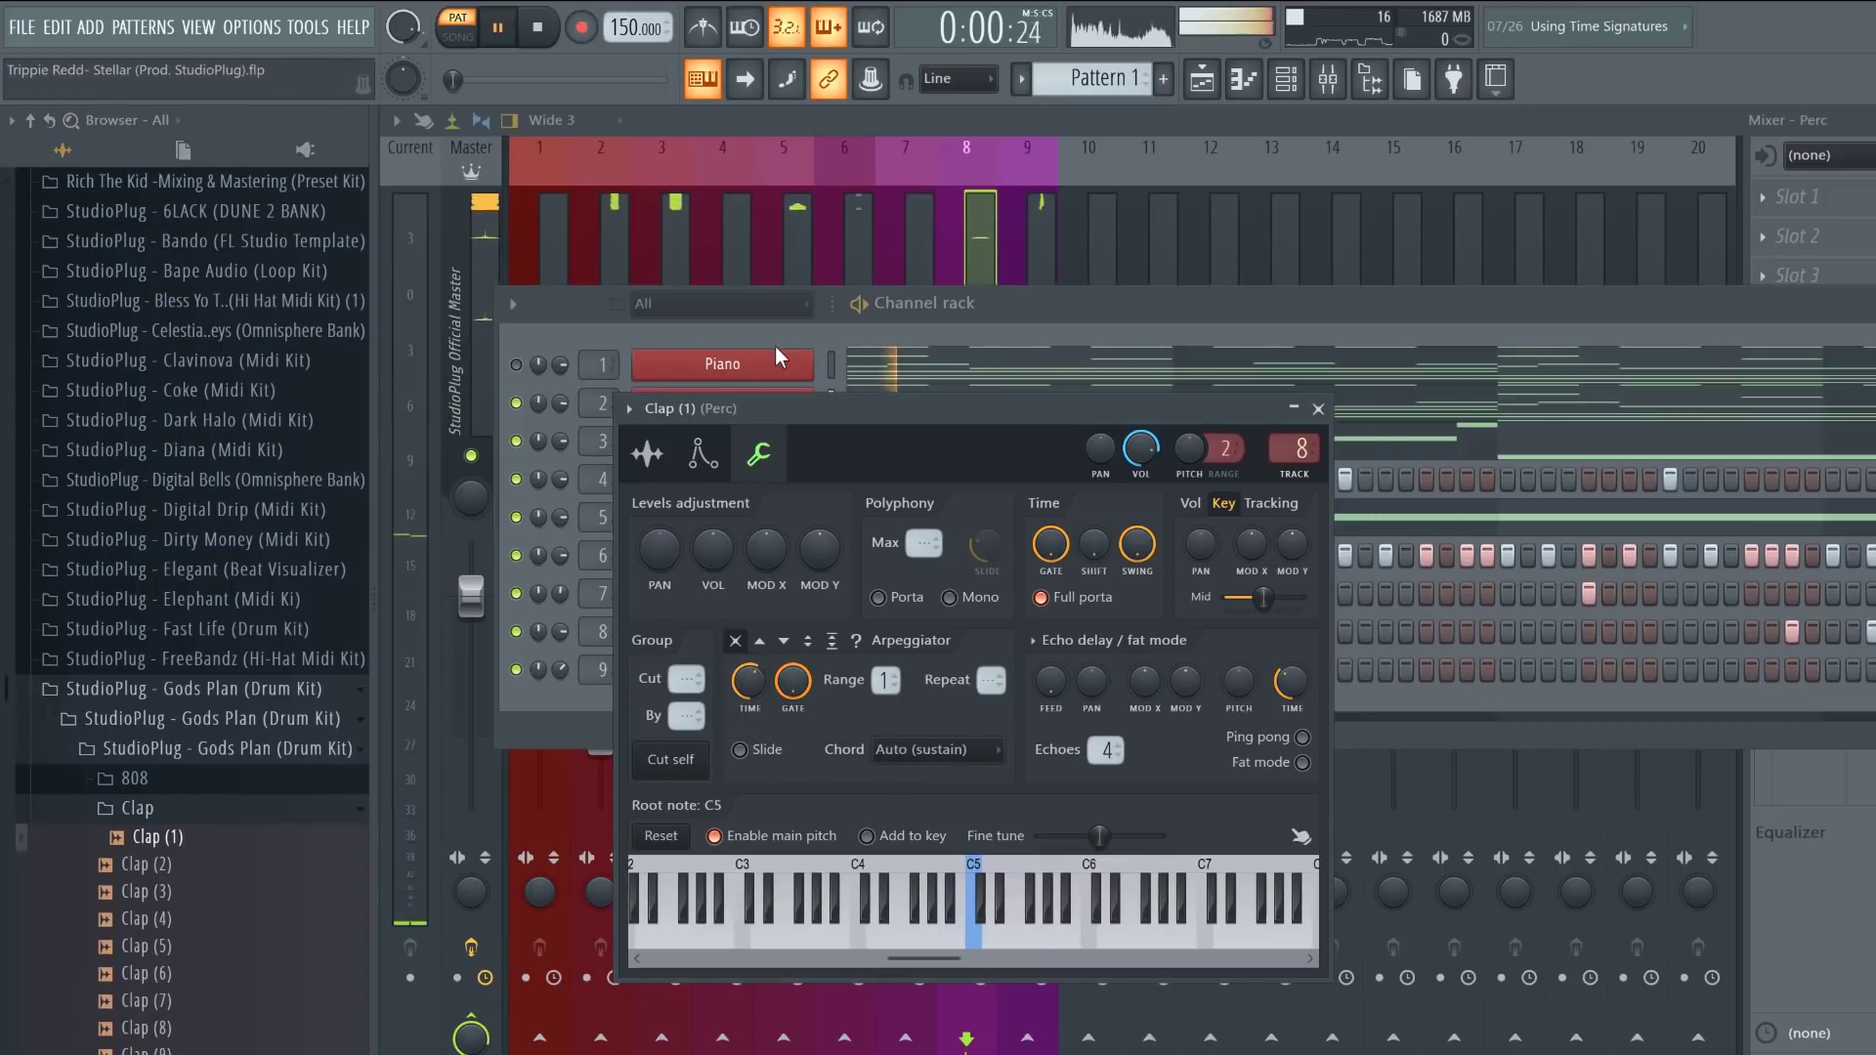
# Step: Lower the Perc mixer track to about -6.5 dB and unmute the HiHat track
pyautogui.click(775, 342)
pyautogui.click(991, 250)
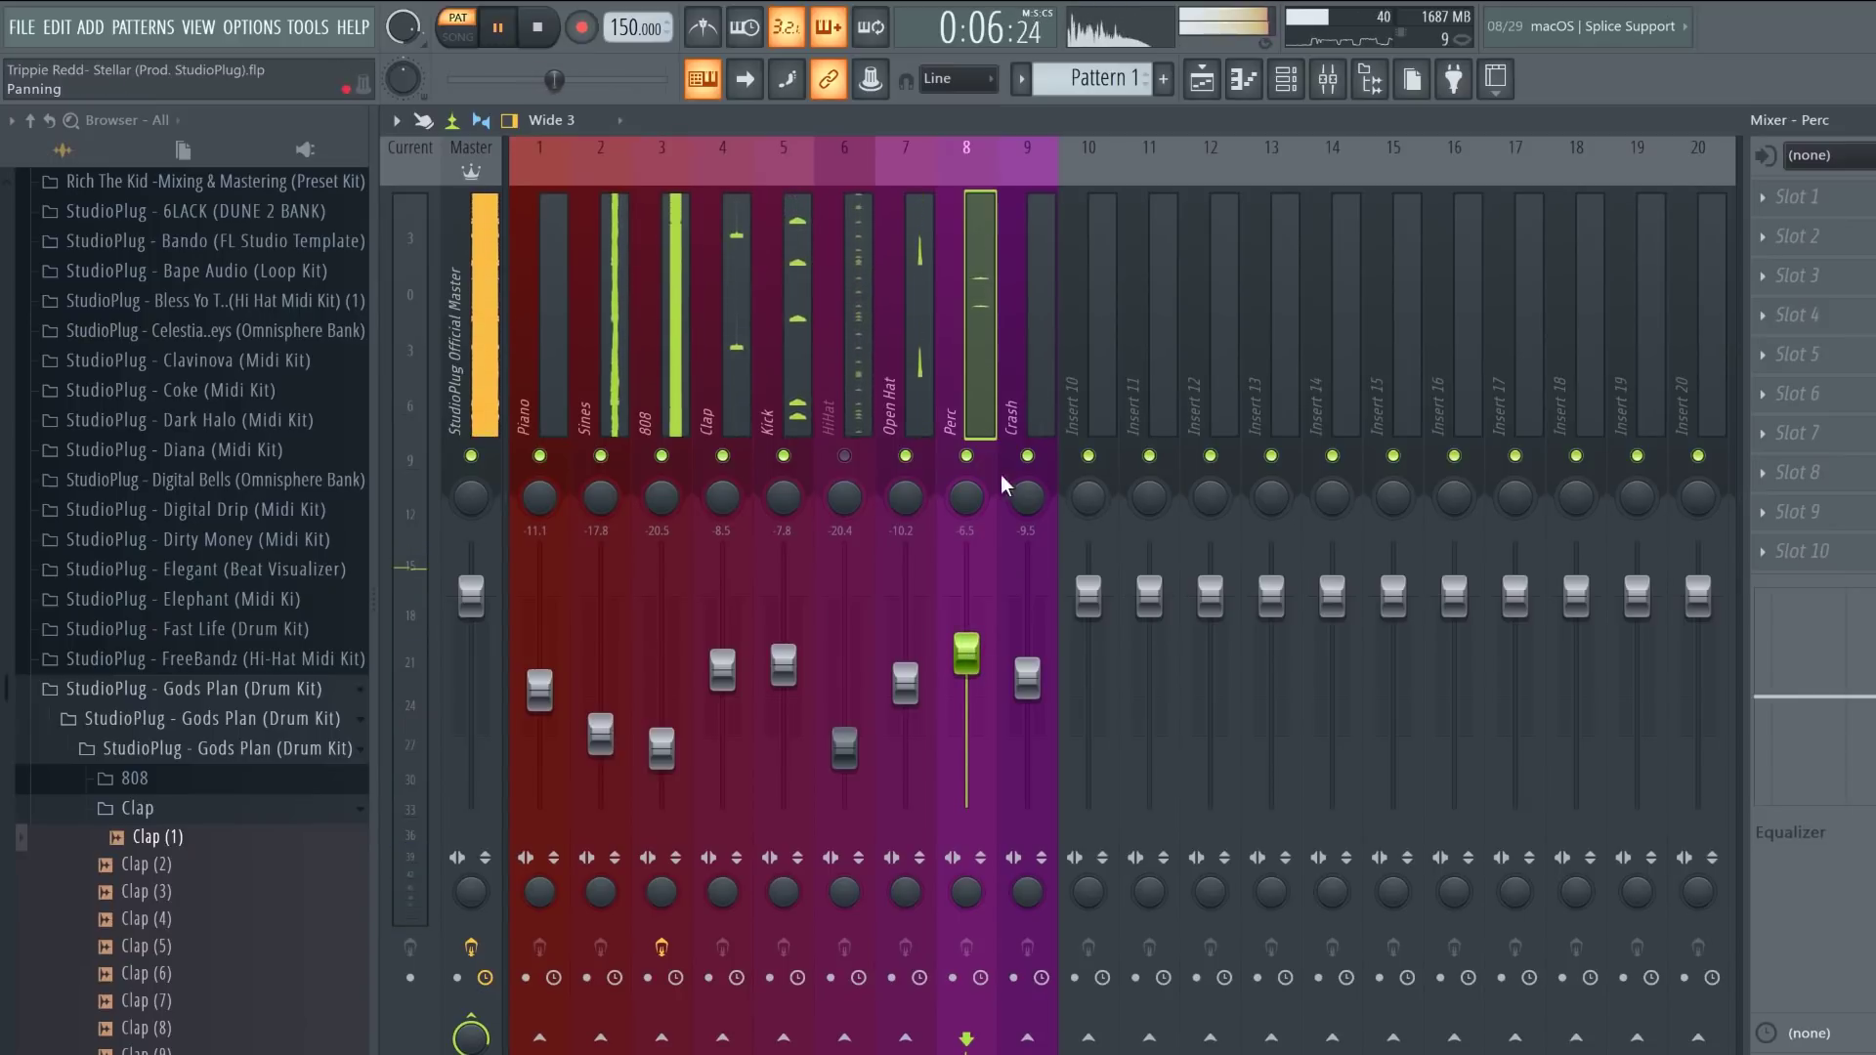
pyautogui.click(845, 455)
pyautogui.click(911, 408)
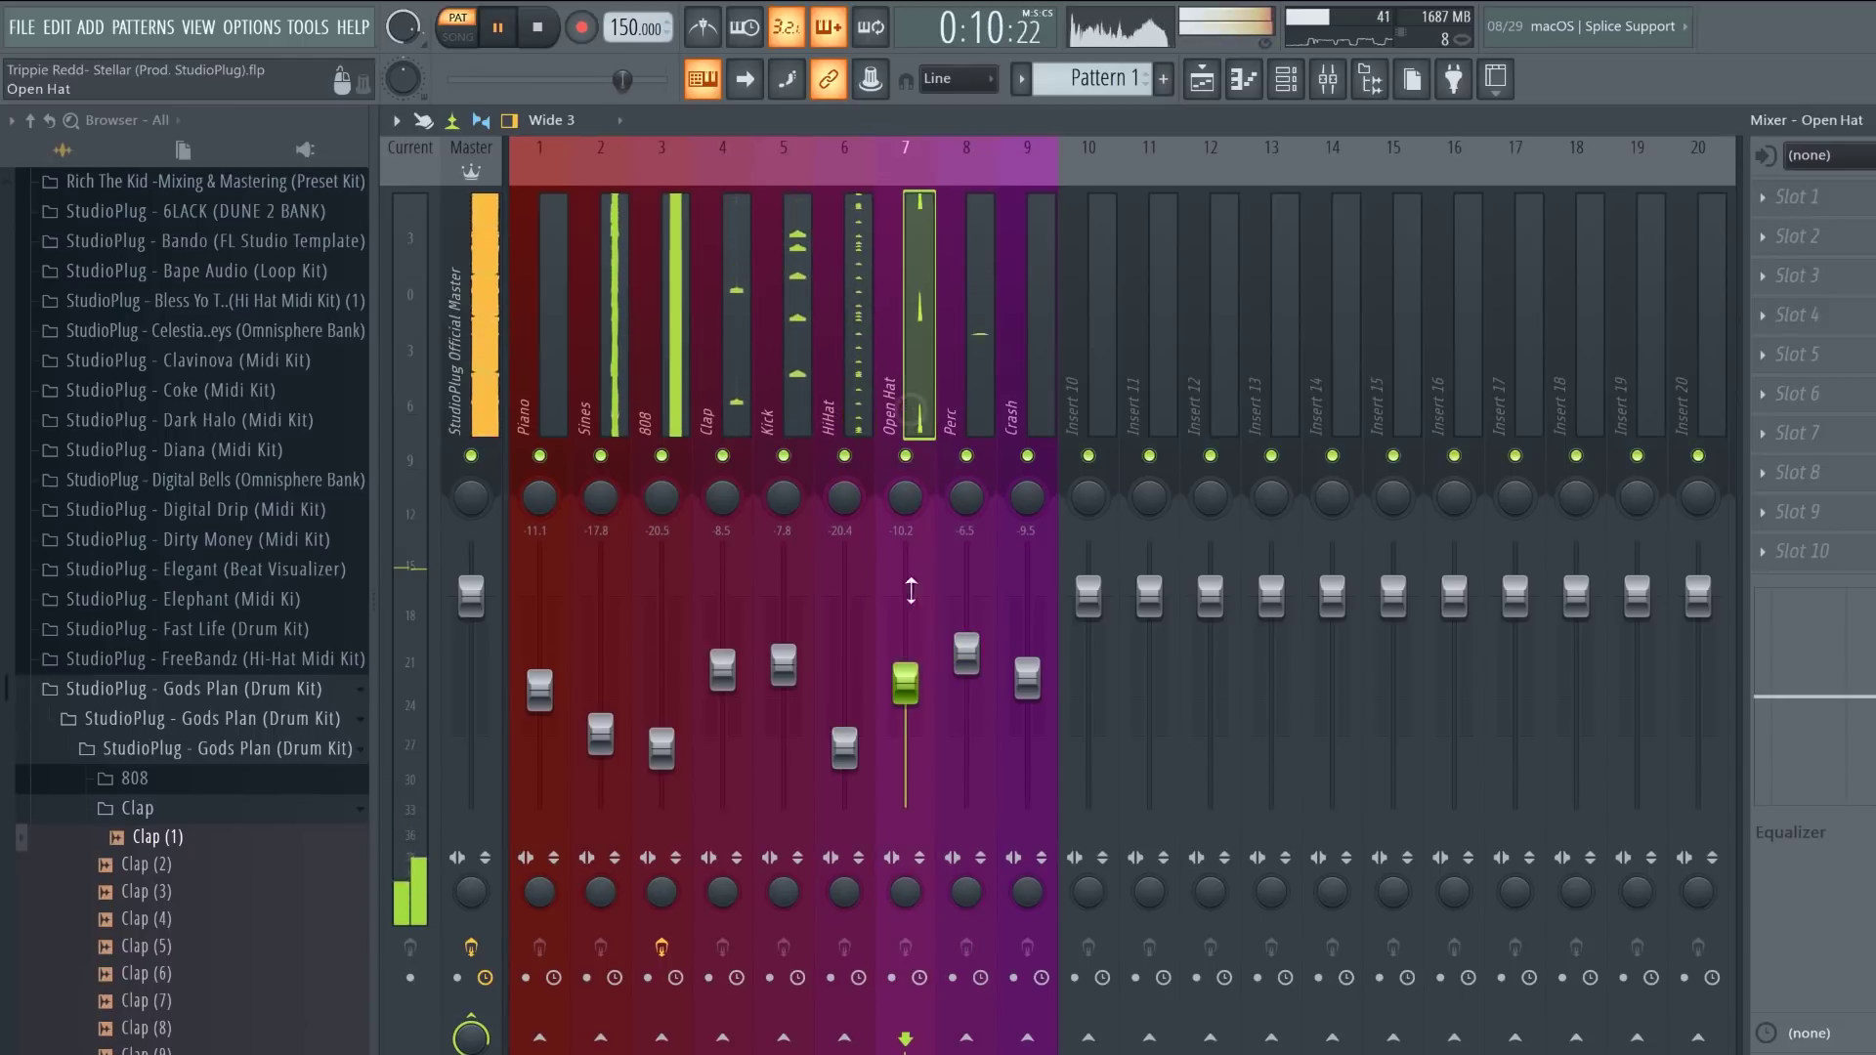
# Step: Lower the Open Hat mixer track to -11.1 dB and load Fruity Peak Controller in the Kick track's first effect slot
pyautogui.moveTo(906, 687); pyautogui.dragTo(906, 690)
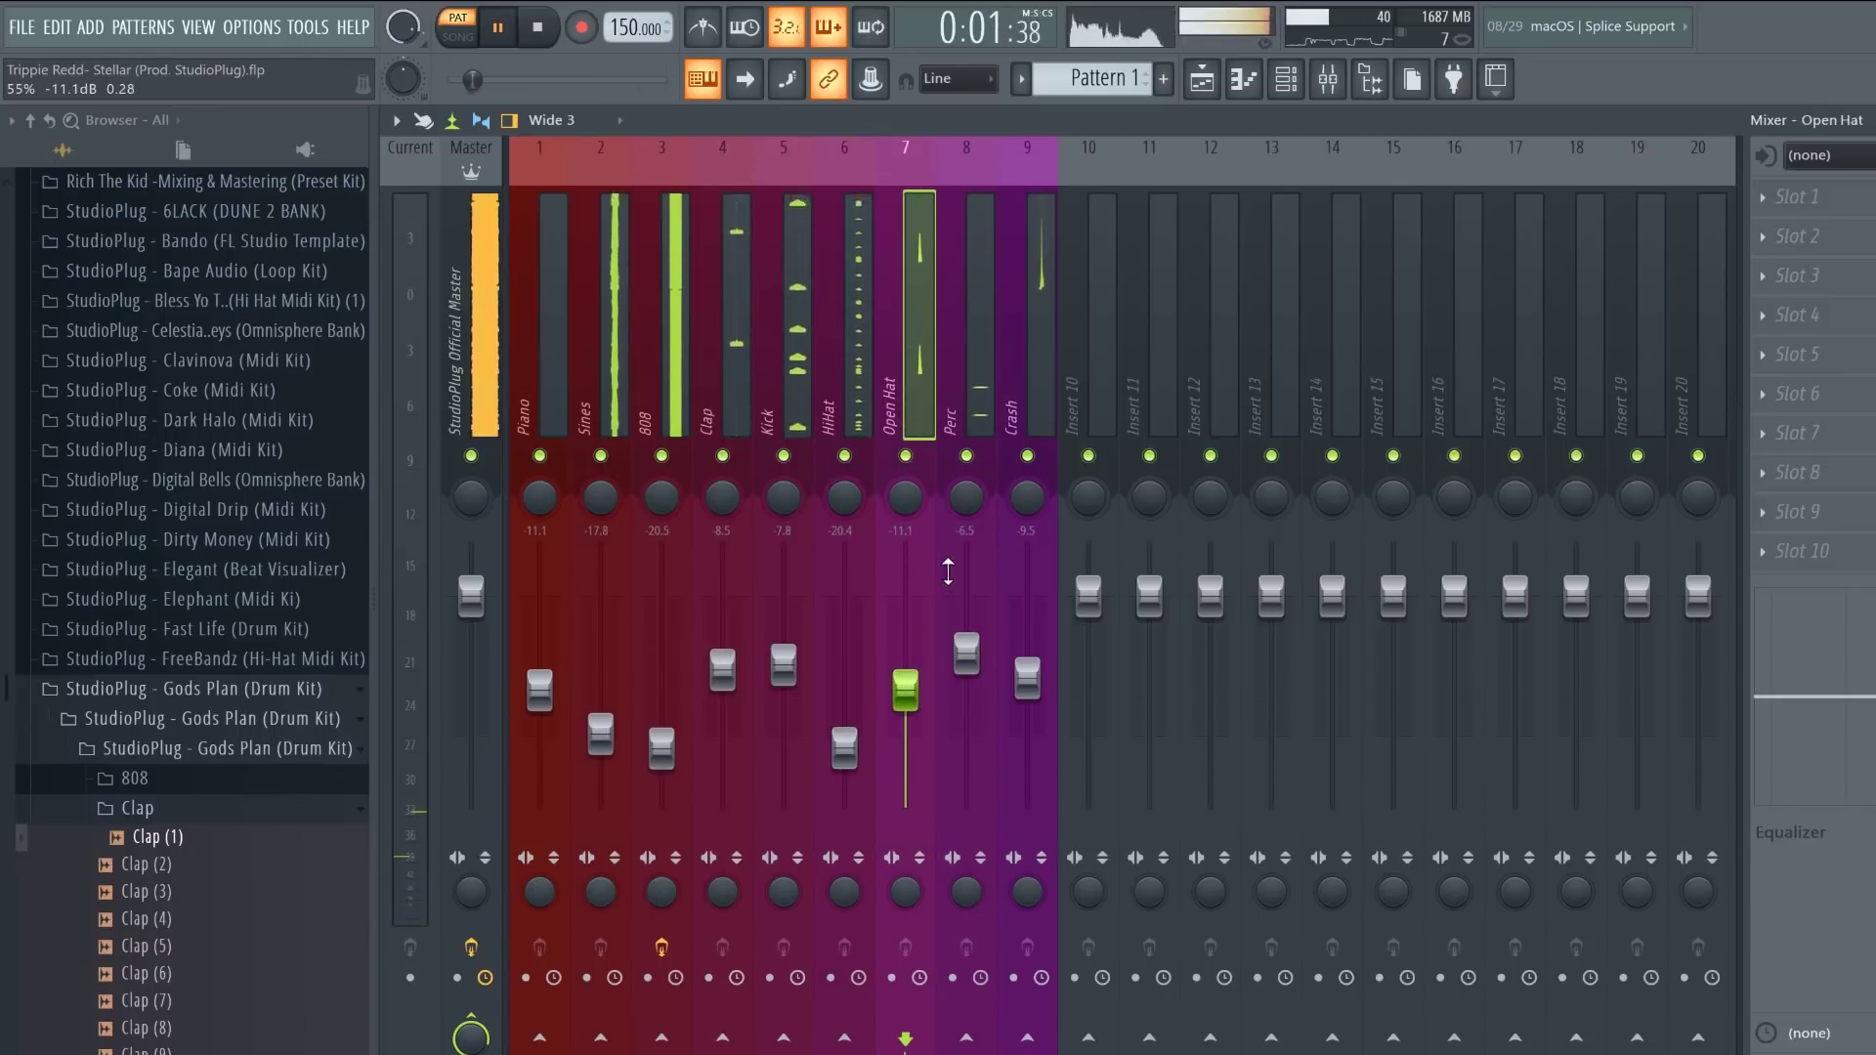
pyautogui.click(779, 426)
pyautogui.click(1799, 196)
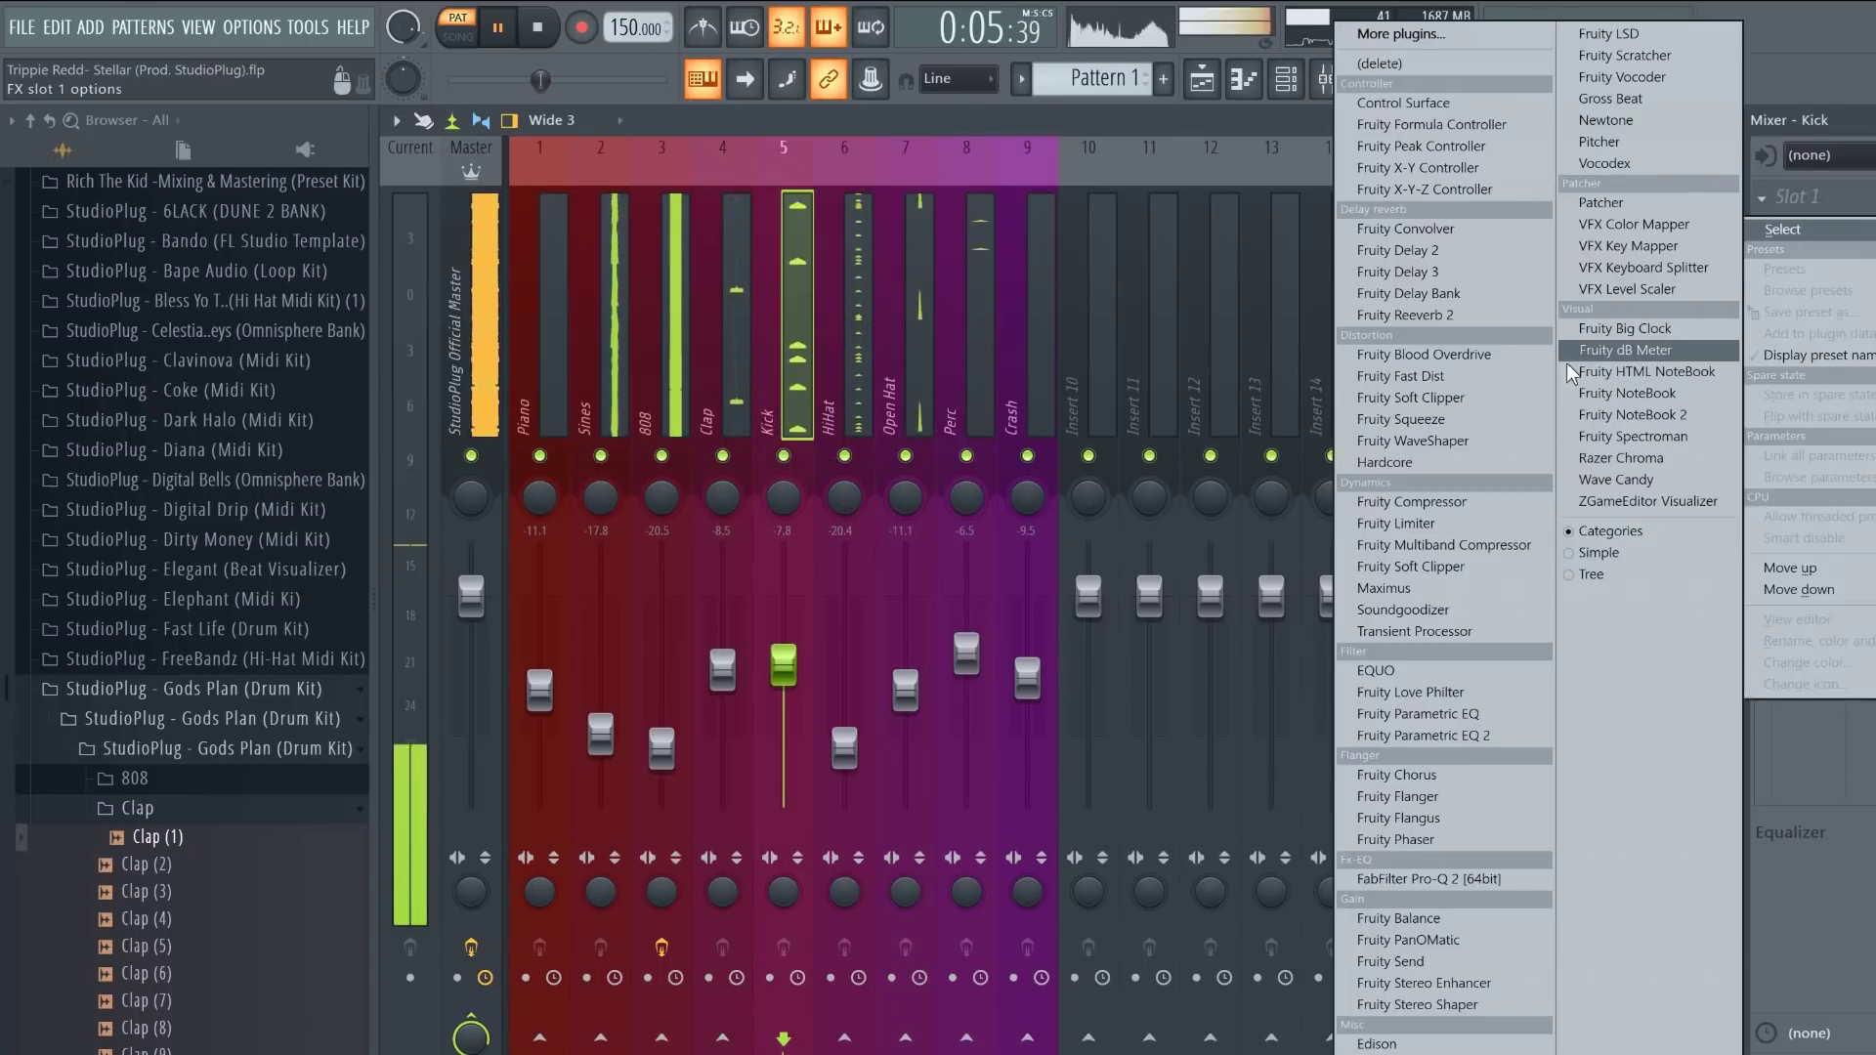
pyautogui.click(1511, 146)
# Step: In the Kick's Peak Controller, make the peak volume negative, raise the peak base and adjust the peak tension
pyautogui.moveTo(642, 409); pyautogui.dragTo(642, 461)
pyautogui.moveTo(562, 395); pyautogui.dragTo(562, 373)
pyautogui.moveTo(677, 393); pyautogui.dragTo(677, 416)
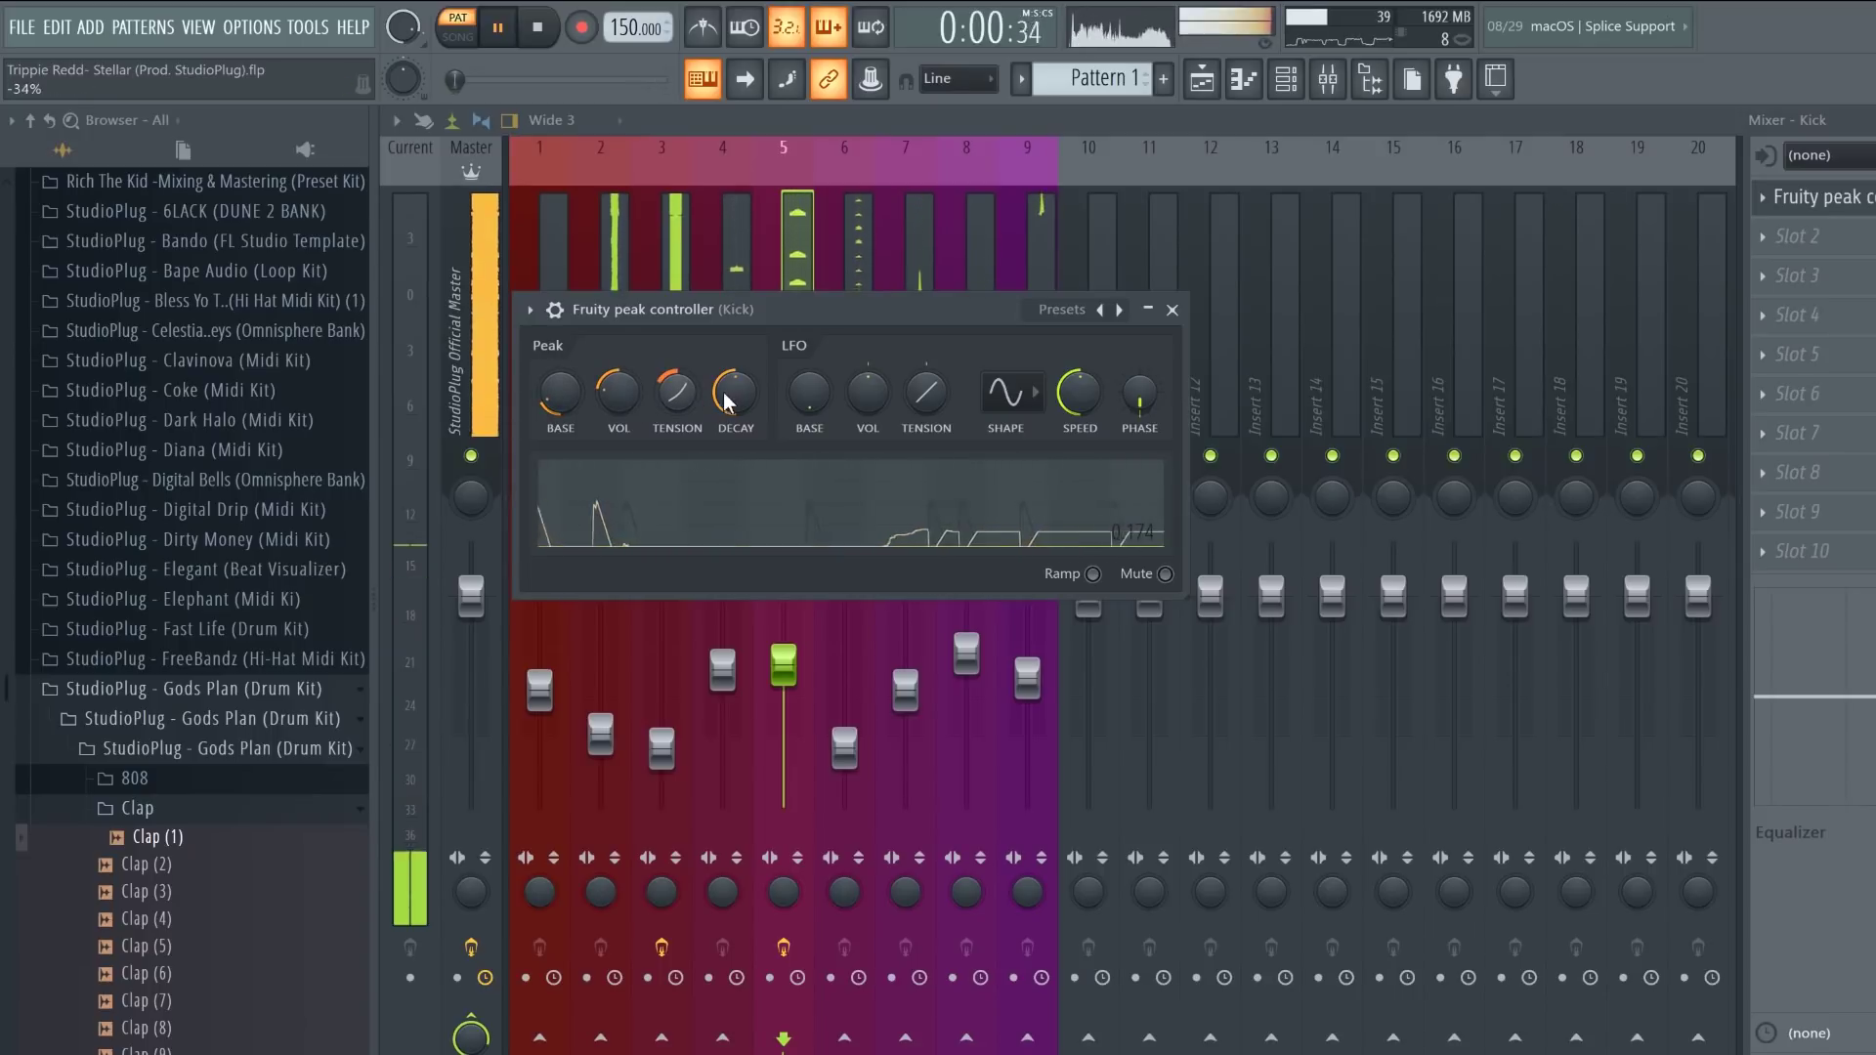
# Step: Link the 808 mixer track's volume to the Kick's internal controller Peak ctrl - Peak
pyautogui.click(657, 746)
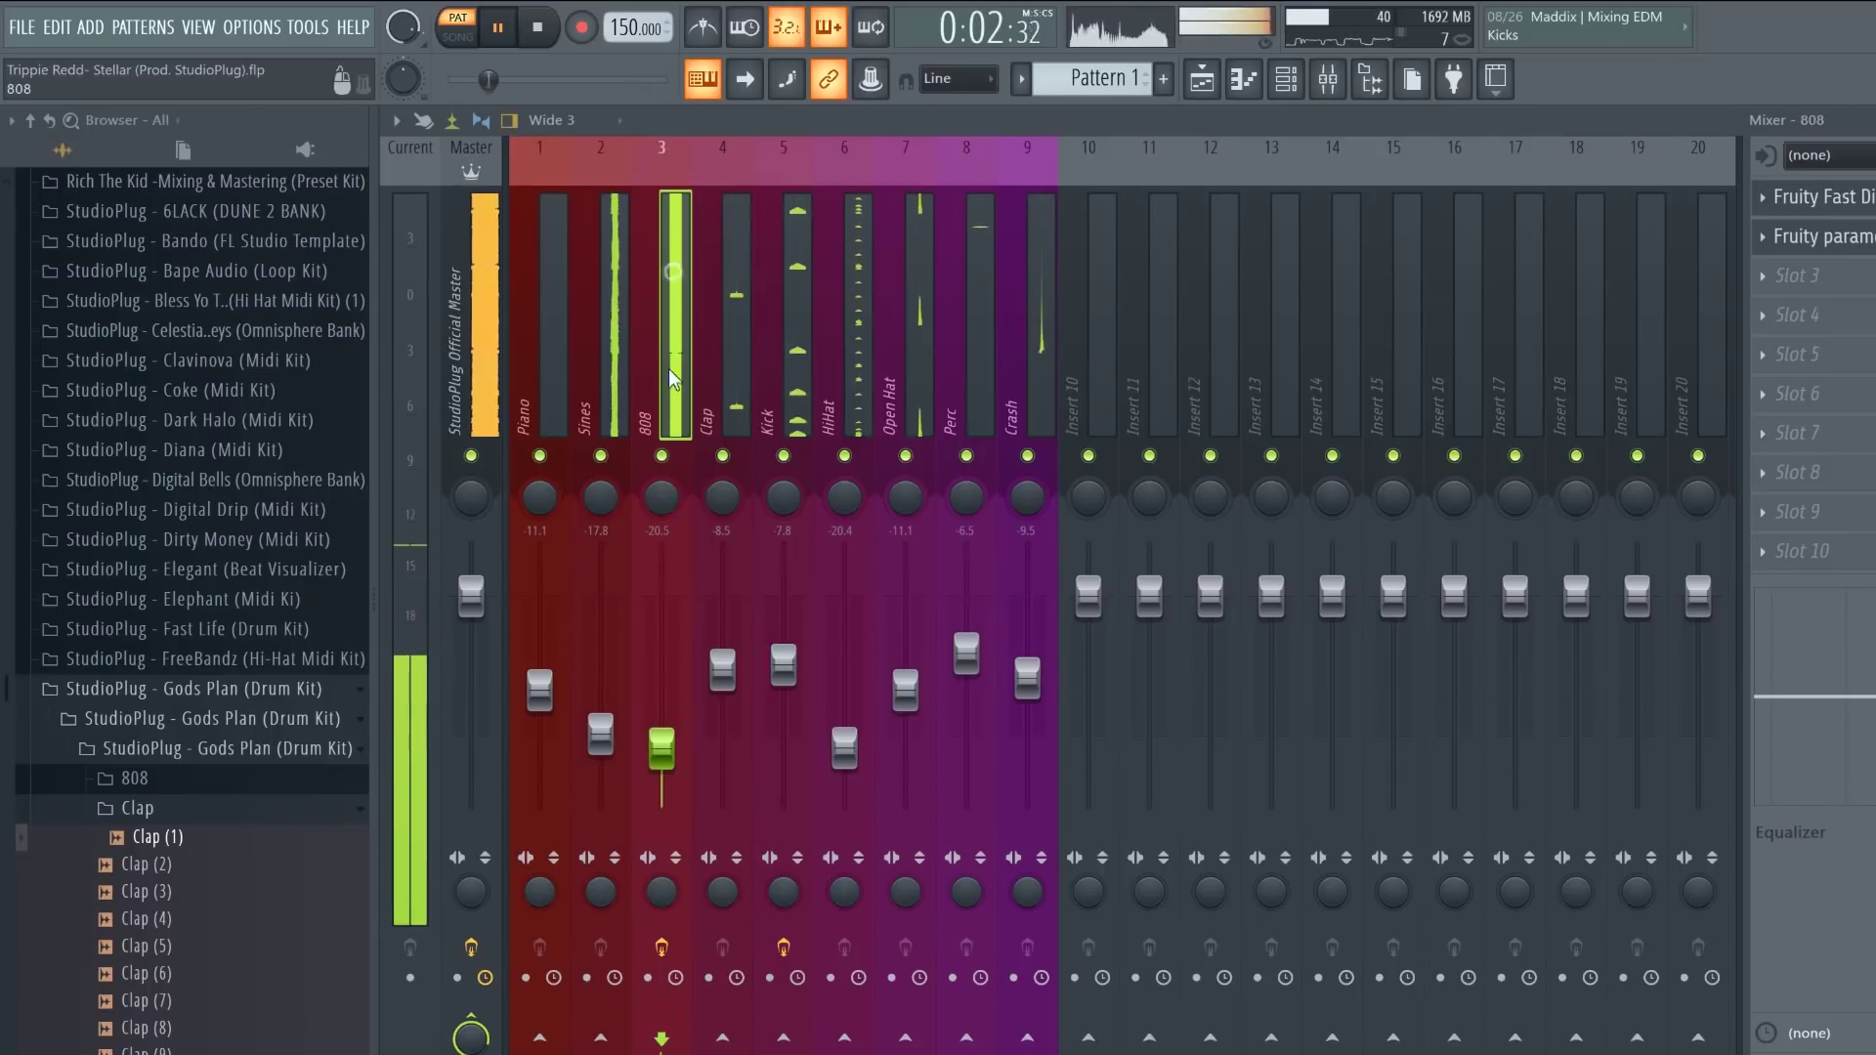
pyautogui.rightClick(657, 729)
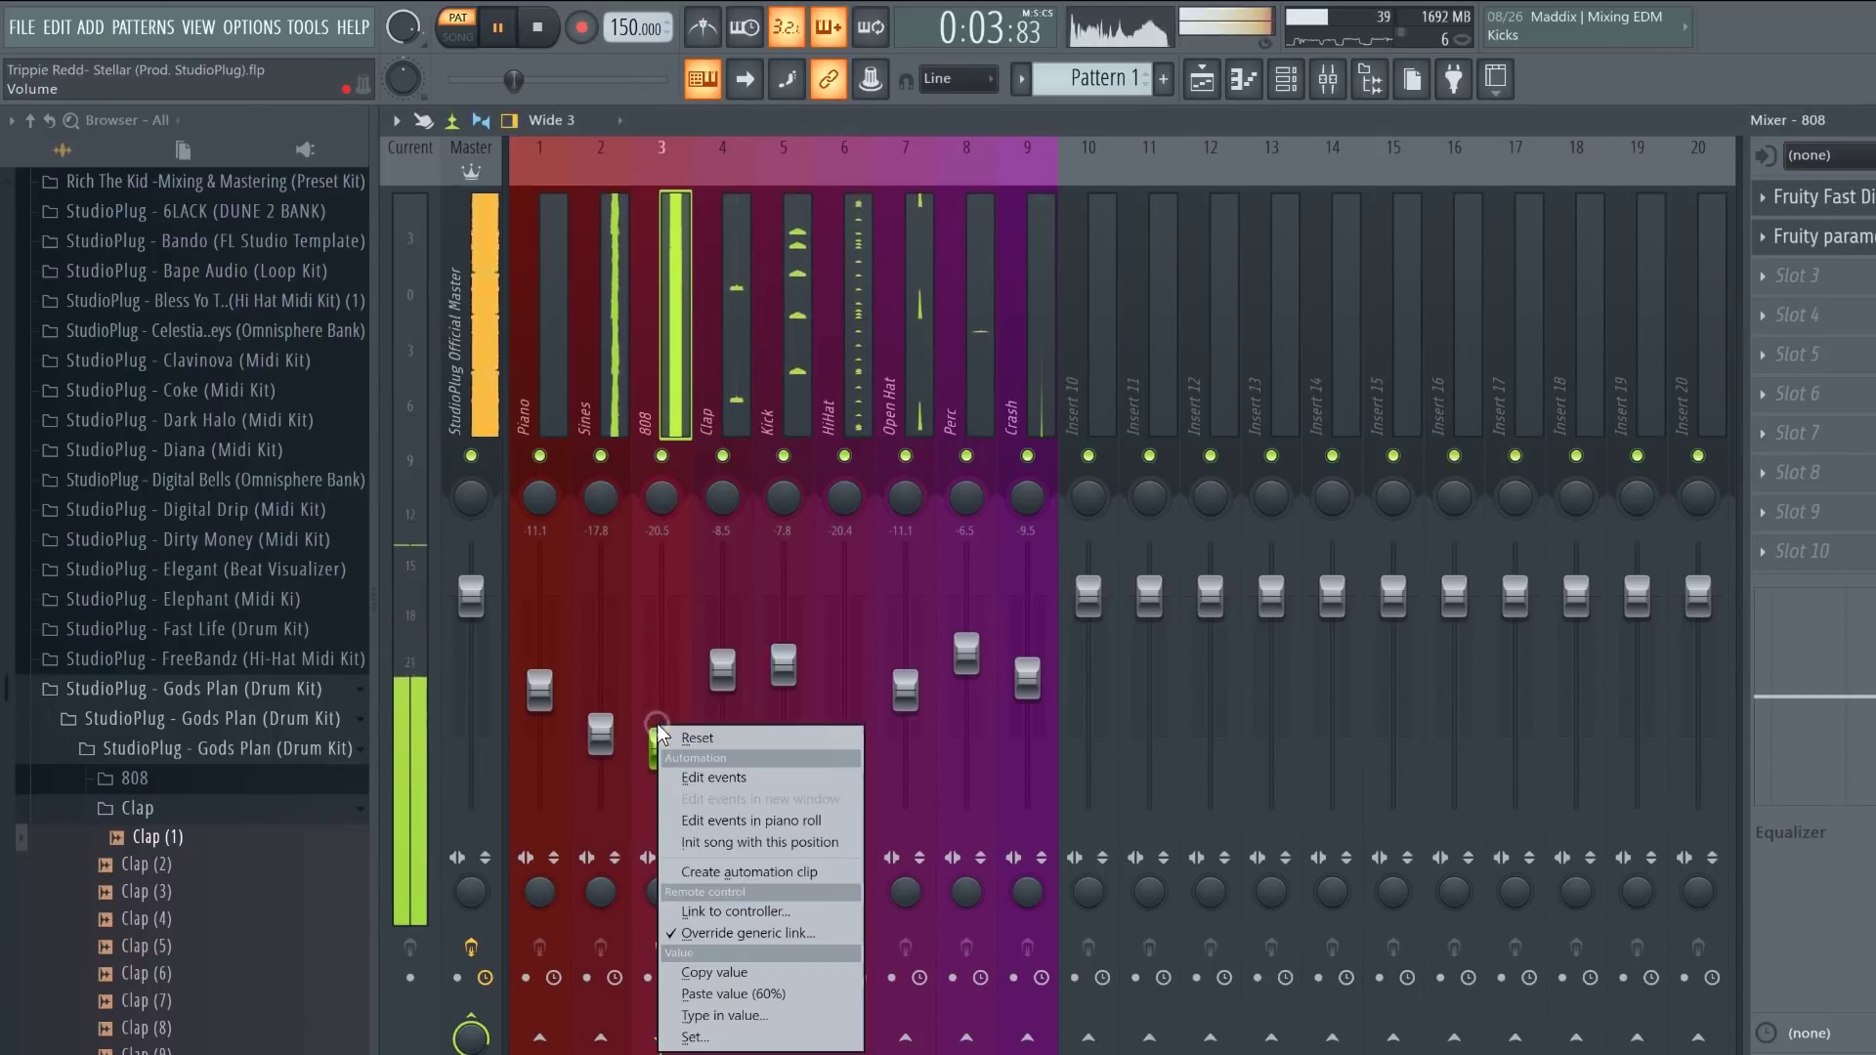
pyautogui.click(731, 909)
pyautogui.click(1027, 497)
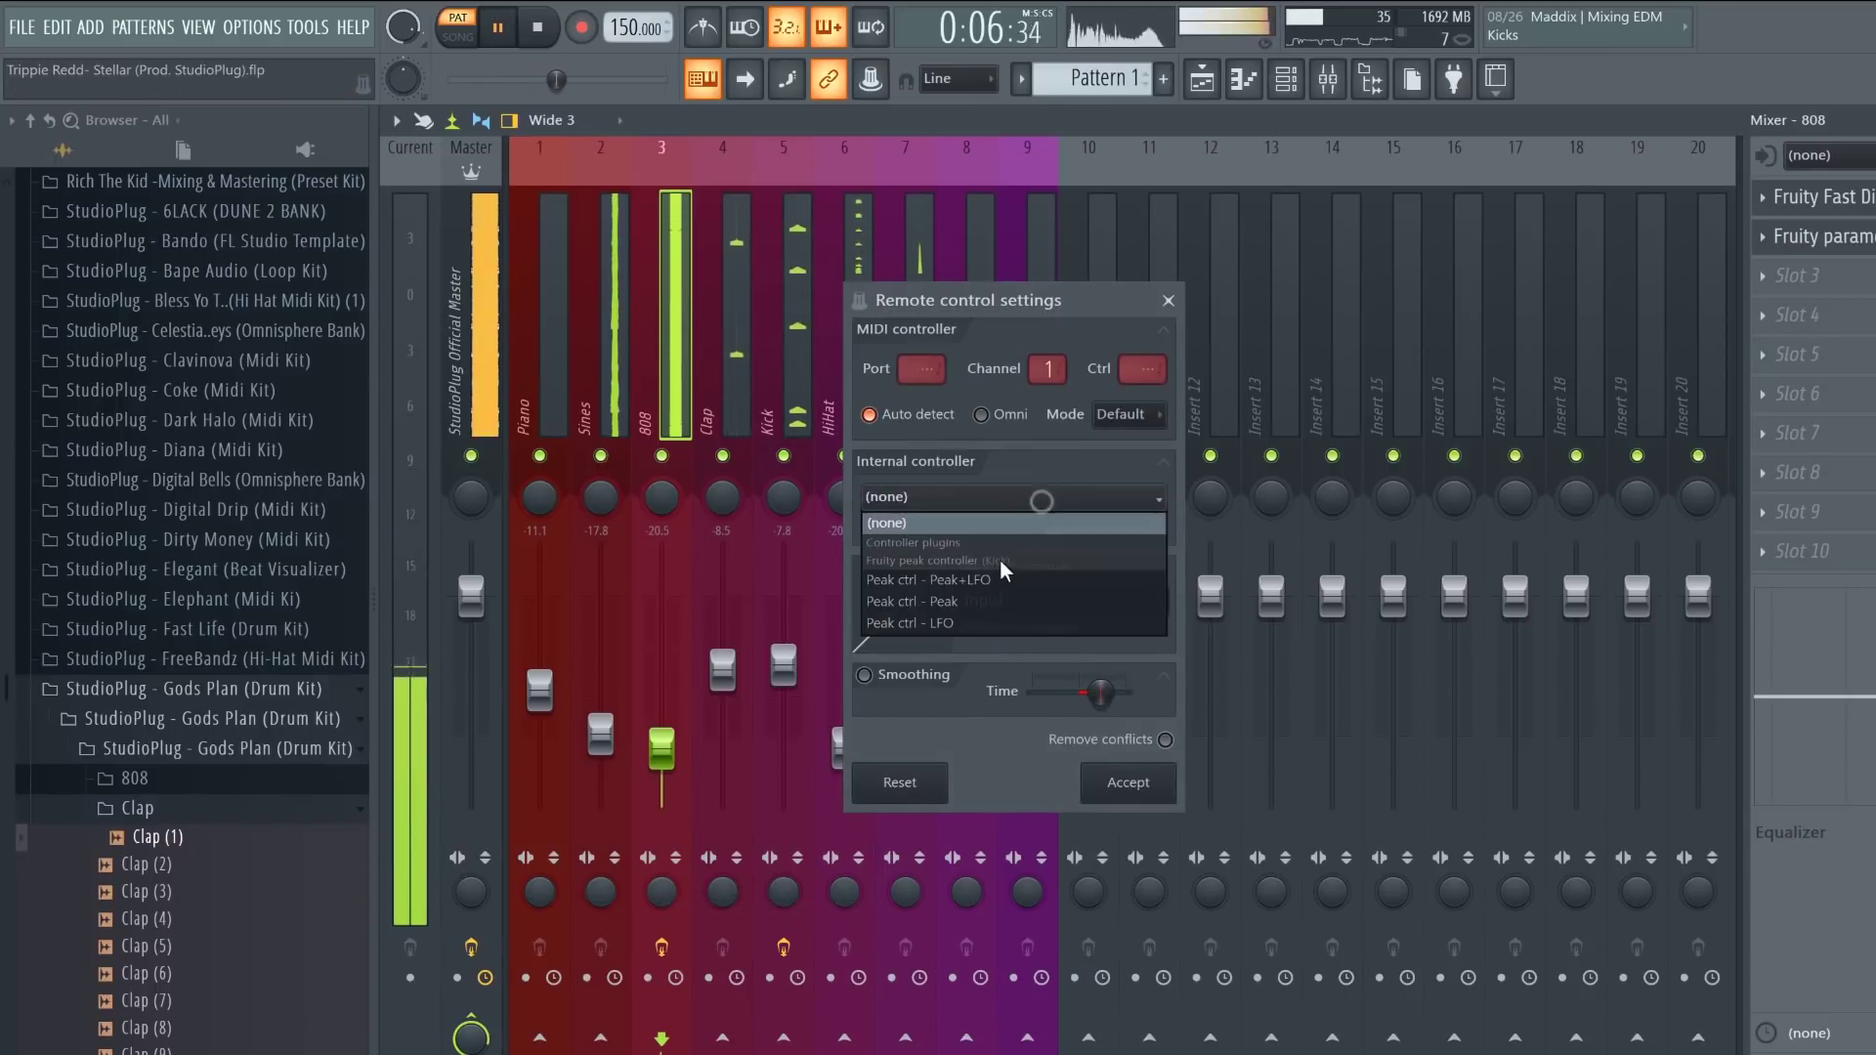
pyautogui.click(987, 600)
pyautogui.click(1114, 782)
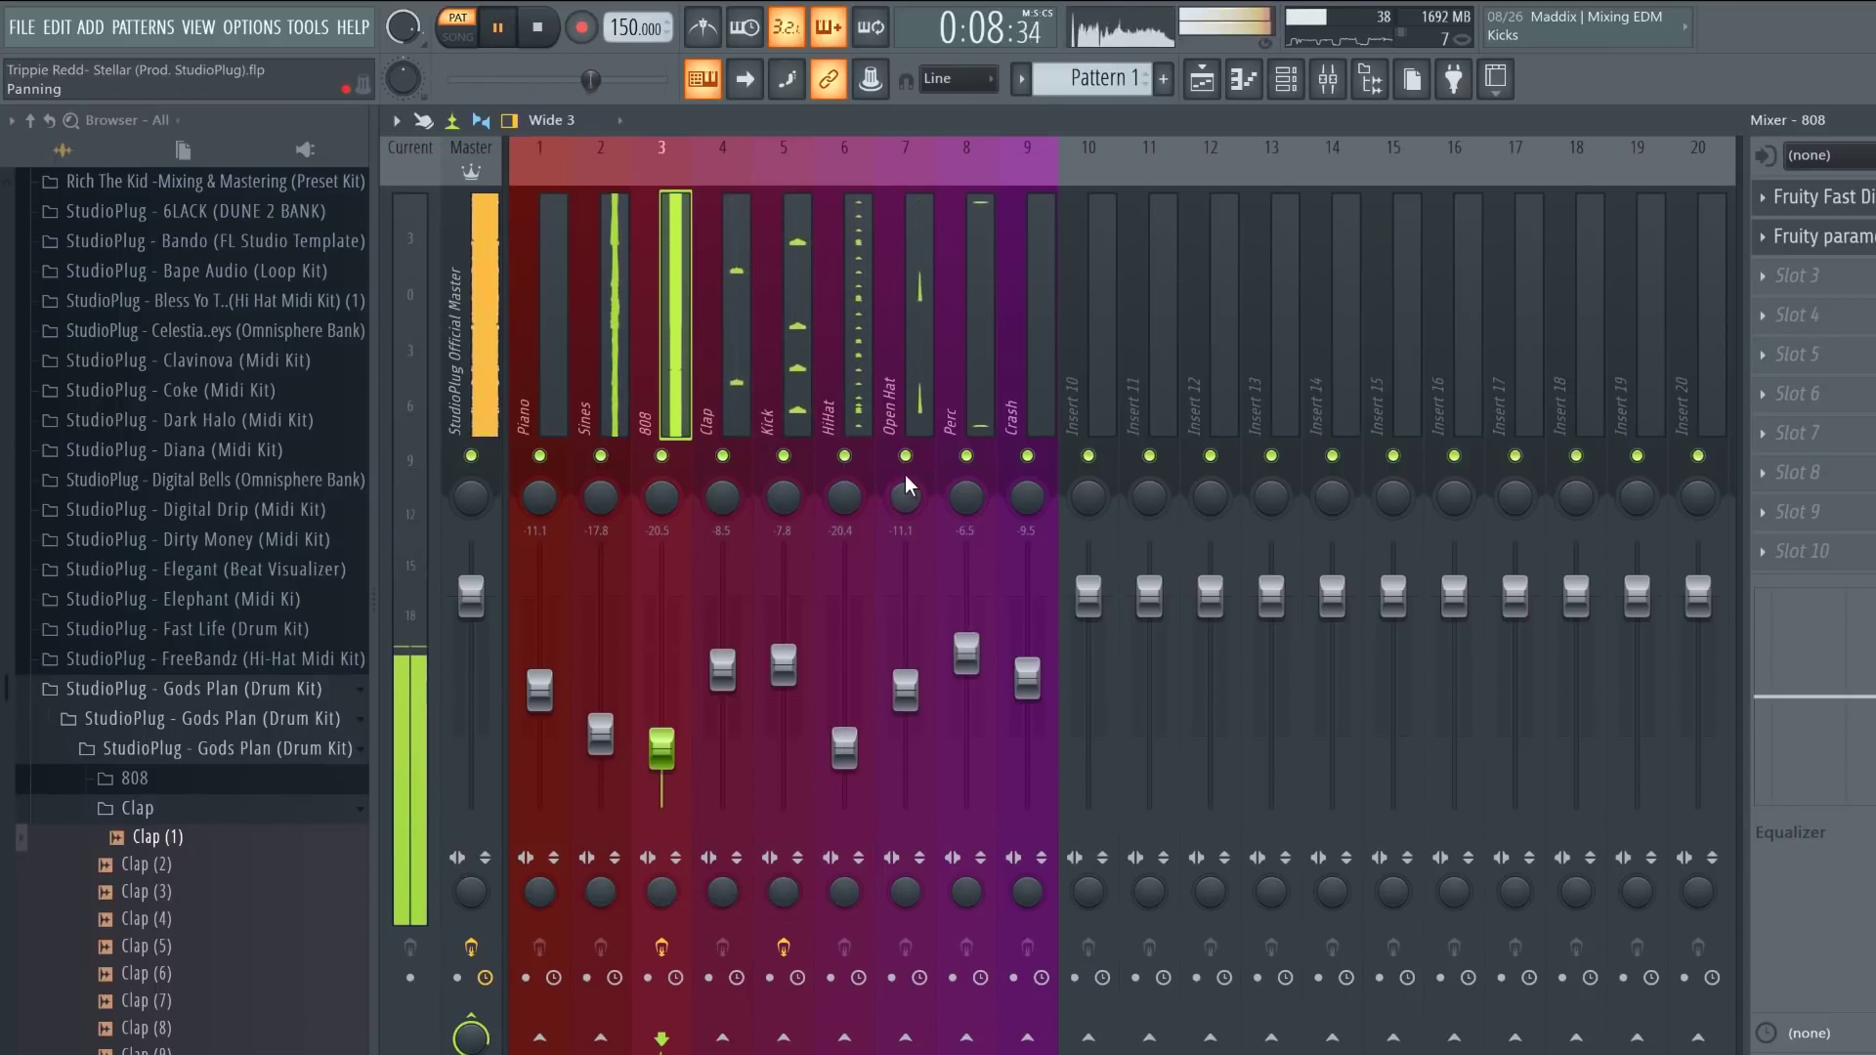
# Step: Reopen the Kick track's Peak Controller, raise its peak decay, close it and select the 808 track
pyautogui.click(790, 407)
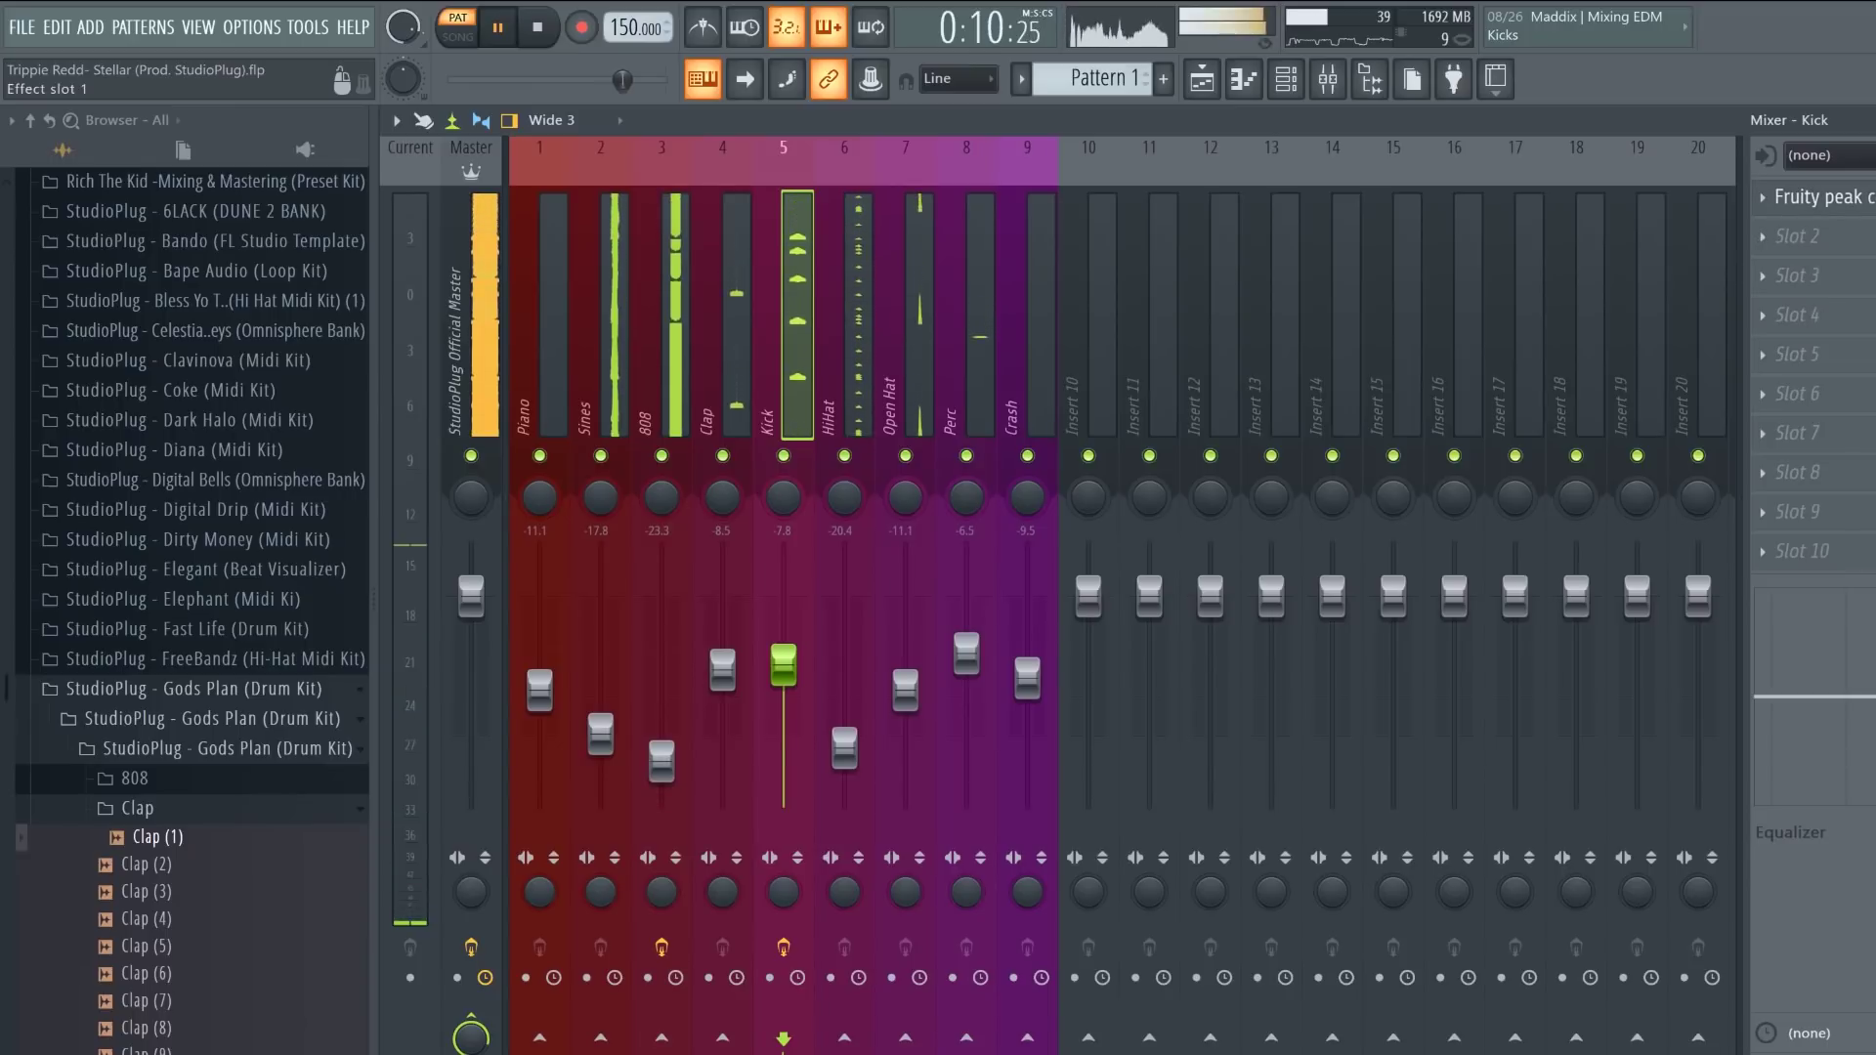
pyautogui.click(1813, 197)
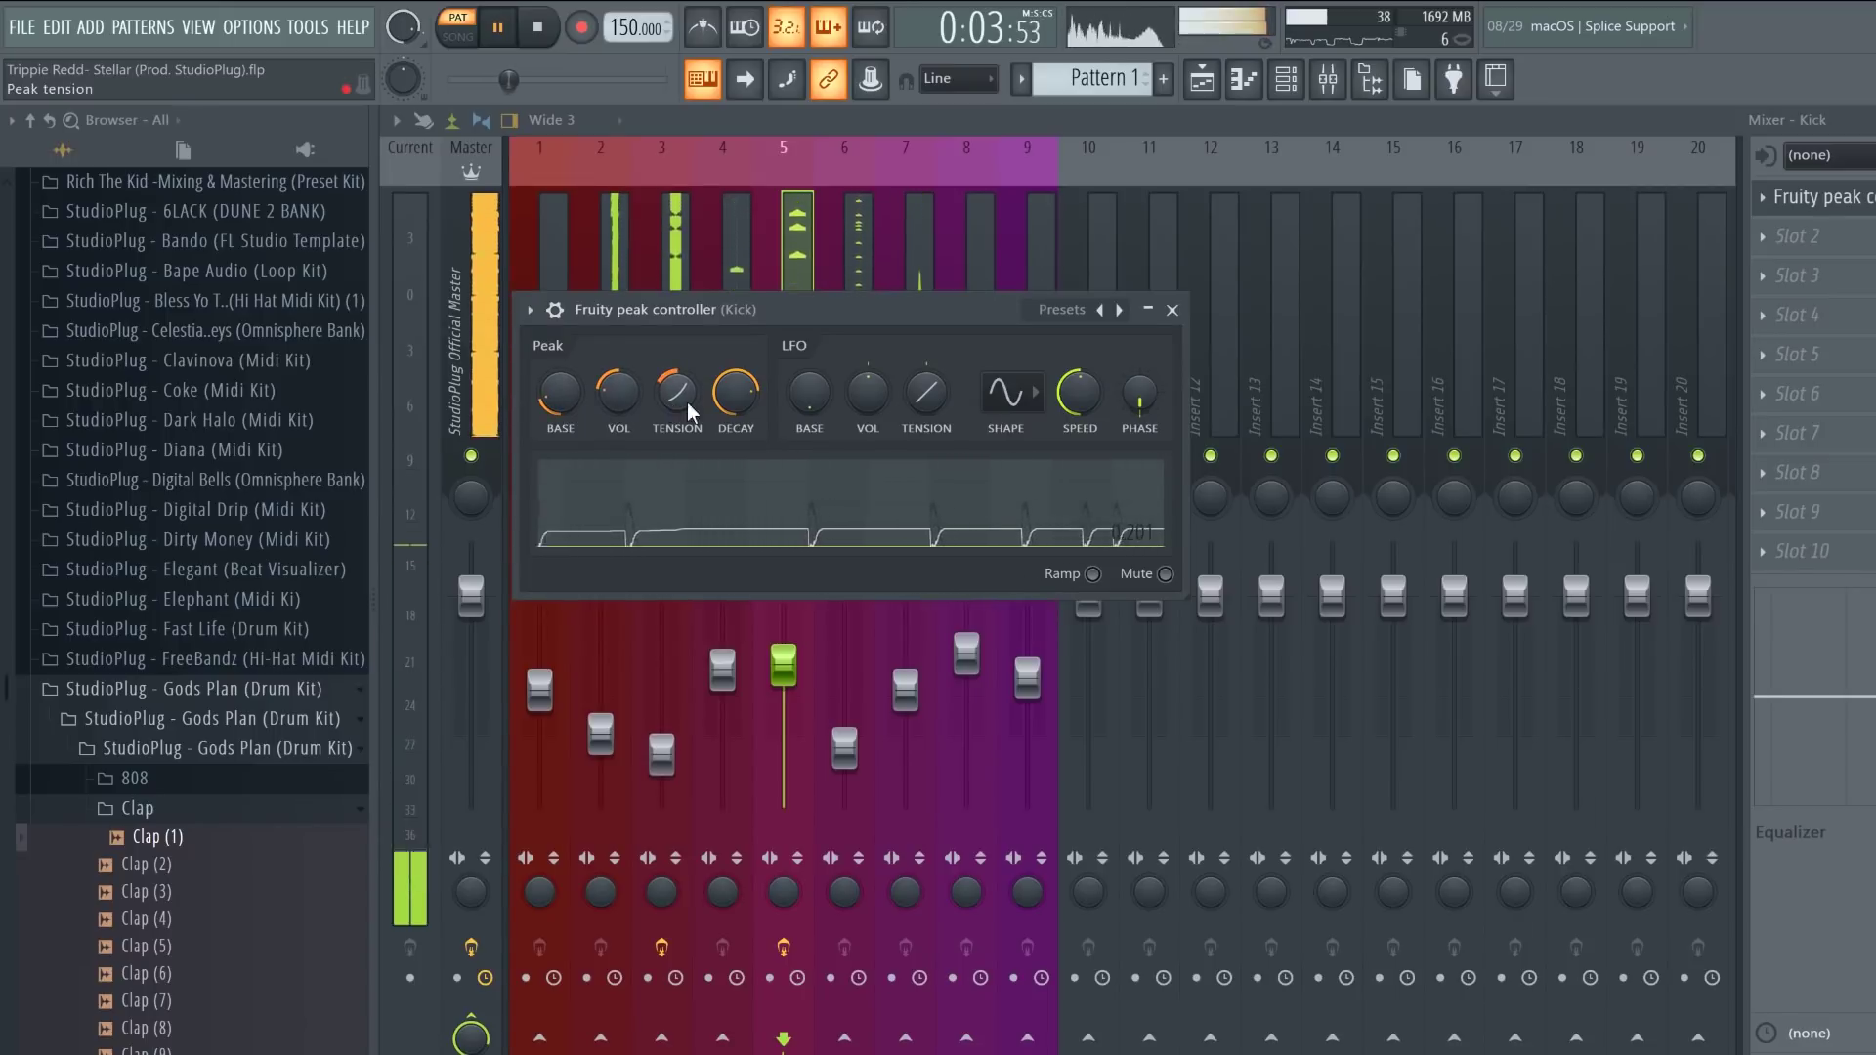
pyautogui.click(795, 260)
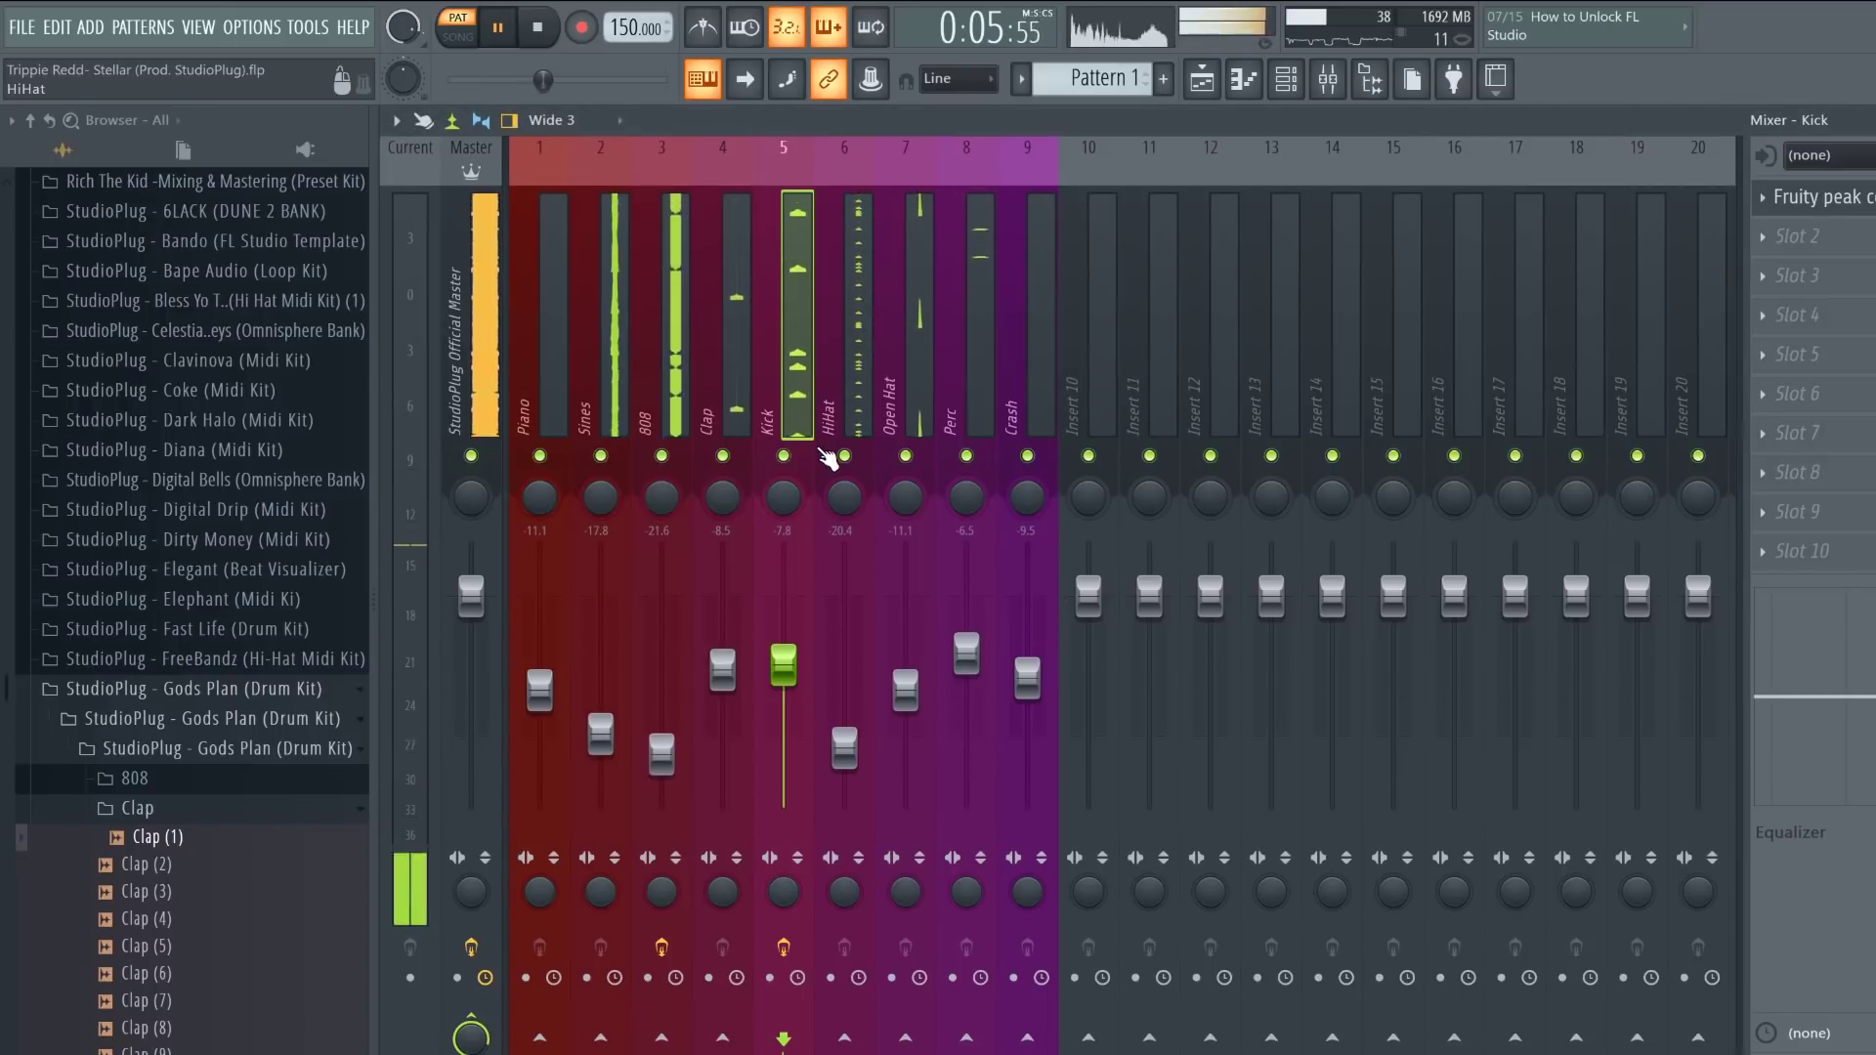
pyautogui.click(657, 421)
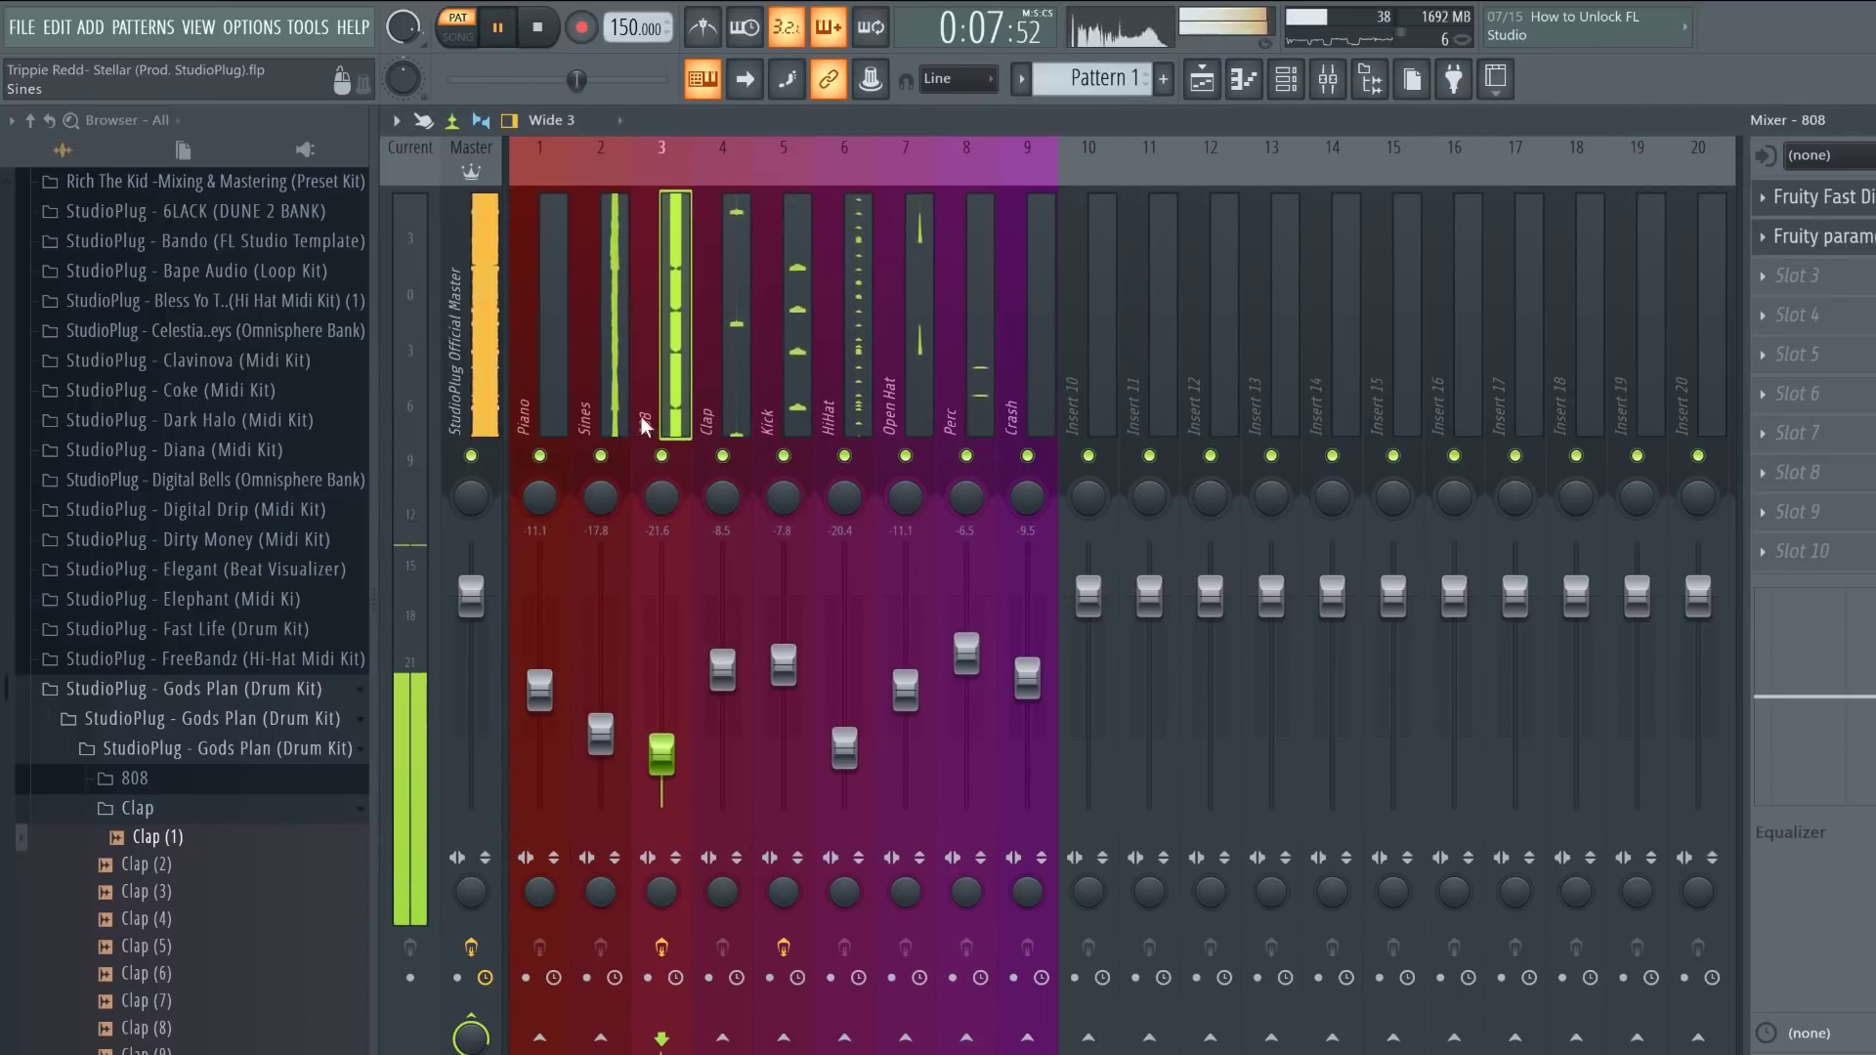
# Step: Move the Kick mixer track ahead of the Clap track, directly after the 808
pyautogui.click(787, 432)
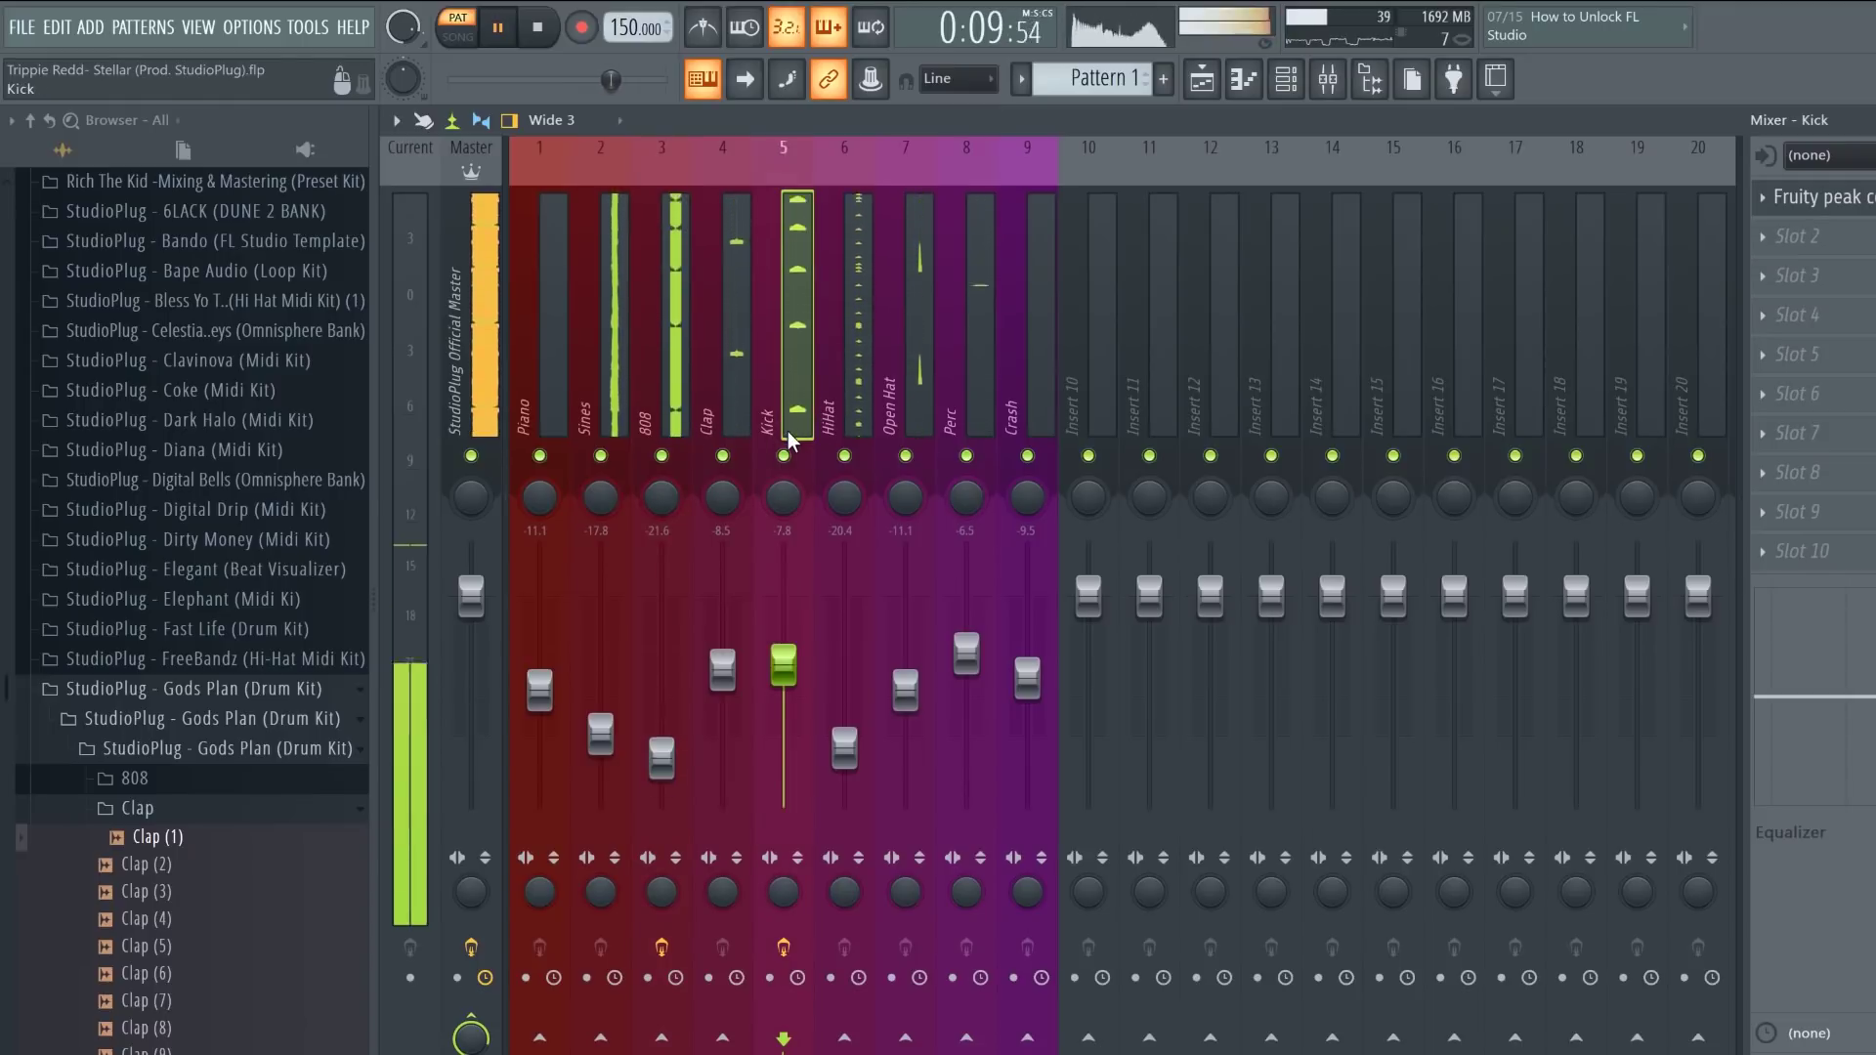
pyautogui.hotkey('alt', 'Left')
pyautogui.click(788, 427)
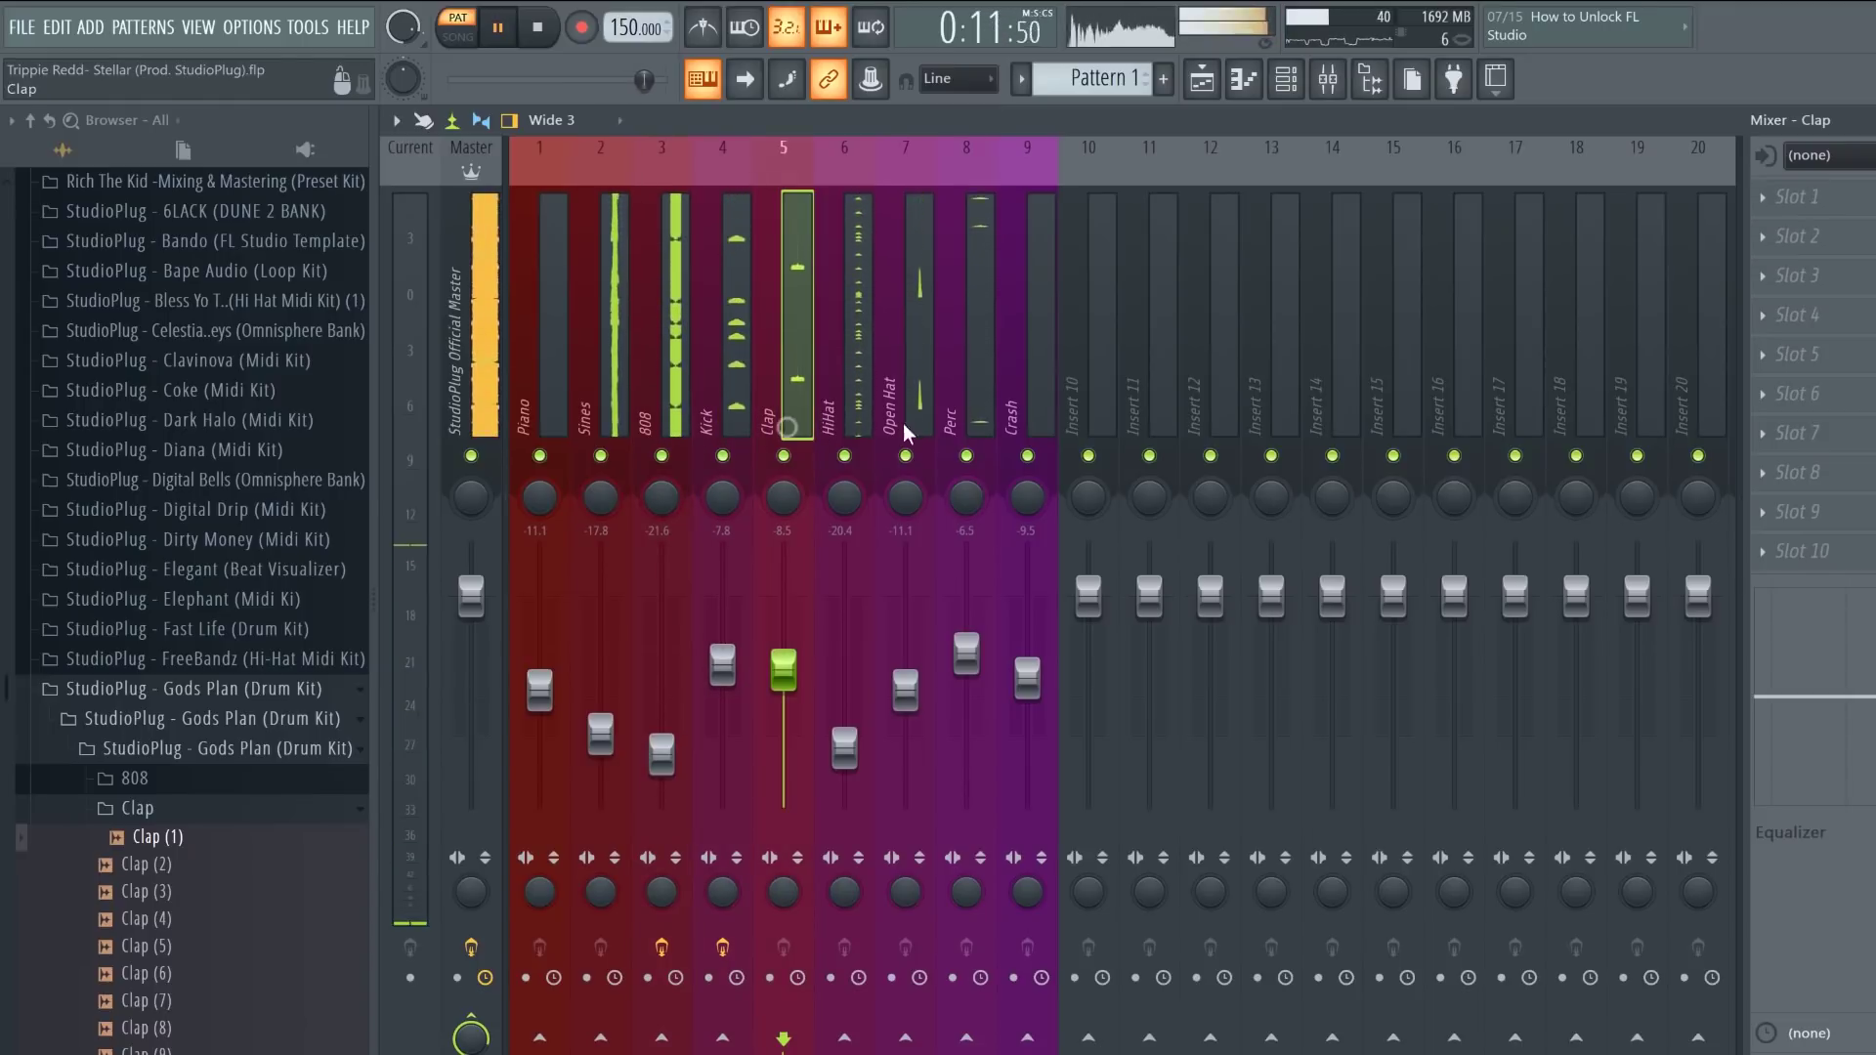
# Step: Recolour the StudioPlug Official Master track with the red from the recently used colours
pyautogui.click(982, 414)
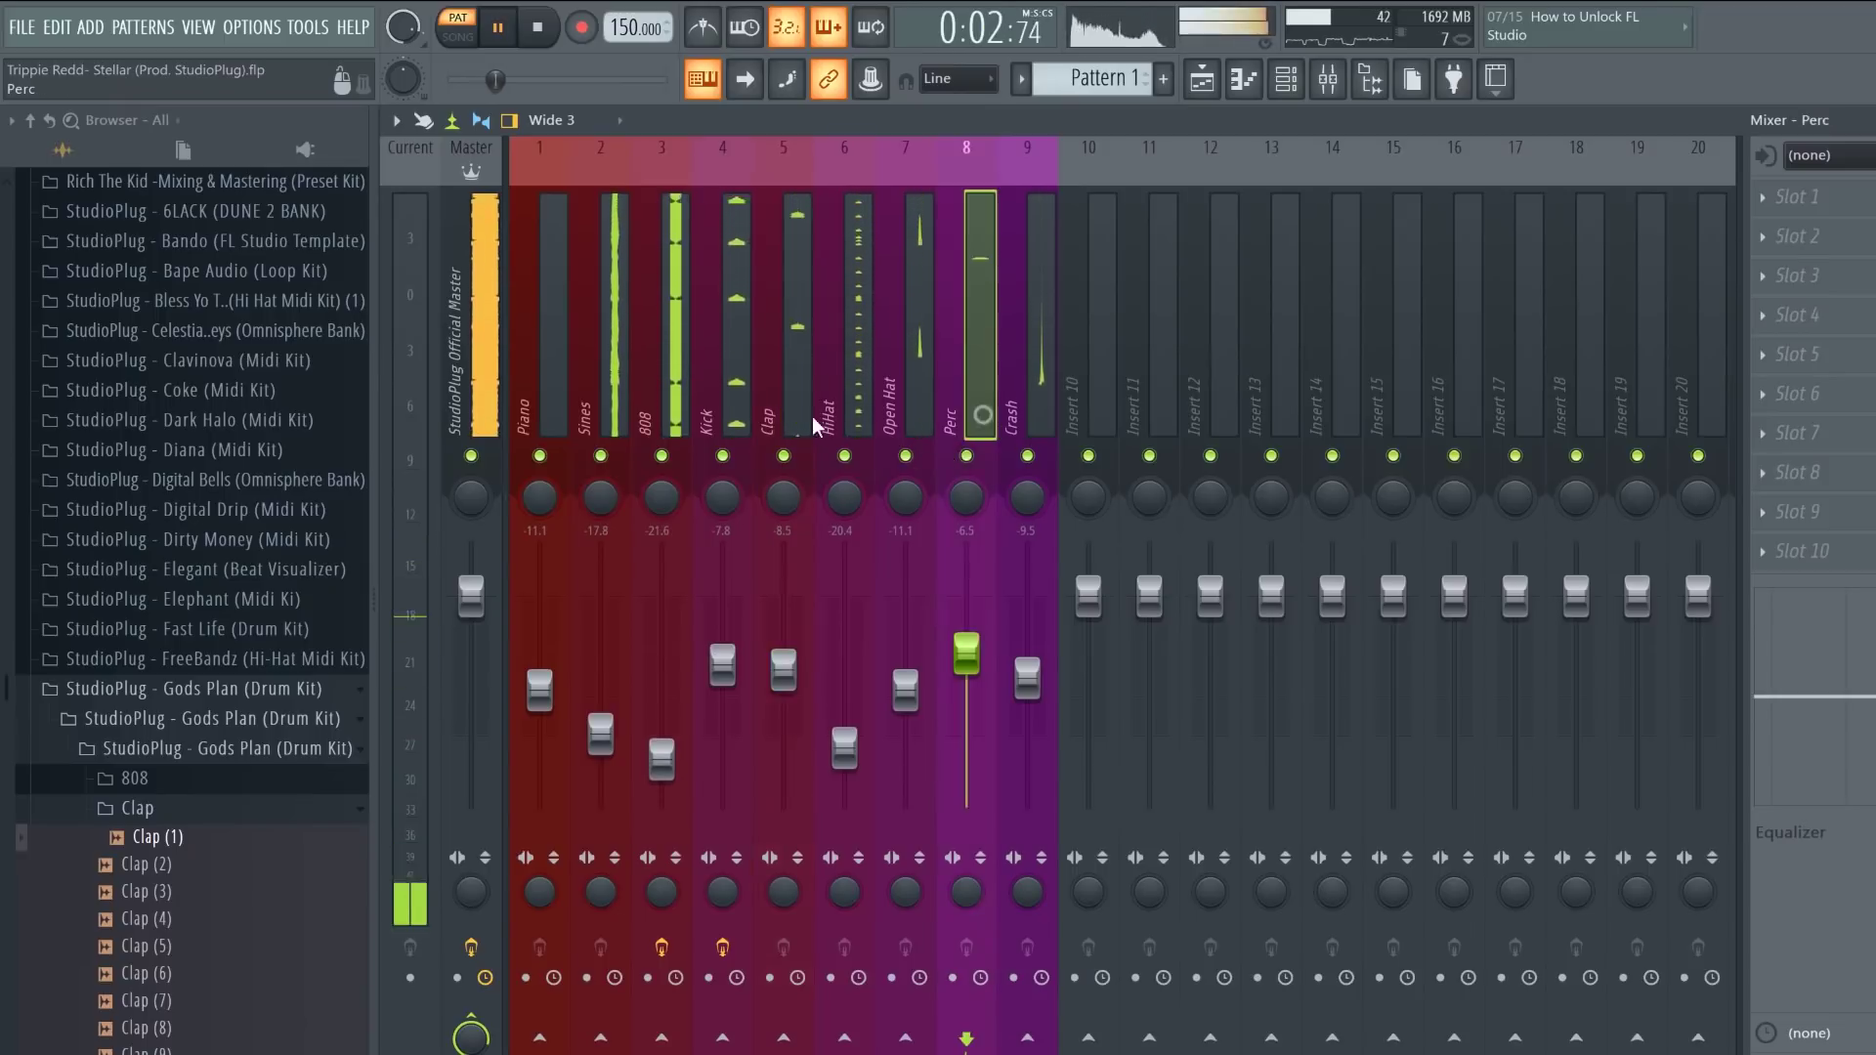
pyautogui.click(553, 403)
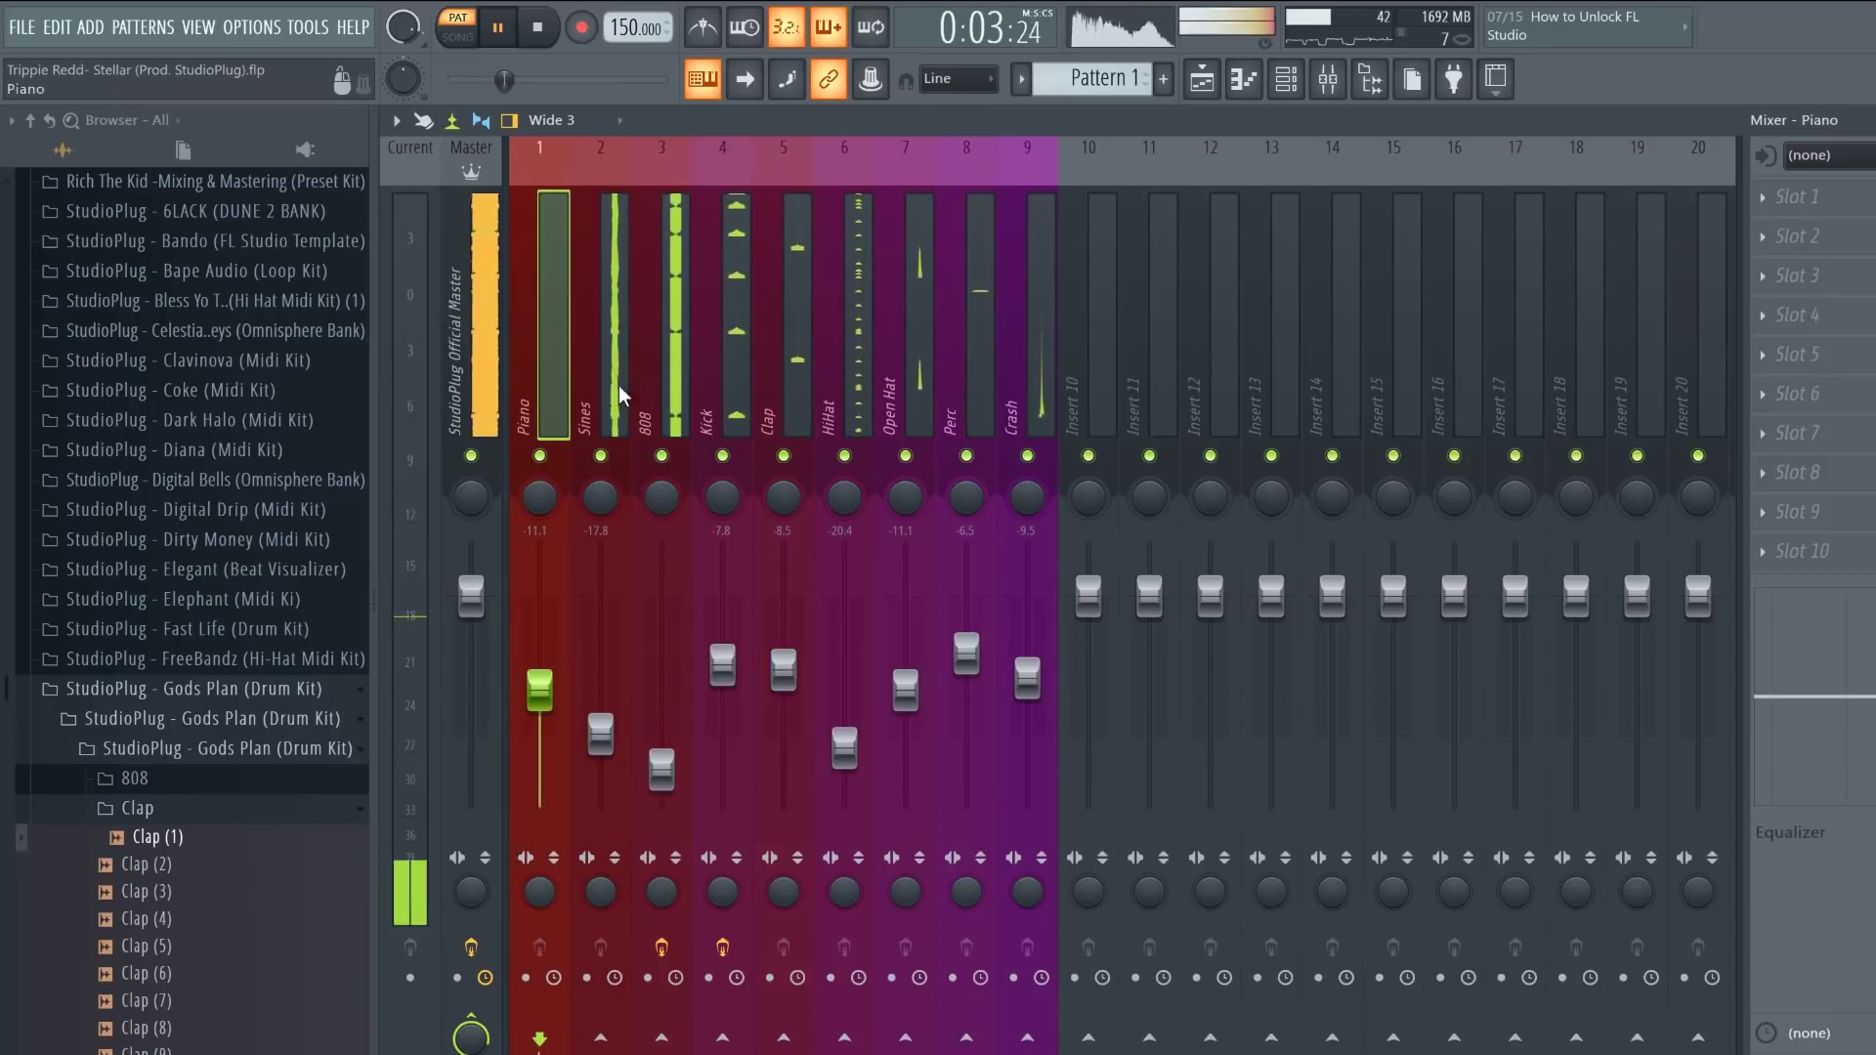
pyautogui.rightClick(481, 415)
pyautogui.press('c')
pyautogui.click(496, 584)
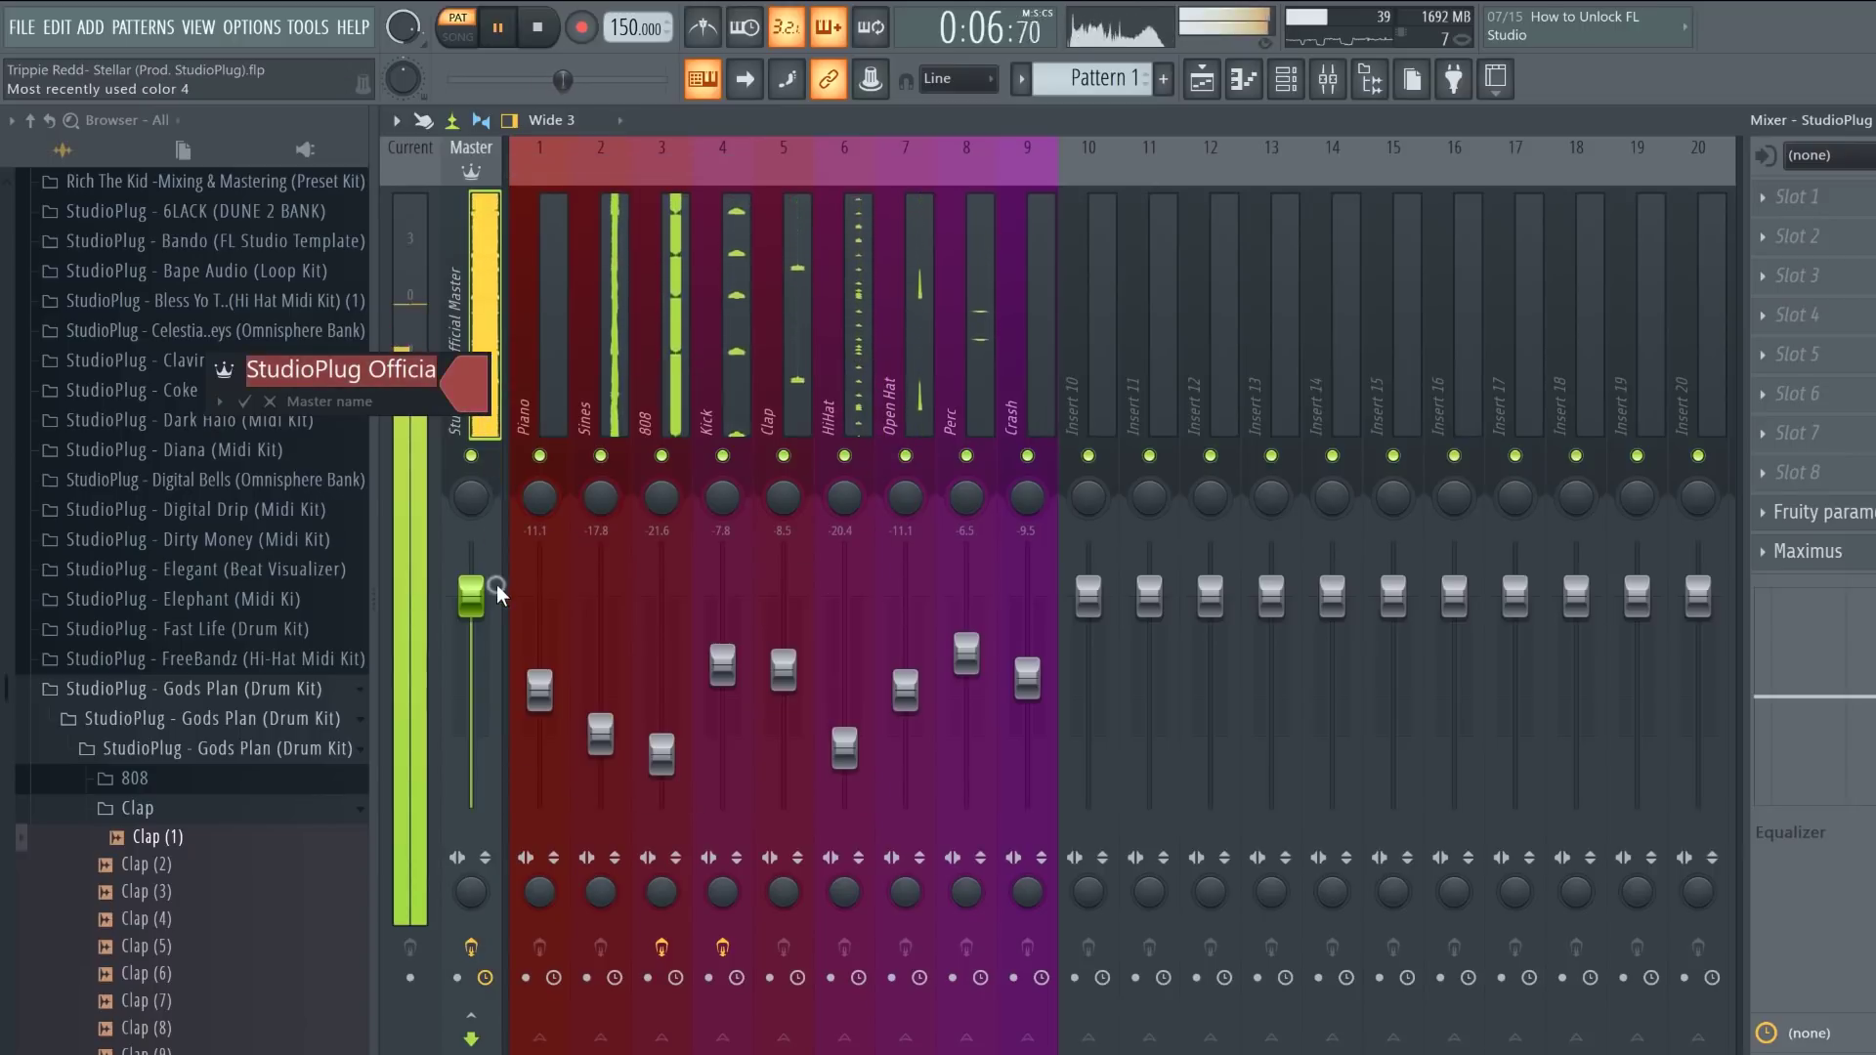
pyautogui.press('Return')
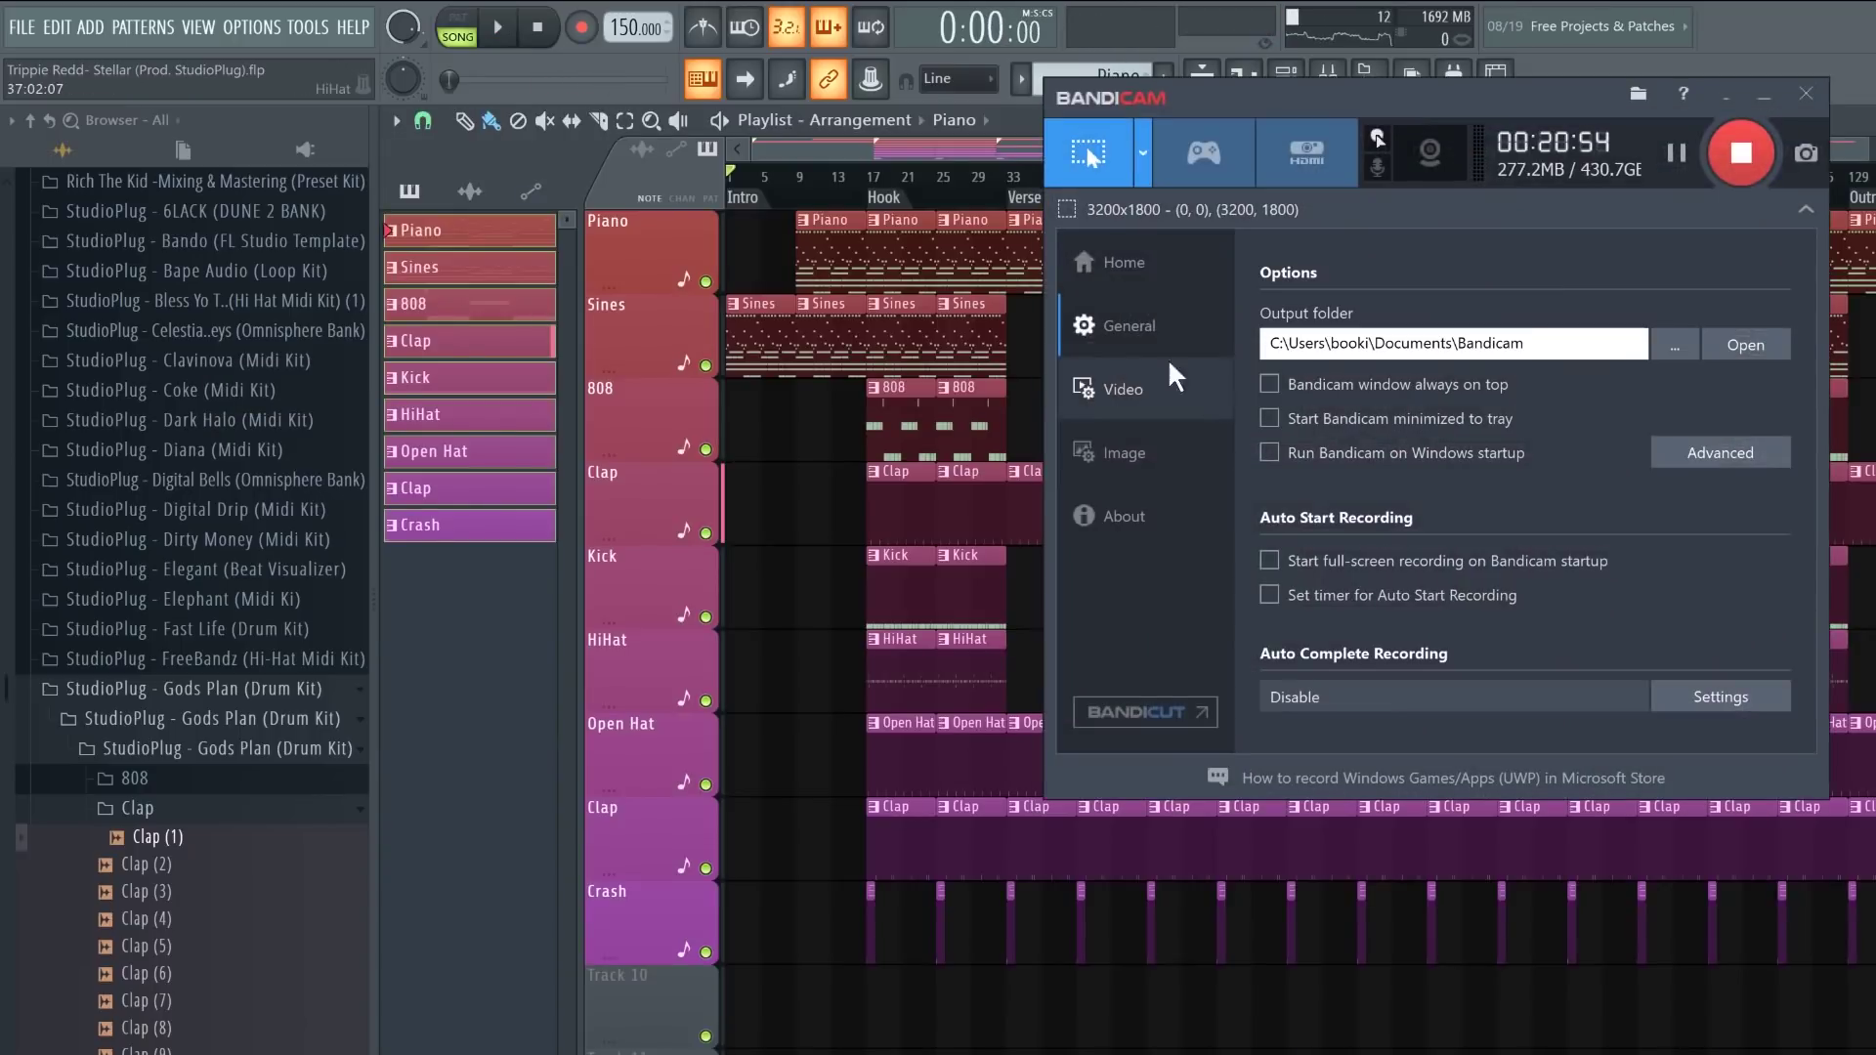
# Step: Return to the playlist and play the full song arrangement from the intro
pyautogui.click(970, 157)
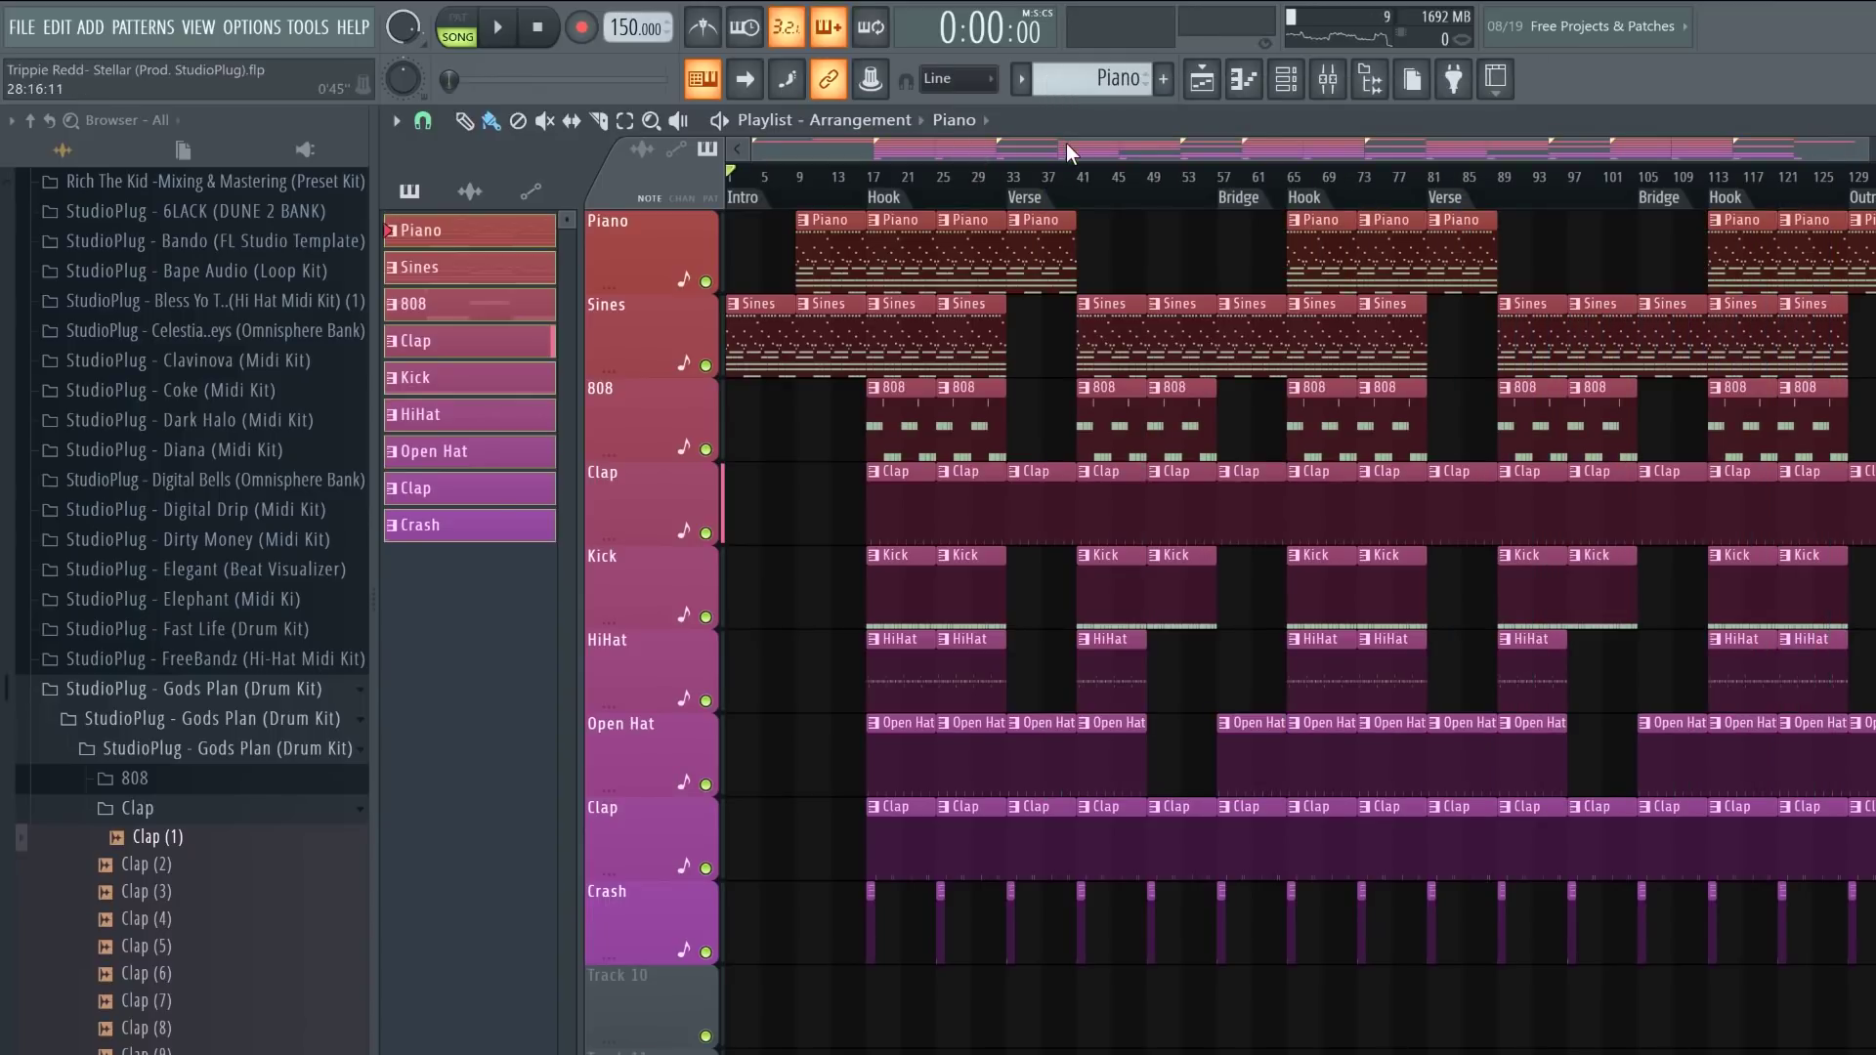
pyautogui.press('space')
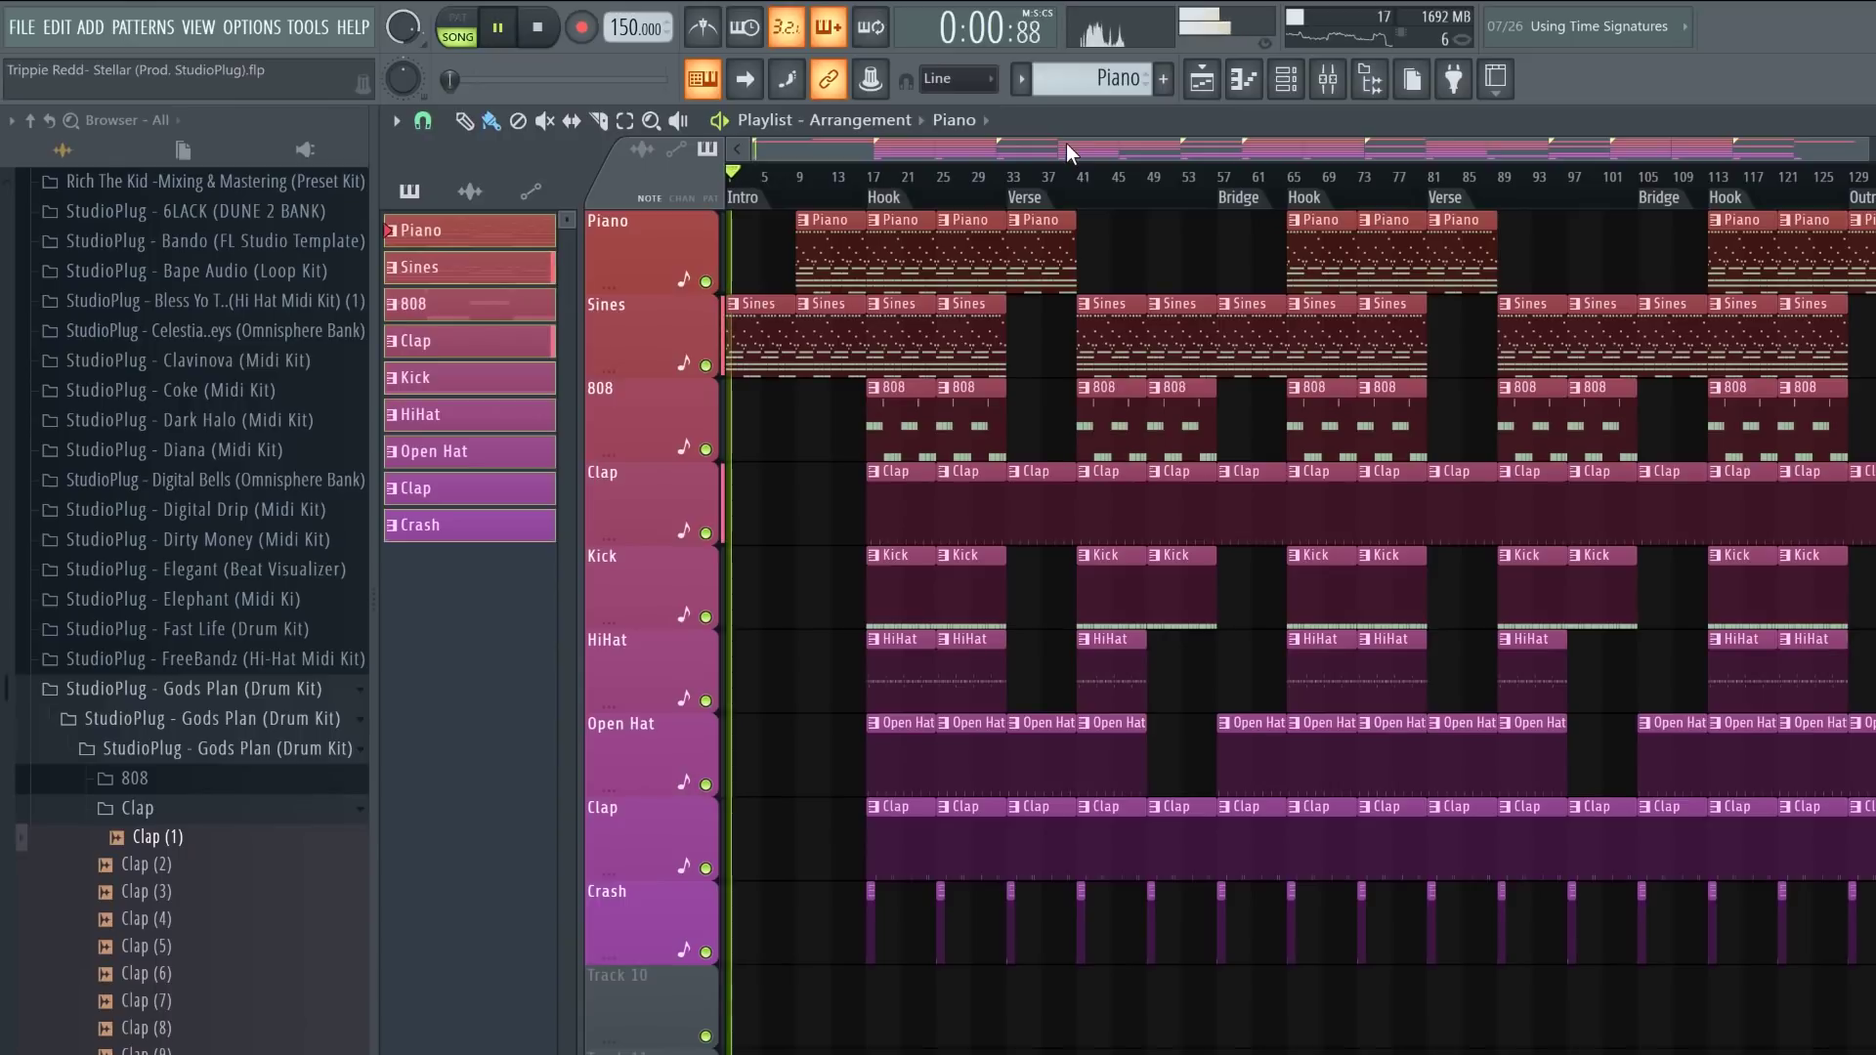